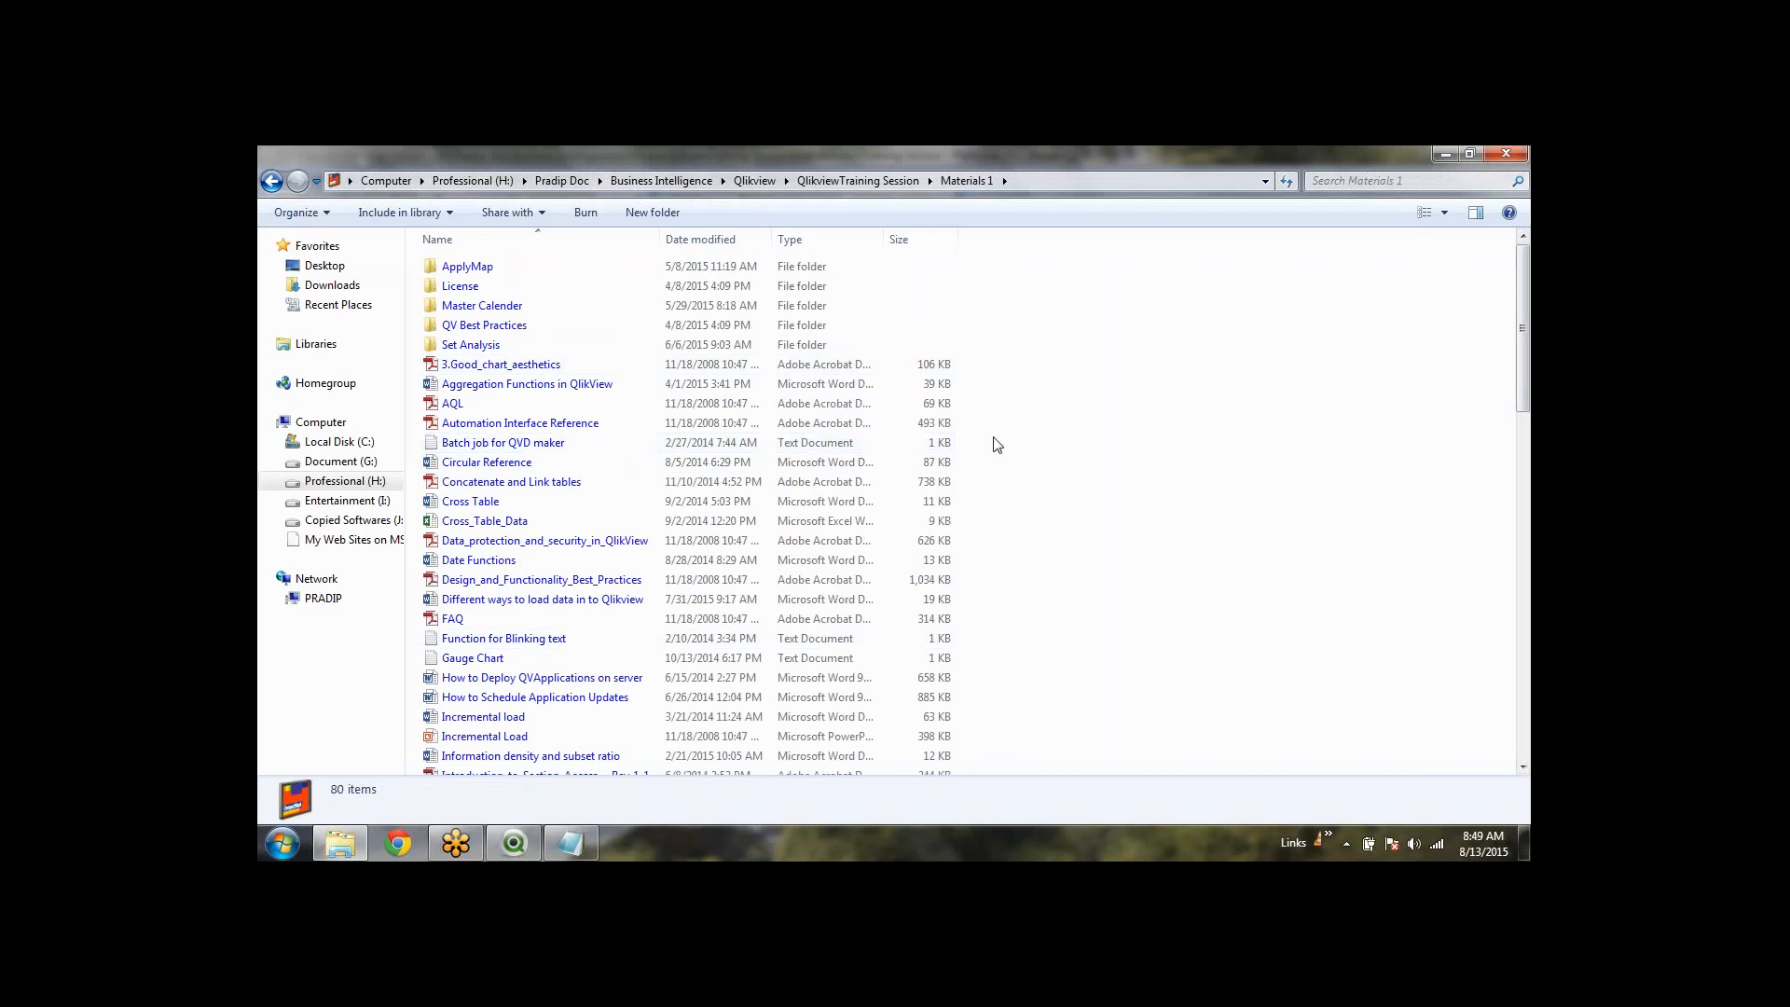
Step: Open the Word document "Set analysis" from the Set Analysis folder inside Materials 1
{"action": "key", "text": "s"}
{"action": "key", "text": "Return"}
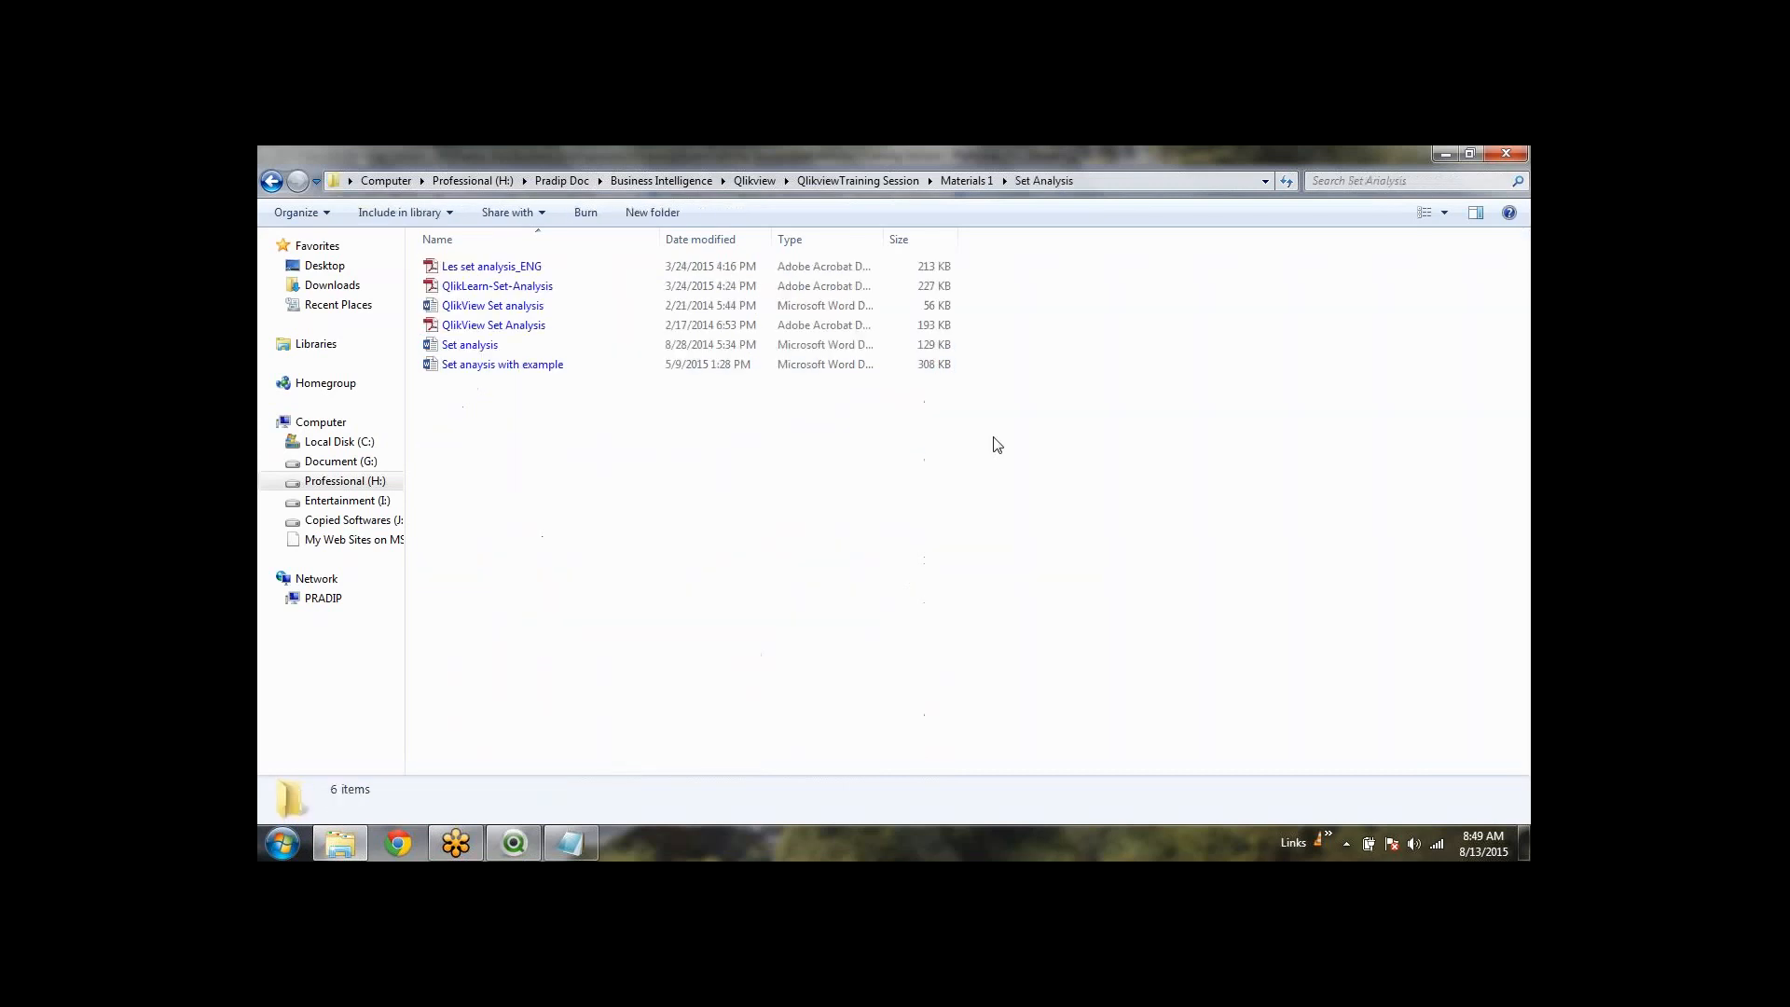
{"action": "key", "text": "q"}
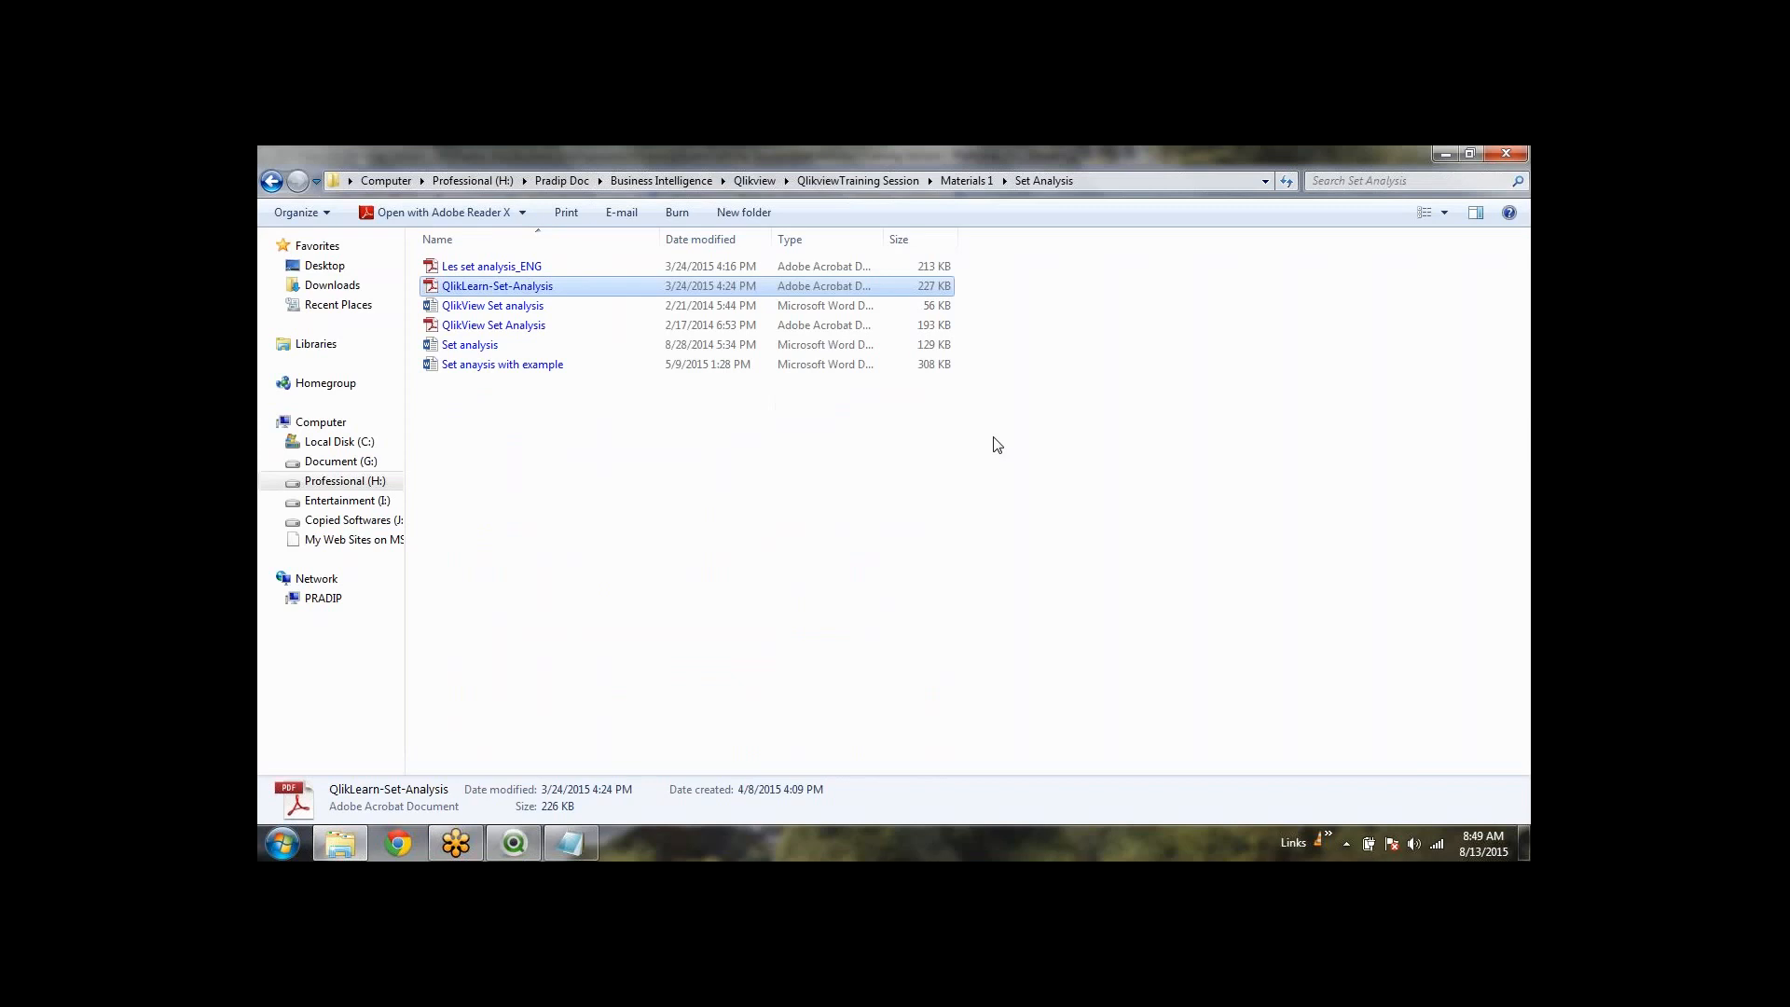
{"action": "key", "text": "Down"}
{"action": "key", "text": "Down"}
{"action": "key", "text": "Down"}
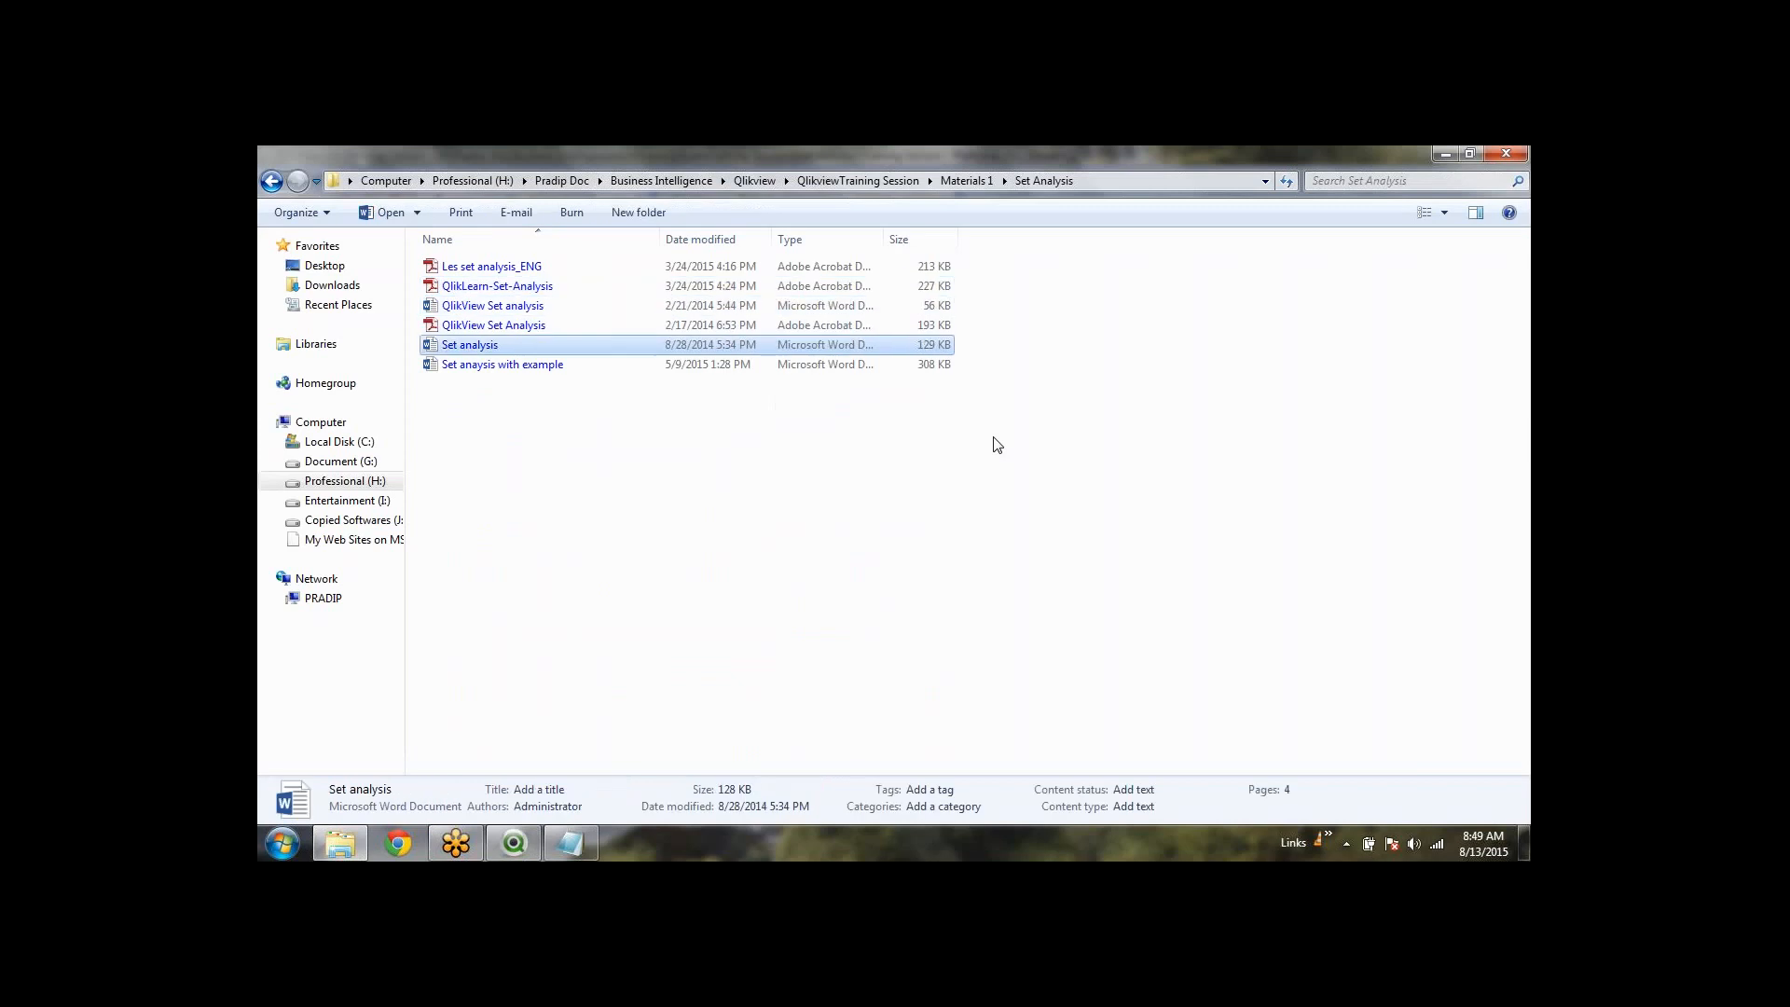
{"action": "key", "text": "Return"}
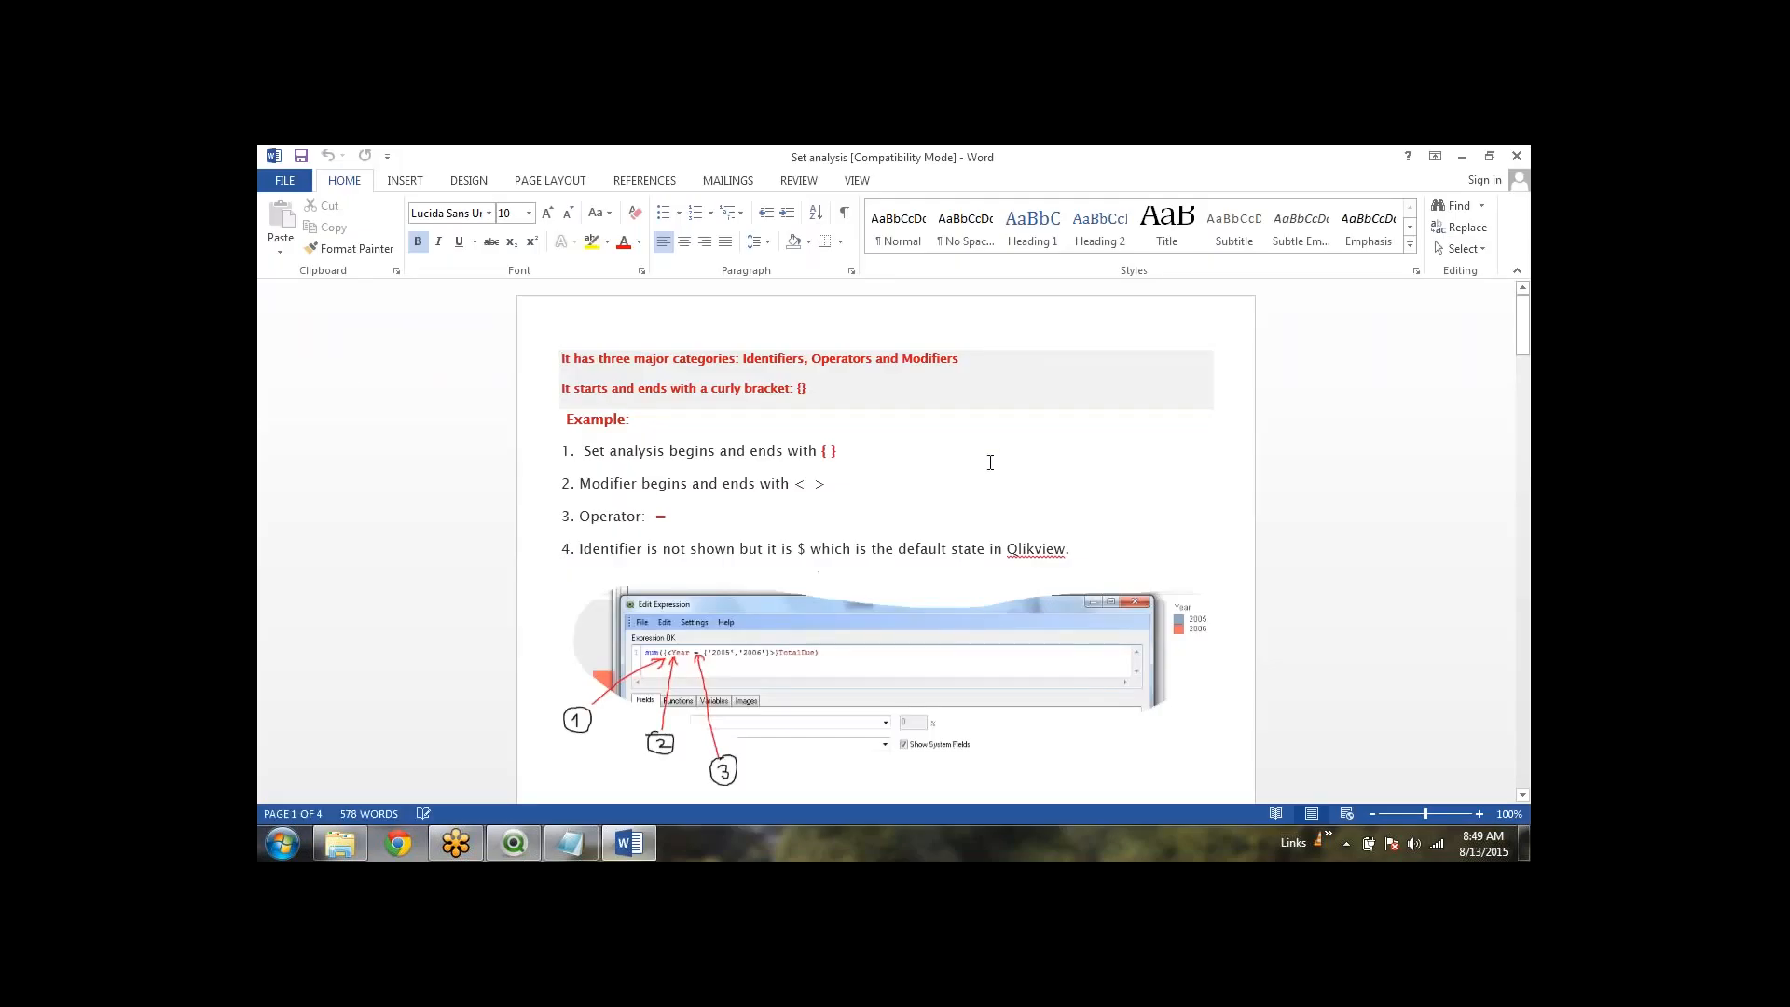
Step: Switch to QlikView and open the expression of the fourth text object in Sheet2's row for editing
{"action": "left_click", "coordinate": [524, 843]}
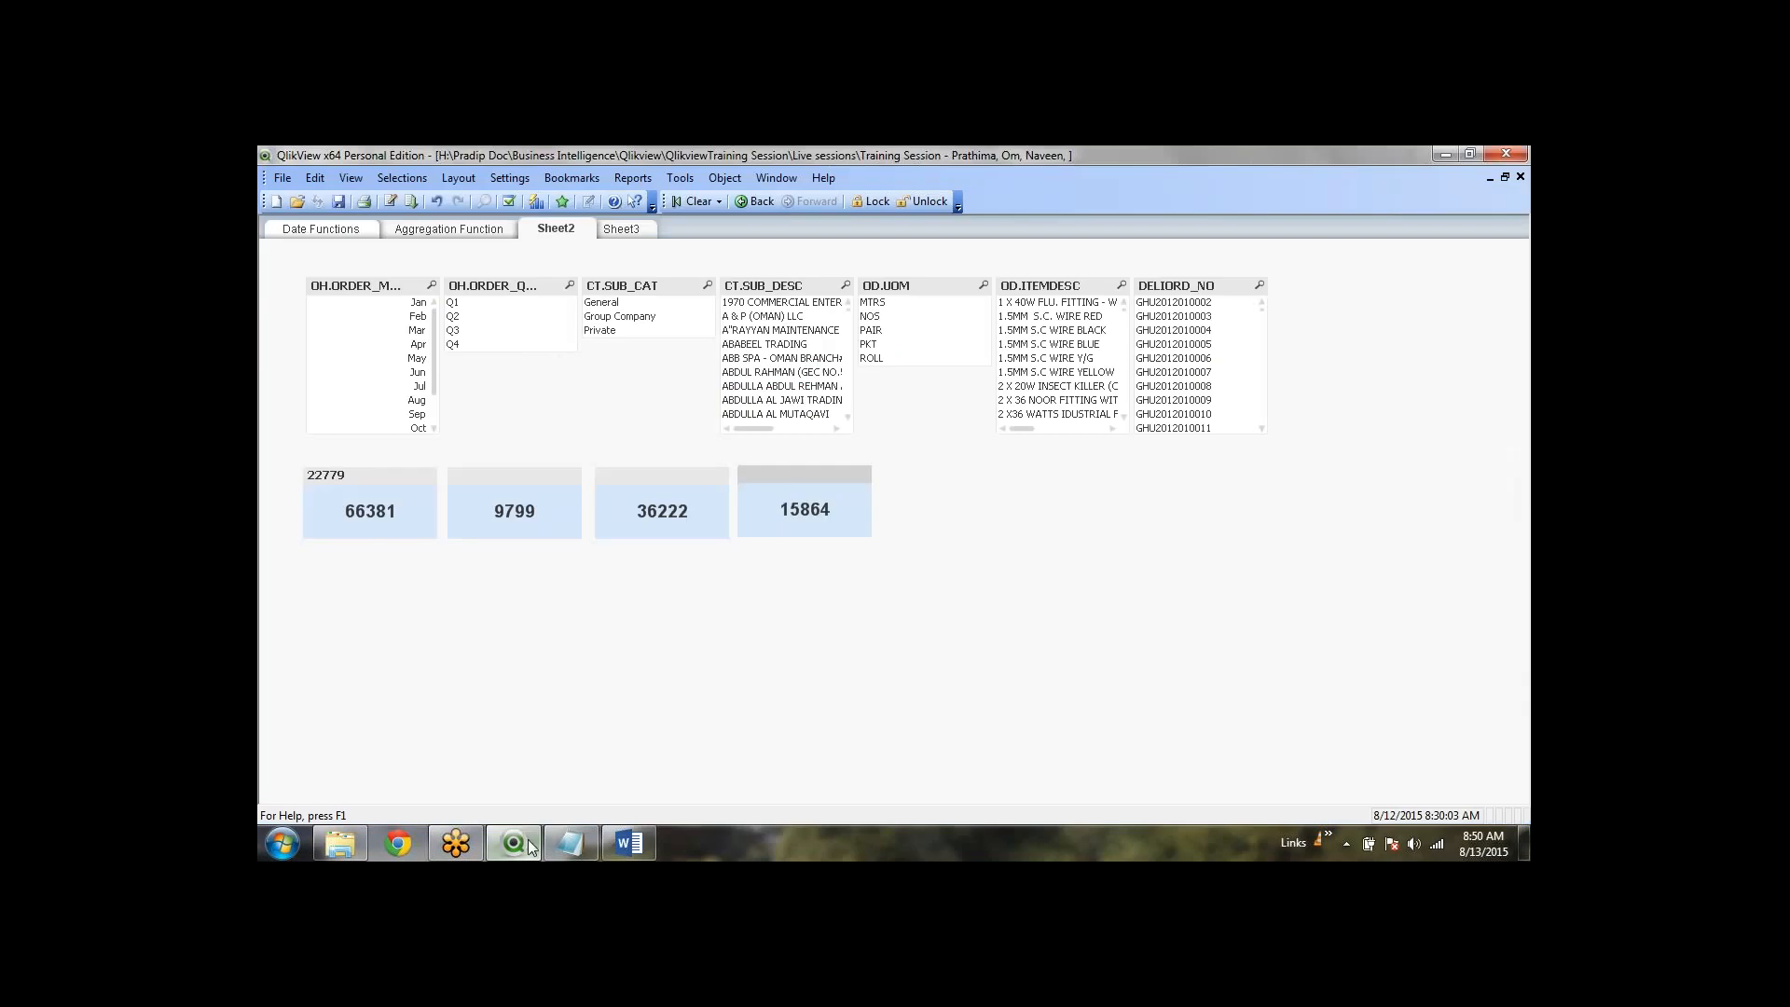
{"action": "right_click", "coordinate": [800, 511]}
{"action": "left_click", "coordinate": [839, 523]}
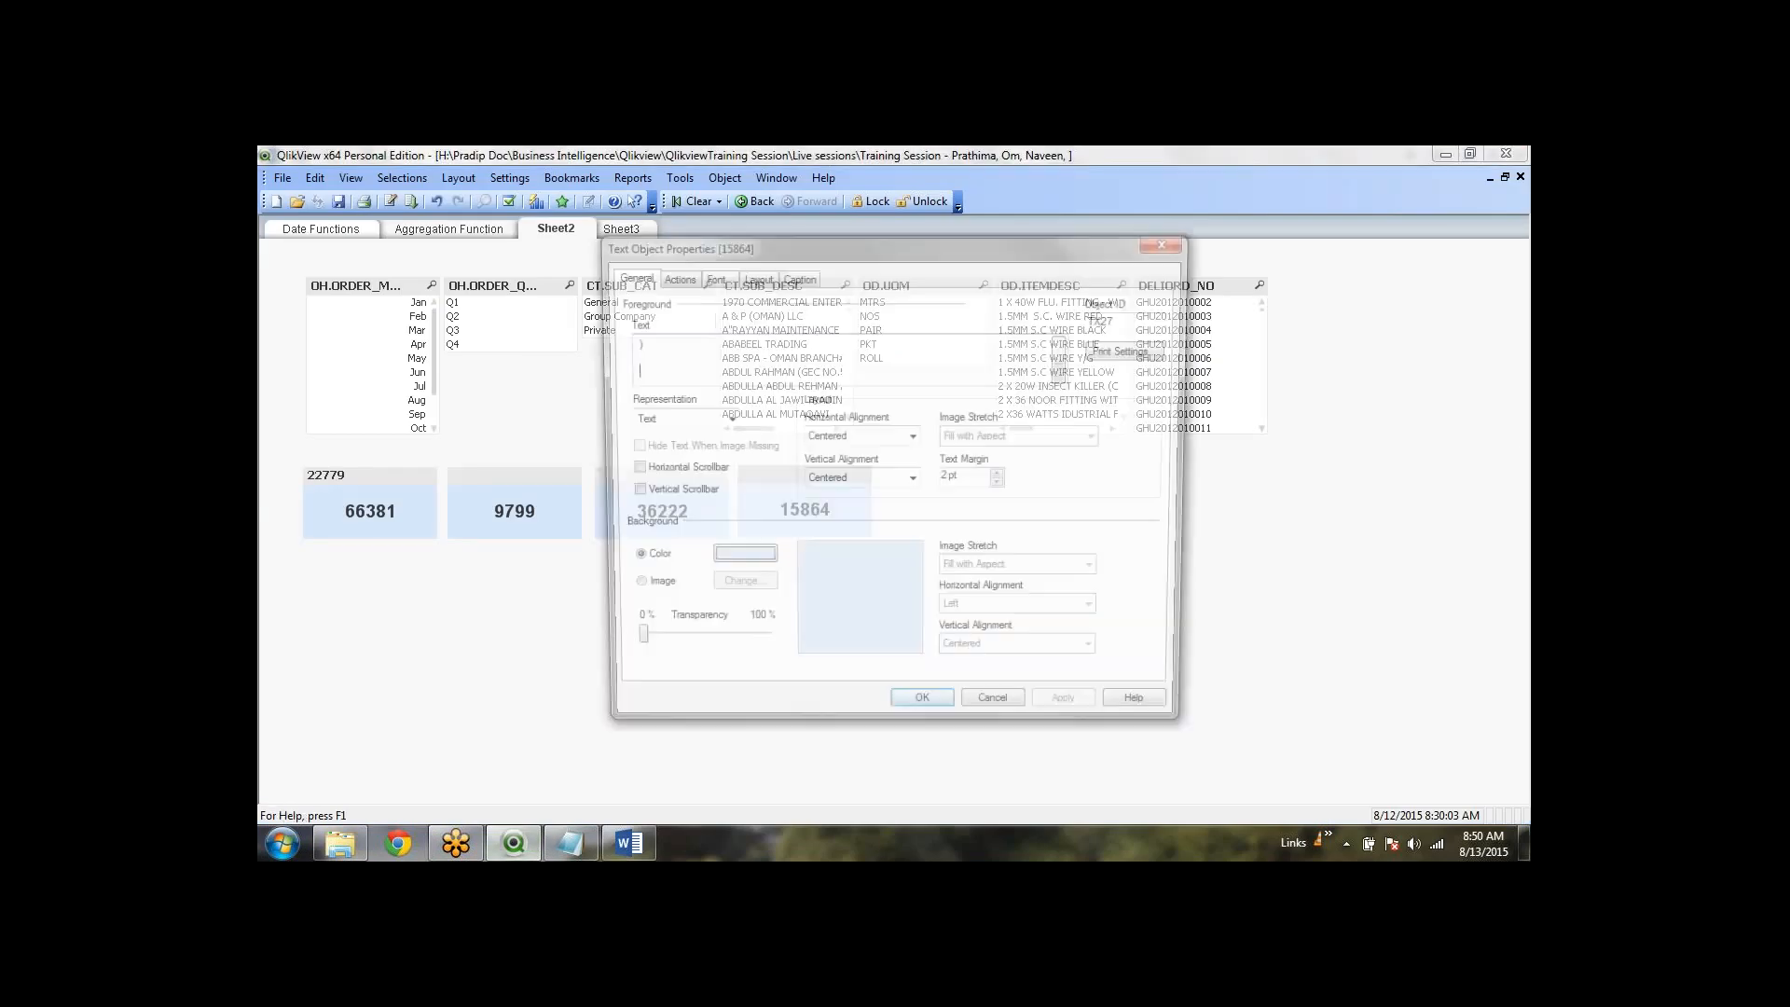
{"action": "left_click", "coordinate": [1066, 359]}
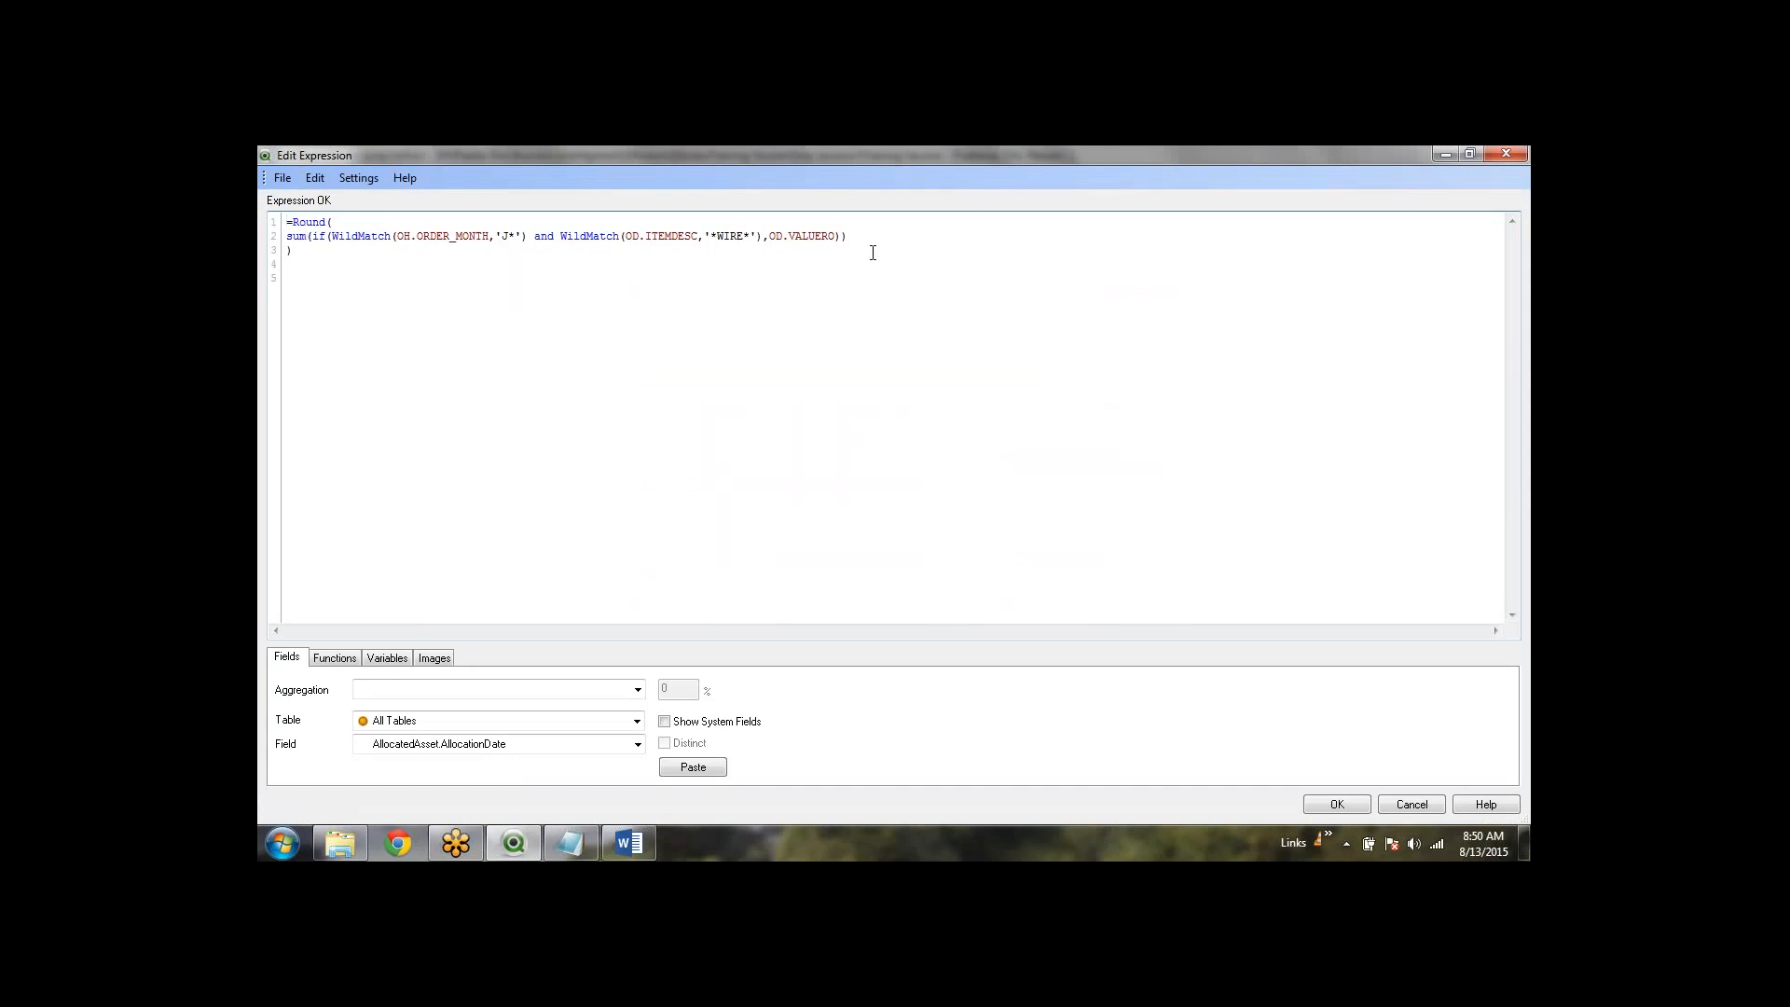
Step: Examine the Round/Sum expression, its if condition with two WildMatch tests and the summed OD.VALUERO field
{"action": "left_click_drag", "start_coordinate": [871, 235], "coordinate": [286, 236]}
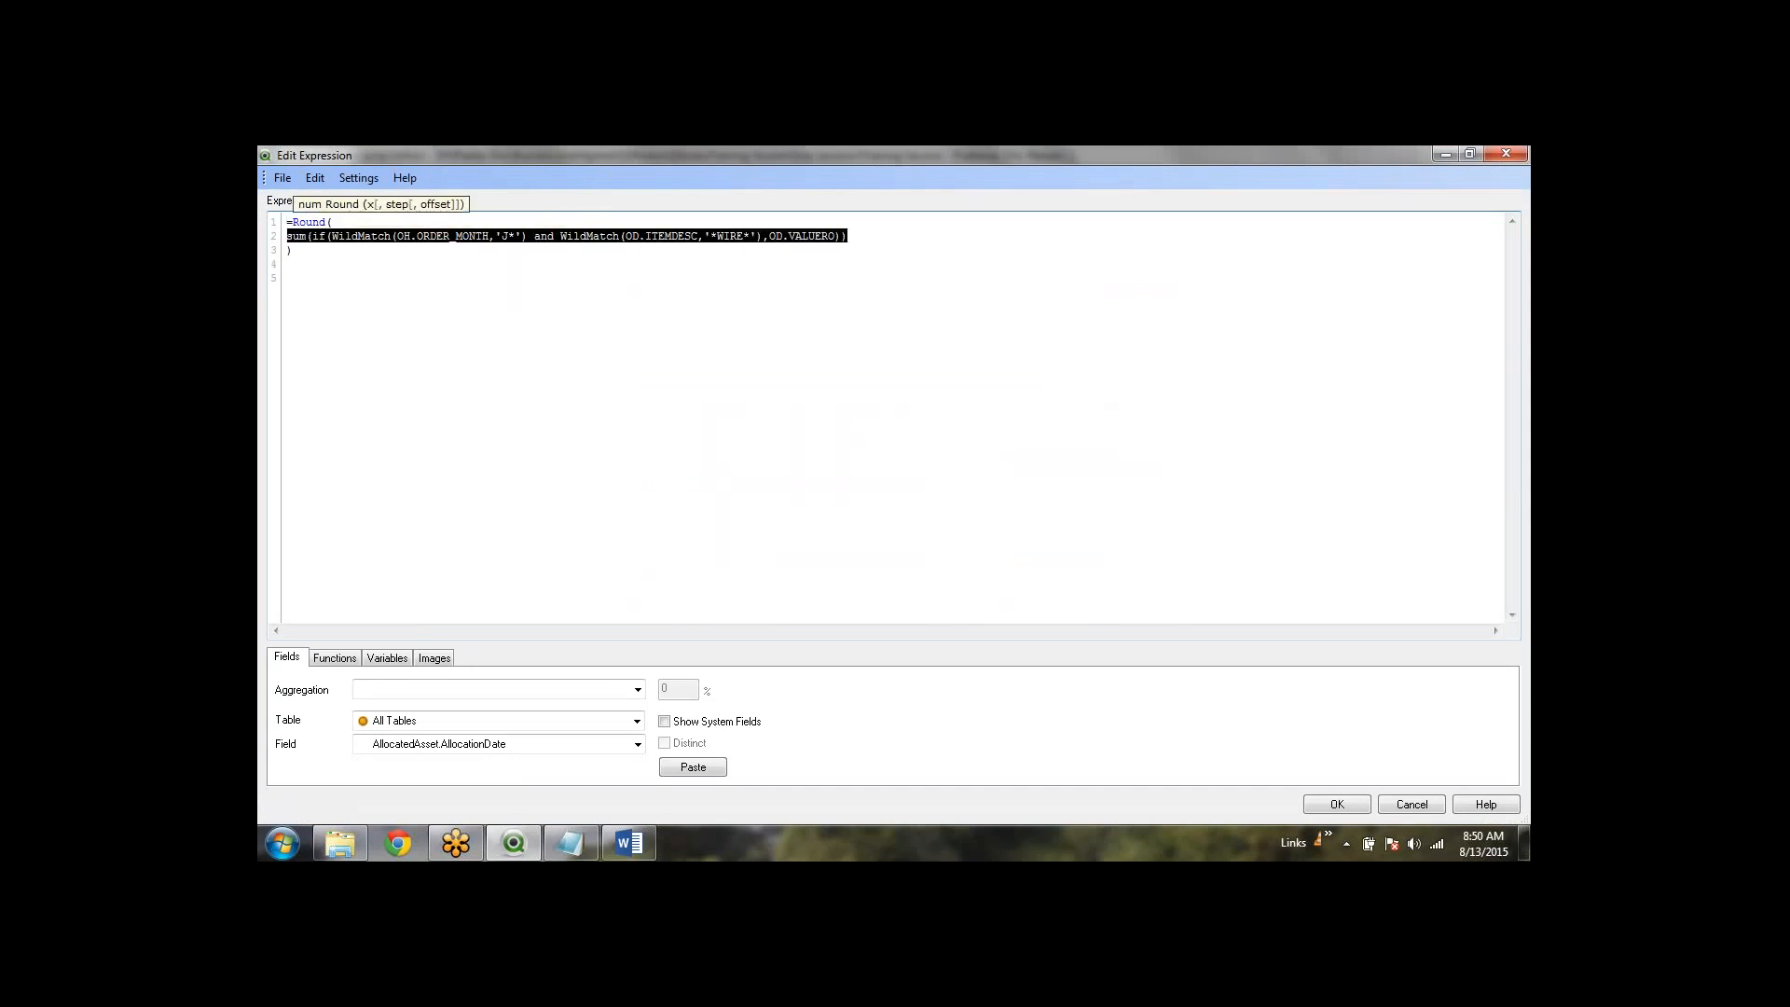
{"action": "left_click", "coordinate": [526, 420]}
{"action": "left_click", "coordinate": [330, 237]}
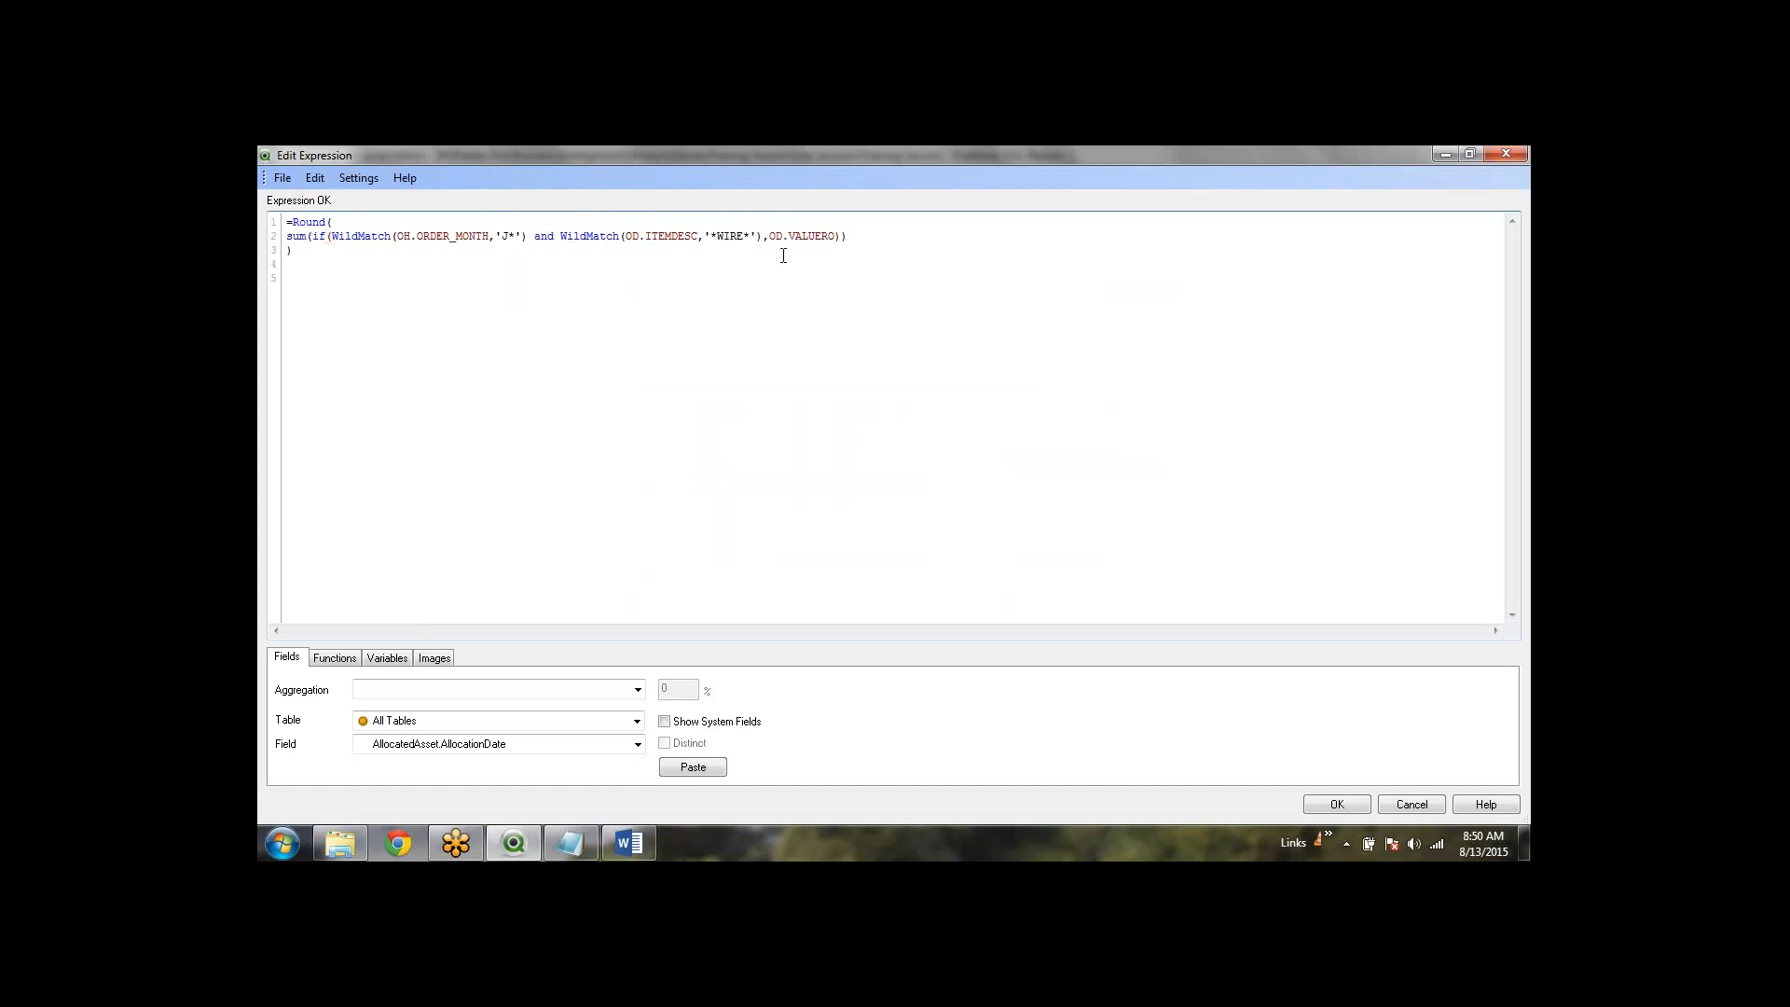
{"action": "double_click", "coordinate": [810, 236]}
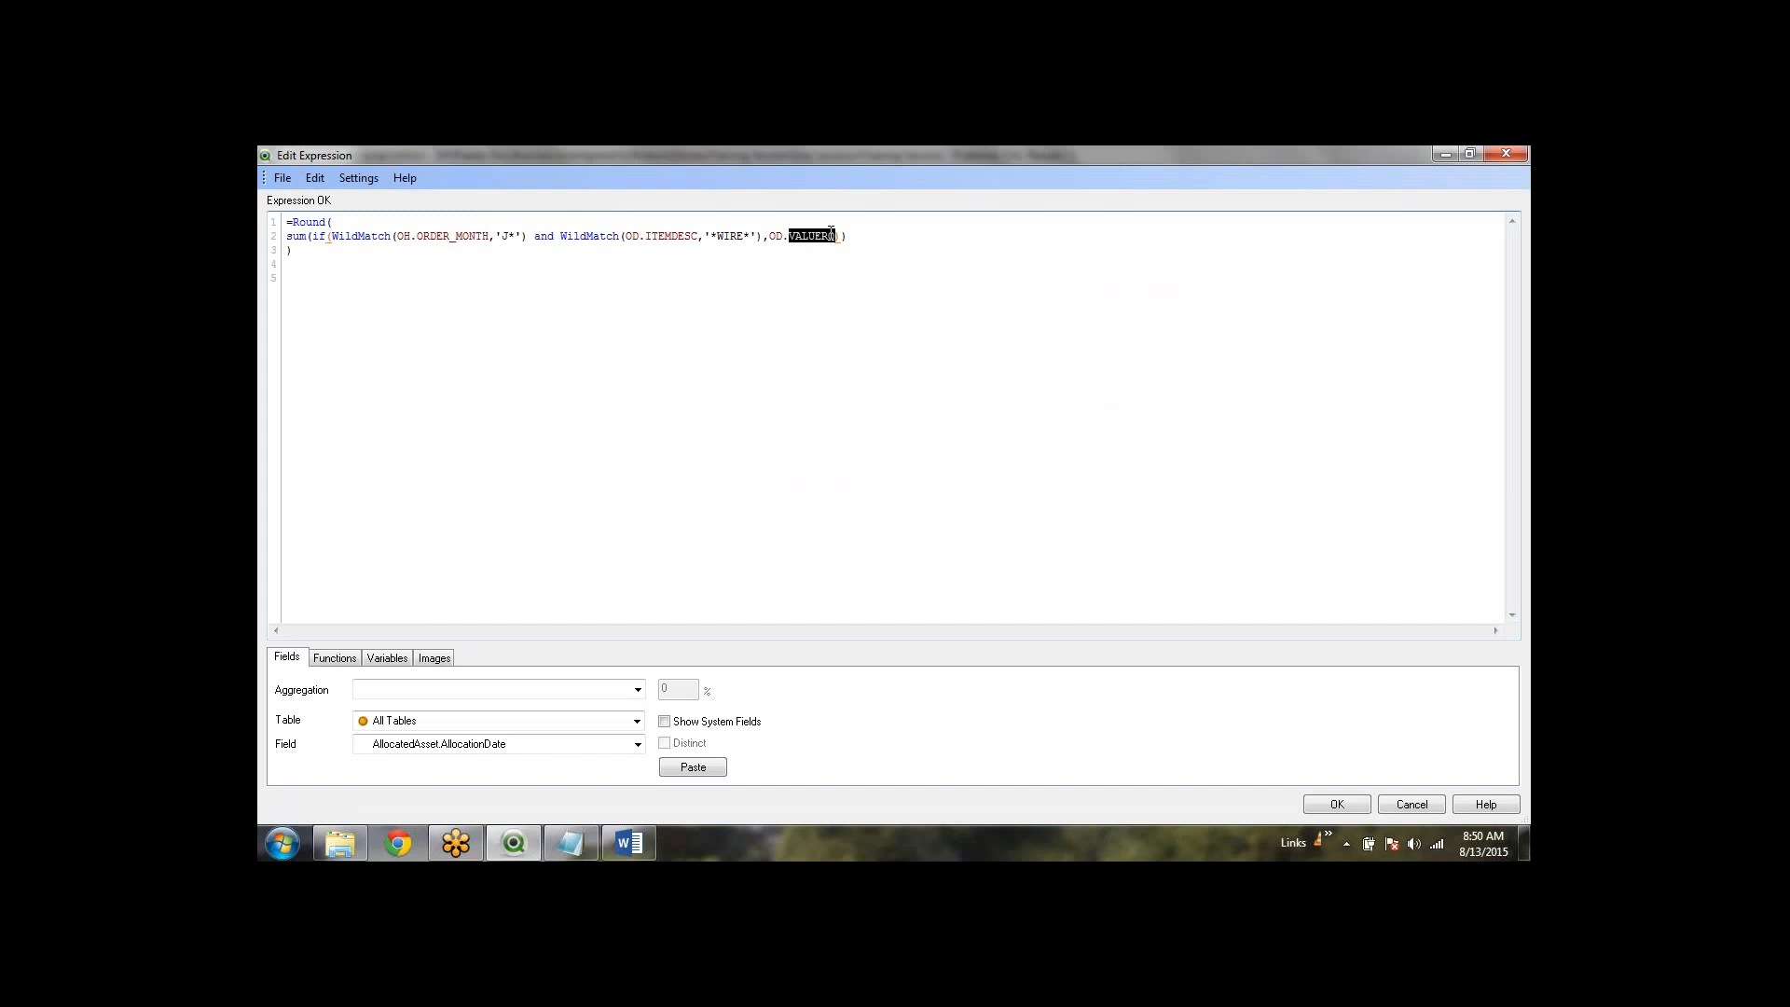
{"action": "left_click", "coordinate": [959, 337]}
{"action": "left_click_drag", "start_coordinate": [768, 240], "coordinate": [296, 246]}
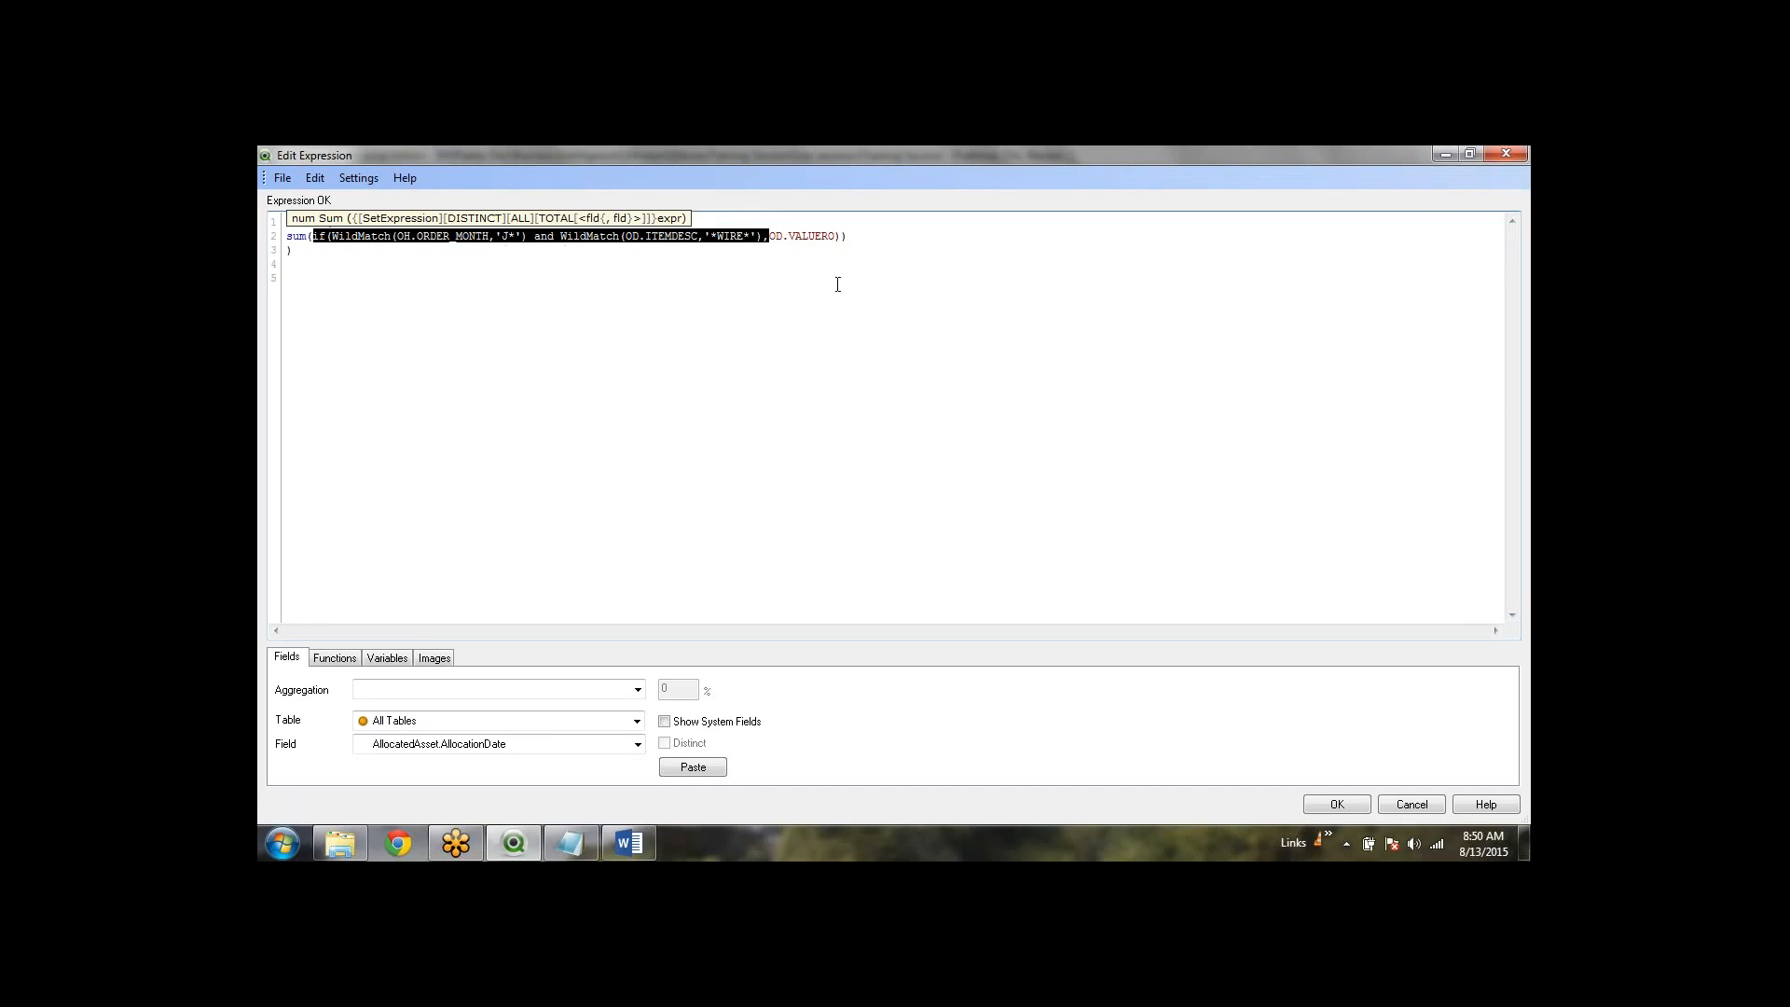
{"action": "left_click", "coordinate": [876, 245]}
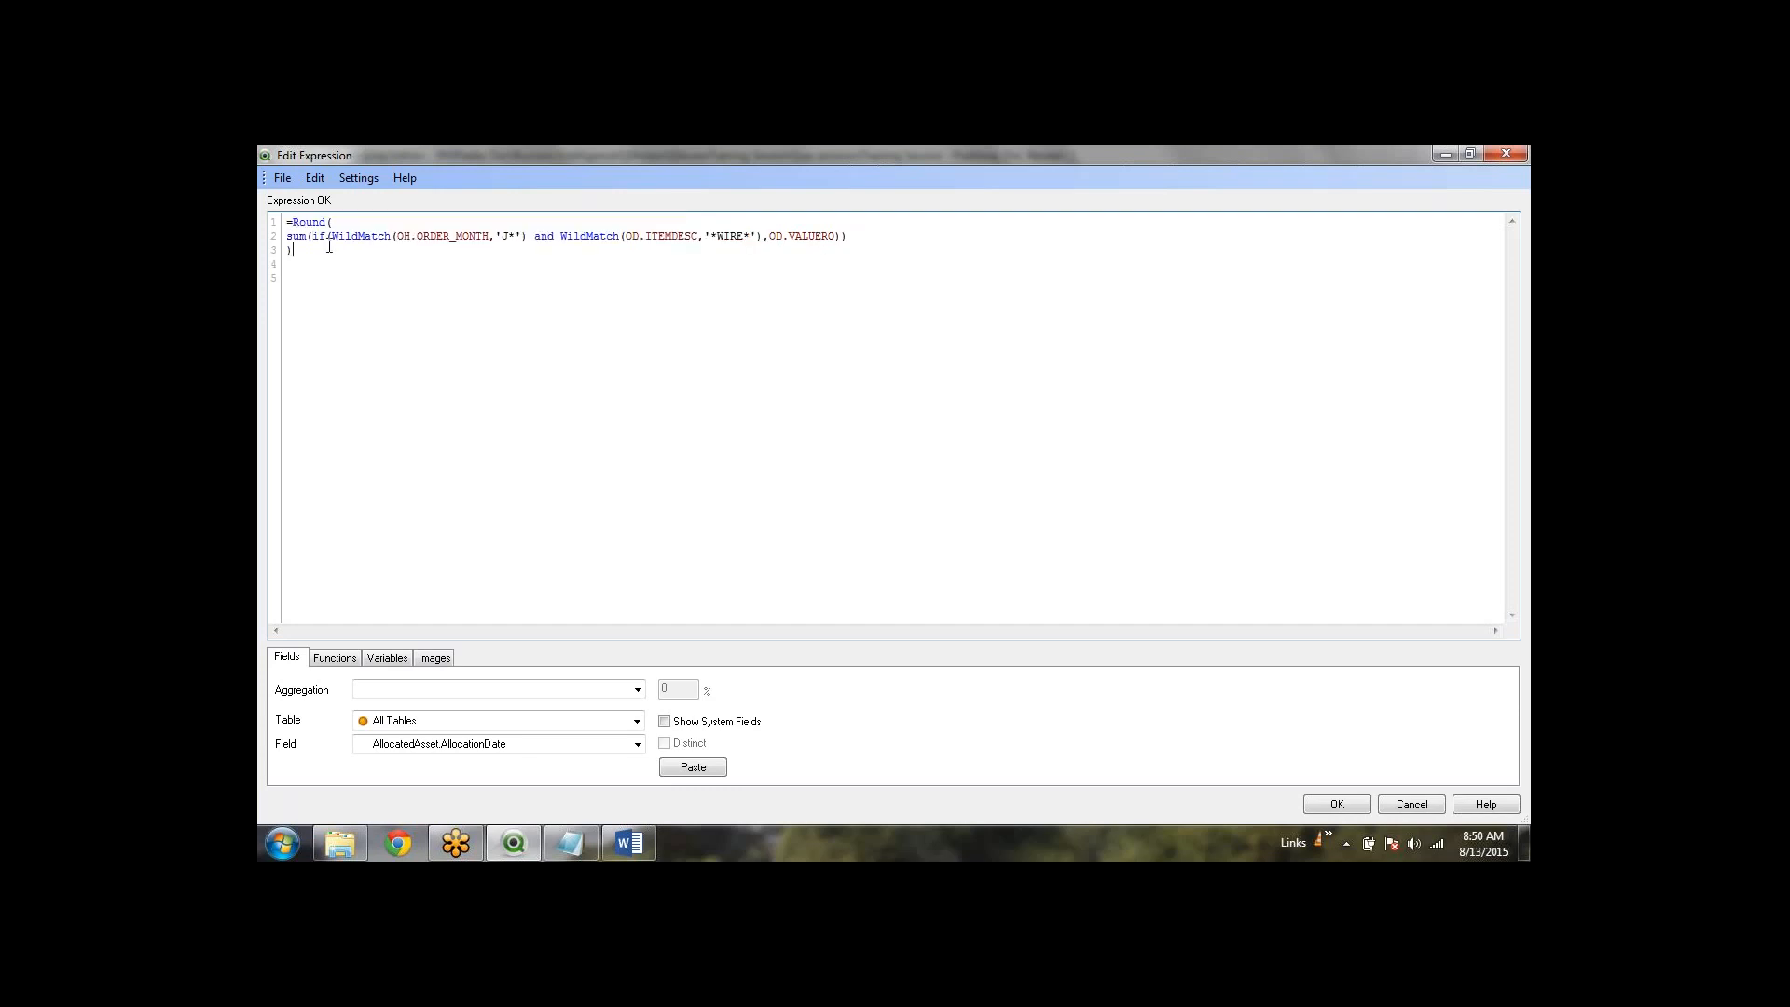
{"action": "left_click_drag", "start_coordinate": [313, 238], "coordinate": [672, 258]}
{"action": "left_click", "coordinate": [867, 243]}
Step: Switch to the Set analysis Word document and examine the curly-bracket rule and the annotated Year example expression
{"action": "key", "text": "alt+Tab"}
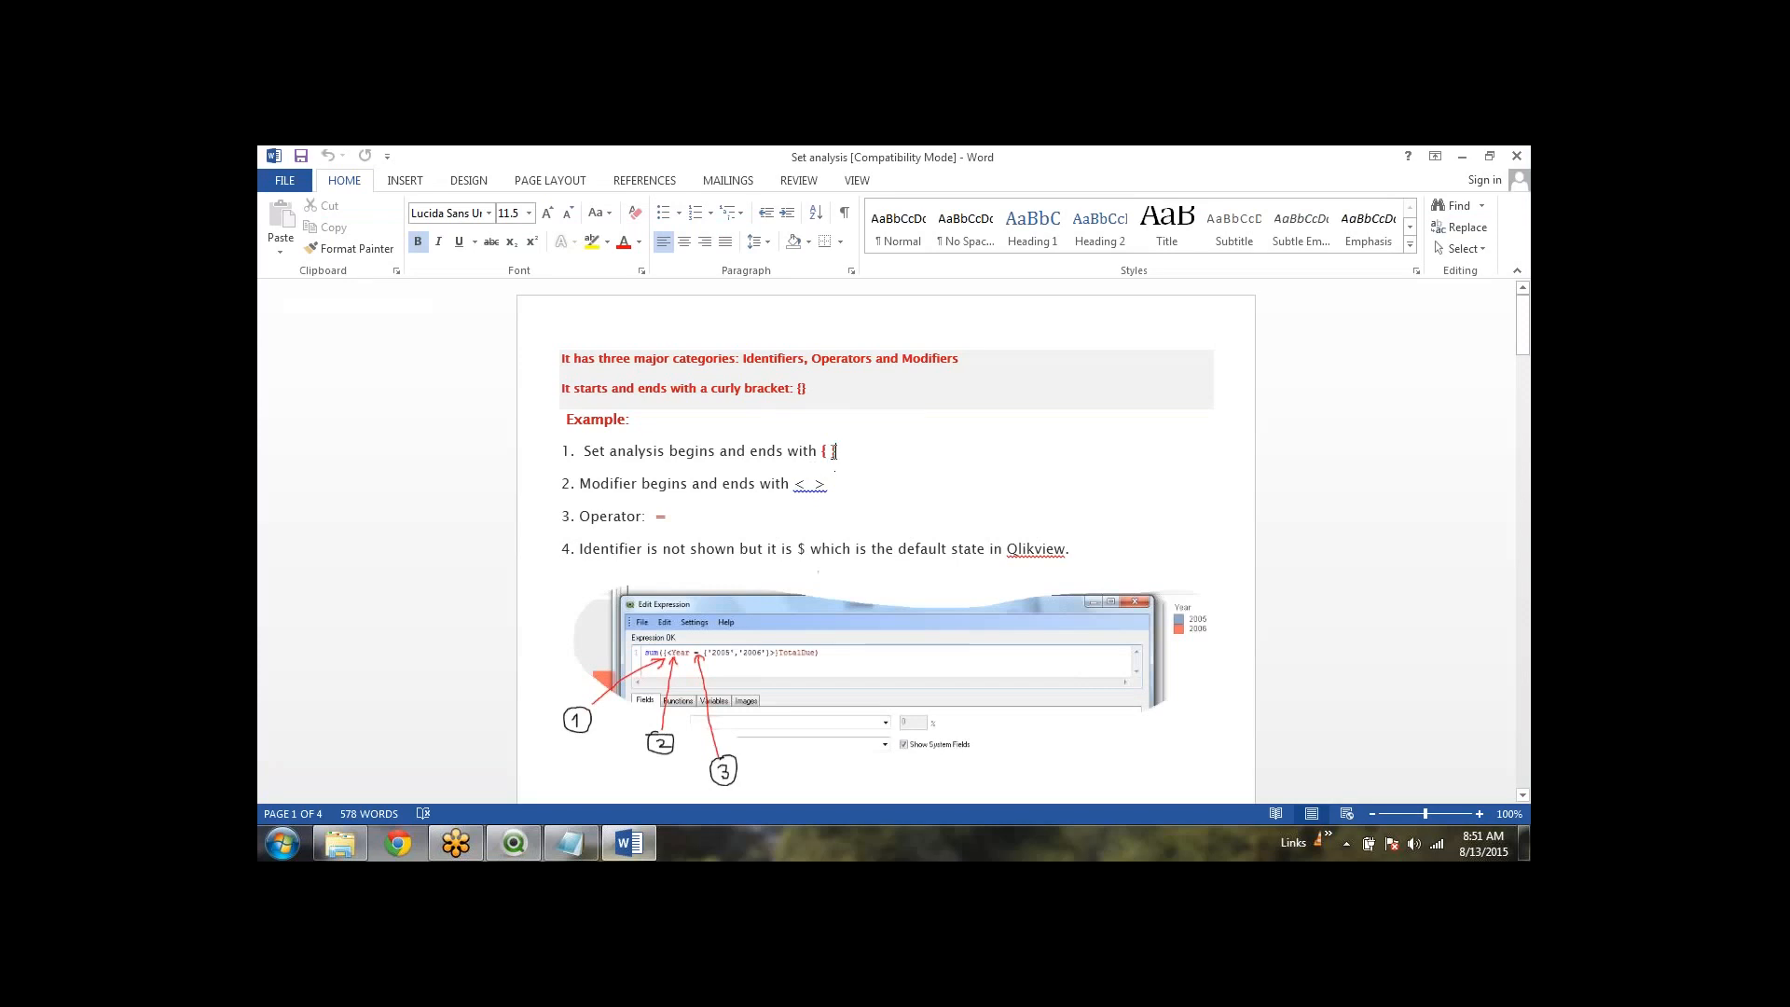
{"action": "left_click_drag", "start_coordinate": [837, 454], "coordinate": [821, 454]}
{"action": "scroll", "coordinate": [676, 620], "scroll_direction": "up", "scroll_amount": 9, "text": "ctrl"}
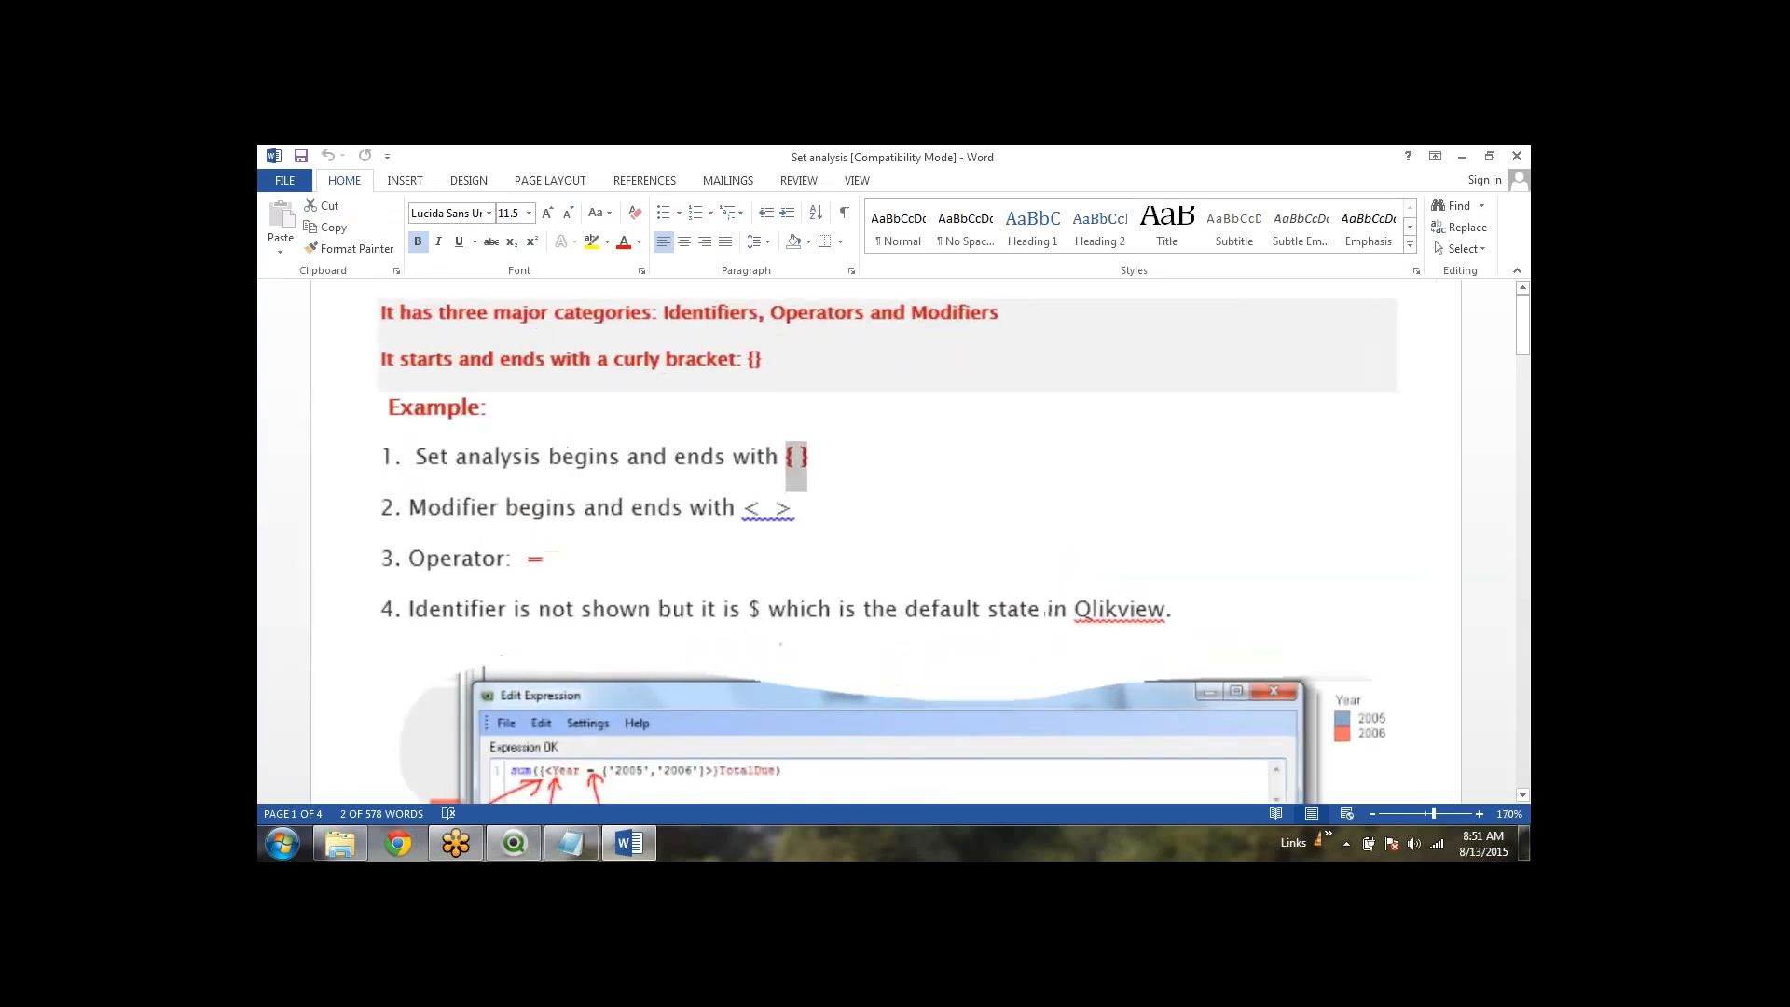
{"action": "scroll", "coordinate": [450, 441], "scroll_direction": "down", "scroll_amount": 5}
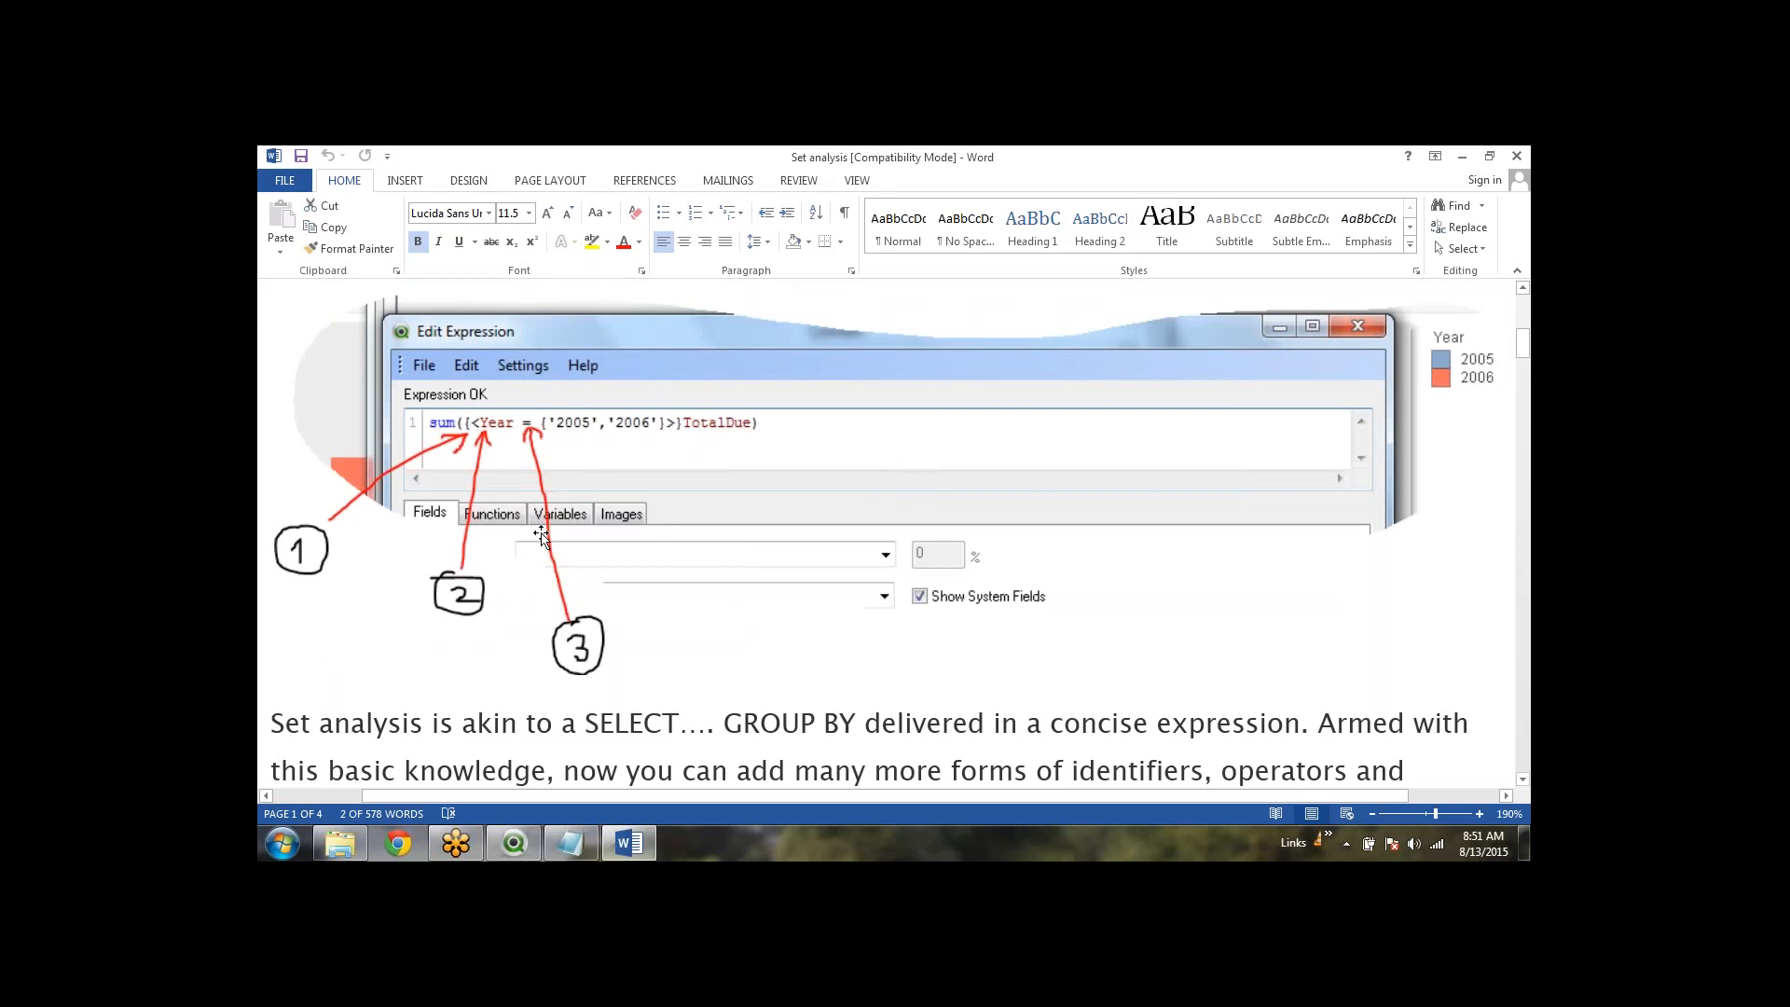
{"action": "scroll", "coordinate": [539, 536], "scroll_direction": "down", "scroll_amount": 2}
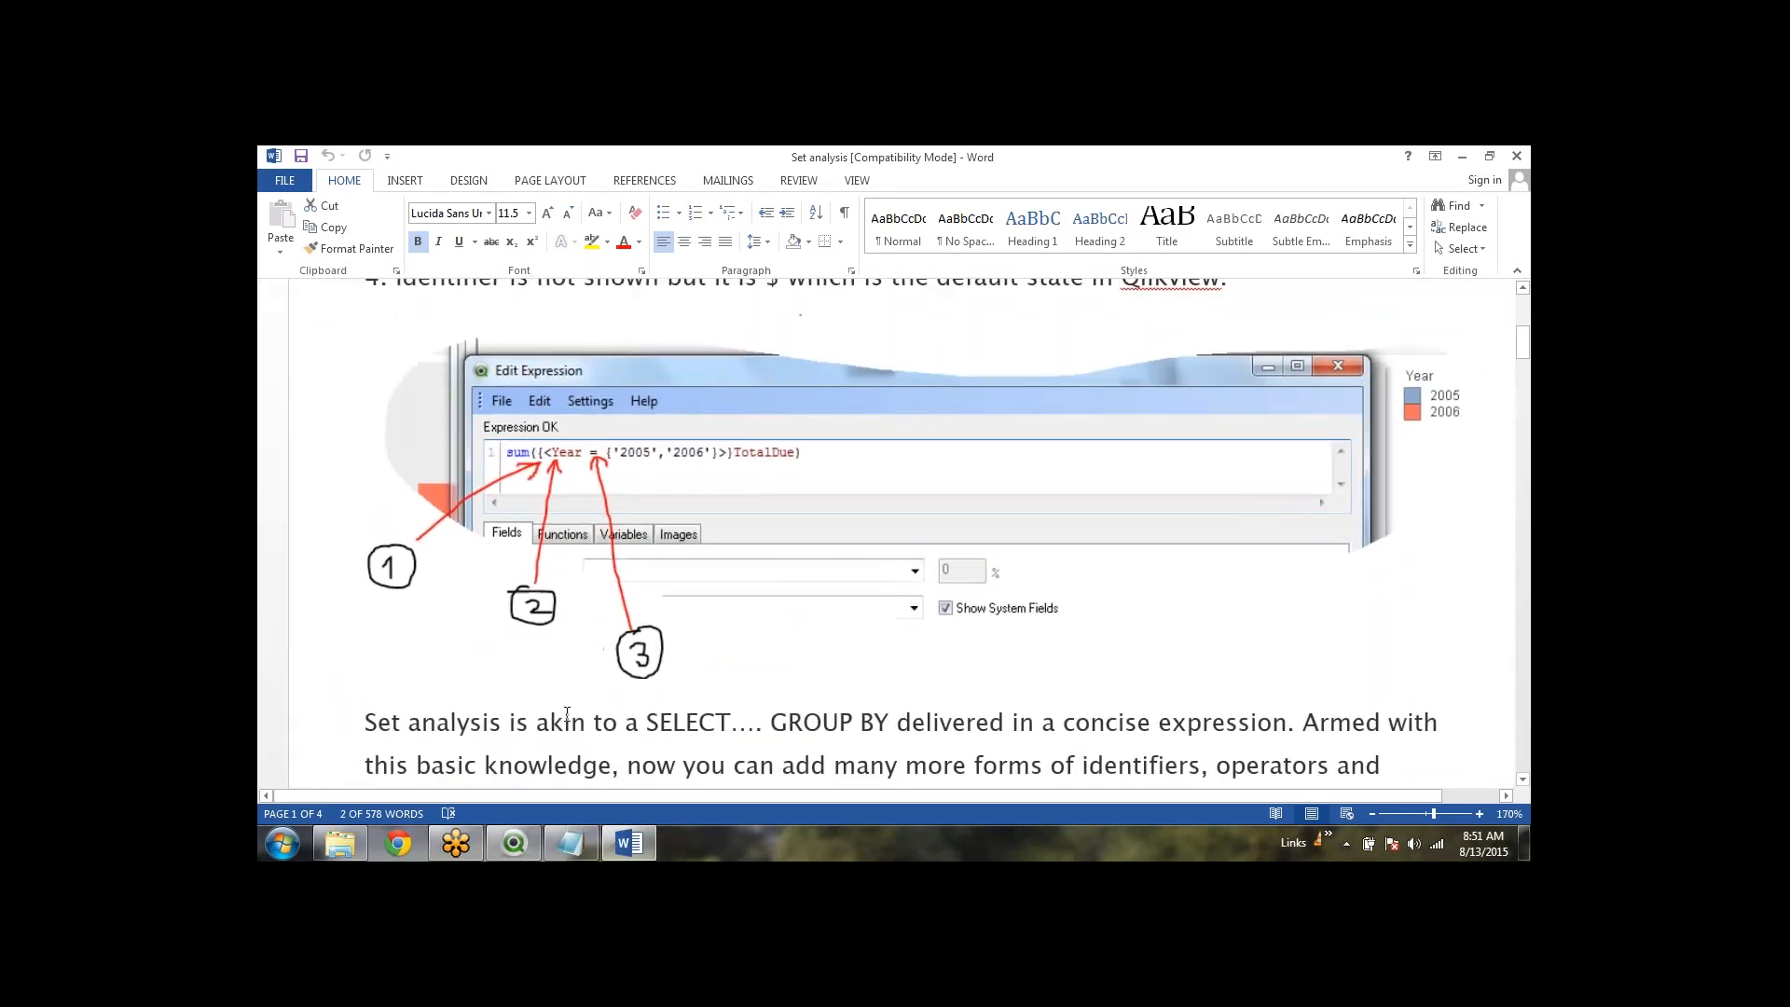
{"action": "scroll", "coordinate": [567, 714], "scroll_direction": "down", "scroll_amount": 3}
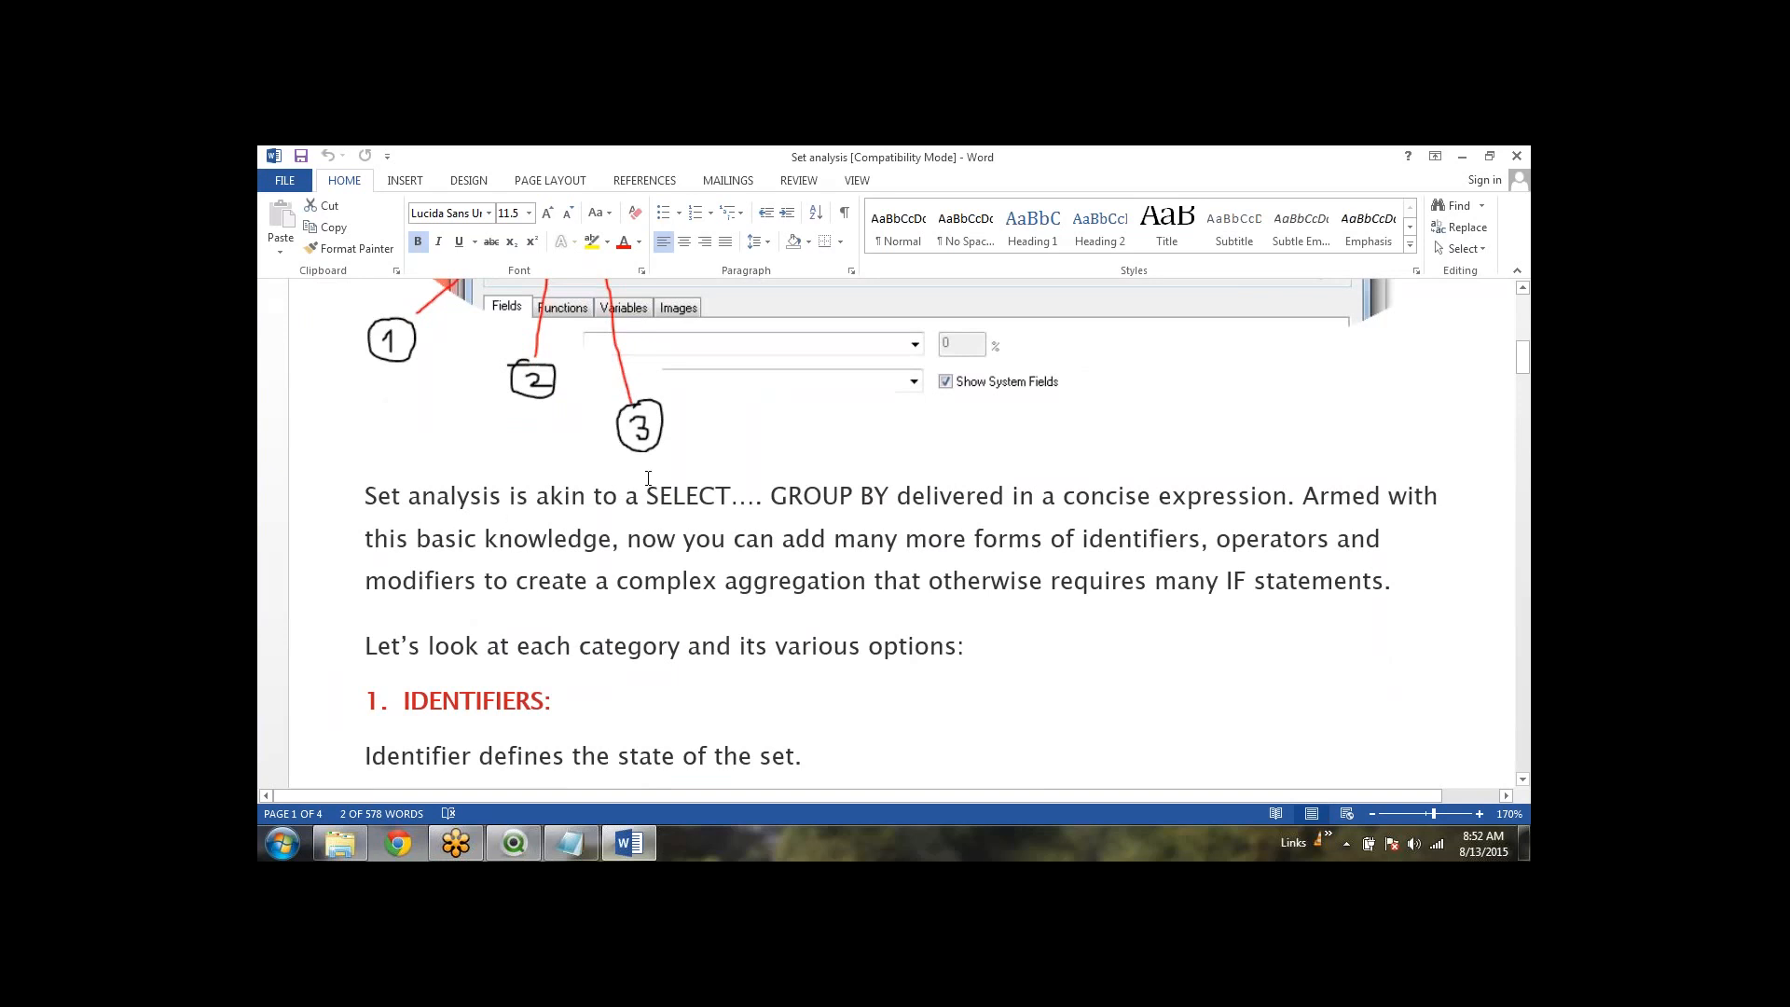
{"action": "scroll", "coordinate": [648, 478], "scroll_direction": "down", "scroll_amount": 2}
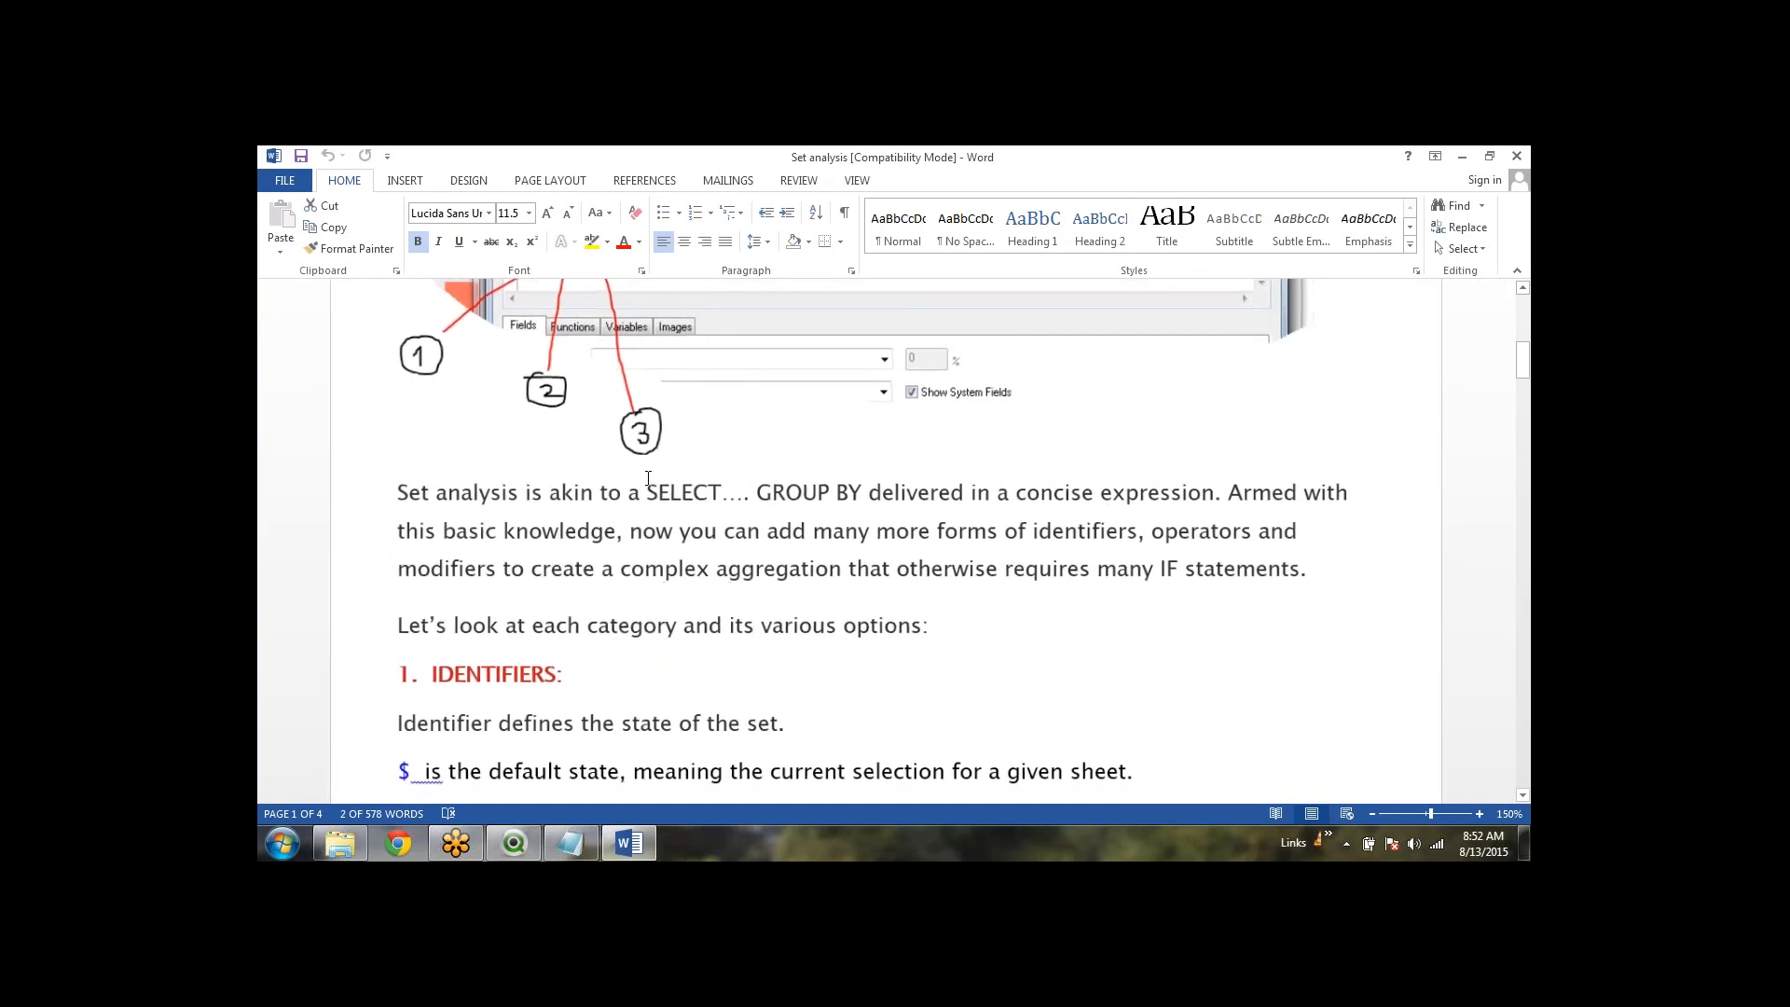
{"action": "scroll", "coordinate": [648, 479], "scroll_direction": "up", "scroll_amount": 6}
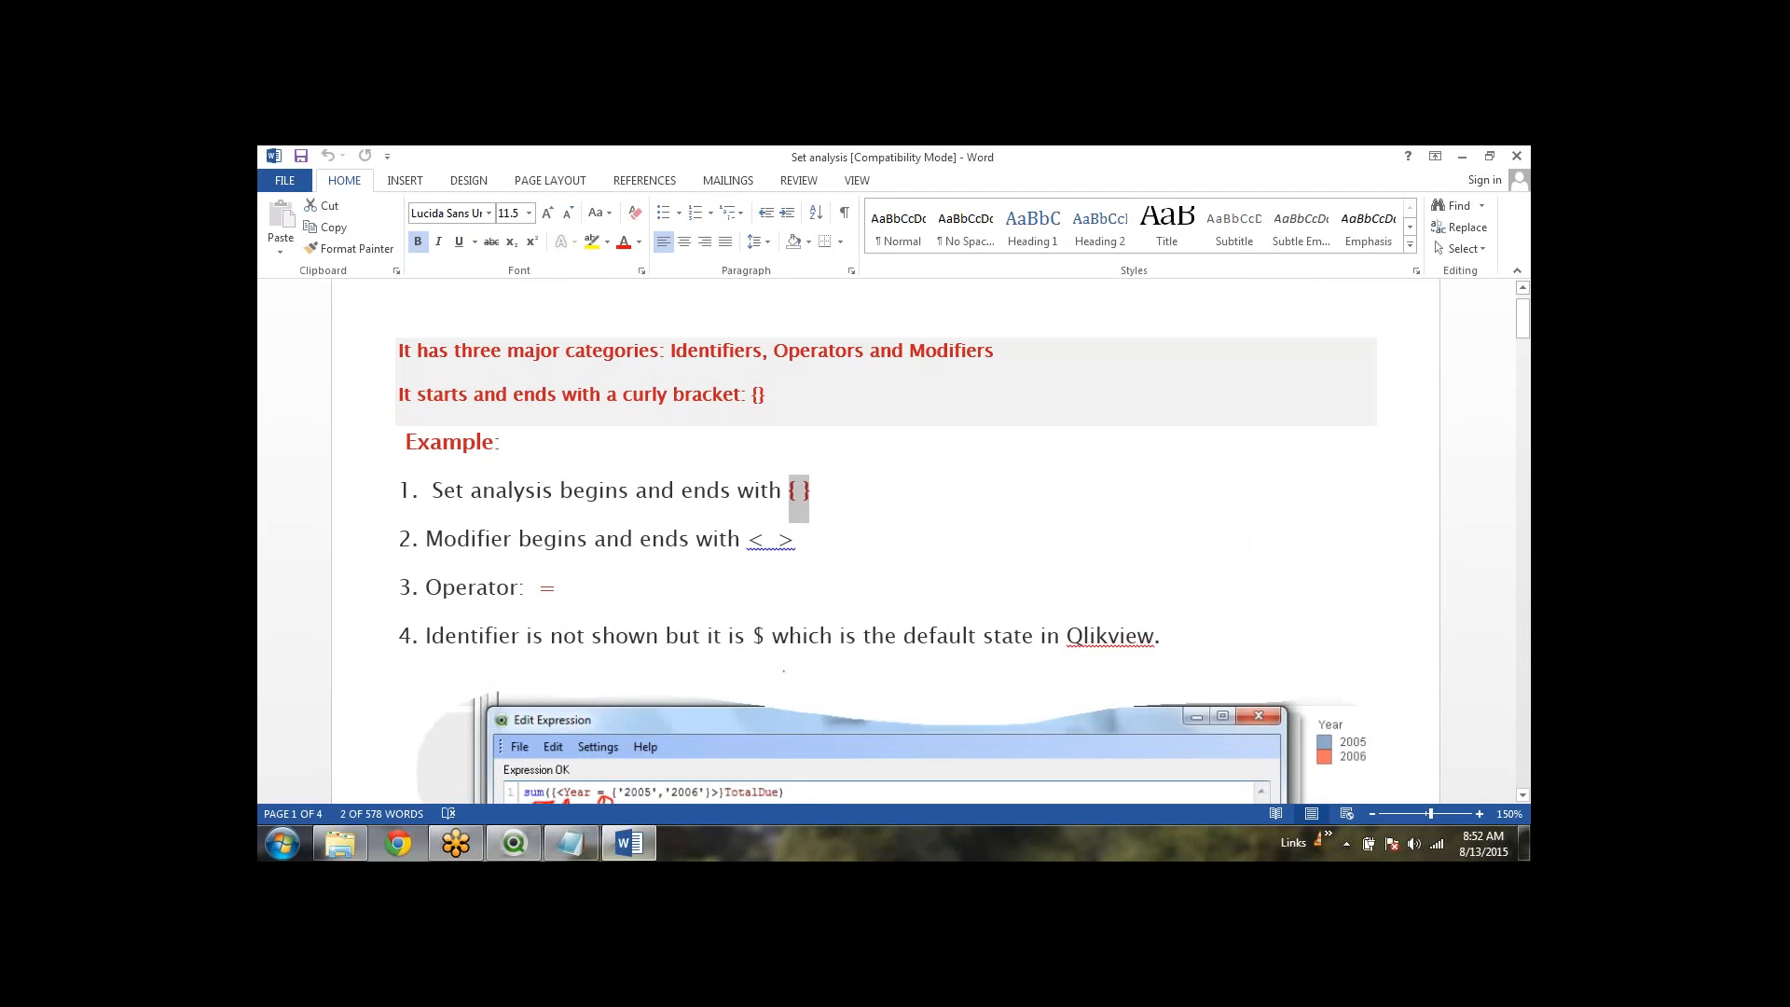
Step: Review the example list's notation for the modifier brackets, the = operator and the $ identifier
{"action": "left_click", "coordinate": [748, 536]}
{"action": "scroll", "coordinate": [875, 530], "scroll_direction": "up", "scroll_amount": 1}
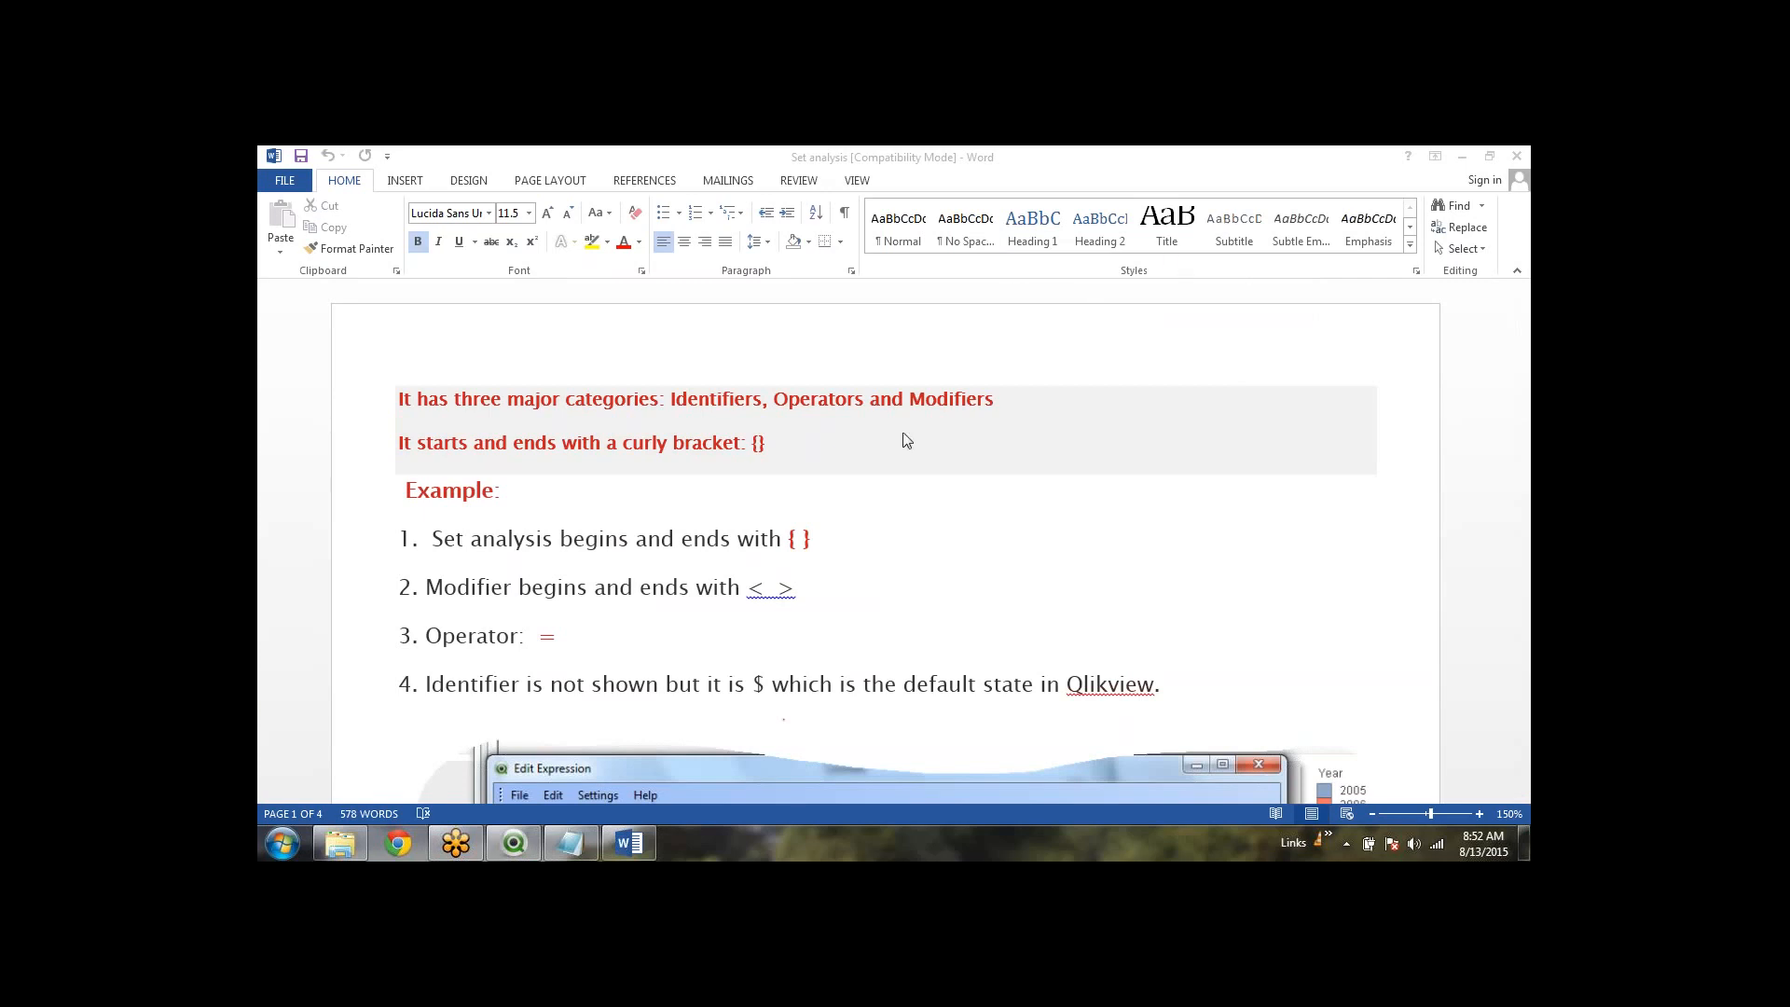
{"action": "left_click", "coordinate": [749, 590]}
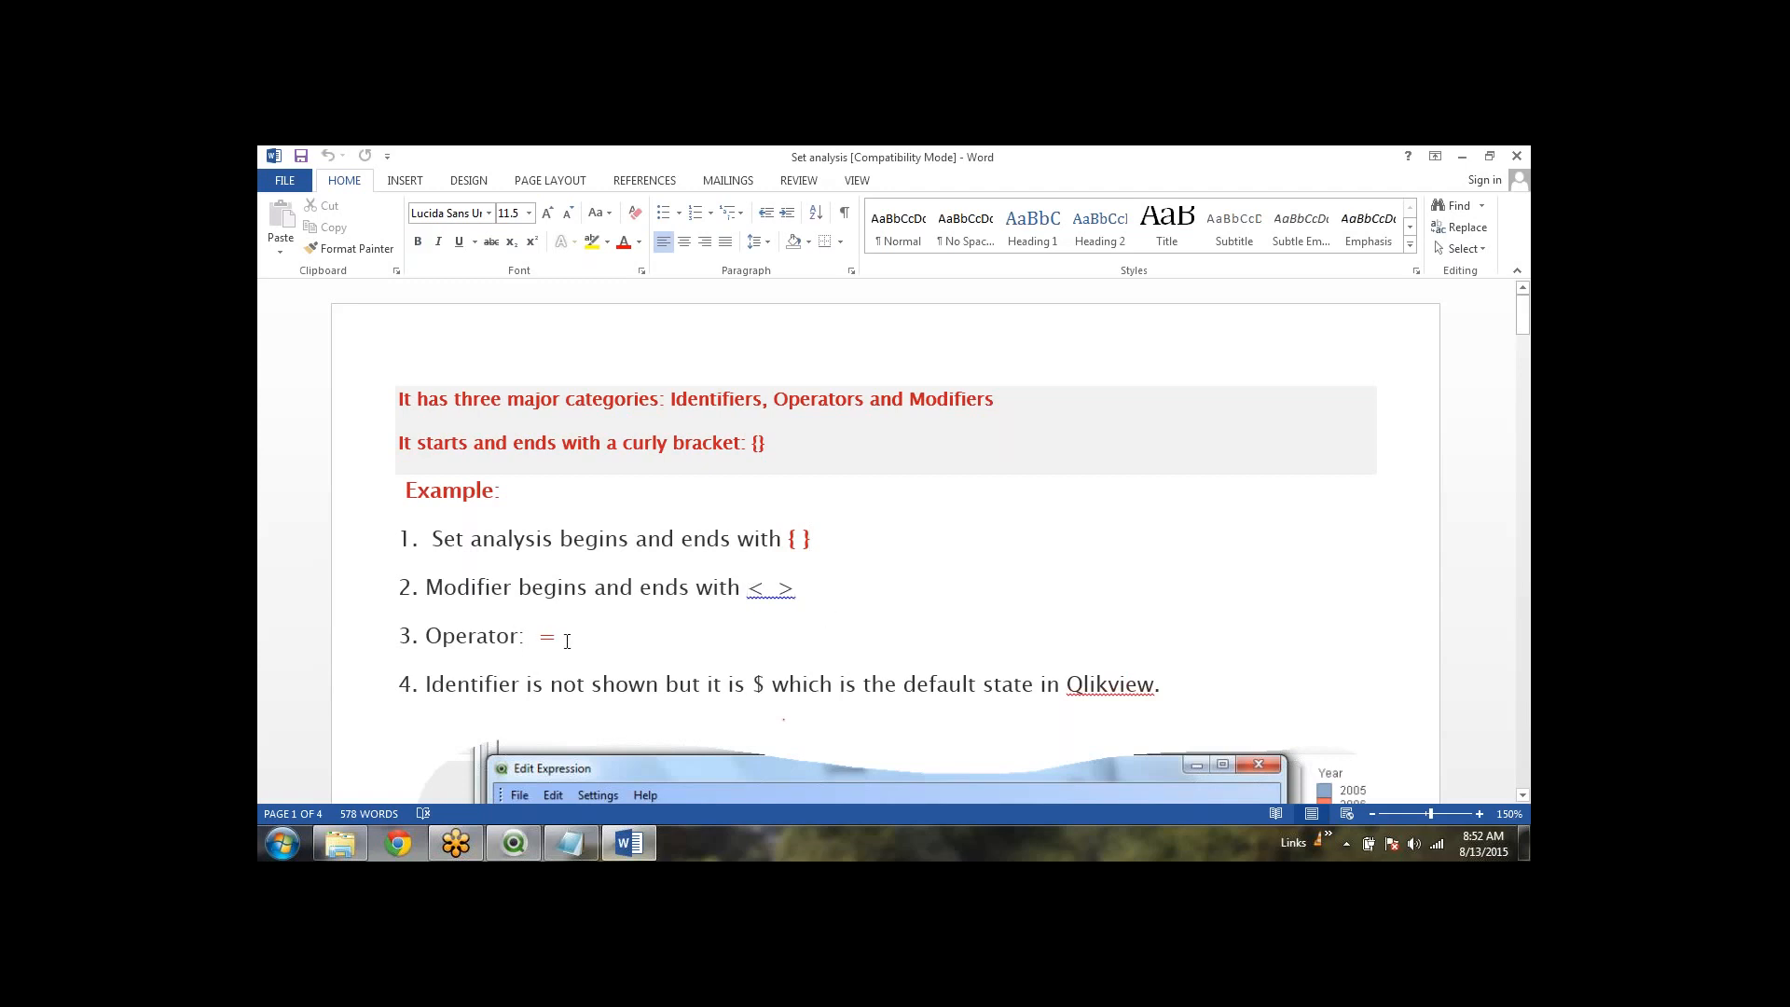
{"action": "left_click_drag", "start_coordinate": [534, 635], "coordinate": [558, 636]}
{"action": "left_click", "coordinate": [700, 639]}
{"action": "double_click", "coordinate": [770, 595]}
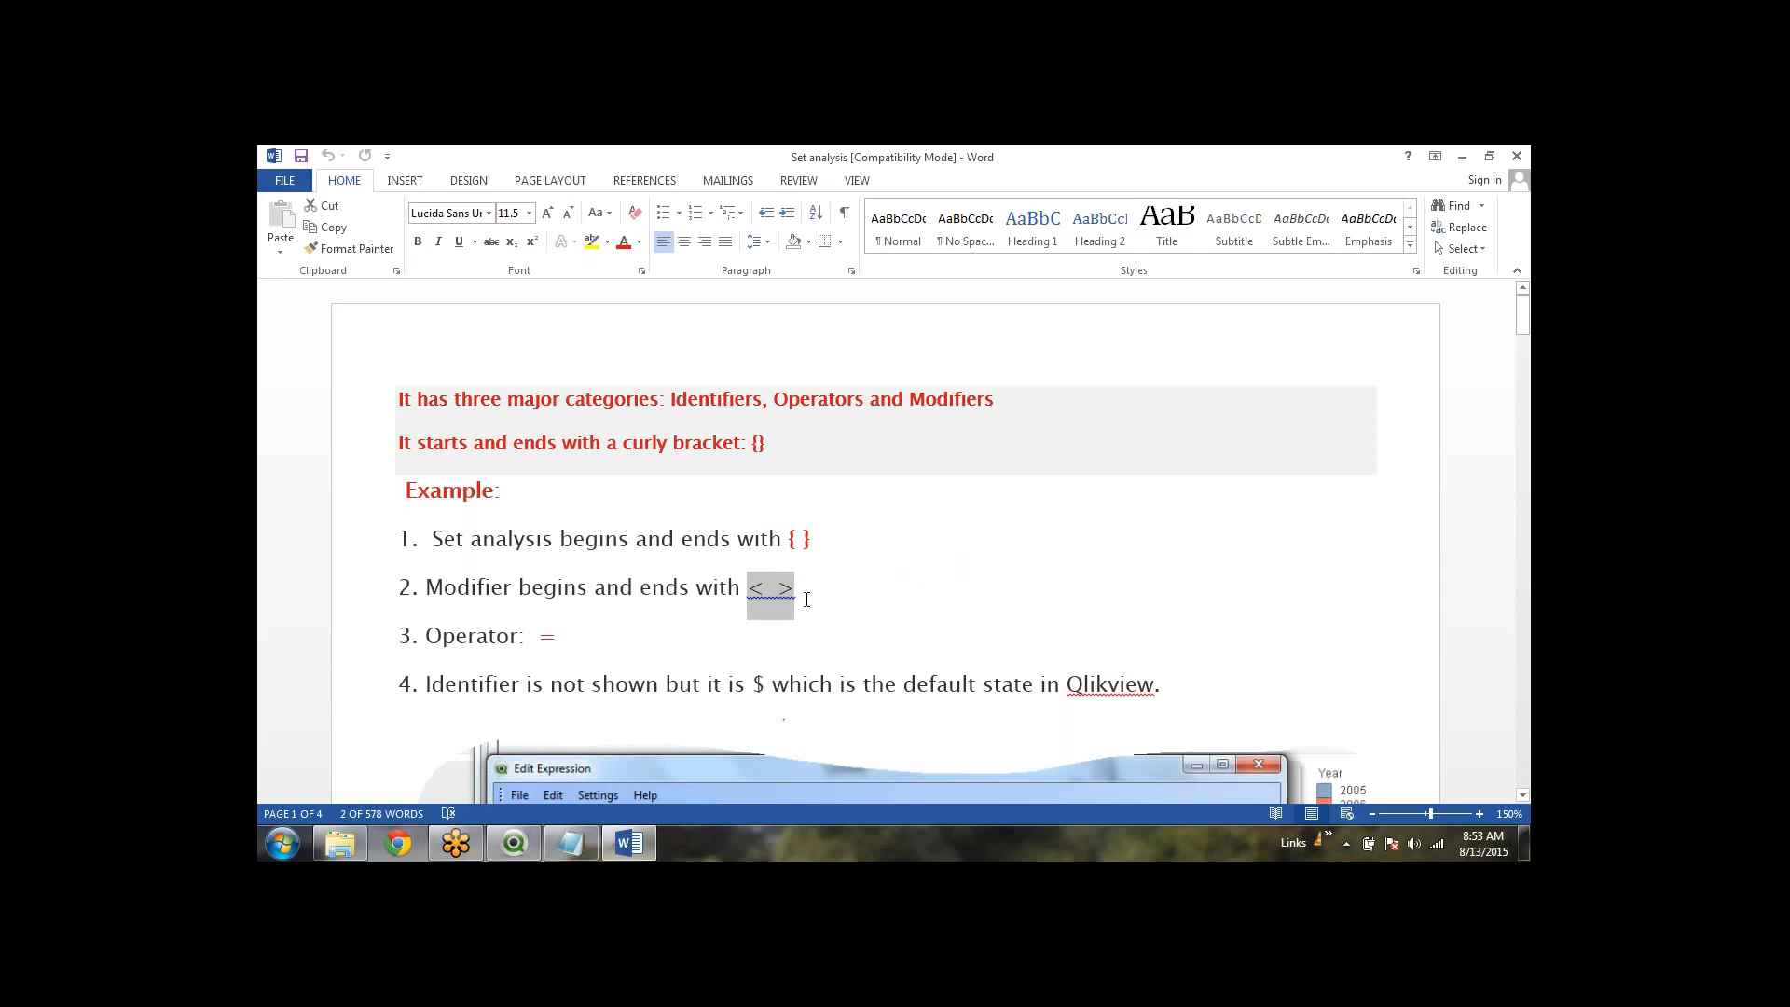
{"action": "scroll", "coordinate": [807, 600], "scroll_direction": "down", "scroll_amount": 3}
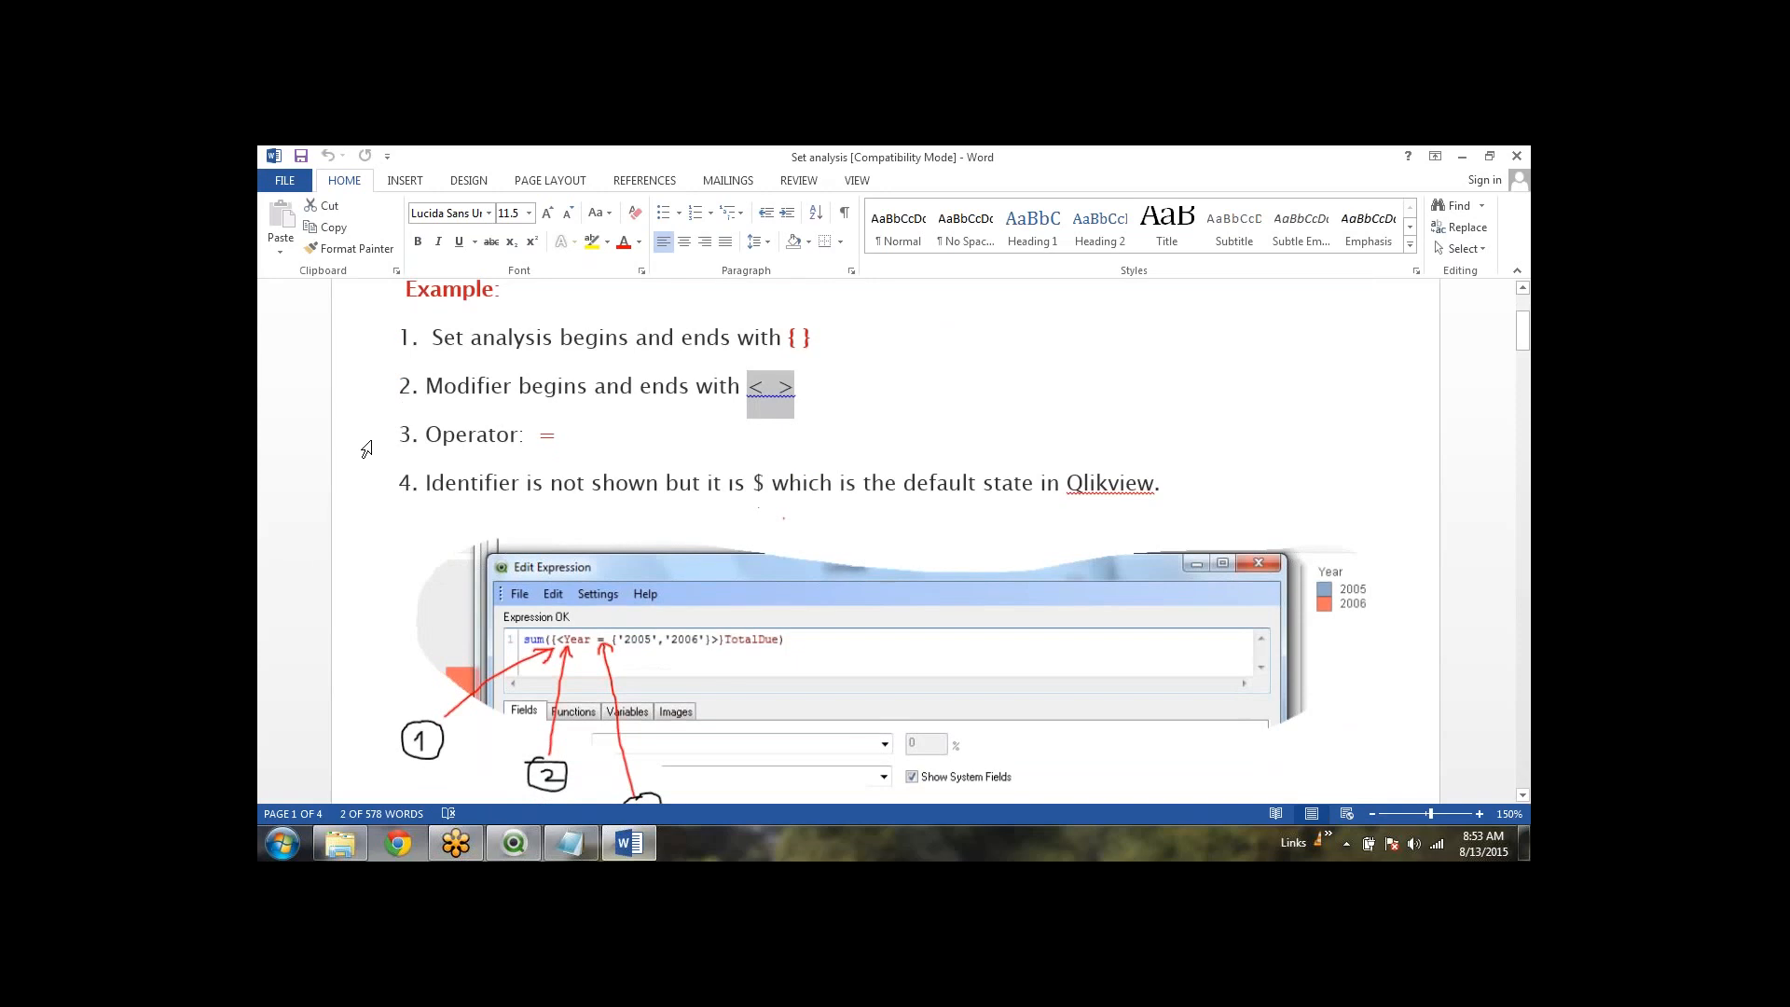
{"action": "left_click_drag", "start_coordinate": [765, 484], "coordinate": [752, 484]}
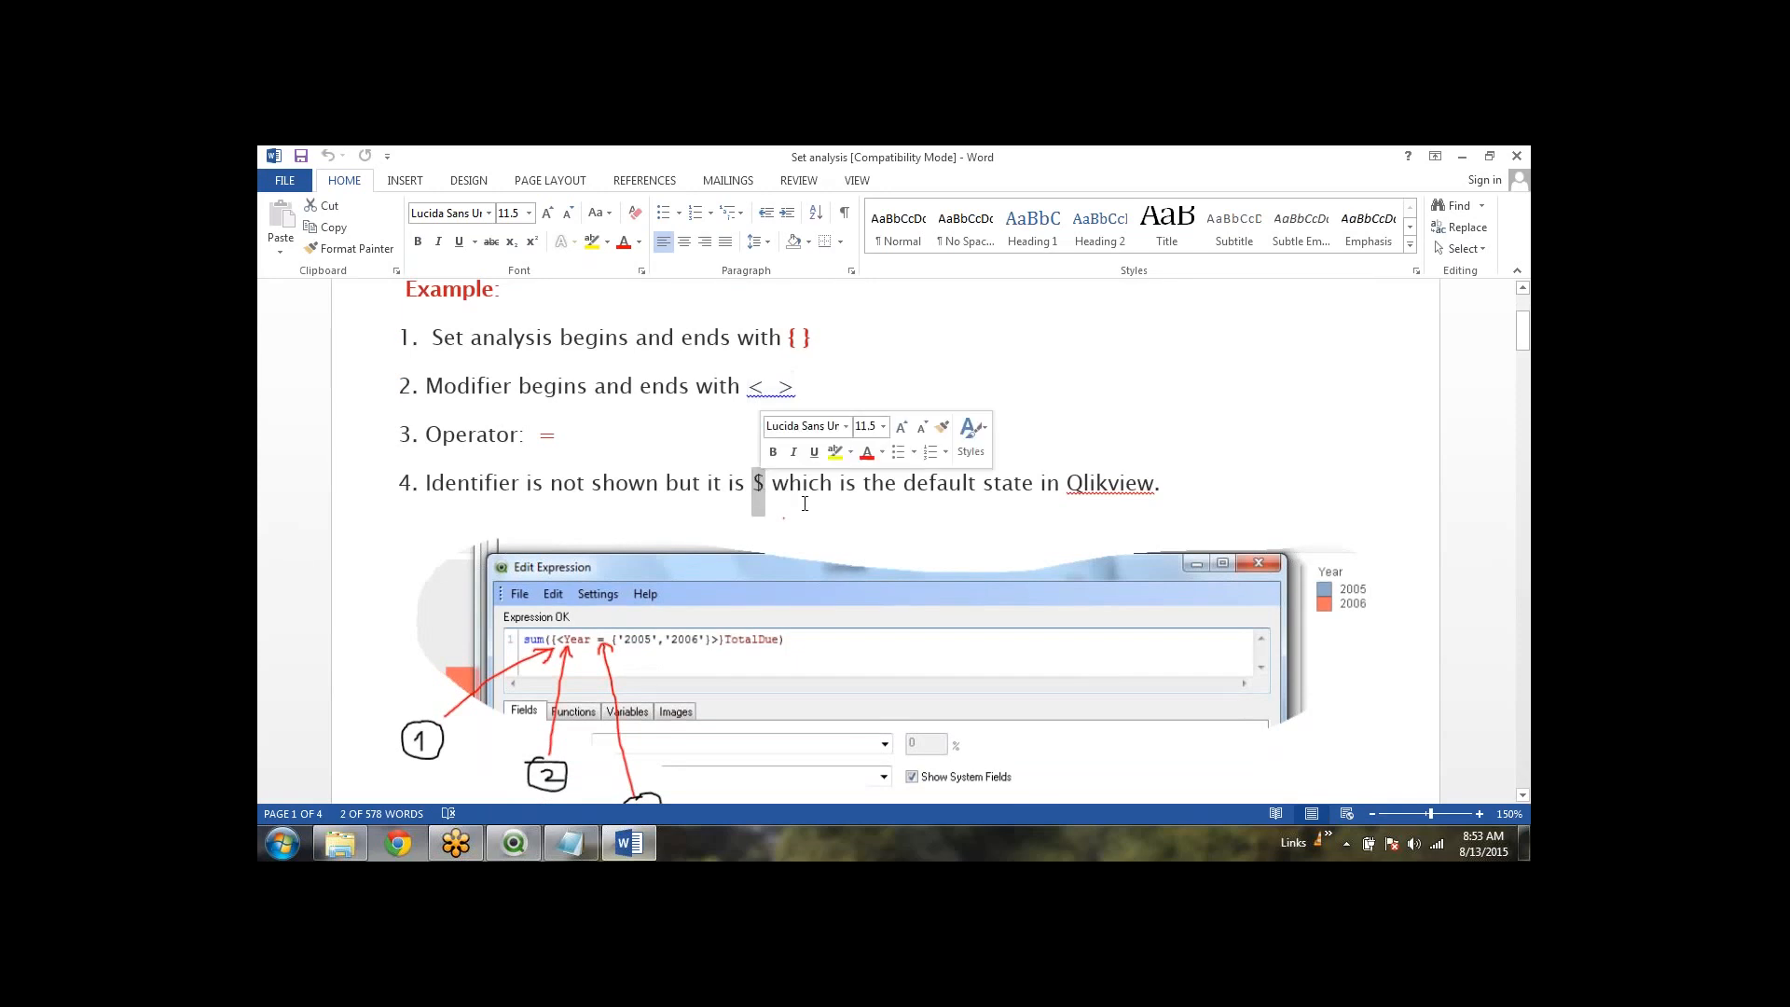
{"action": "left_click", "coordinate": [1194, 503]}
Step: Read the Identifiers section covering $, 1, Bookmark10 and the subtraction of one state from another
{"action": "scroll", "coordinate": [1194, 503], "scroll_direction": "down", "scroll_amount": 4}
{"action": "scroll", "coordinate": [1191, 507], "scroll_direction": "down", "scroll_amount": 8}
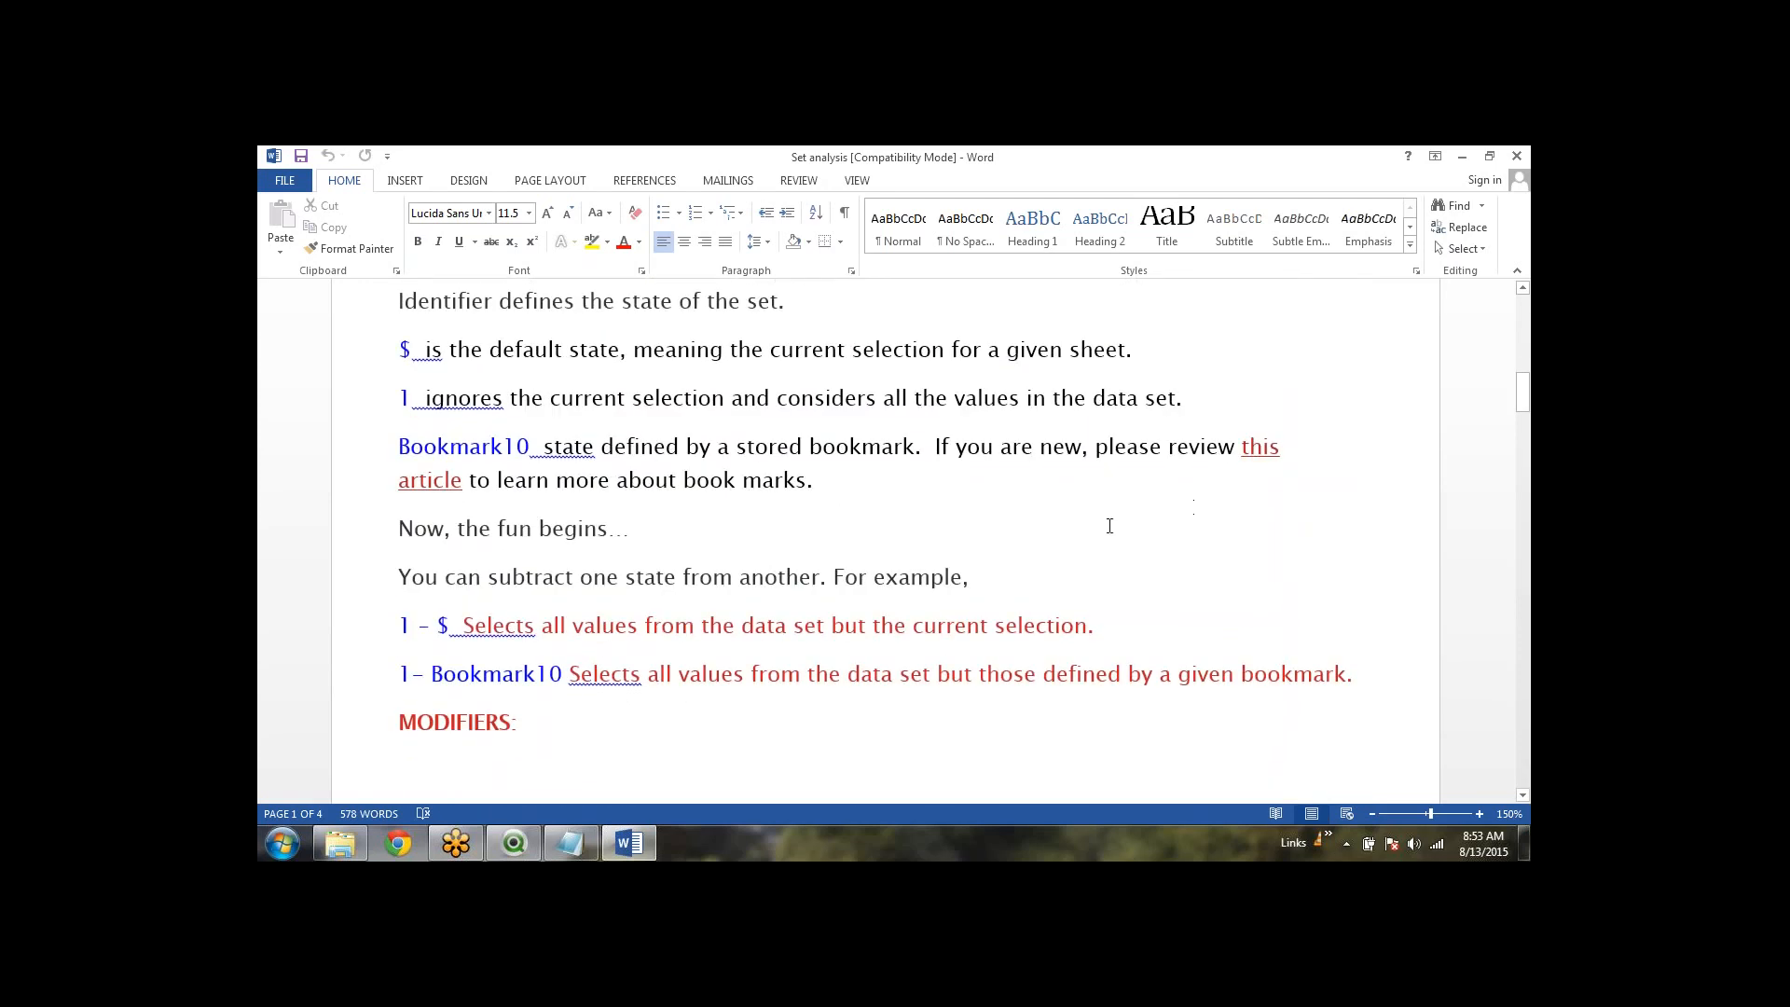
{"action": "scroll", "coordinate": [1109, 522], "scroll_direction": "up", "scroll_amount": 3}
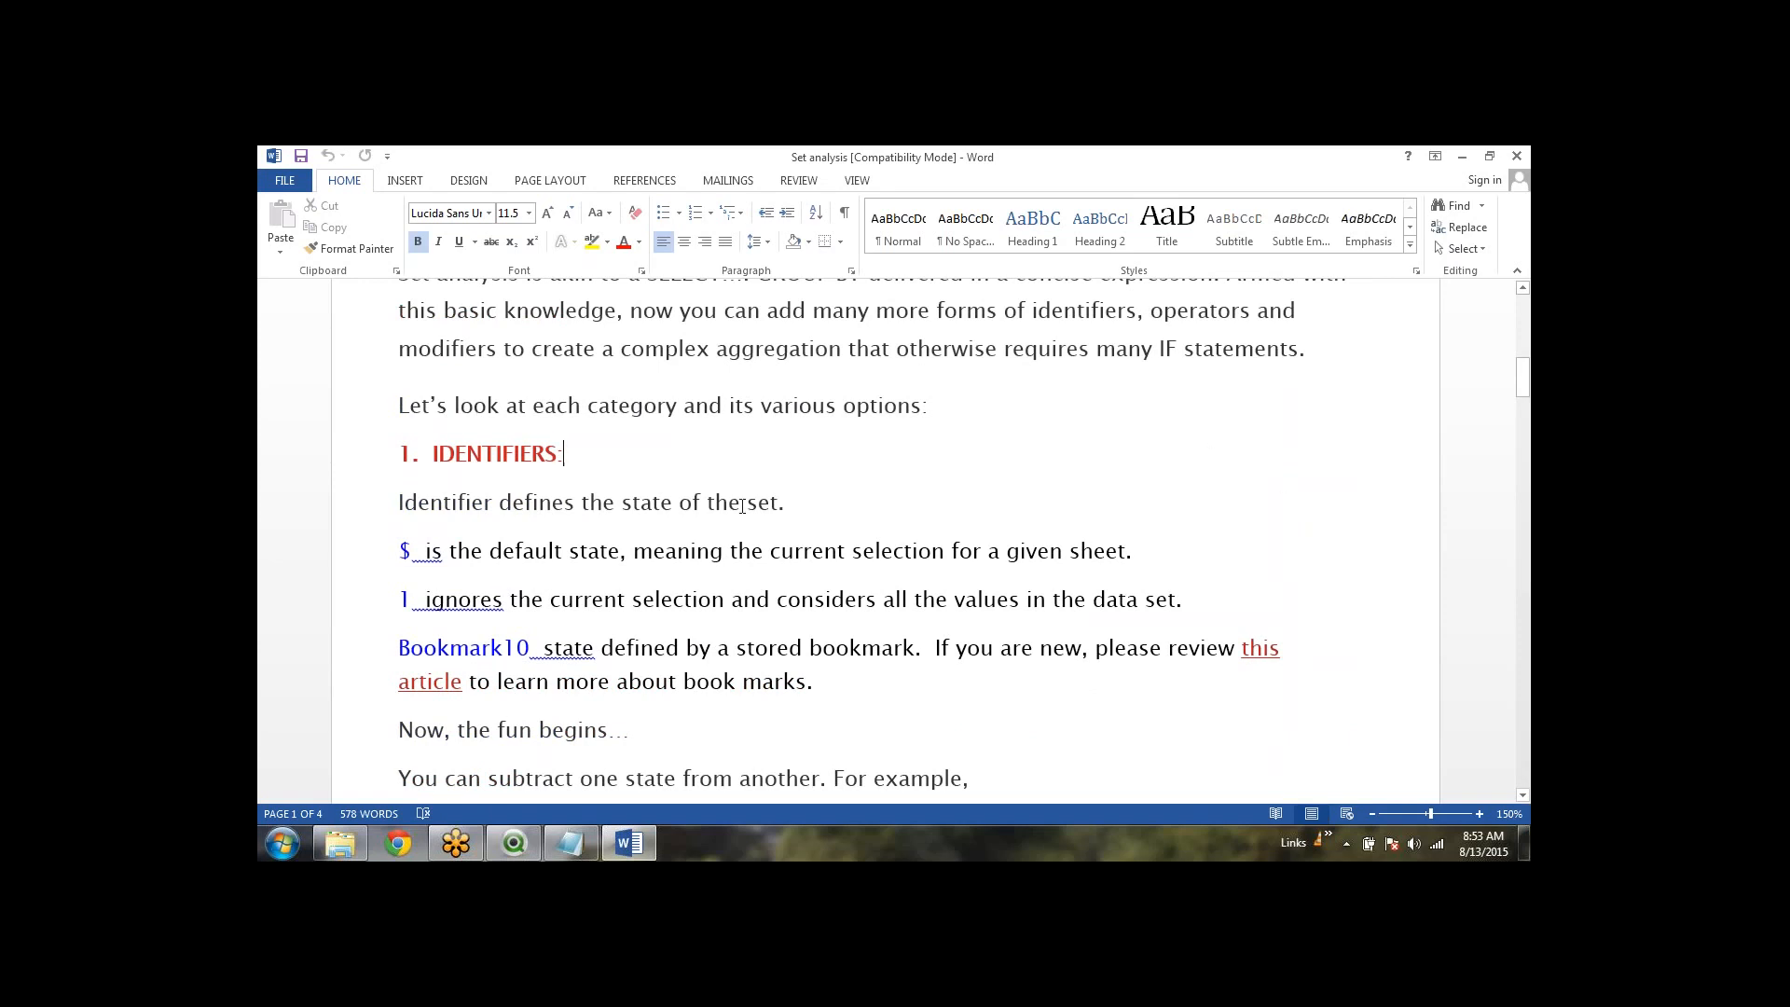
{"action": "scroll", "coordinate": [1049, 538], "scroll_direction": "down", "scroll_amount": 1}
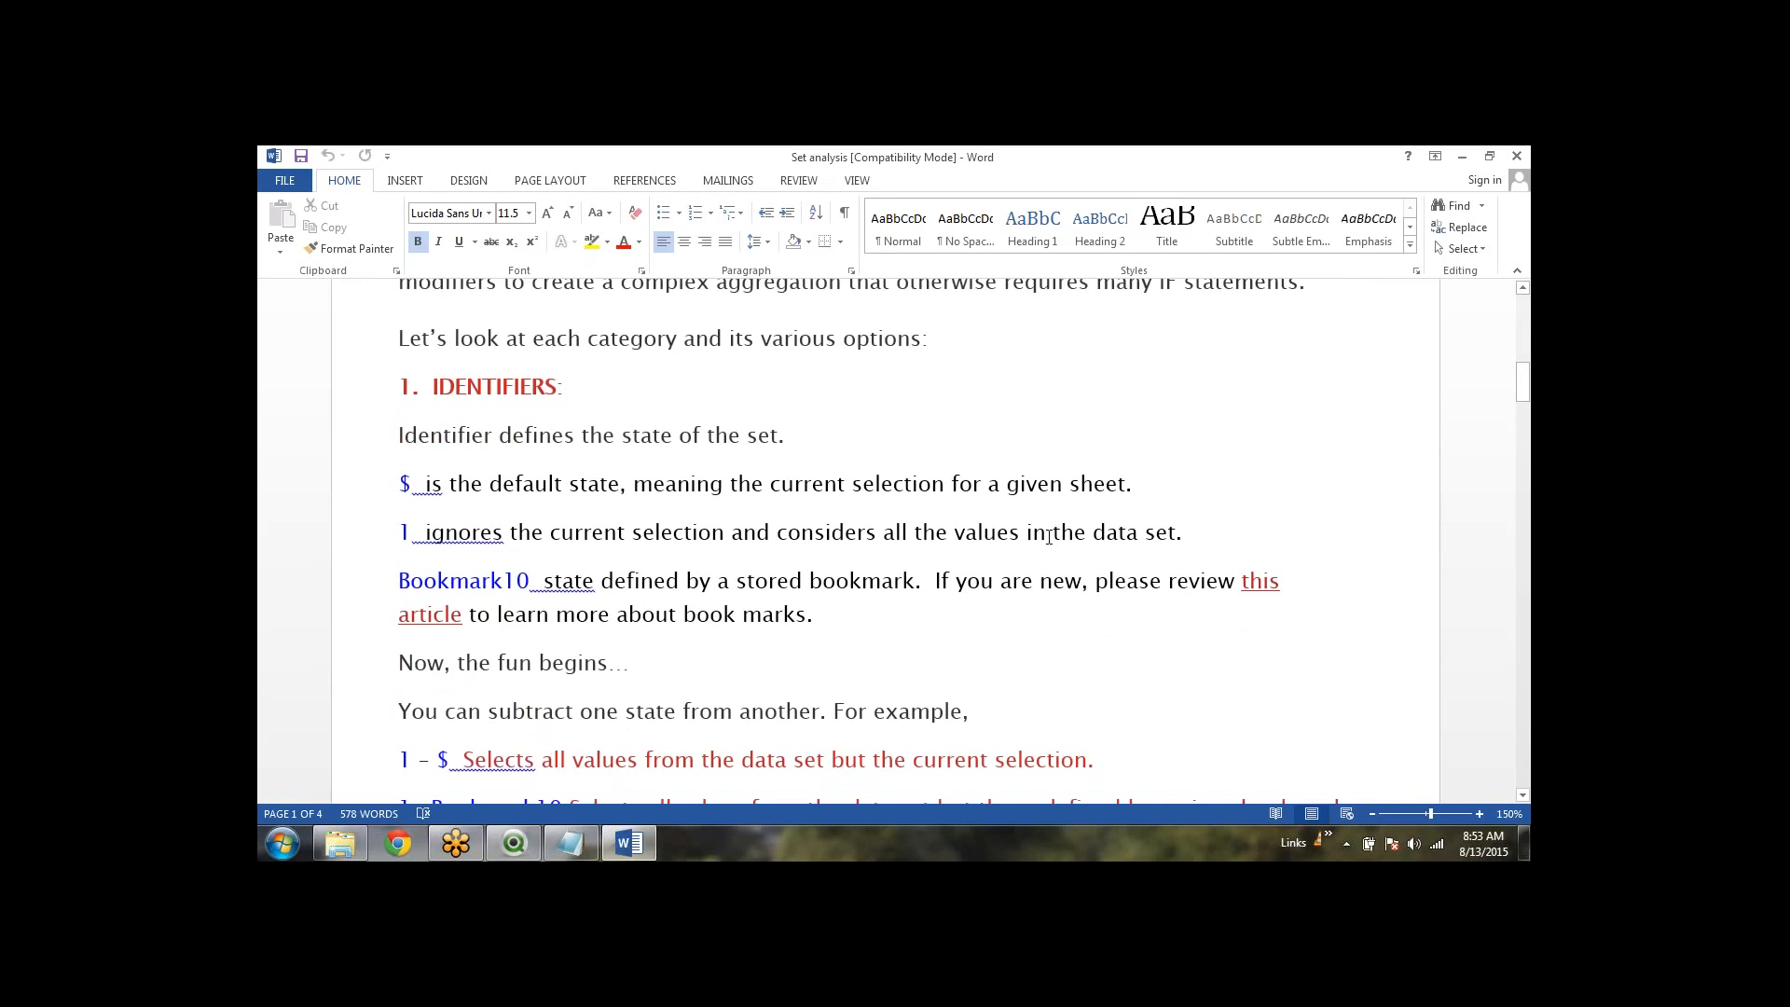
{"action": "left_click", "coordinate": [799, 432]}
{"action": "scroll", "coordinate": [1162, 490], "scroll_direction": "down", "scroll_amount": 7}
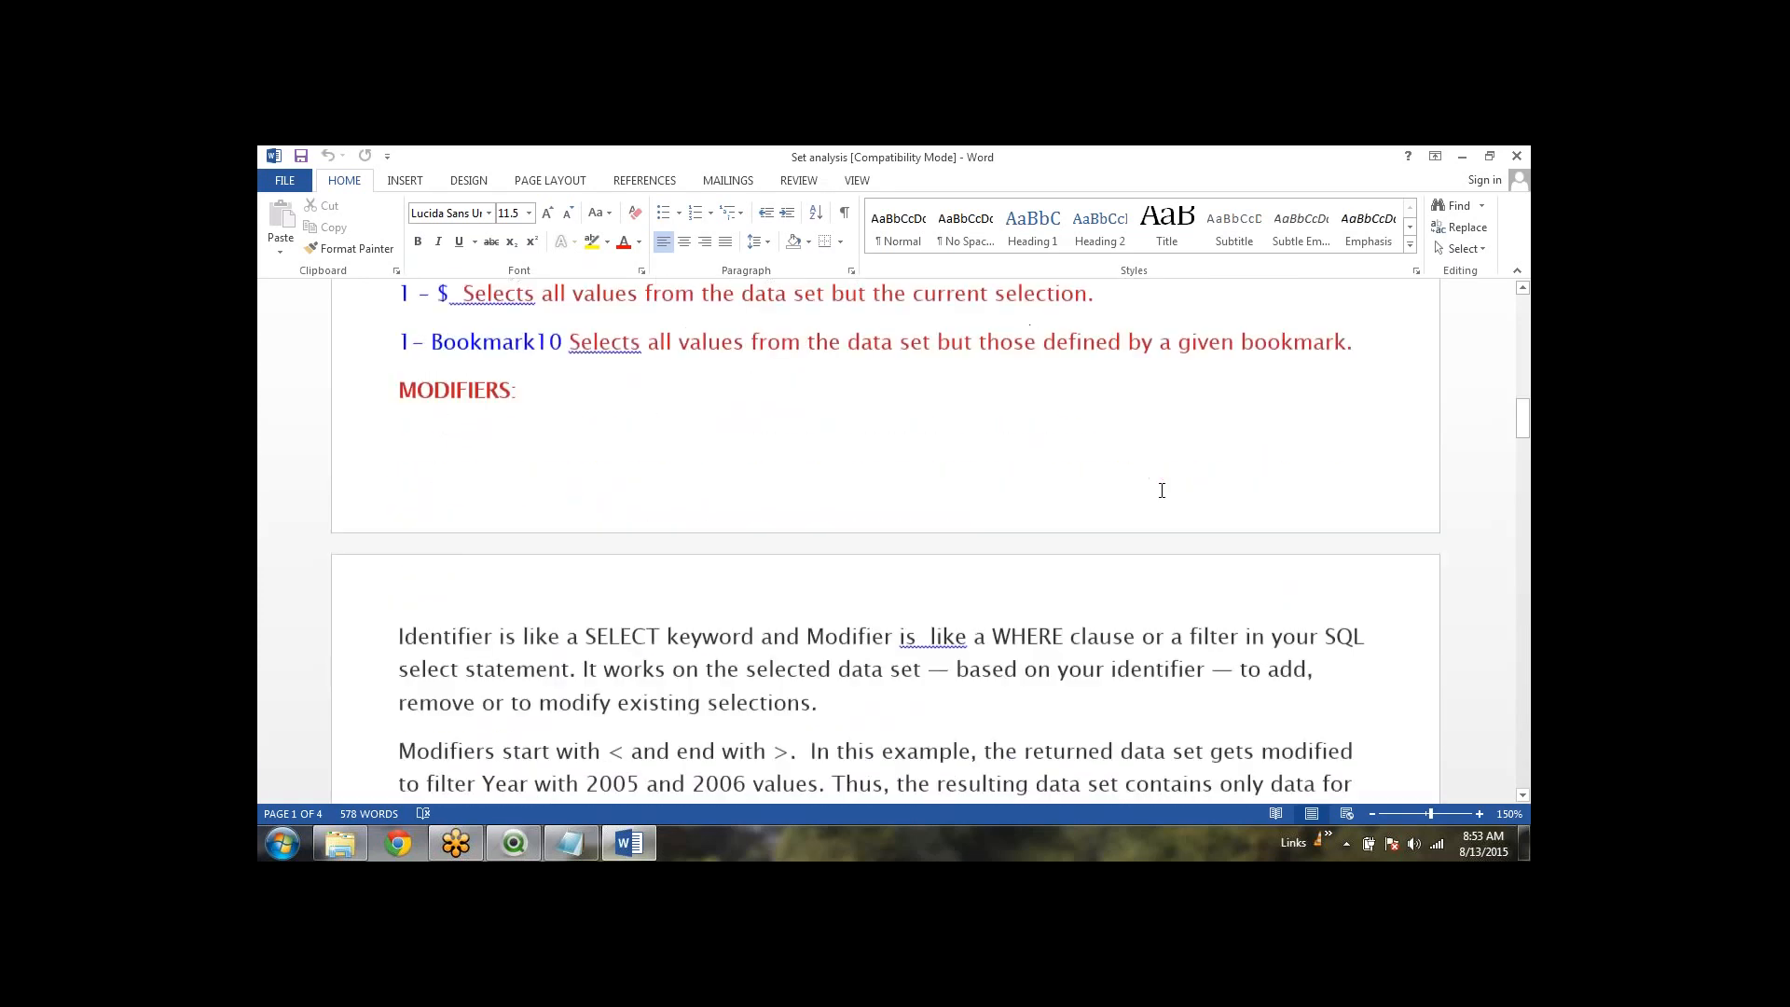
Step: Read the Modifiers and Operators sections with their Month= and $ + Year20052006 example expressions
{"action": "scroll", "coordinate": [1161, 490], "scroll_direction": "down", "scroll_amount": 8}
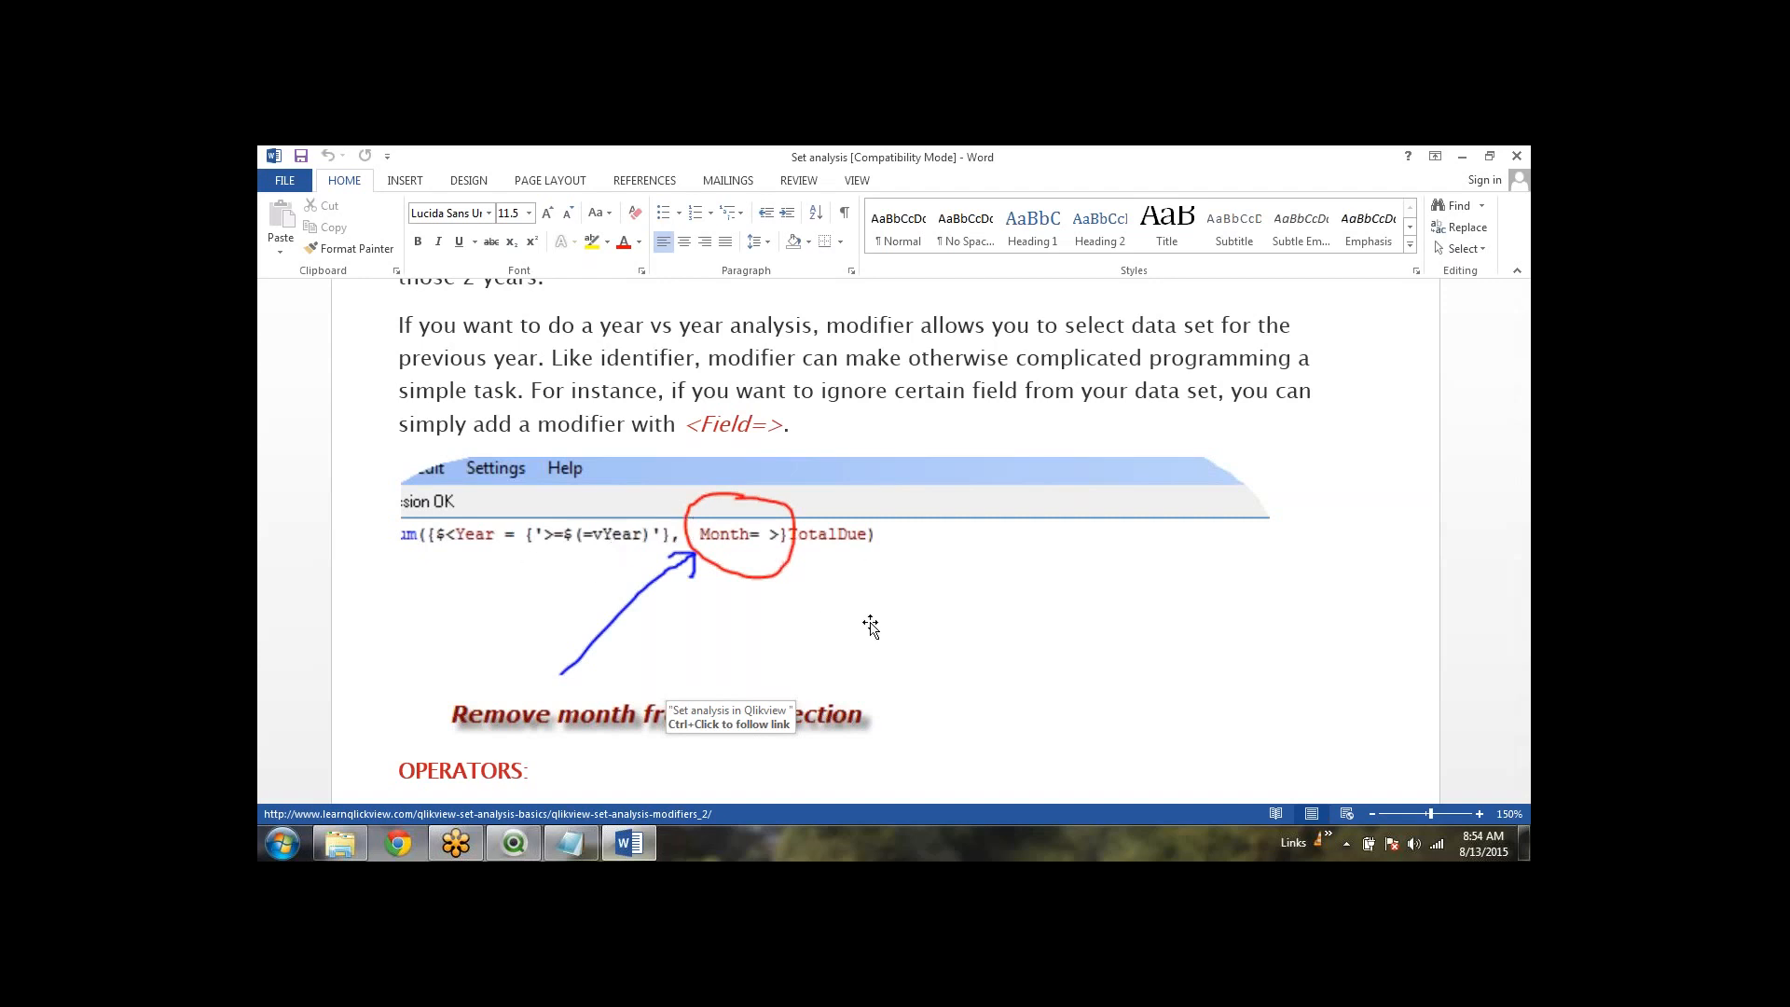
{"action": "scroll", "coordinate": [889, 602], "scroll_direction": "down", "scroll_amount": 3}
{"action": "scroll", "coordinate": [889, 601], "scroll_direction": "down", "scroll_amount": 2}
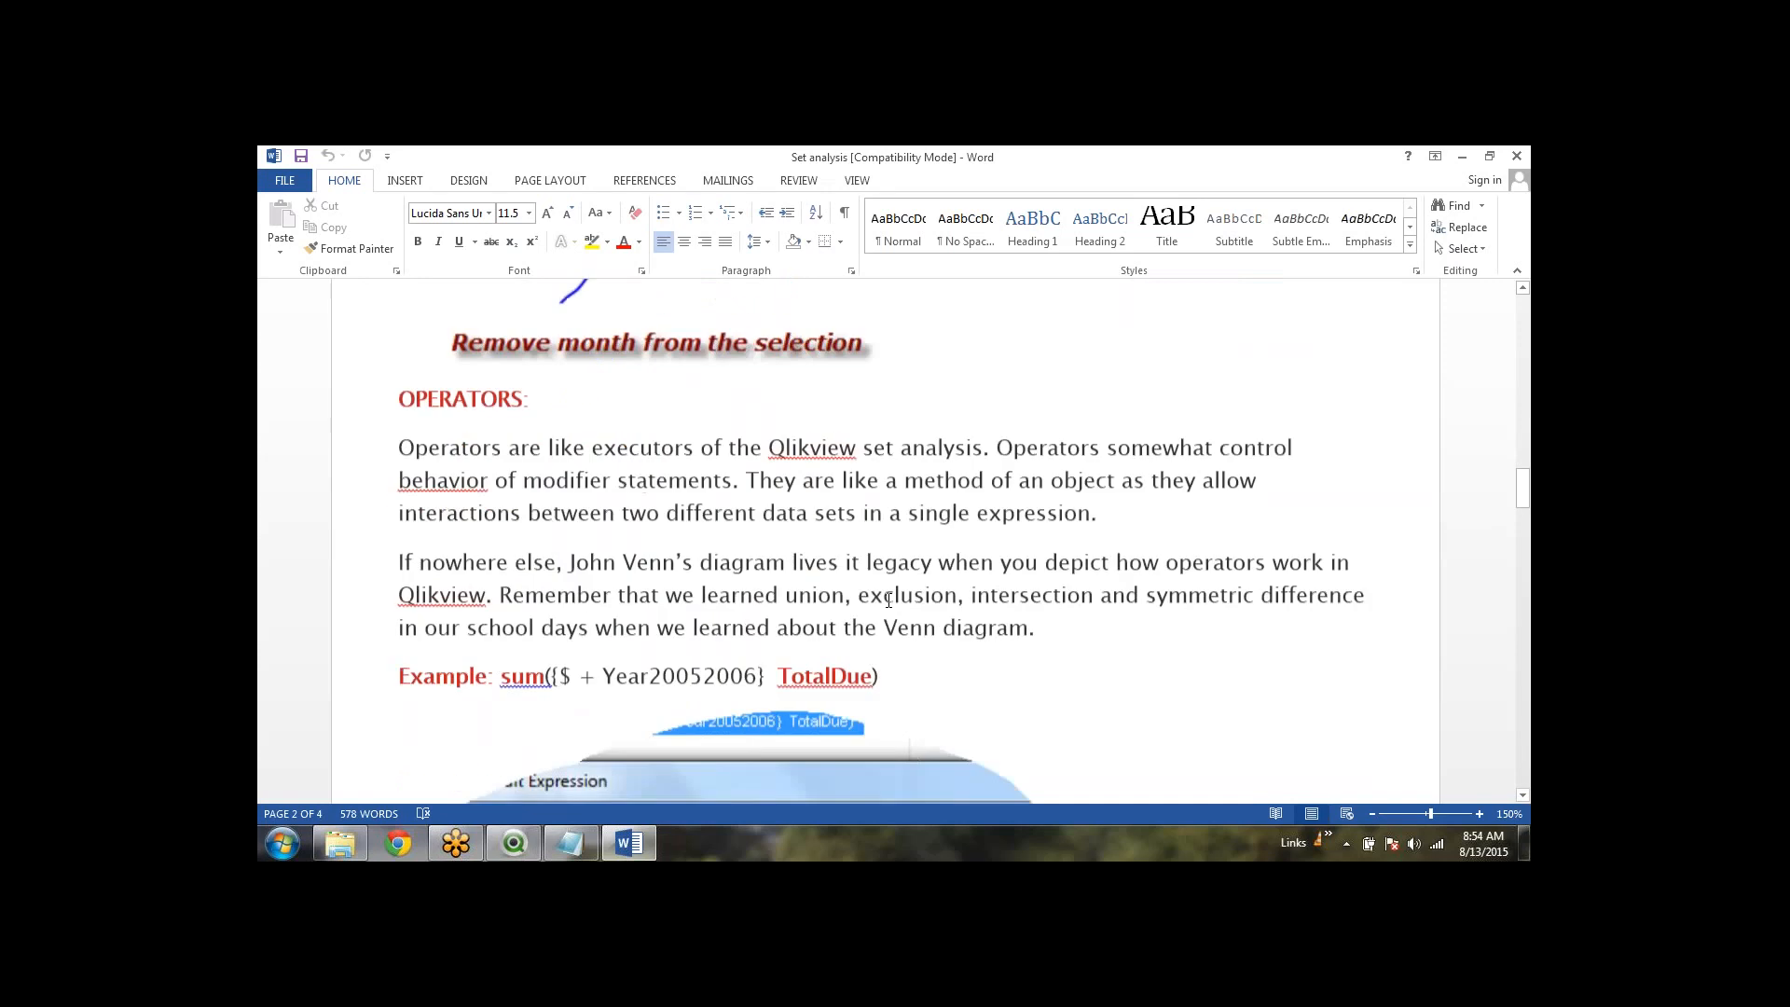
{"action": "scroll", "coordinate": [888, 602], "scroll_direction": "up", "scroll_amount": 3}
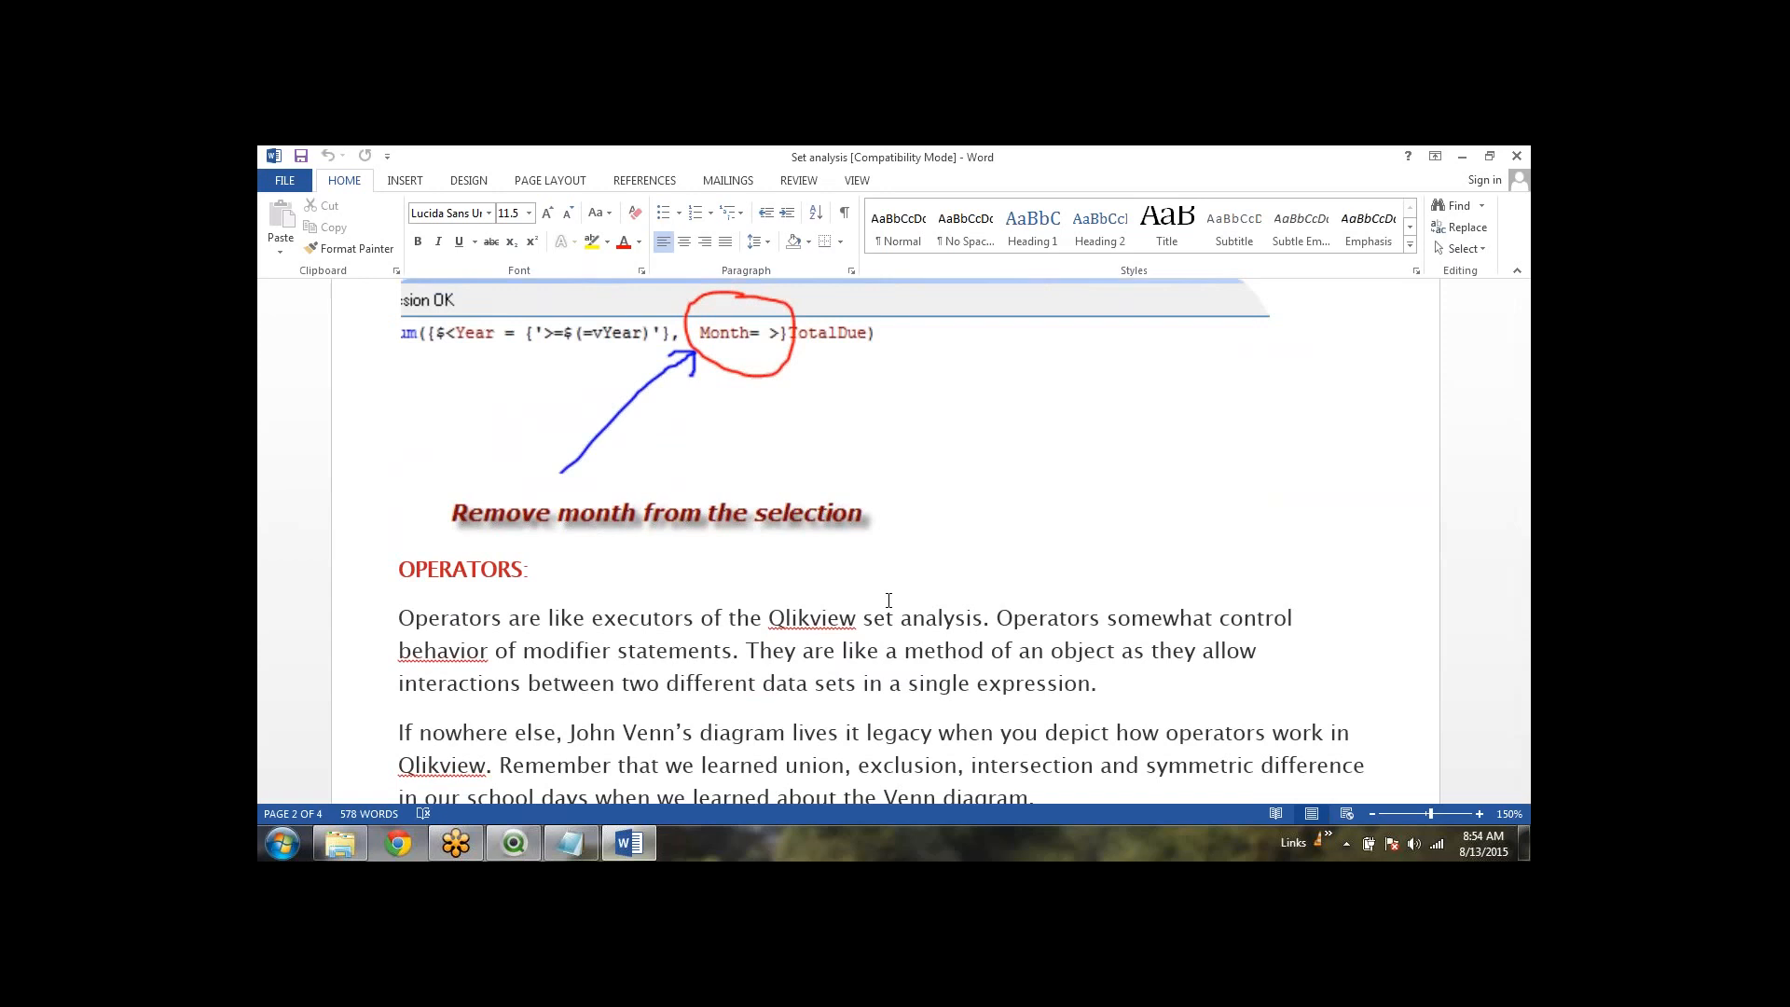
{"action": "scroll", "coordinate": [888, 602], "scroll_direction": "down", "scroll_amount": 6}
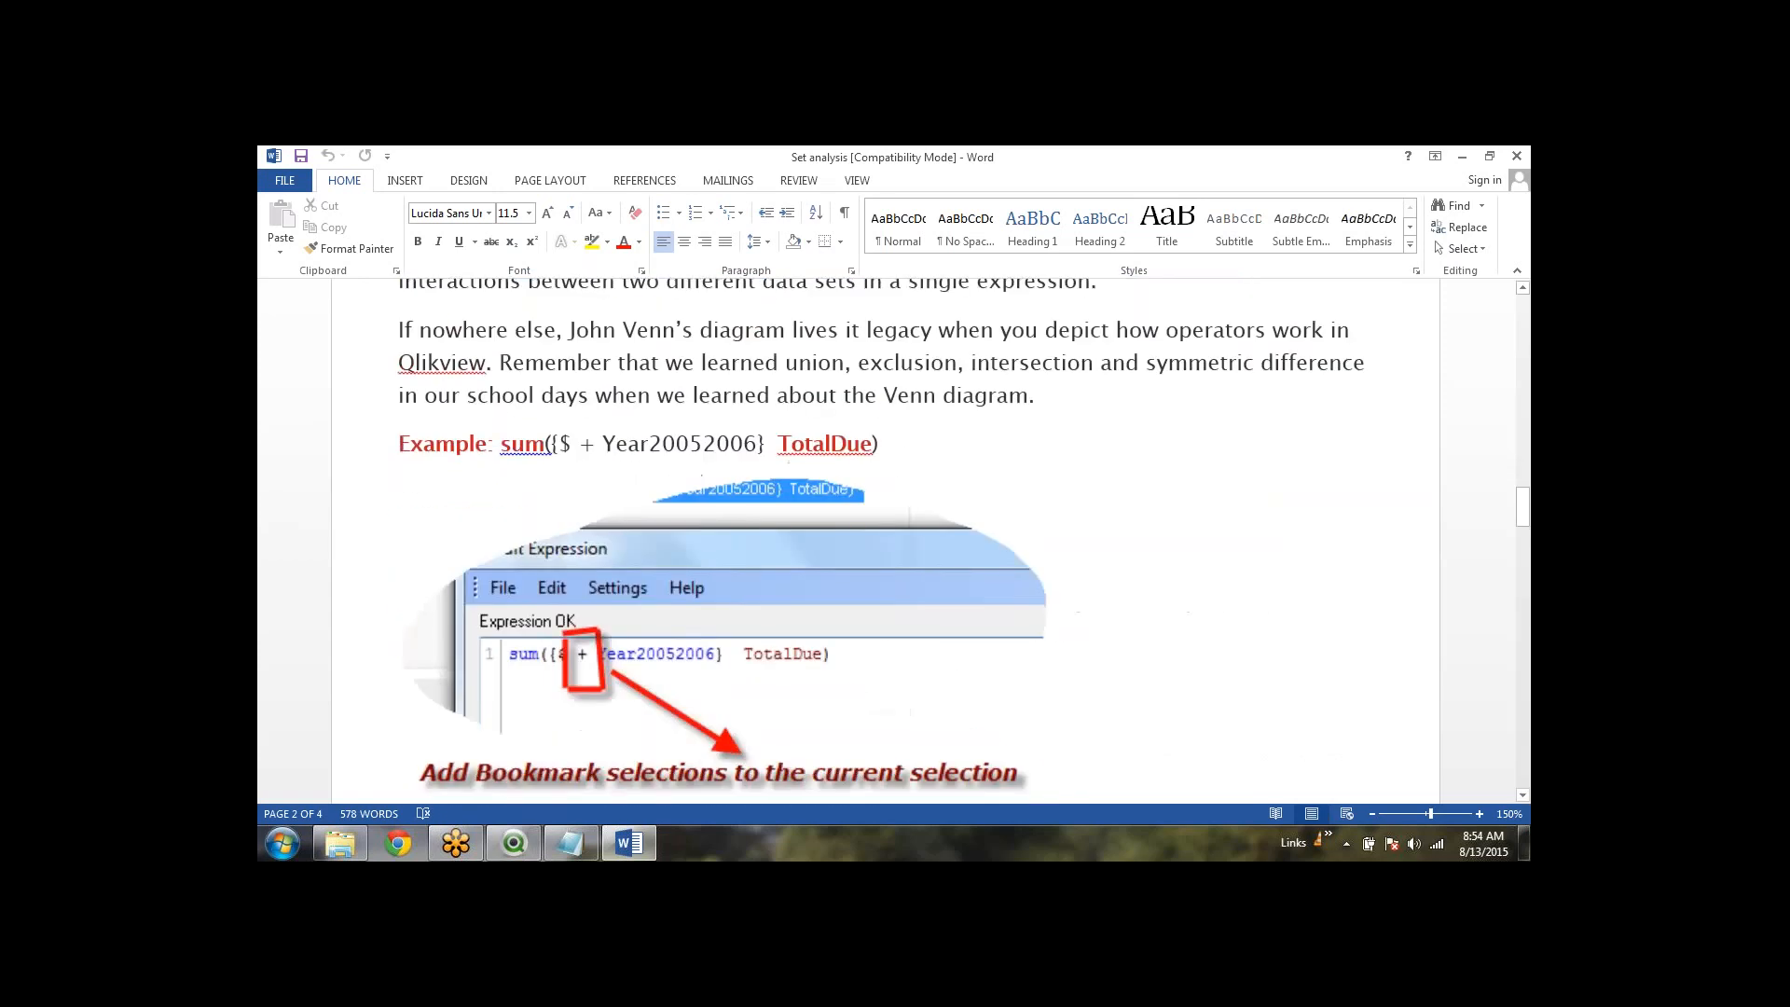
Step: Look through the set operator table and the "If else Expression" examples, reducing the document zoom to 140%
{"action": "scroll", "coordinate": [889, 541], "scroll_direction": "down", "scroll_amount": 15}
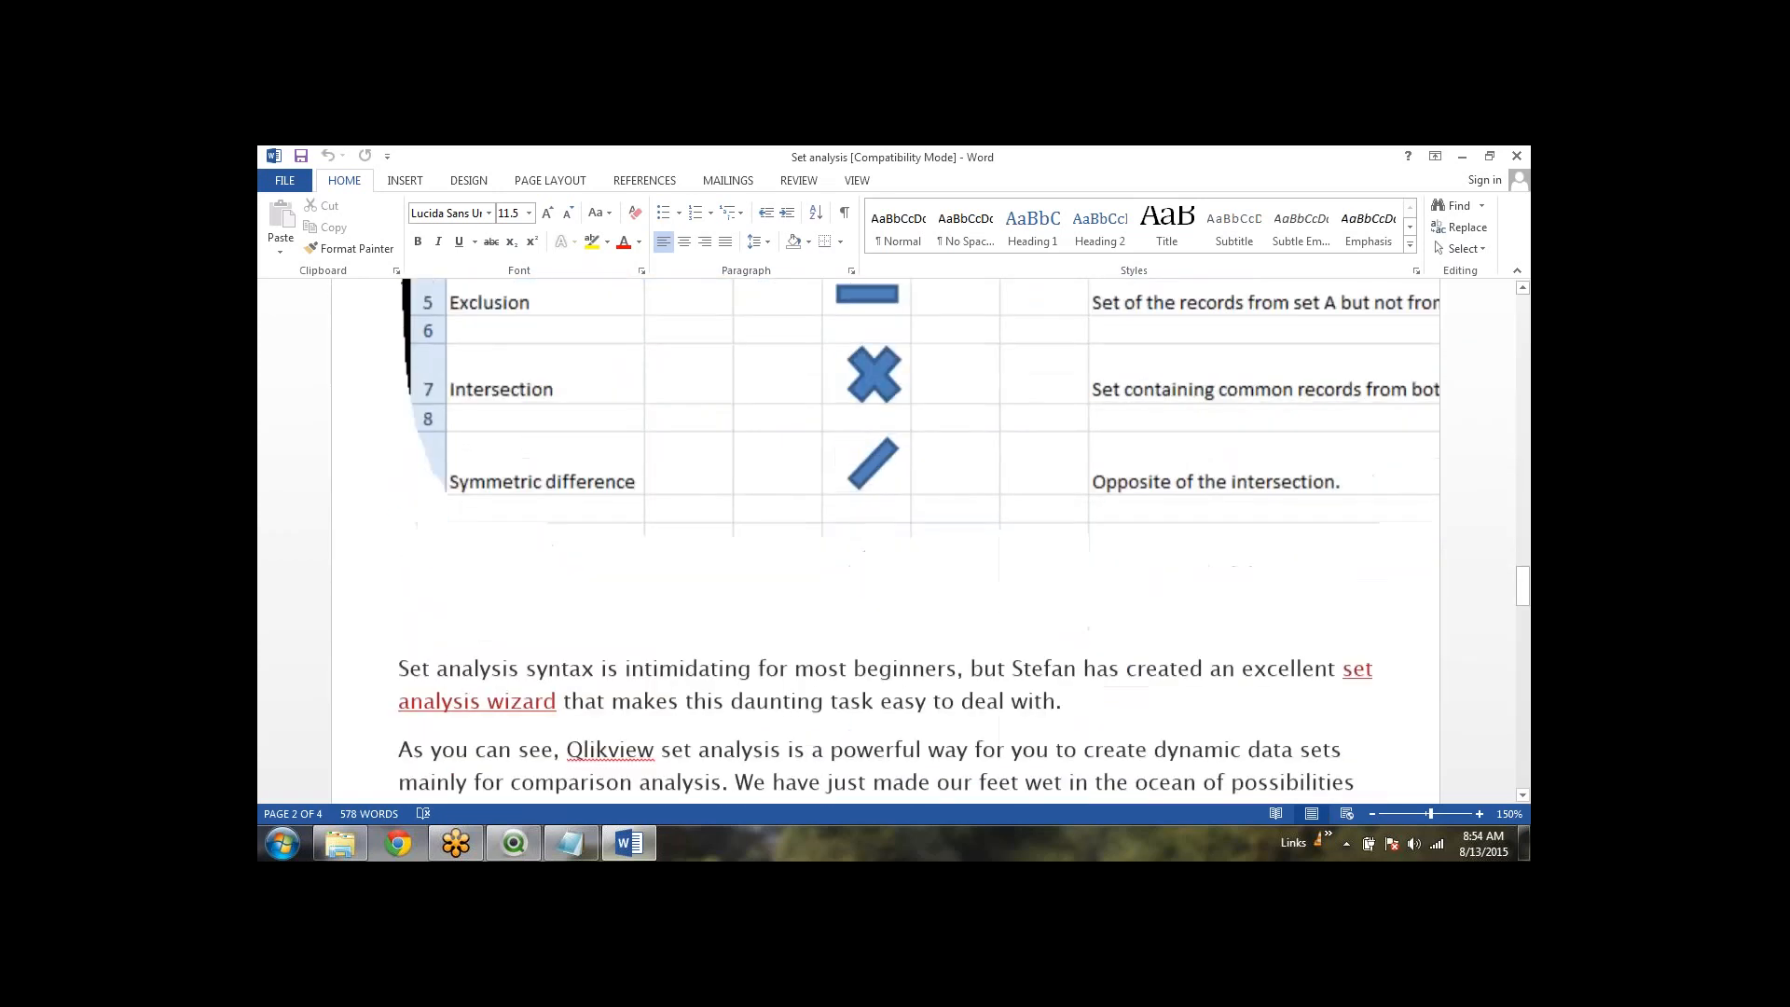
{"action": "scroll", "coordinate": [885, 540], "scroll_direction": "down", "scroll_amount": 4}
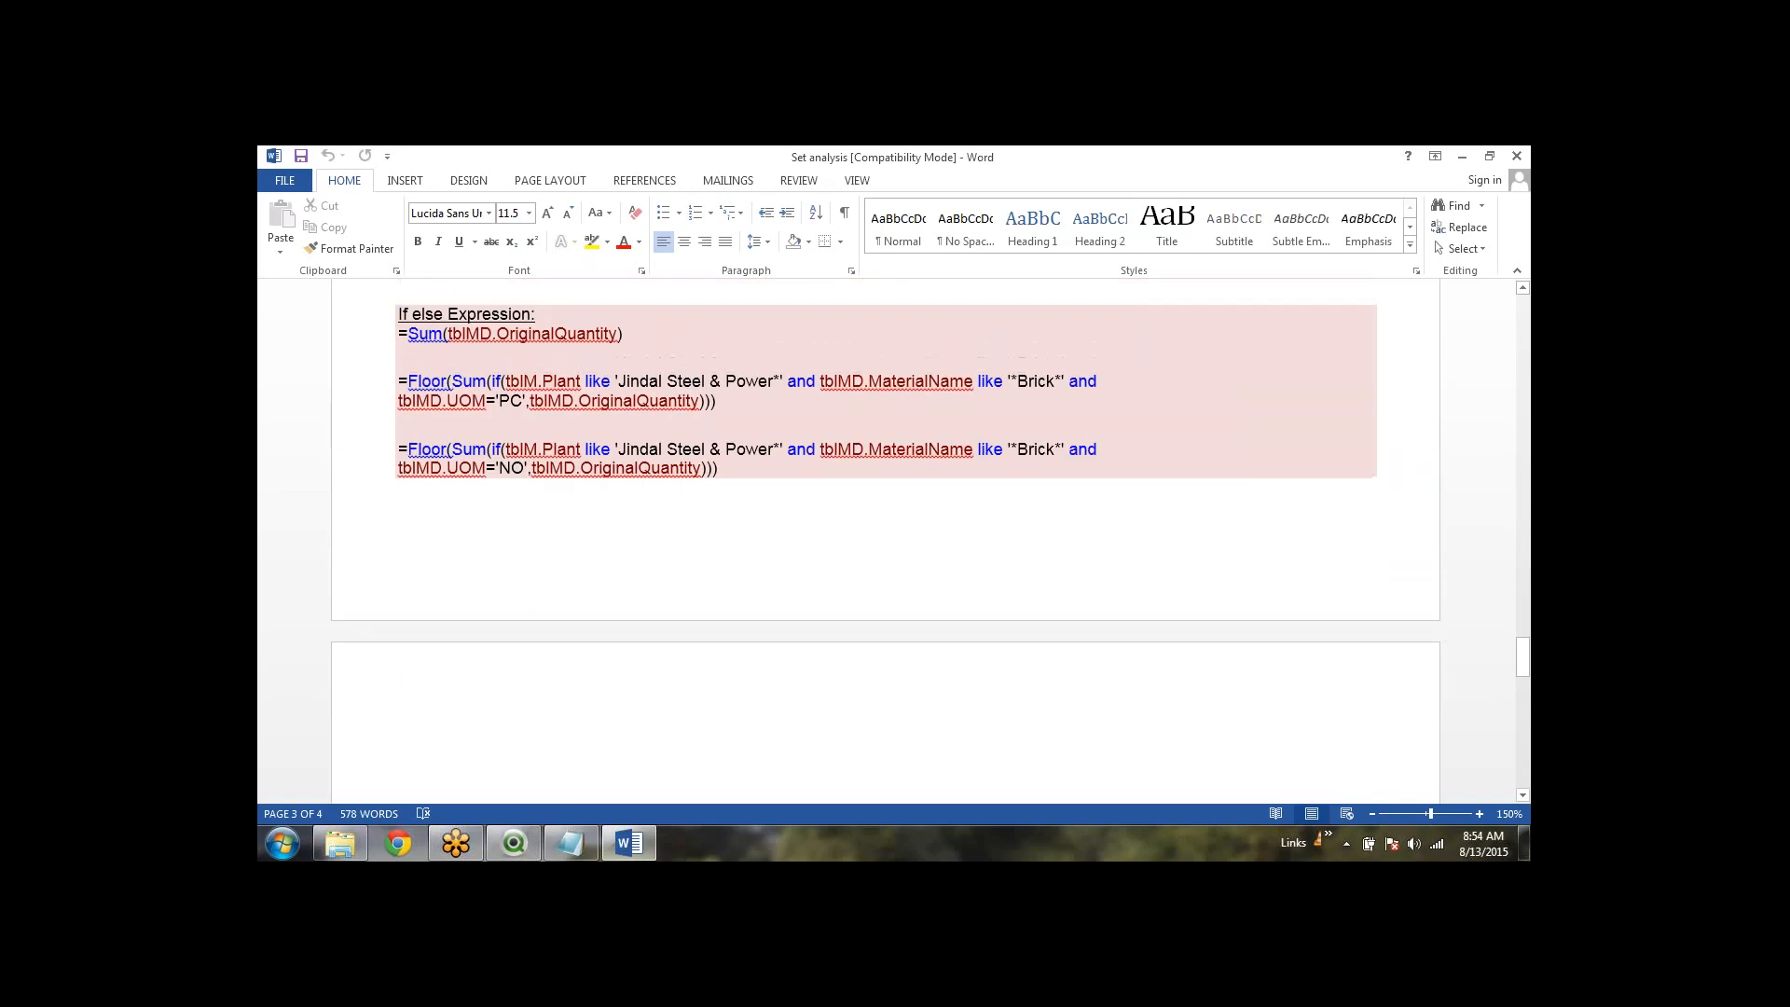
{"action": "scroll", "coordinate": [886, 541], "scroll_direction": "down", "scroll_amount": 1, "text": "ctrl"}
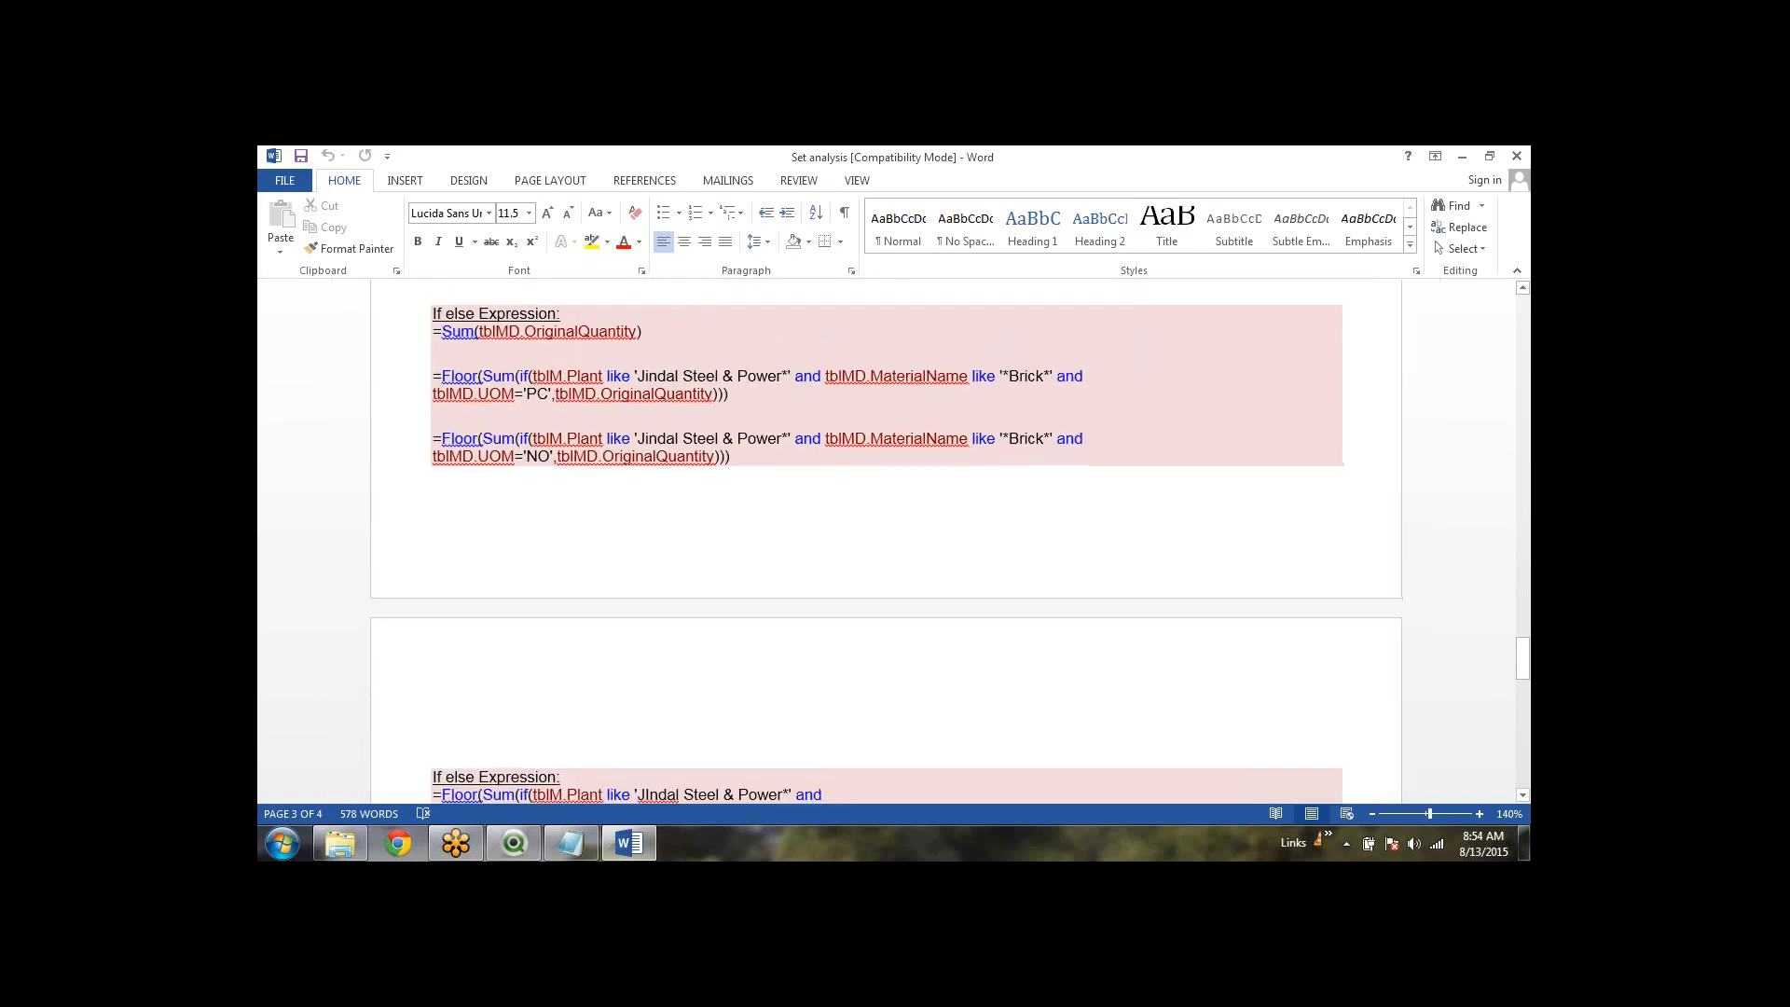
Step: Read the if-else versus Set Analysis pairs of Floor(Sum()) expressions and the bookmark example at 130% zoom
{"action": "scroll", "coordinate": [886, 541], "scroll_direction": "down", "scroll_amount": 4}
{"action": "scroll", "coordinate": [886, 541], "scroll_direction": "down", "scroll_amount": 1, "text": "ctrl"}
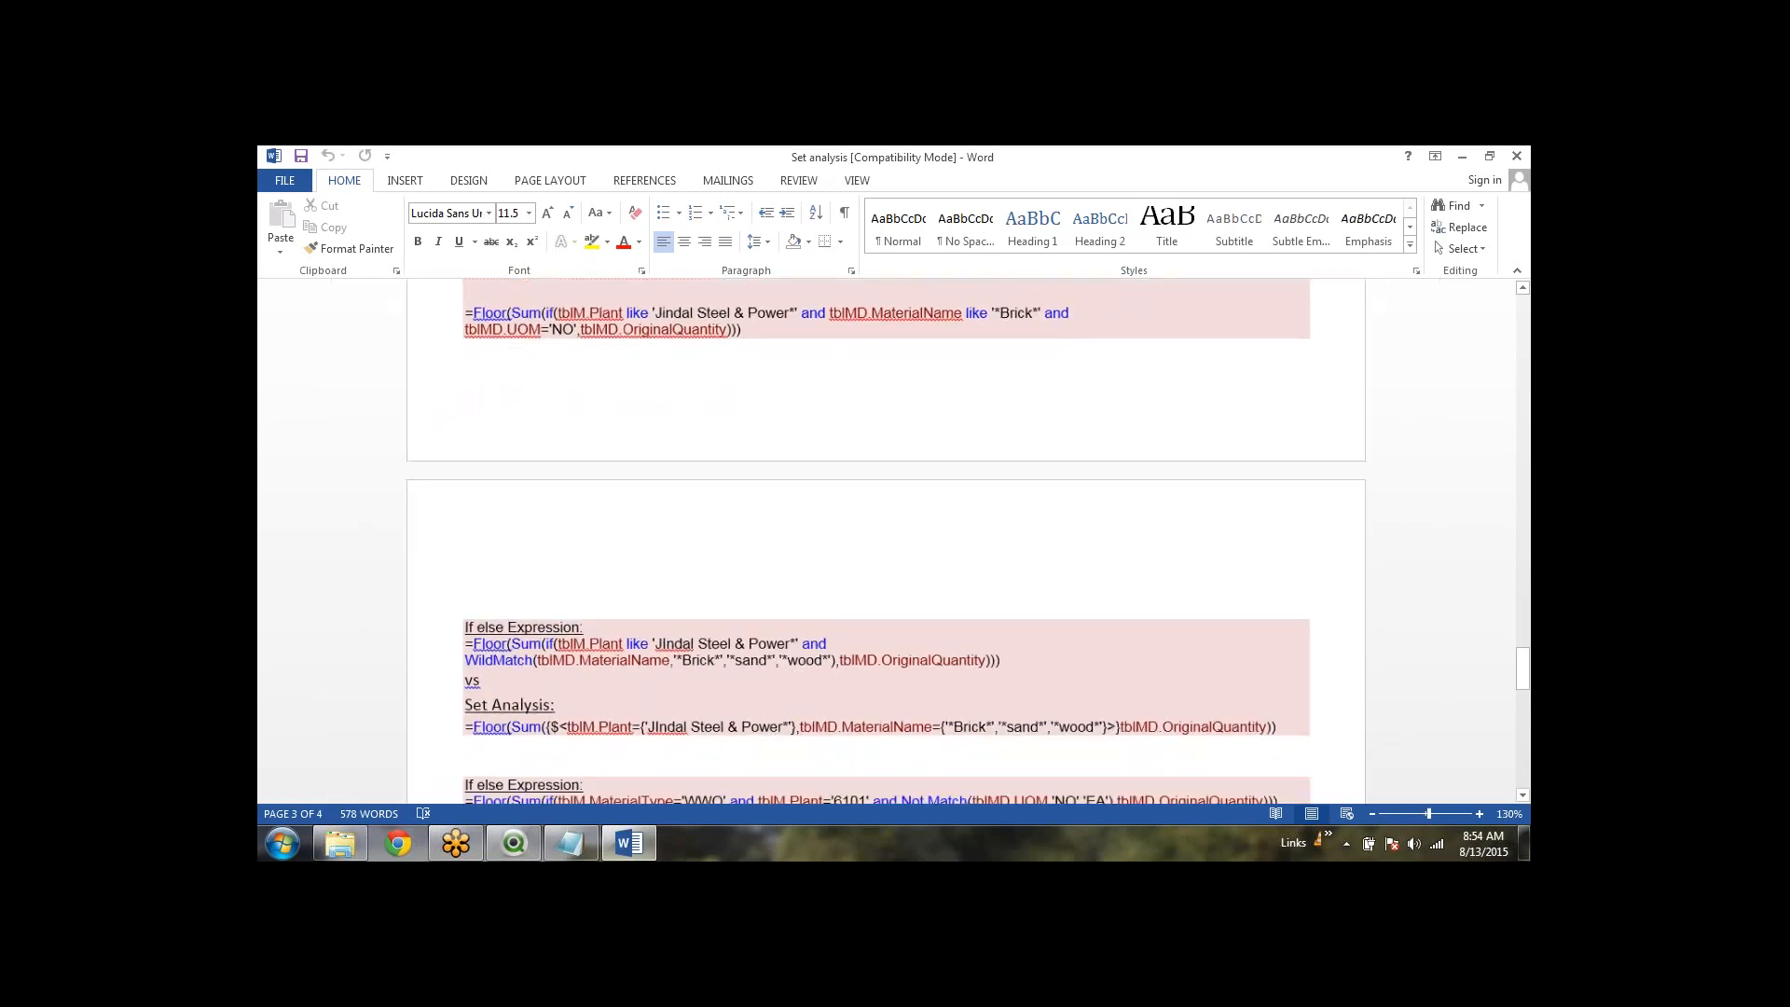
{"action": "scroll", "coordinate": [886, 541], "scroll_direction": "down", "scroll_amount": 2}
{"action": "scroll", "coordinate": [886, 541], "scroll_direction": "down", "scroll_amount": 3}
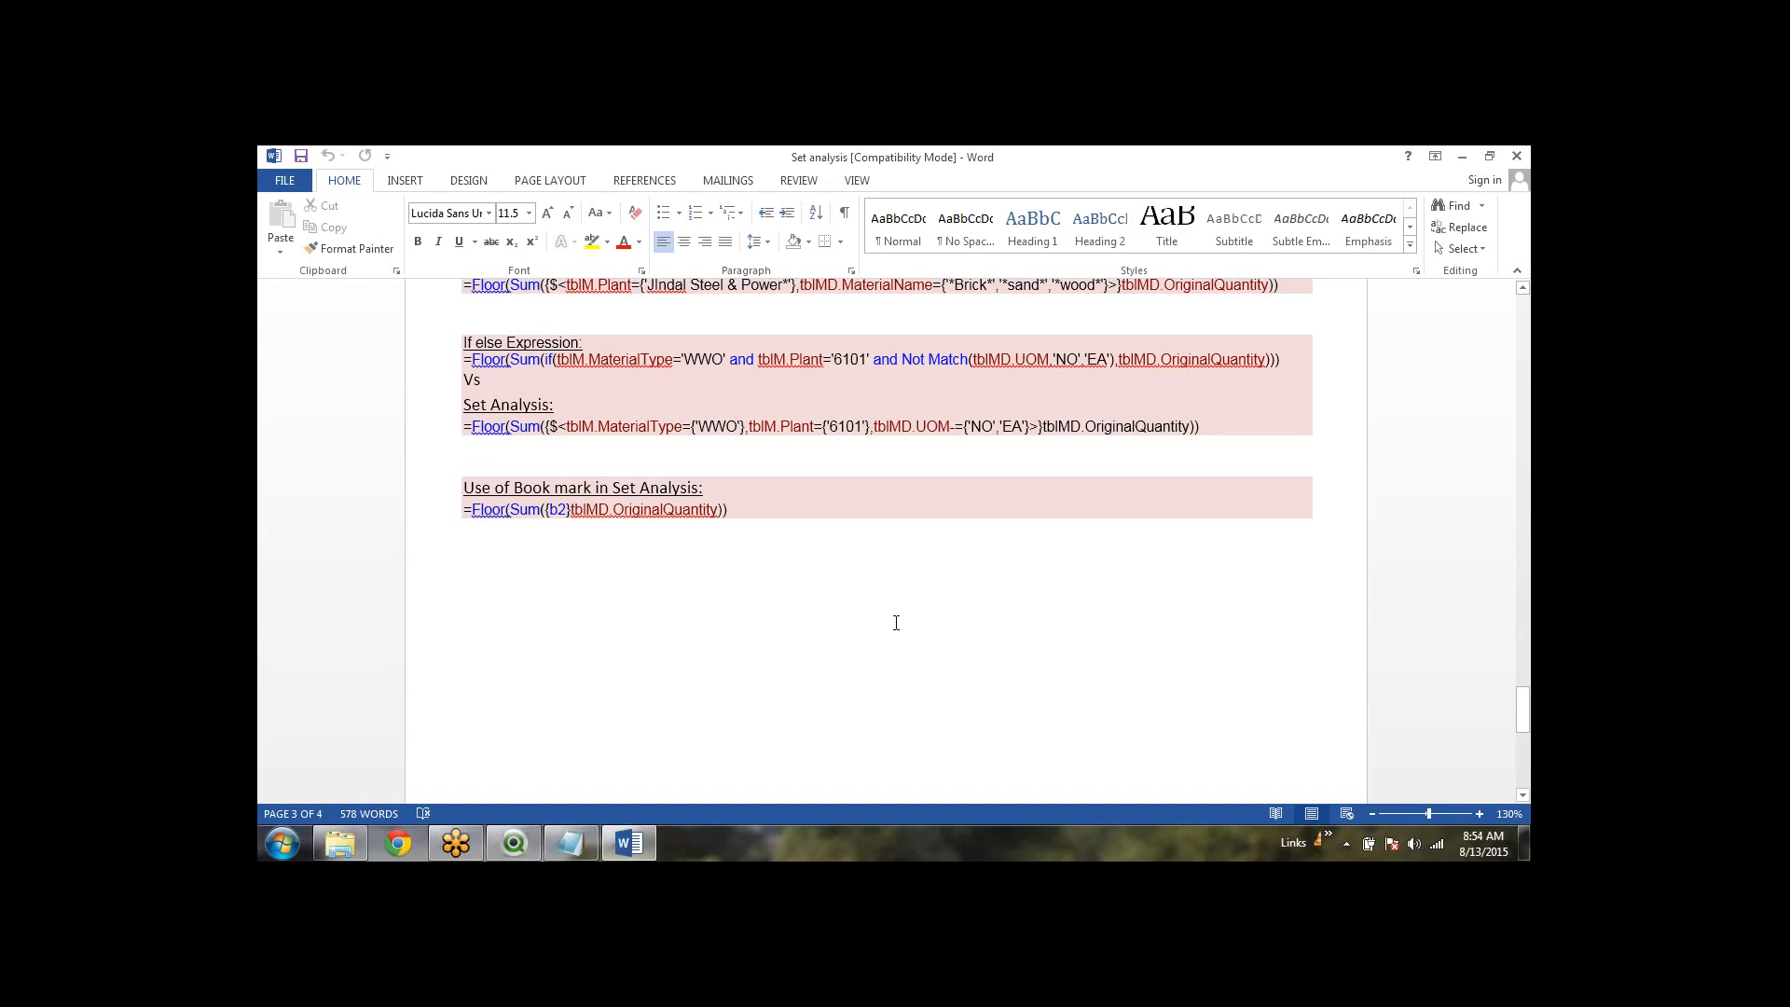
{"action": "scroll", "coordinate": [923, 609], "scroll_direction": "up", "scroll_amount": 1}
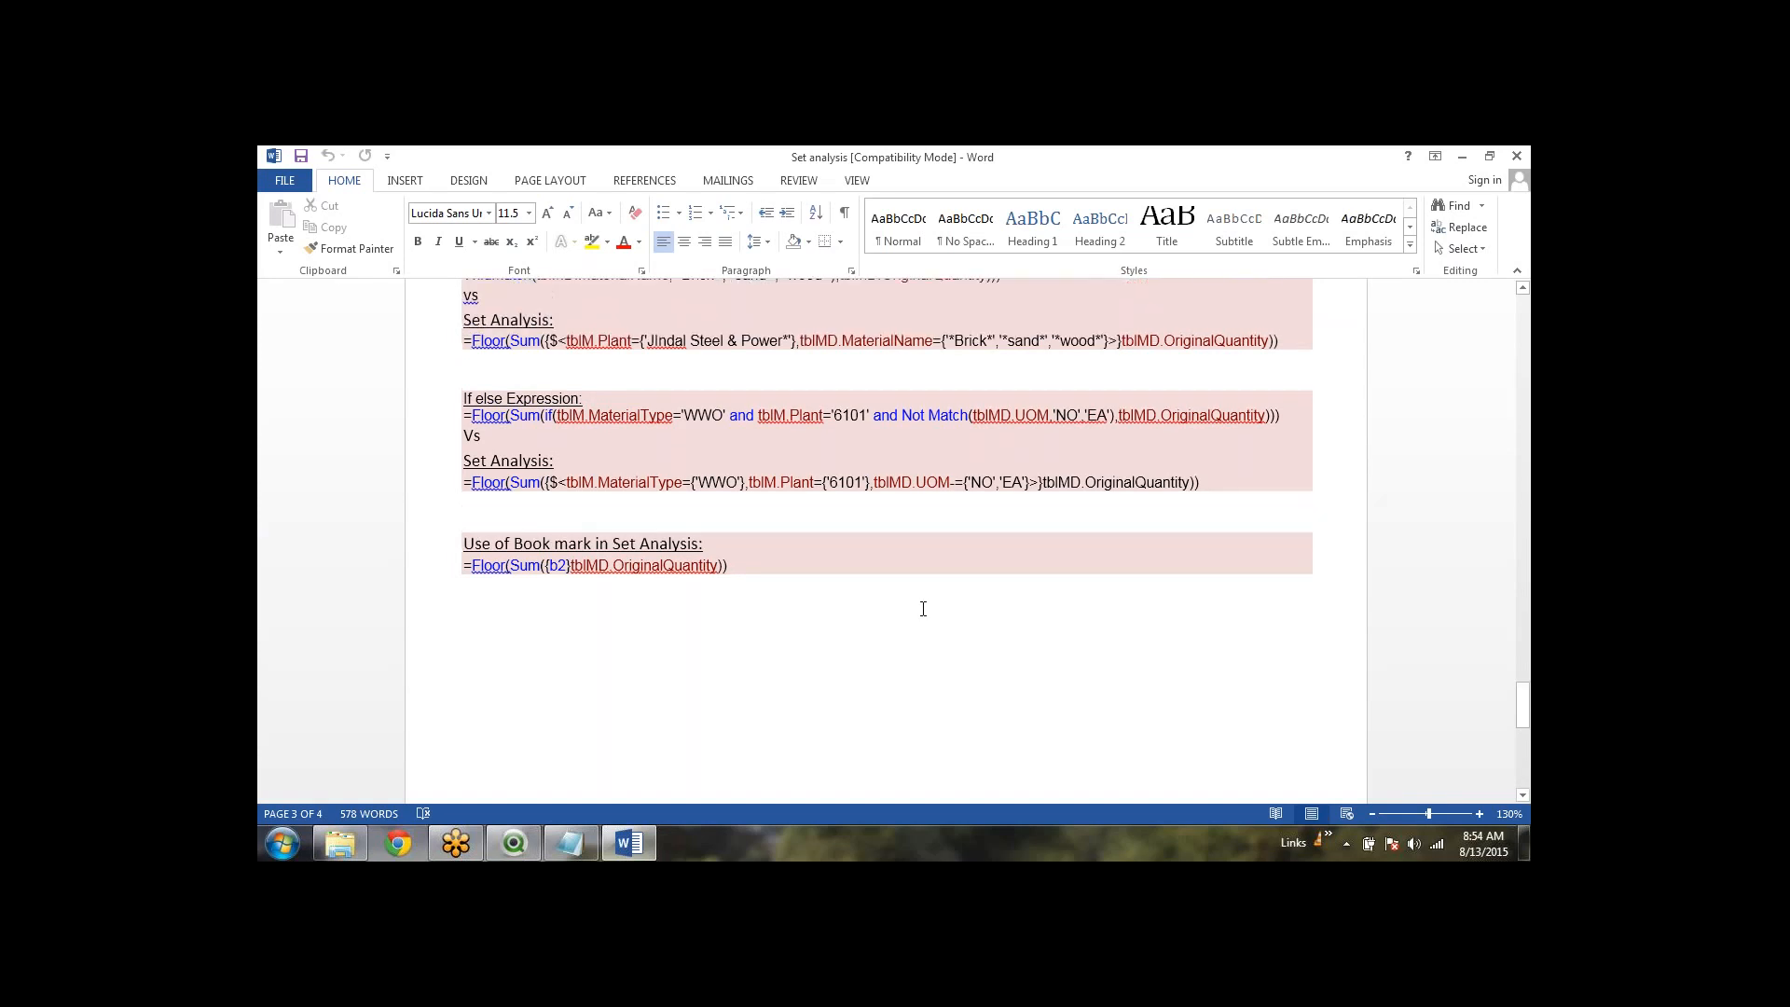
{"action": "scroll", "coordinate": [603, 528], "scroll_direction": "up", "scroll_amount": 9}
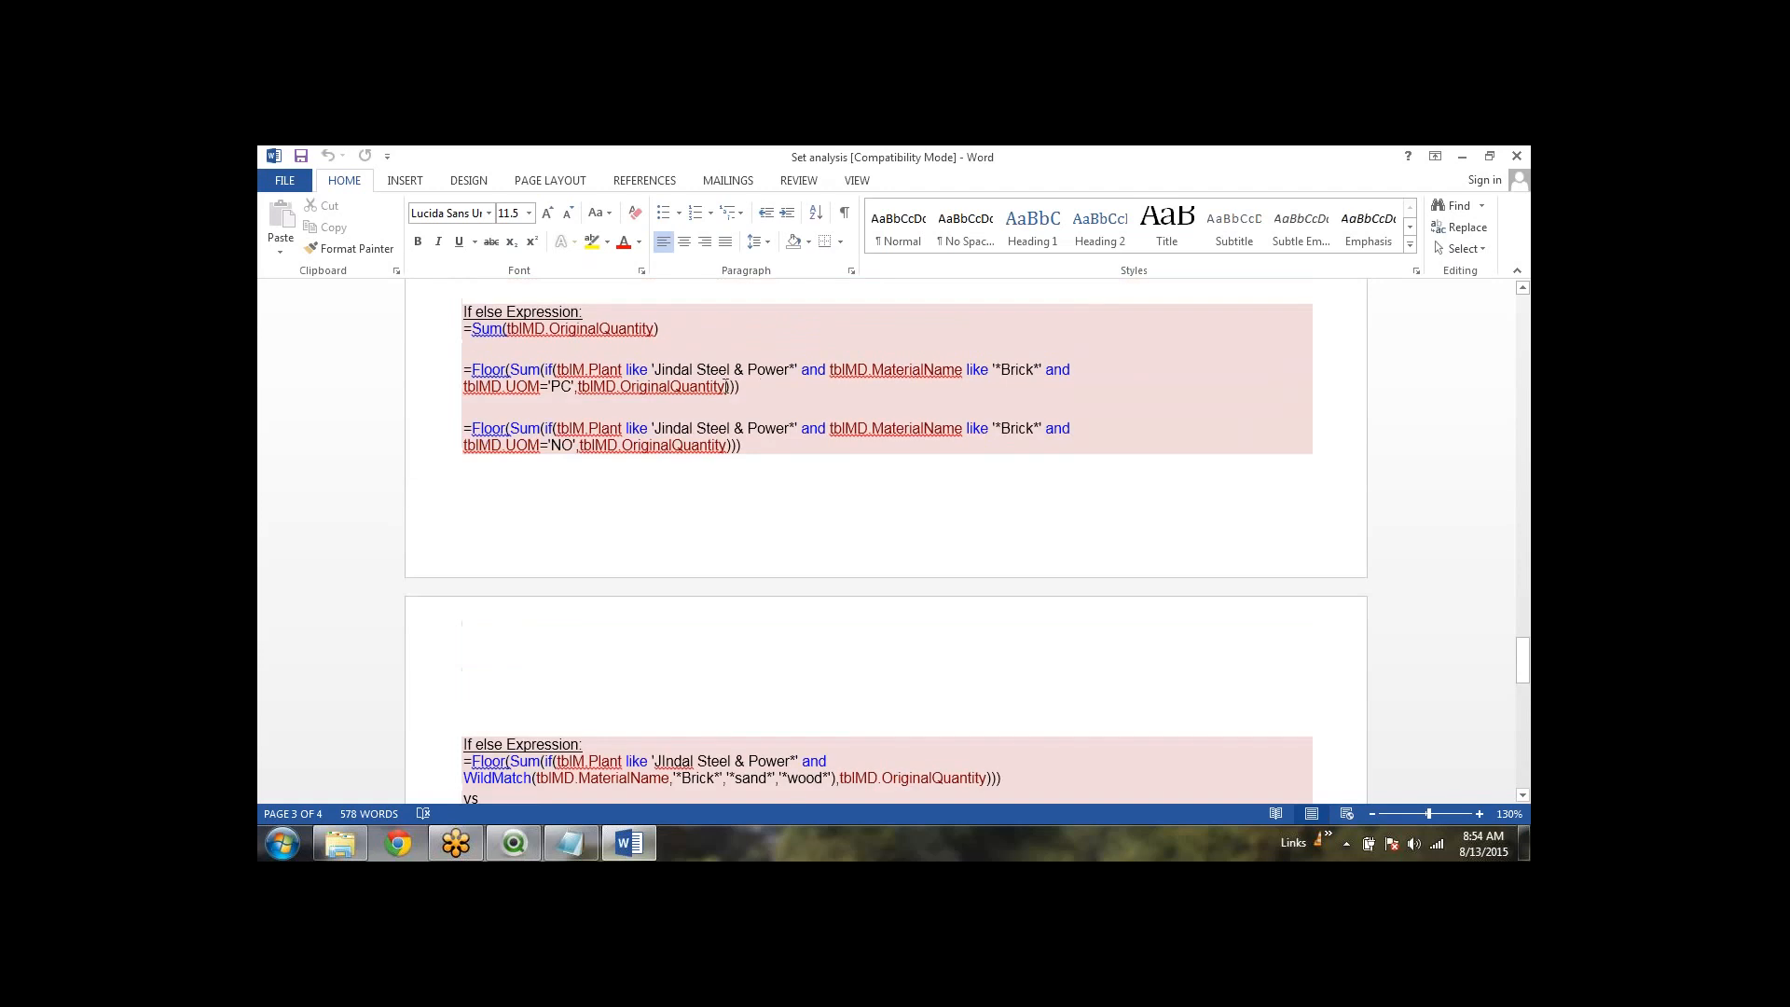
{"action": "scroll", "coordinate": [761, 565], "scroll_direction": "up", "scroll_amount": 2}
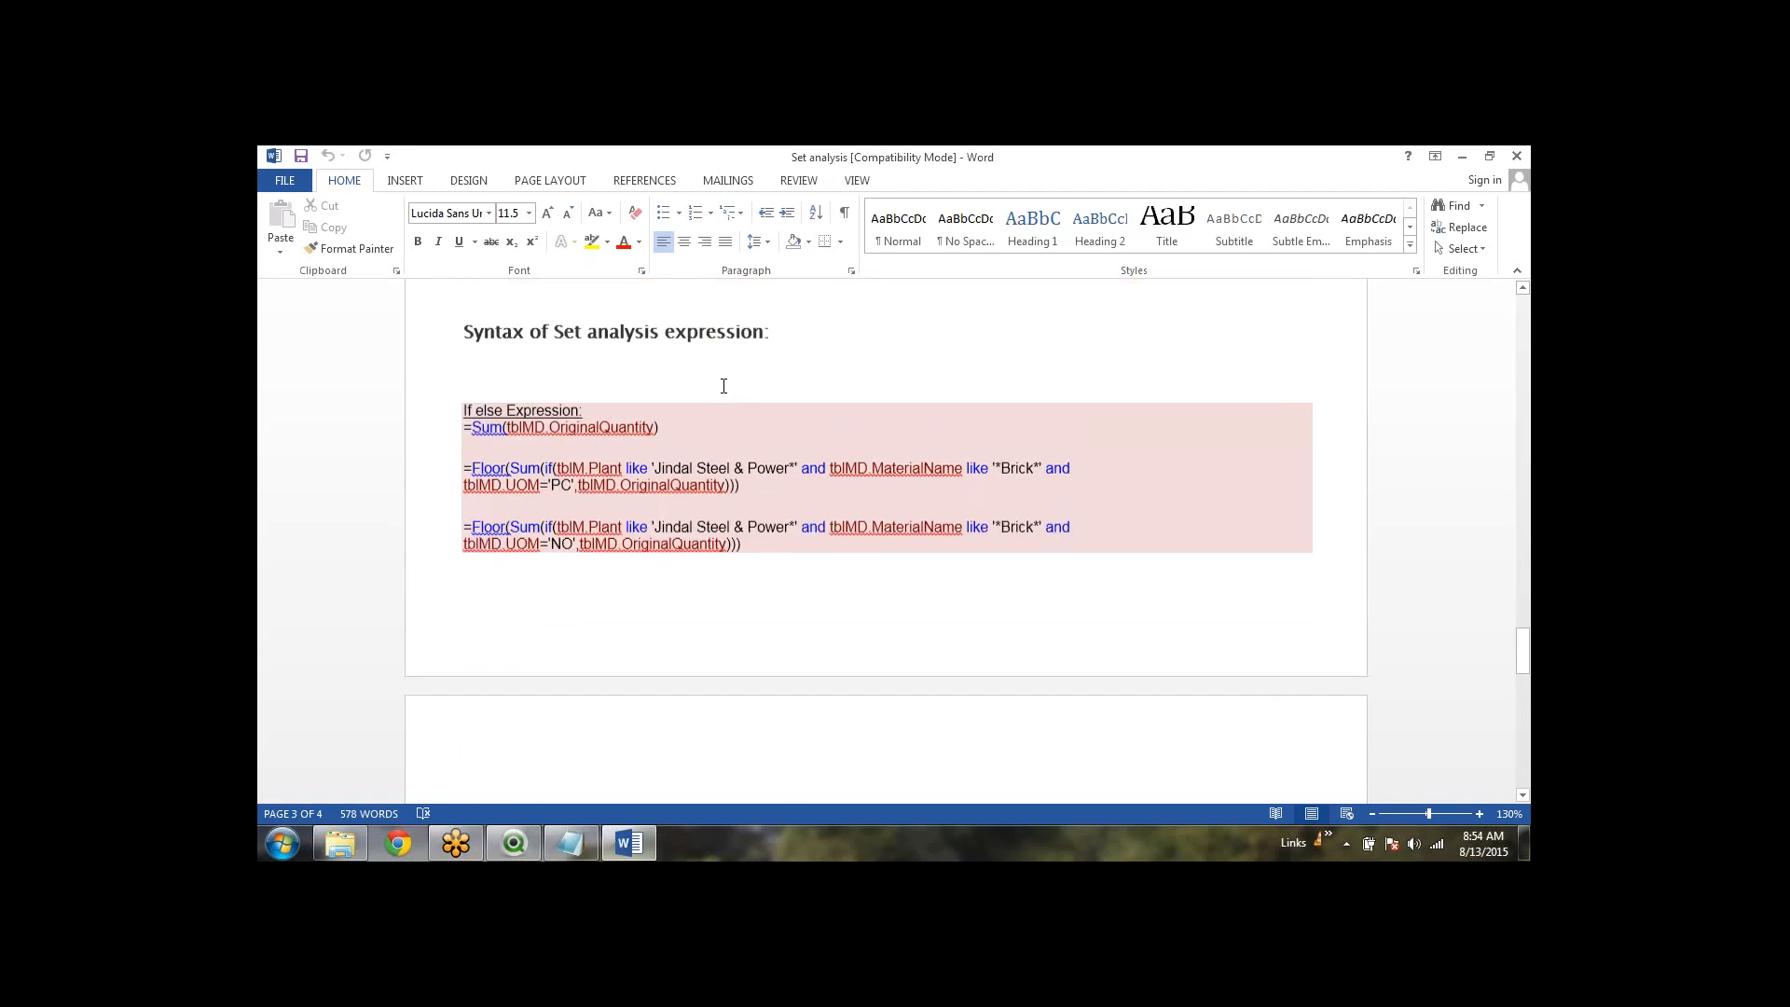
{"action": "left_click", "coordinate": [793, 580]}
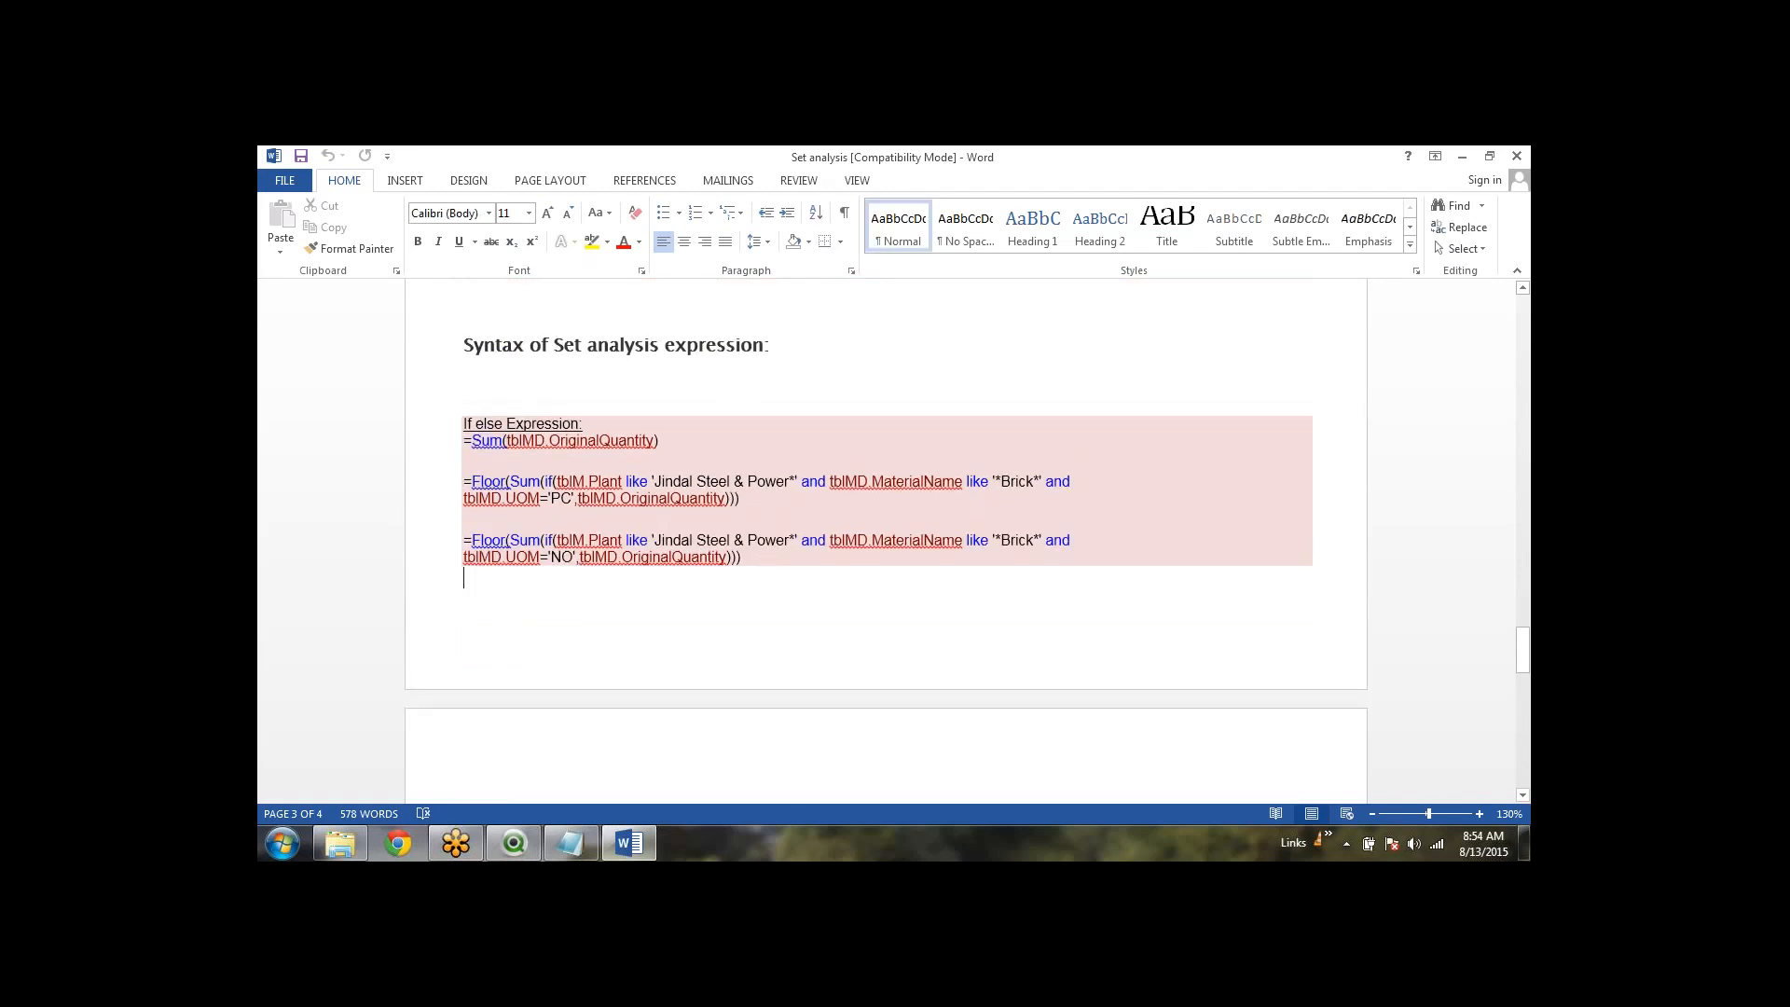
{"action": "scroll", "coordinate": [794, 580], "scroll_direction": "down", "scroll_amount": 4}
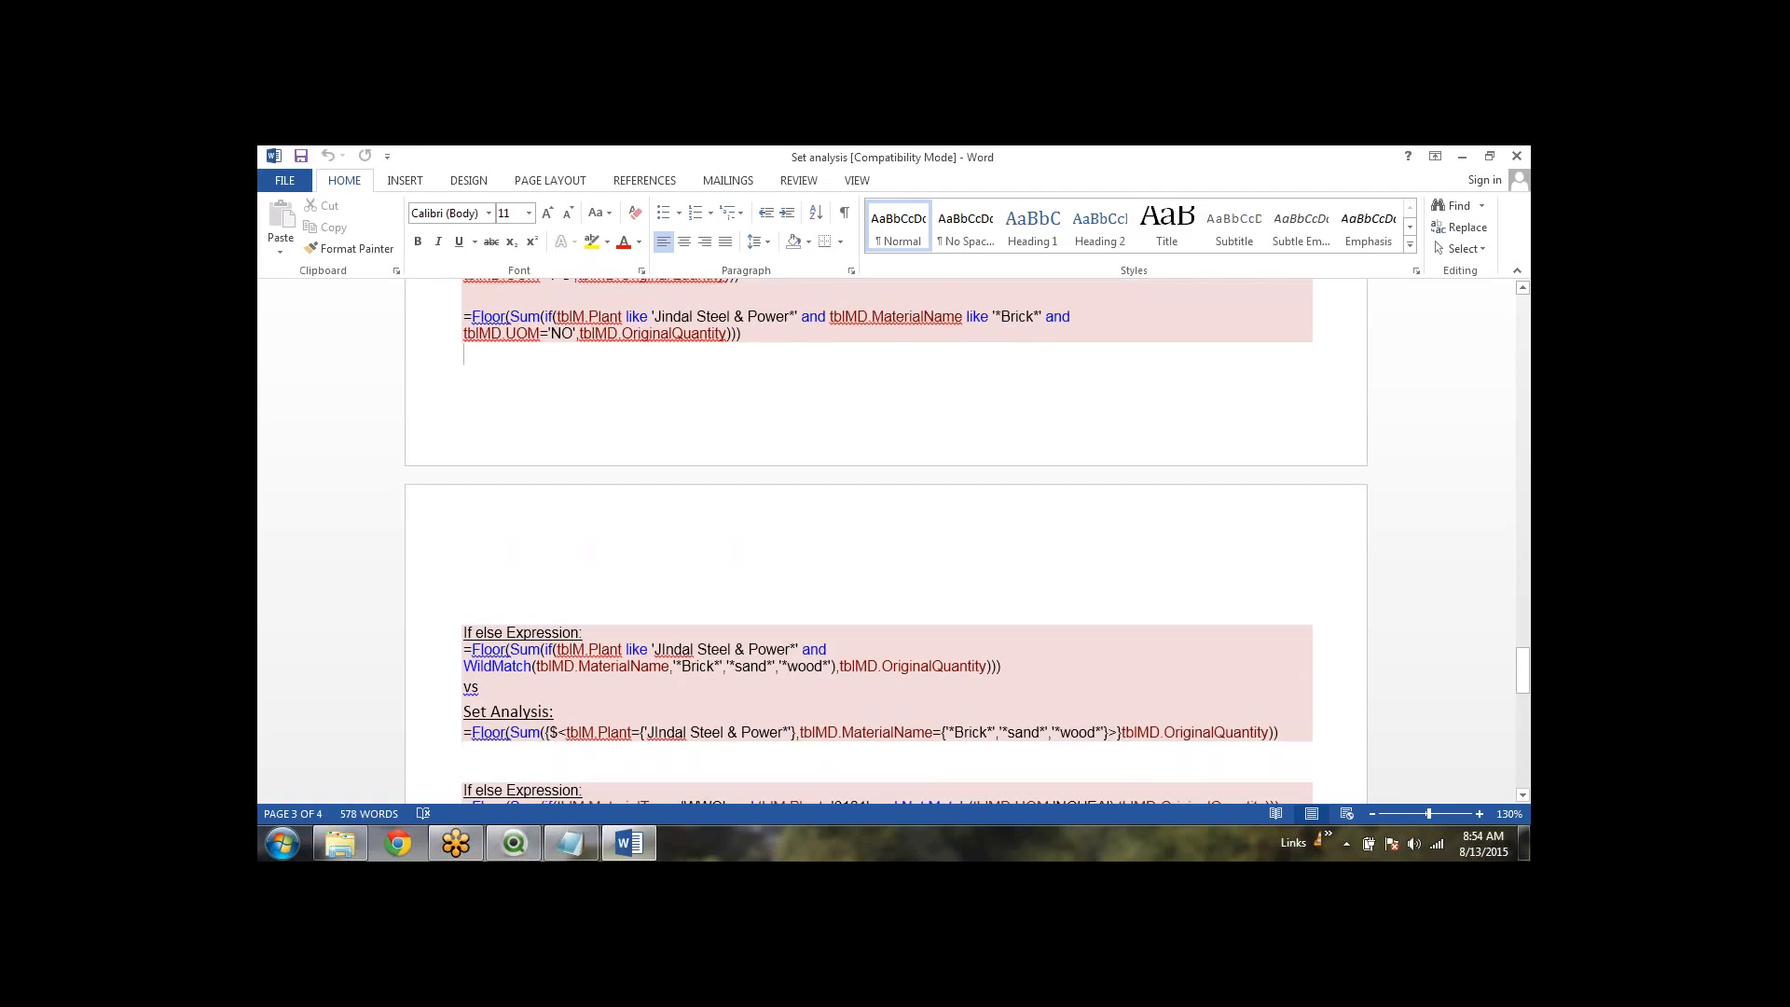
{"action": "scroll", "coordinate": [886, 541], "scroll_direction": "down", "scroll_amount": 3}
{"action": "scroll", "coordinate": [833, 595], "scroll_direction": "down", "scroll_amount": 1}
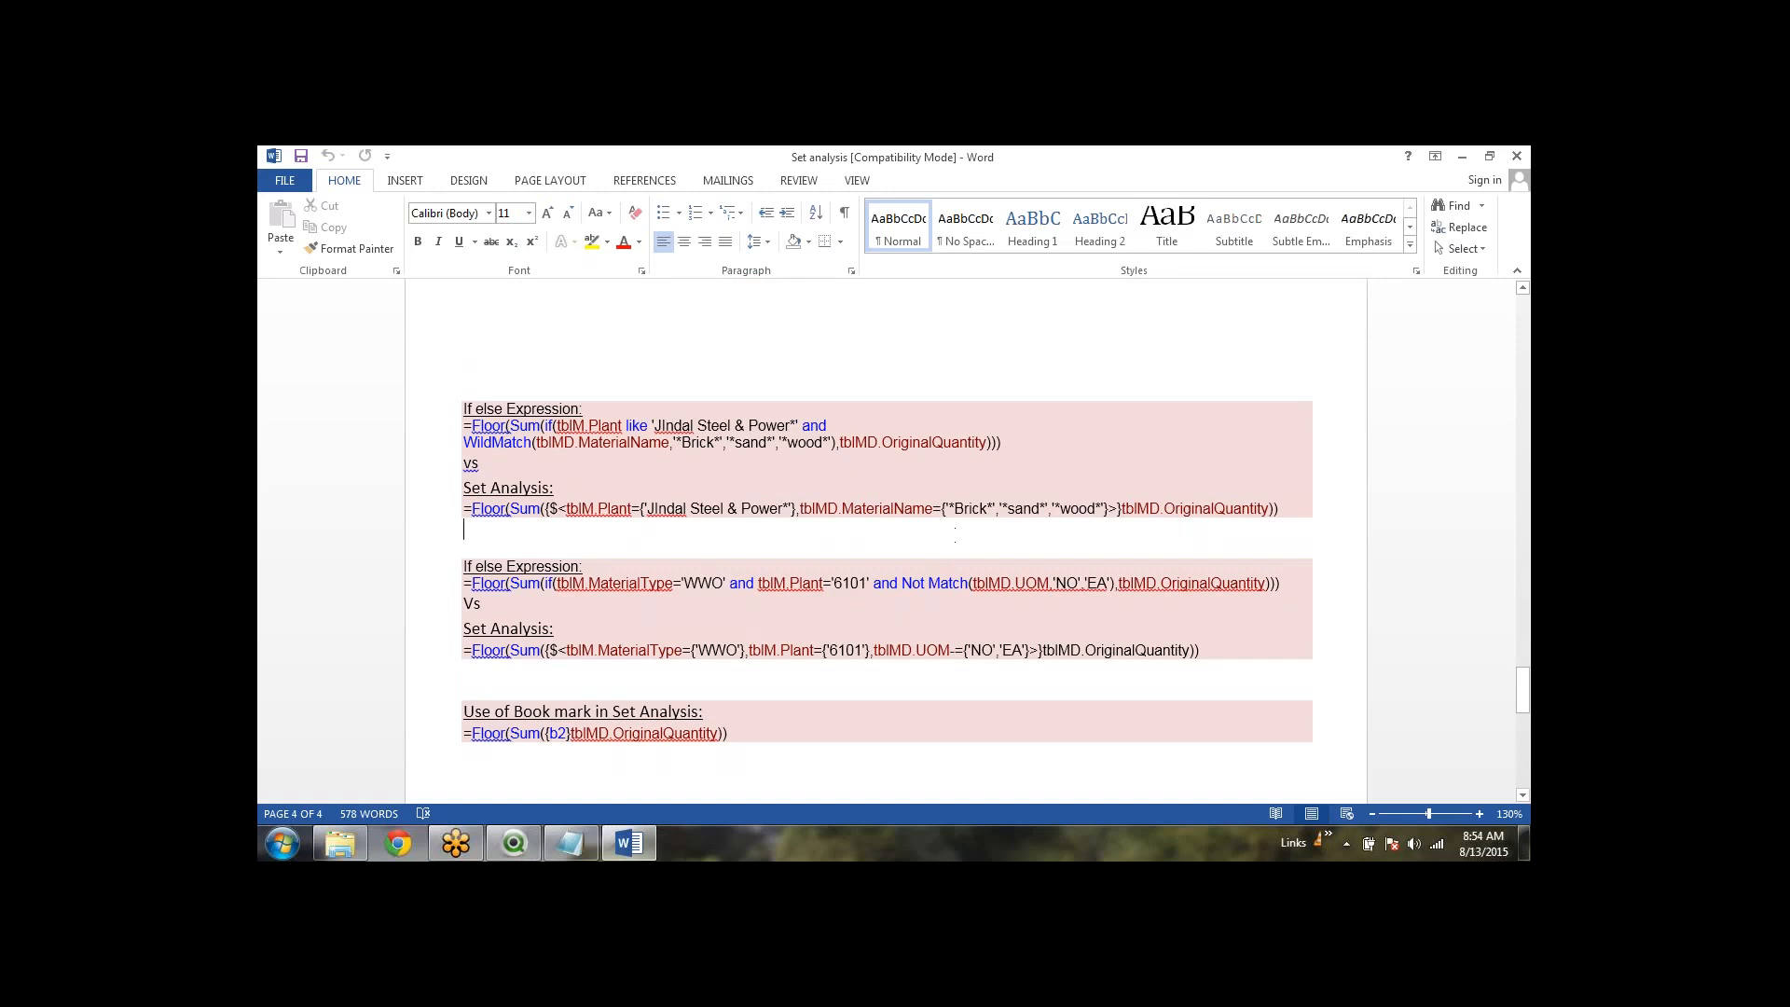
Step: Look back over the $ + Year20052006 example and the table of four basic set operators
{"action": "scroll", "coordinate": [886, 541], "scroll_direction": "up", "scroll_amount": 20}
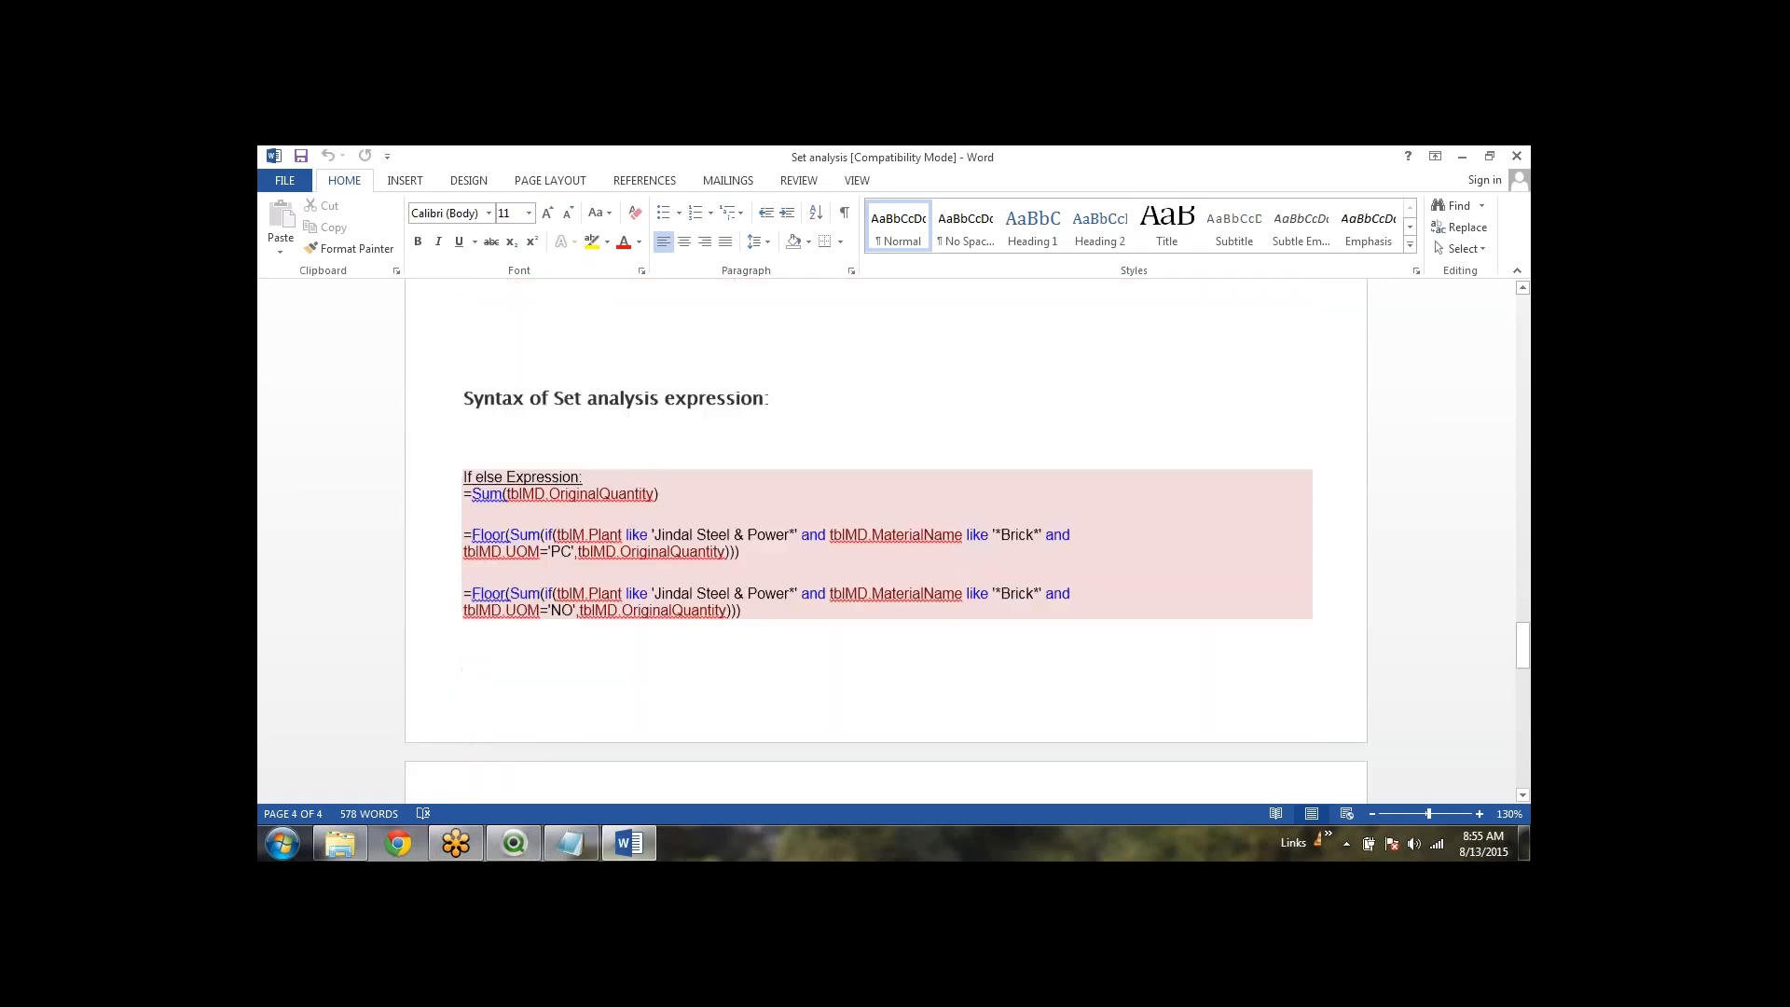
{"action": "scroll", "coordinate": [885, 541], "scroll_direction": "up", "scroll_amount": 10}
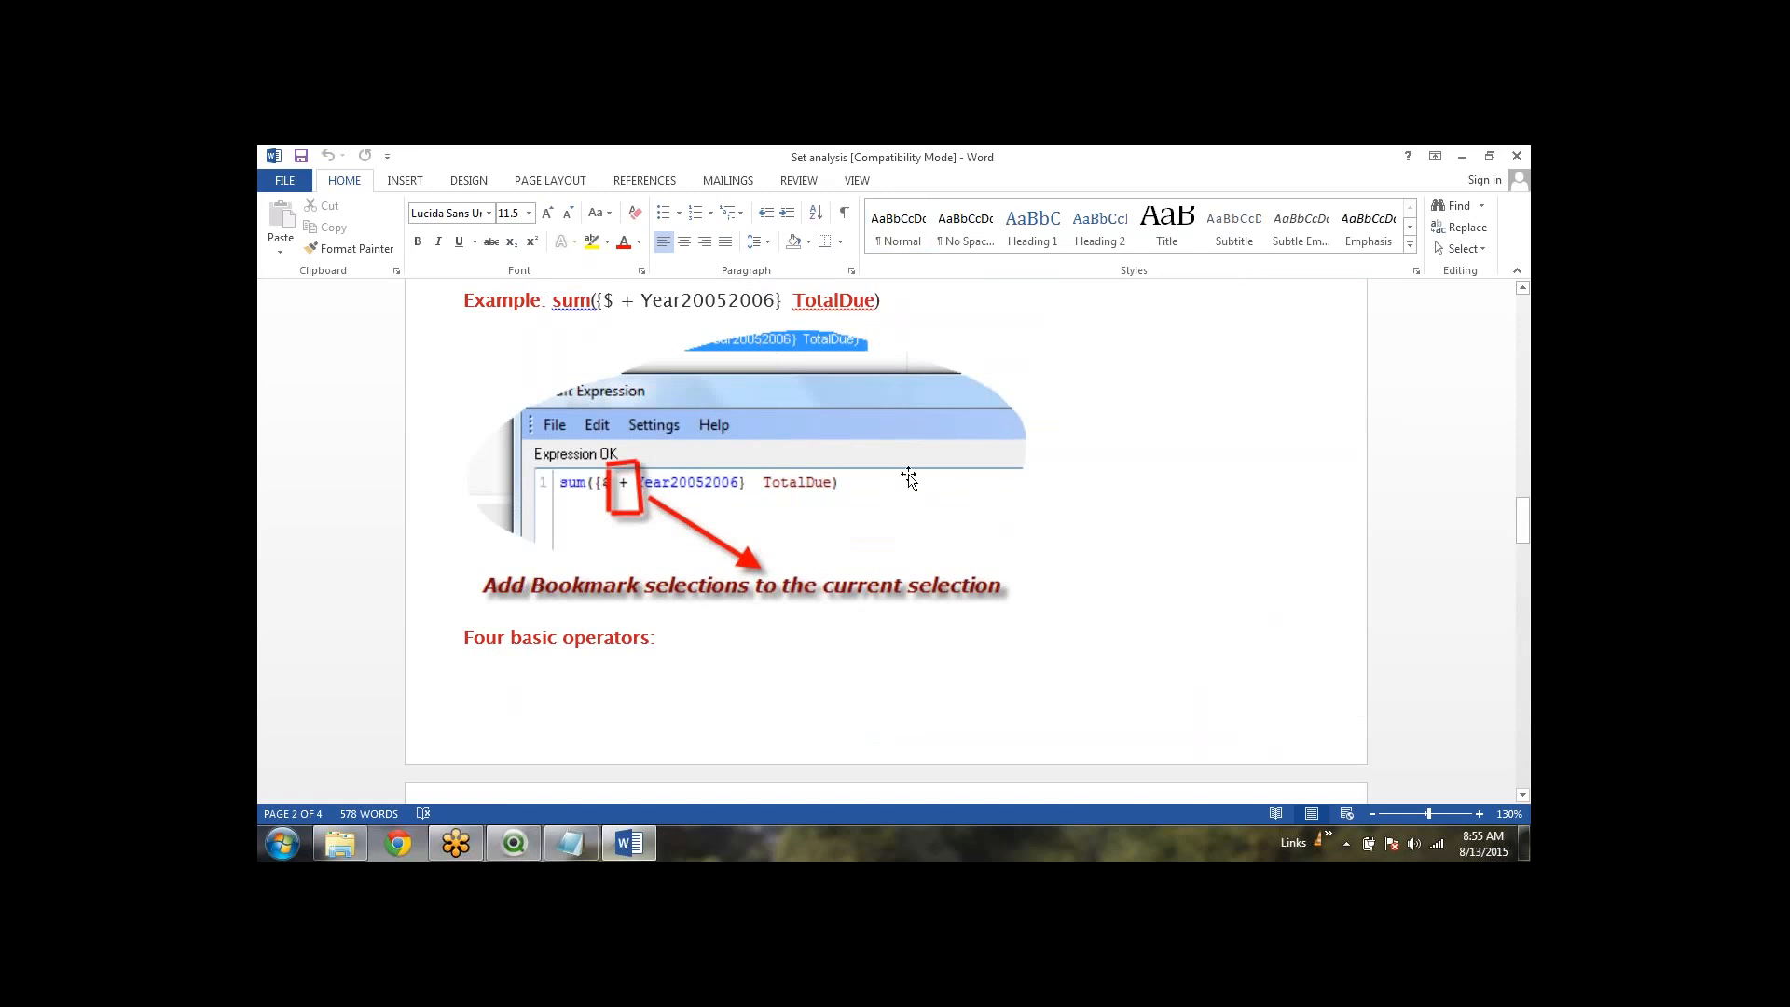
{"action": "scroll", "coordinate": [824, 522], "scroll_direction": "up", "scroll_amount": 10}
{"action": "scroll", "coordinate": [886, 540], "scroll_direction": "down", "scroll_amount": 3}
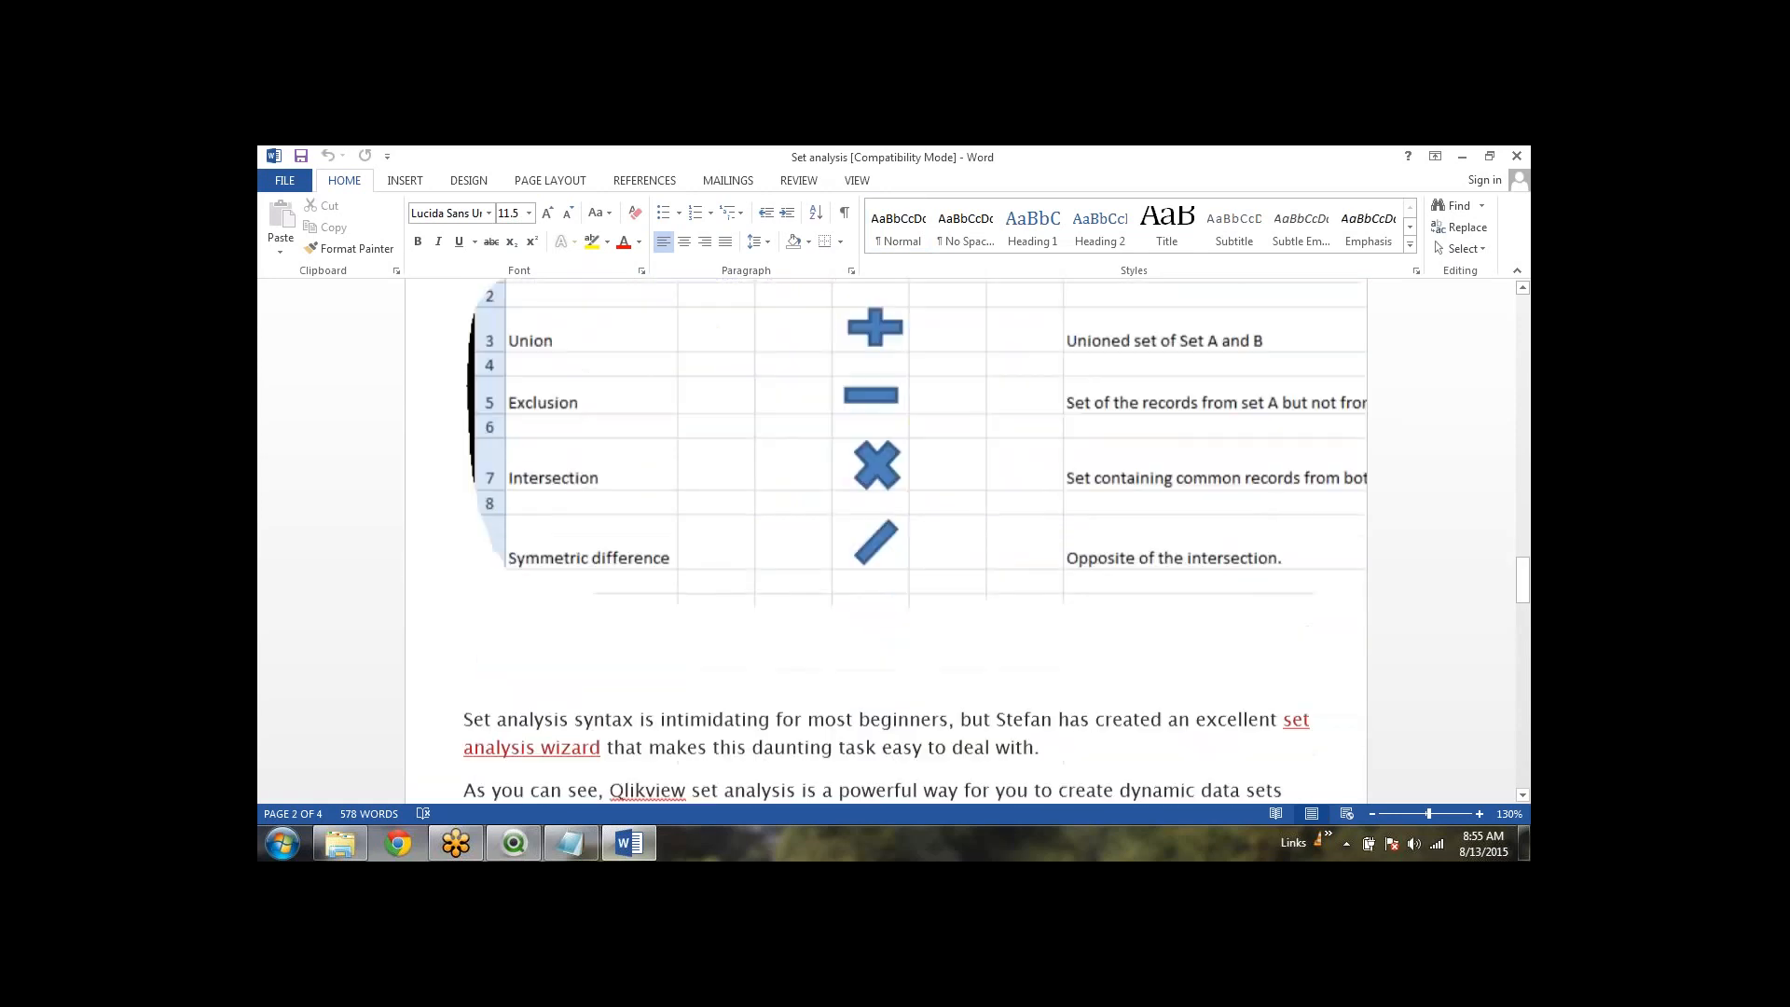
Step: Switch to QlikView and join the Round(sum(if(WildMatch...))) expression onto a single line by removing its line breaks
{"action": "left_click", "coordinate": [523, 841]}
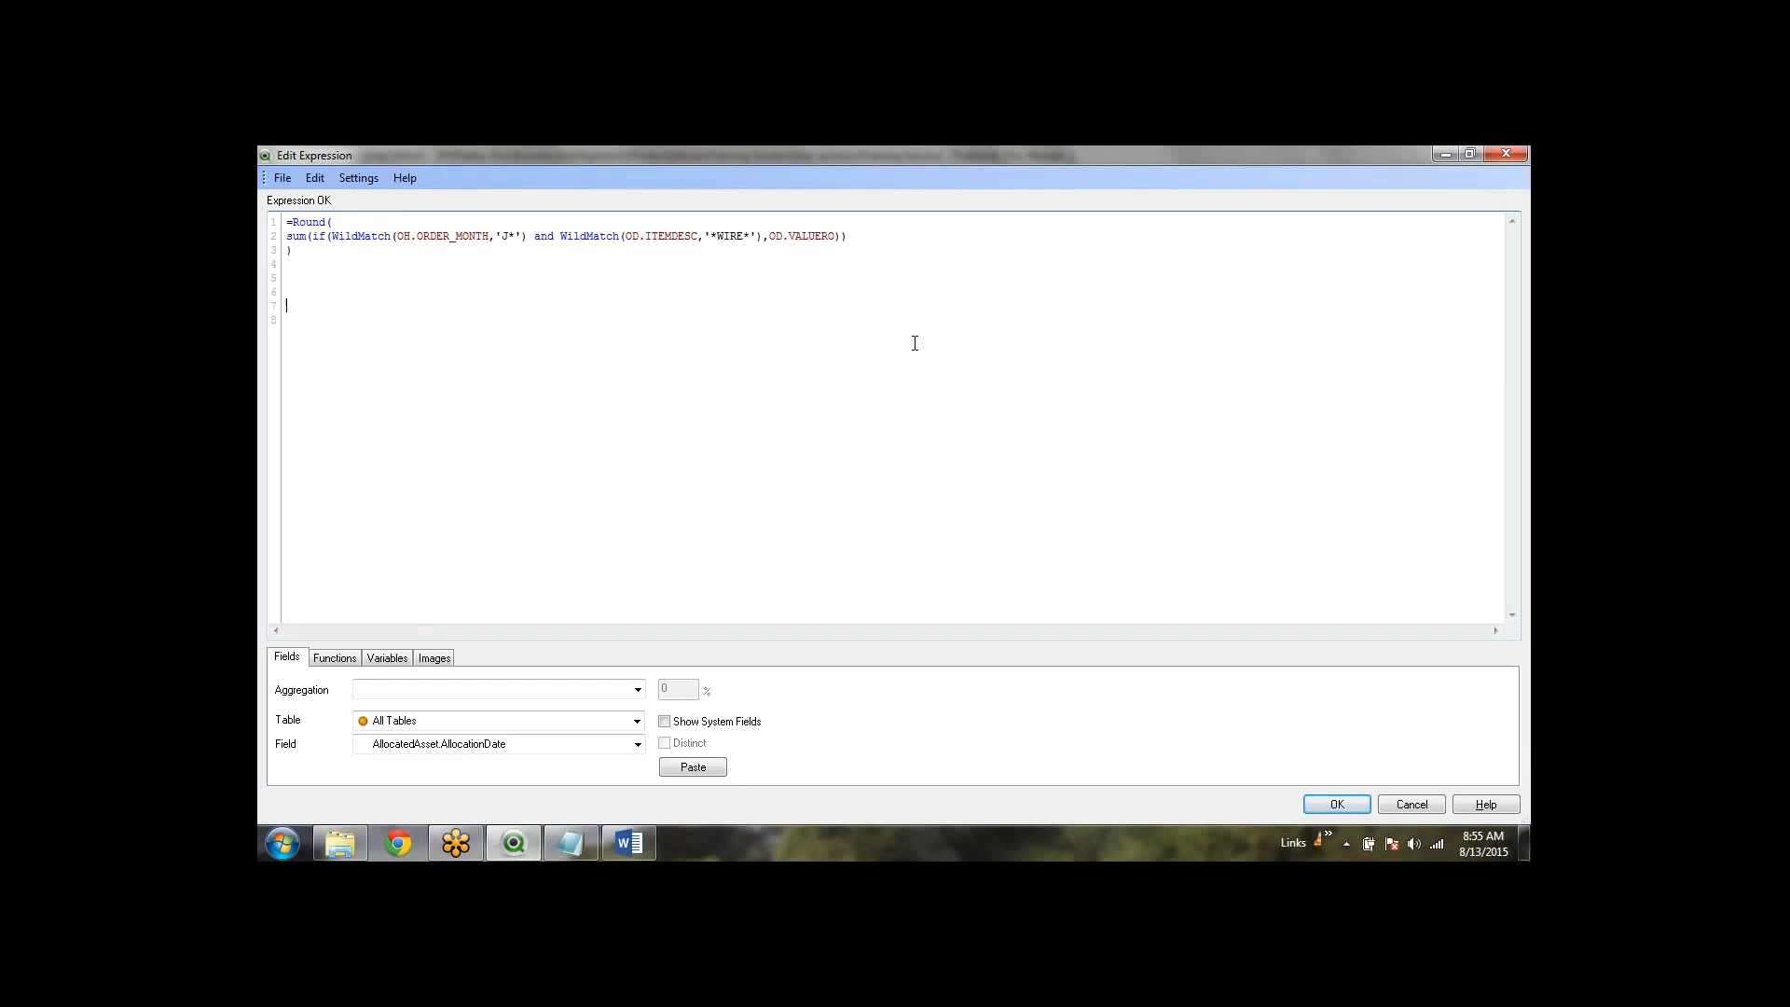
{"action": "left_click", "coordinate": [366, 221]}
{"action": "key", "text": "Delete"}
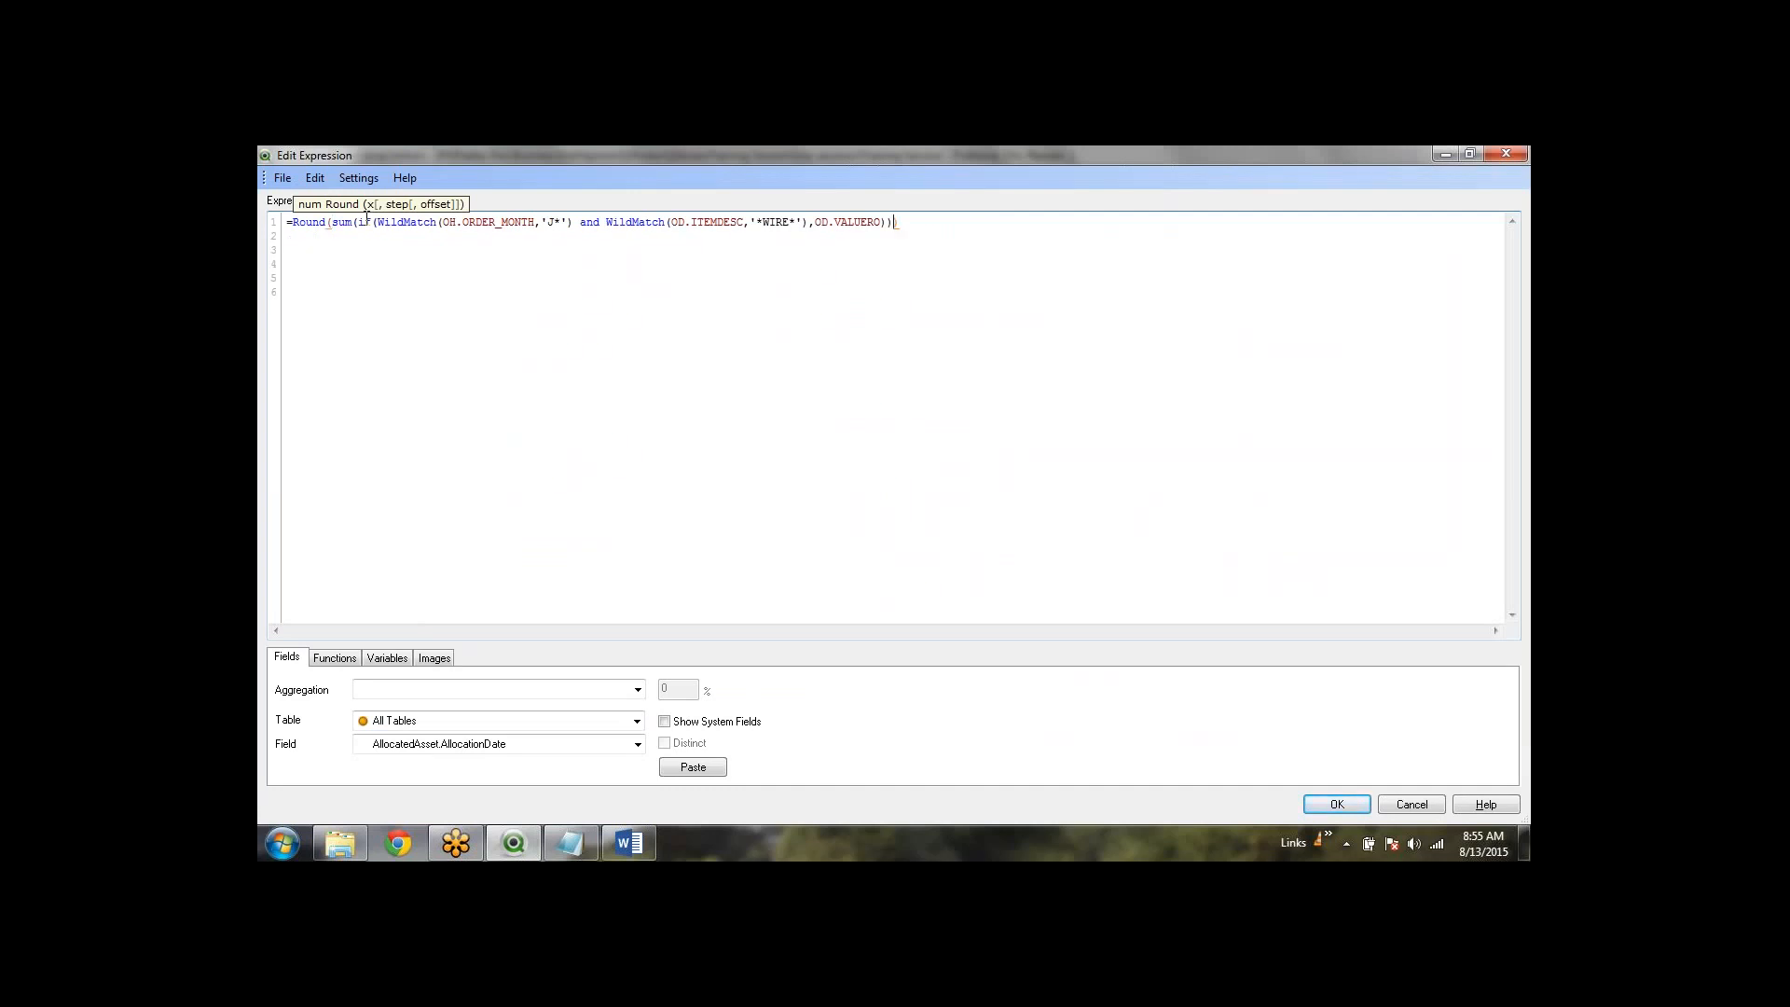
{"action": "left_click", "coordinate": [1419, 162]}
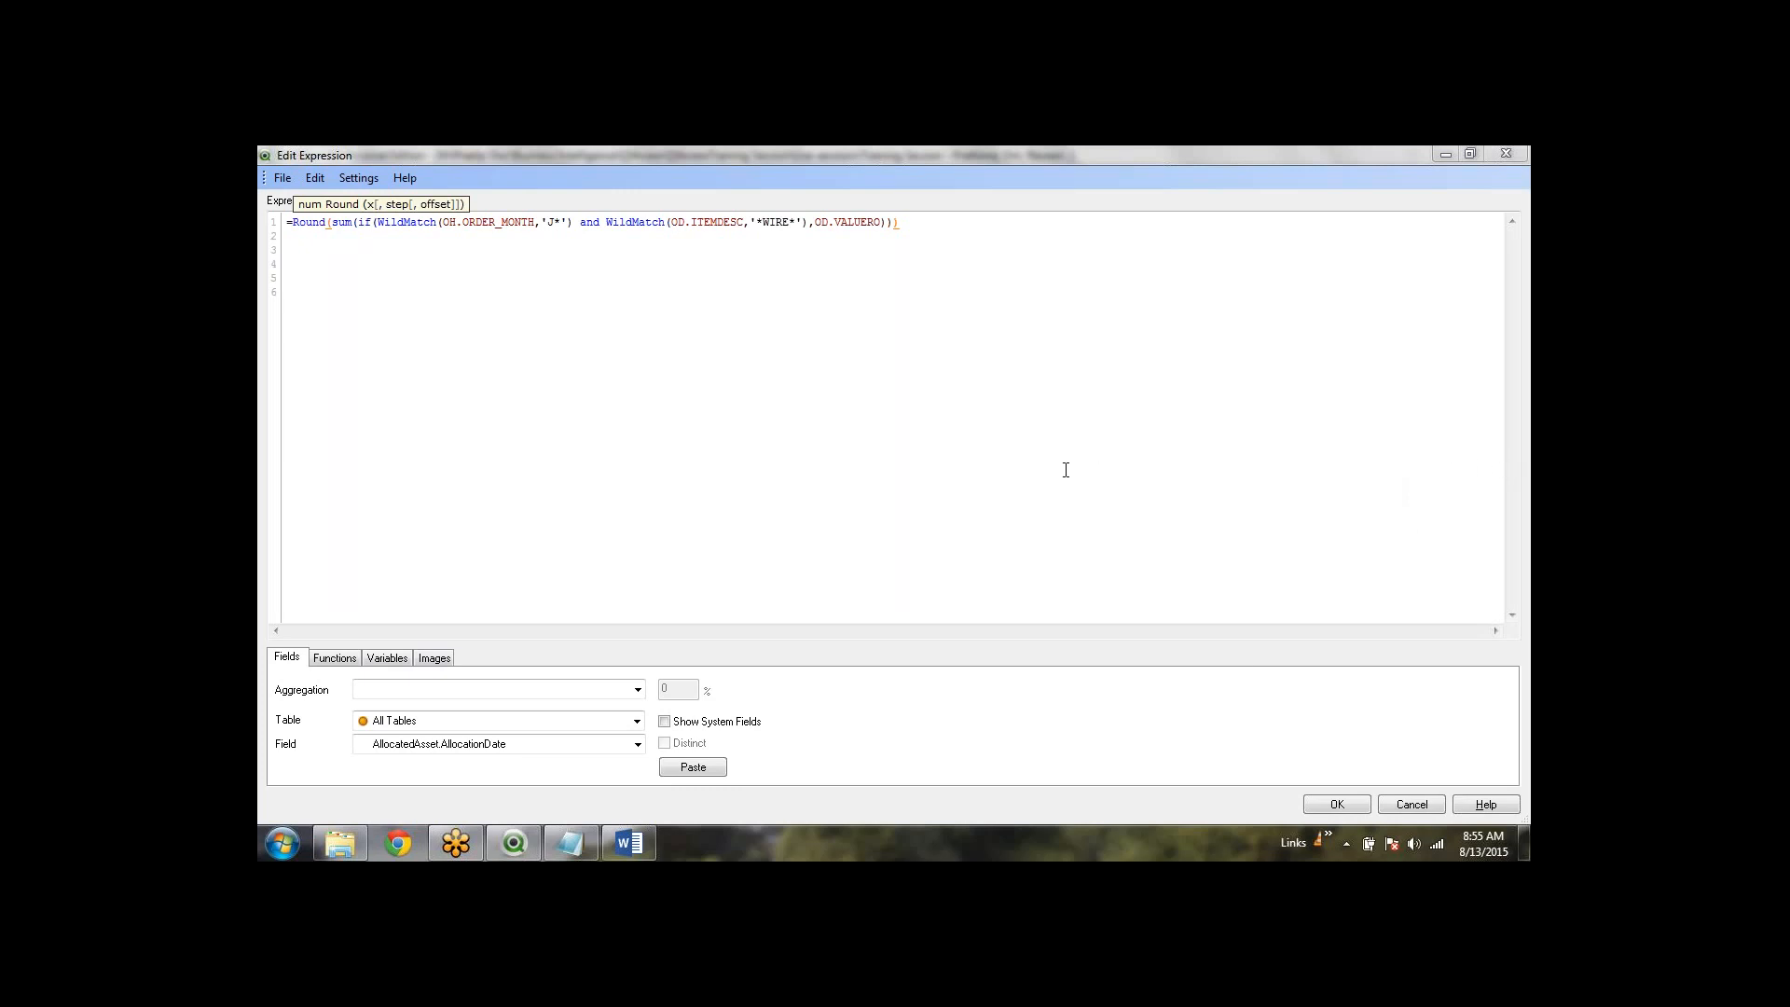
{"action": "left_click", "coordinate": [1025, 235]}
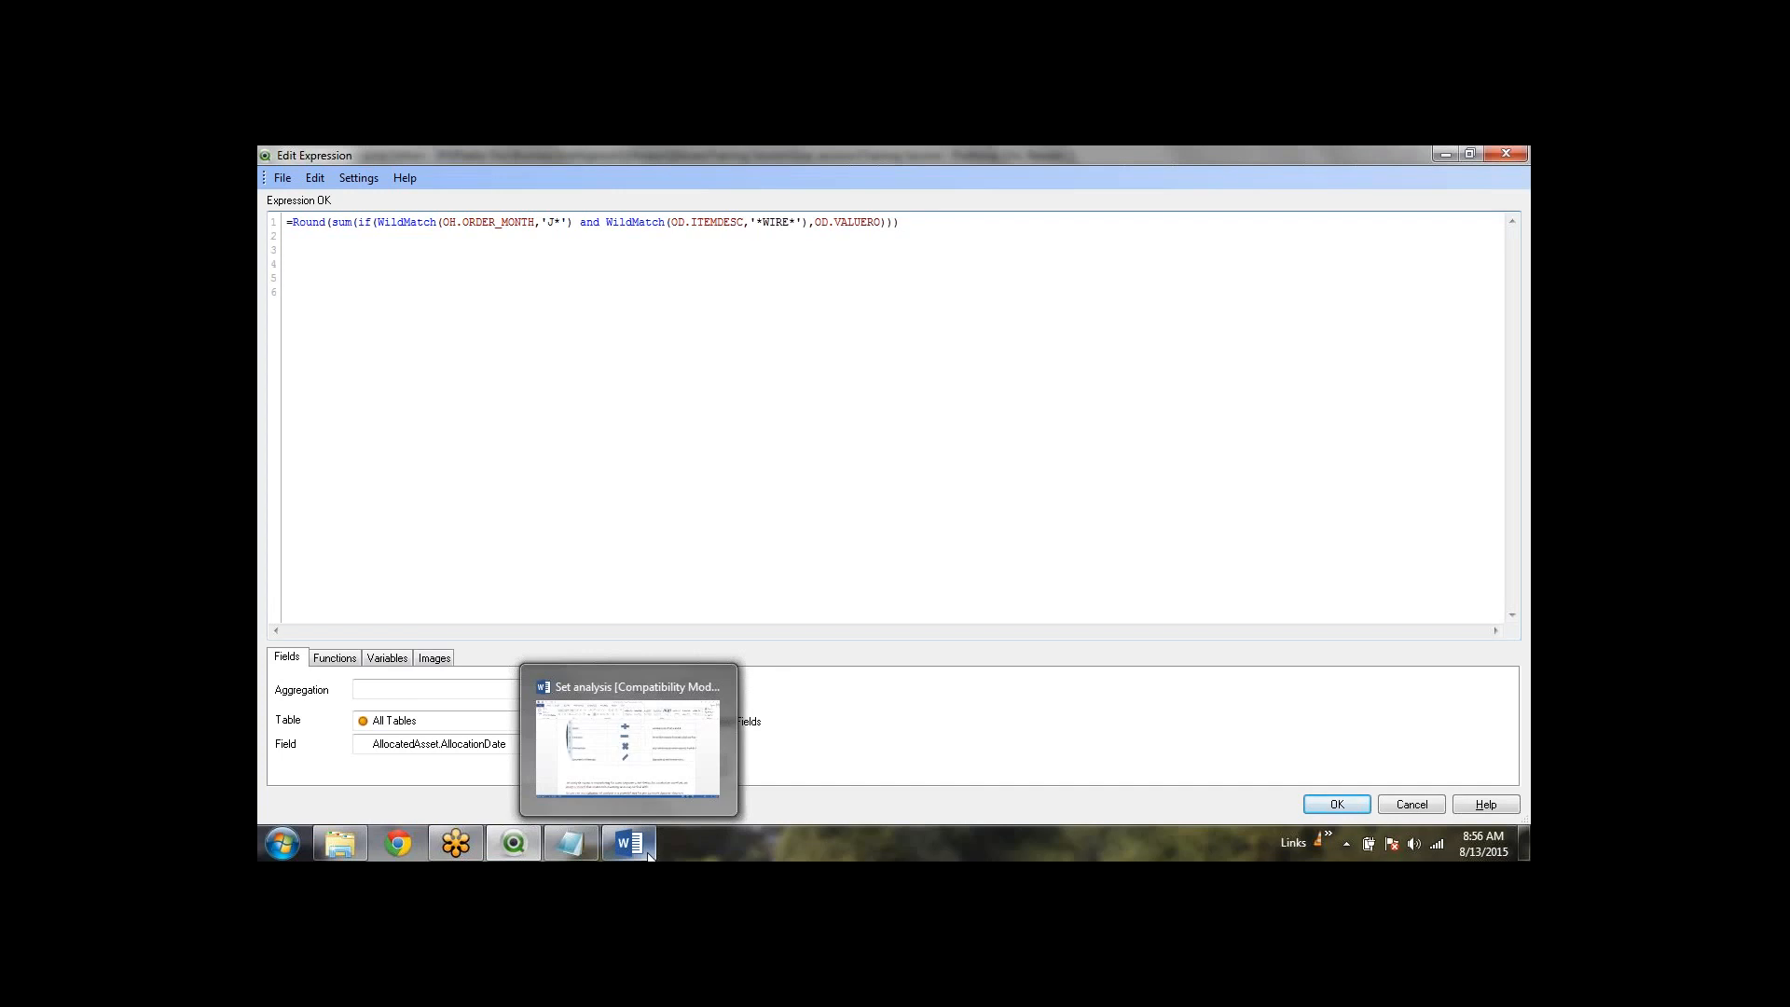
Step: Return to the Word document and highlight the { } notation in the first item of the example list
{"action": "left_click", "coordinate": [639, 727]}
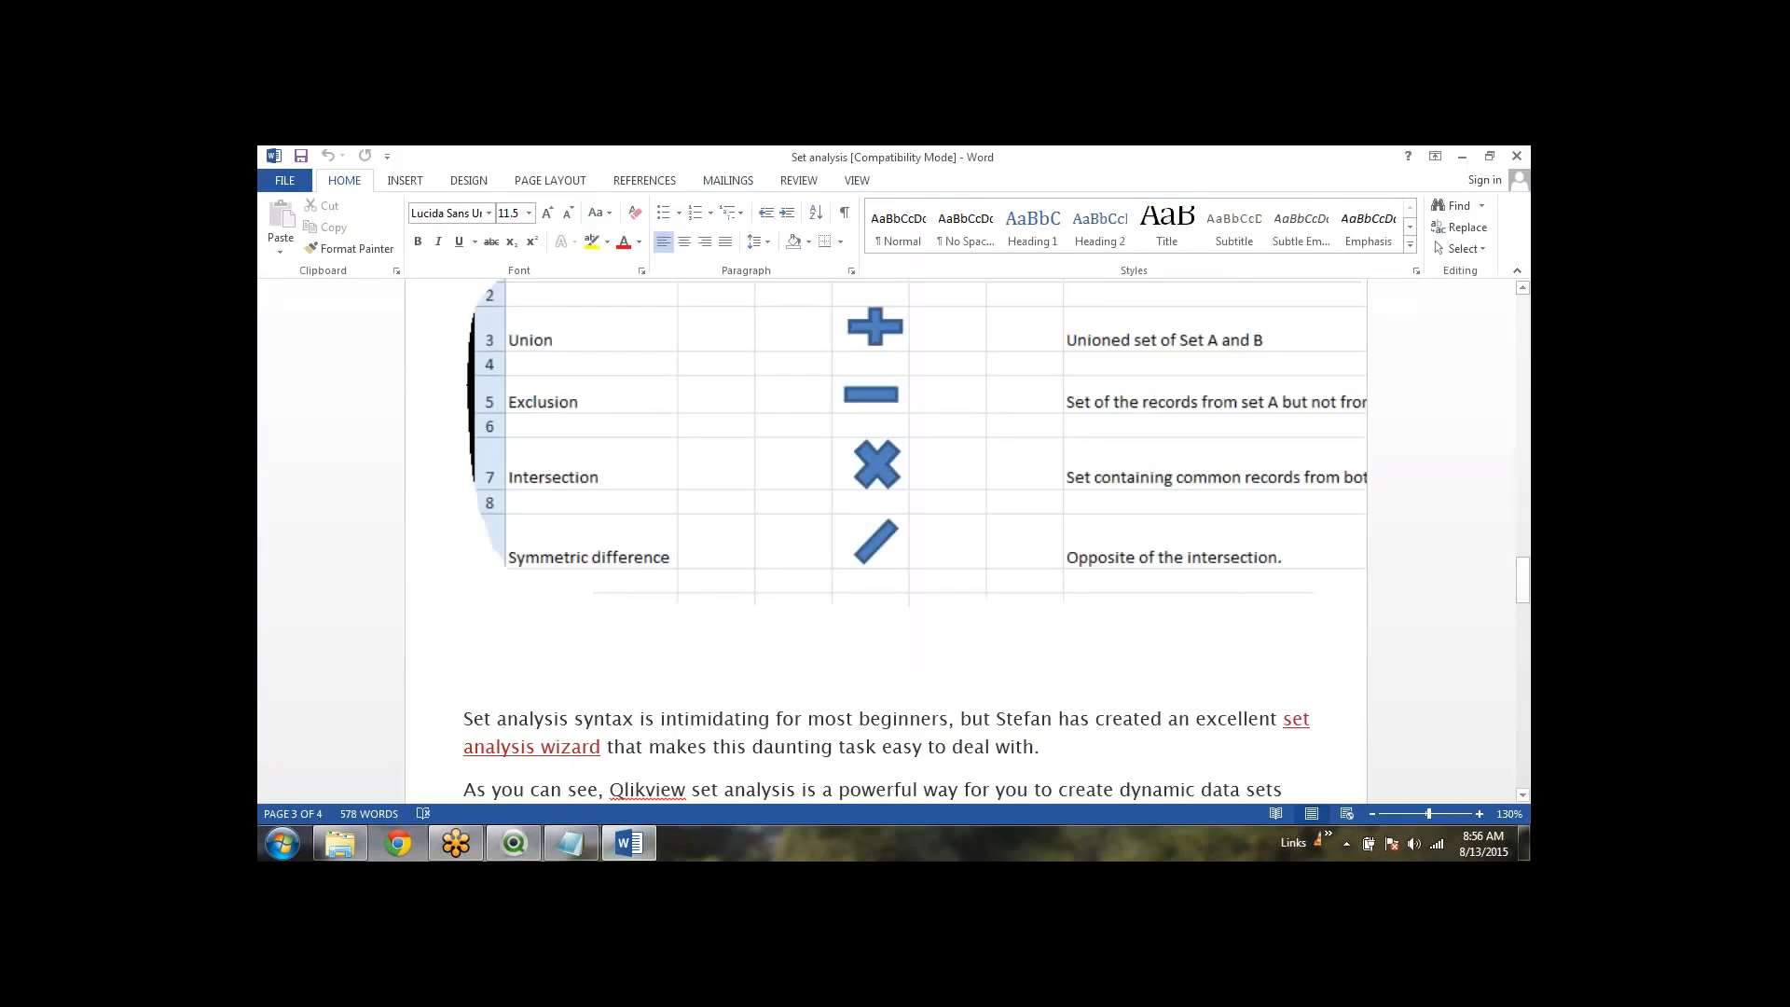
{"action": "scroll", "coordinate": [886, 541], "scroll_direction": "up", "scroll_amount": 12}
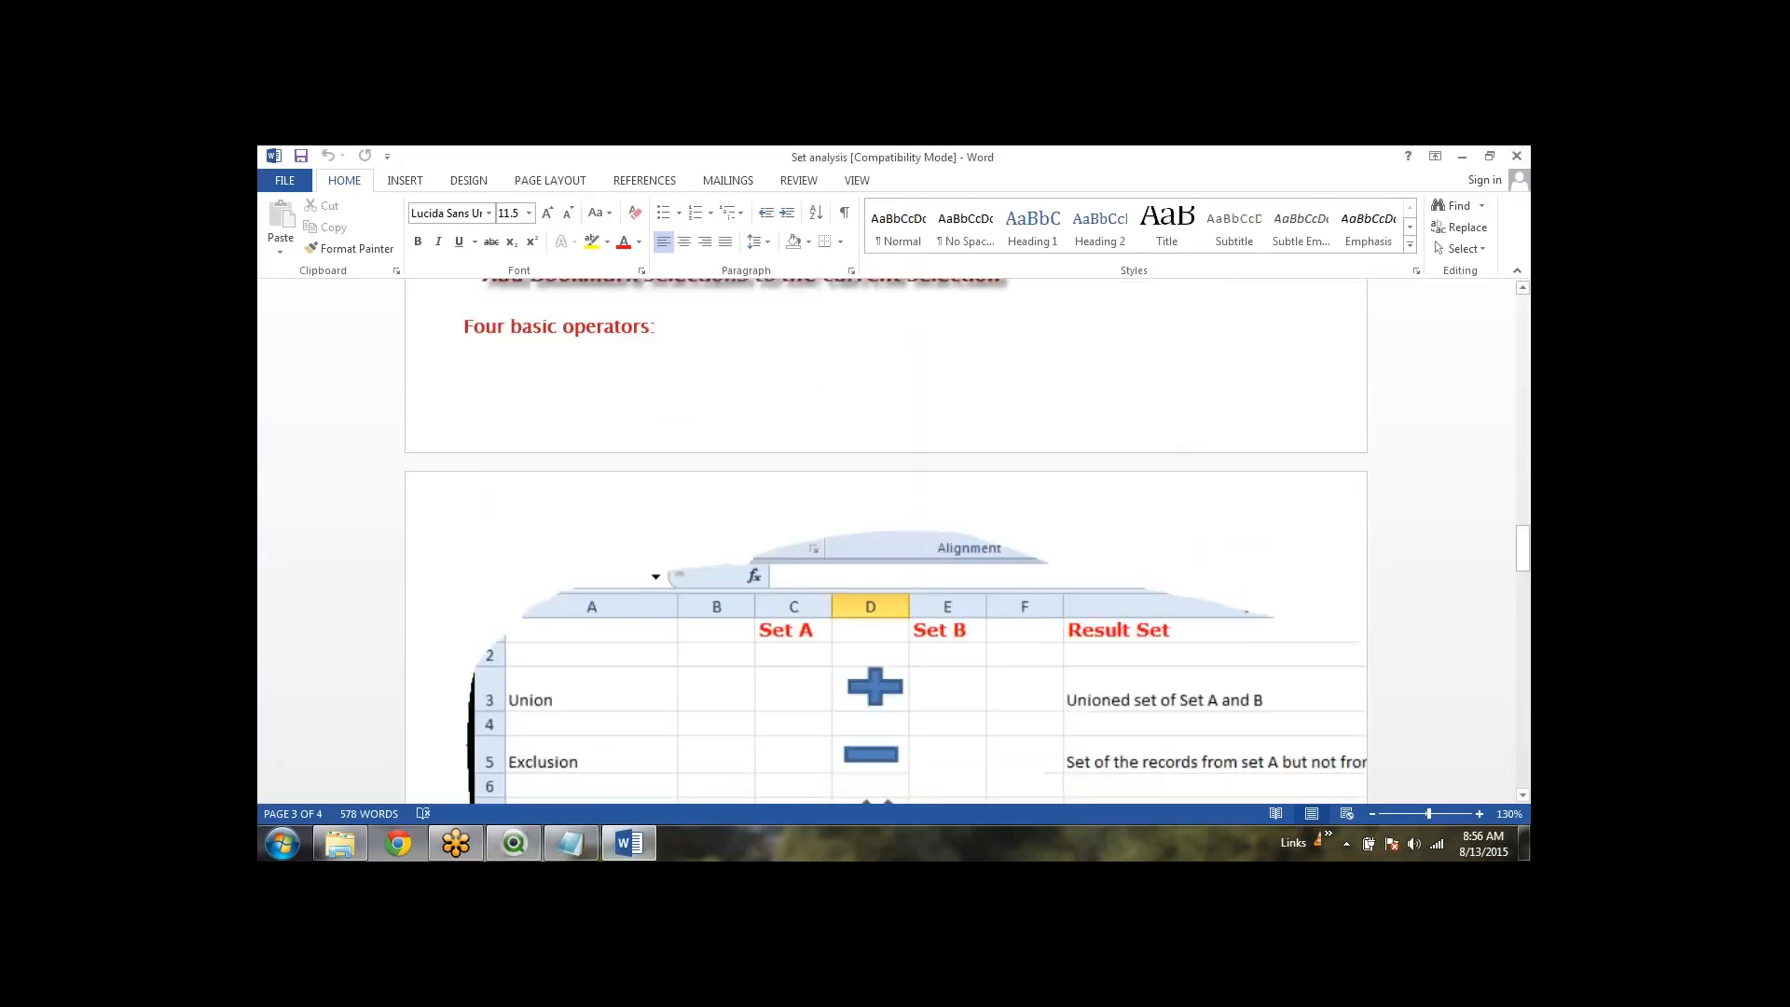
{"action": "scroll", "coordinate": [886, 541], "scroll_direction": "up", "scroll_amount": 15}
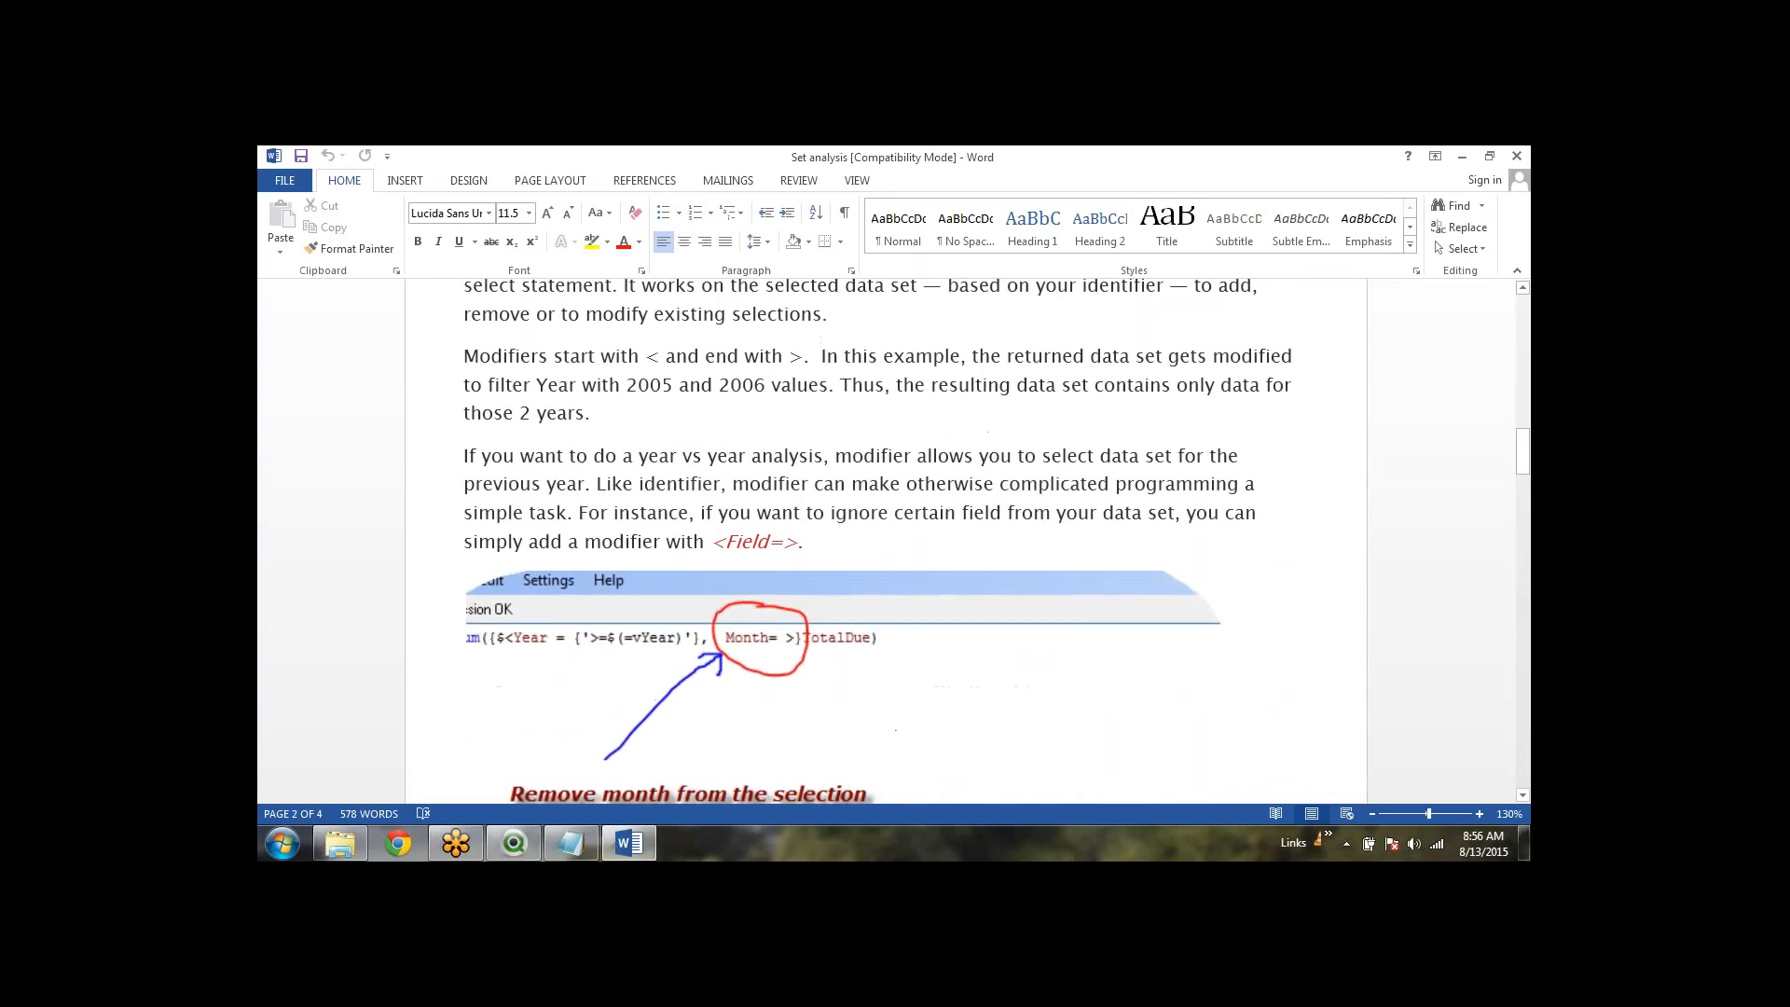
{"action": "scroll", "coordinate": [886, 541], "scroll_direction": "up", "scroll_amount": 10}
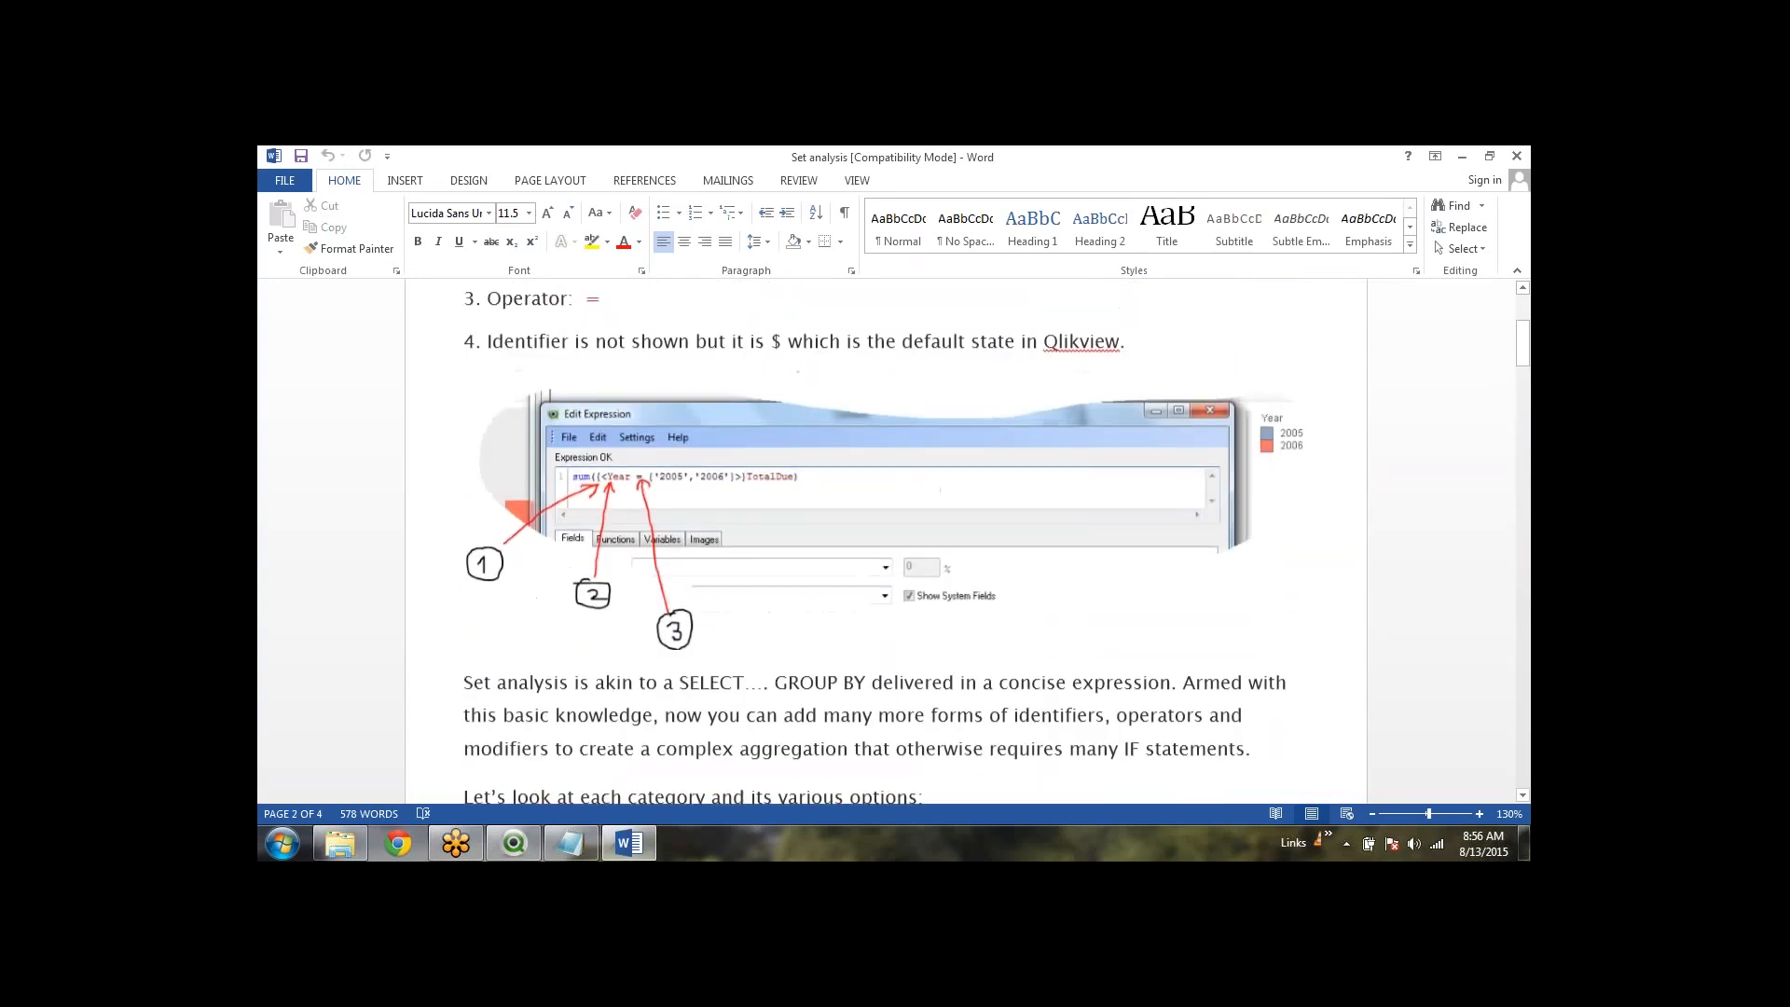
{"action": "scroll", "coordinate": [885, 541], "scroll_direction": "up", "scroll_amount": 1}
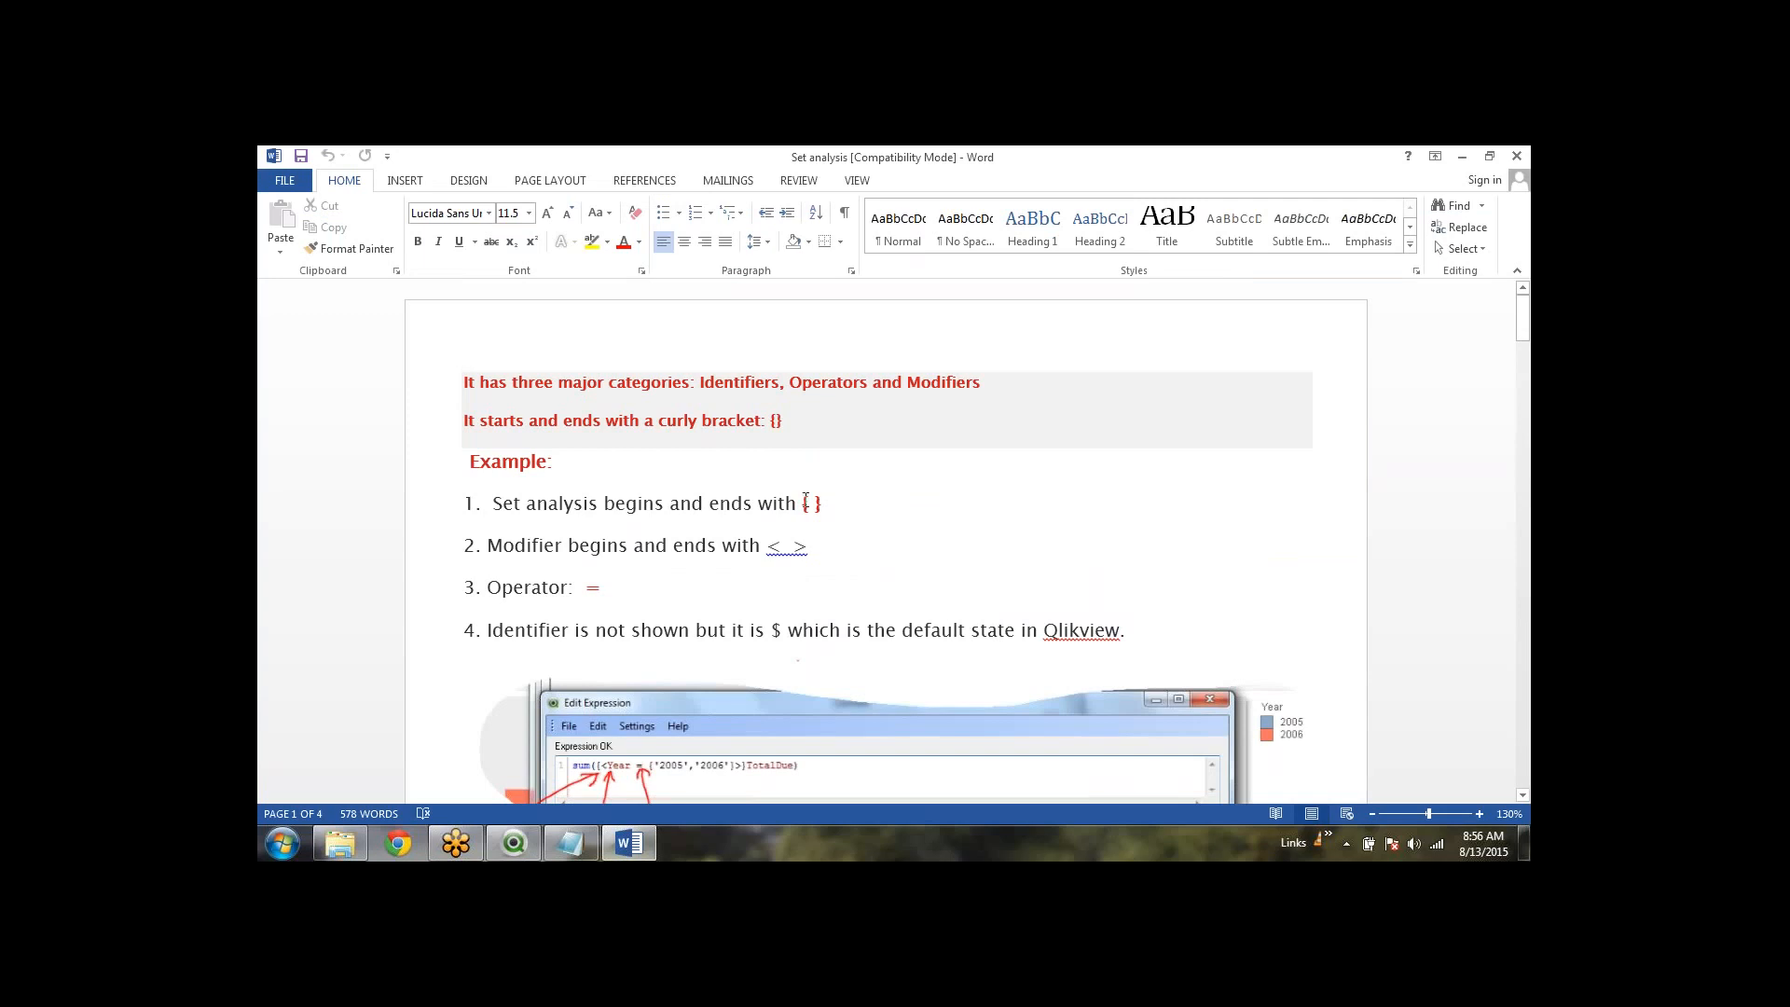
{"action": "left_click_drag", "start_coordinate": [795, 503], "coordinate": [833, 510]}
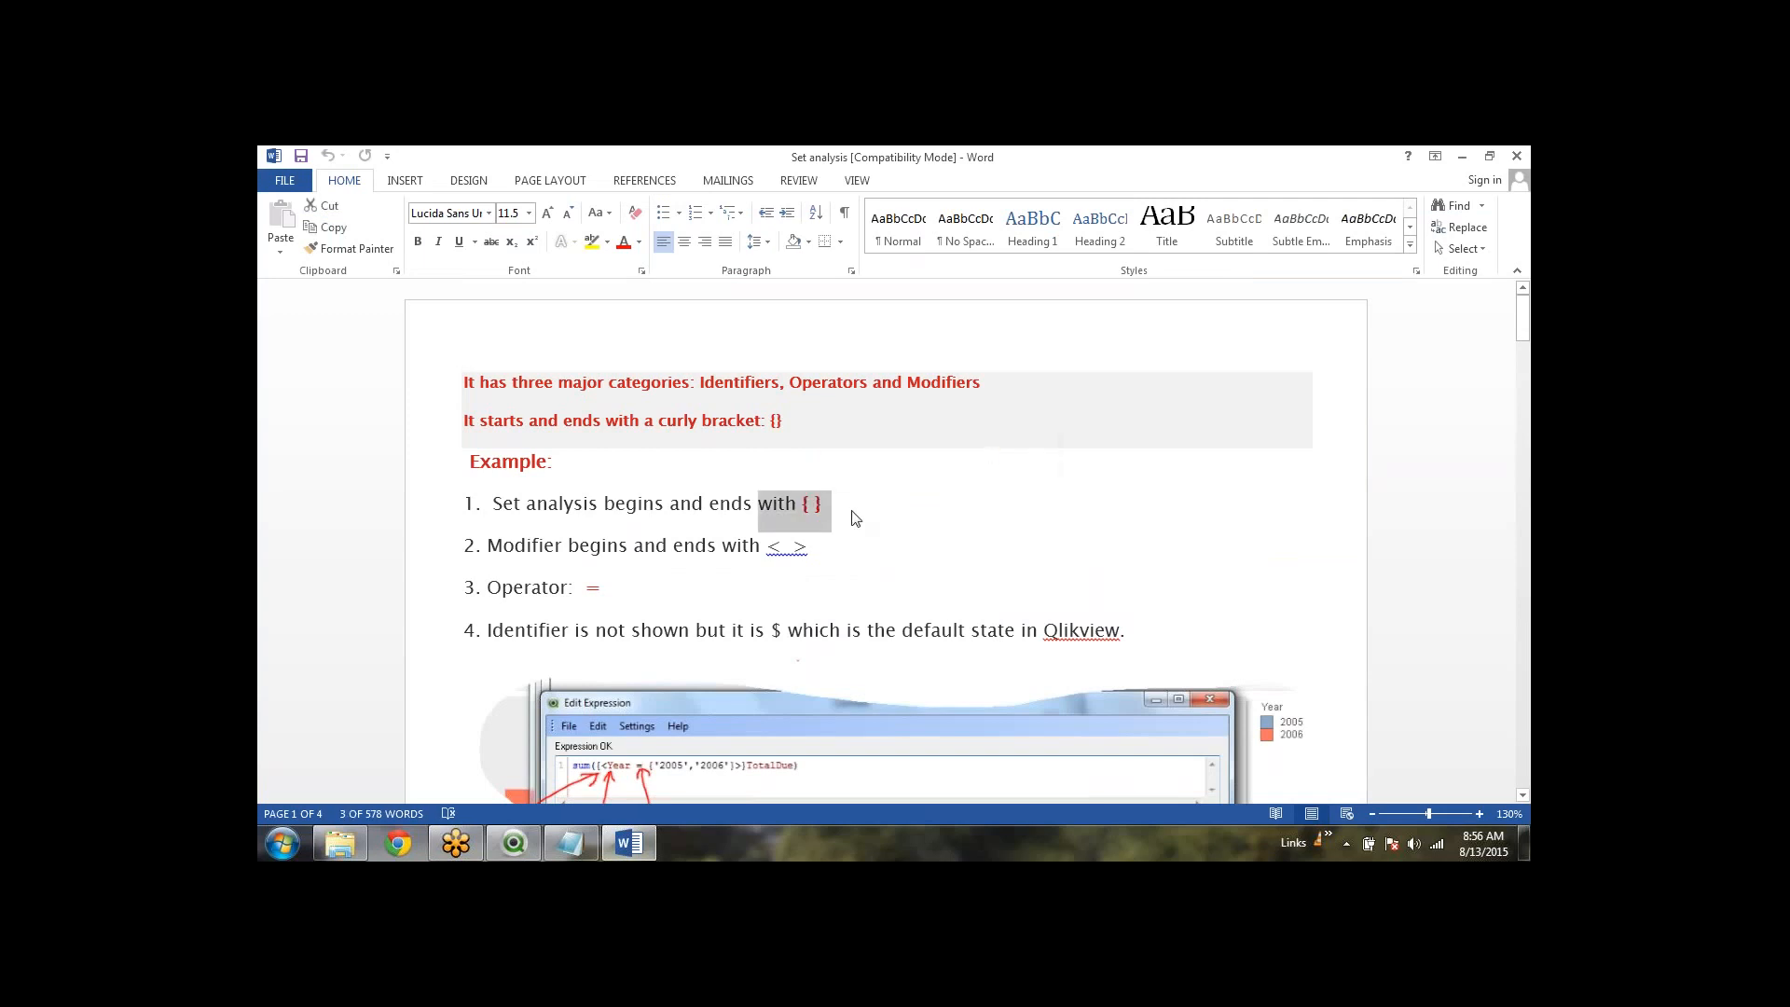
{"action": "left_click", "coordinate": [821, 503]}
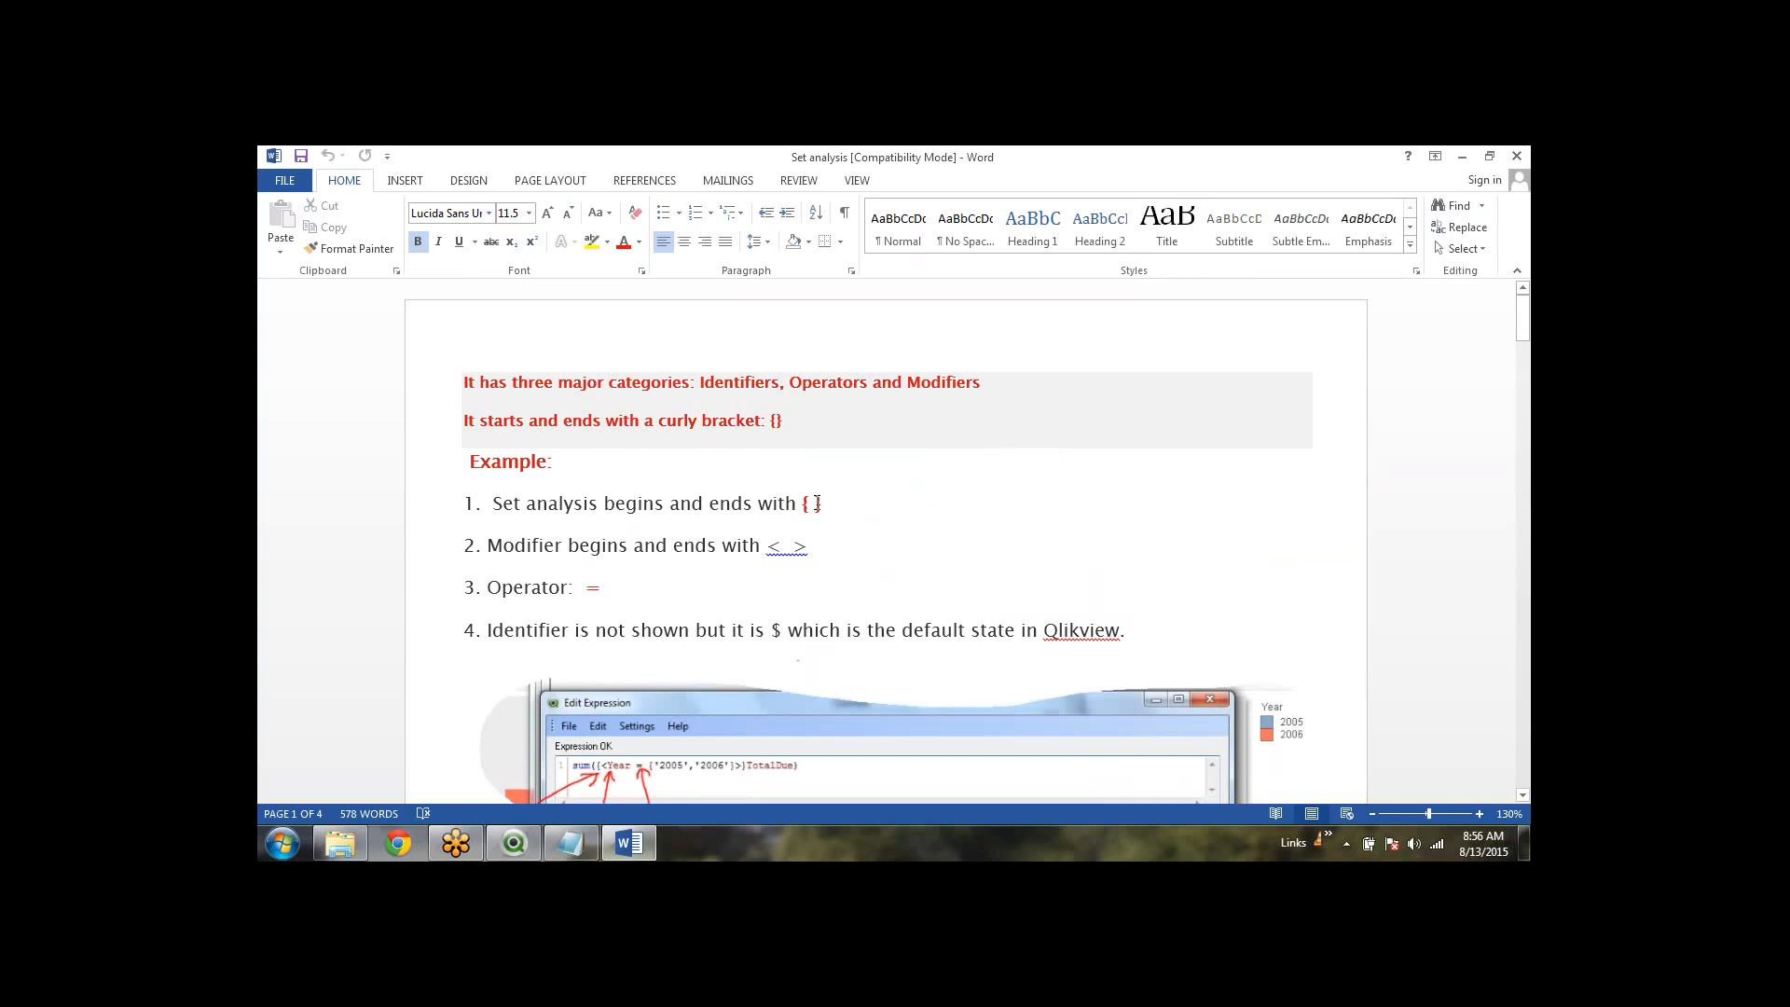
Step: Enlarge the document to 210% and examine the annotated sum({<Year = {'2005','2006'}>}TotalDue) example
{"action": "scroll", "coordinate": [821, 508], "scroll_direction": "down", "scroll_amount": 2}
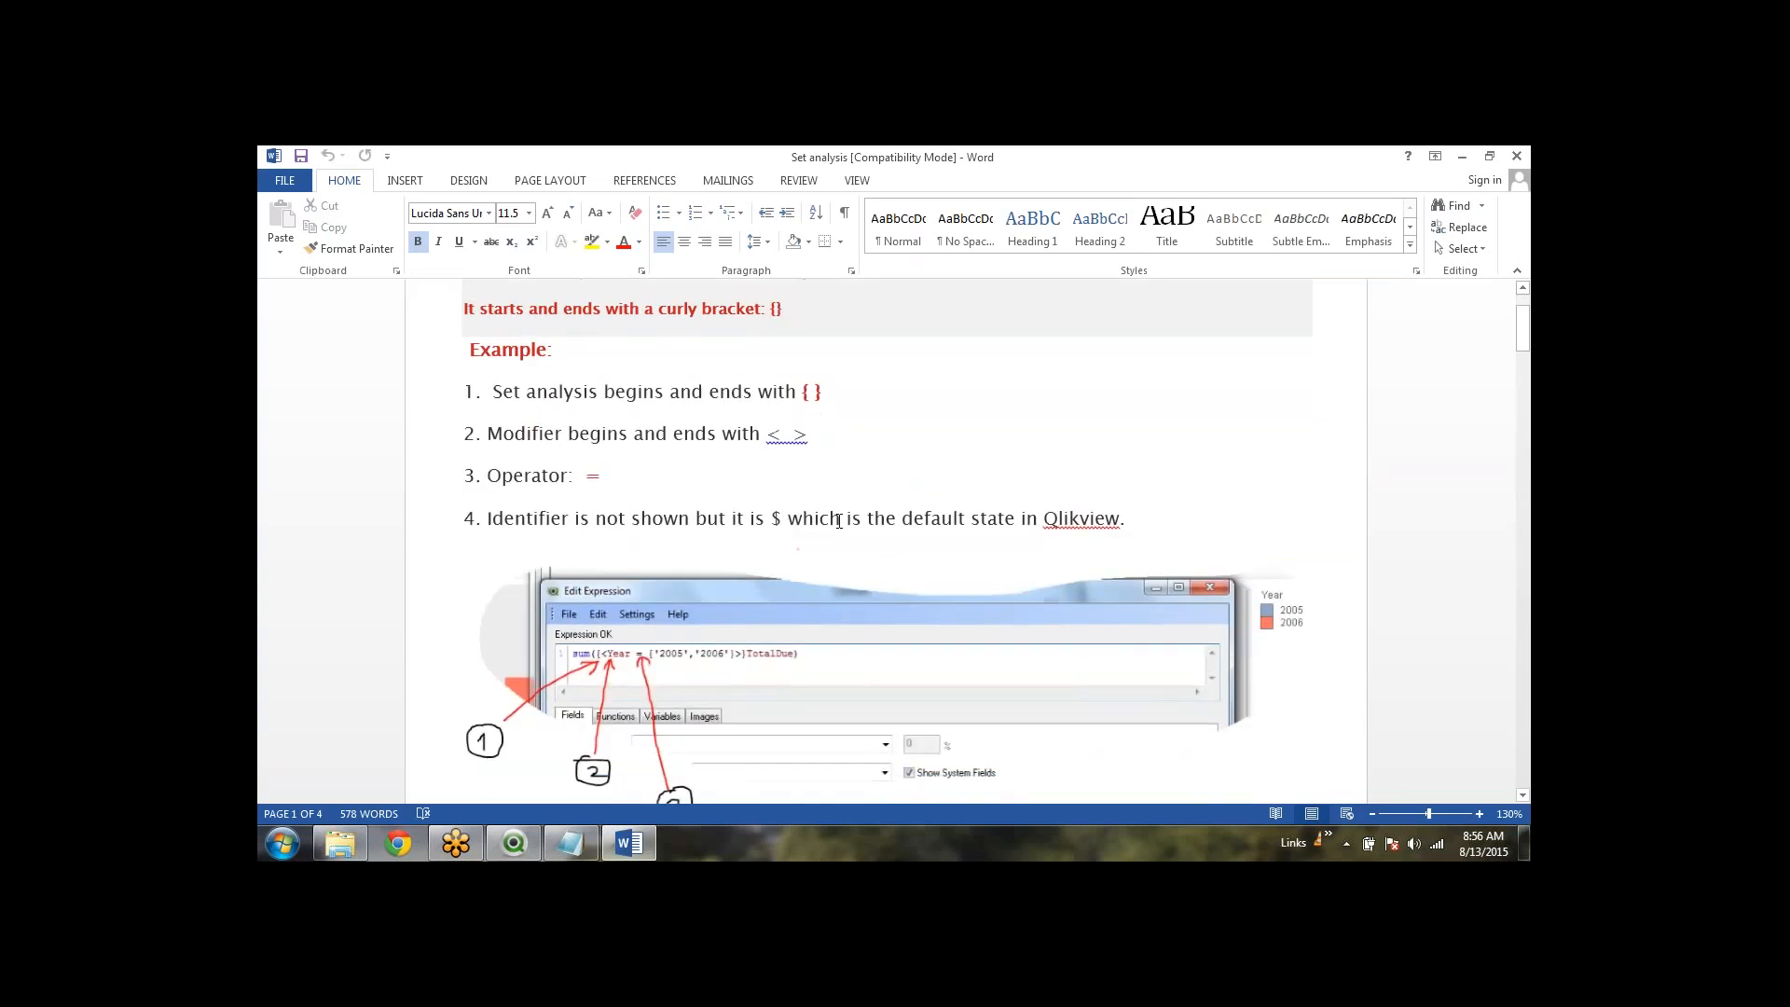
{"action": "scroll", "coordinate": [797, 668], "scroll_direction": "down", "scroll_amount": 1}
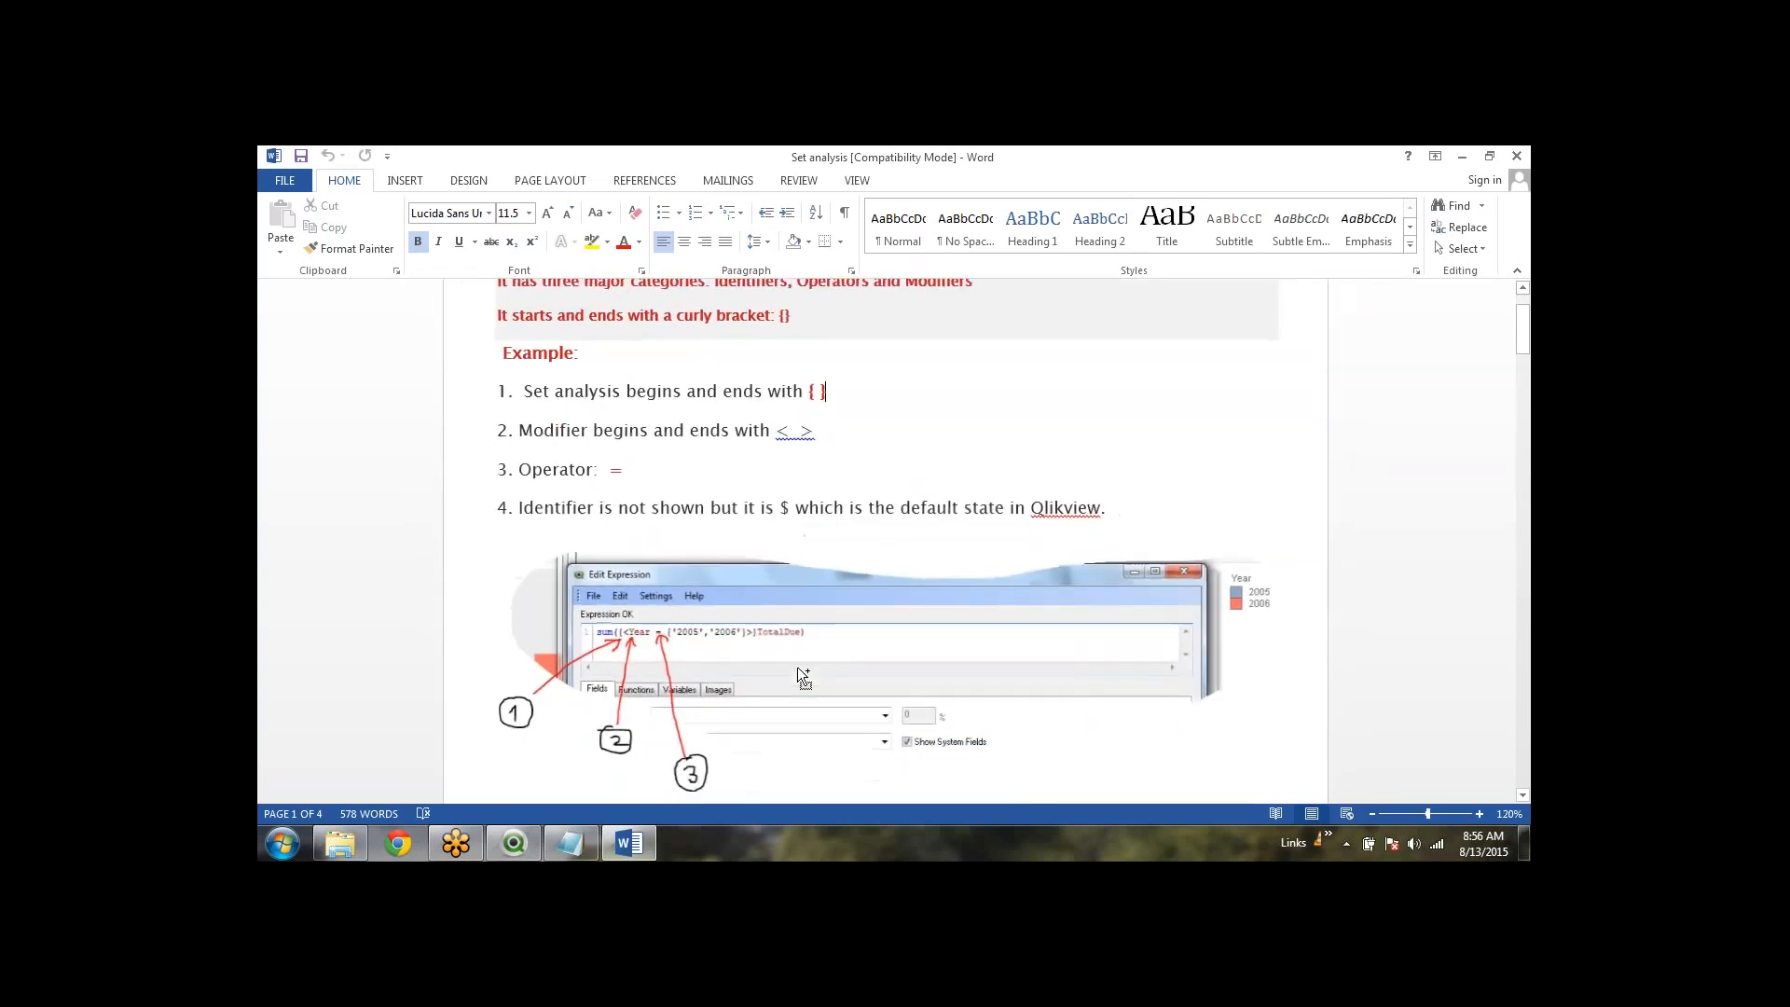
{"action": "scroll", "coordinate": [798, 668], "scroll_direction": "down", "scroll_amount": 3}
{"action": "scroll", "coordinate": [797, 667], "scroll_direction": "up", "scroll_amount": 6}
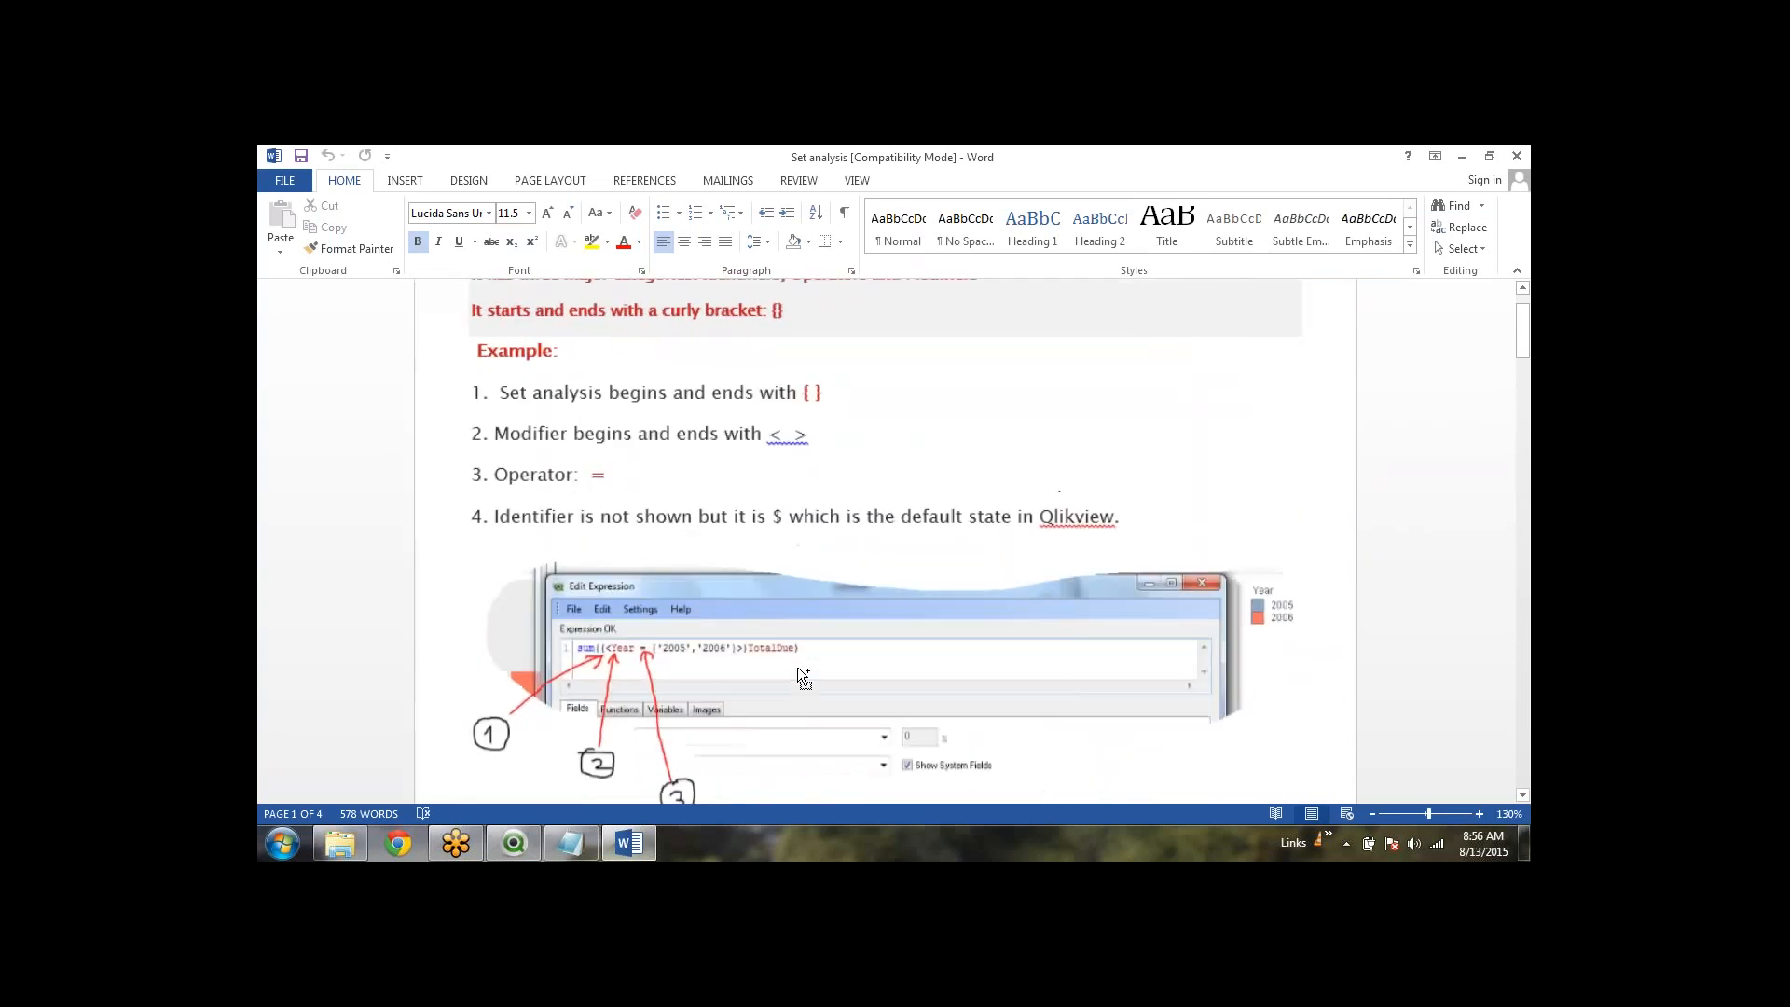
{"action": "scroll", "coordinate": [797, 667], "scroll_direction": "up", "scroll_amount": 5}
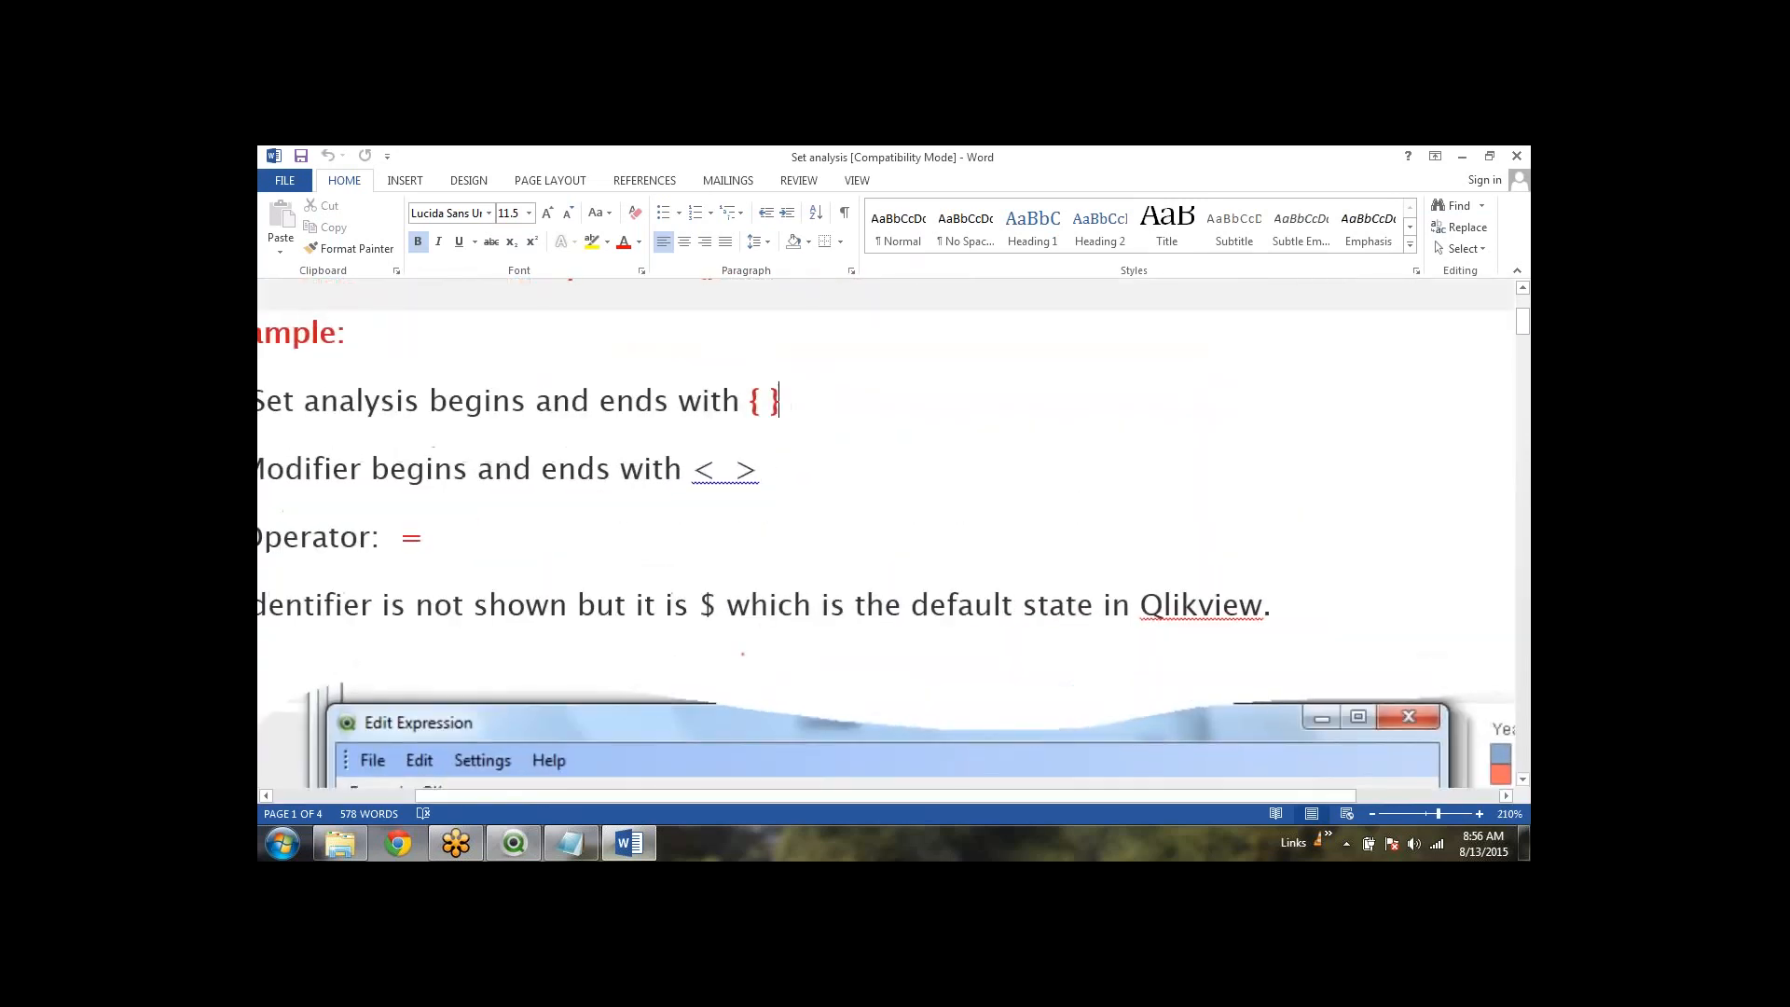
{"action": "scroll", "coordinate": [354, 548], "scroll_direction": "down", "scroll_amount": 2}
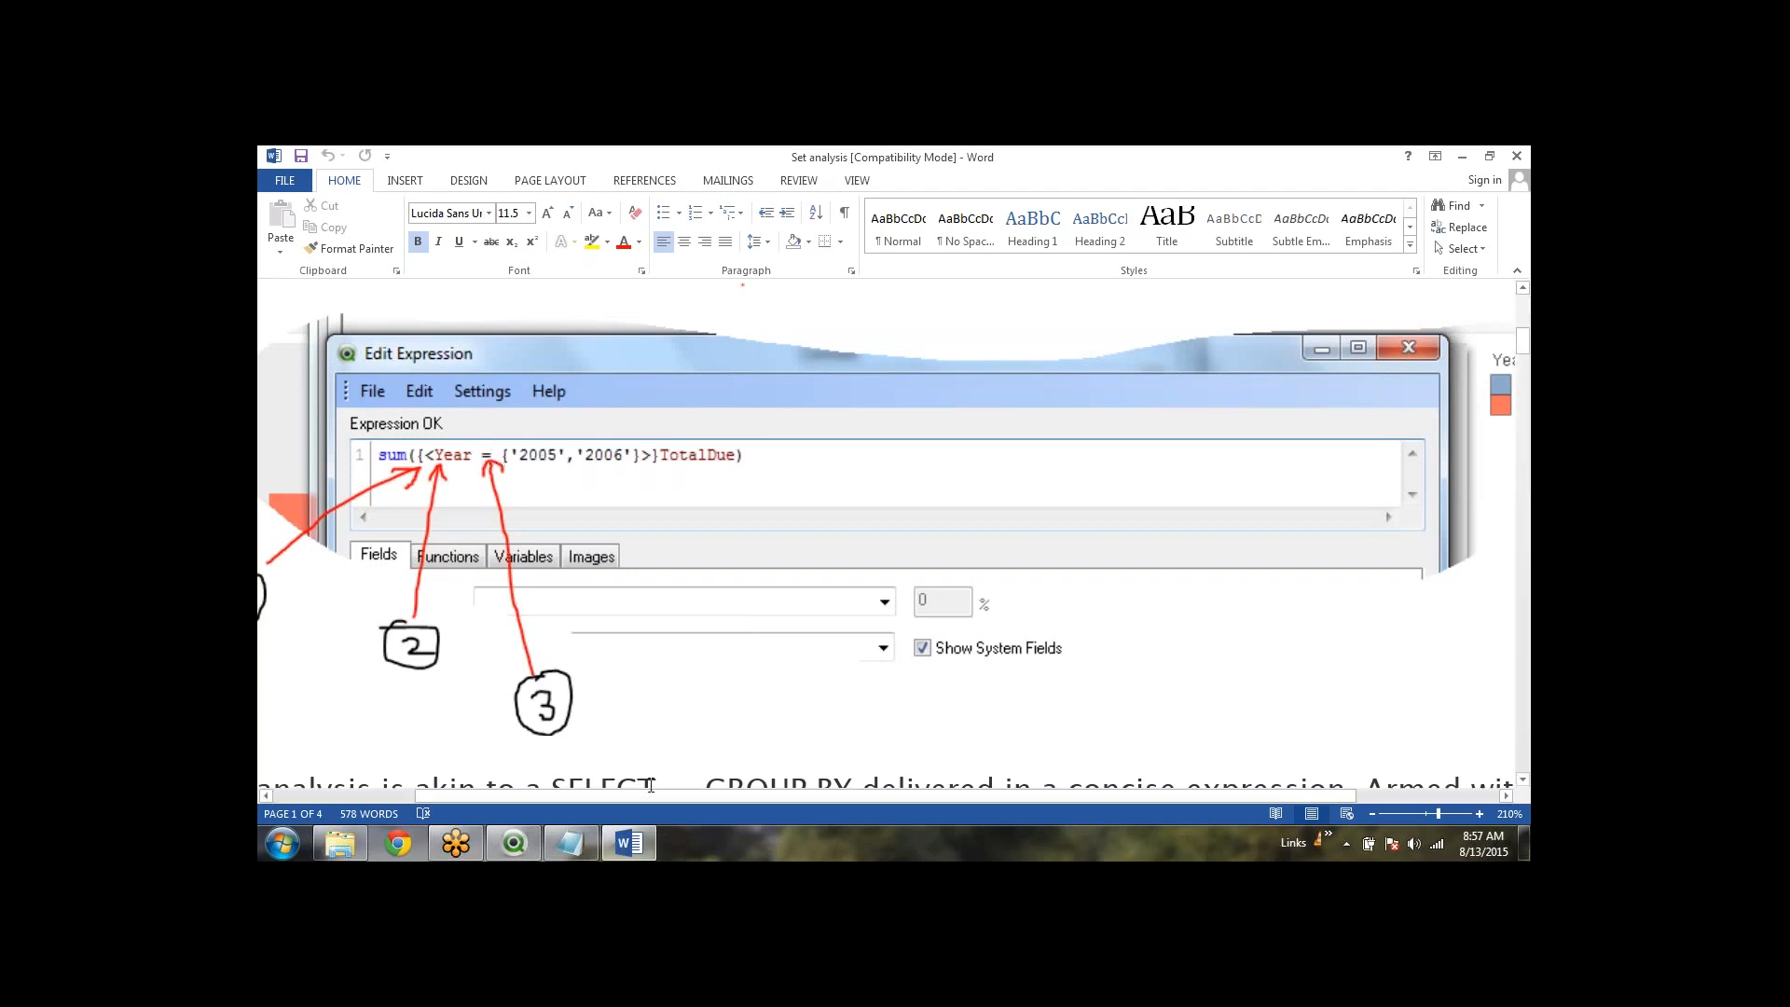
{"action": "left_click_drag", "start_coordinate": [649, 796], "coordinate": [580, 810]}
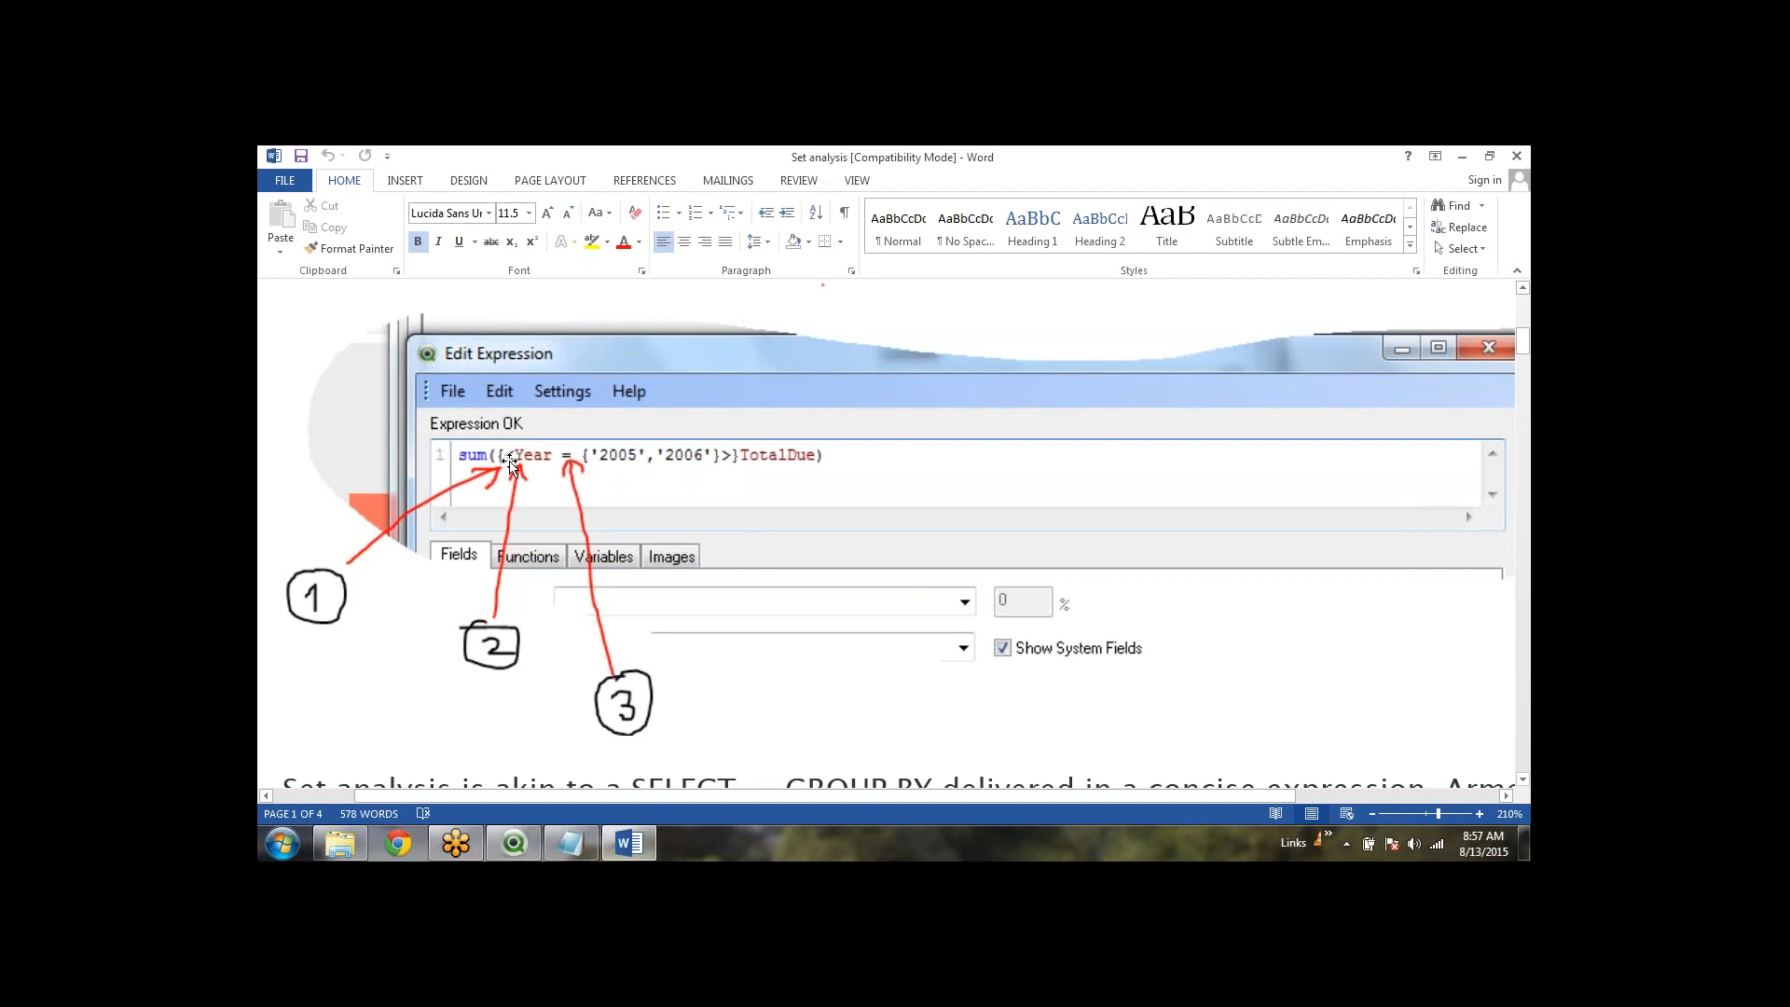
Step: Match the < > modifier and = operator items against the annotated Year expression, and switch back to QlikView's expression editor
{"action": "scroll", "coordinate": [511, 466], "scroll_direction": "up", "scroll_amount": 5}
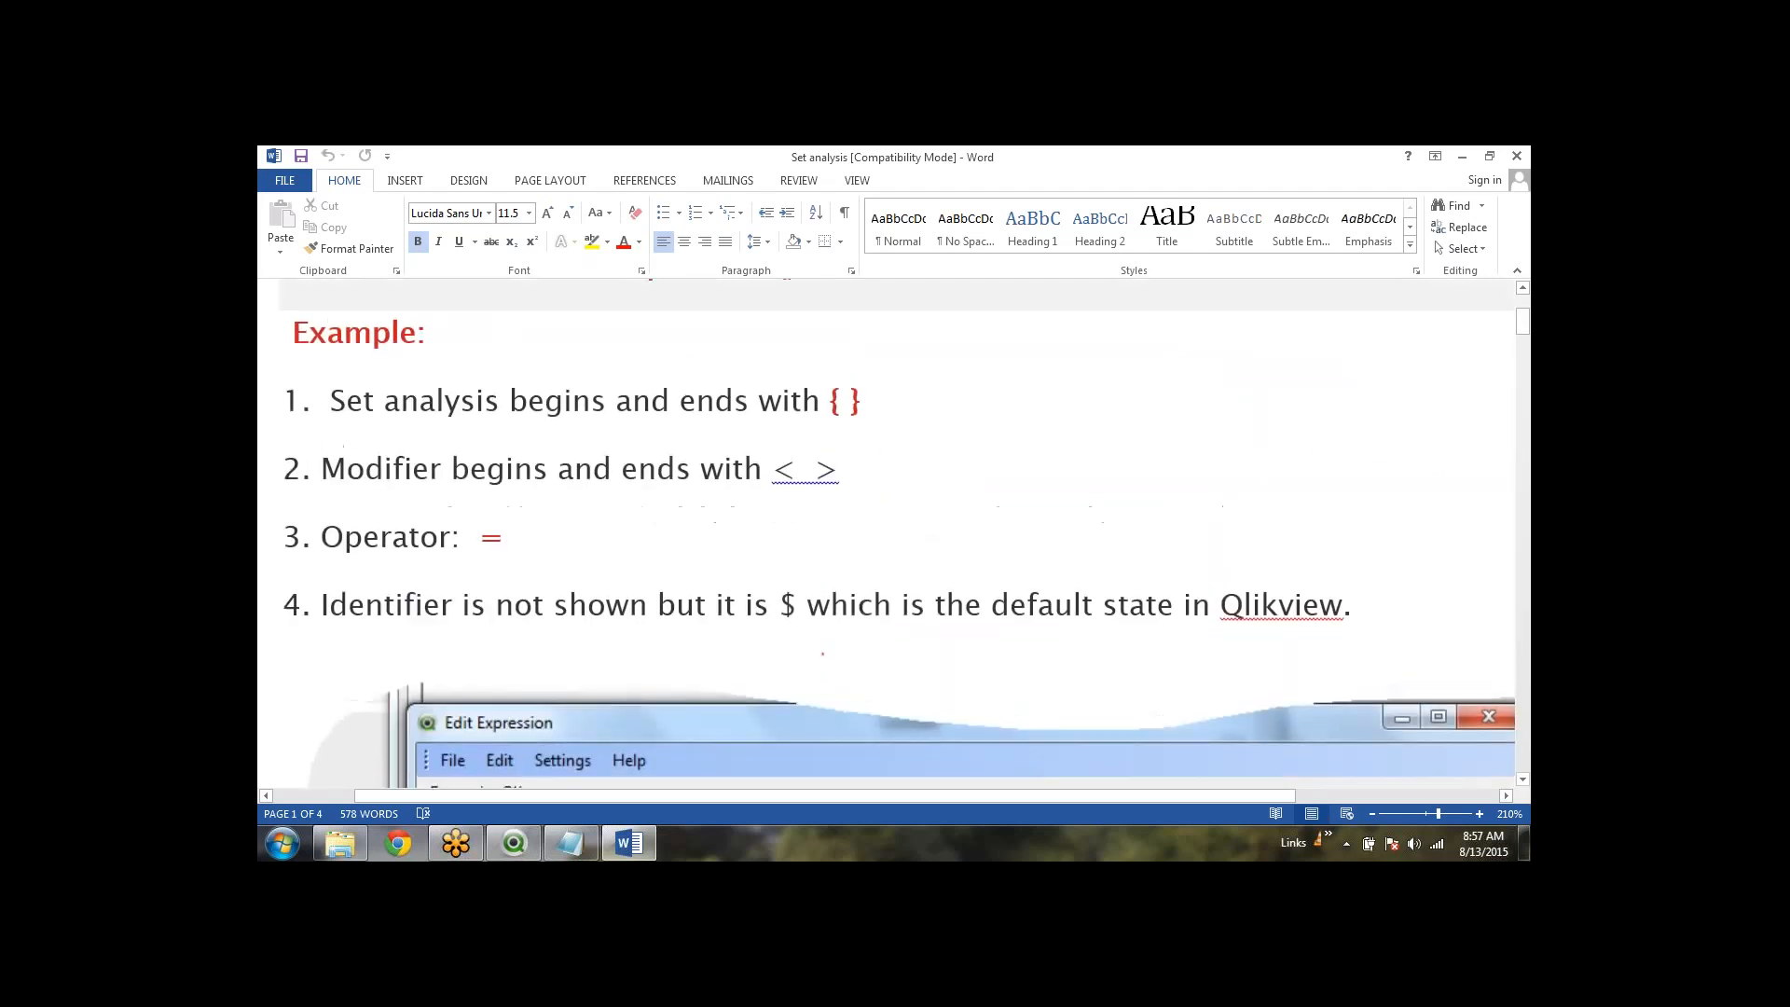
{"action": "left_click_drag", "start_coordinate": [772, 473], "coordinate": [846, 493]}
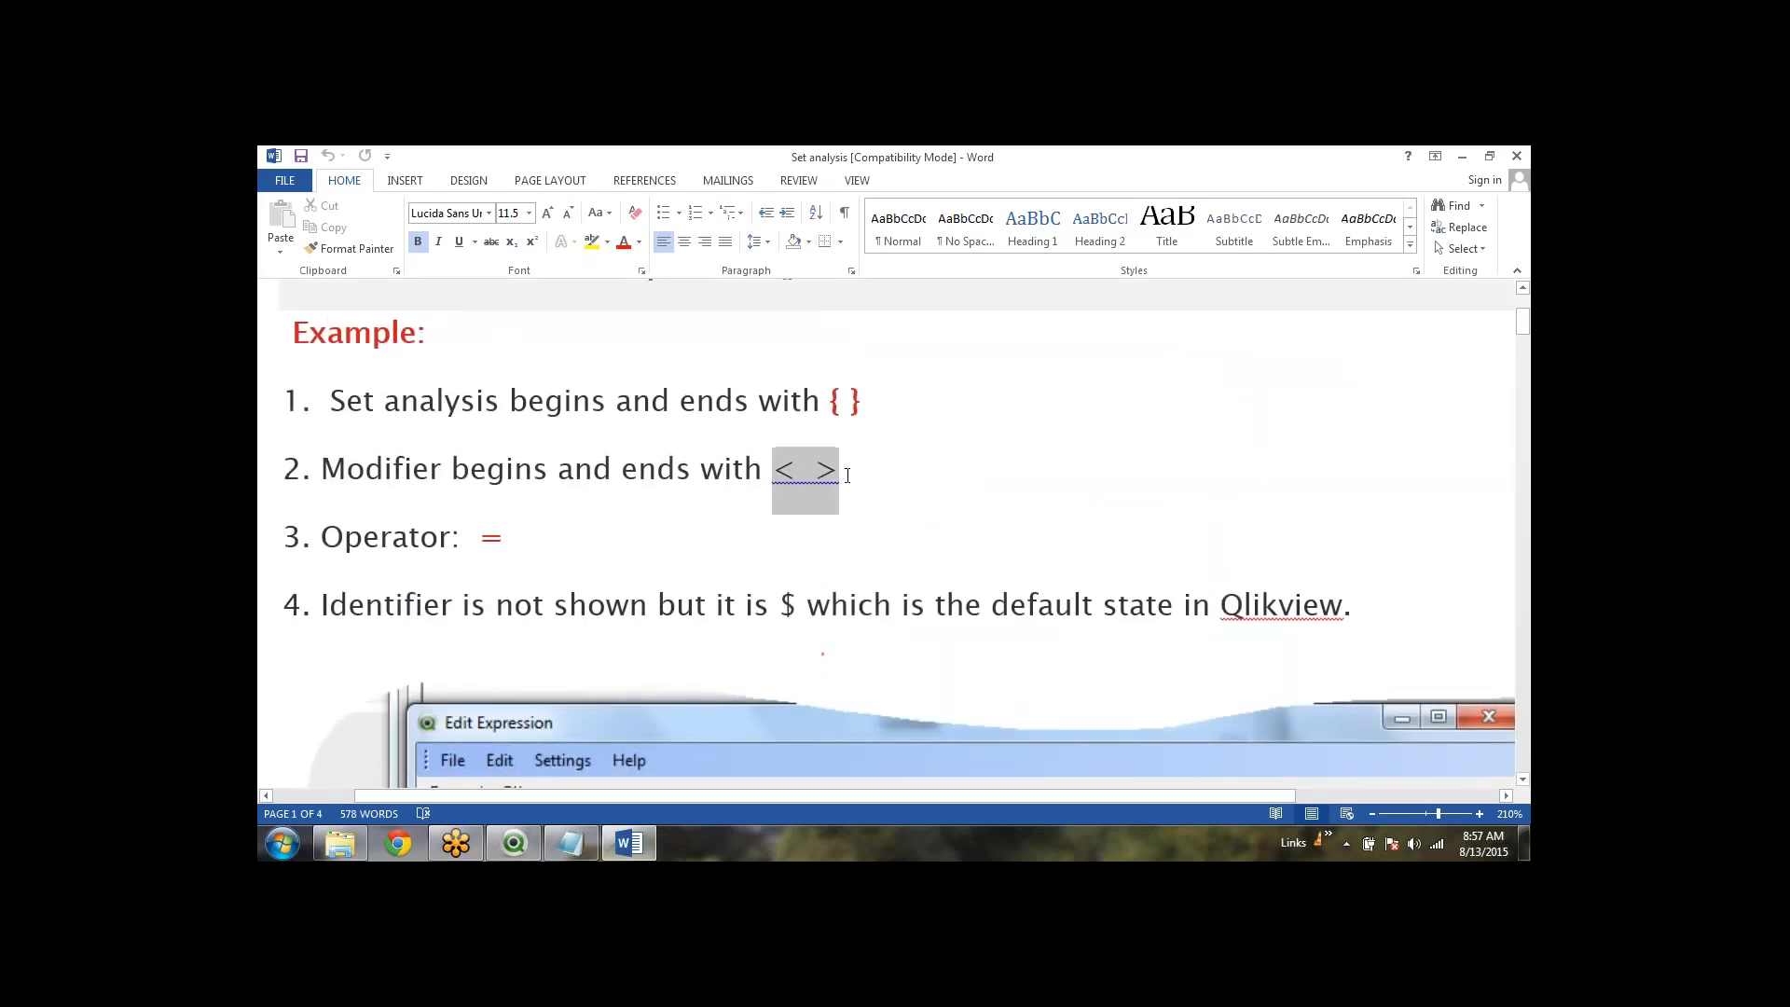
{"action": "left_click", "coordinate": [659, 548]}
{"action": "scroll", "coordinate": [659, 547], "scroll_direction": "down", "scroll_amount": 3}
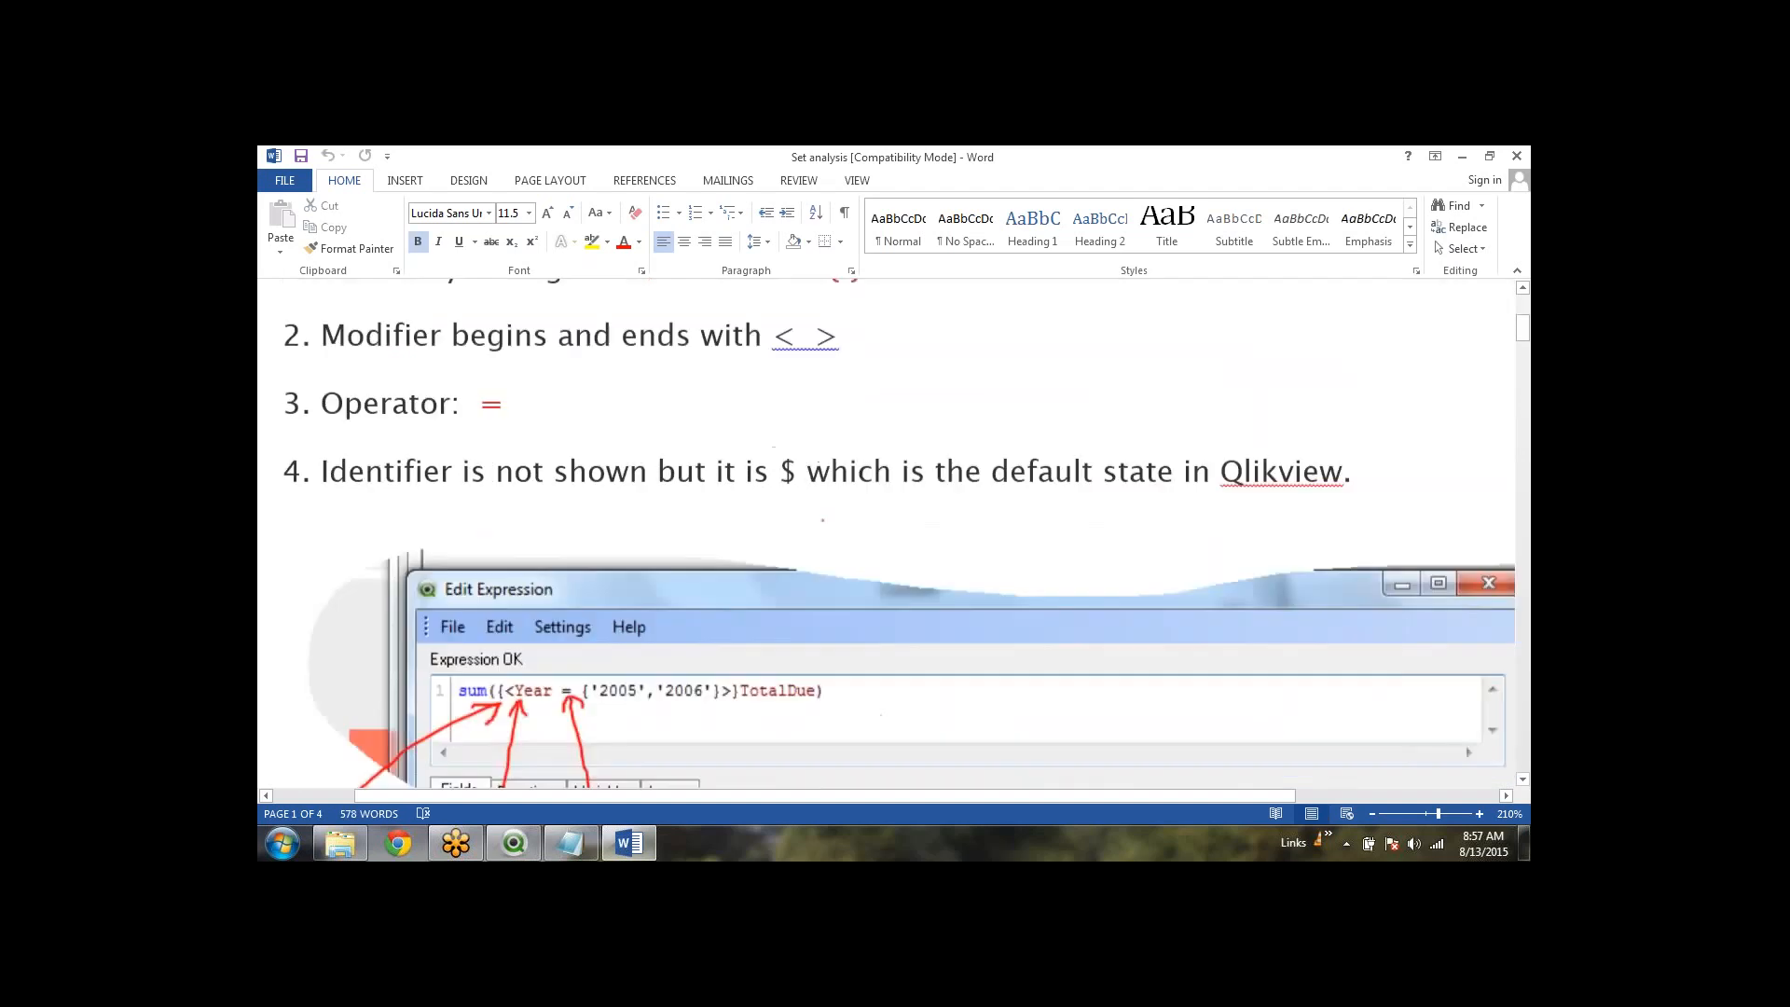
{"action": "scroll", "coordinate": [567, 373], "scroll_direction": "down", "scroll_amount": 4}
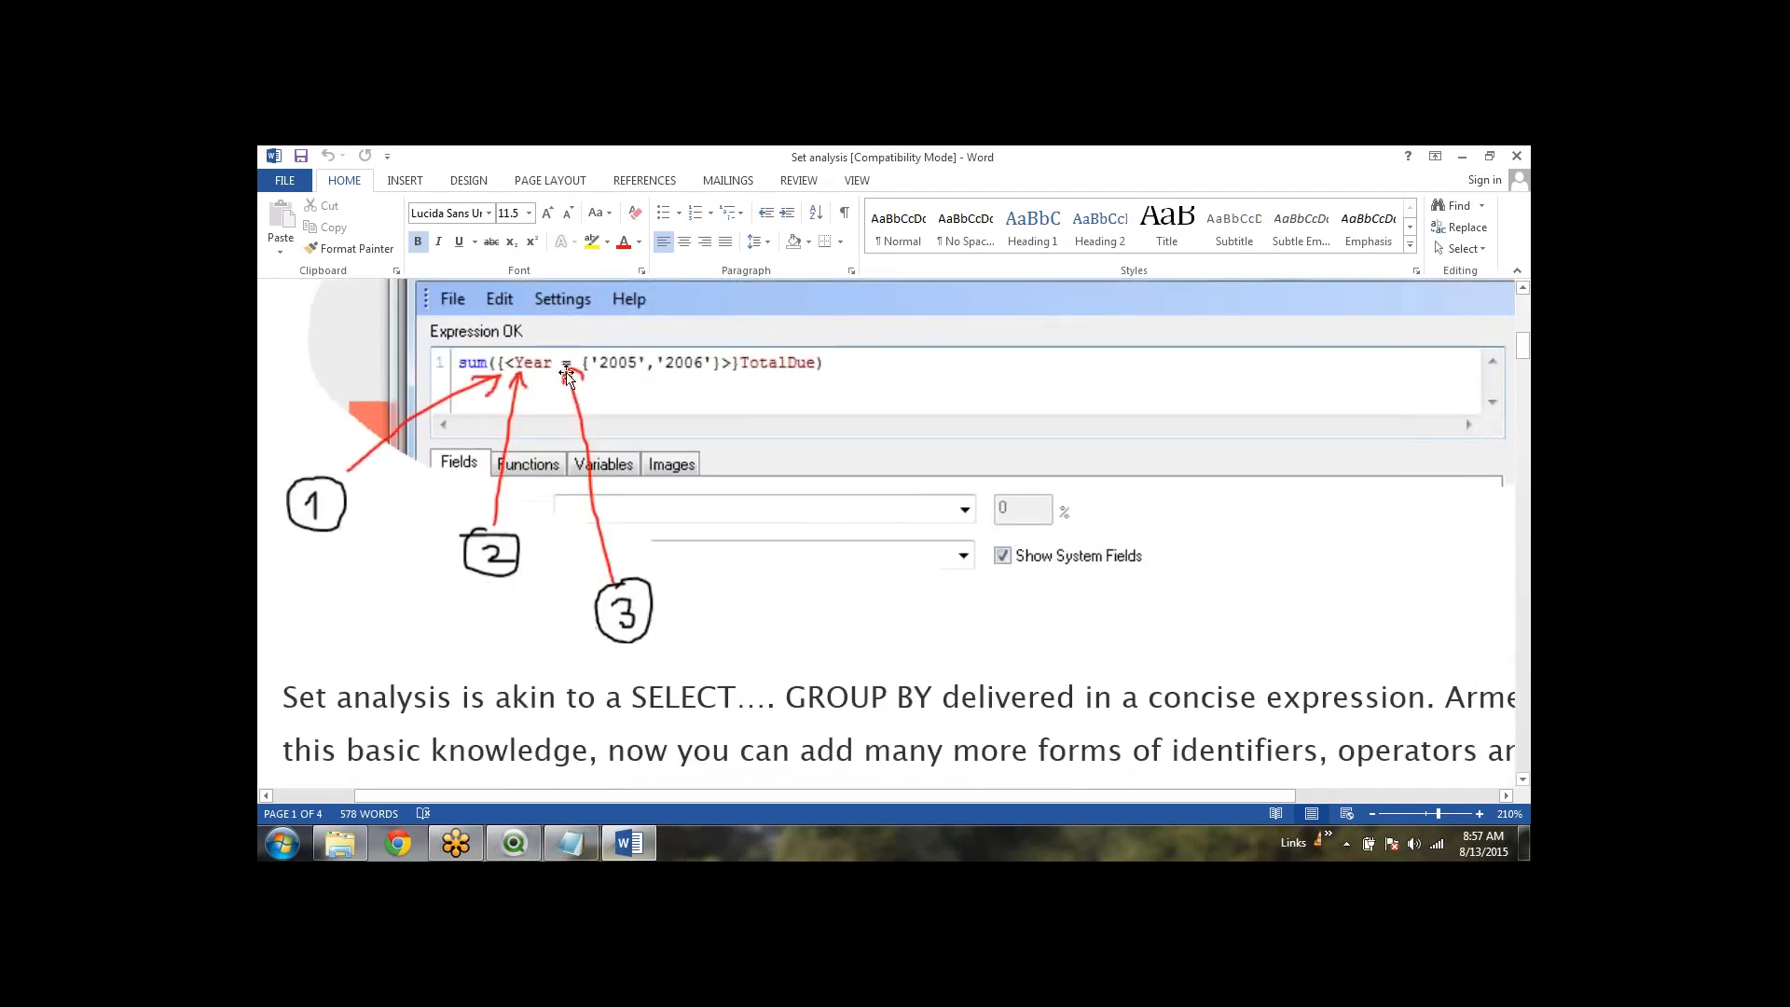
{"action": "scroll", "coordinate": [602, 558], "scroll_direction": "up", "scroll_amount": 3}
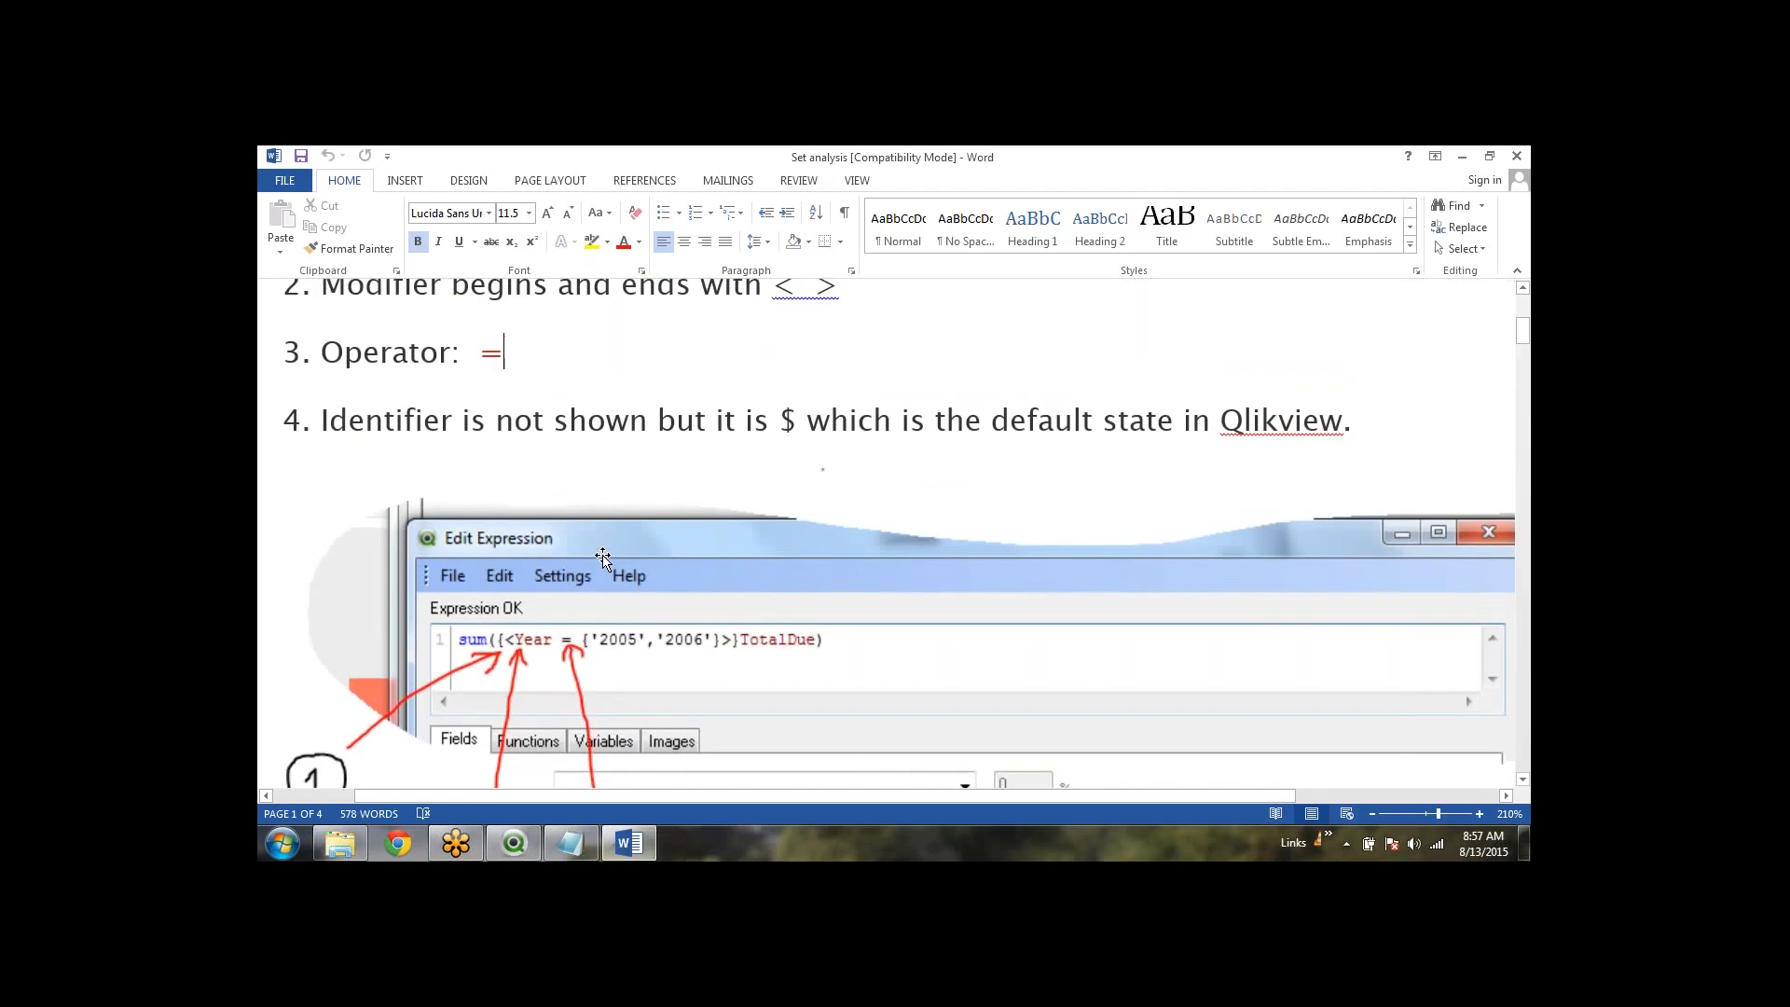
{"action": "scroll", "coordinate": [602, 558], "scroll_direction": "down", "scroll_amount": 2}
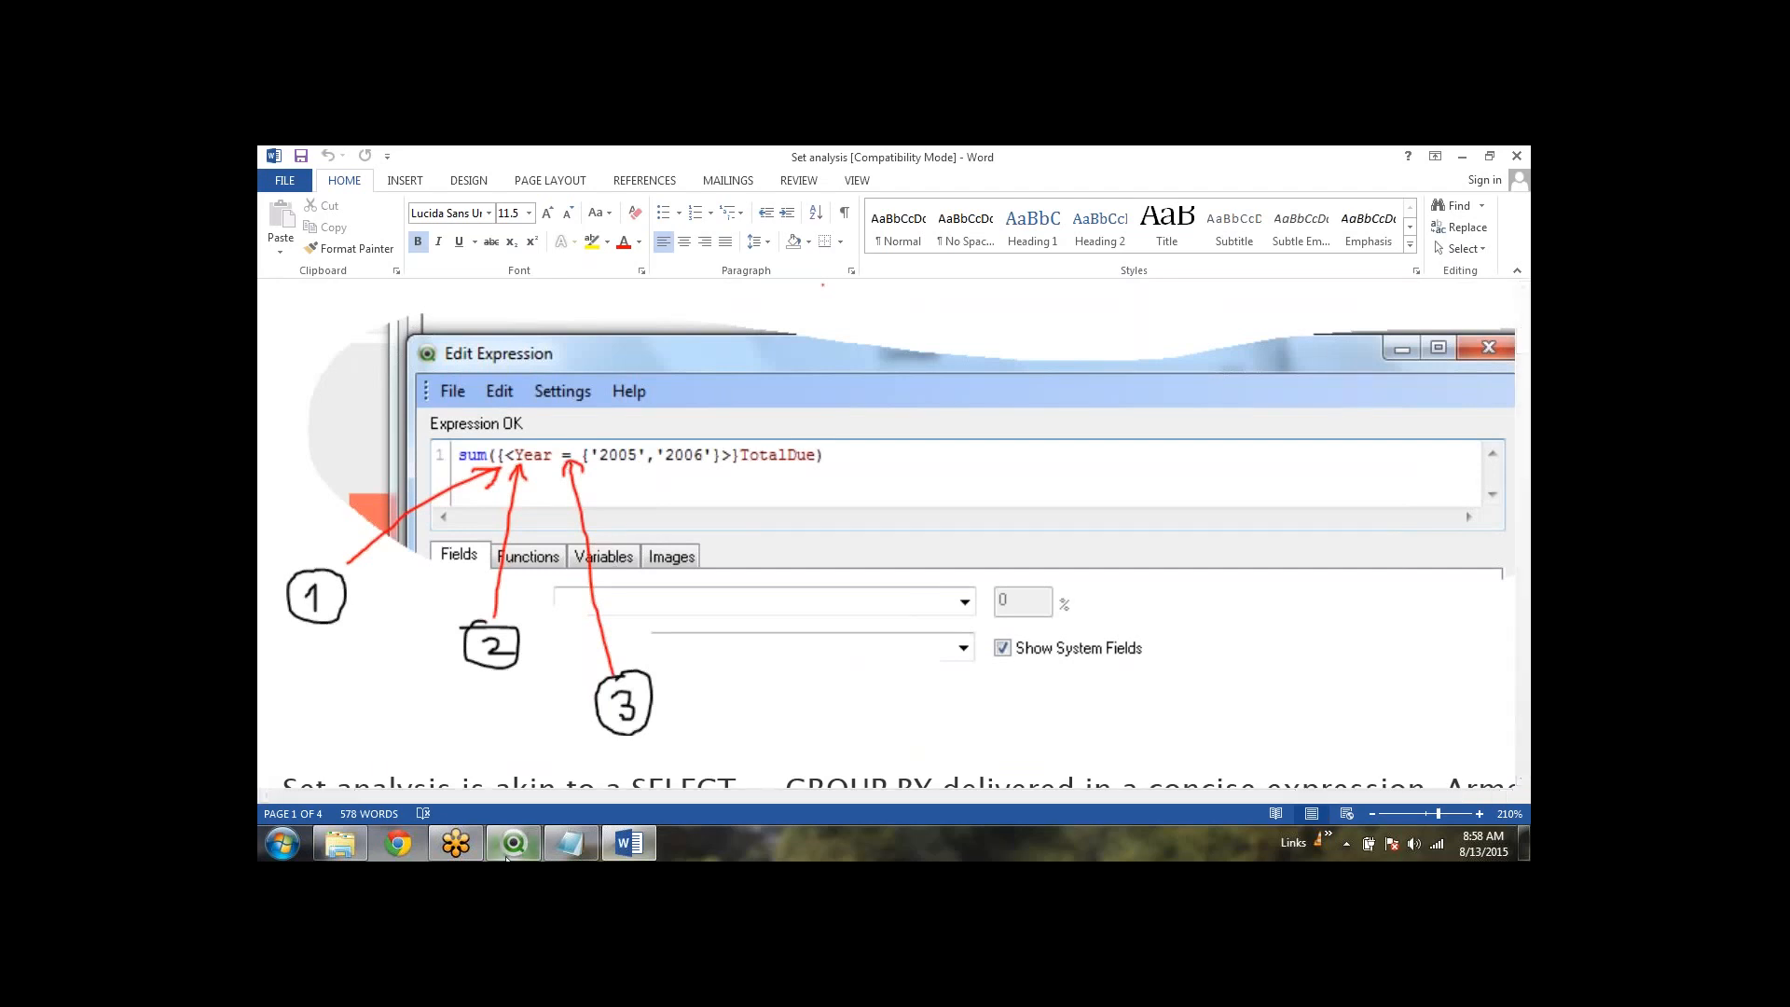
{"action": "left_click", "coordinate": [513, 844]}
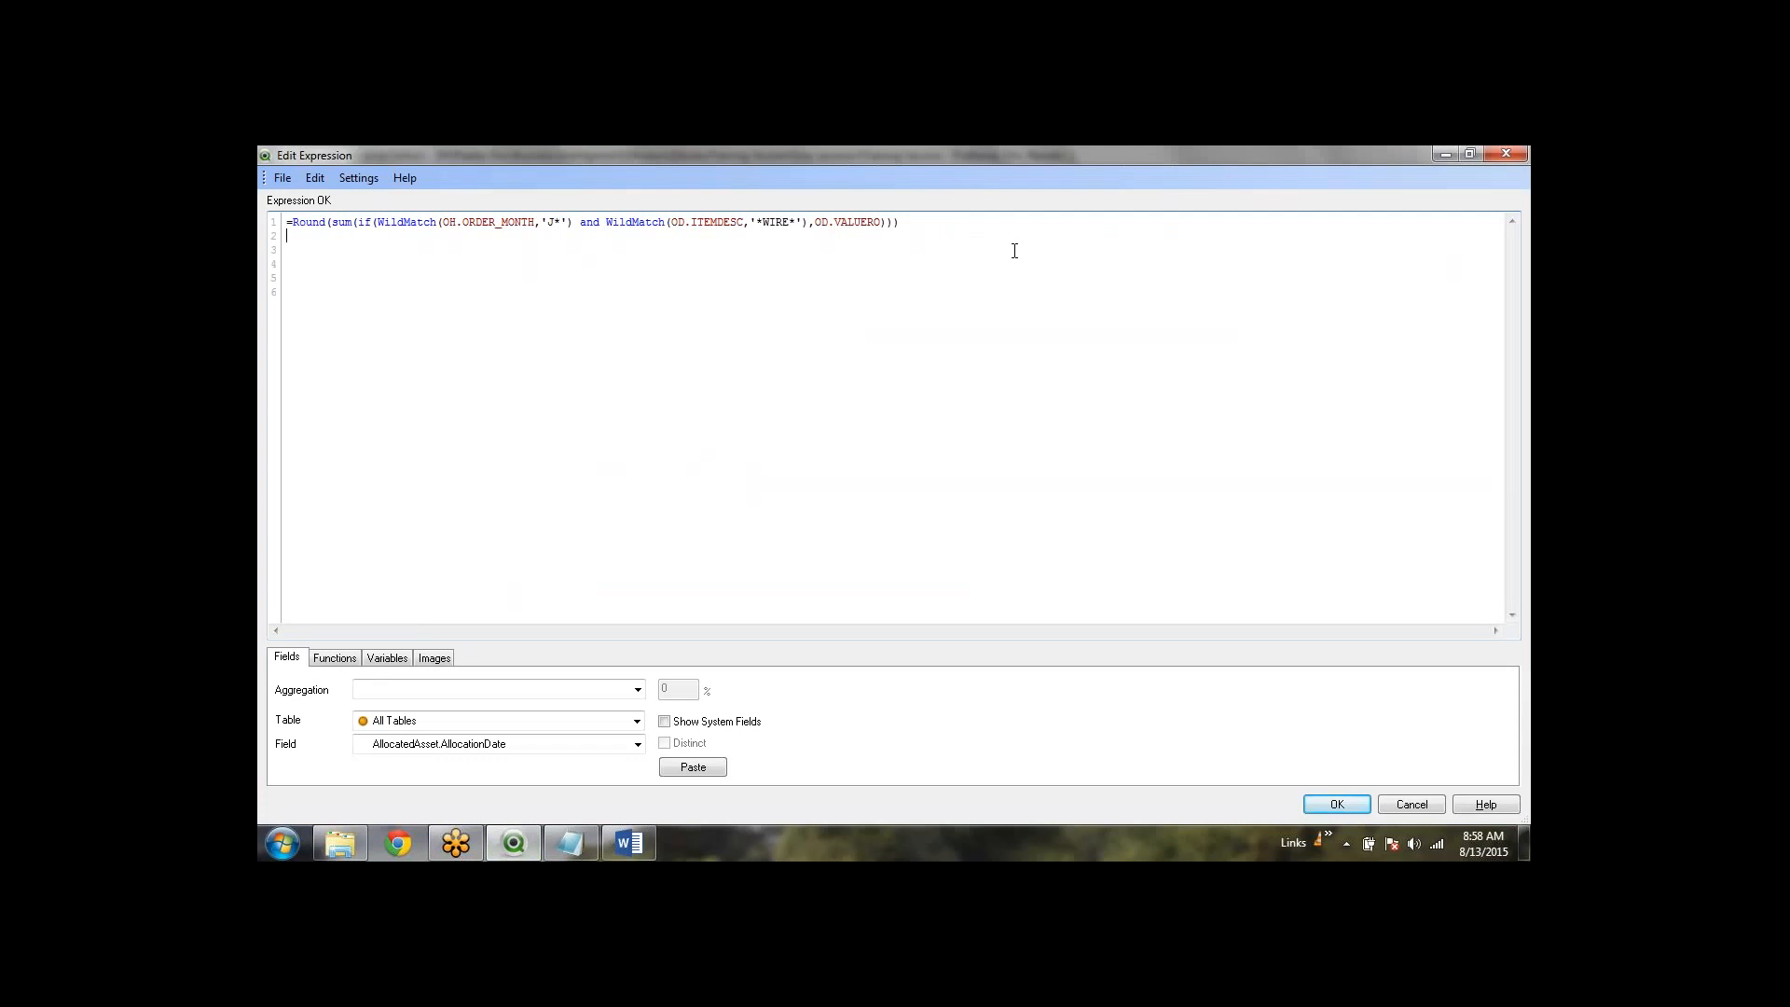
Step: Try commenting out the single-line Round(sum(if(WildMatch...))) expression with // and remove the comment marks
{"action": "key", "text": "ctrl+a"}
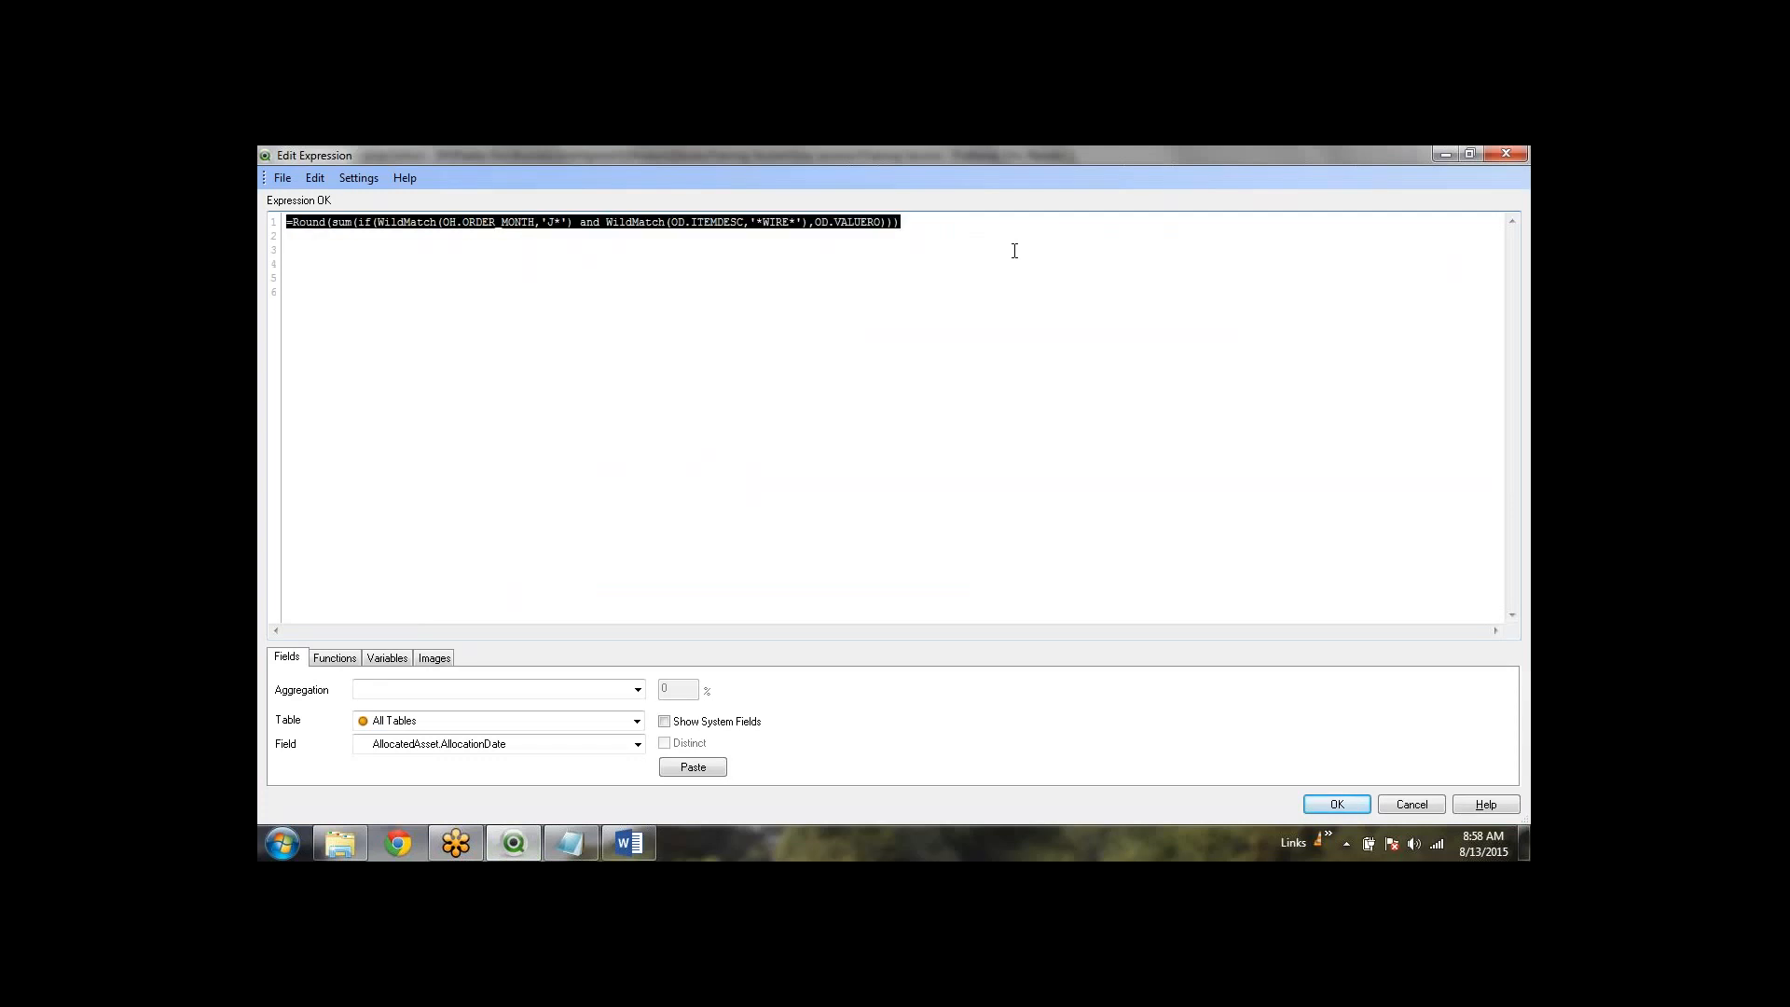
{"action": "left_click", "coordinate": [1014, 251]}
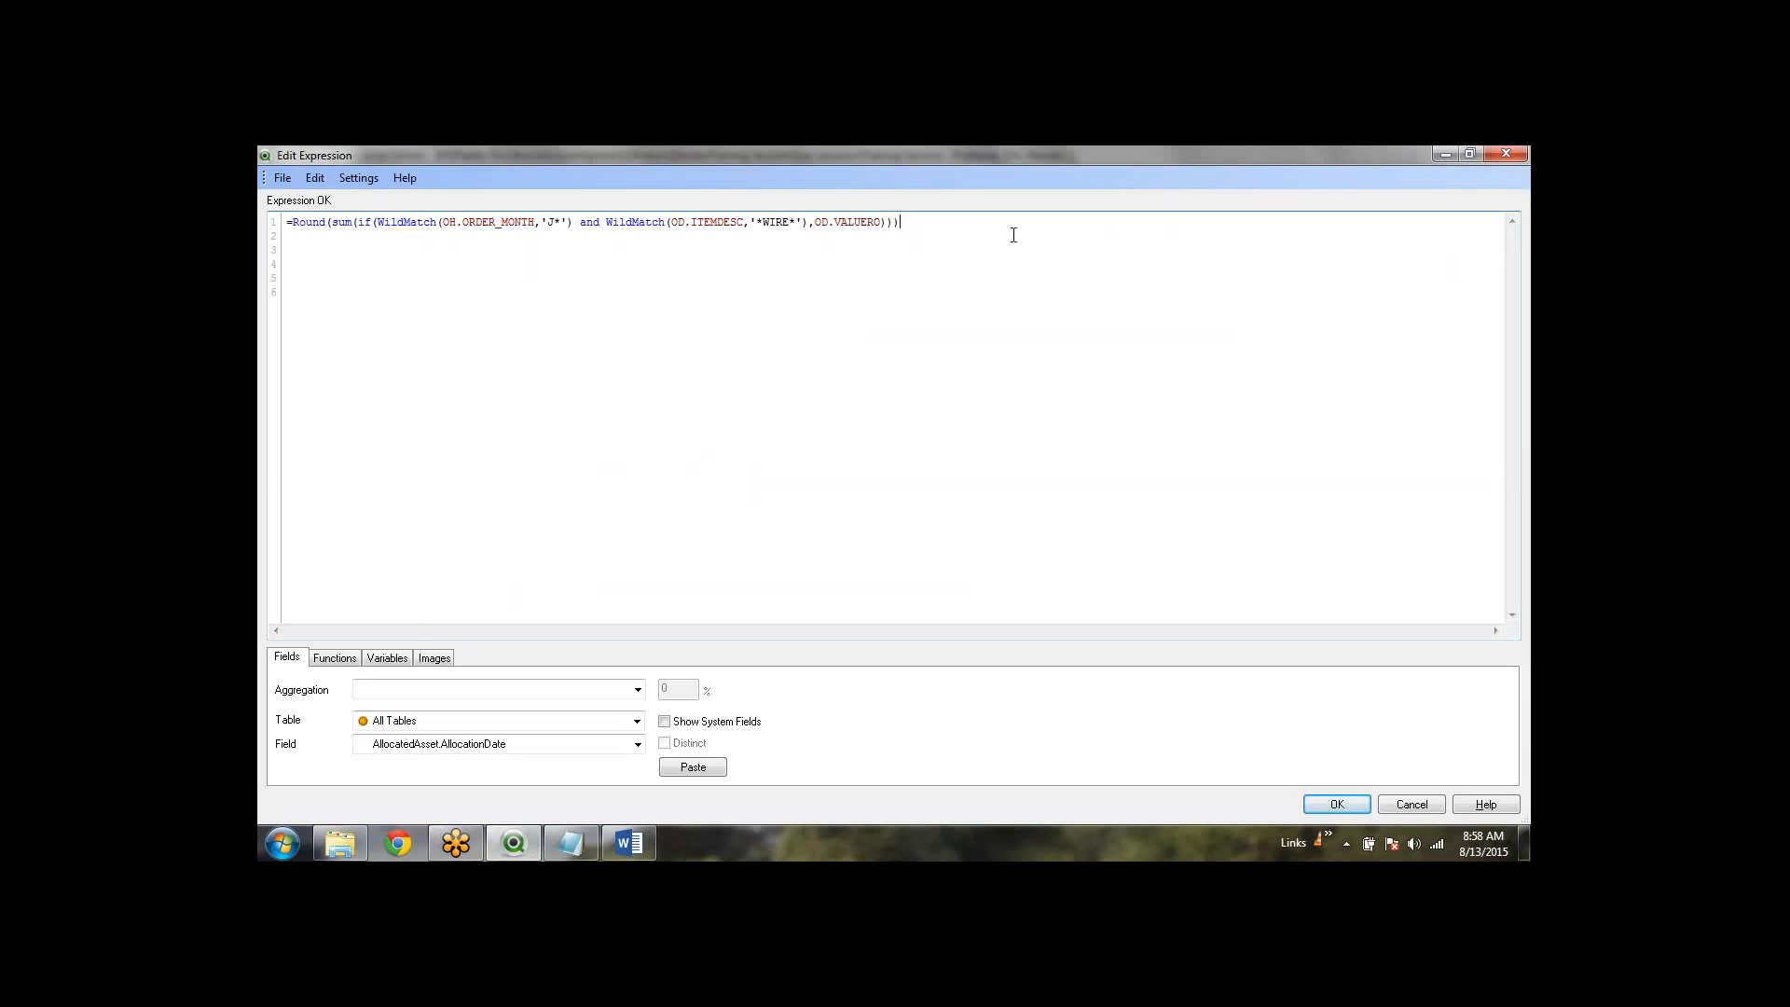
{"action": "left_click_drag", "start_coordinate": [373, 233], "coordinate": [290, 221]}
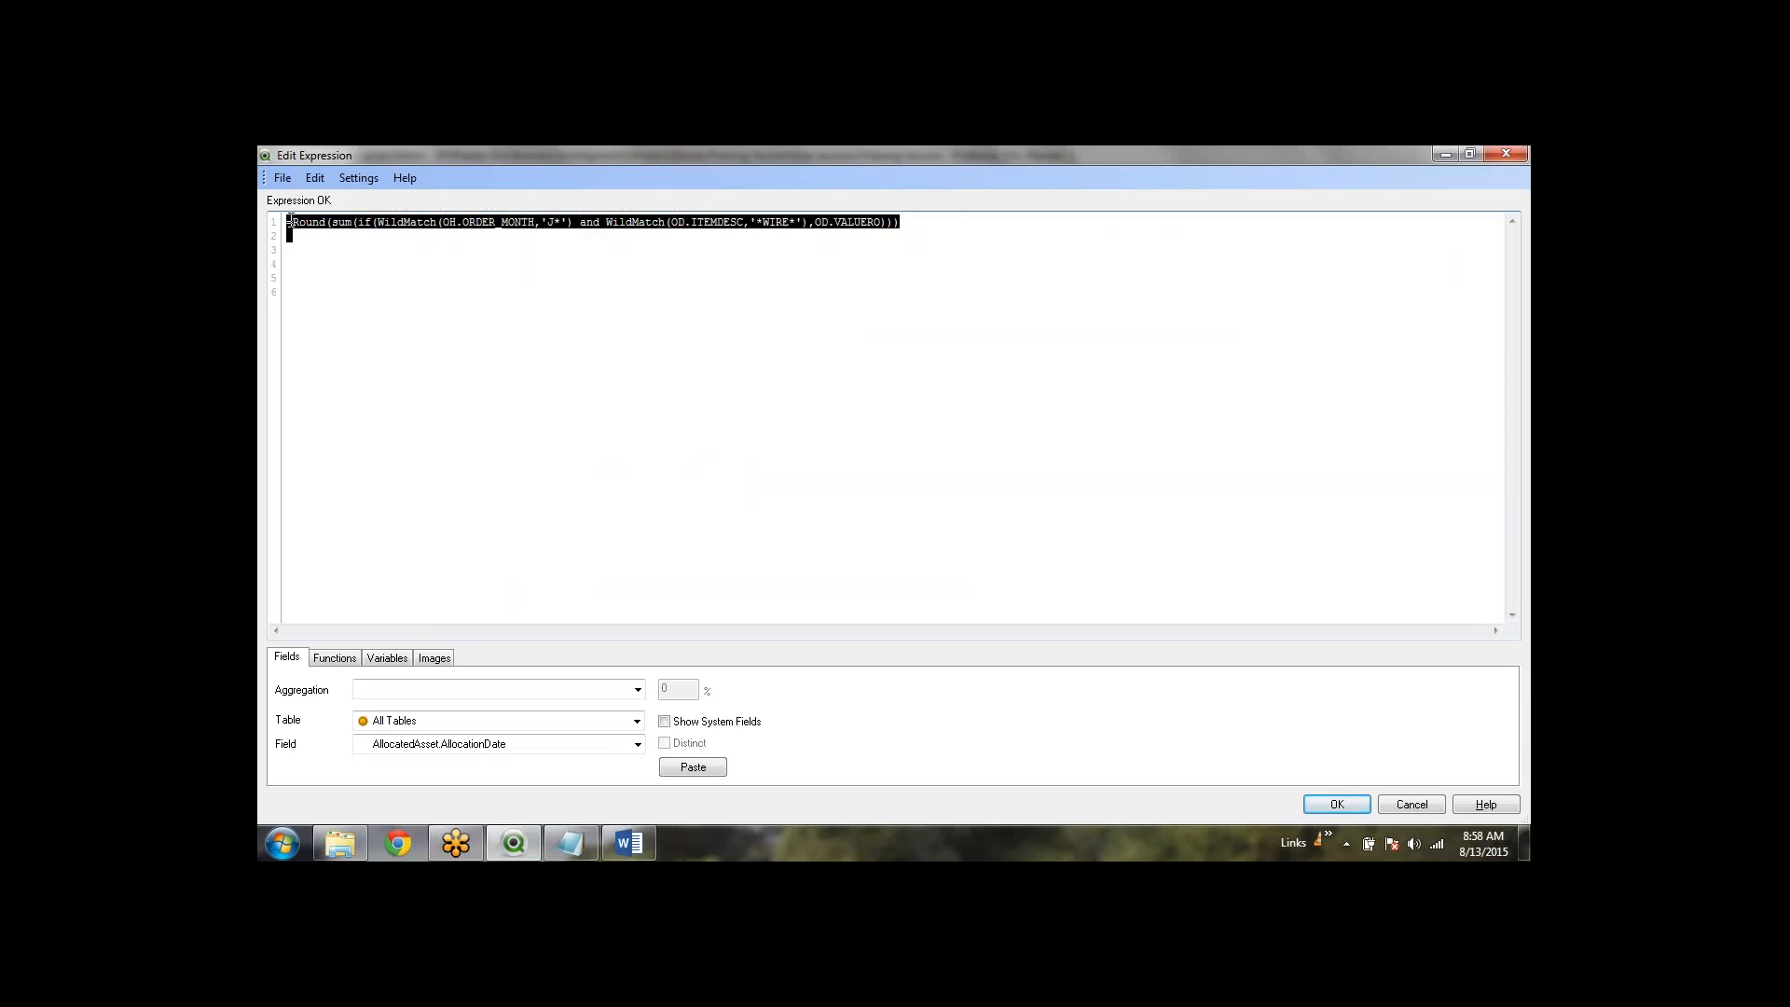
{"action": "left_click", "coordinate": [523, 343]}
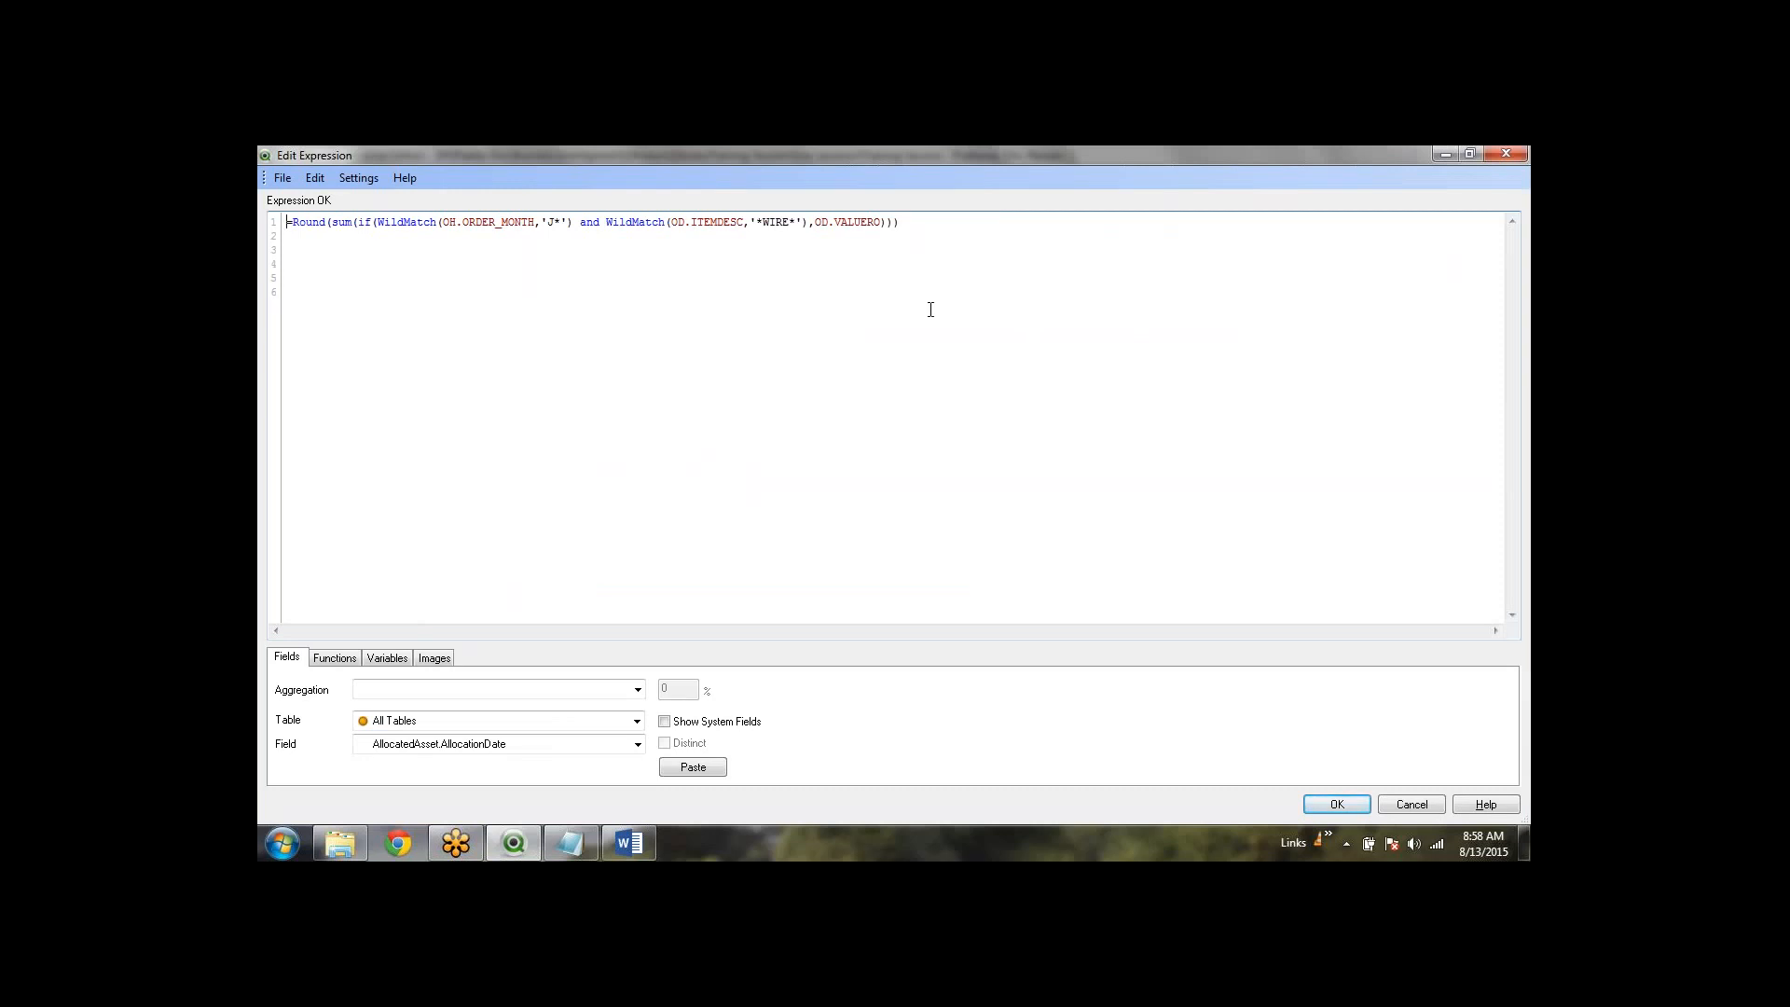
{"action": "type", "text": "//"}
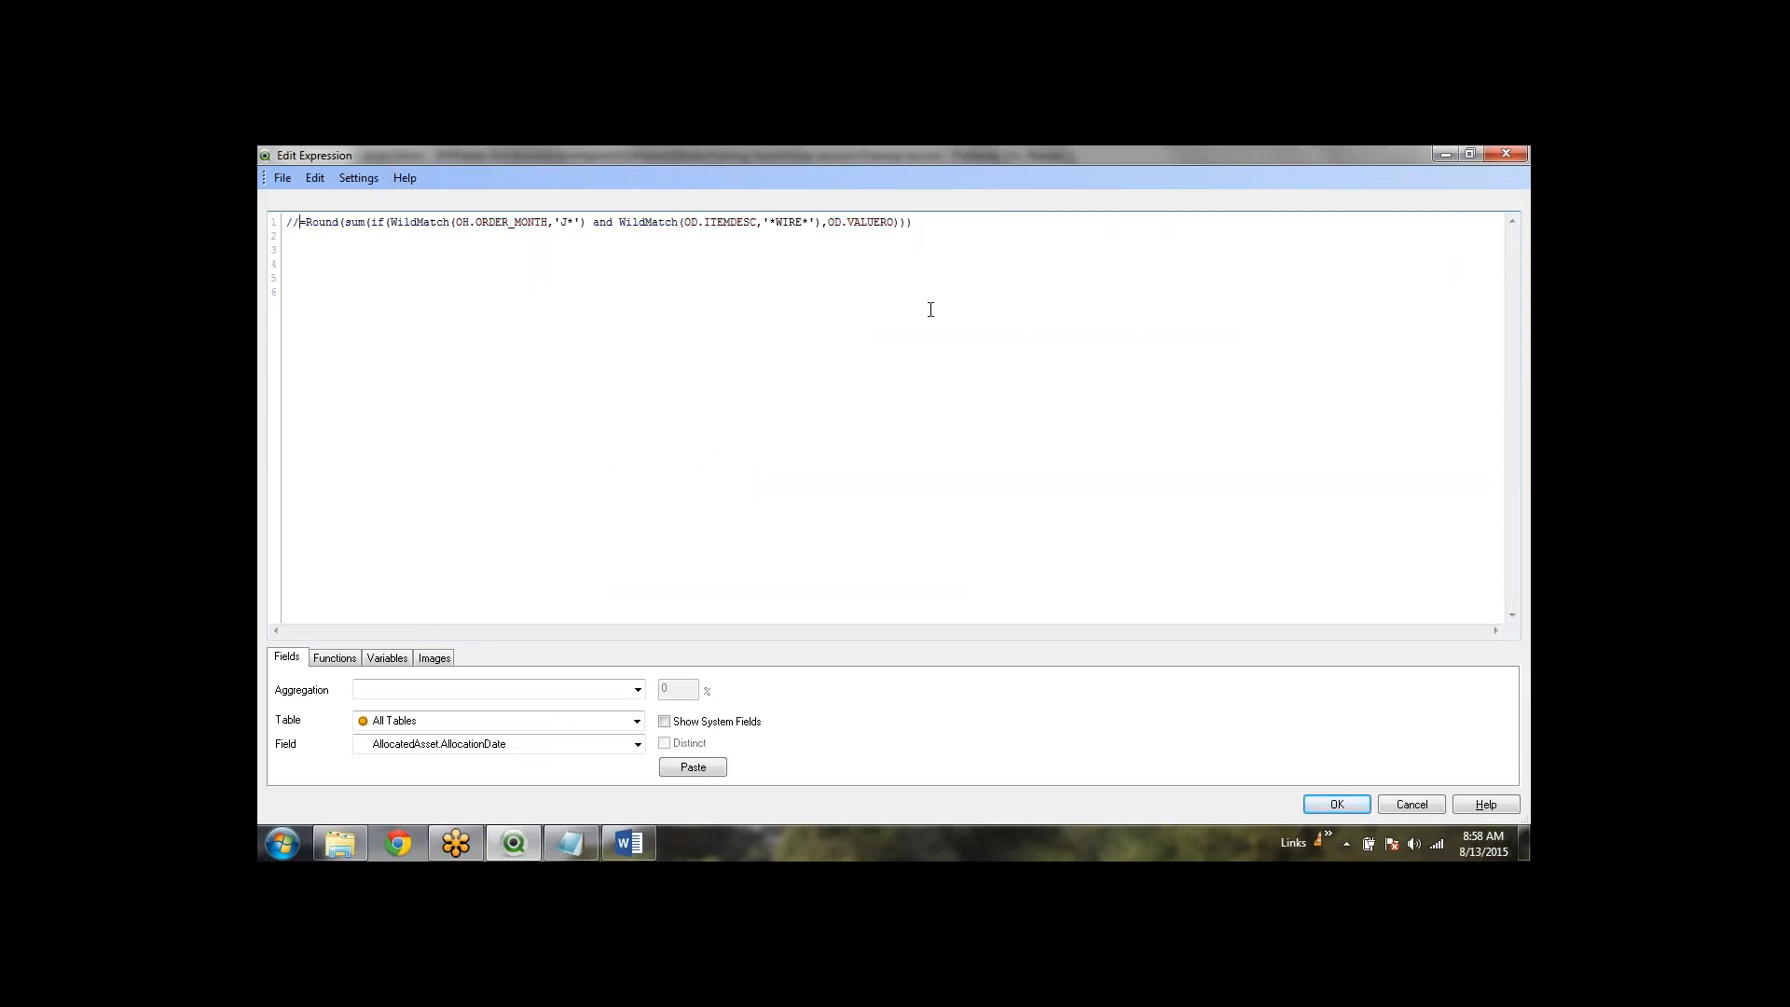
{"action": "key", "text": "BackSpace"}
{"action": "key", "text": "BackSpace"}
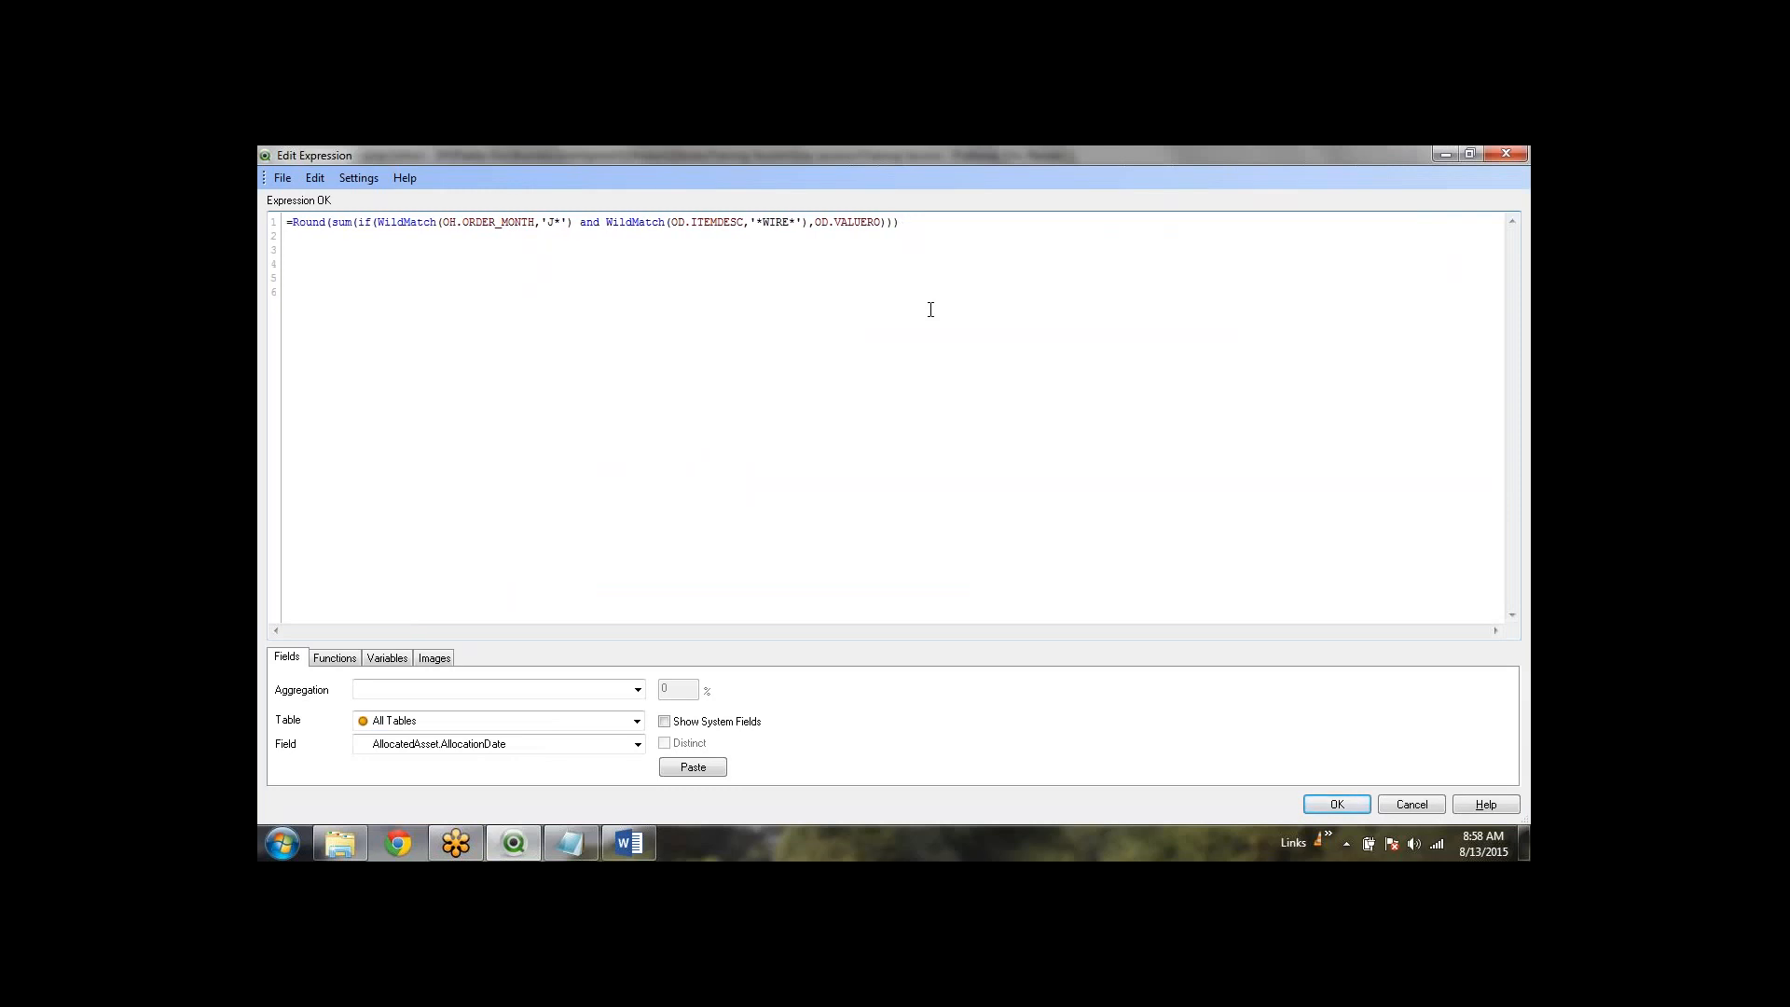
Step: Discard the changes in the expression editor and close the text object's properties
{"action": "left_click_drag", "start_coordinate": [941, 226], "coordinate": [285, 224]}
{"action": "left_click", "coordinate": [558, 344]}
{"action": "left_click", "coordinate": [1398, 807]}
{"action": "left_click", "coordinate": [909, 538]}
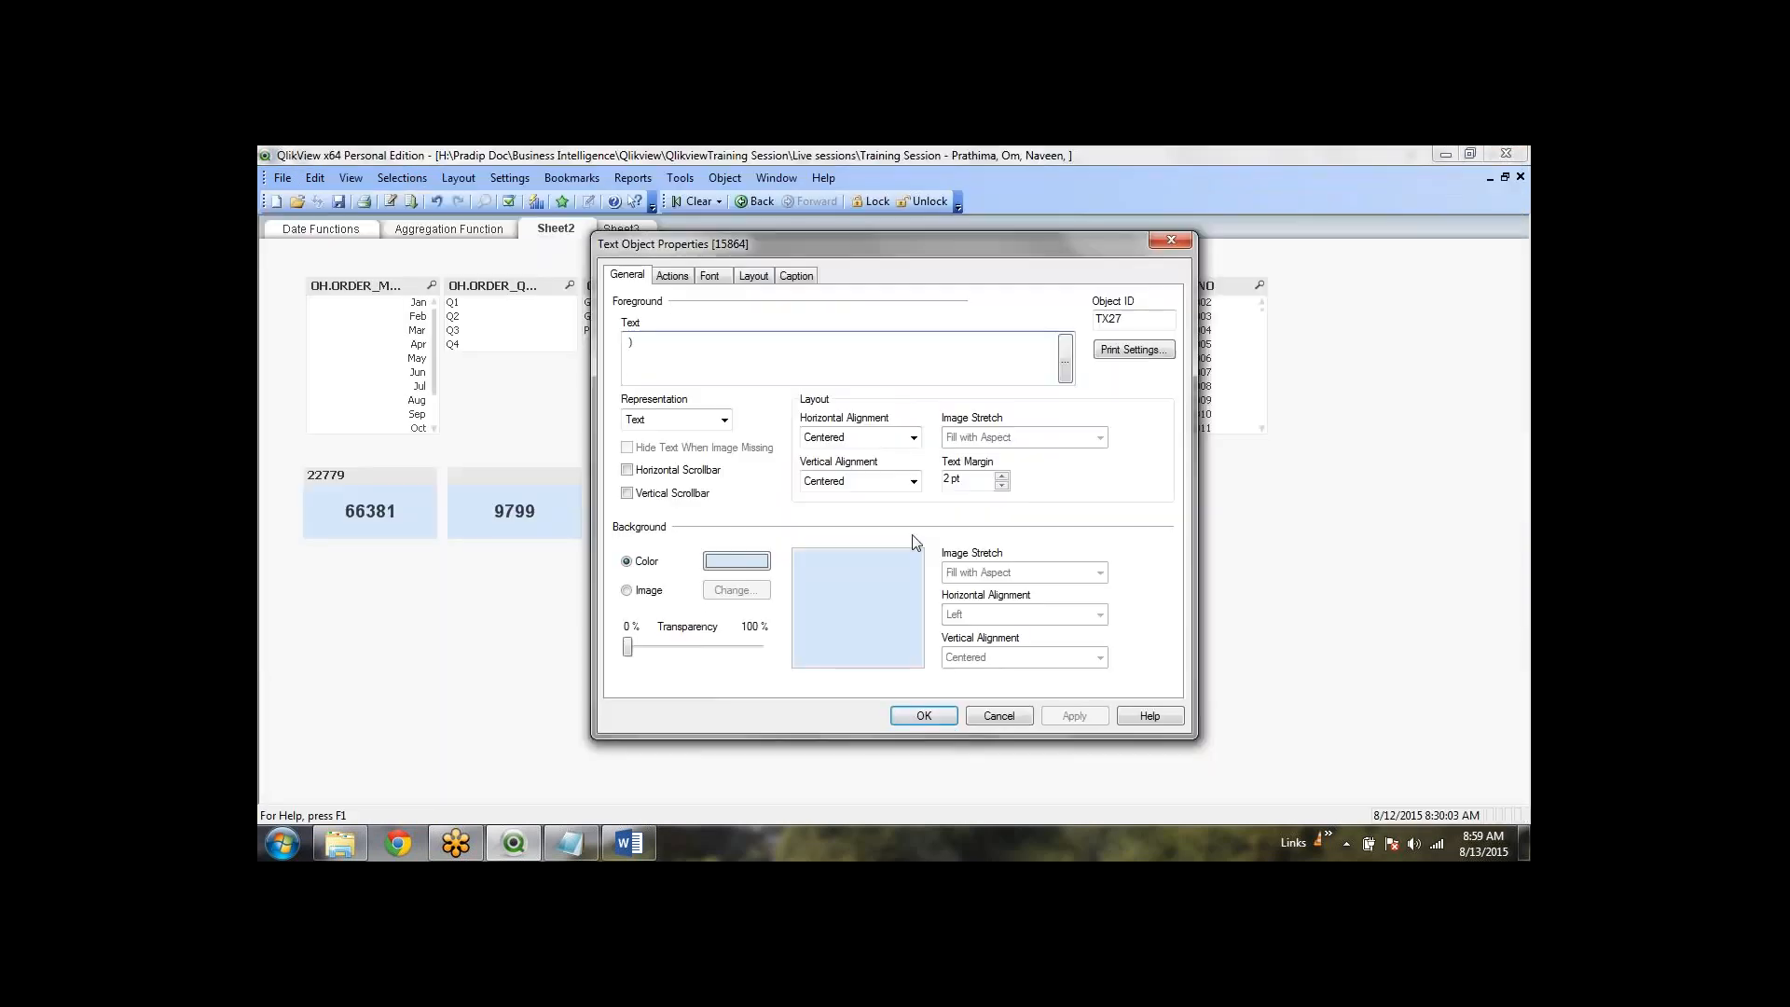
{"action": "left_click", "coordinate": [948, 718]}
{"action": "left_click", "coordinate": [1008, 681]}
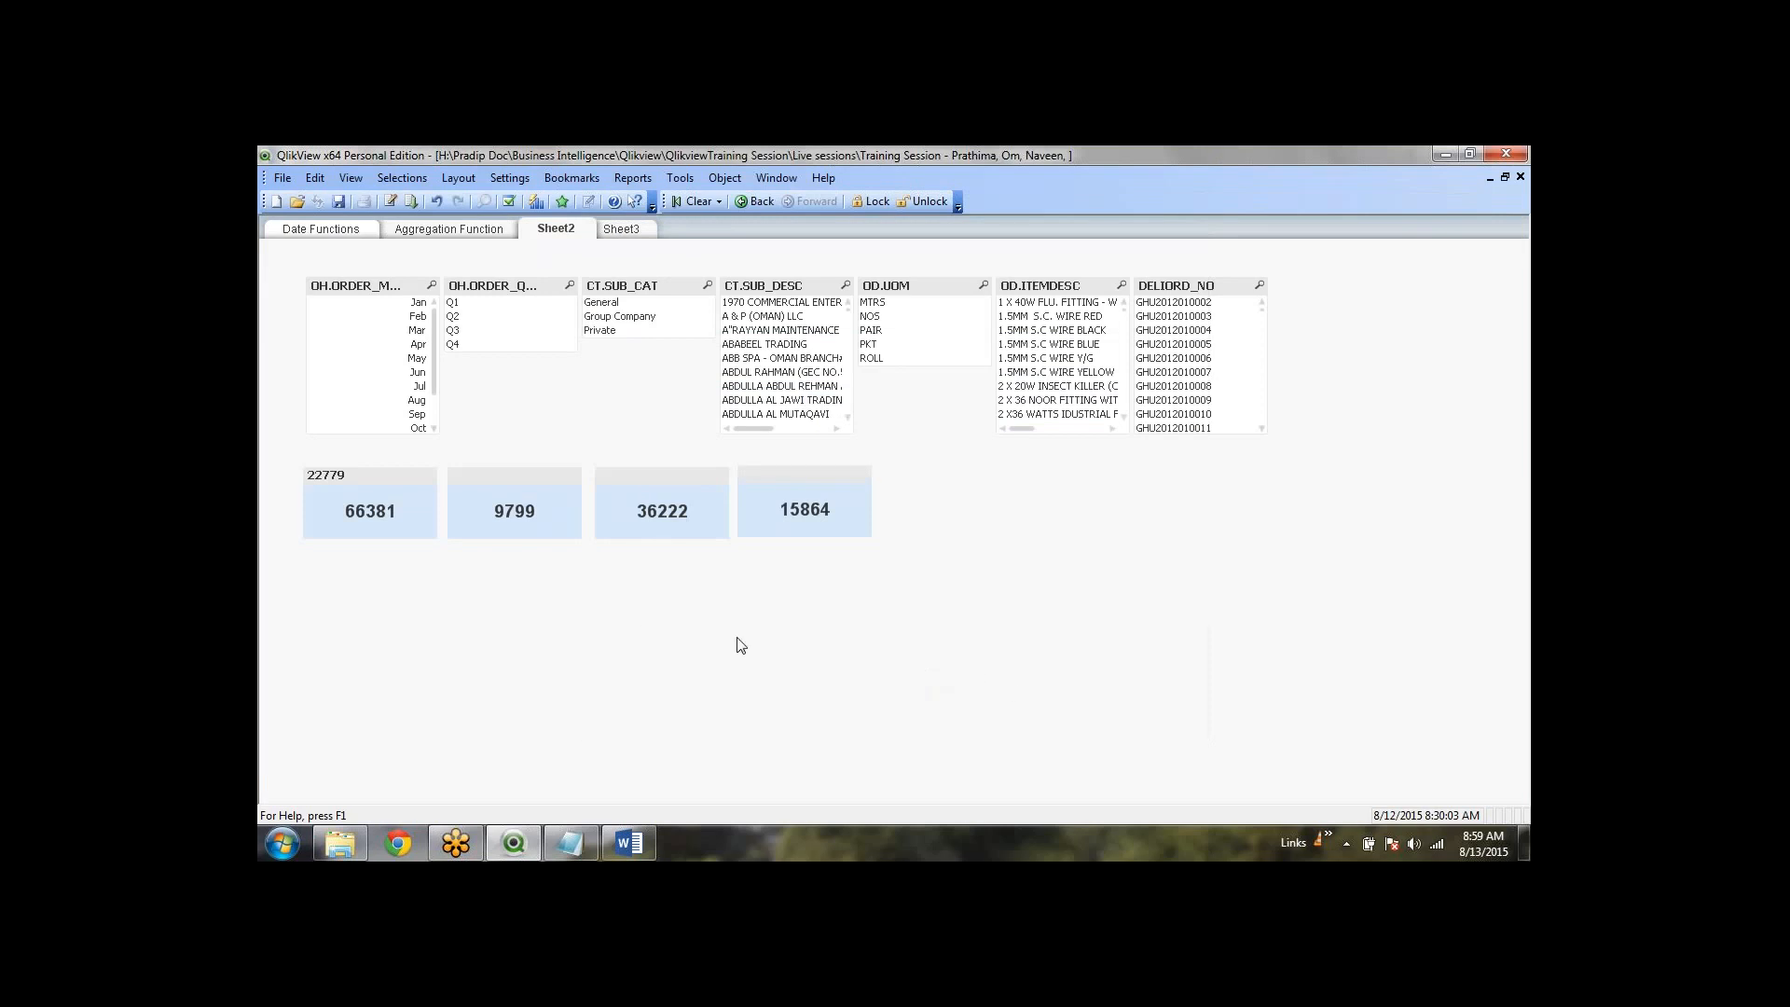
Step: Check the Round(sum(OD.VALUERO)) expression in the first text object's properties and close them
{"action": "left_click", "coordinate": [375, 496]}
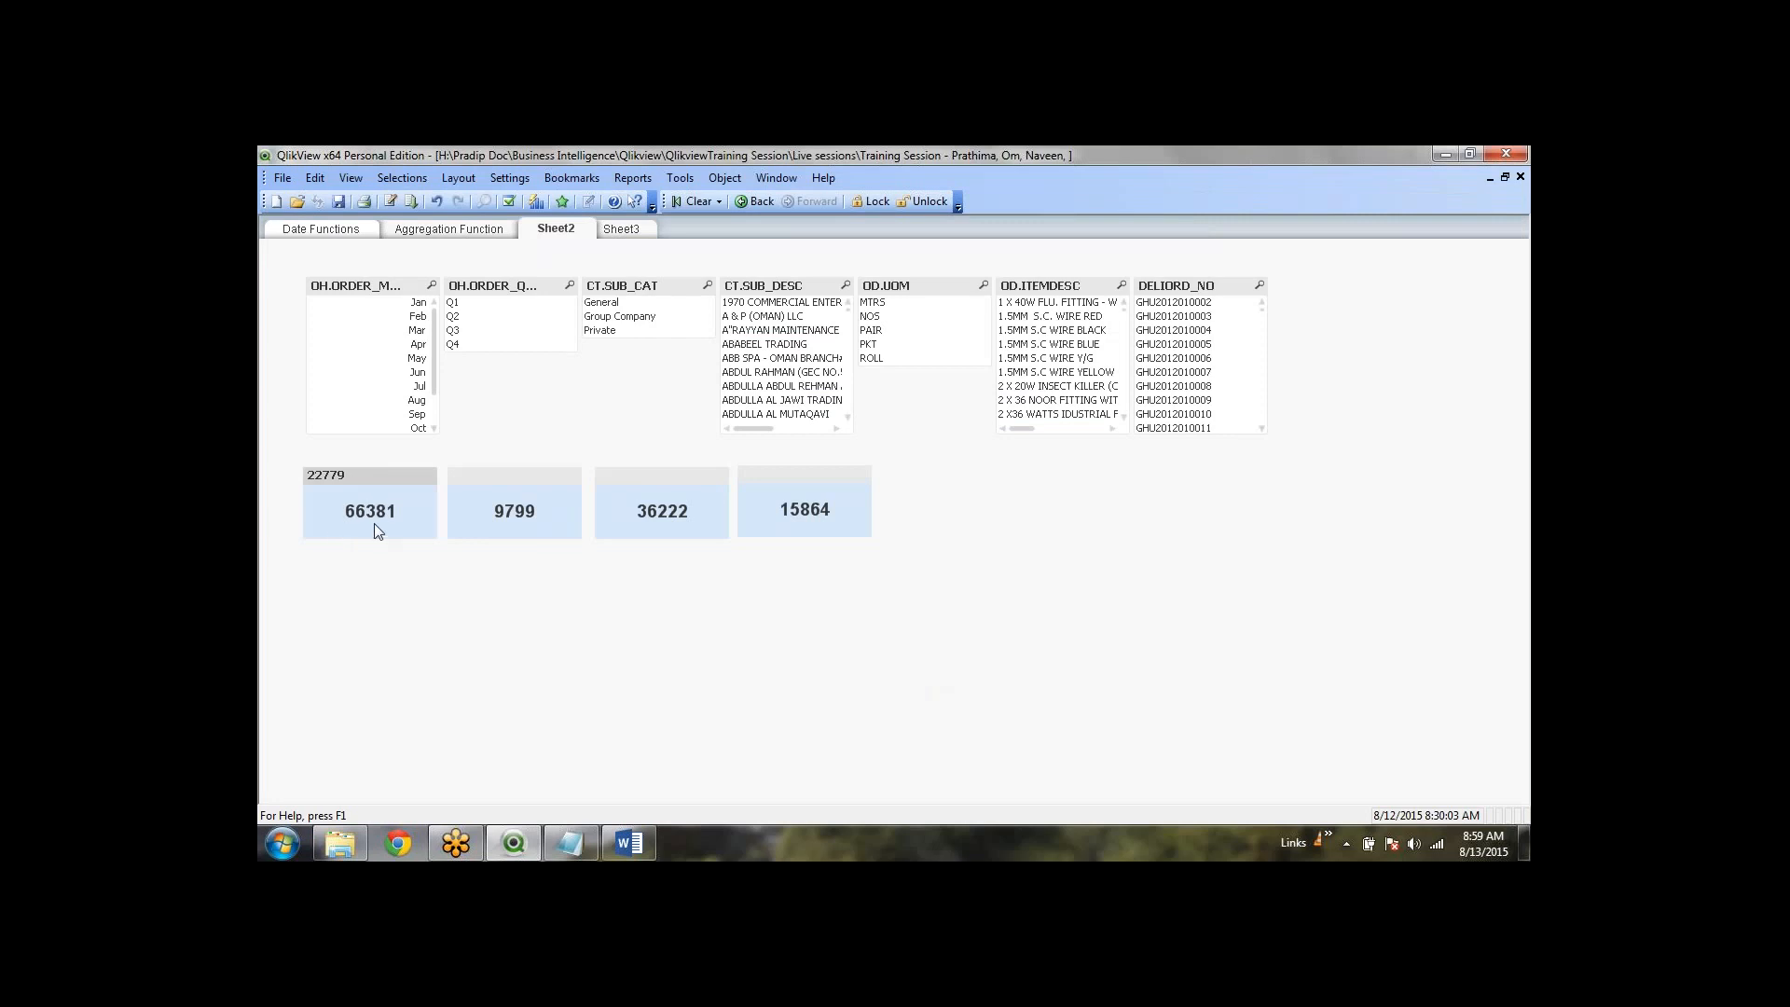
{"action": "right_click", "coordinate": [377, 515]}
{"action": "left_click", "coordinate": [429, 523]}
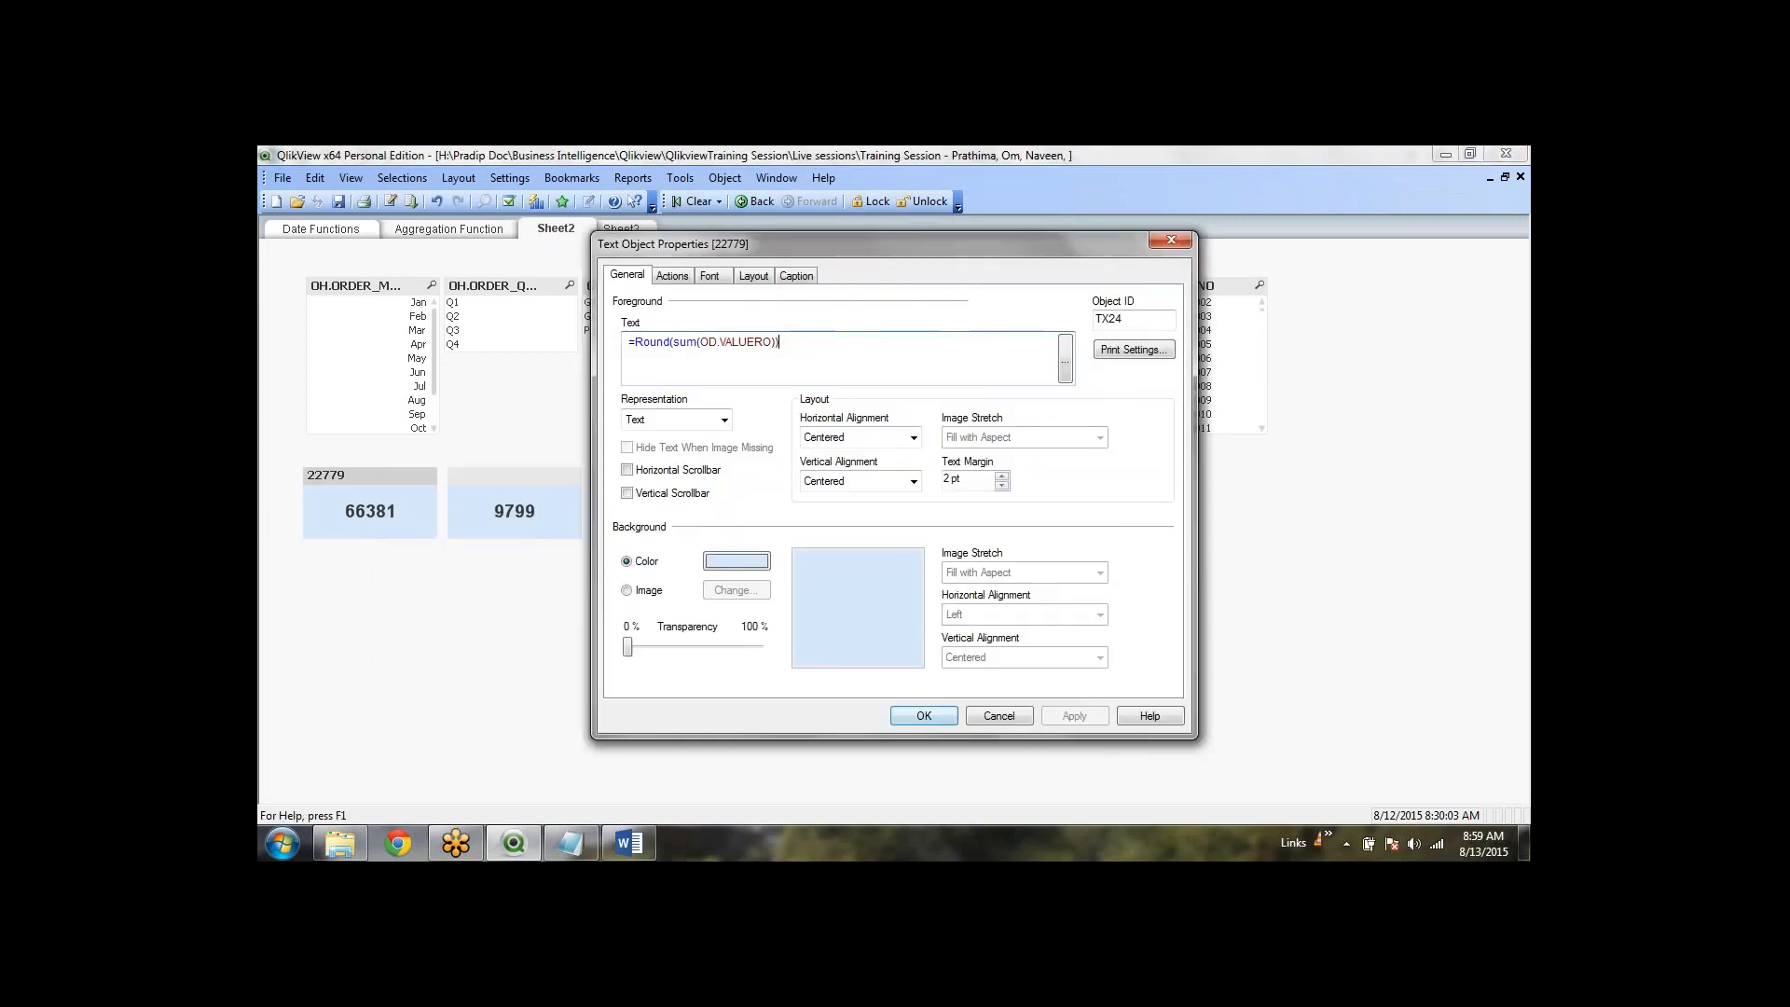
{"action": "triple_click", "coordinate": [758, 343]}
{"action": "left_click", "coordinate": [923, 716]}
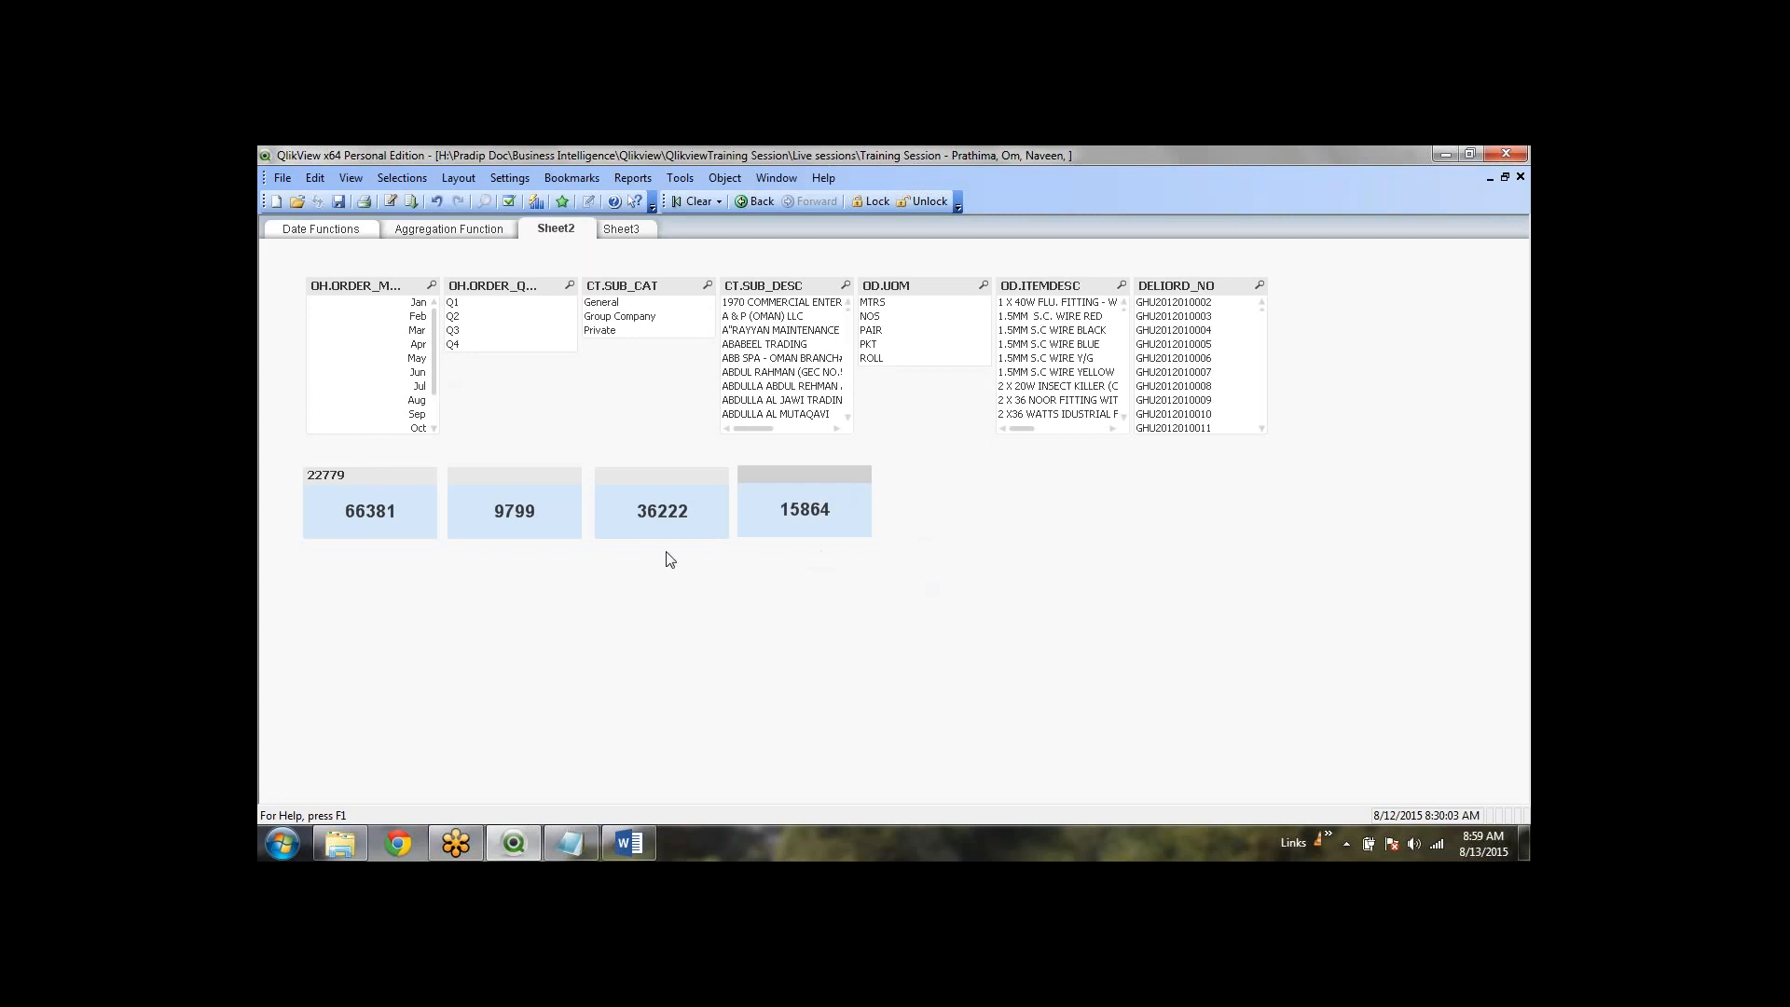
Step: Filter the sheet to order months Jan, Jun and Jul and to all OD.ITEMDESC items matching *WIRE*
{"action": "left_click", "coordinate": [419, 302]}
{"action": "left_click", "coordinate": [421, 372], "text": "ctrl"}
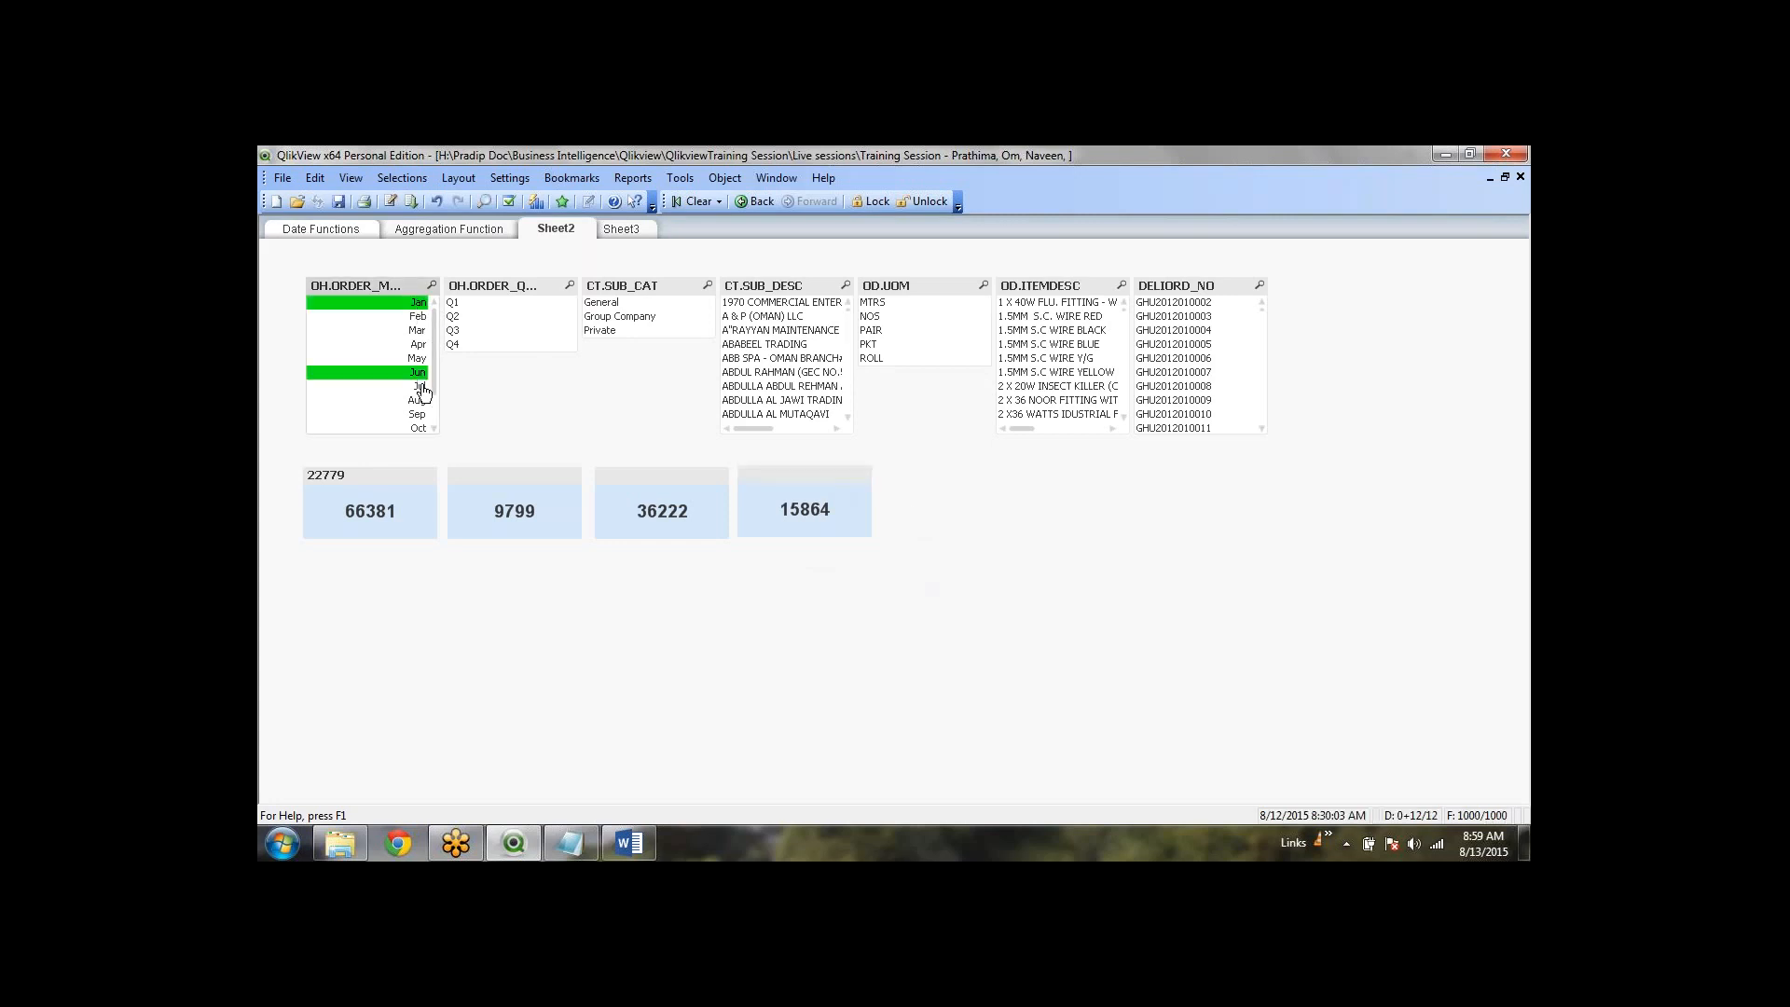
{"action": "left_click", "coordinate": [421, 386], "text": "ctrl"}
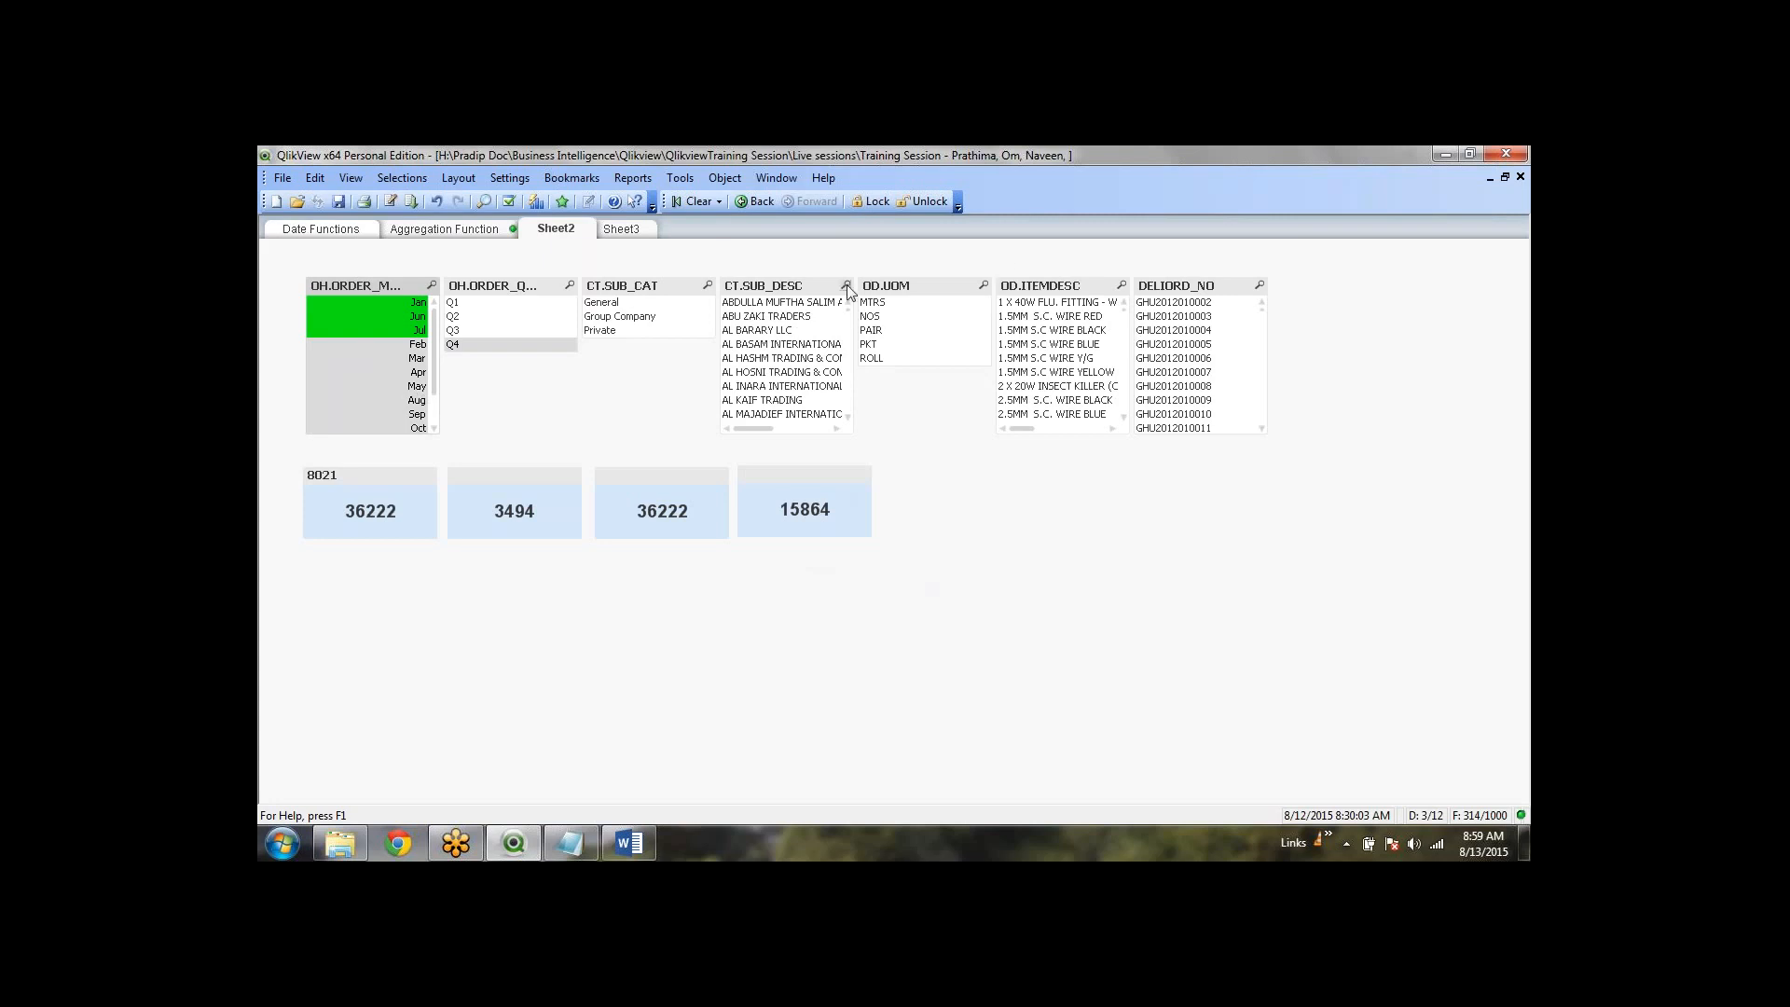
{"action": "left_click", "coordinate": [1121, 286]}
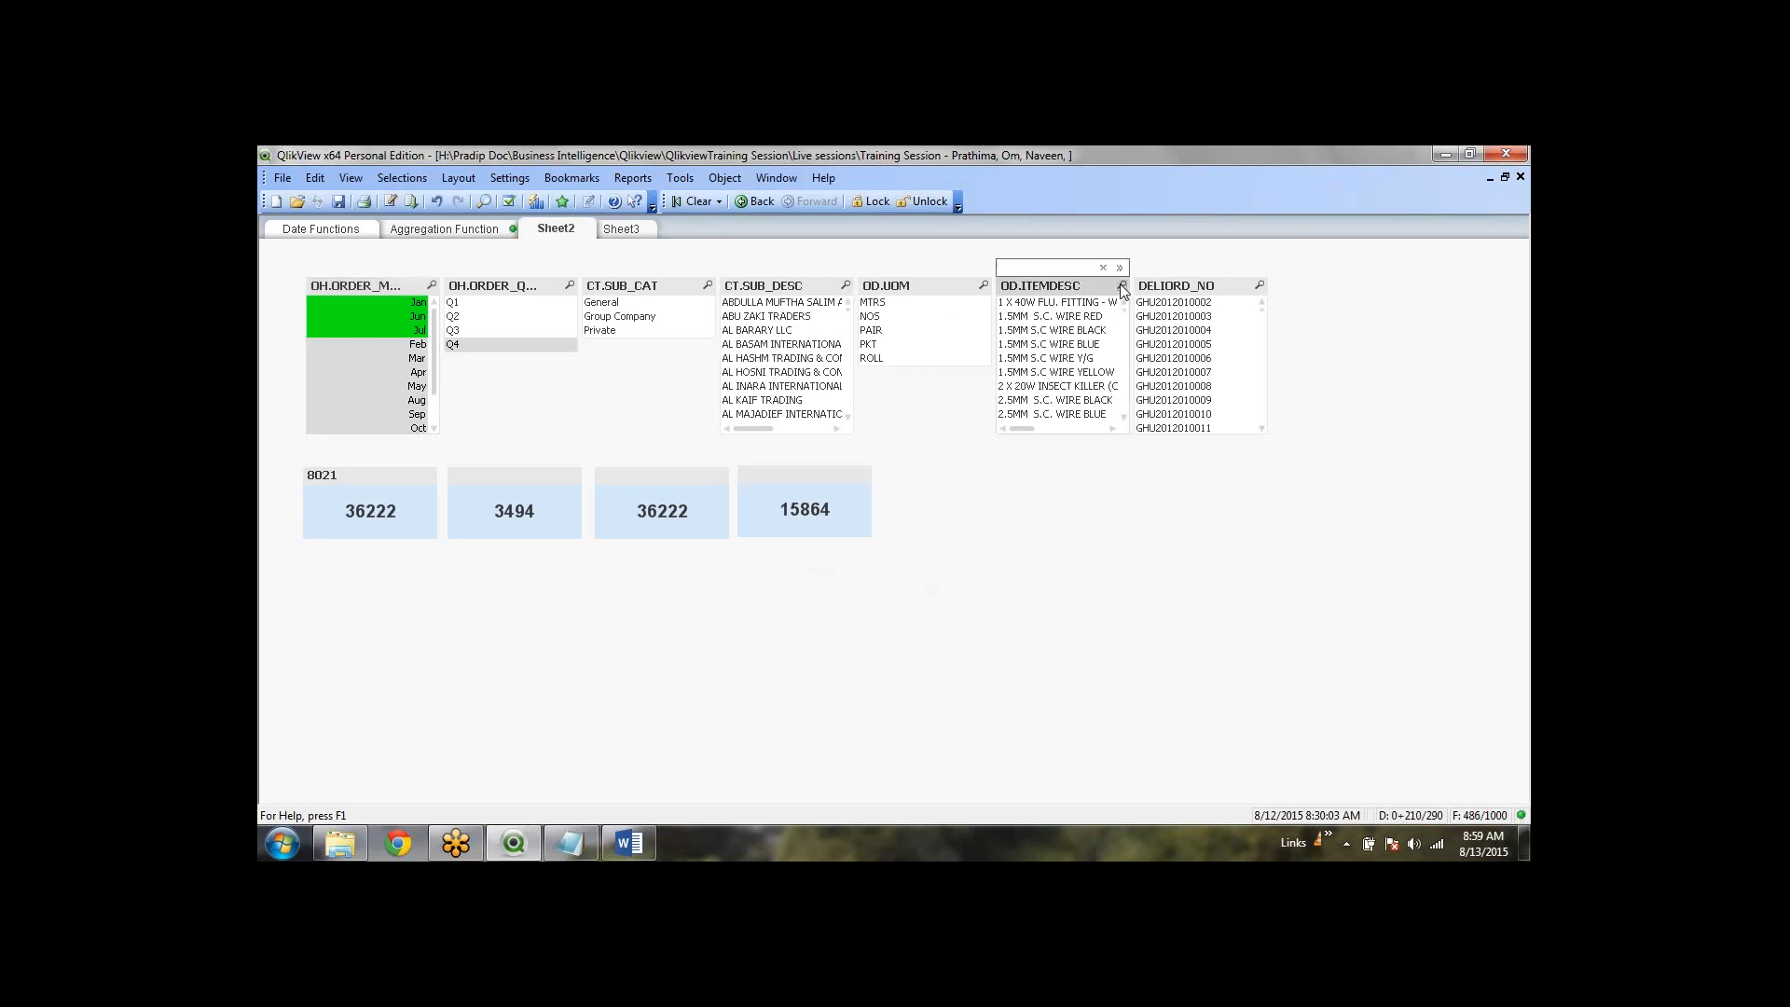
{"action": "type", "text": "*WIRE*"}
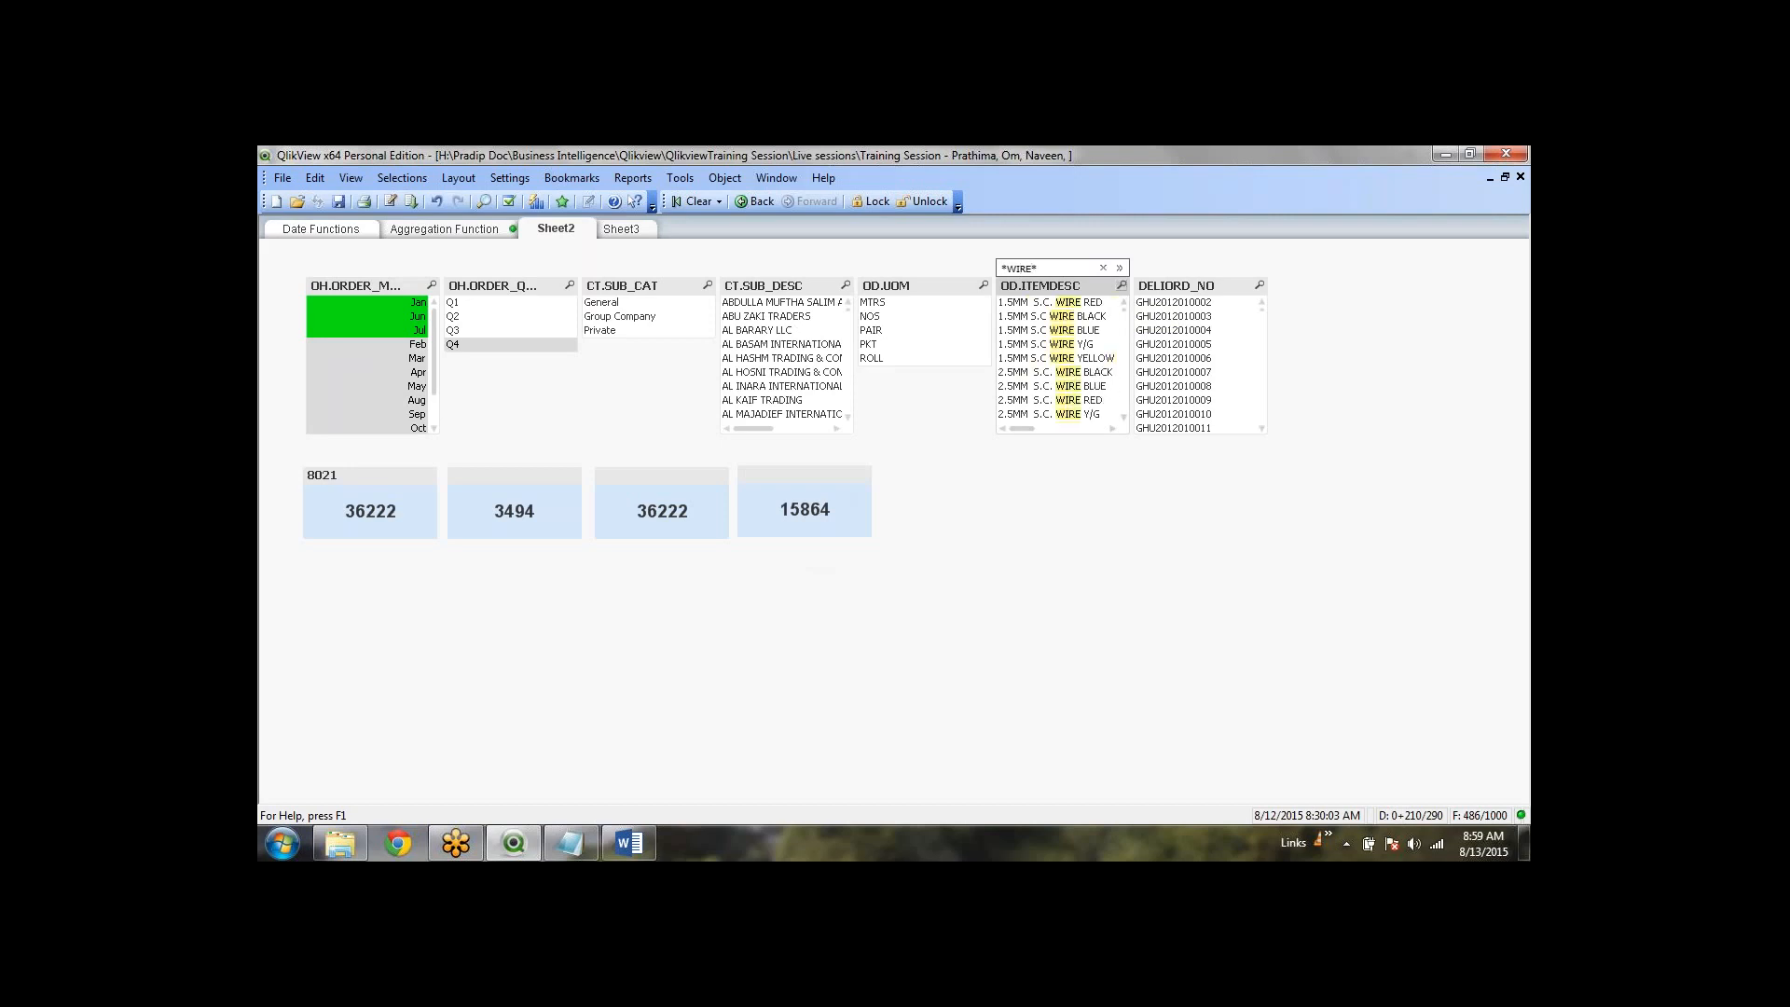
{"action": "key", "text": "Return"}
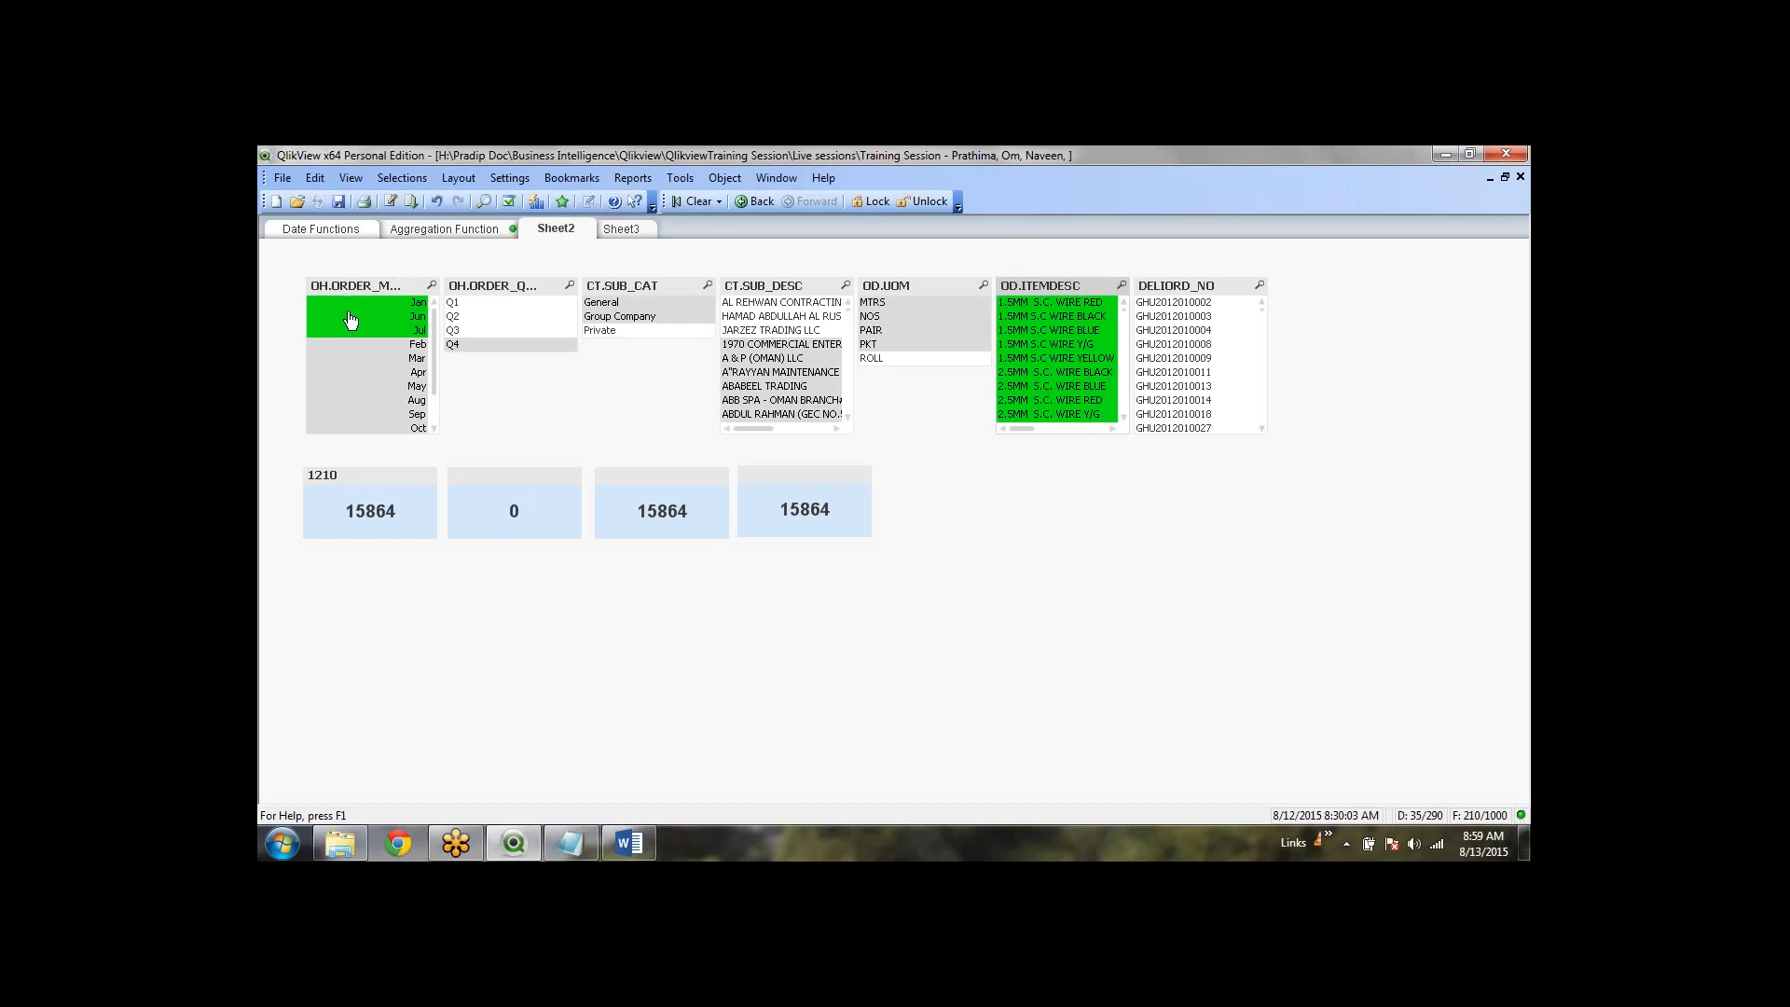
Step: Look through the selected wire items in OD.ITEMDESC and clear all selections
{"action": "scroll", "coordinate": [1066, 342], "scroll_direction": "down", "scroll_amount": 3}
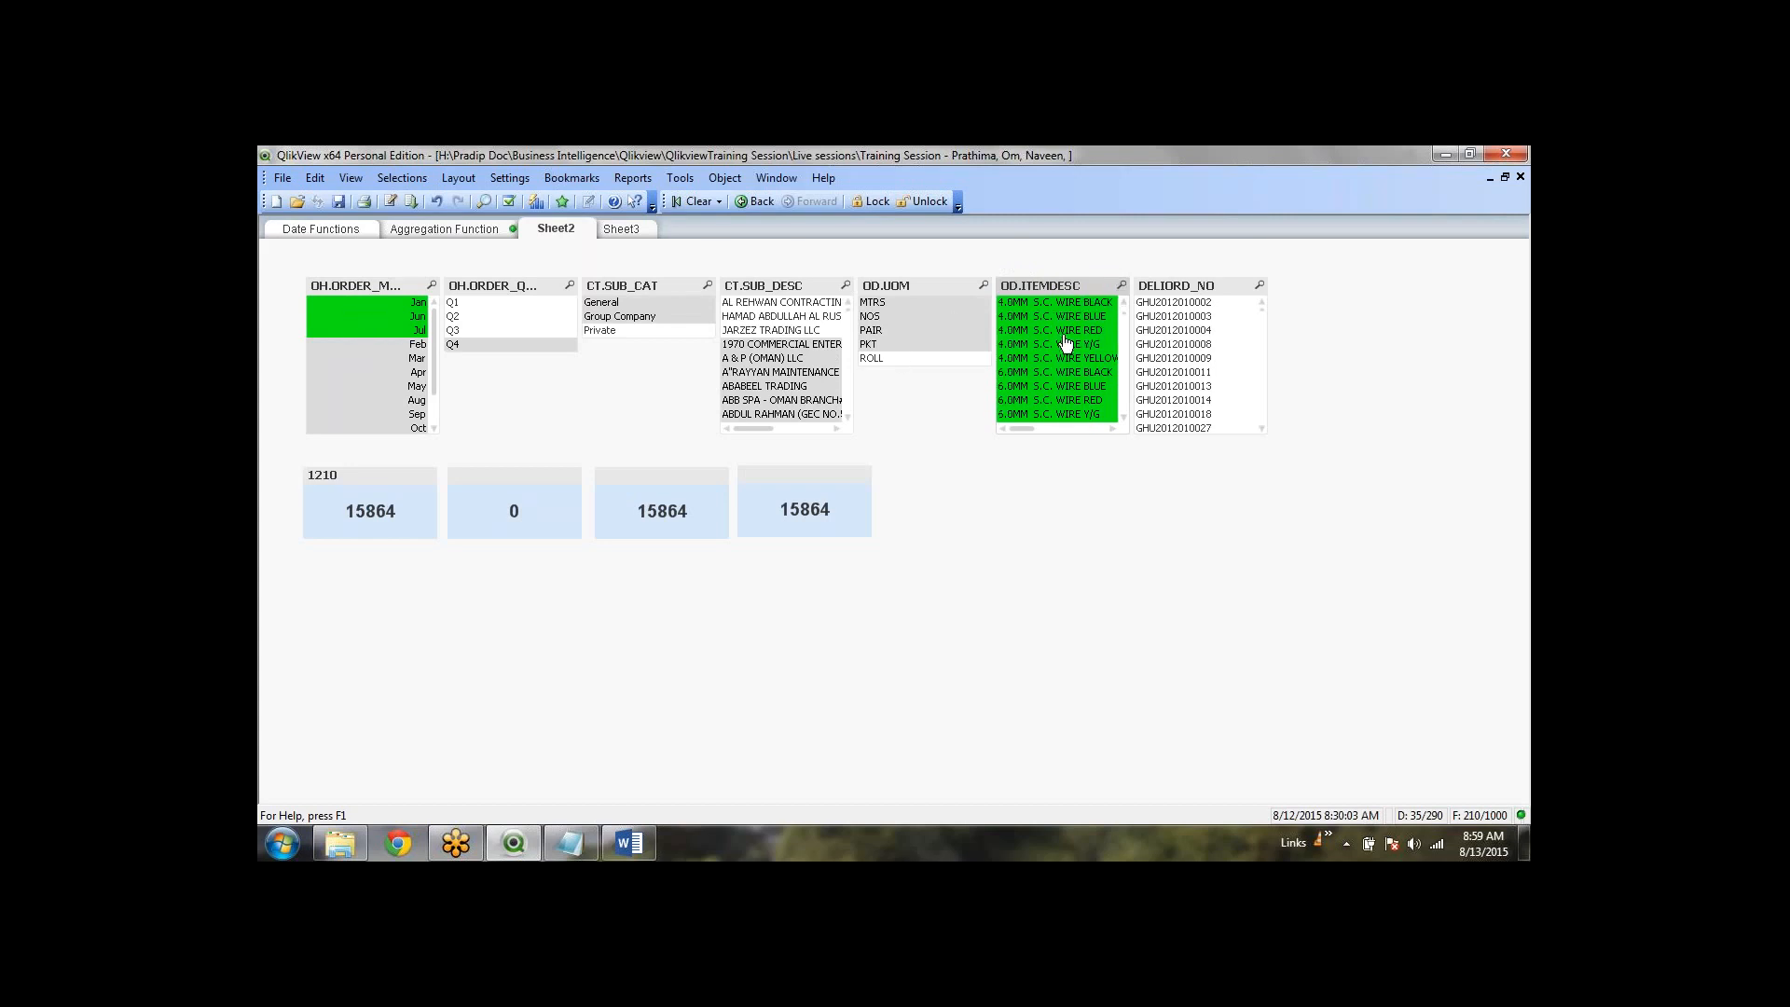
{"action": "scroll", "coordinate": [1066, 342], "scroll_direction": "down", "scroll_amount": 6}
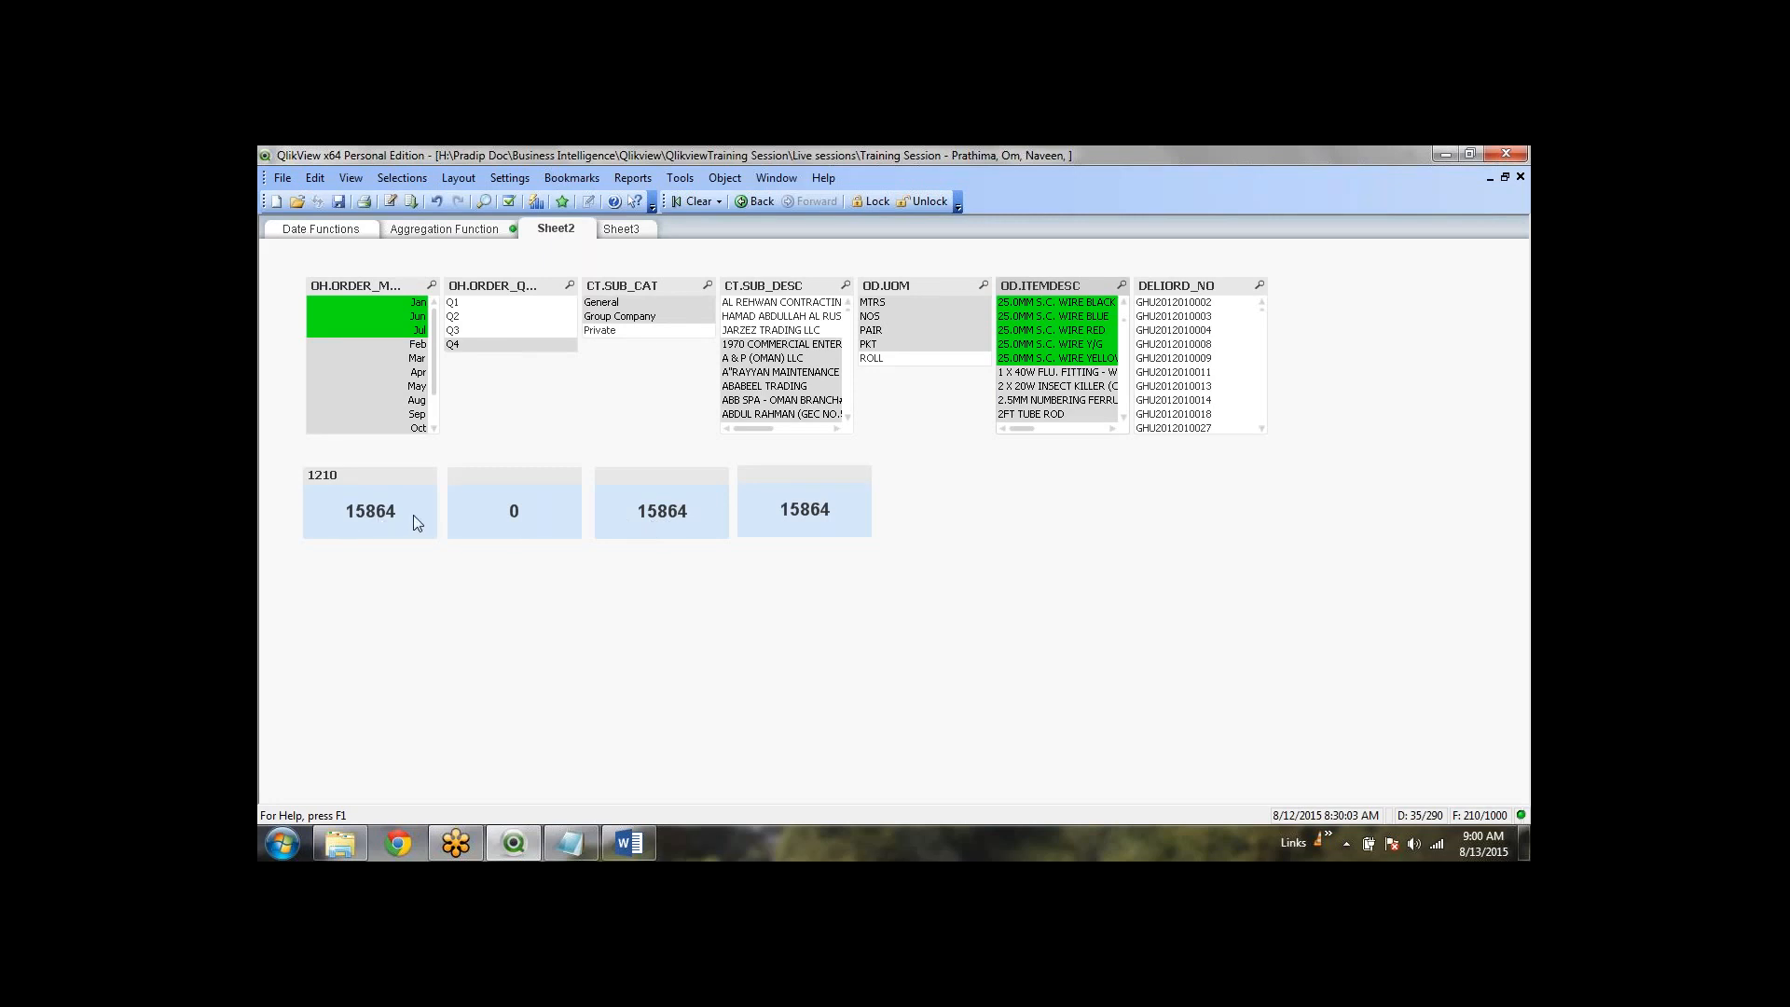
{"action": "left_click", "coordinate": [692, 200]}
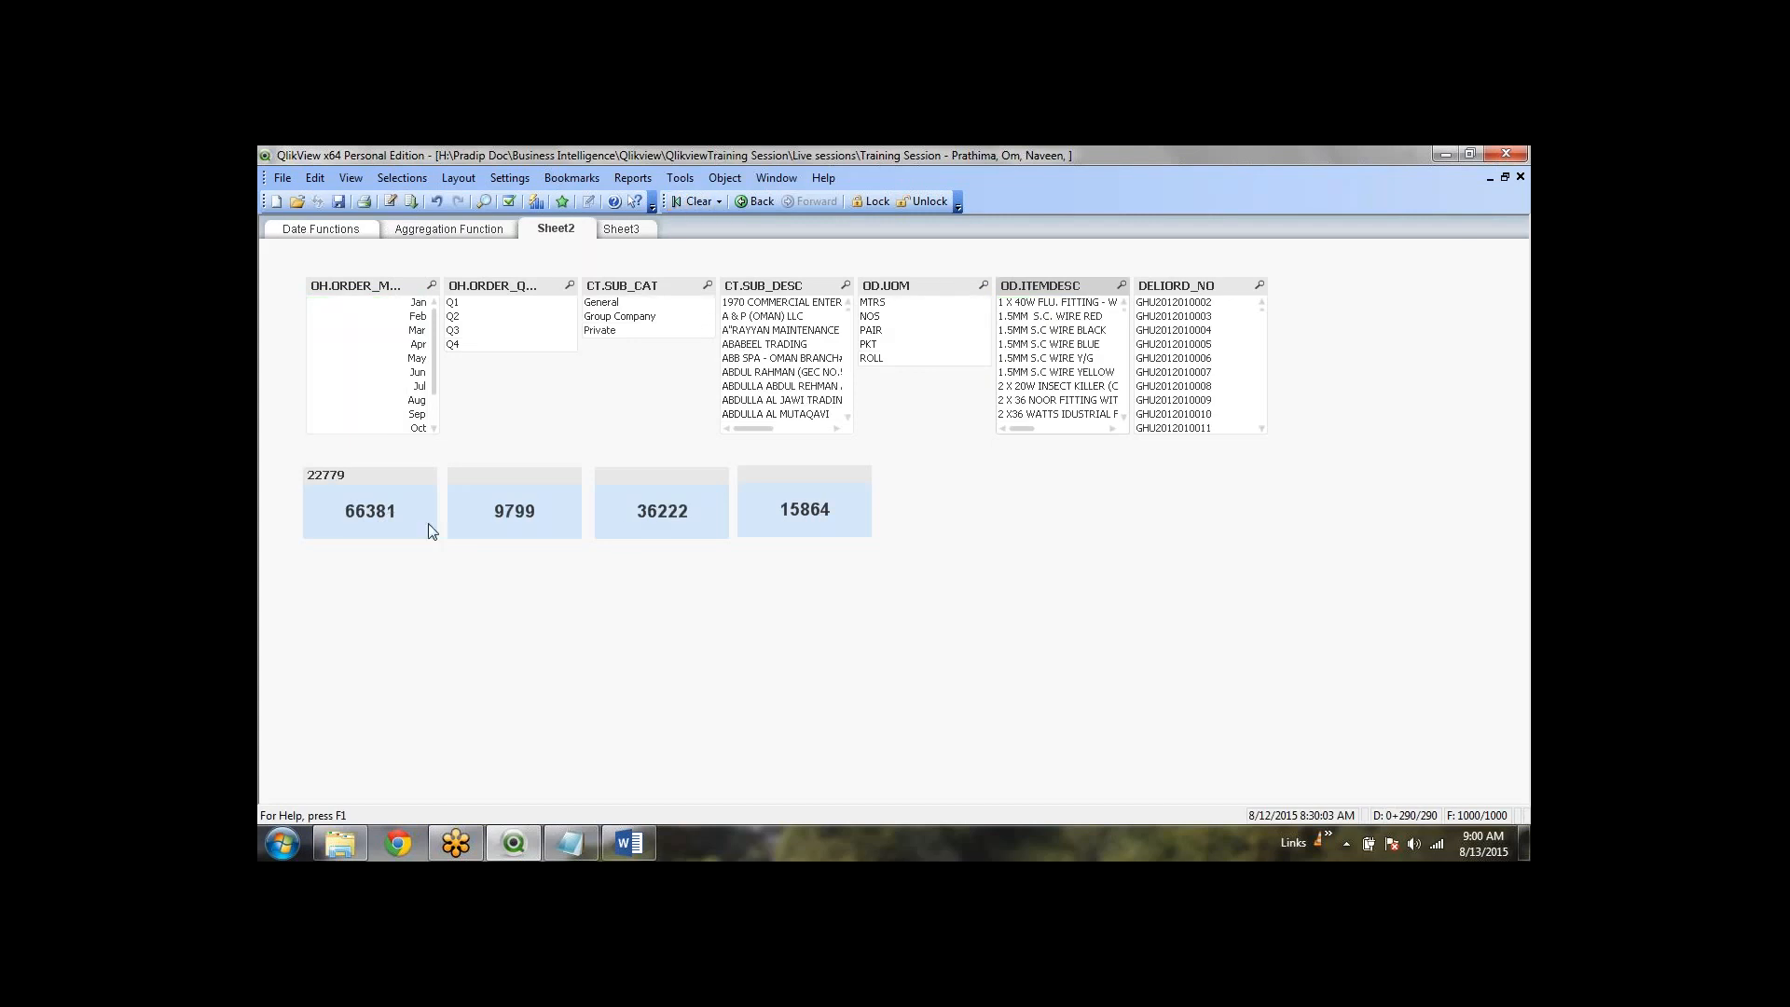
Step: Open the fourth text object's expression in the editor and highlight its combined WildMatch condition
{"action": "right_click", "coordinate": [834, 520]}
{"action": "left_click", "coordinate": [921, 533]}
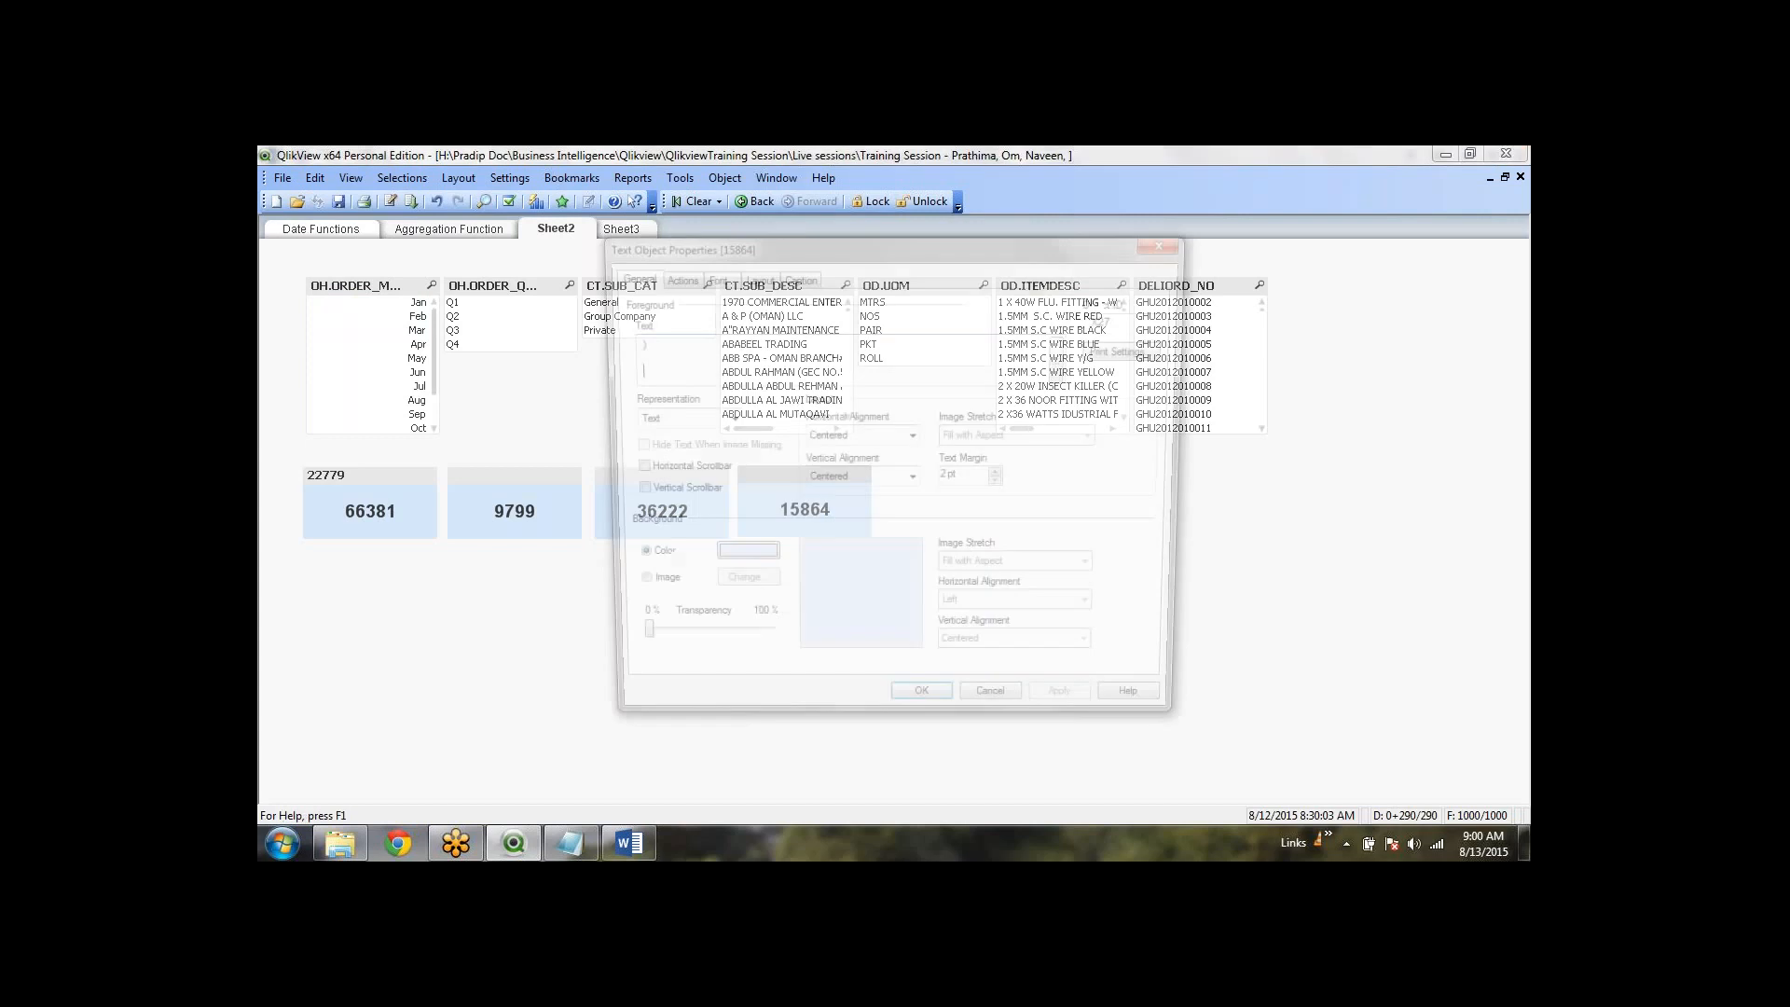
{"action": "left_click", "coordinate": [1064, 359]}
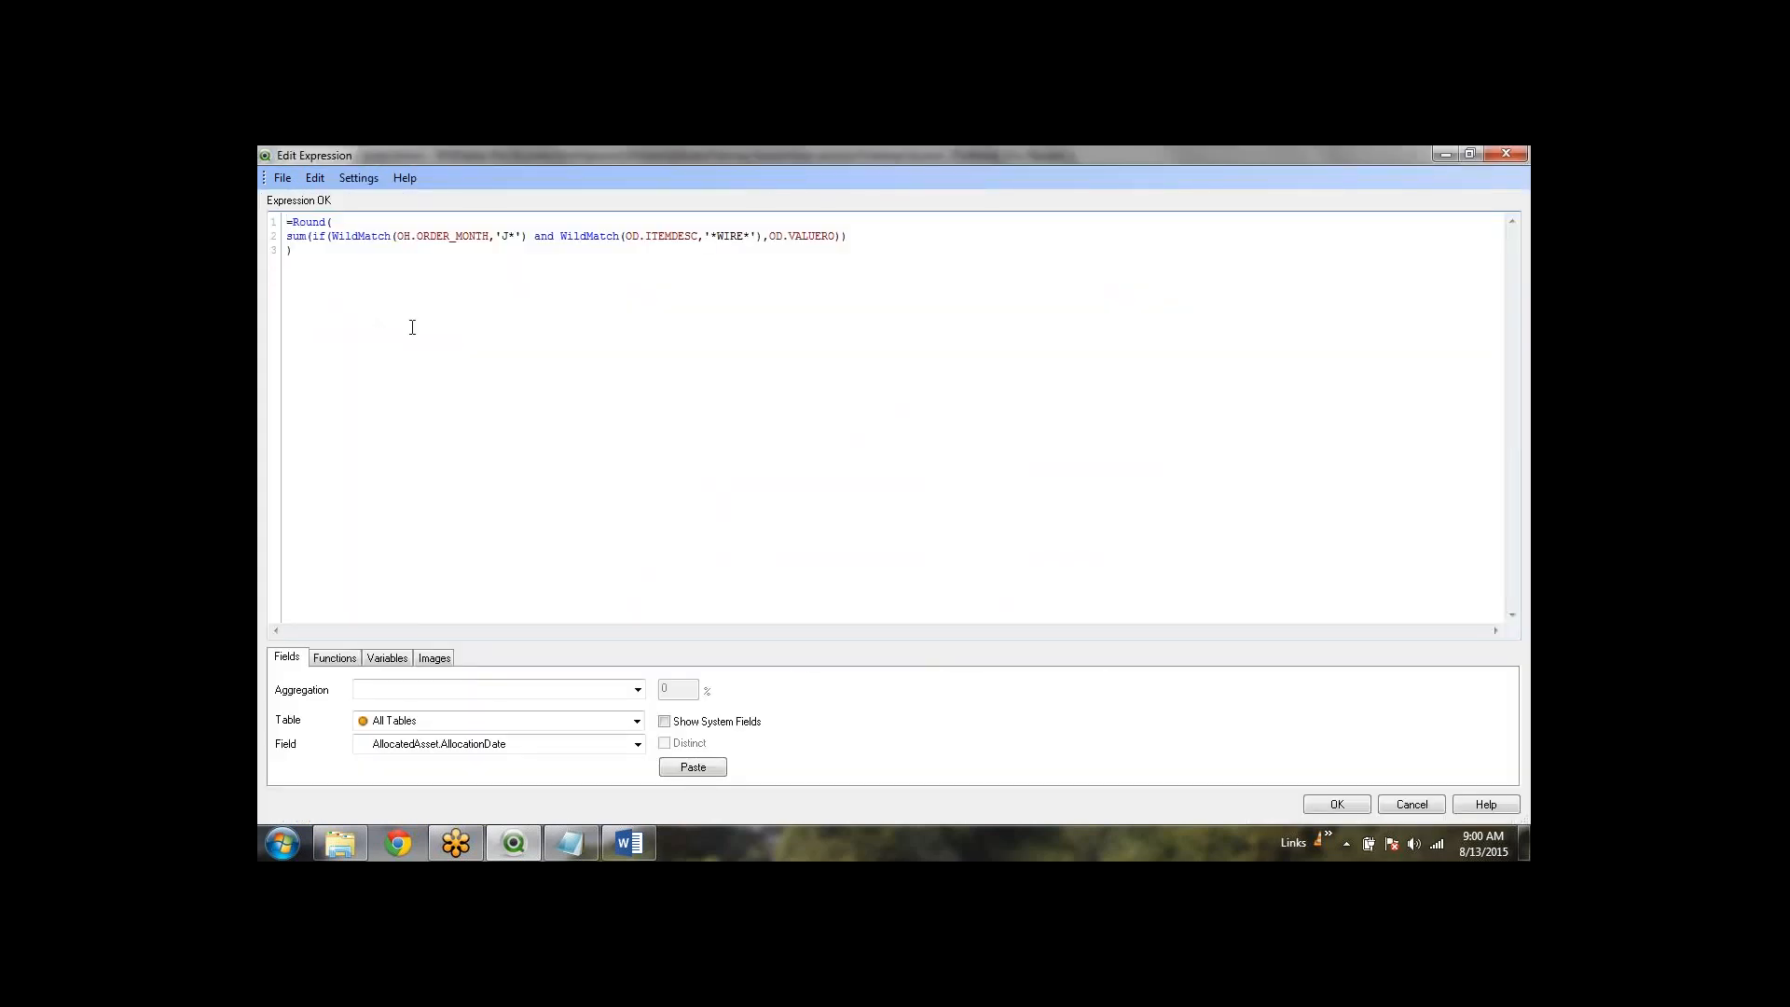
{"action": "left_click", "coordinate": [872, 235]}
{"action": "left_click_drag", "start_coordinate": [764, 238], "coordinate": [334, 240]}
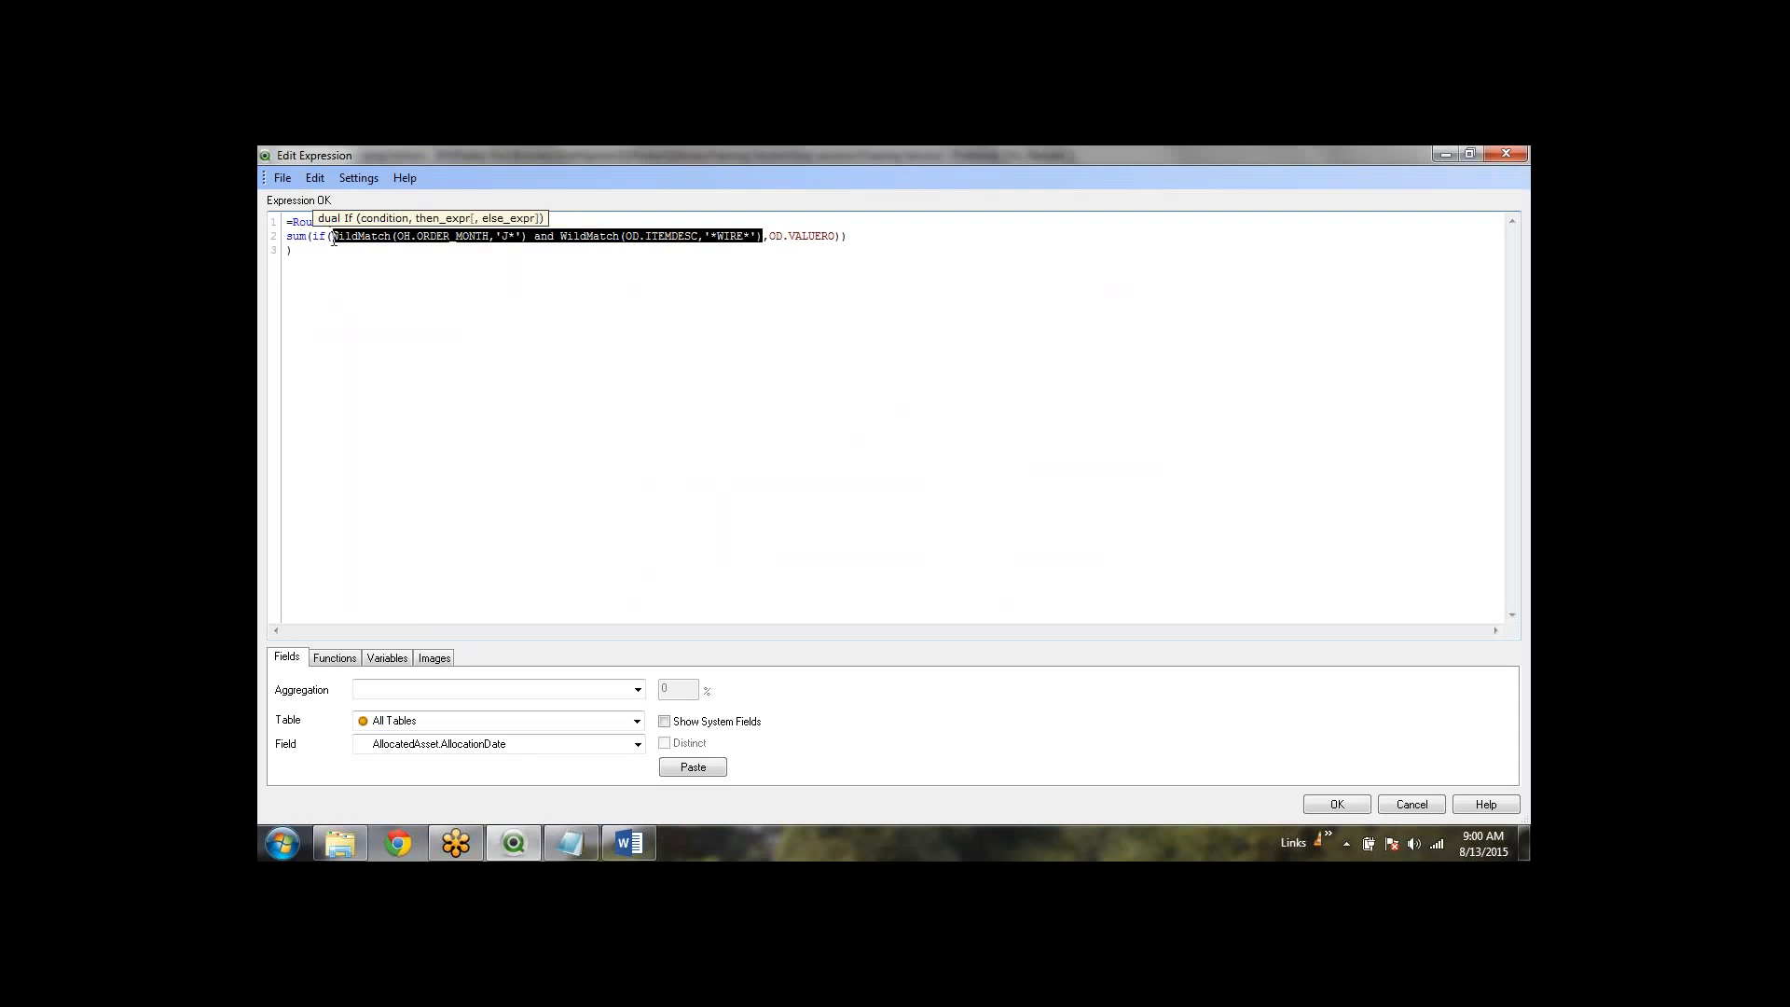
{"action": "left_click", "coordinate": [429, 315]}
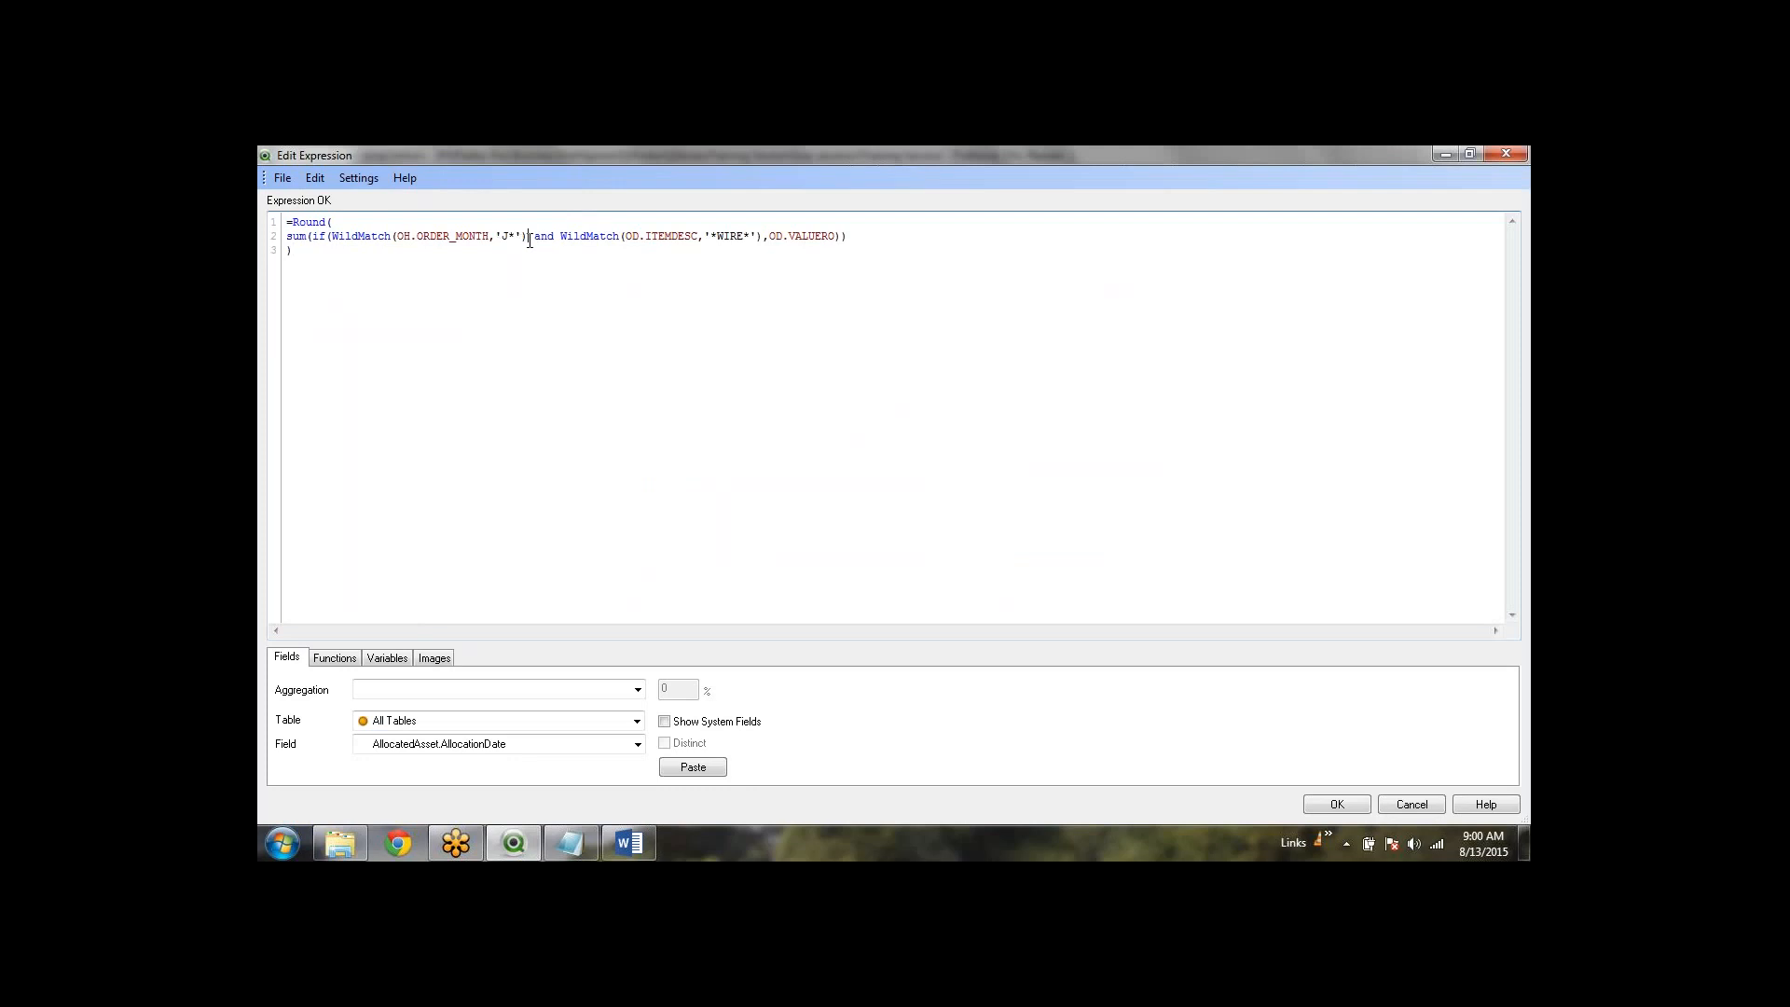
Step: Examine the first condition, WildMatch(OH.ORDER_MONTH,'J*'), highlighting the function name, its field argument and the J* pattern
{"action": "left_click_drag", "start_coordinate": [530, 241], "coordinate": [332, 240]}
{"action": "left_click", "coordinate": [380, 284]}
{"action": "triple_click", "coordinate": [378, 241]}
{"action": "double_click", "coordinate": [378, 241]}
{"action": "left_click", "coordinate": [449, 250]}
{"action": "left_click", "coordinate": [490, 237]}
{"action": "left_click_drag", "start_coordinate": [396, 236], "coordinate": [522, 232]}
{"action": "left_click", "coordinate": [501, 245]}
{"action": "left_click", "coordinate": [514, 244]}
{"action": "left_click_drag", "start_coordinate": [516, 235], "coordinate": [504, 235]}
{"action": "left_click", "coordinate": [580, 307]}
{"action": "left_click_drag", "start_coordinate": [502, 236], "coordinate": [509, 236]}
{"action": "left_click", "coordinate": [511, 252]}
{"action": "left_click", "coordinate": [520, 228]}
{"action": "left_click_drag", "start_coordinate": [527, 237], "coordinate": [392, 238]}
{"action": "key", "text": "ctrl+shift+End"}
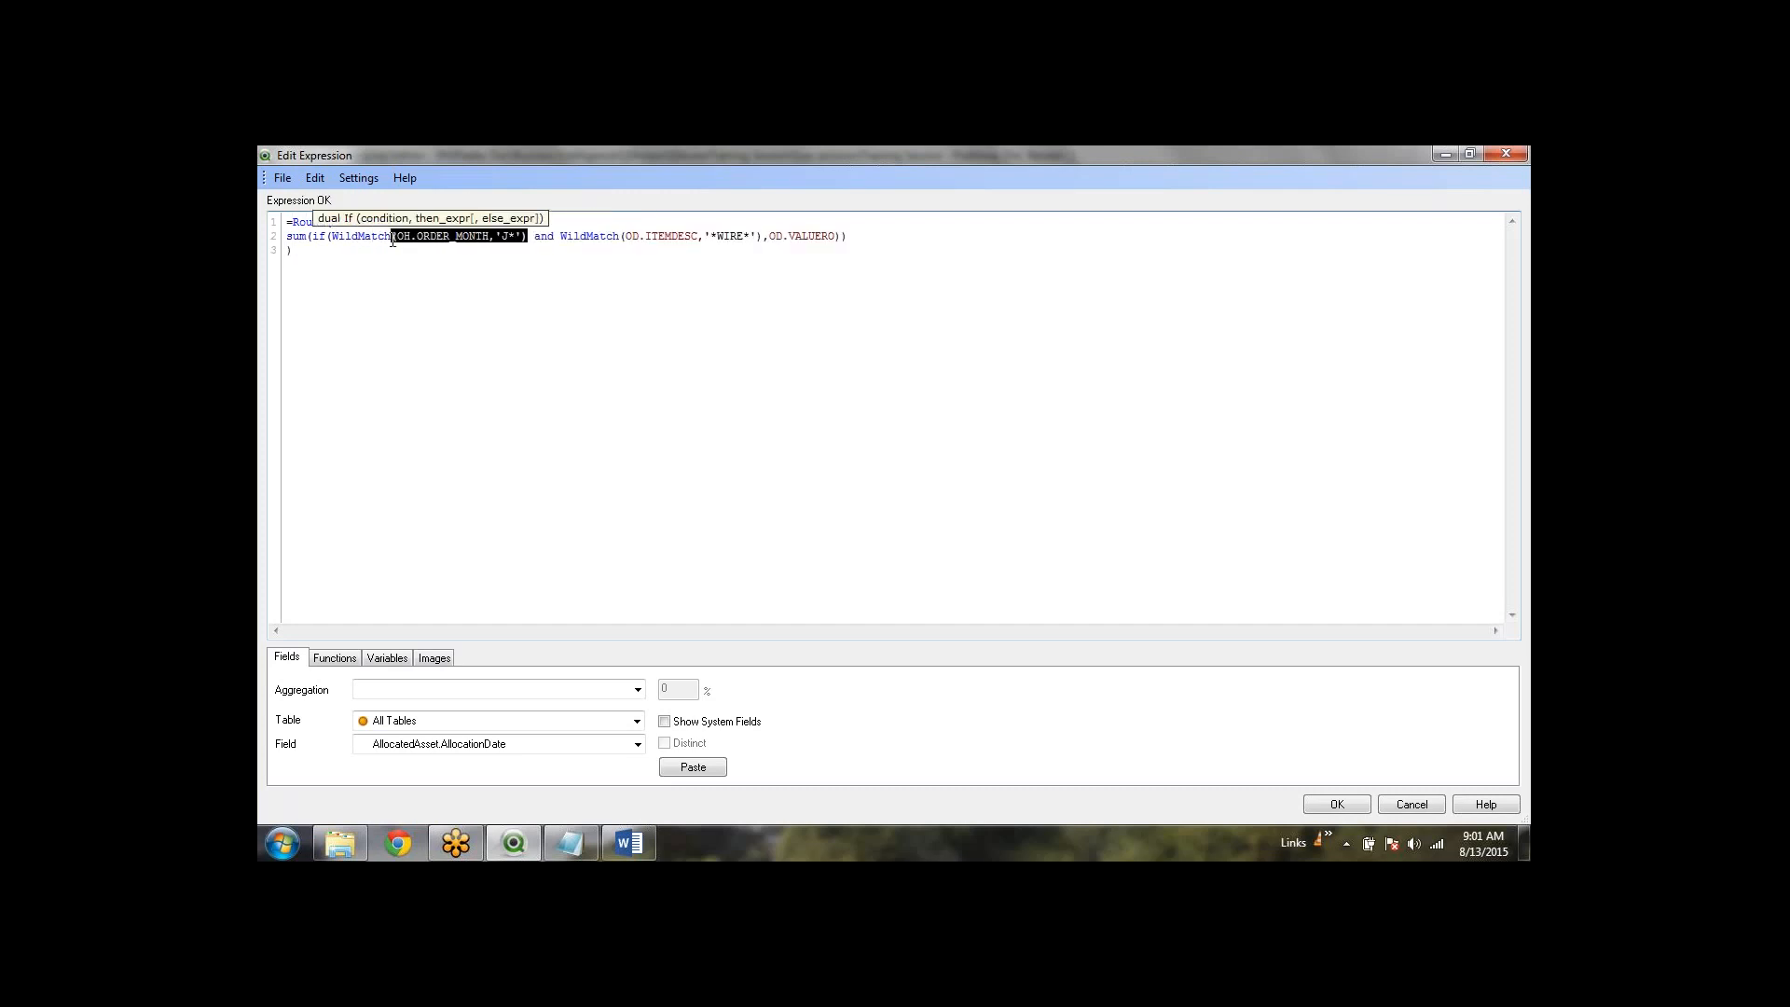
{"action": "left_click", "coordinate": [499, 300]}
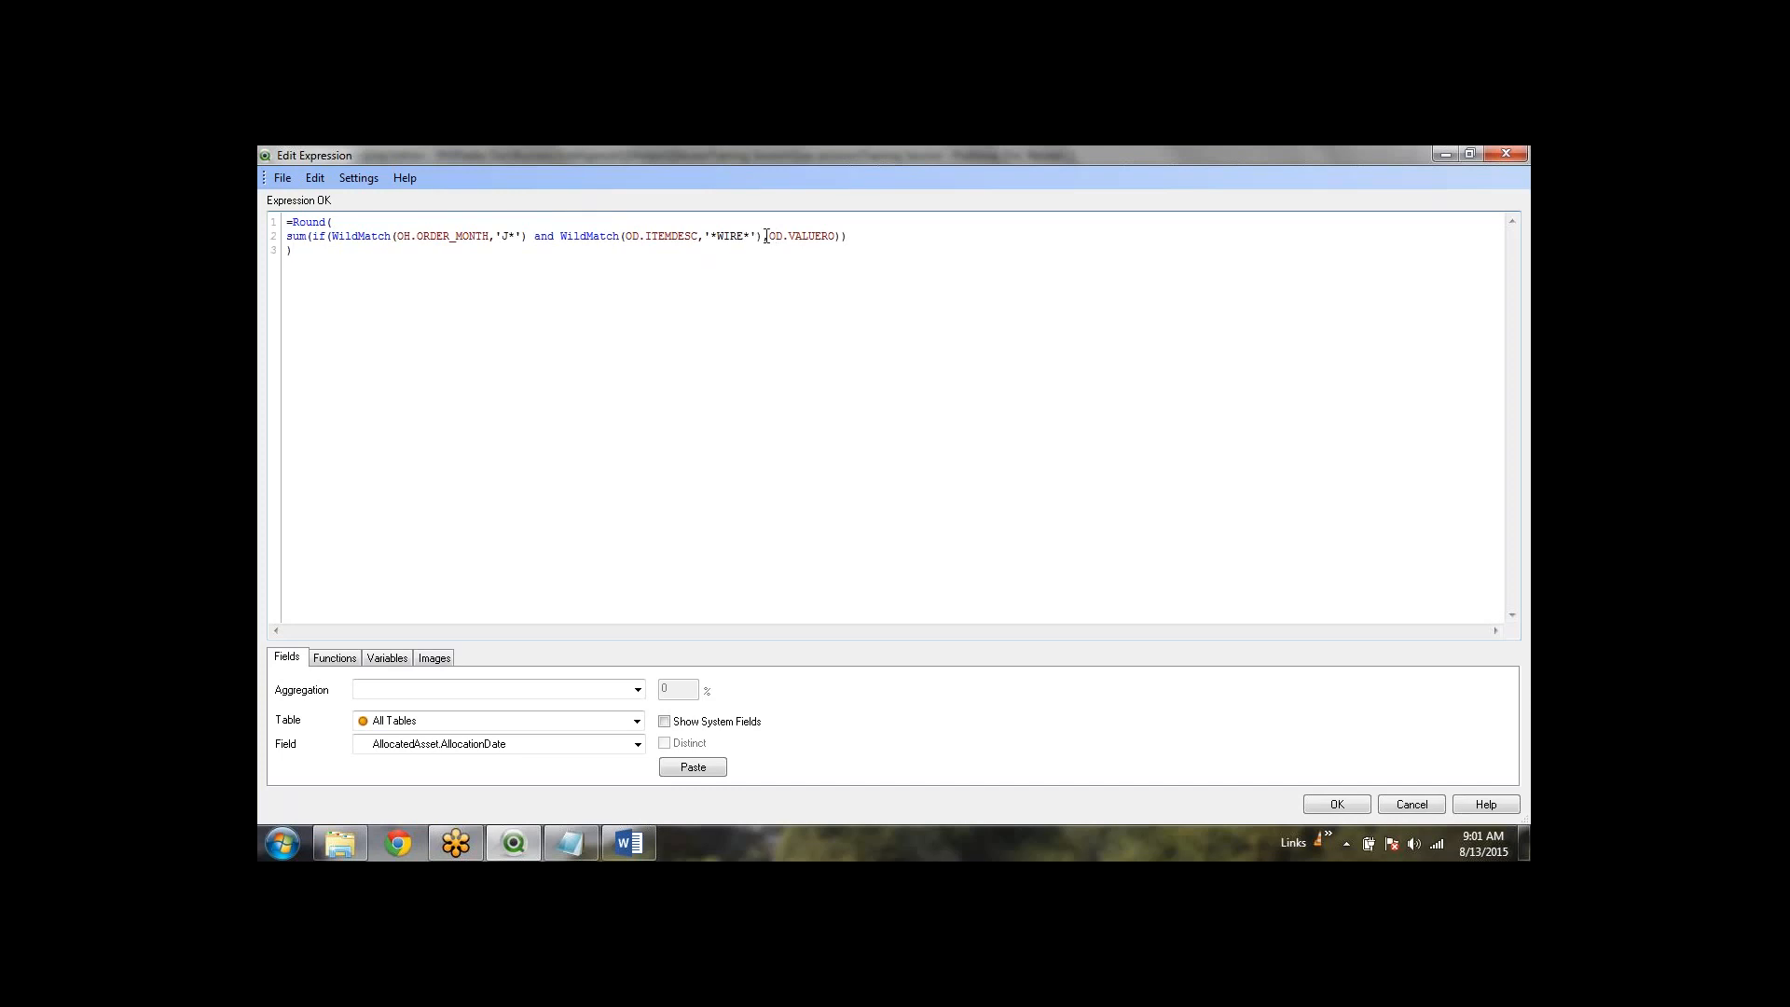
Step: Examine the '*WIRE*' condition and the OD.VALUERO result field, and close the expression editor and the properties
{"action": "left_click_drag", "start_coordinate": [764, 236], "coordinate": [700, 239]}
{"action": "left_click", "coordinate": [748, 287]}
{"action": "double_click", "coordinate": [737, 238]}
{"action": "left_click", "coordinate": [744, 262]}
{"action": "left_click_drag", "start_coordinate": [760, 238], "coordinate": [331, 235]}
{"action": "left_click", "coordinate": [551, 281]}
{"action": "double_click", "coordinate": [727, 235]}
{"action": "left_click", "coordinate": [852, 279]}
{"action": "double_click", "coordinate": [815, 235]}
{"action": "left_click", "coordinate": [890, 323]}
{"action": "left_click", "coordinate": [1352, 804]}
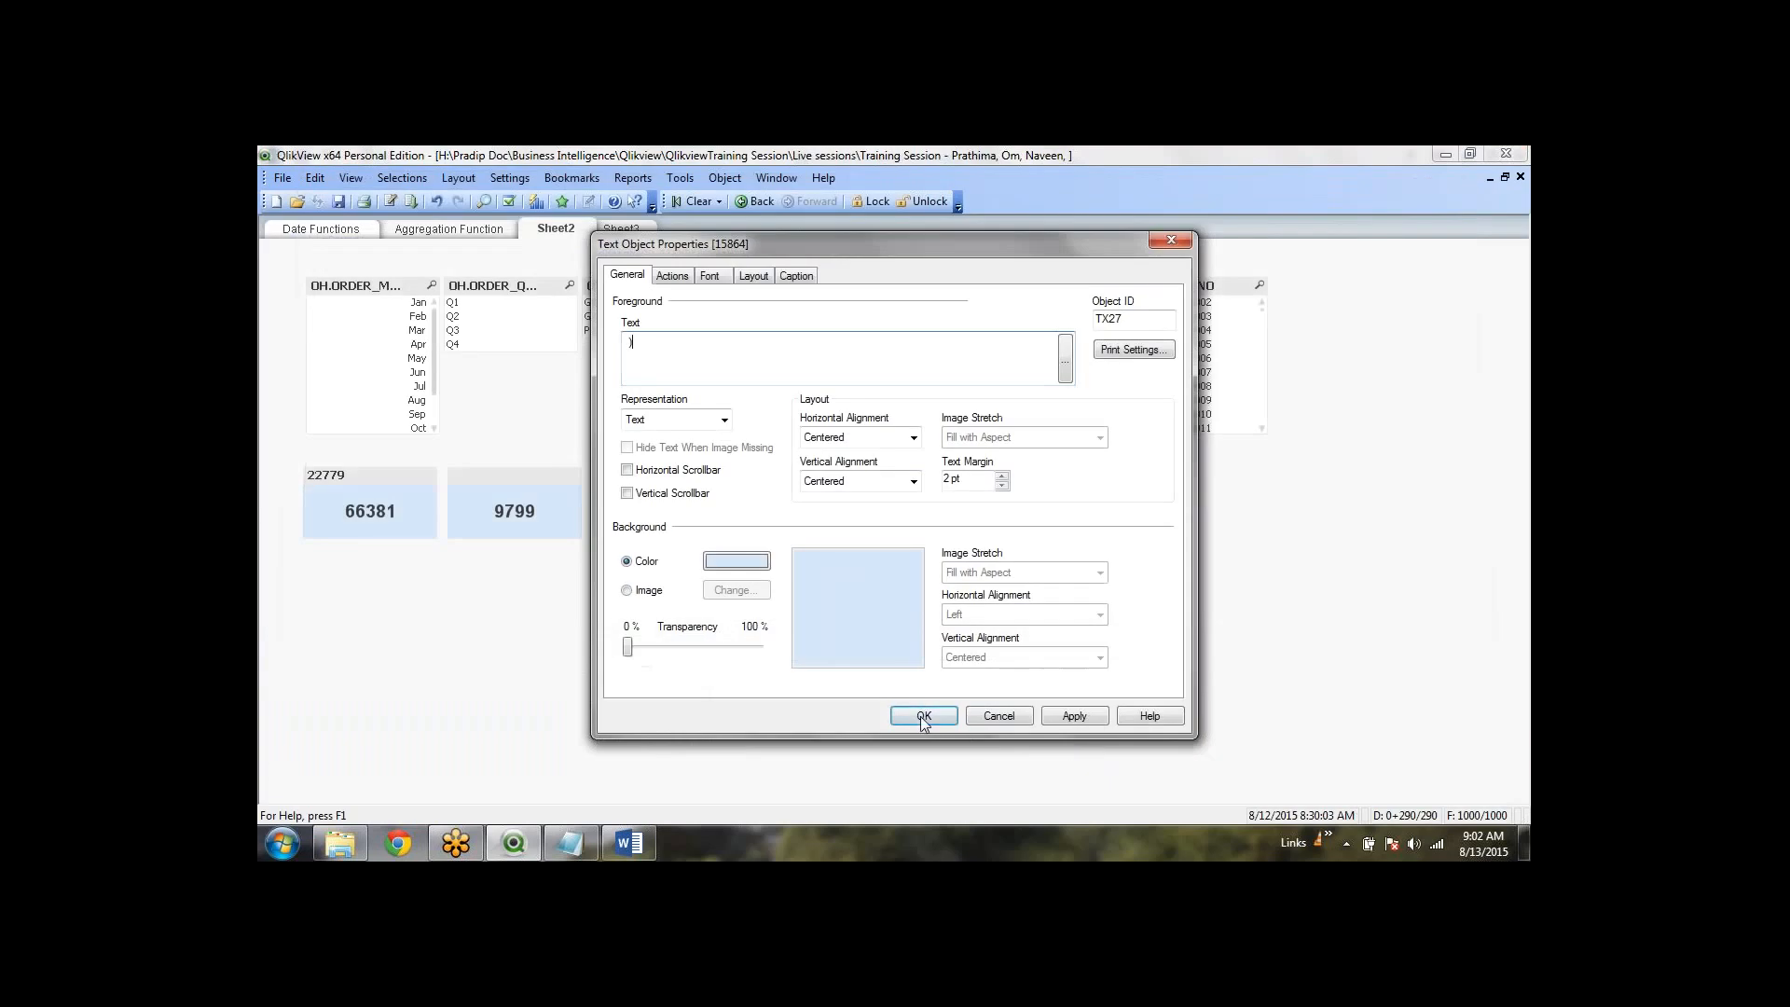
{"action": "left_click", "coordinate": [923, 717]}
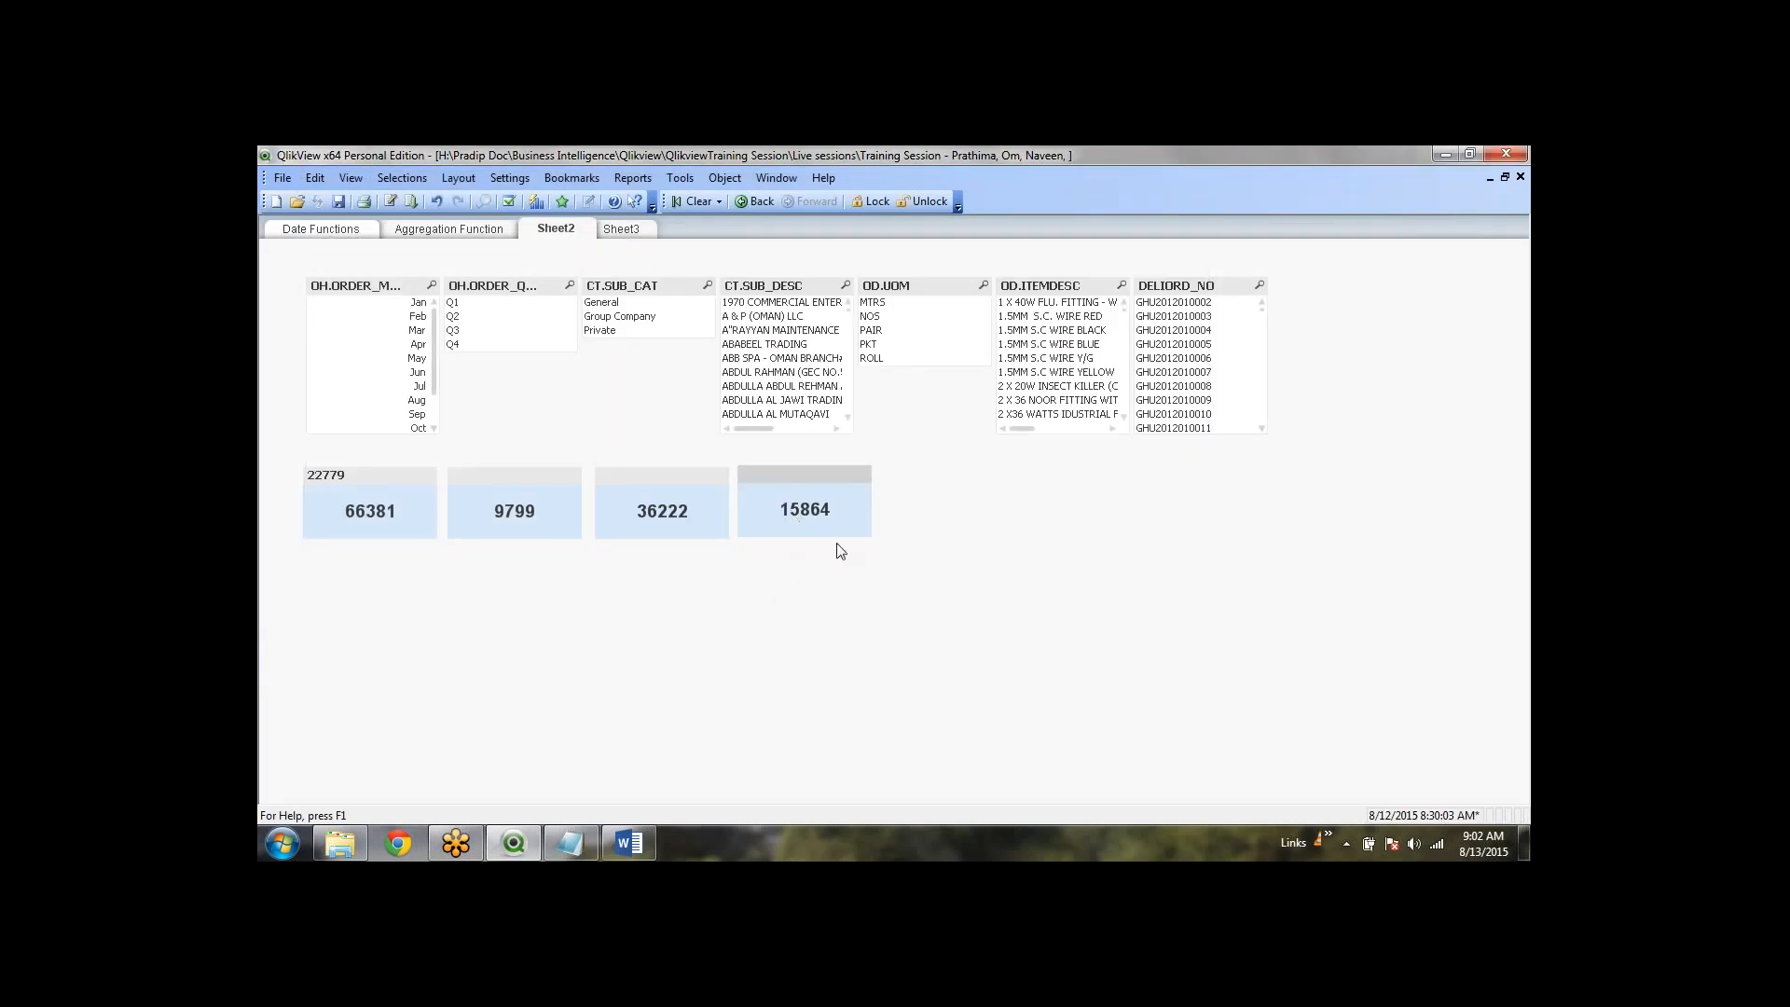
Step: Duplicate the fourth text object, placing the copy directly beside it at the end of the row
{"action": "left_click", "coordinate": [888, 611]}
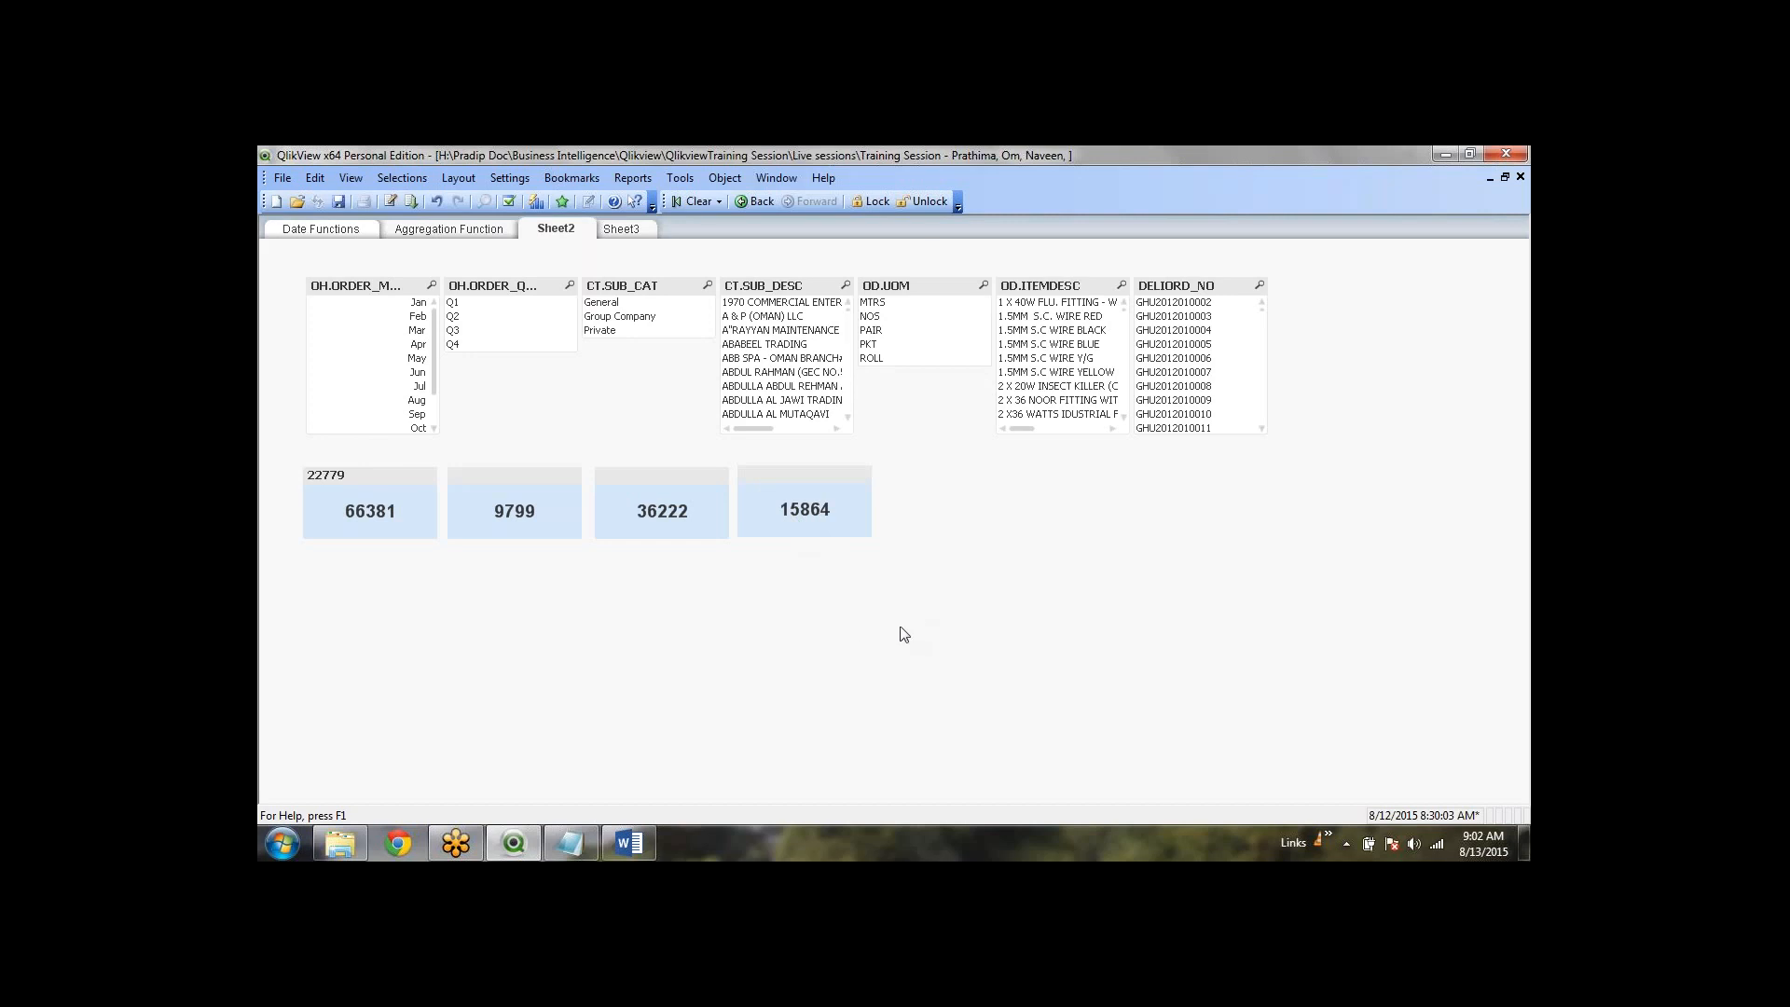
{"action": "right_click", "coordinate": [804, 517]}
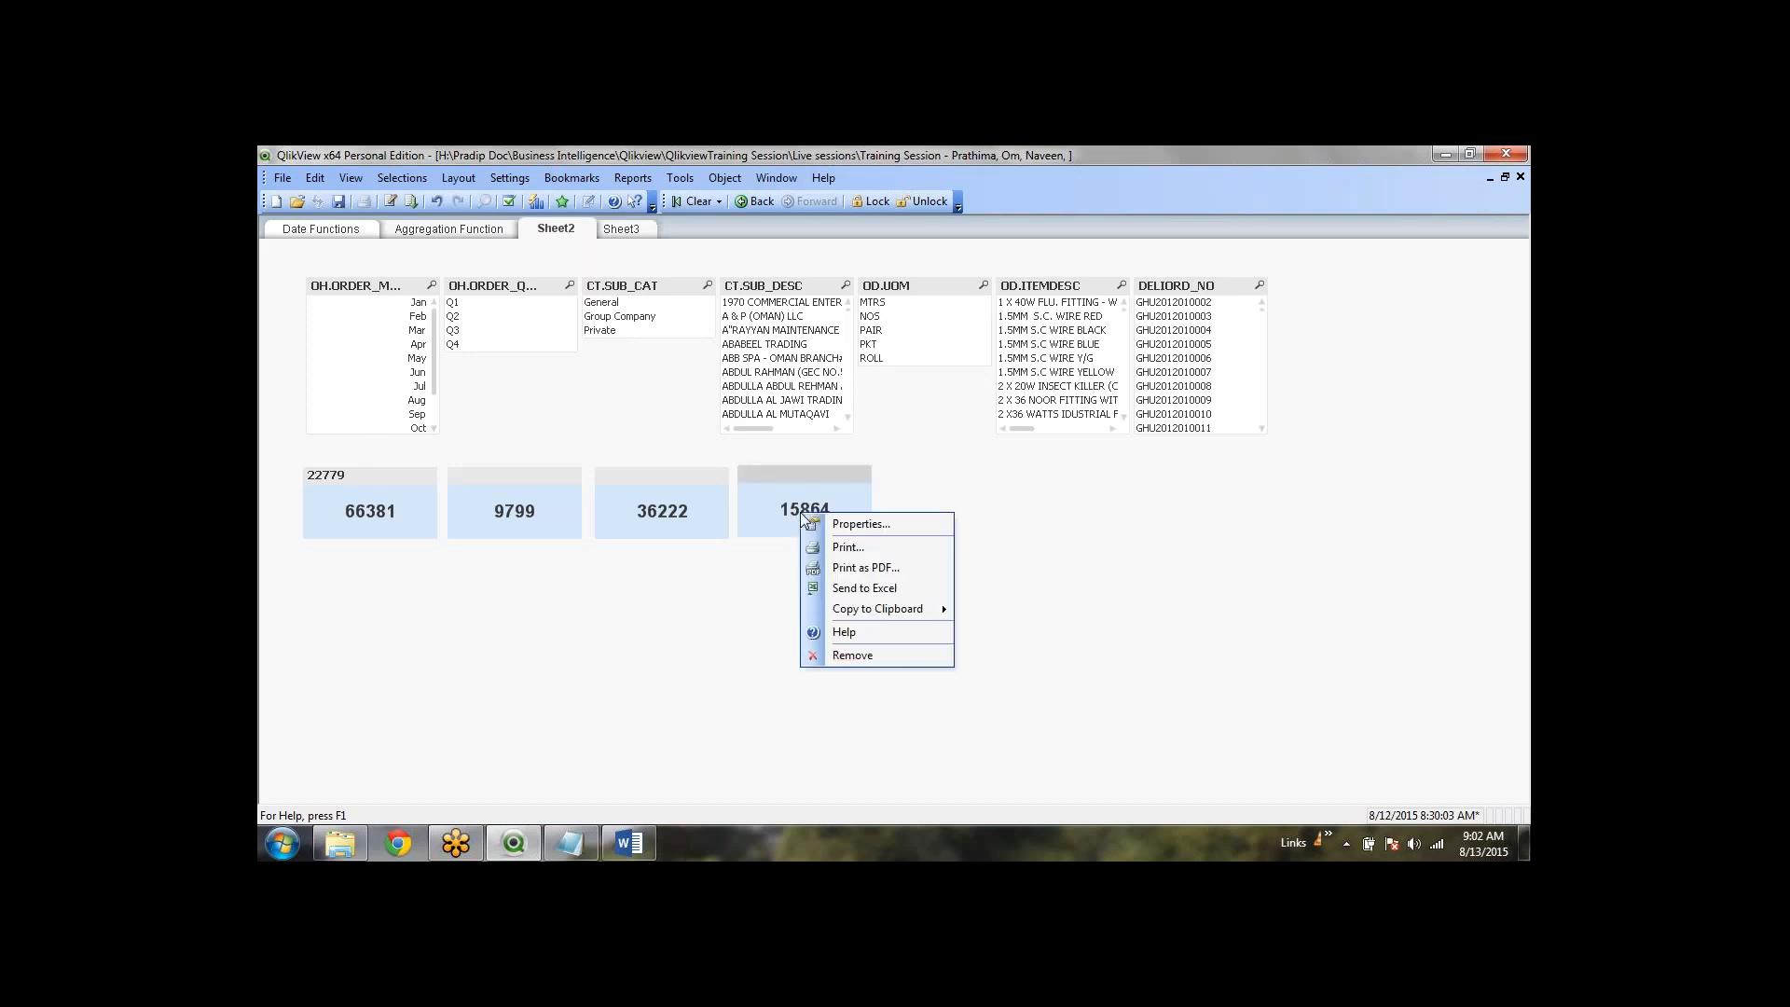
{"action": "left_click", "coordinate": [1020, 509]}
{"action": "left_click", "coordinate": [786, 478]}
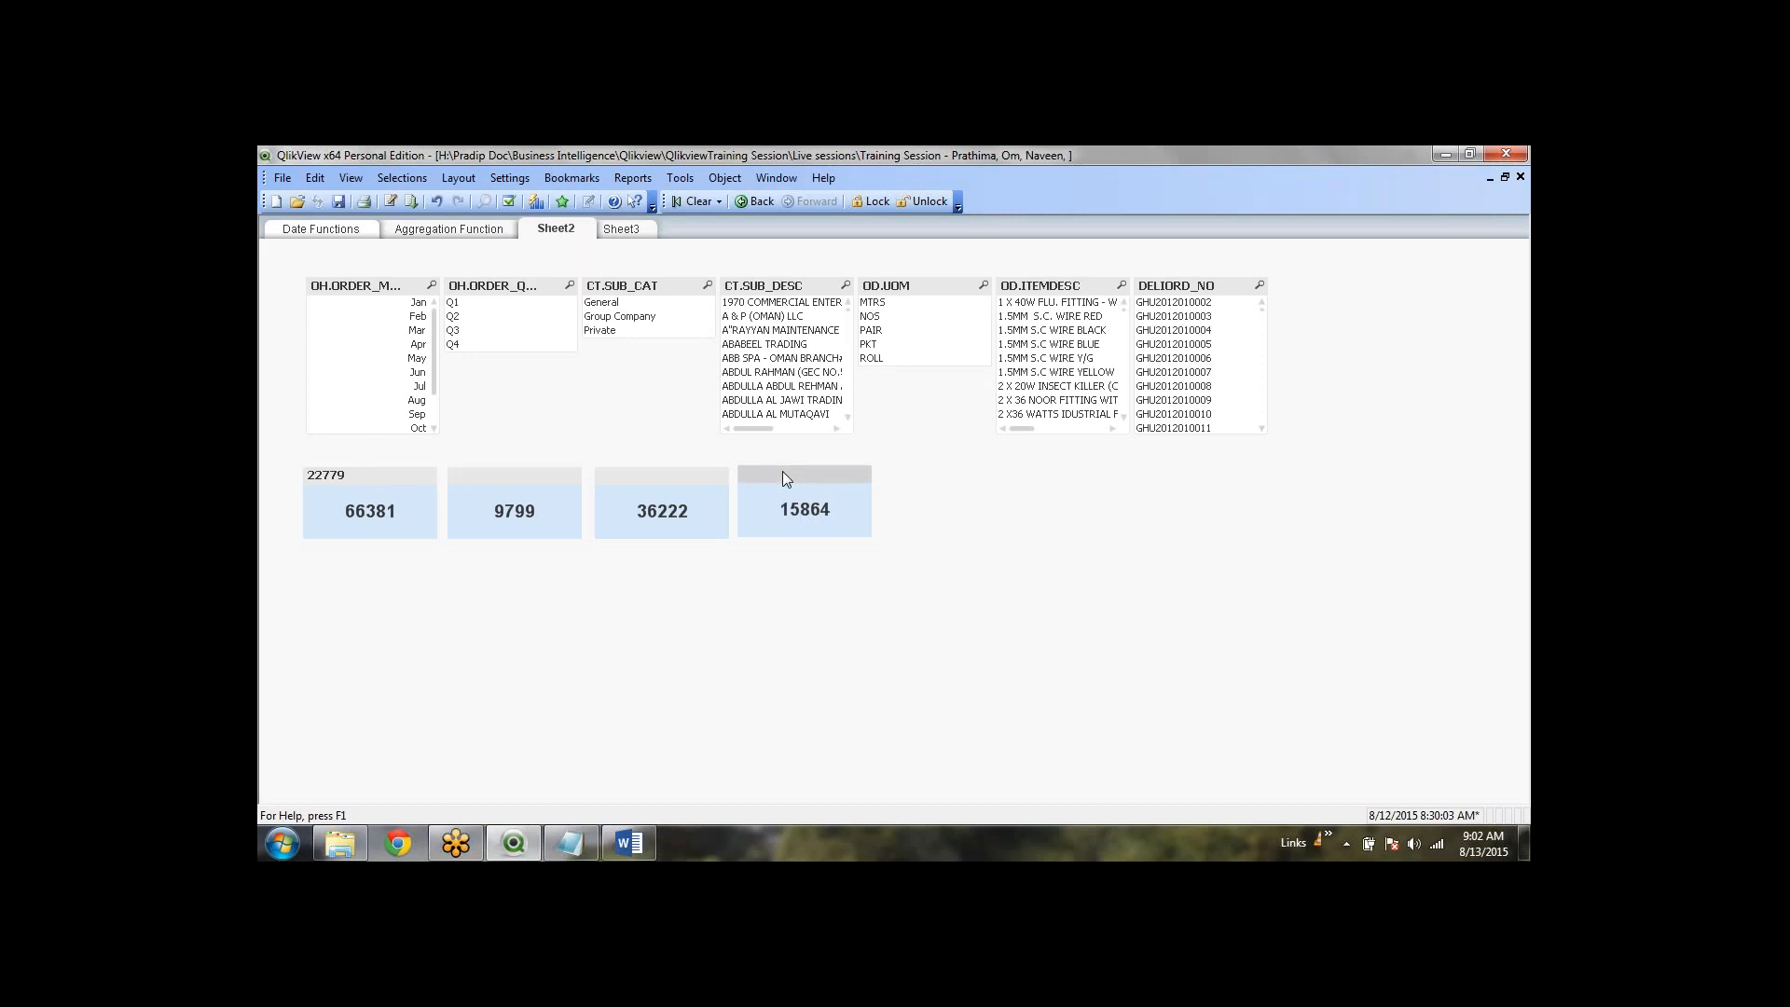
{"action": "left_click_drag", "start_coordinate": [783, 474], "coordinate": [928, 471]}
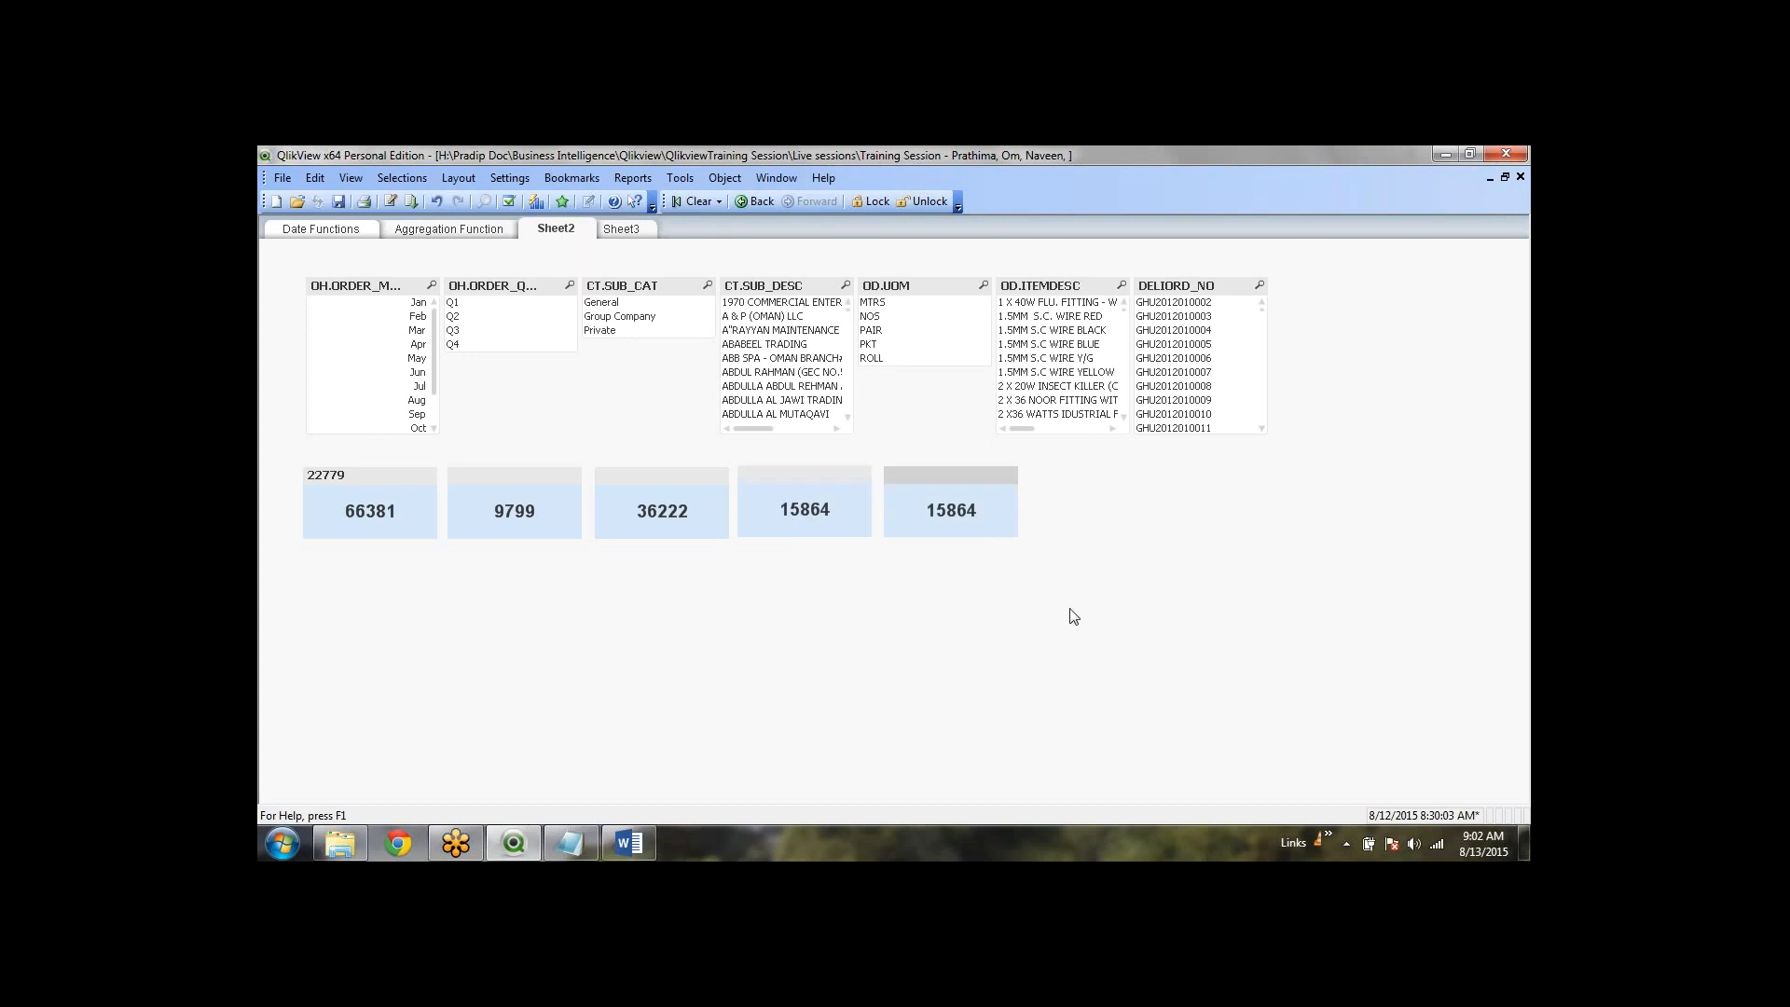
Step: Open the copied text object's expression in the editor and highlight its if condition with both WildMatch tests
{"action": "right_click", "coordinate": [953, 475]}
{"action": "left_click", "coordinate": [974, 486]}
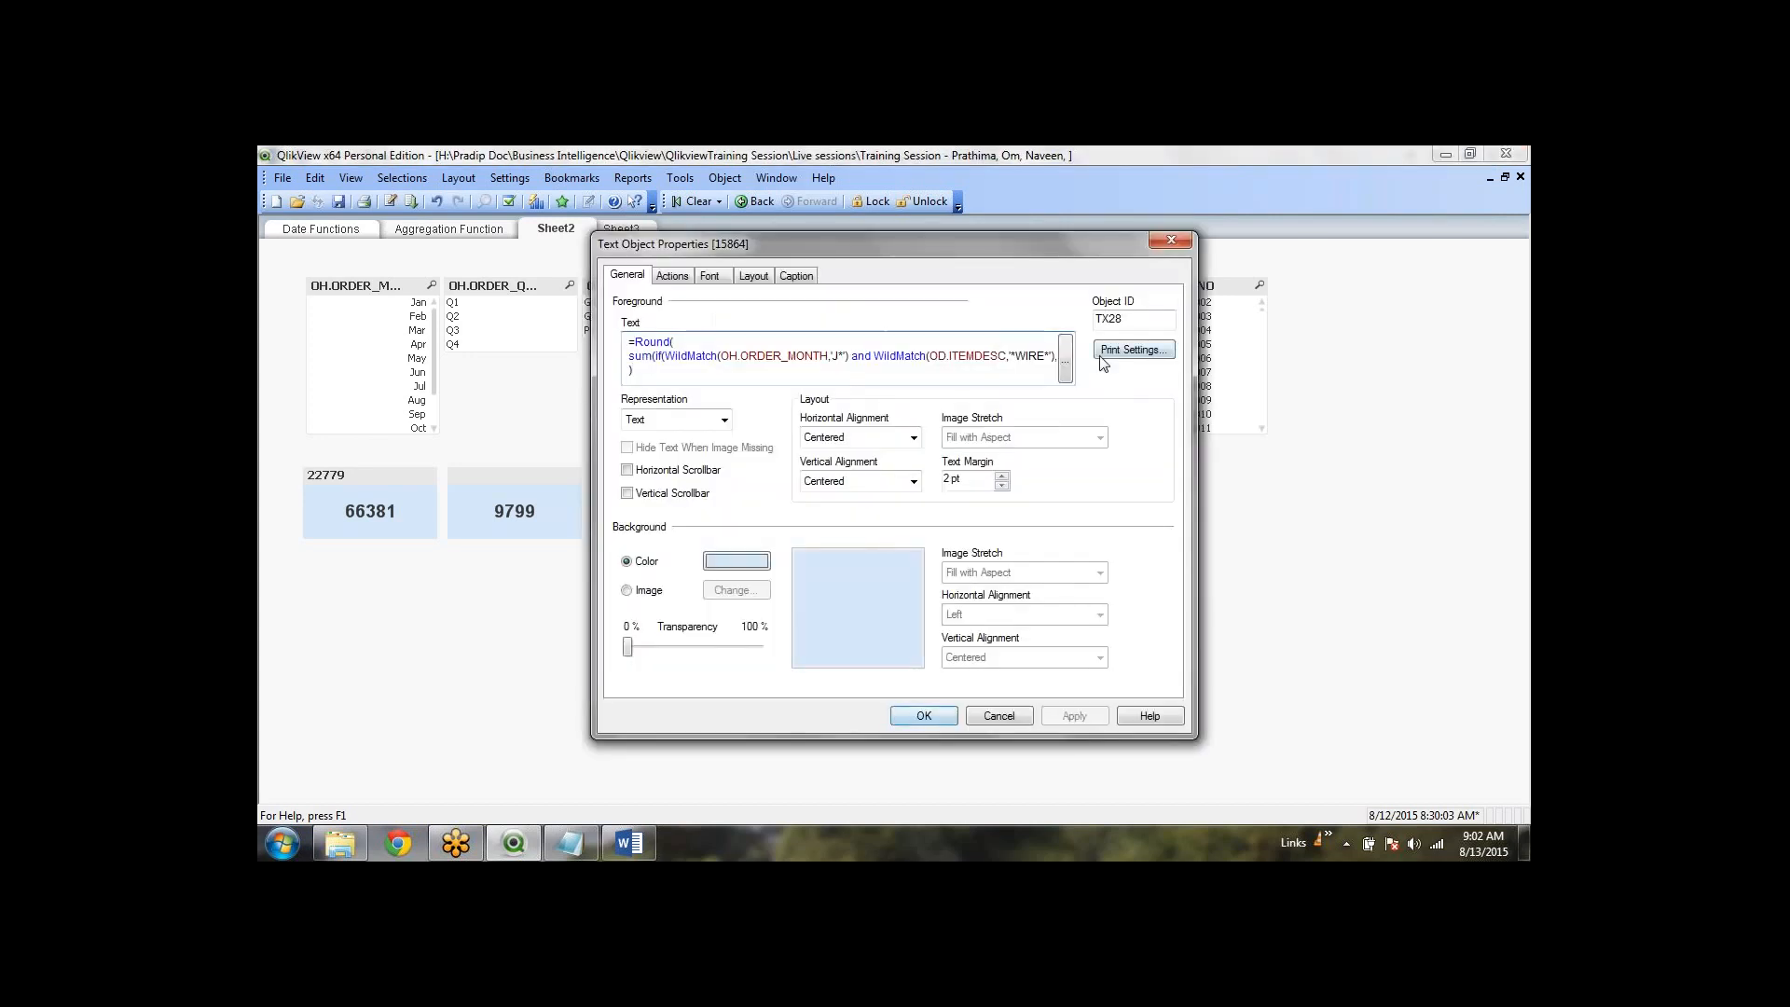
{"action": "left_click", "coordinate": [1065, 359]}
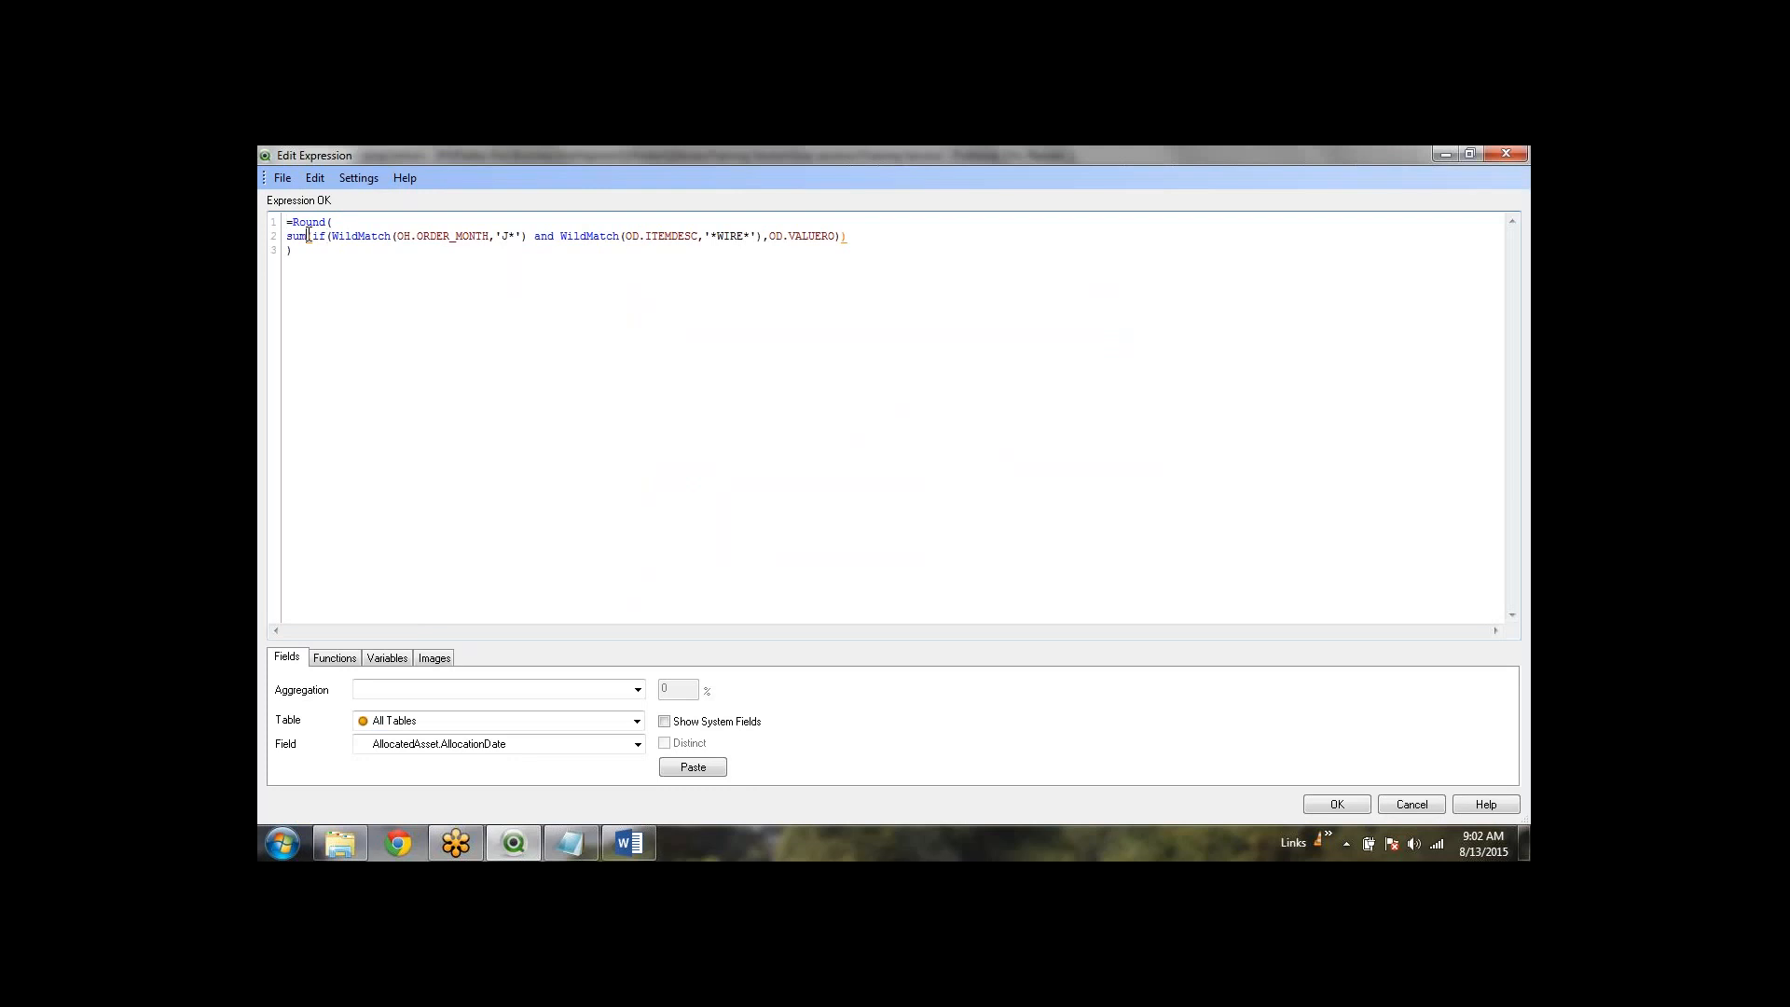
{"action": "left_click", "coordinate": [310, 235]}
{"action": "left_click", "coordinate": [768, 236], "text": "shift"}
{"action": "left_click", "coordinate": [1217, 170]}
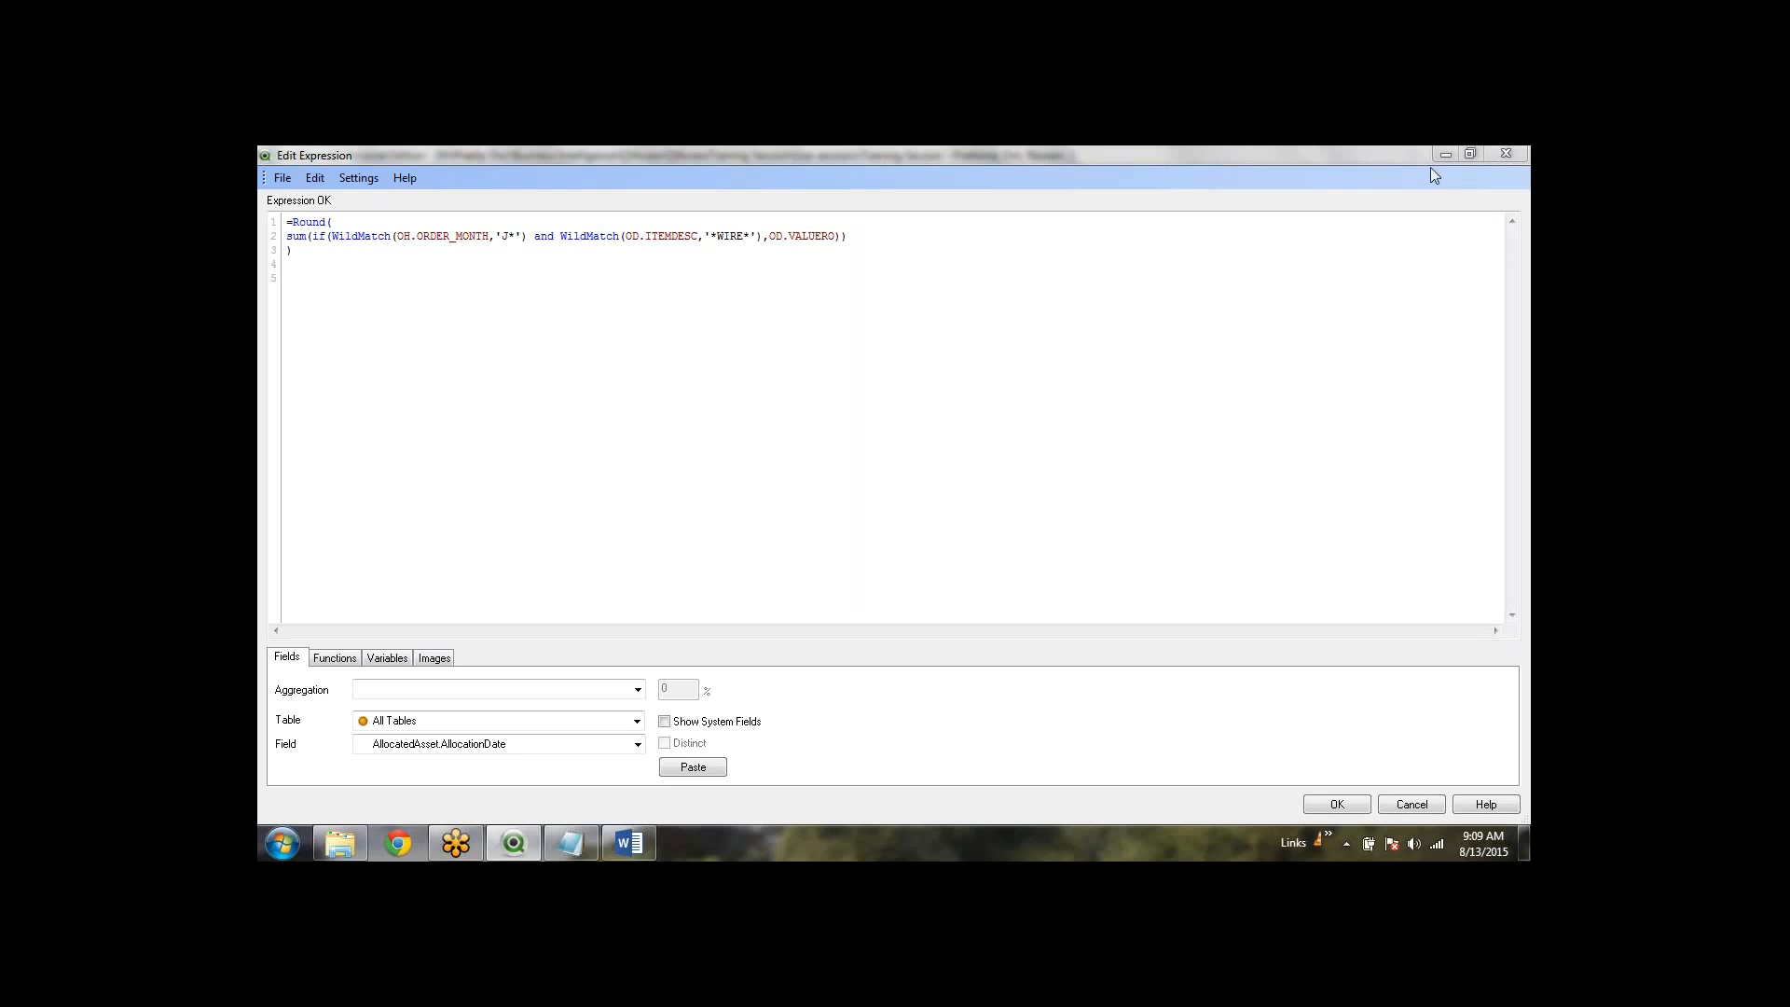
Step: Insert three blank lines above the existing Round(sum(if(...))) expression and comment out the whole expression
{"action": "left_click", "coordinate": [490, 298]}
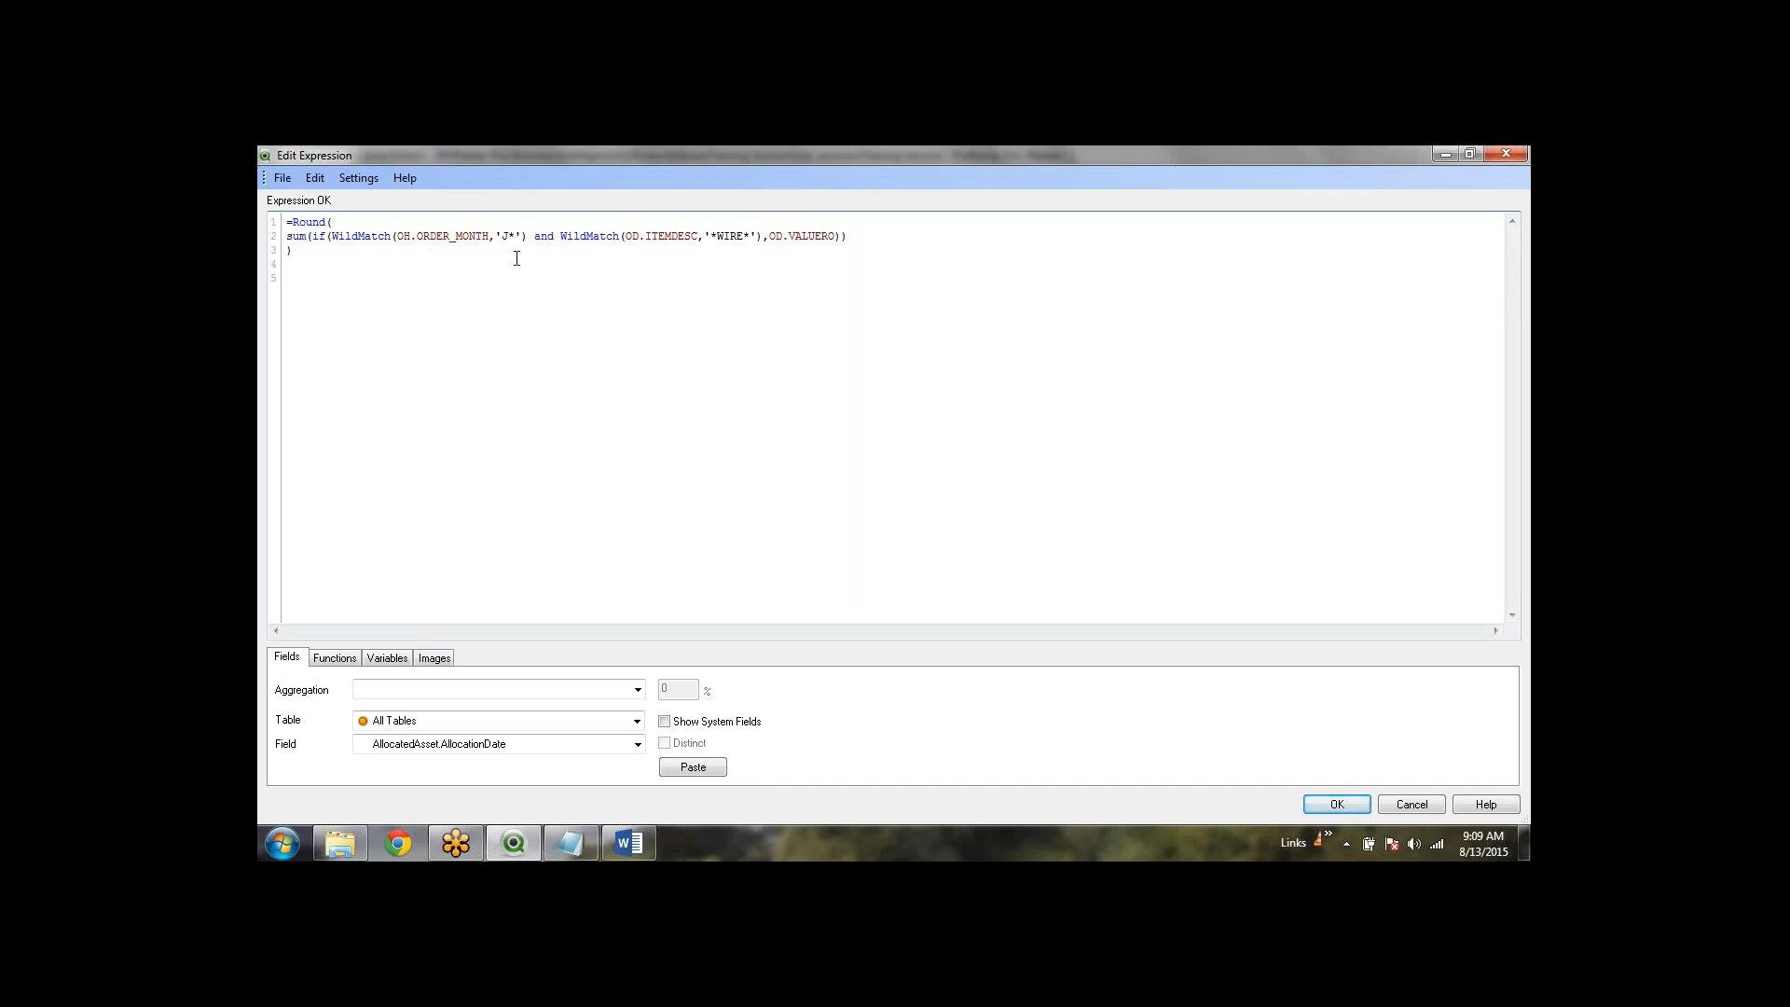
{"action": "key", "text": "Return"}
{"action": "key", "text": "Return"}
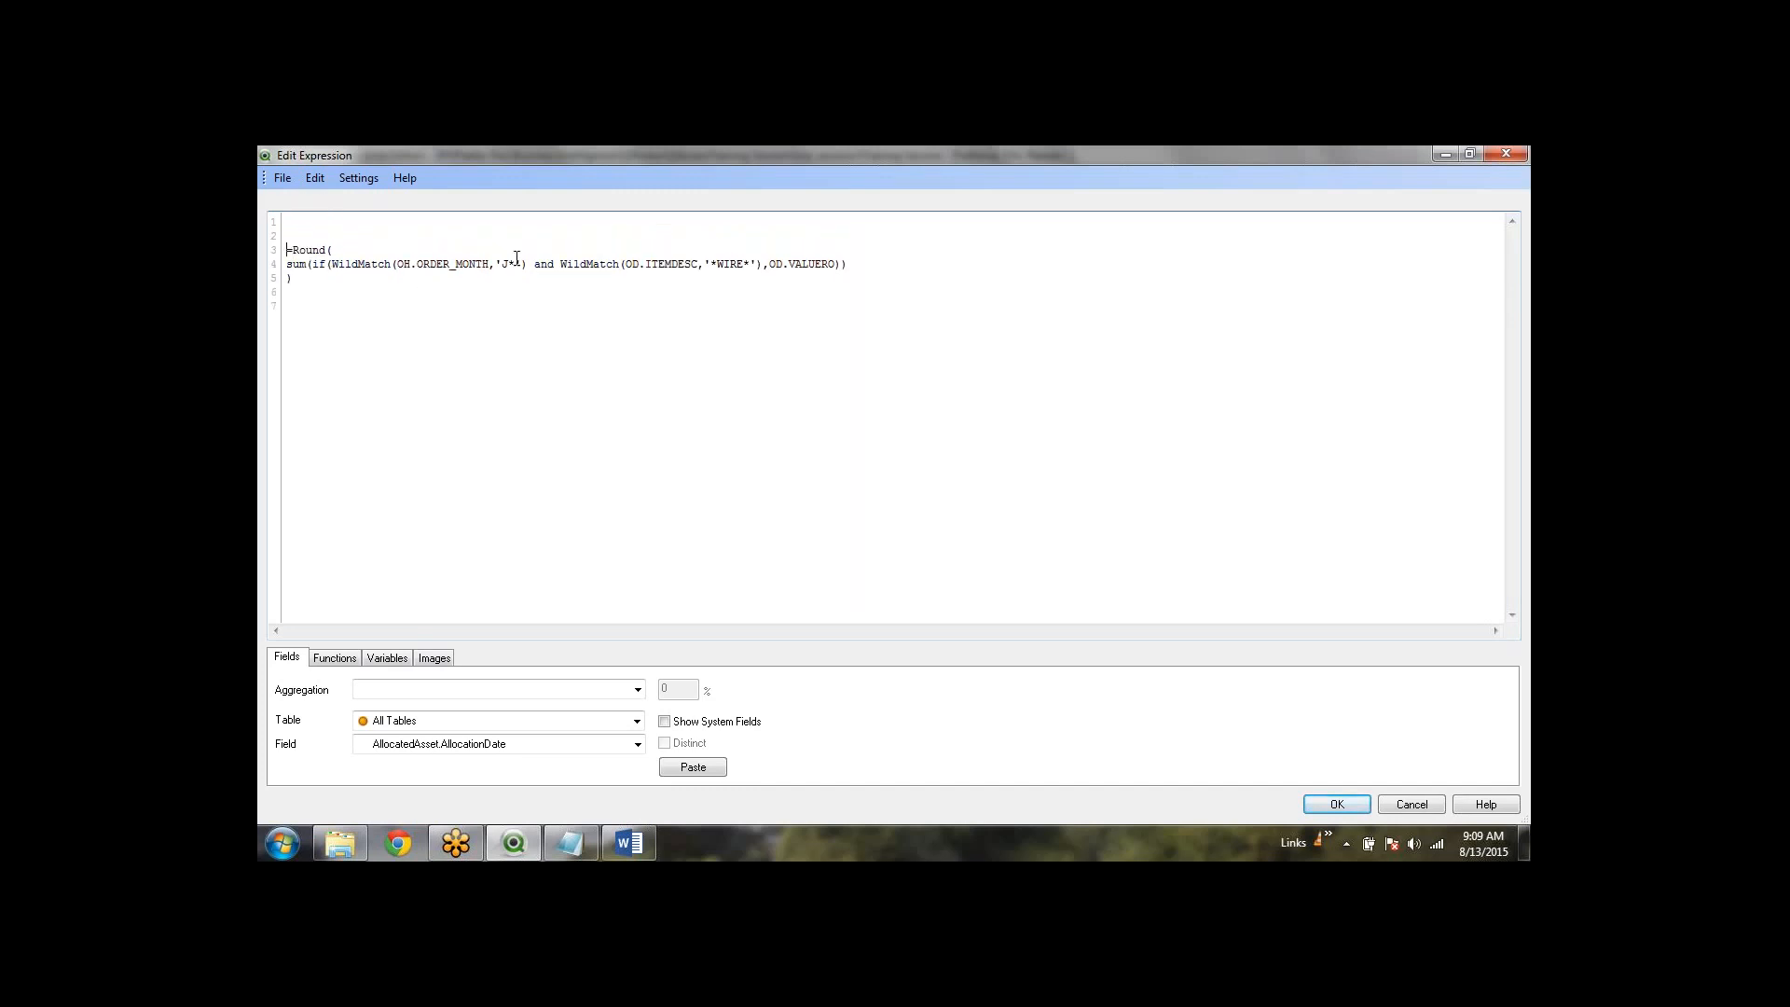
{"action": "key", "text": "Return"}
{"action": "key", "text": "shift+Down"}
{"action": "key", "text": "shift+Down"}
{"action": "key", "text": "shift+Down"}
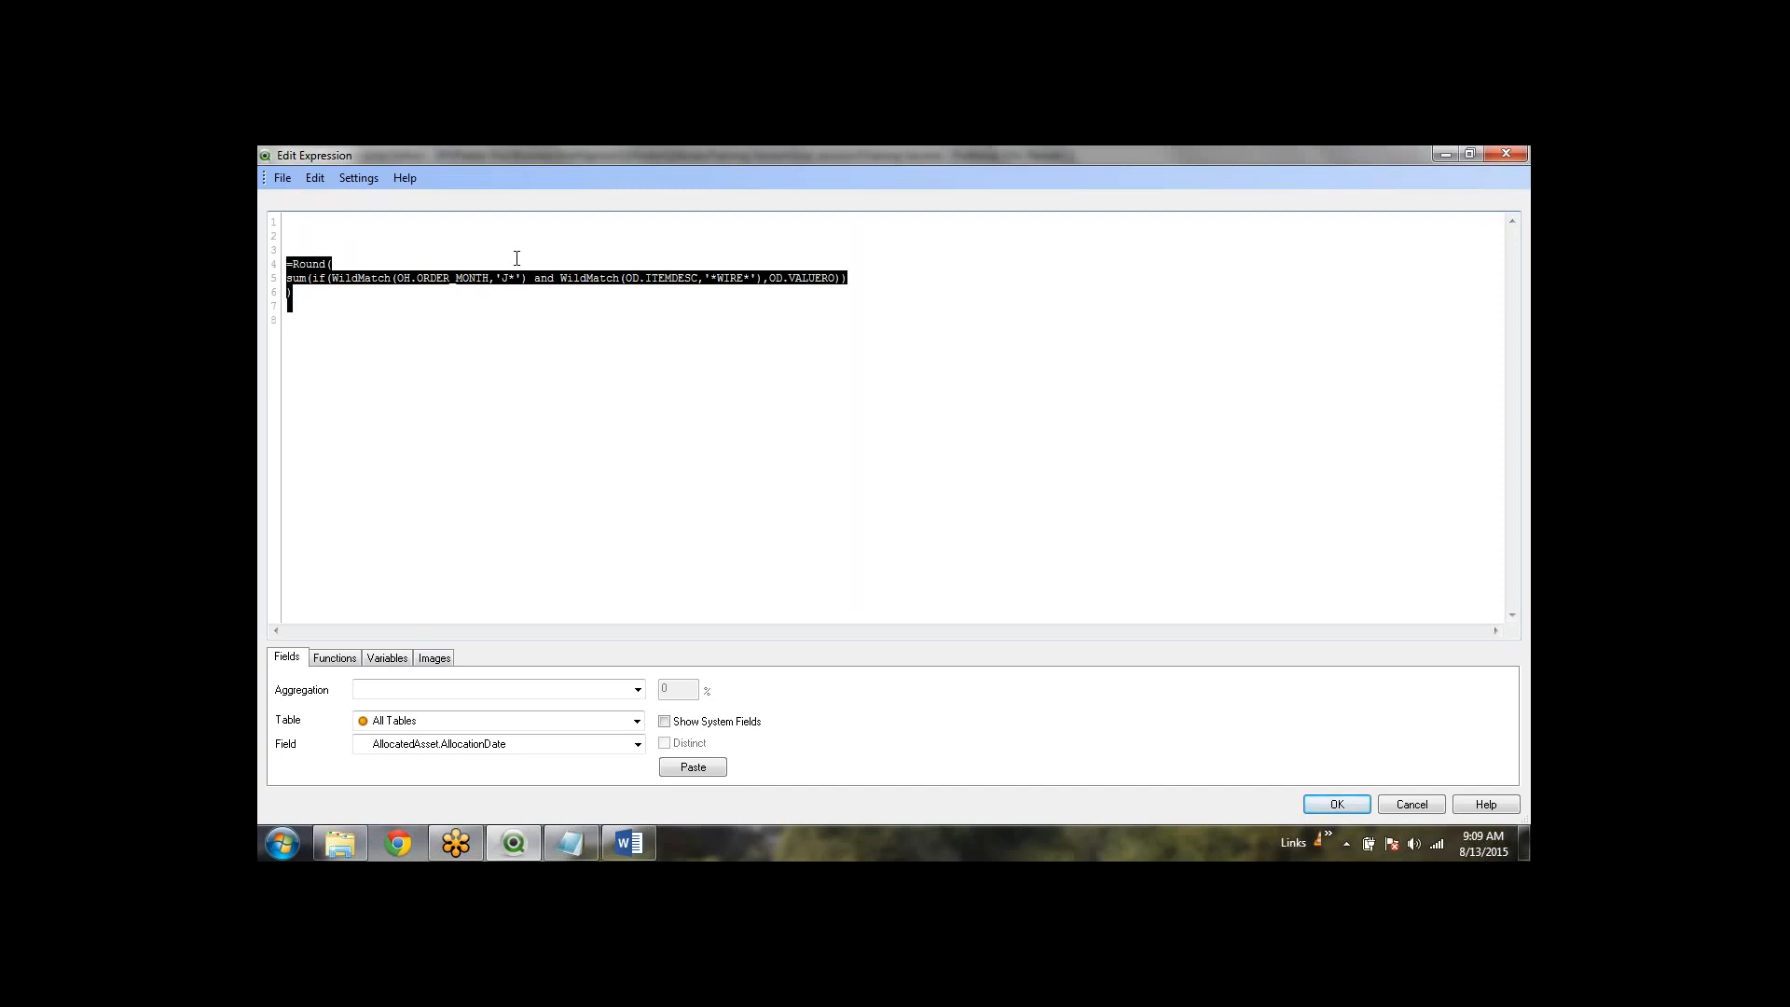
{"action": "key", "text": "ctrl+k"}
{"action": "key", "text": "ctrl+Home"}
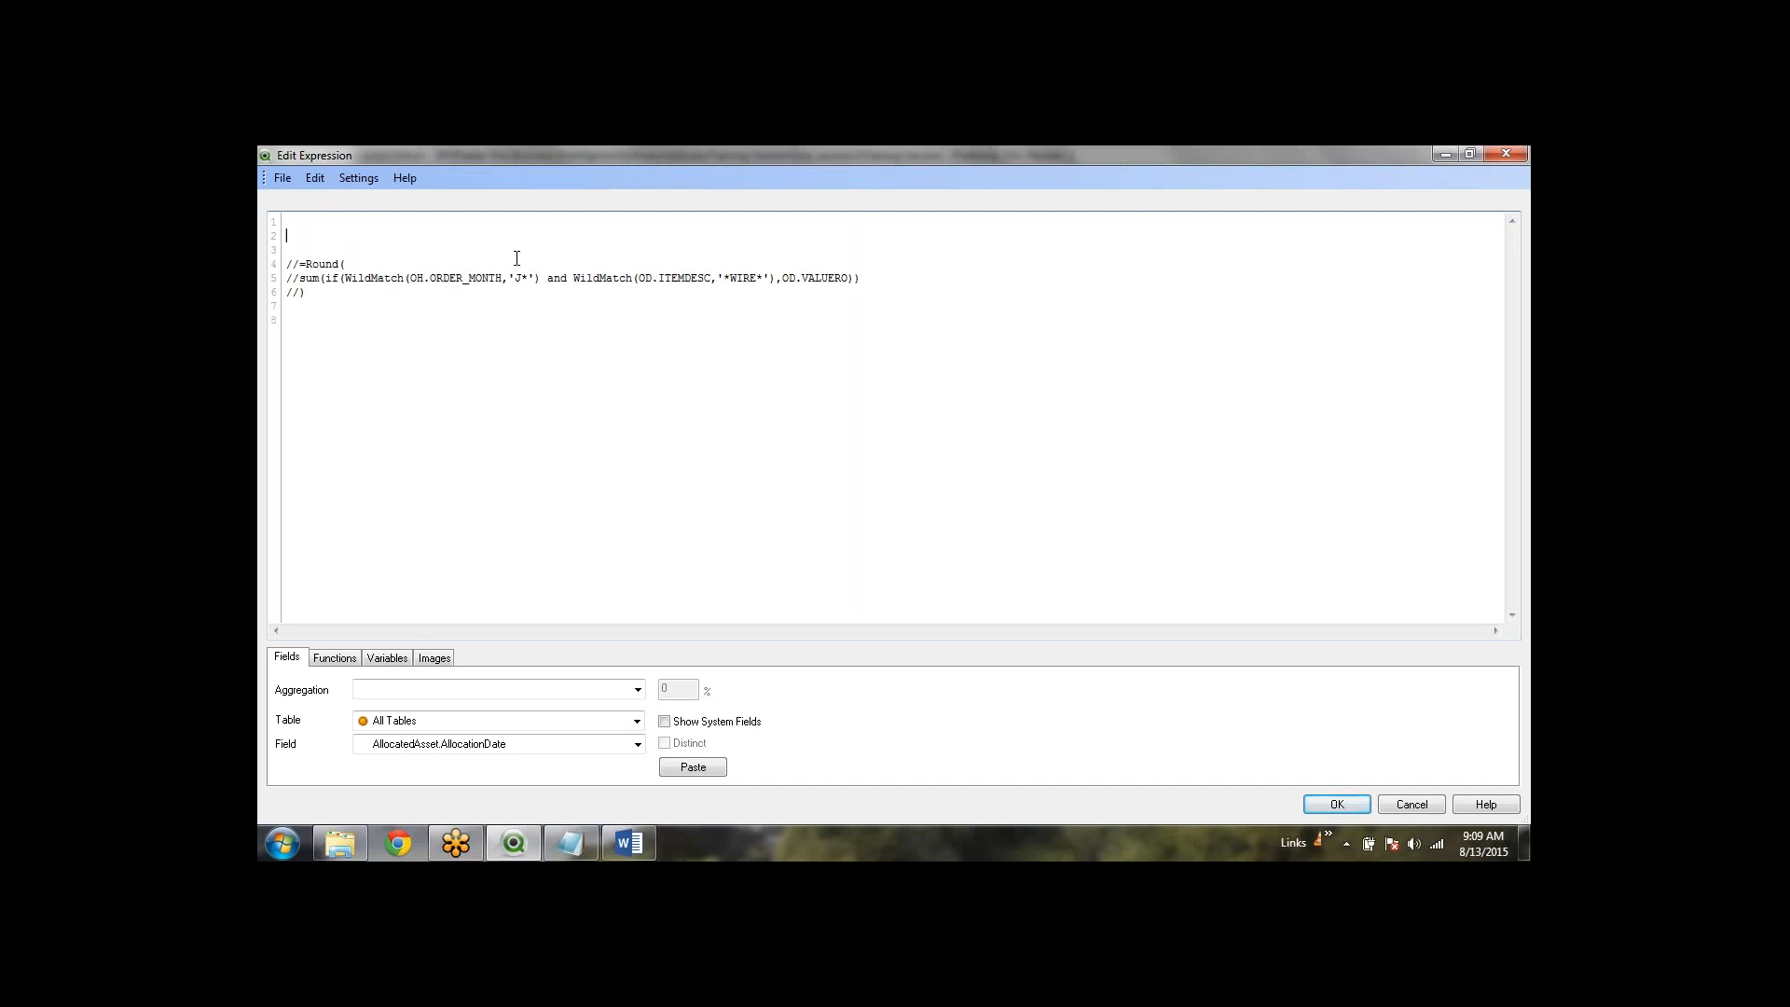
Step: Uncomment the old if-based expression and comment it out again to demonstrate toggling
{"action": "key", "text": "shift+Down"}
{"action": "key", "text": "shift+Down"}
{"action": "key", "text": "shift+Down"}
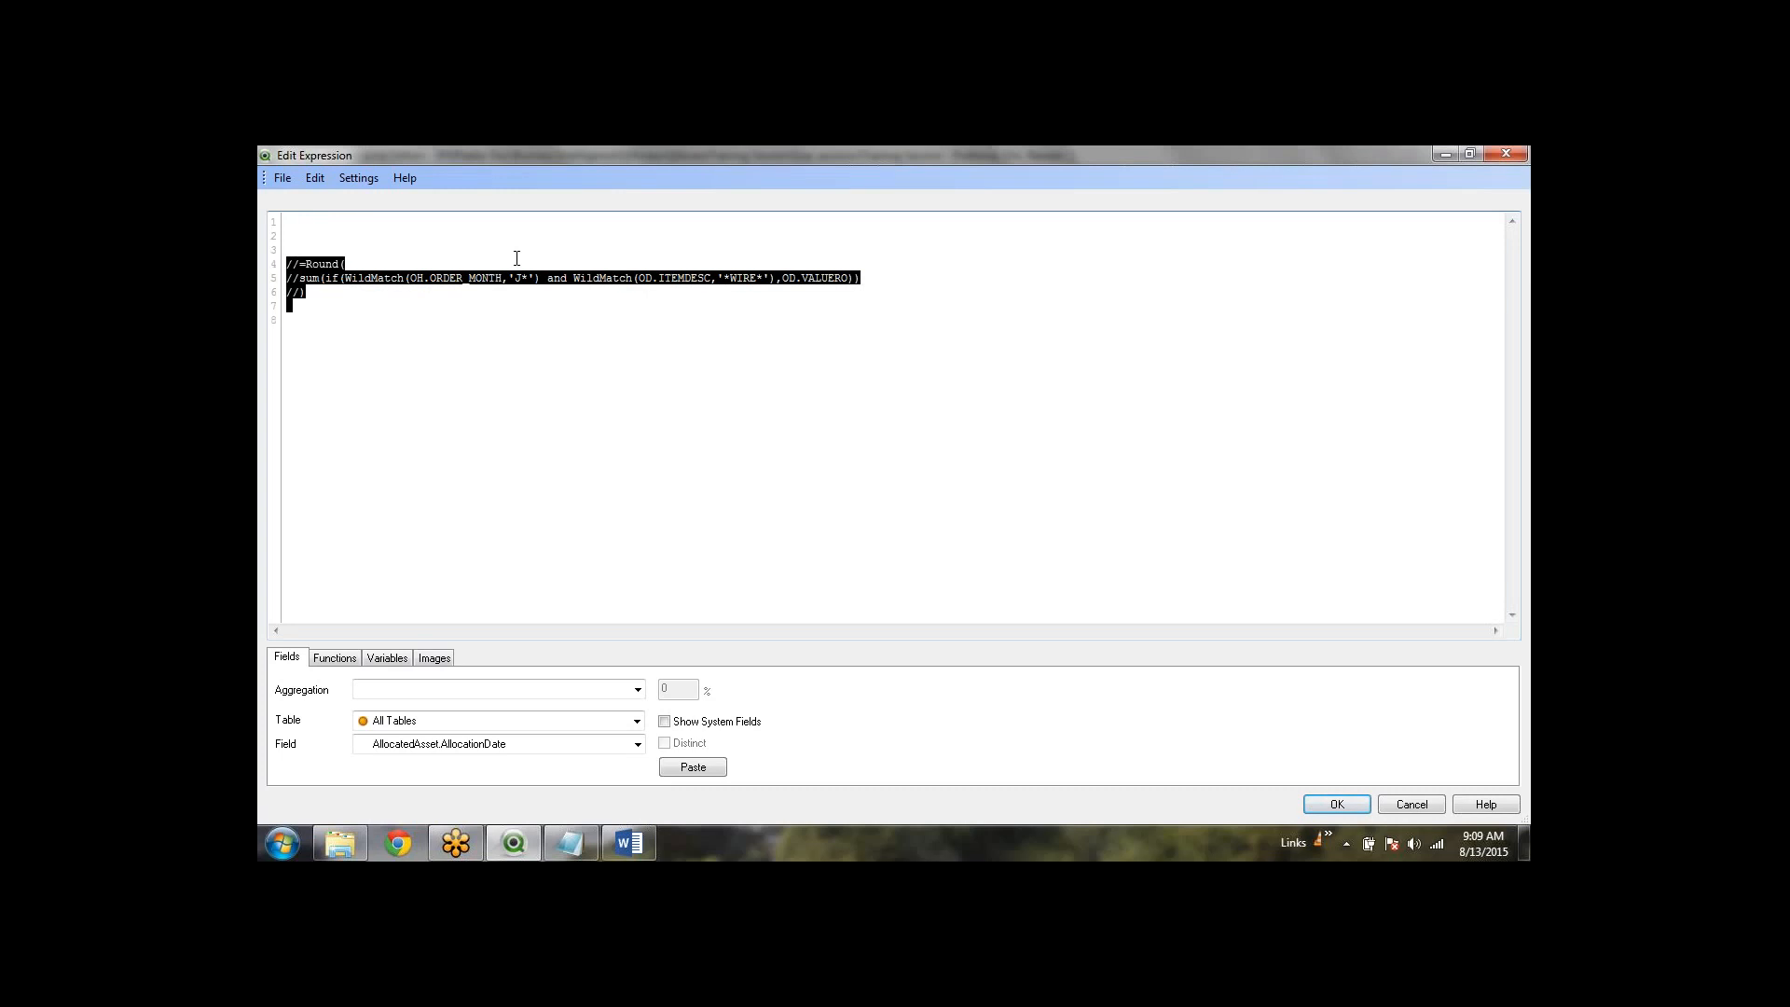
{"action": "key", "text": "ctrl+shift+k"}
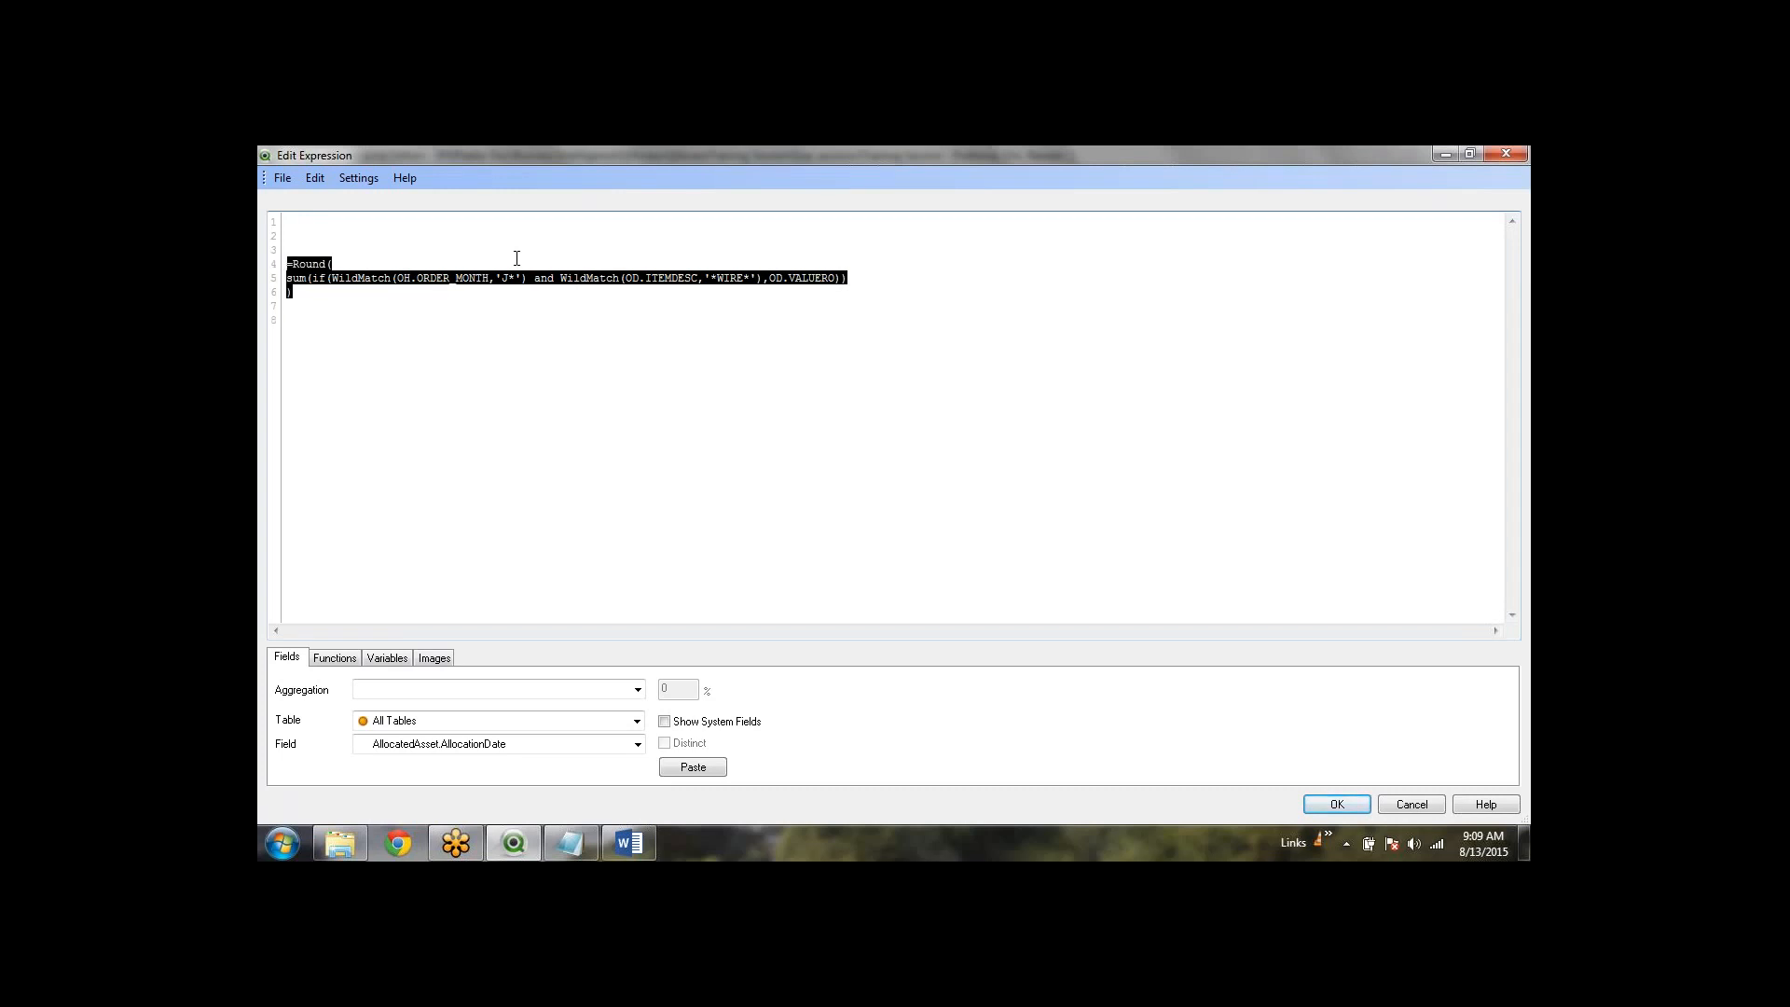
{"action": "key", "text": "ctrl+k"}
Step: Write the new expression =Round(Sum(OD.VALUERO)) on the empty first line above the commented-out code
{"action": "left_click", "coordinate": [516, 257]}
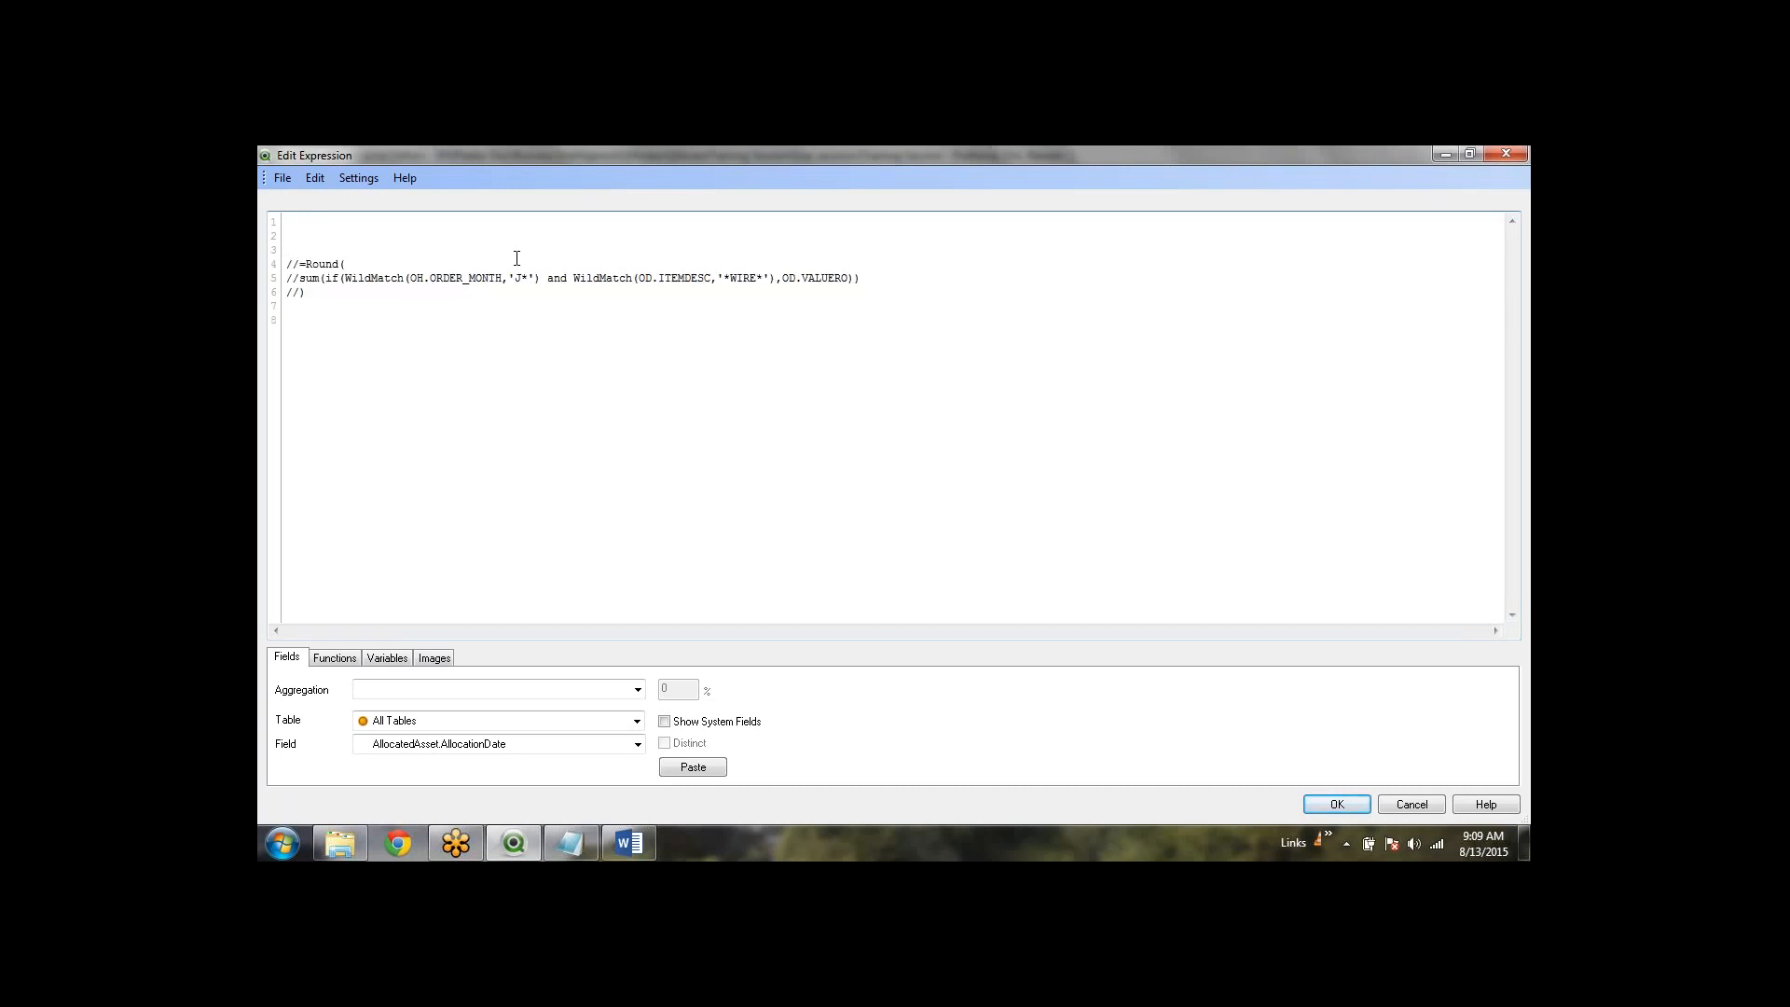
{"action": "type", "text": "="}
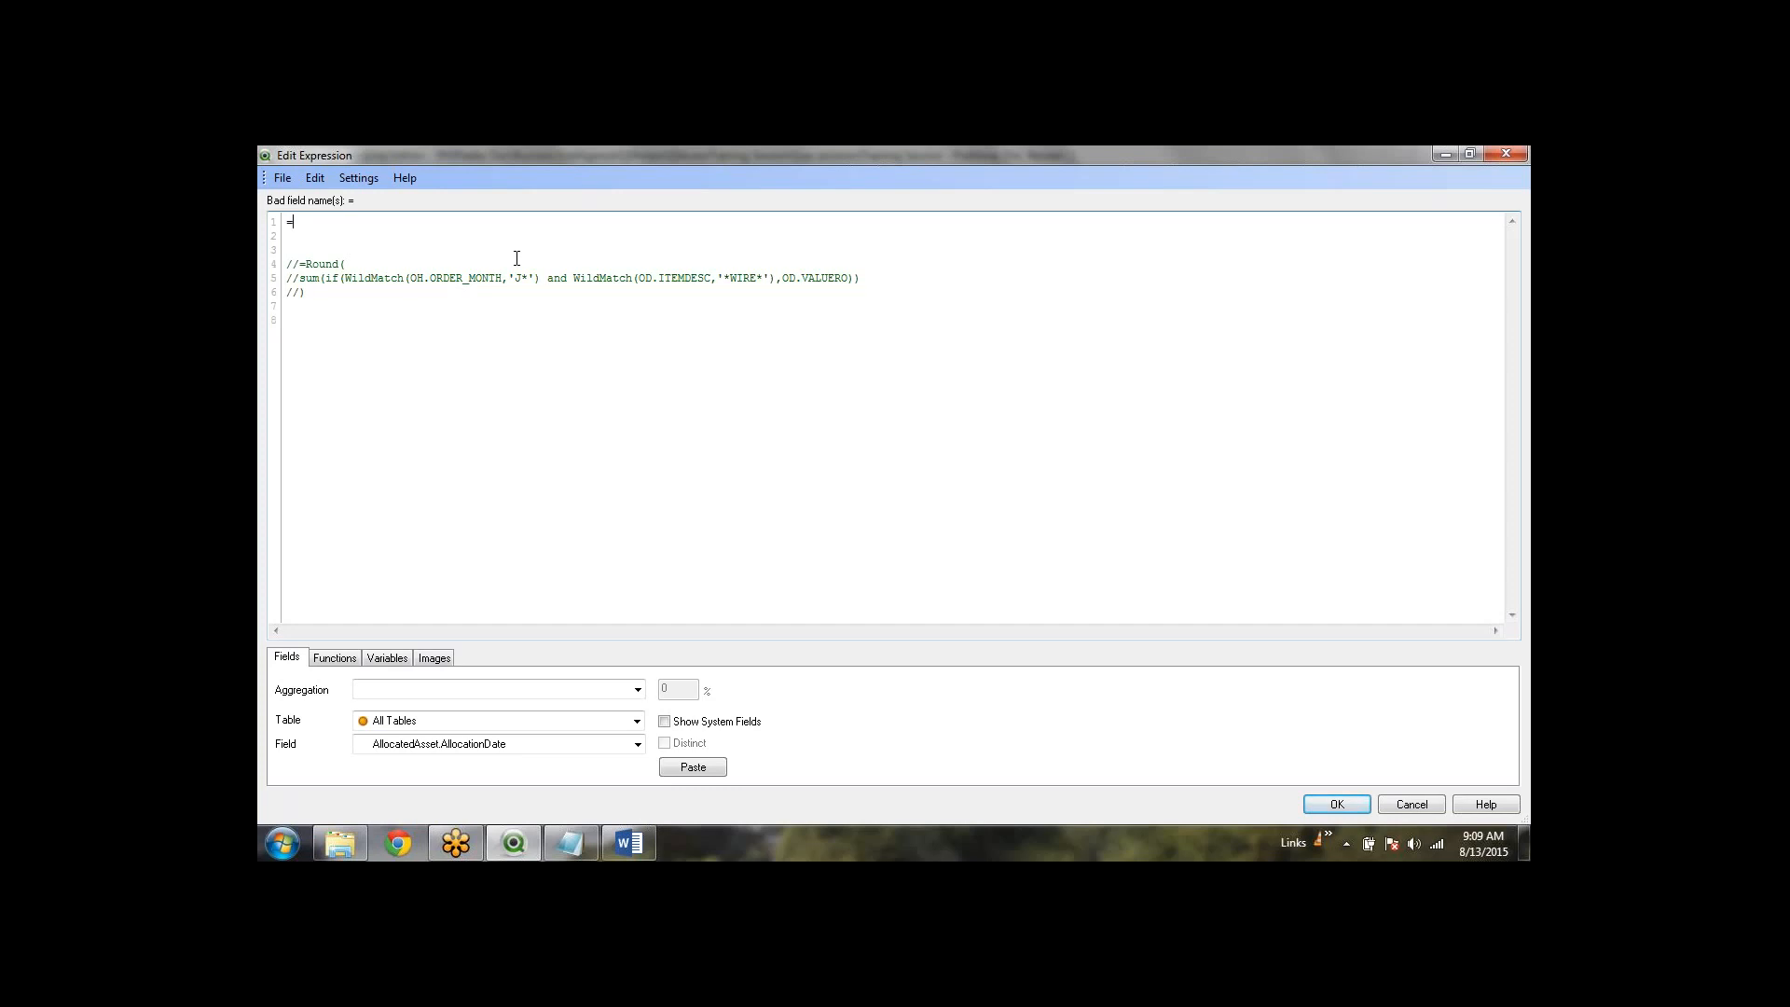
{"action": "type", "text": "Round"}
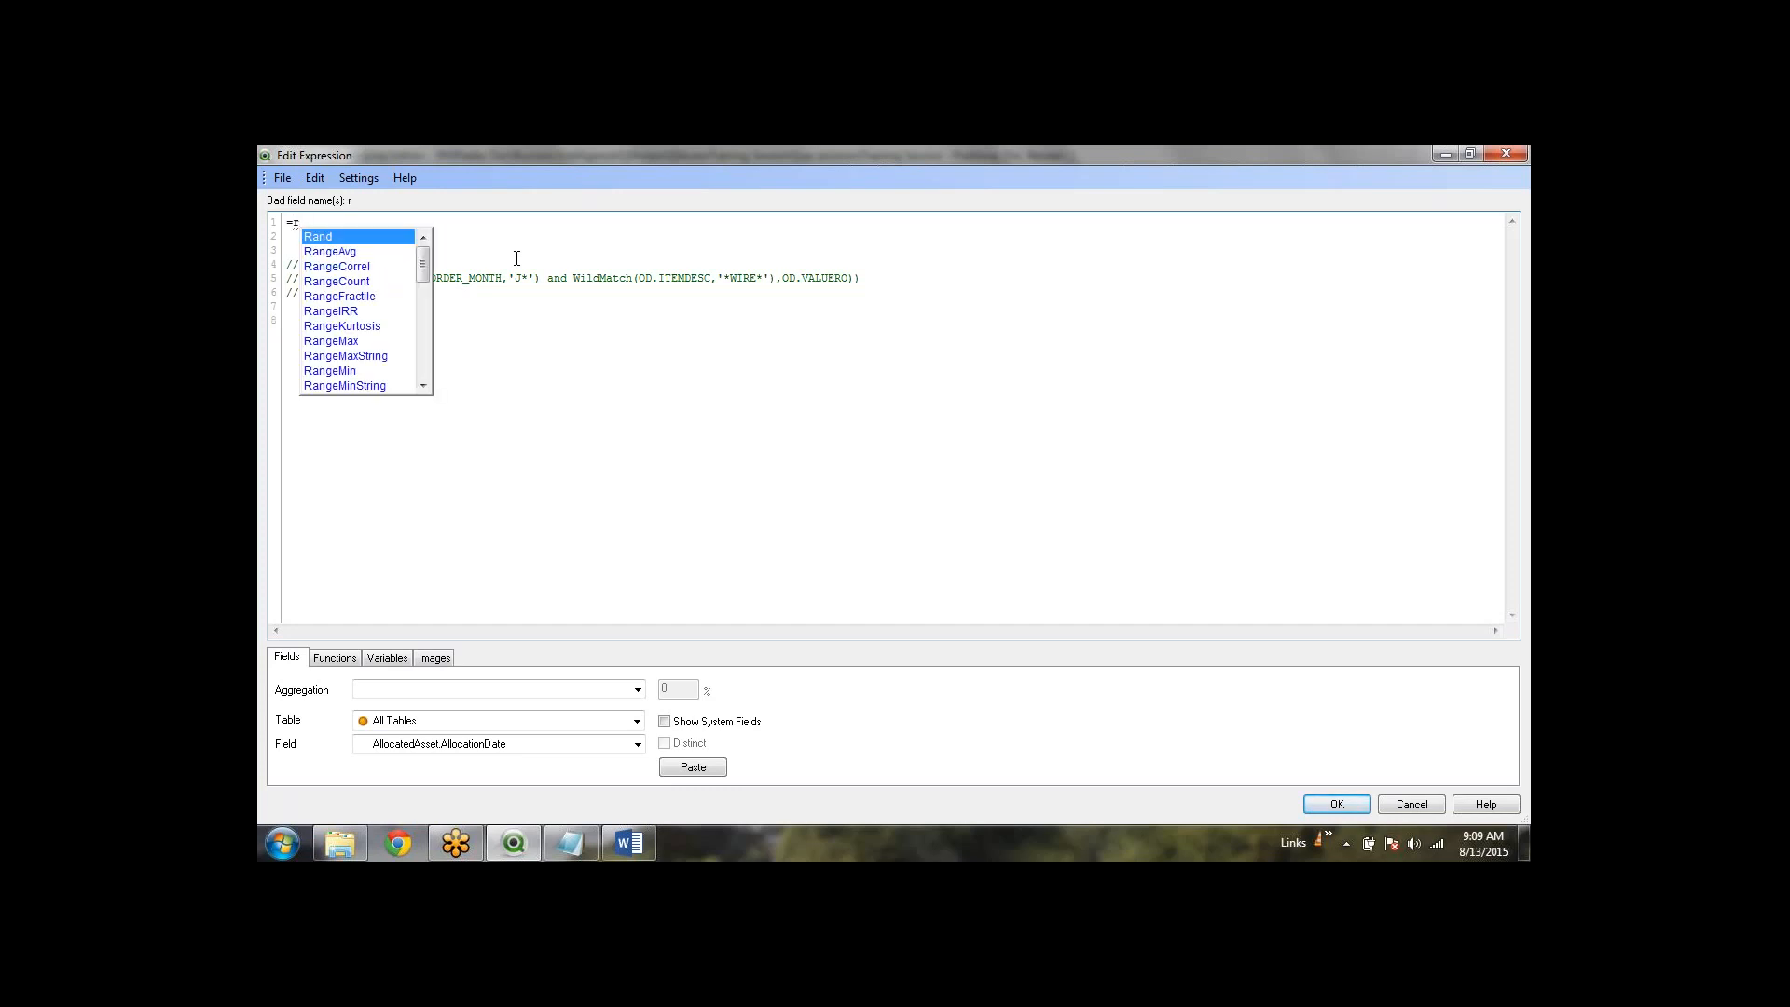
{"action": "type", "text": "()"}
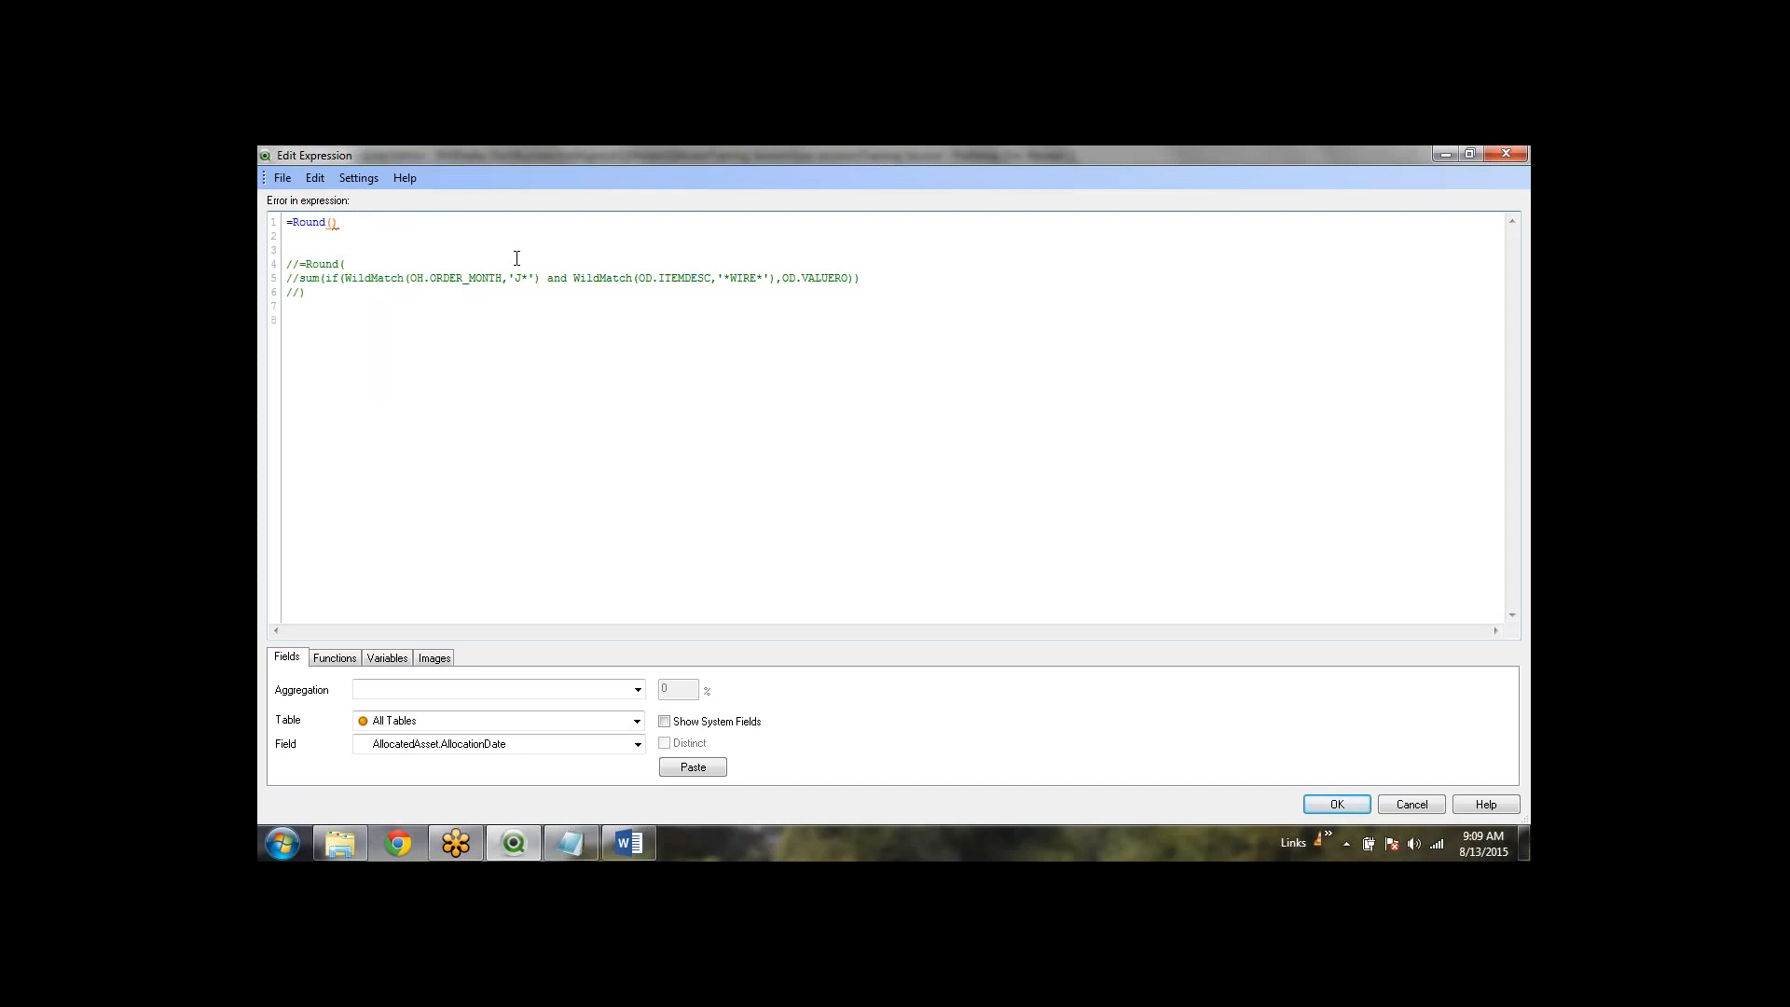
{"action": "type", "text": "Sum"}
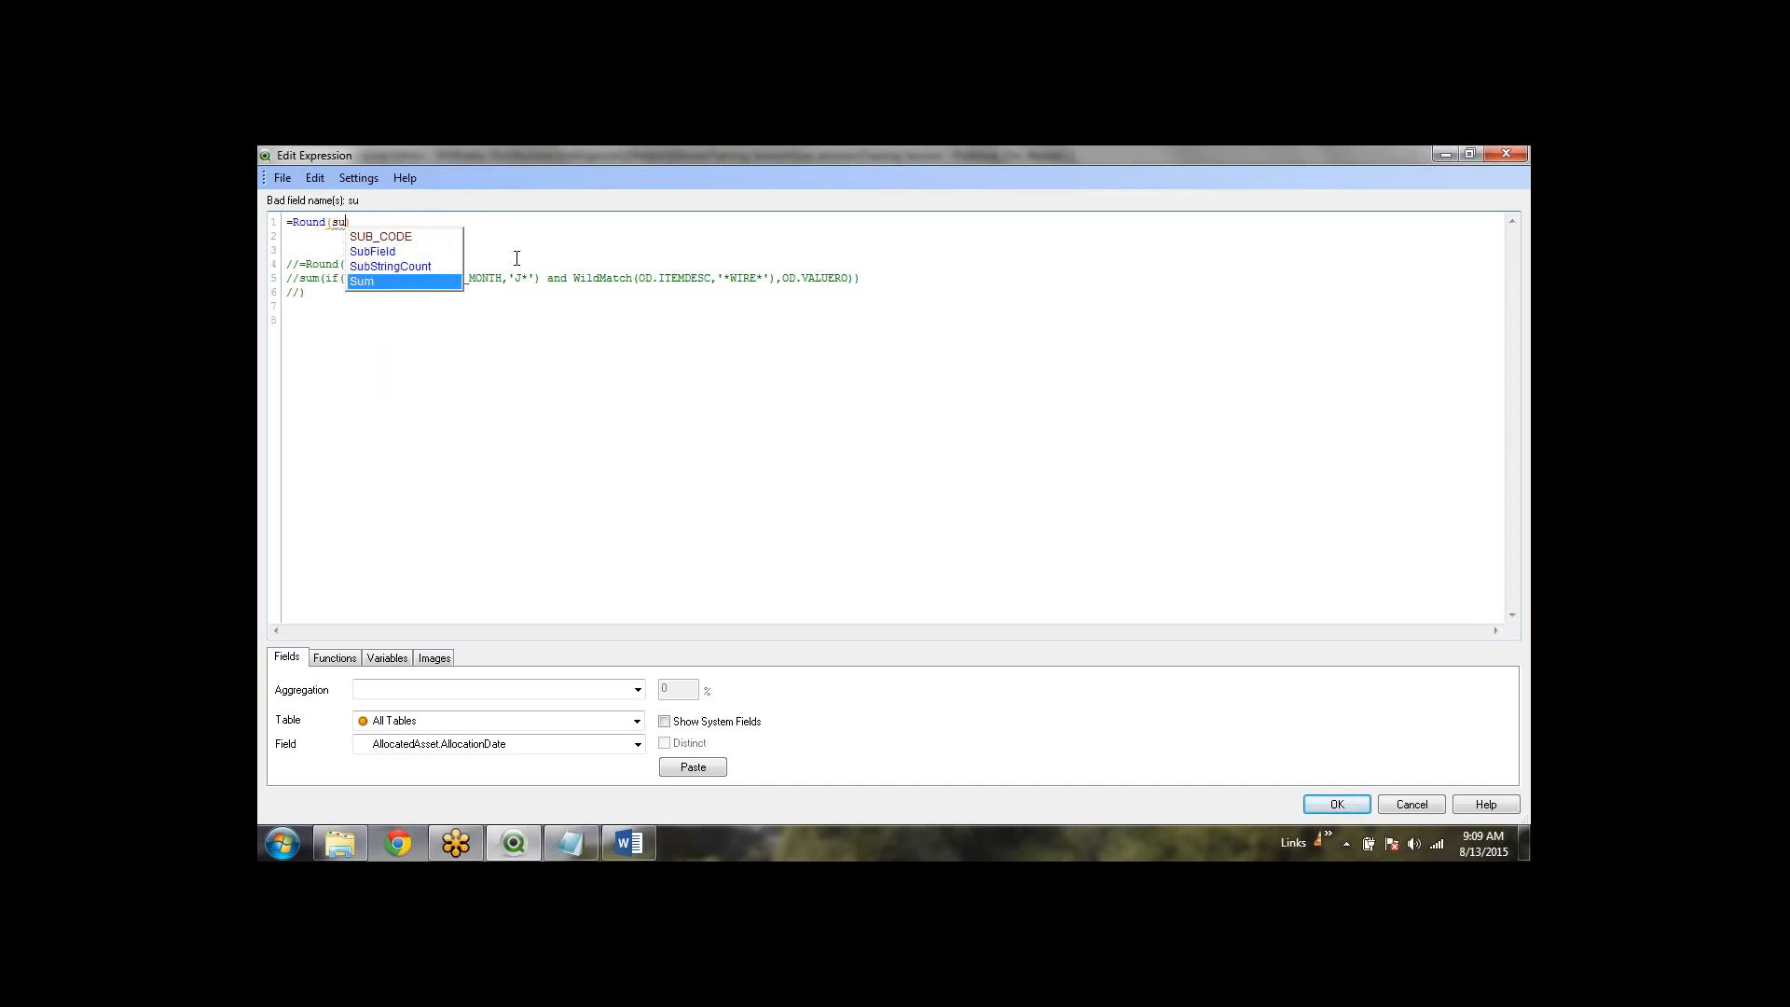
{"action": "type", "text": "()"}
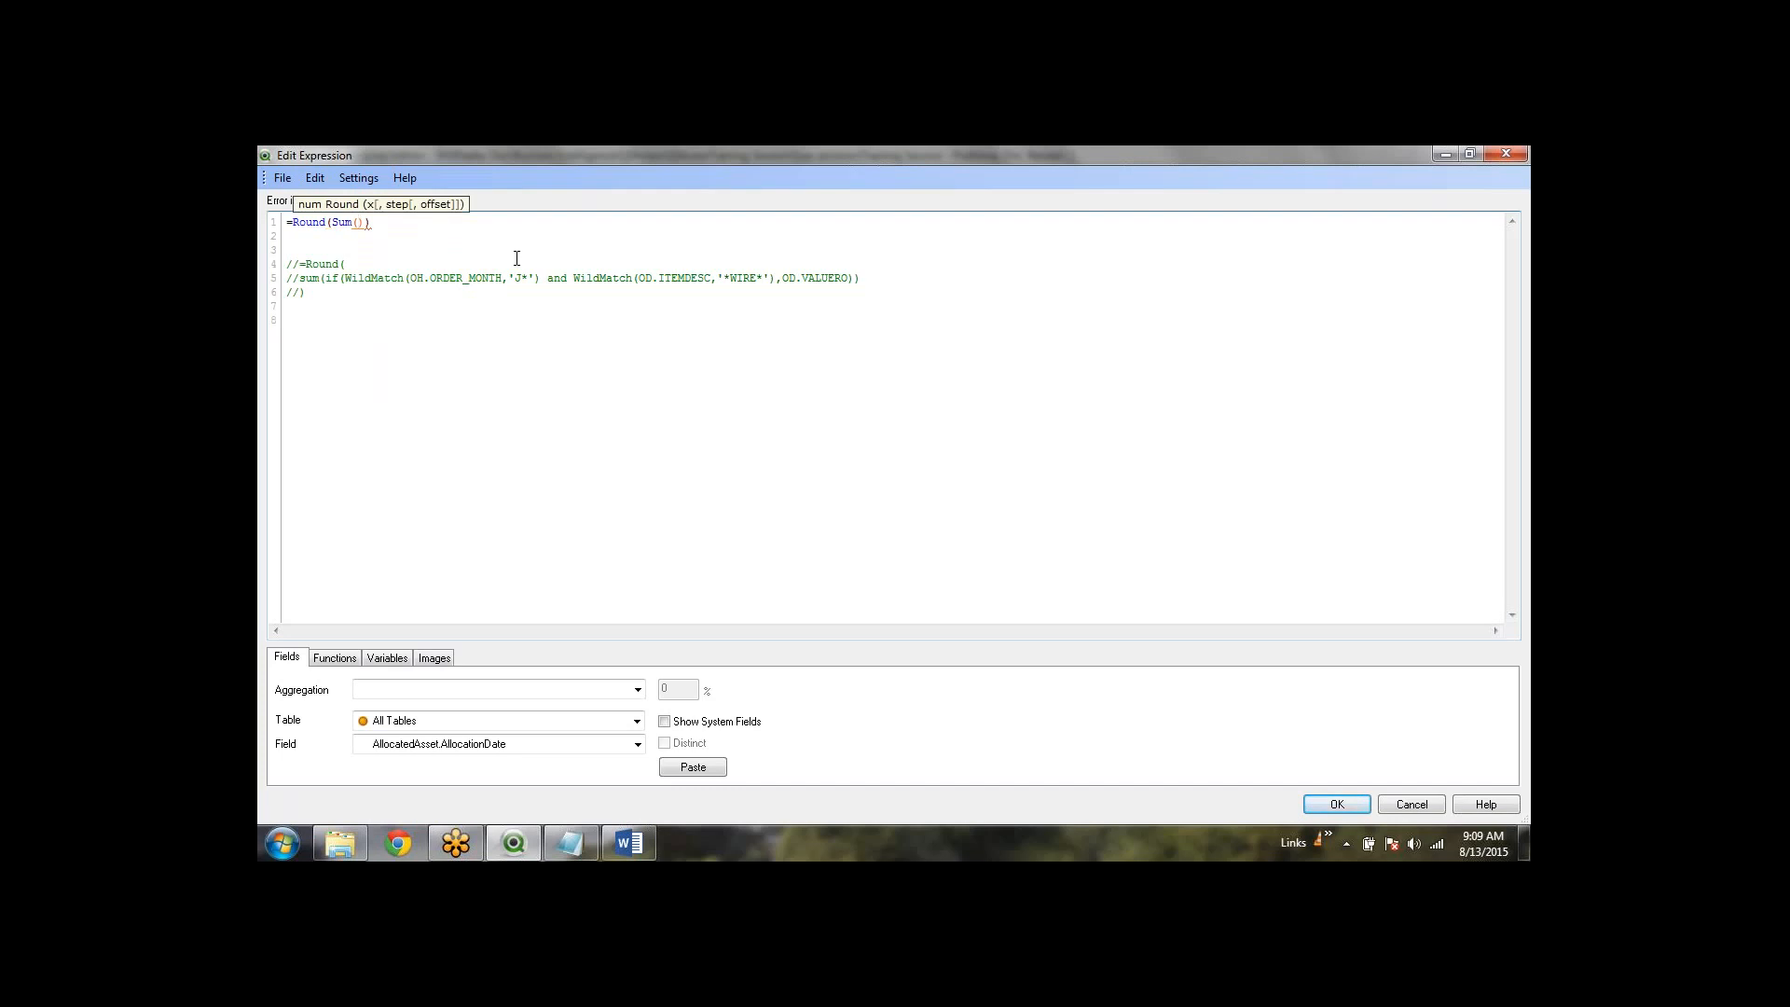
{"action": "type", "text": "od.v"}
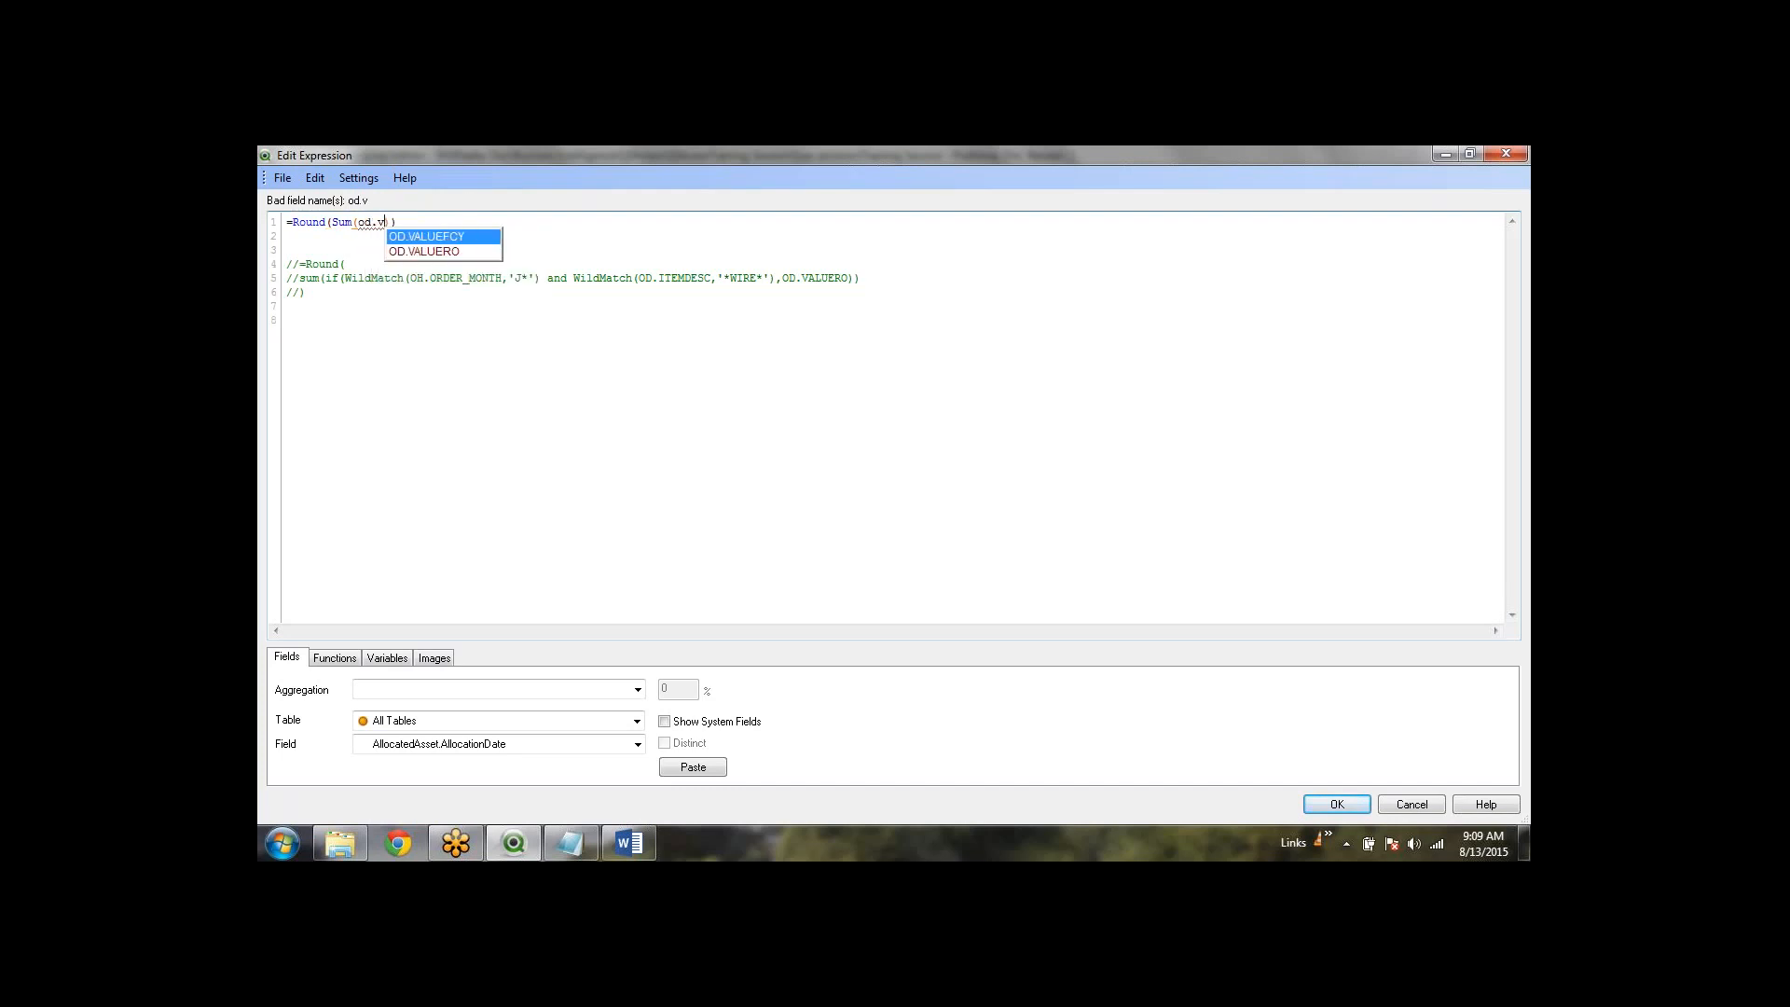
{"action": "key", "text": "Down"}
{"action": "key", "text": "Return"}
{"action": "key", "text": "Right"}
{"action": "key", "text": "Right"}
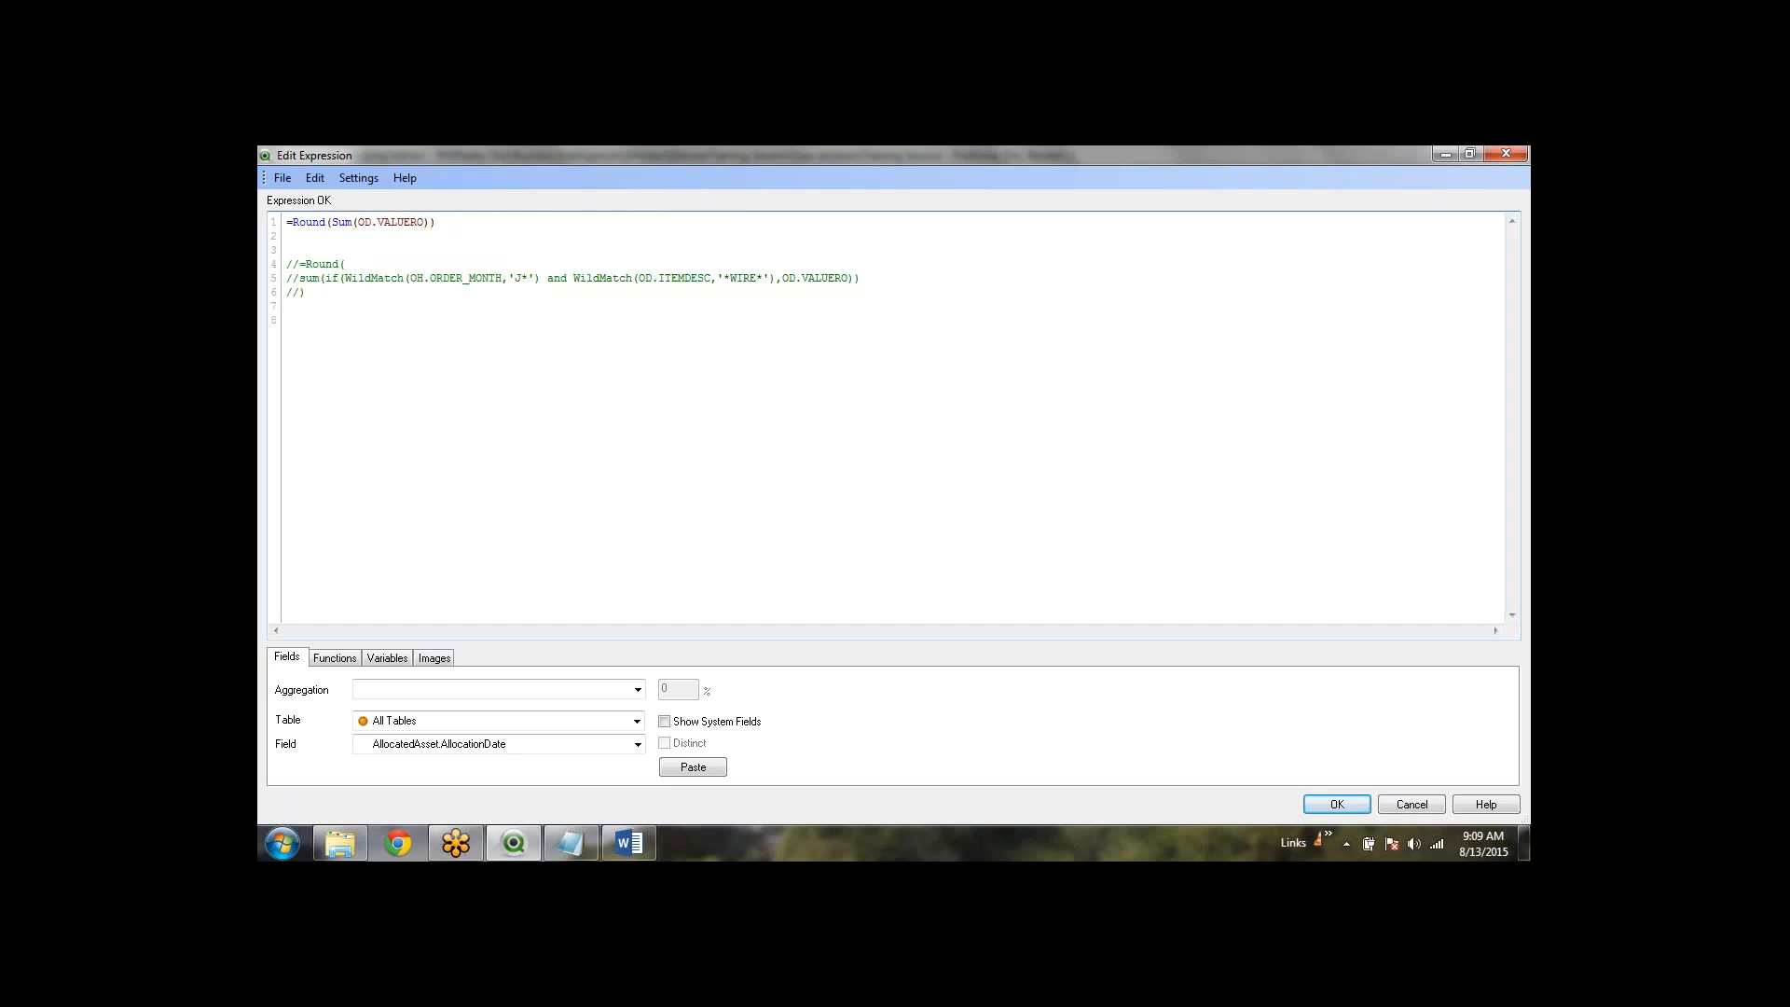
Step: Examine the commented-out if condition, comparing it with the spot before OD.VALUERO inside the new Sum
{"action": "key", "text": "Left"}
{"action": "key", "text": "Left"}
{"action": "key", "text": "Left"}
{"action": "key", "text": "Left"}
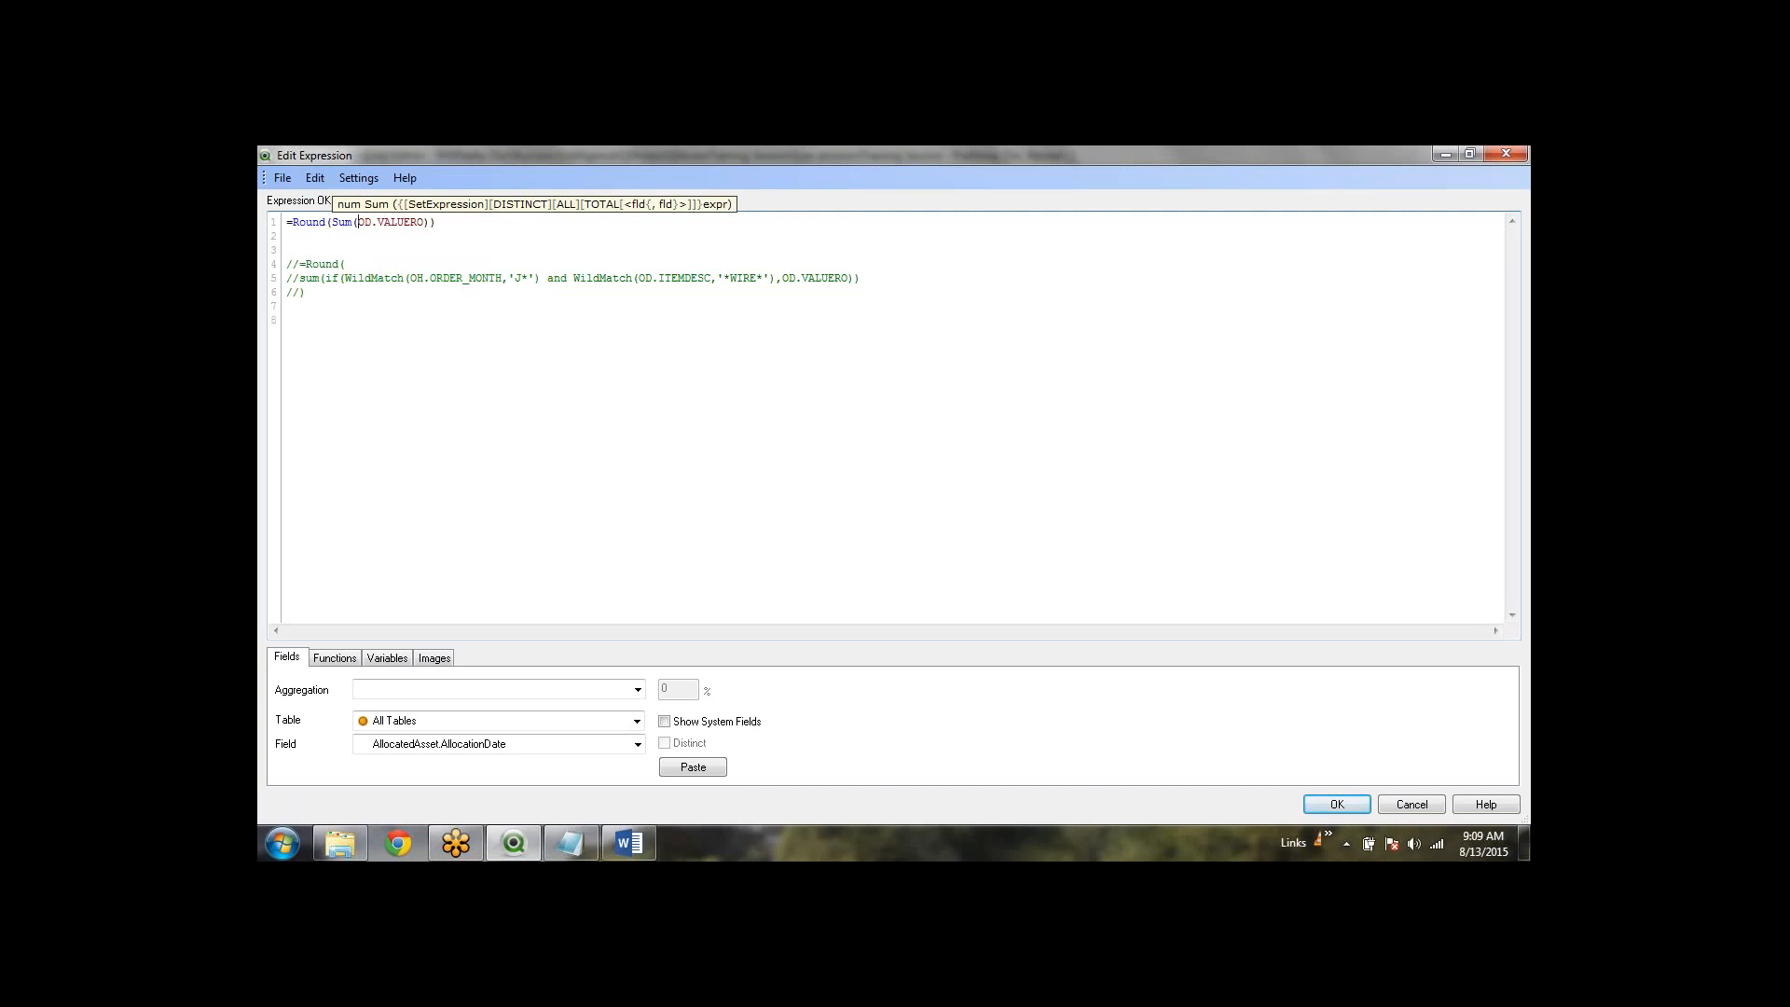
{"action": "left_click_drag", "start_coordinate": [347, 282], "coordinate": [781, 272]}
{"action": "left_click", "coordinate": [357, 222]}
{"action": "left_click_drag", "start_coordinate": [782, 278], "coordinate": [334, 281]}
{"action": "left_click", "coordinate": [371, 246]}
Step: Insert an empty set expression {$<>} before OD.VALUERO inside the Sum function
{"action": "left_click", "coordinate": [357, 223]}
{"action": "type", "text": "{}"}
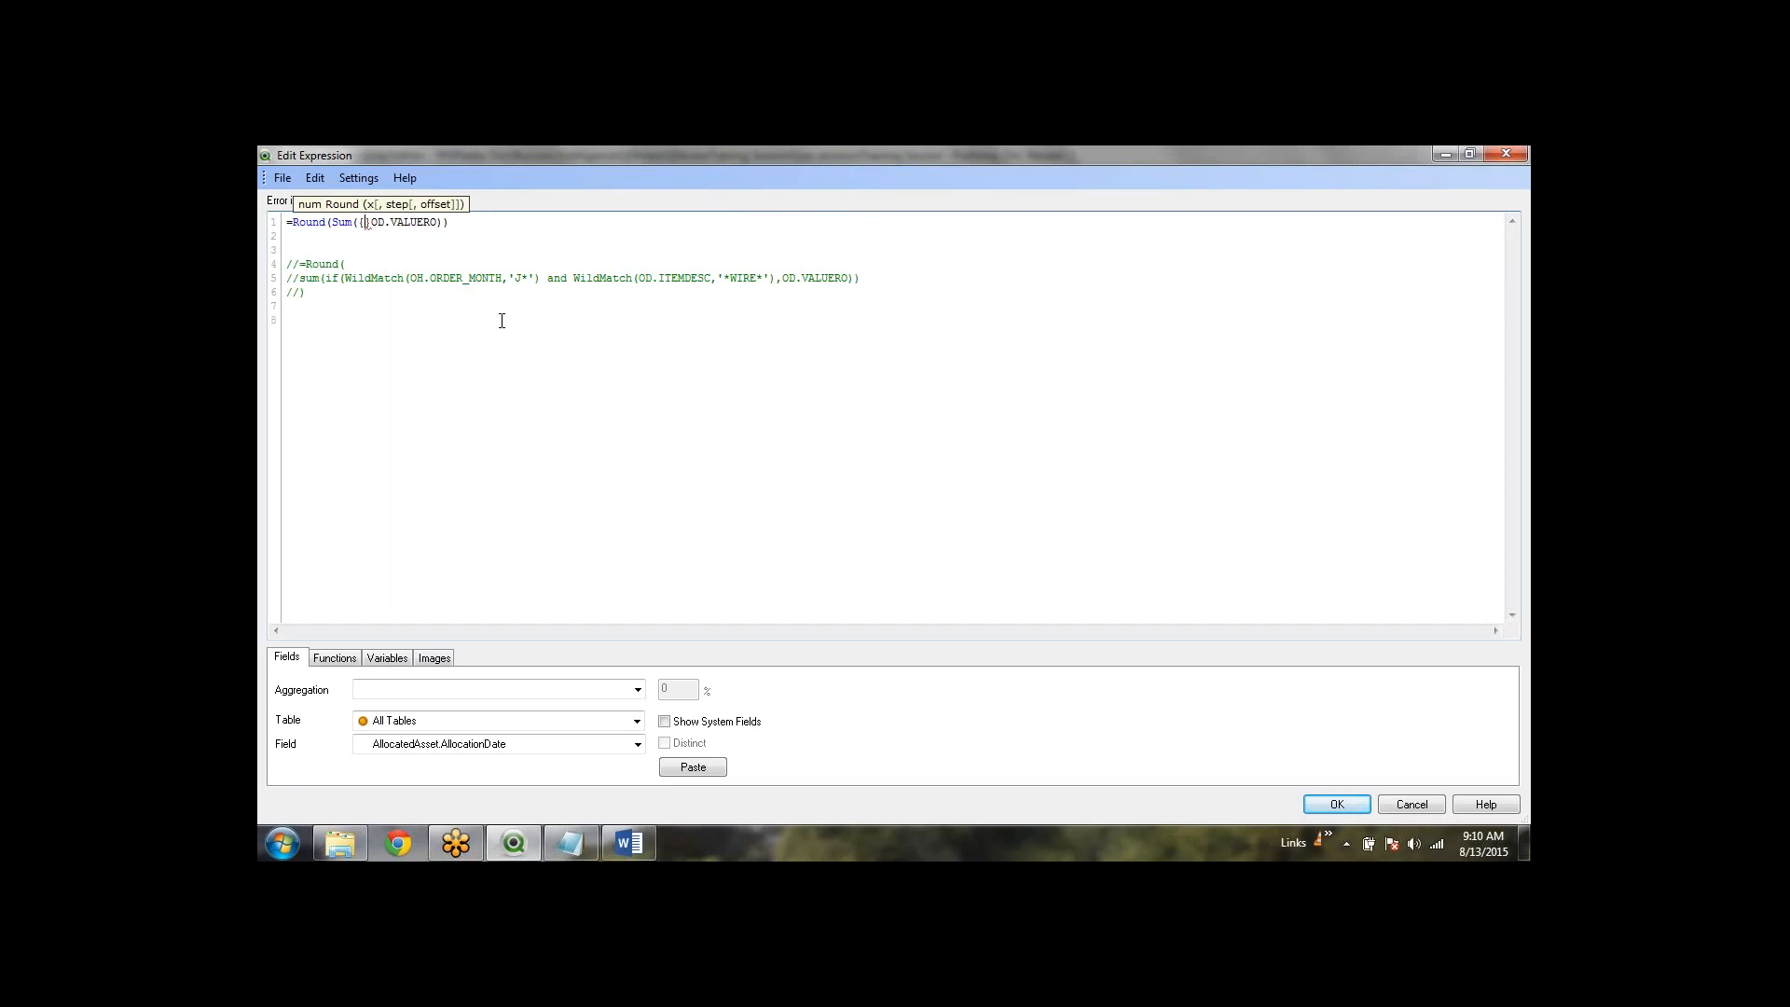
{"action": "type", "text": "$"}
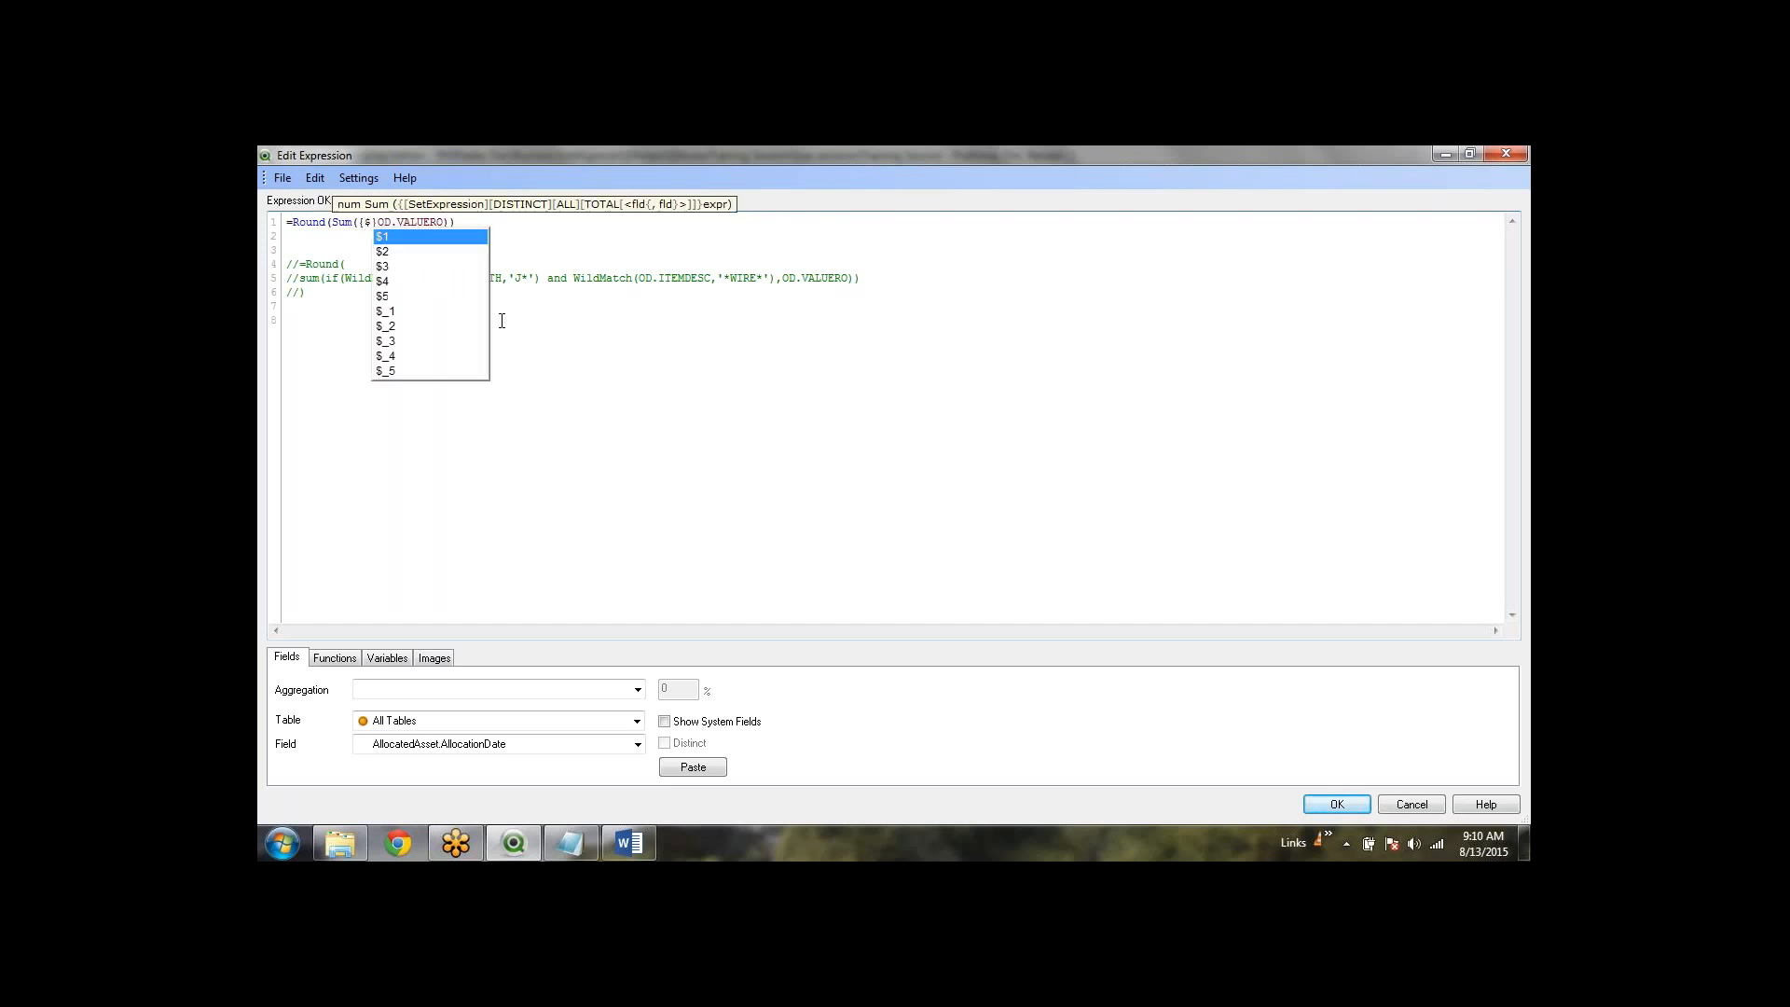
{"action": "key", "text": "Escape"}
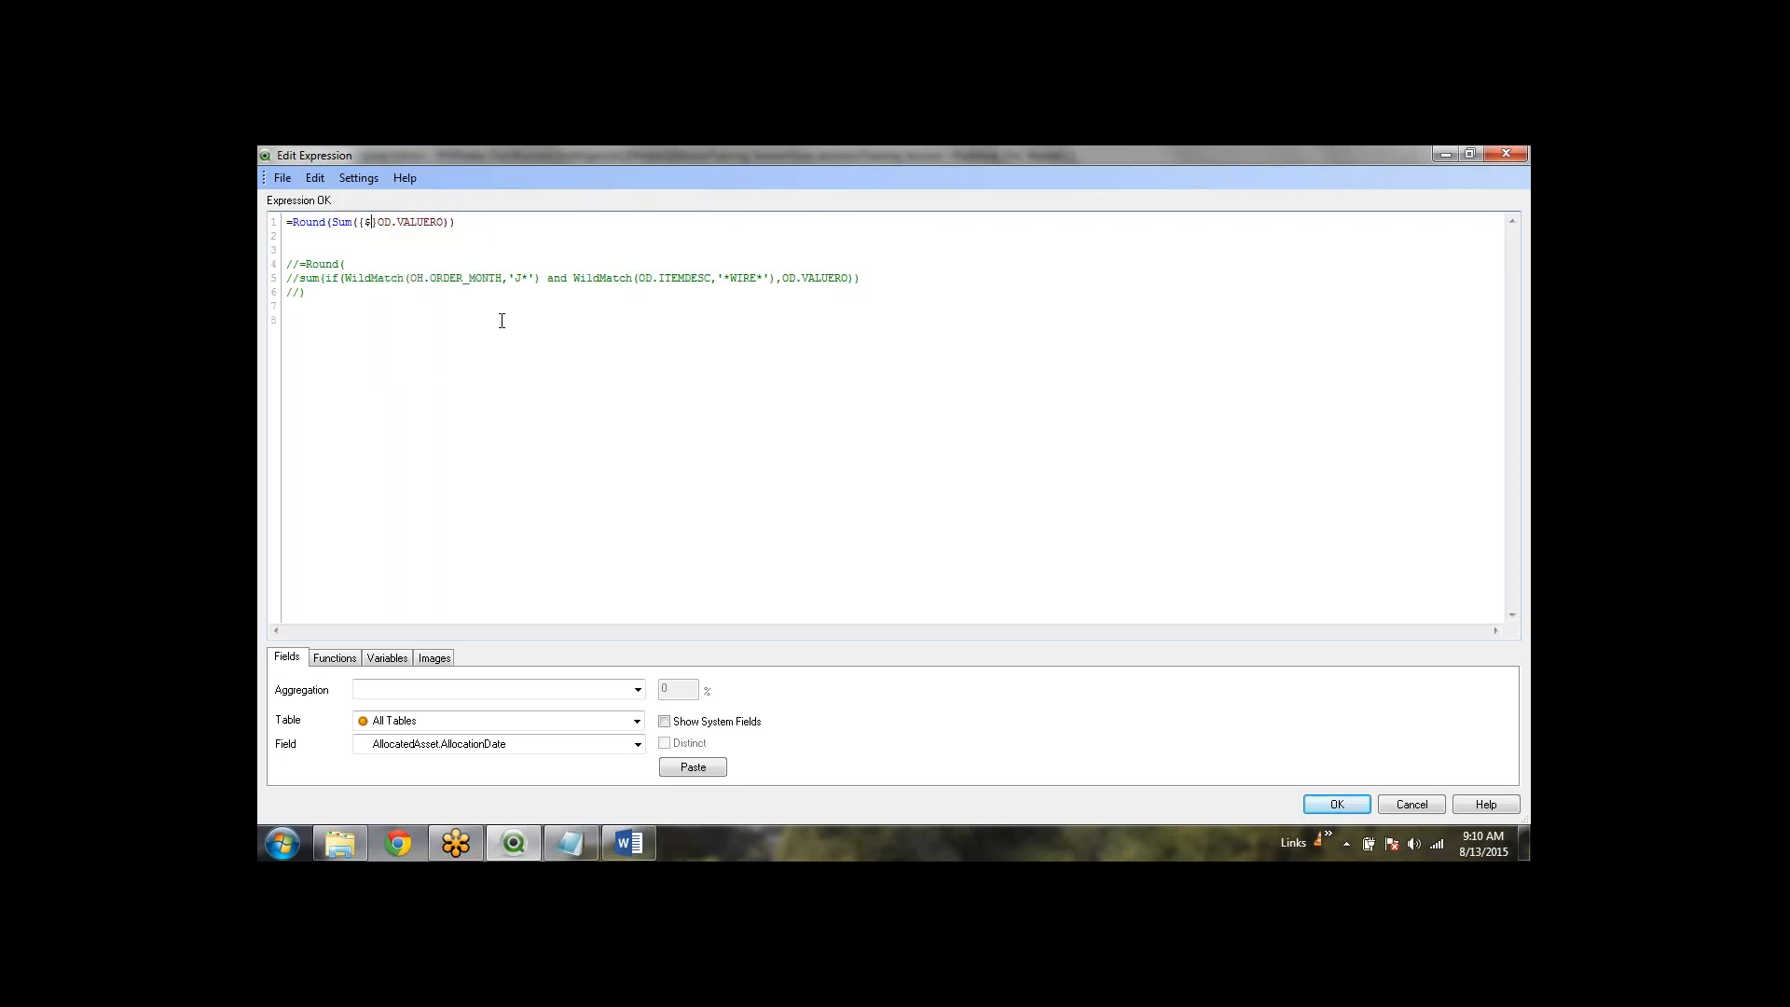
{"action": "type", "text": "<>"}
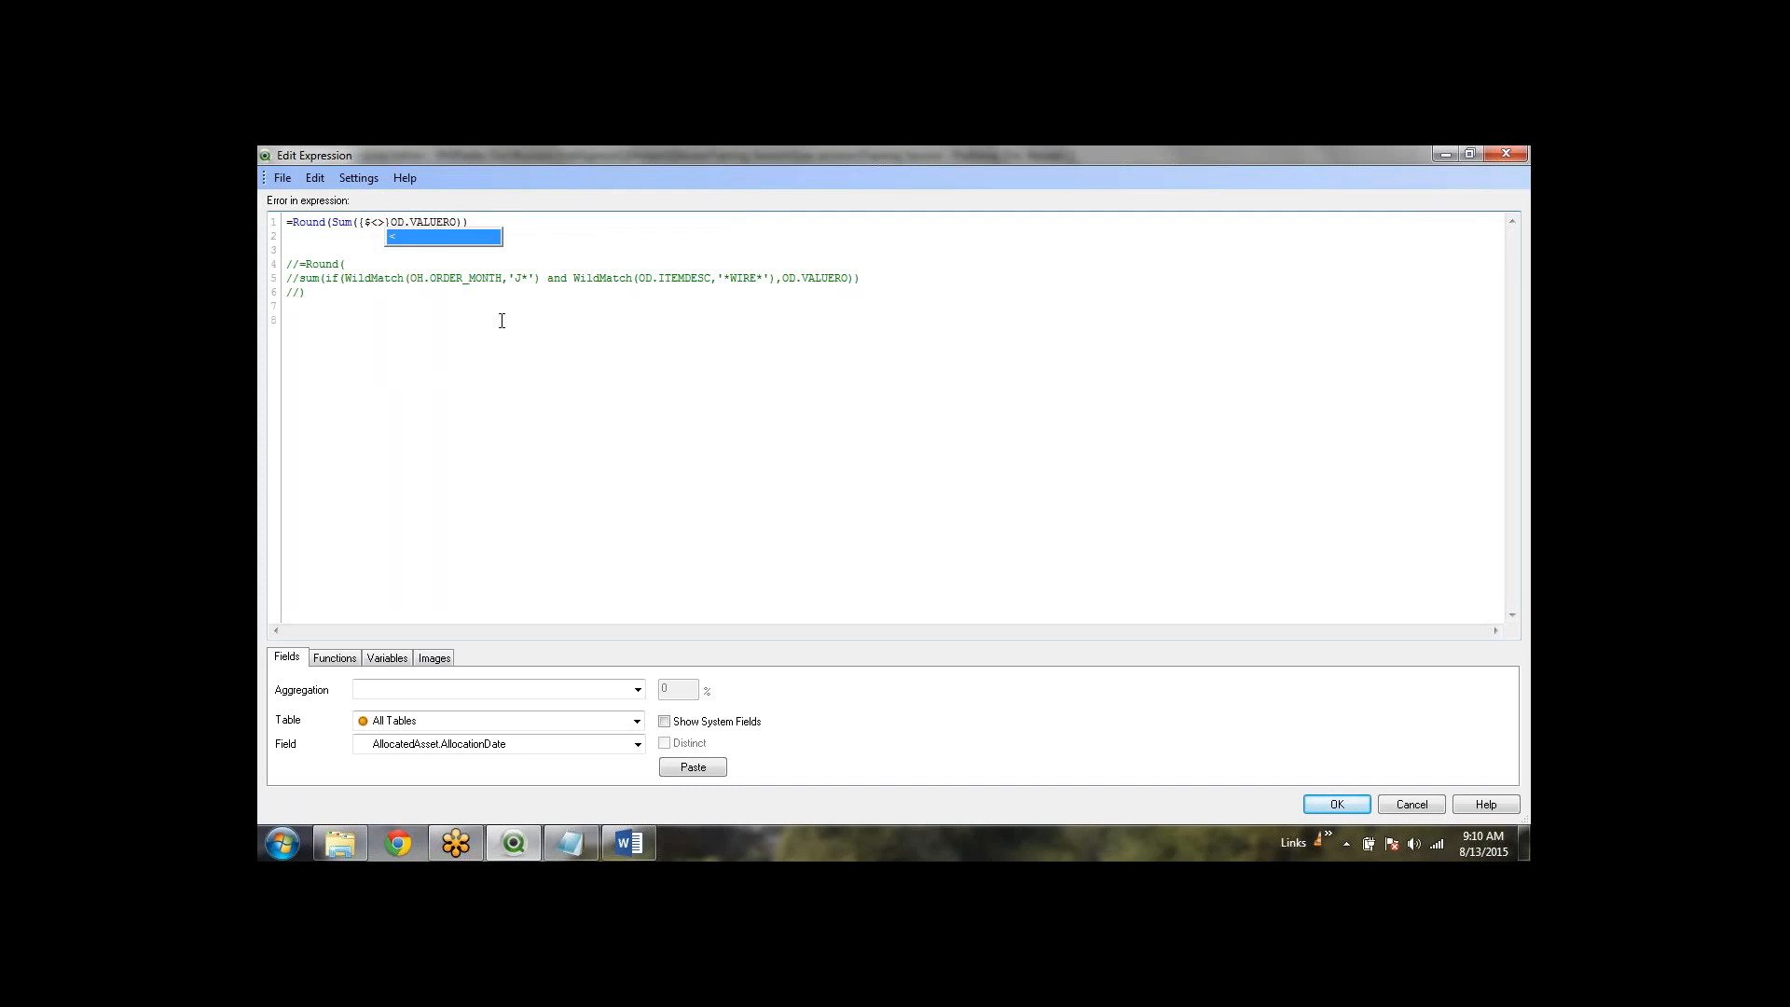
{"action": "key", "text": "Escape"}
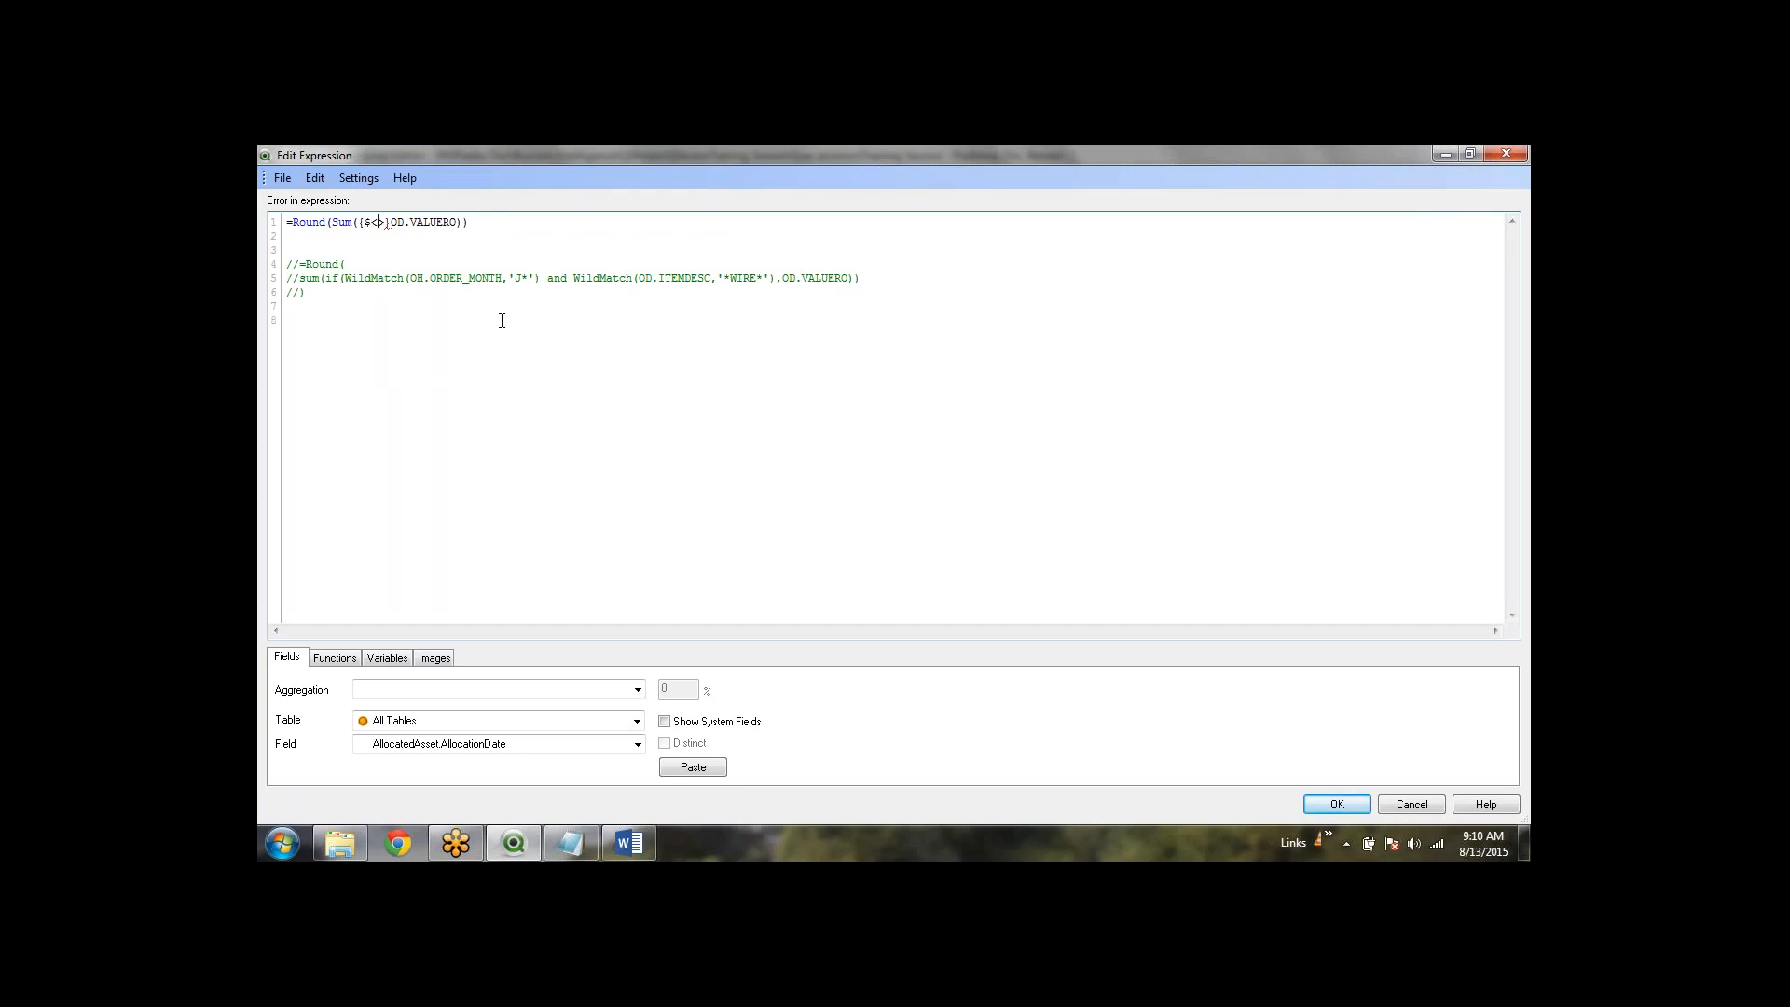
{"action": "key", "text": "shift+Right"}
{"action": "key", "text": "shift+Right"}
{"action": "key", "text": "Left"}
Step: Add the set modifier OH.ORDER_MONTH={'J*'} between the angle brackets of the set expression
{"action": "type", "text": "oh"}
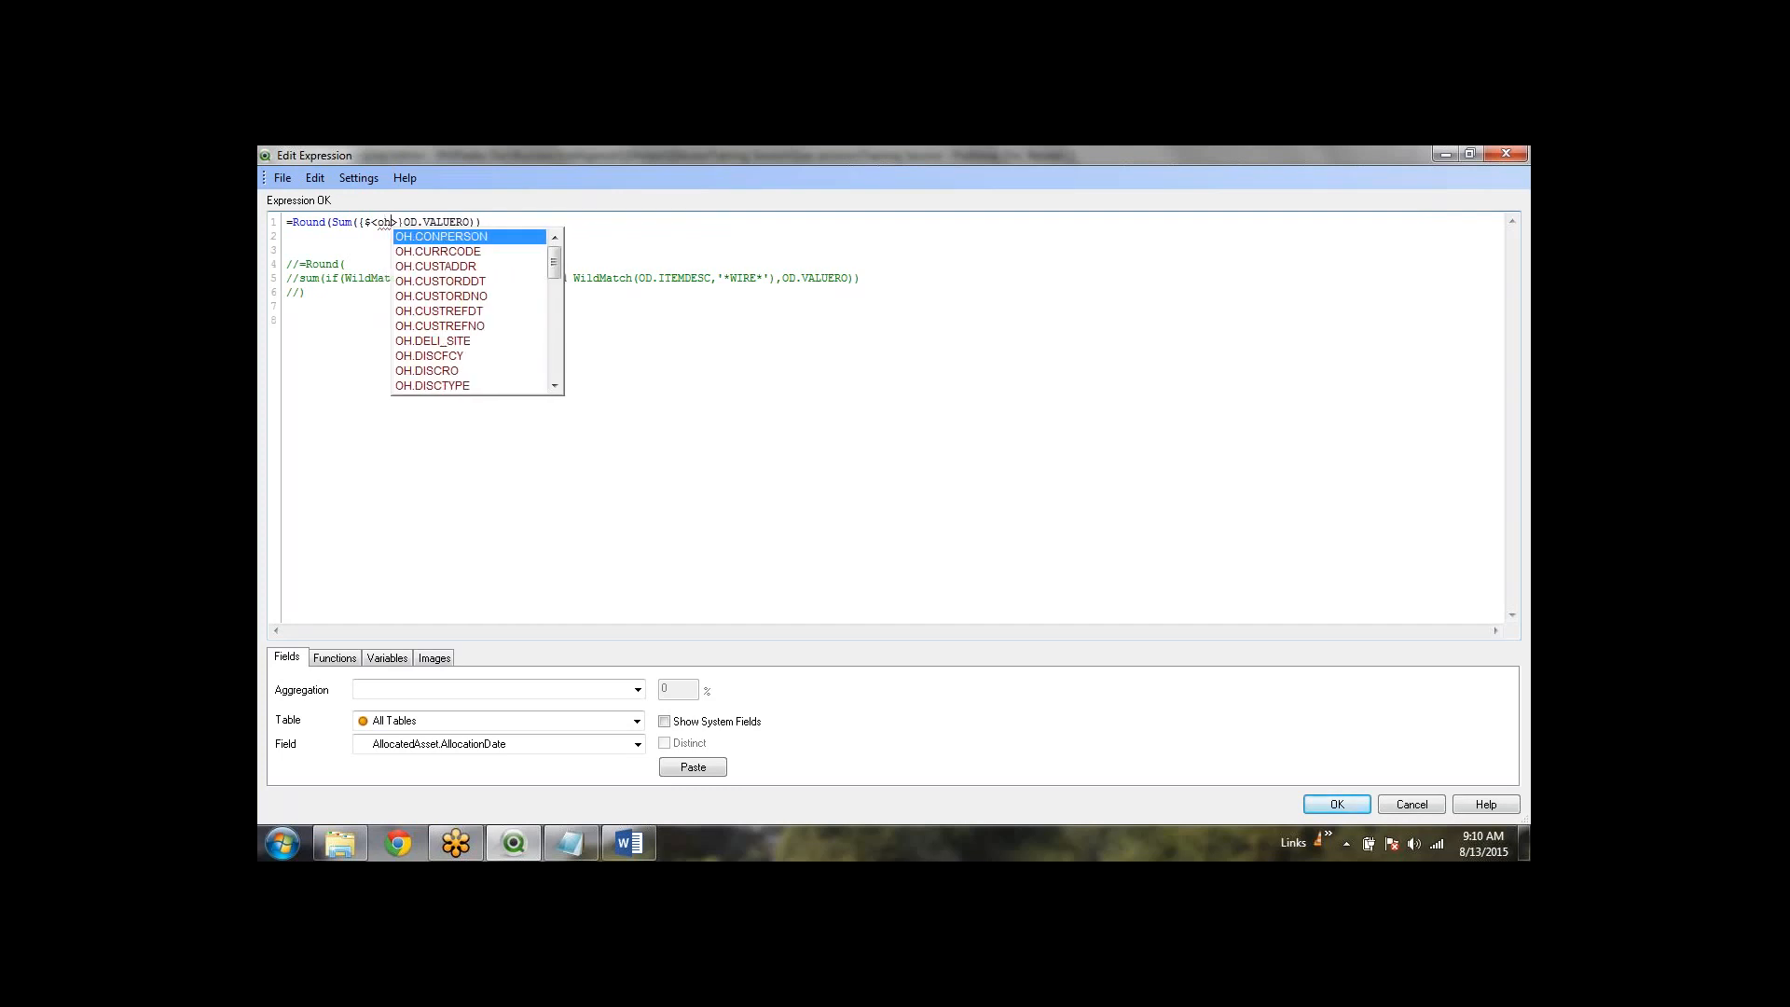
{"action": "type", "text": ".order_"}
{"action": "key", "text": "Down"}
{"action": "key", "text": "Return"}
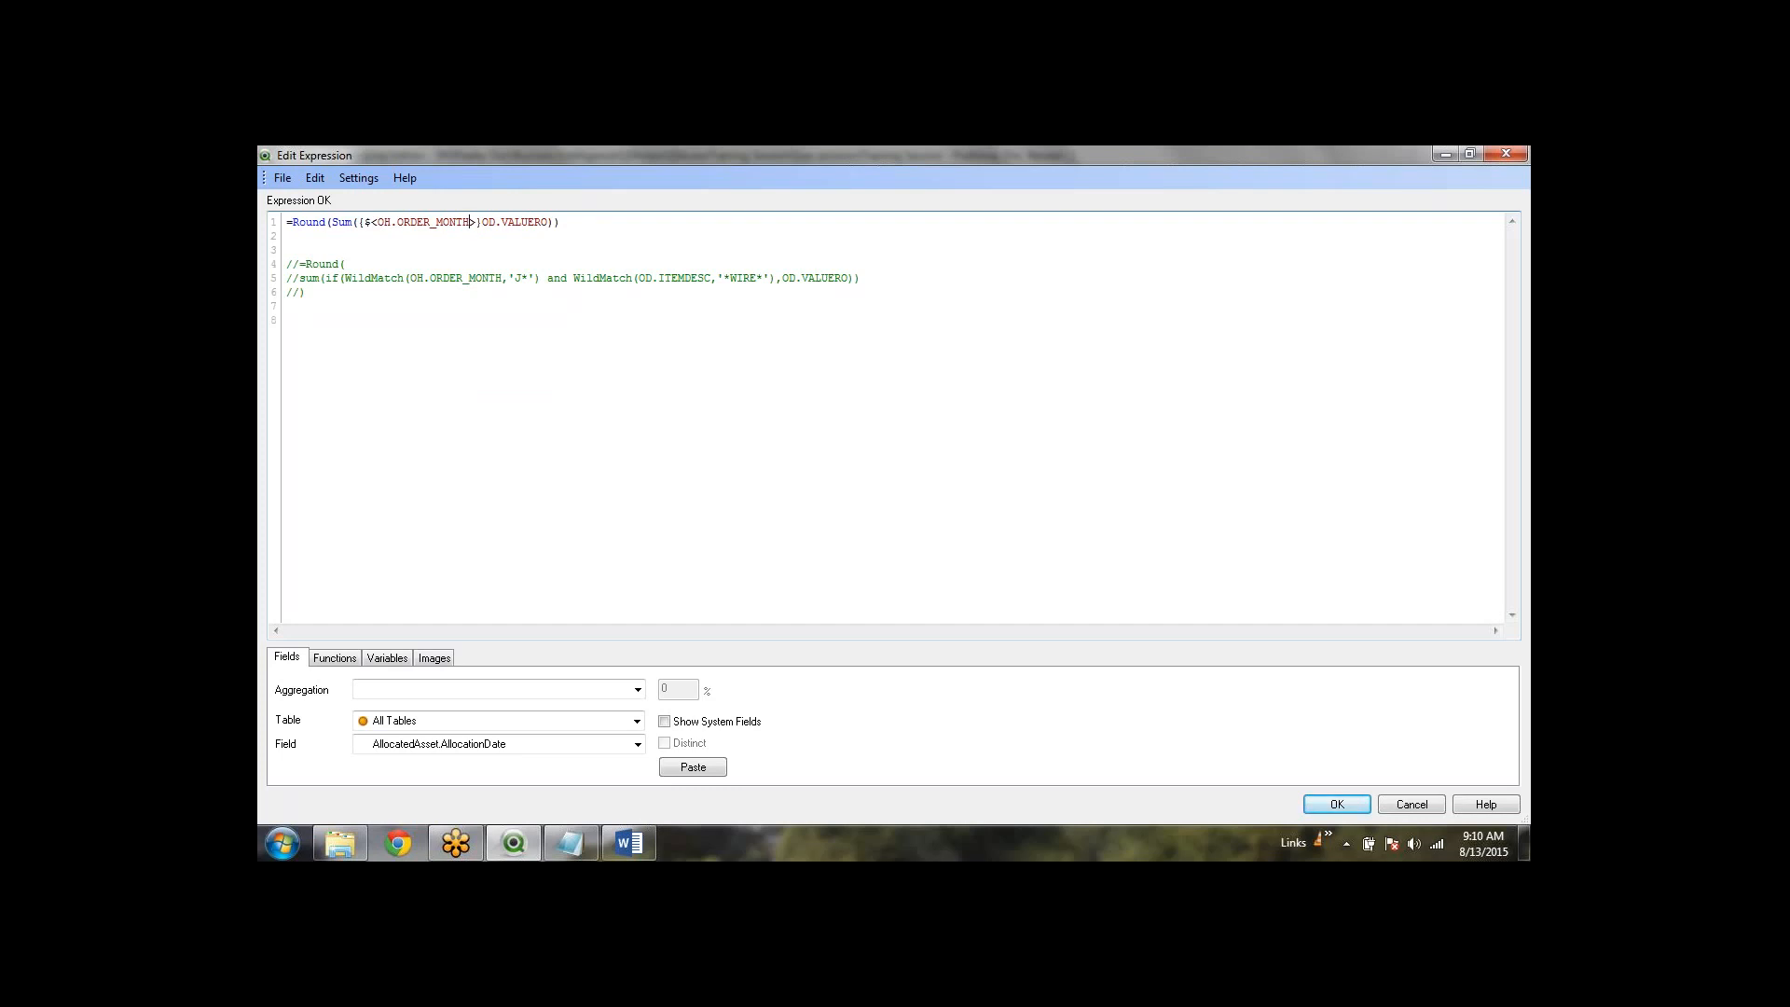
{"action": "type", "text": "="}
{"action": "type", "text": "{}"}
{"action": "type", "text": "''"}
{"action": "type", "text": "J*"}
Step: Add a second, comma-separated modifier OD.ITEMDESC={'*WIRE*'} to the set expression, matching the old second WildMatch condition
{"action": "left_click_drag", "start_coordinate": [540, 278], "coordinate": [756, 273]}
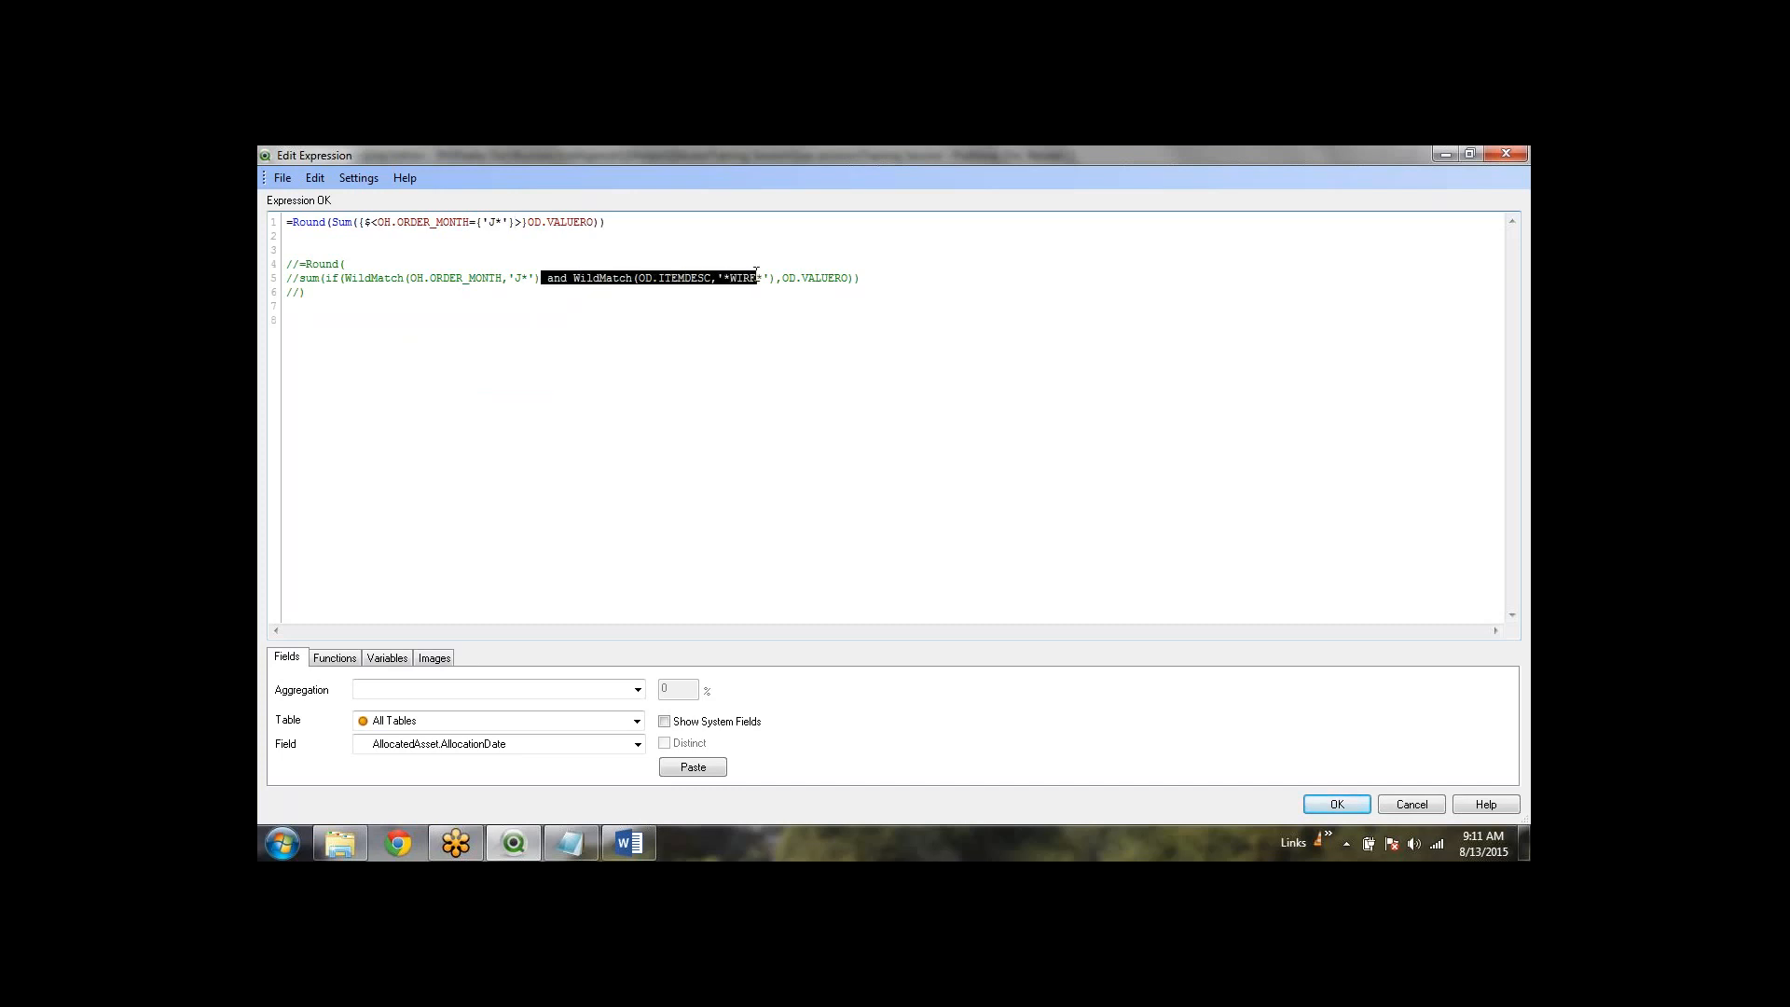
{"action": "left_click", "coordinate": [572, 244]}
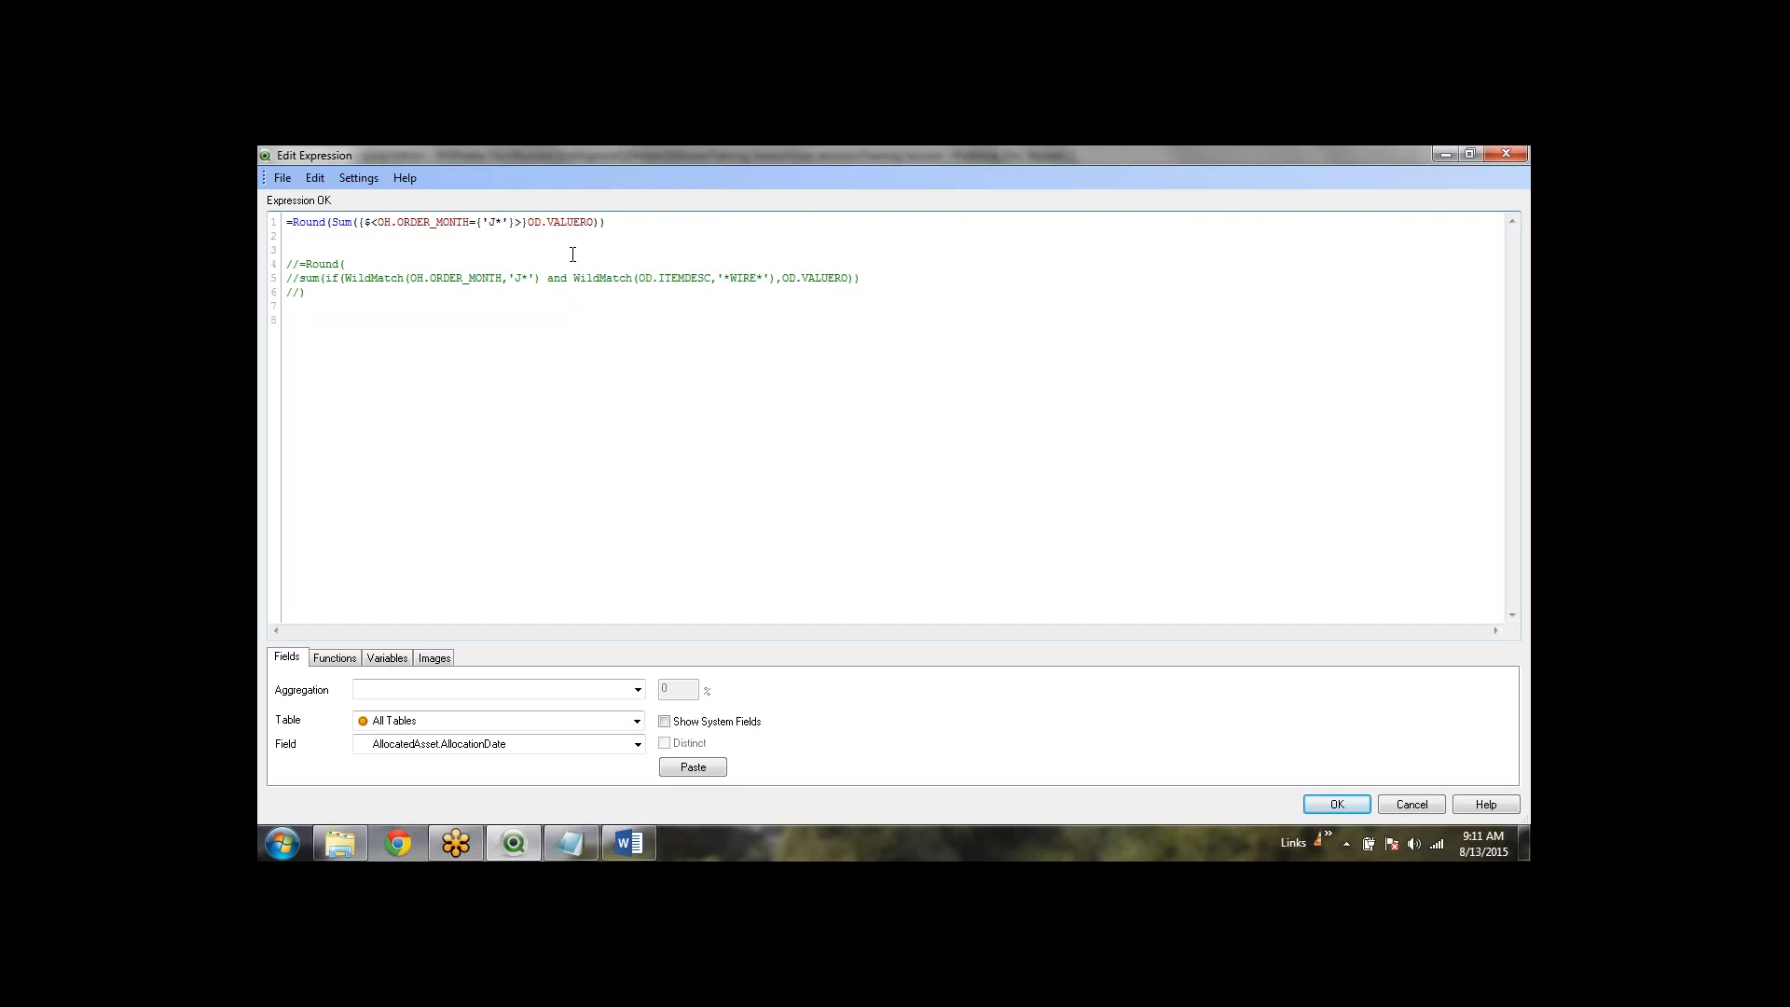
{"action": "type", "text": ",od.i"}
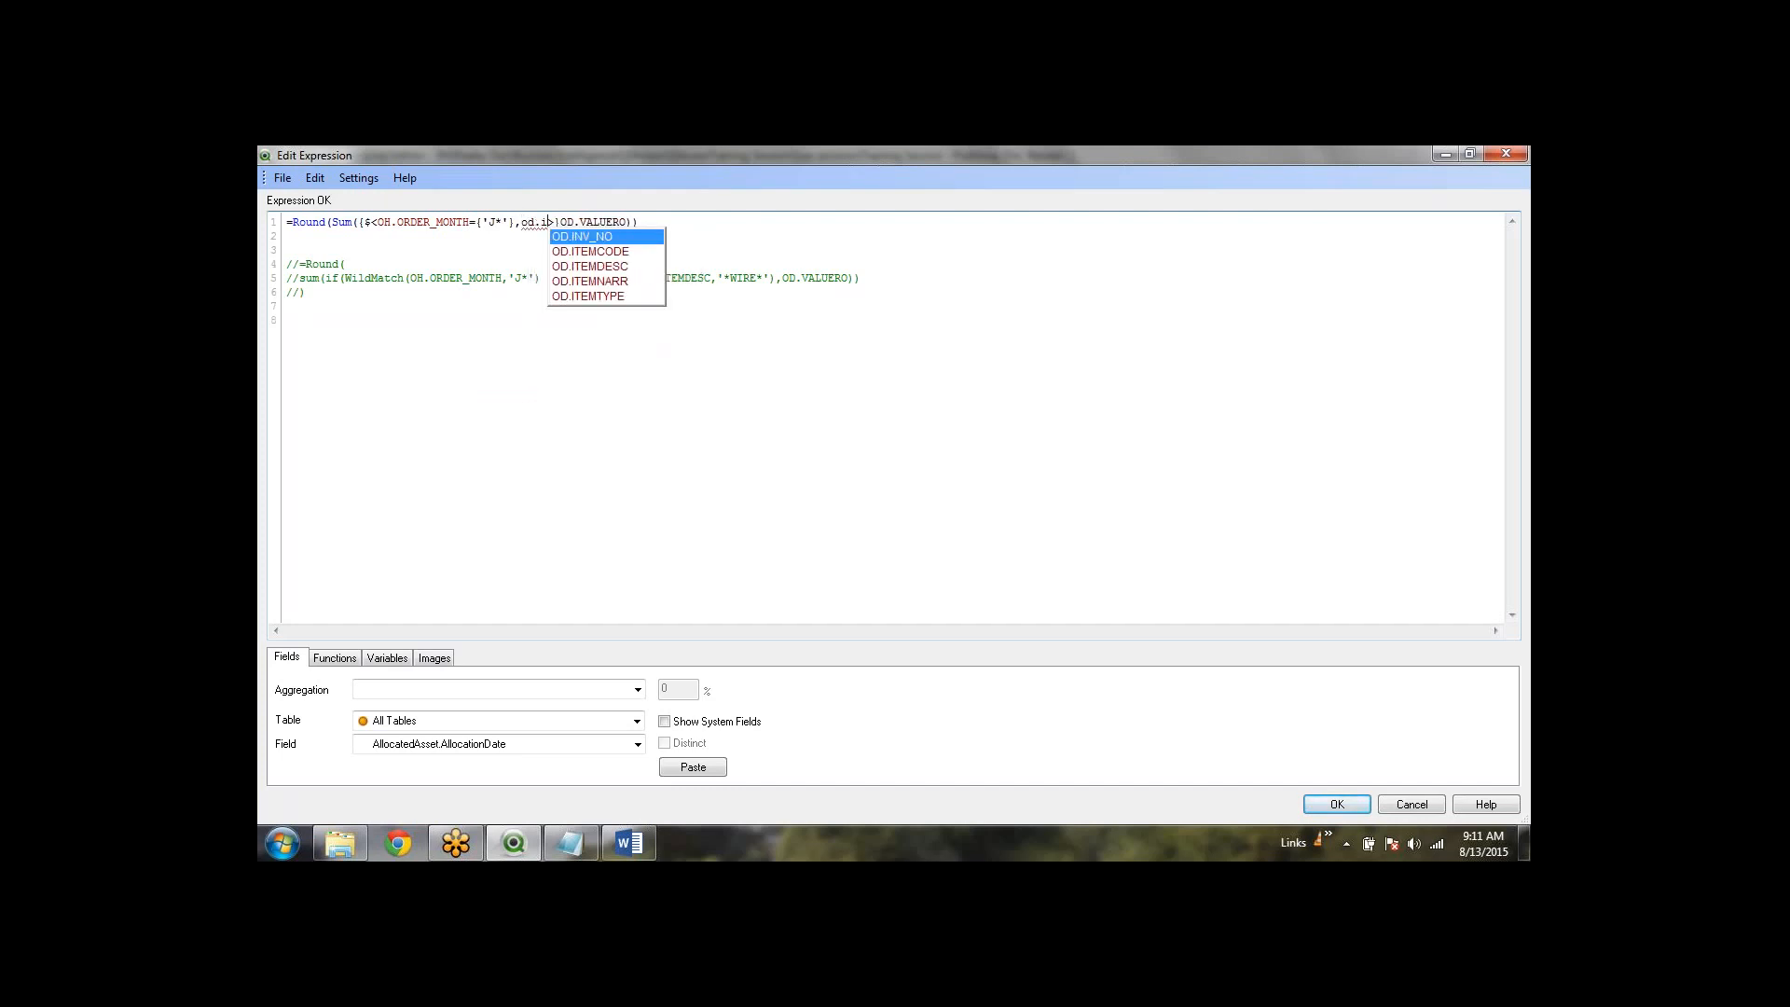
{"action": "key", "text": "Down"}
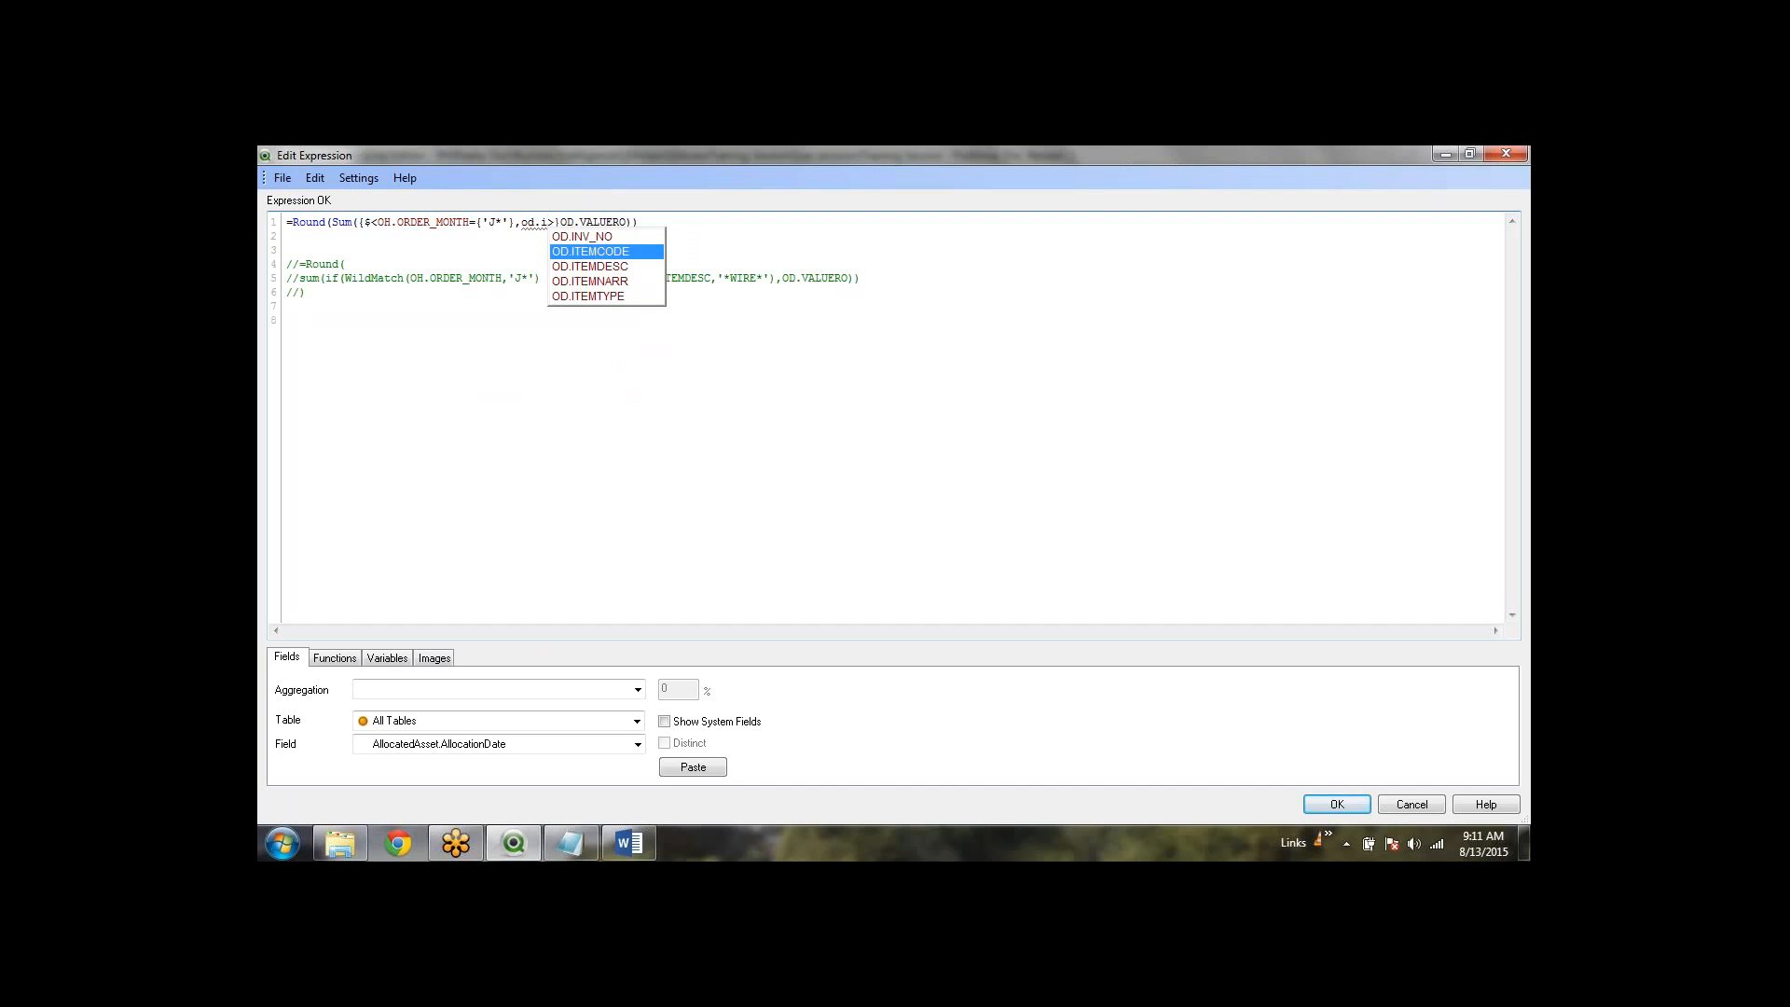
{"action": "key", "text": "Down"}
{"action": "key", "text": "Return"}
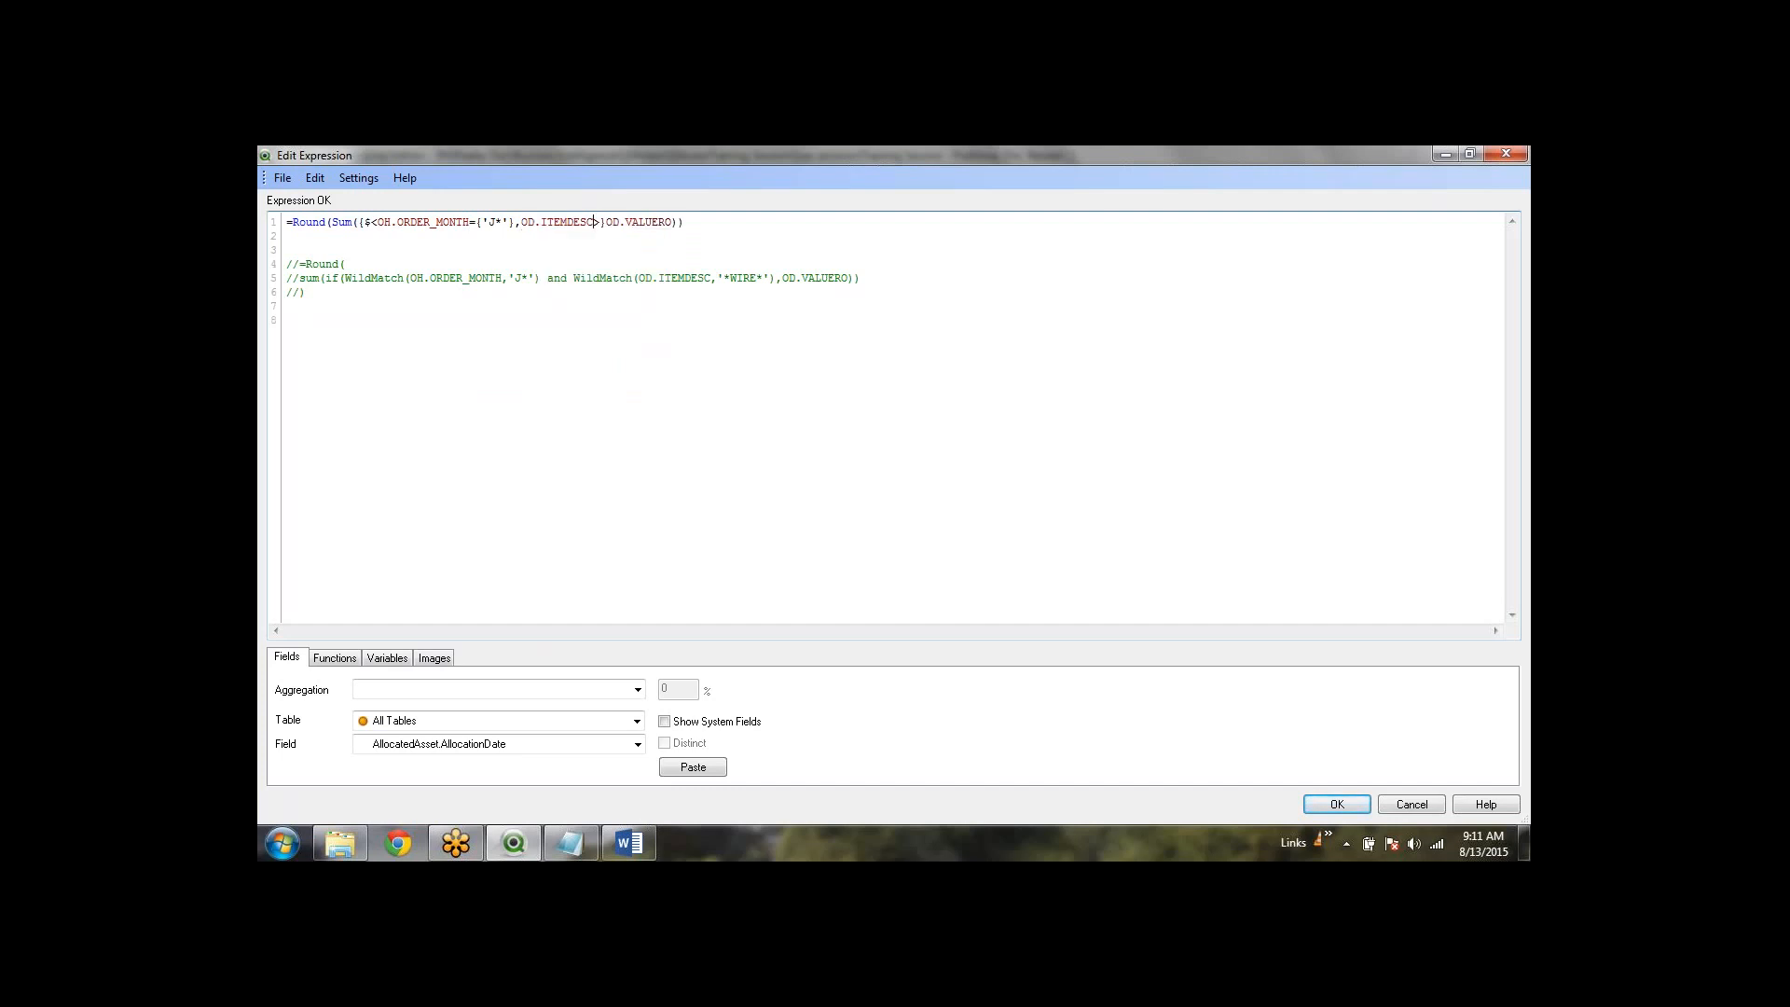
{"action": "type", "text": "={}"}
{"action": "type", "text": "''"}
{"action": "type", "text": "**"}
{"action": "type", "text": "WIRE*'}"}
{"action": "key", "text": "Up"}
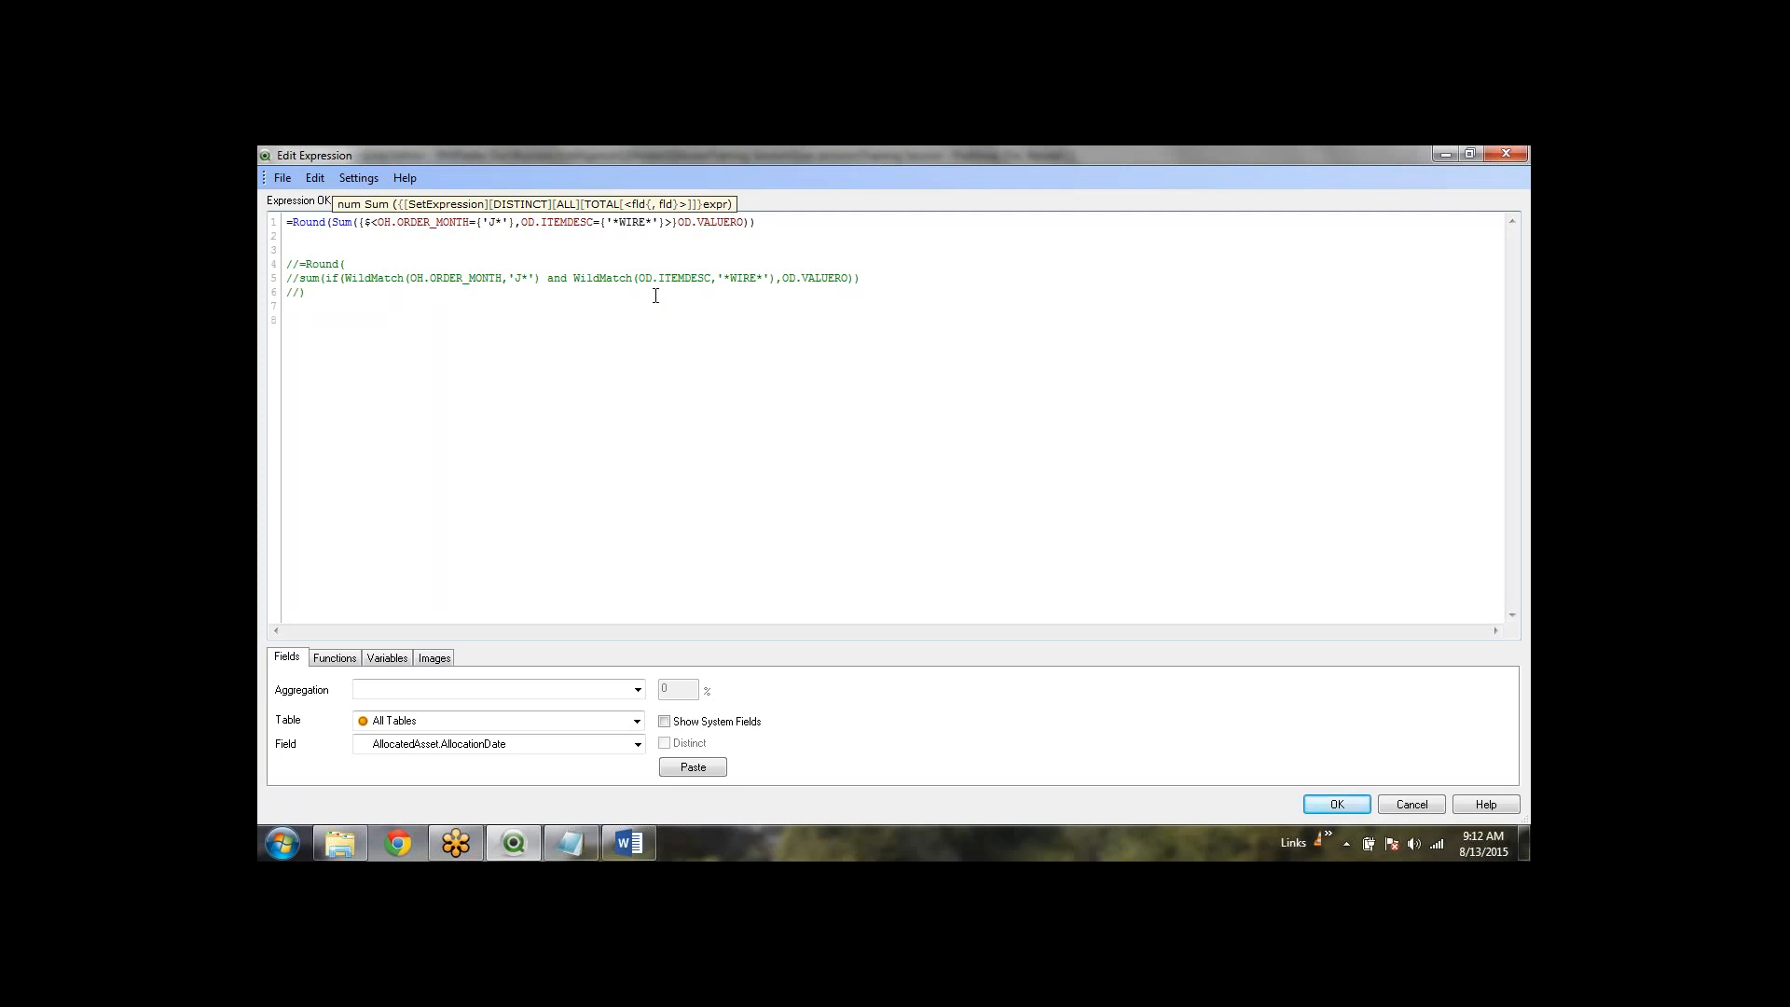
Step: Highlight the complete set expression before OD.VALUERO for review and accept the edited expression
{"action": "left_click", "coordinate": [898, 381]}
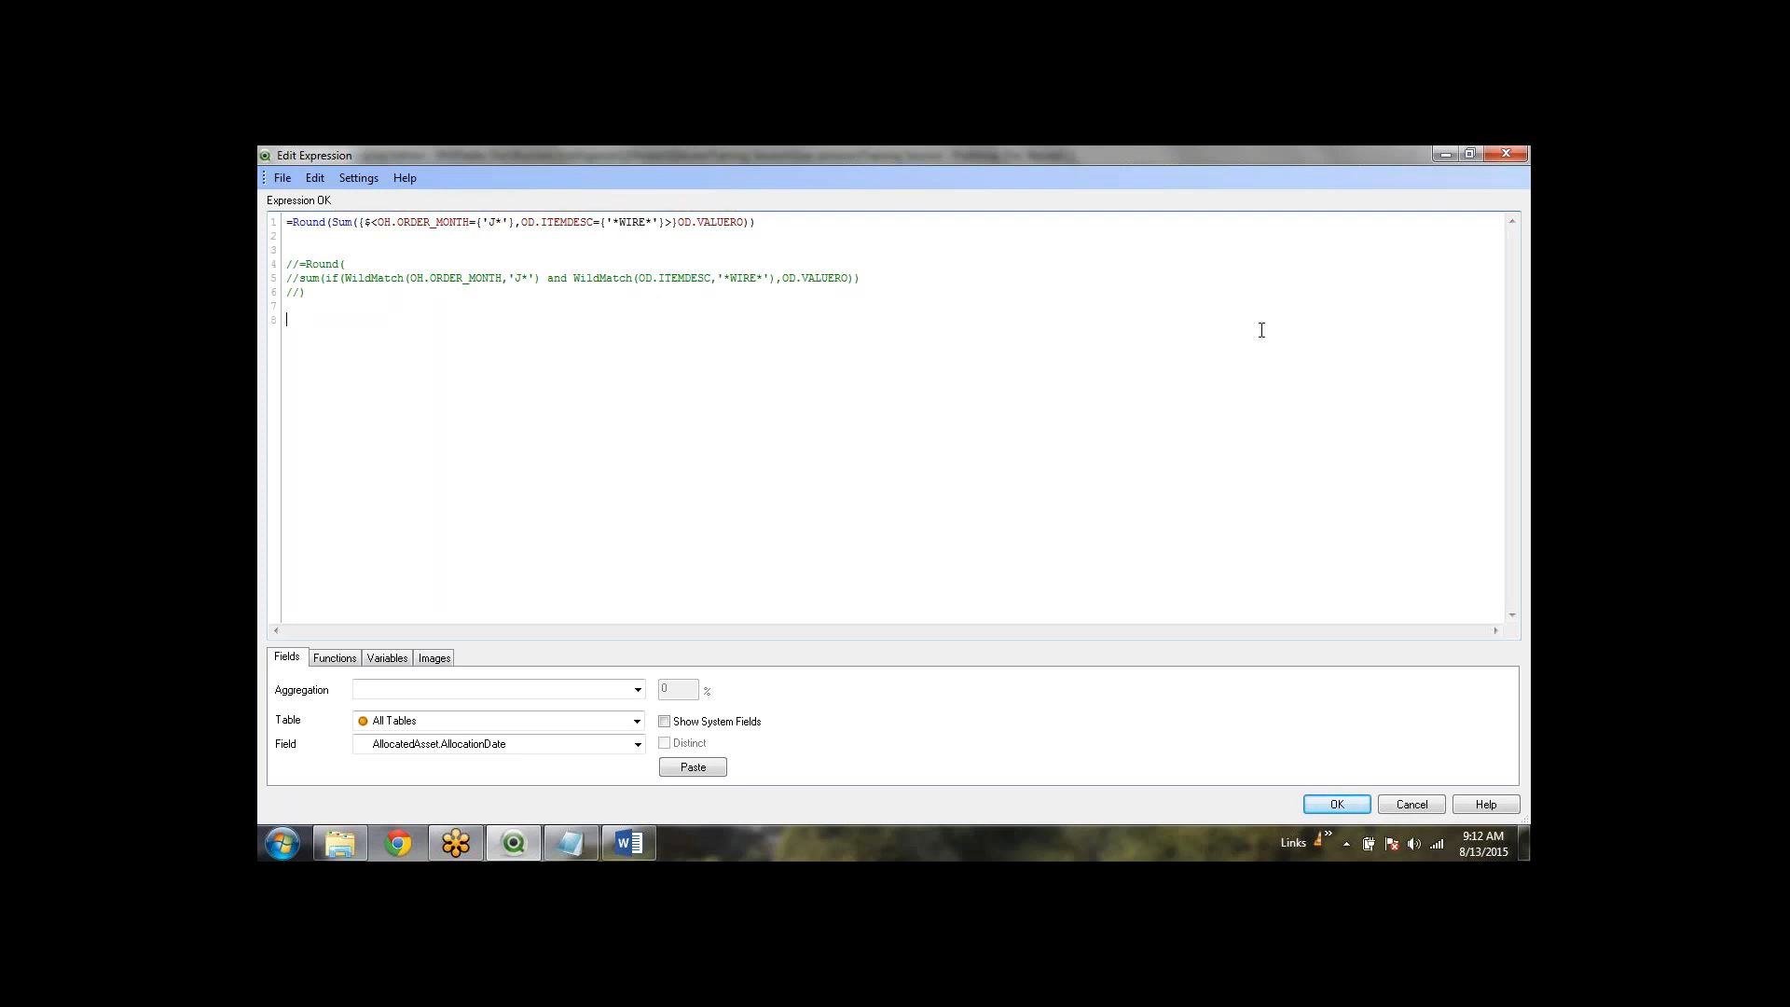
{"action": "left_click", "coordinate": [726, 222]}
{"action": "left_click", "coordinate": [680, 229]}
{"action": "left_click_drag", "start_coordinate": [676, 224], "coordinate": [361, 224]}
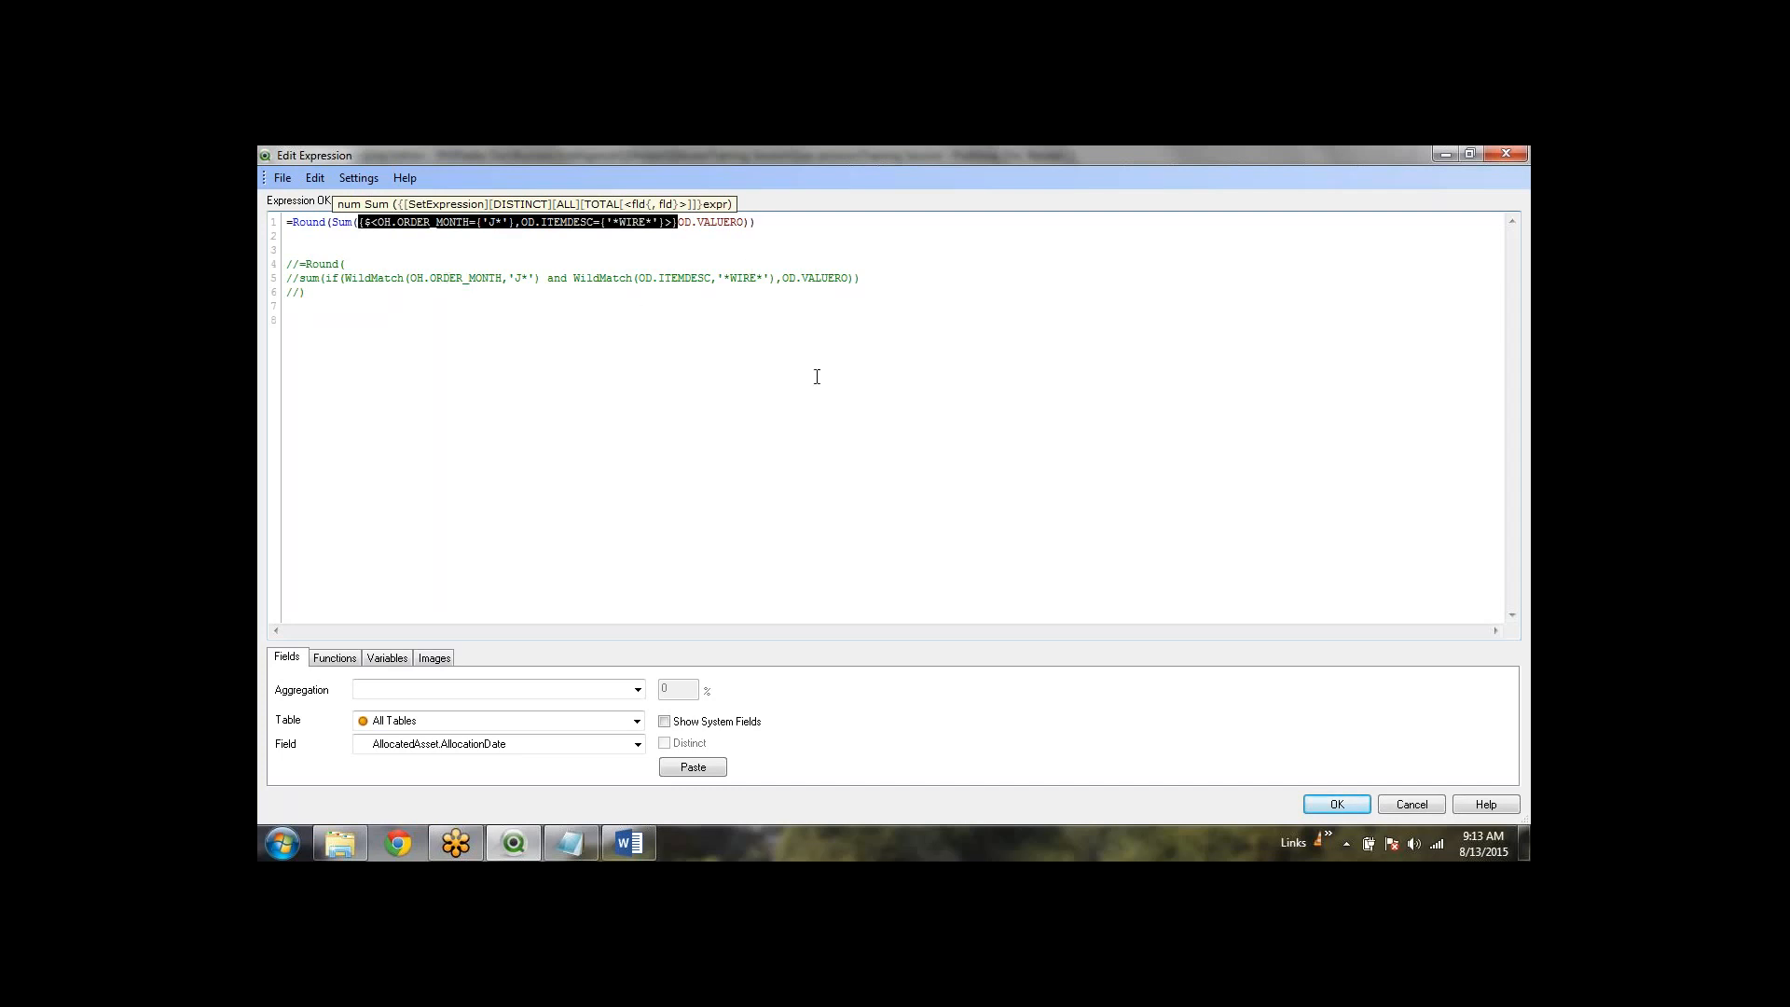
{"action": "left_click", "coordinate": [839, 230]}
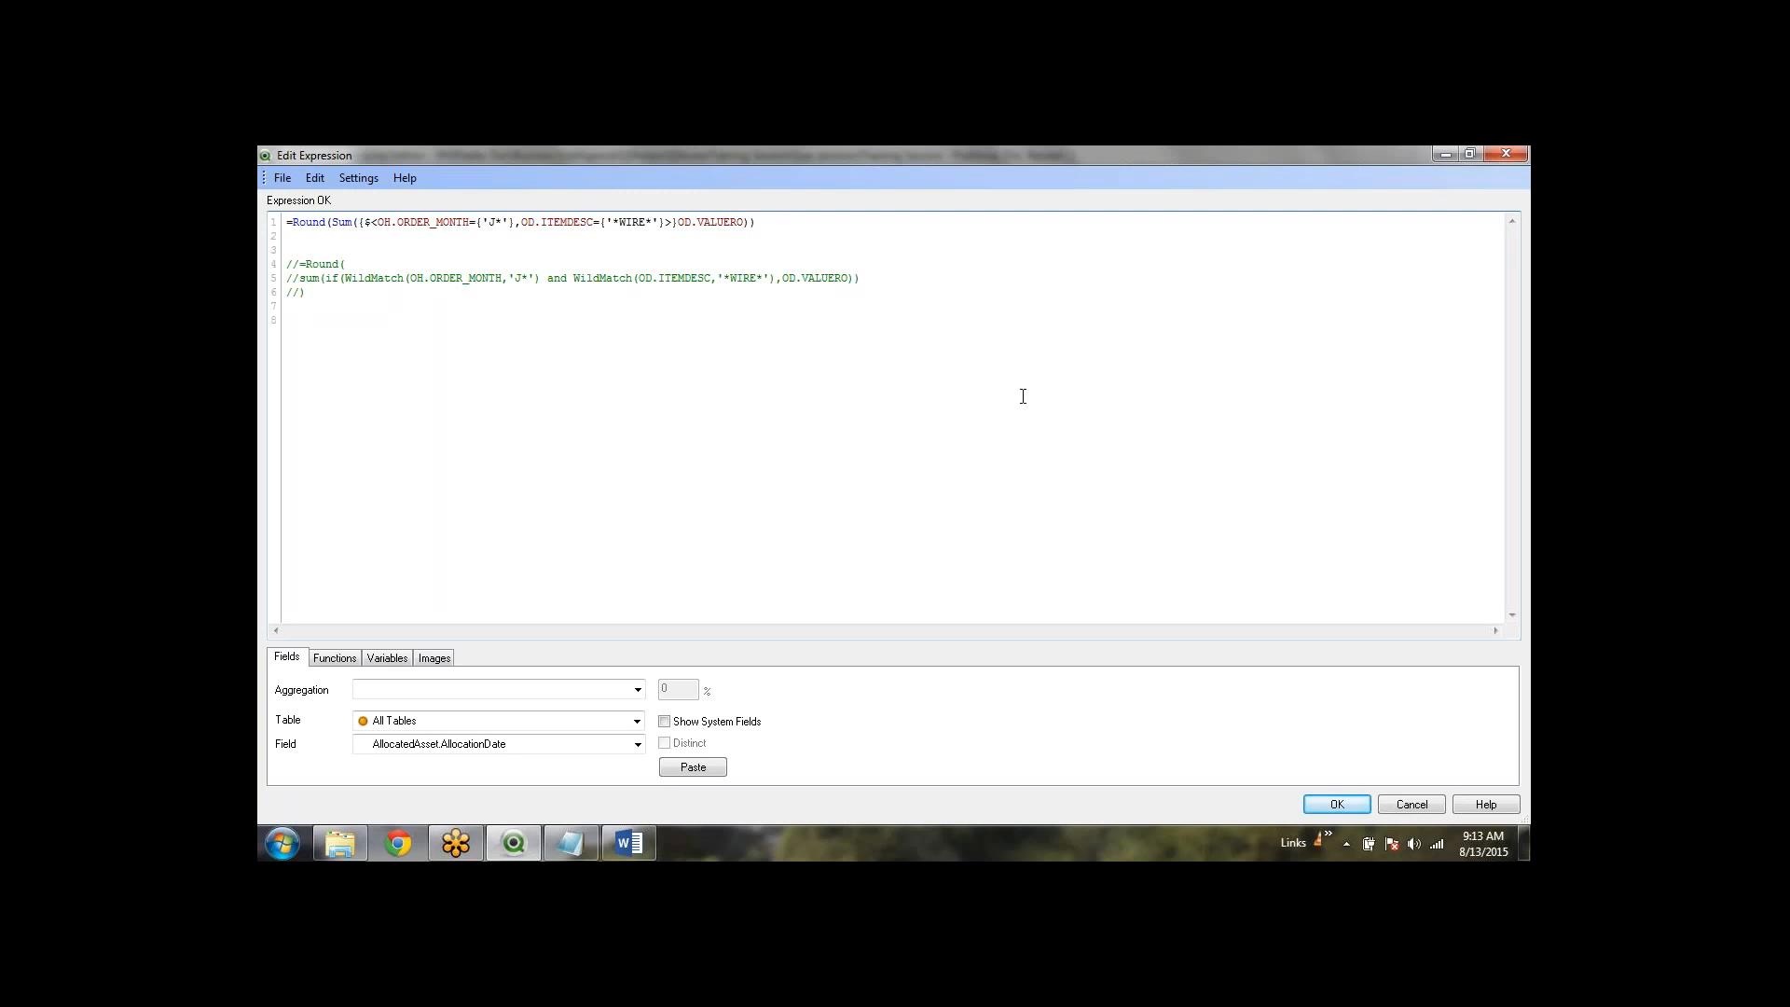
{"action": "left_click", "coordinate": [1342, 804]}
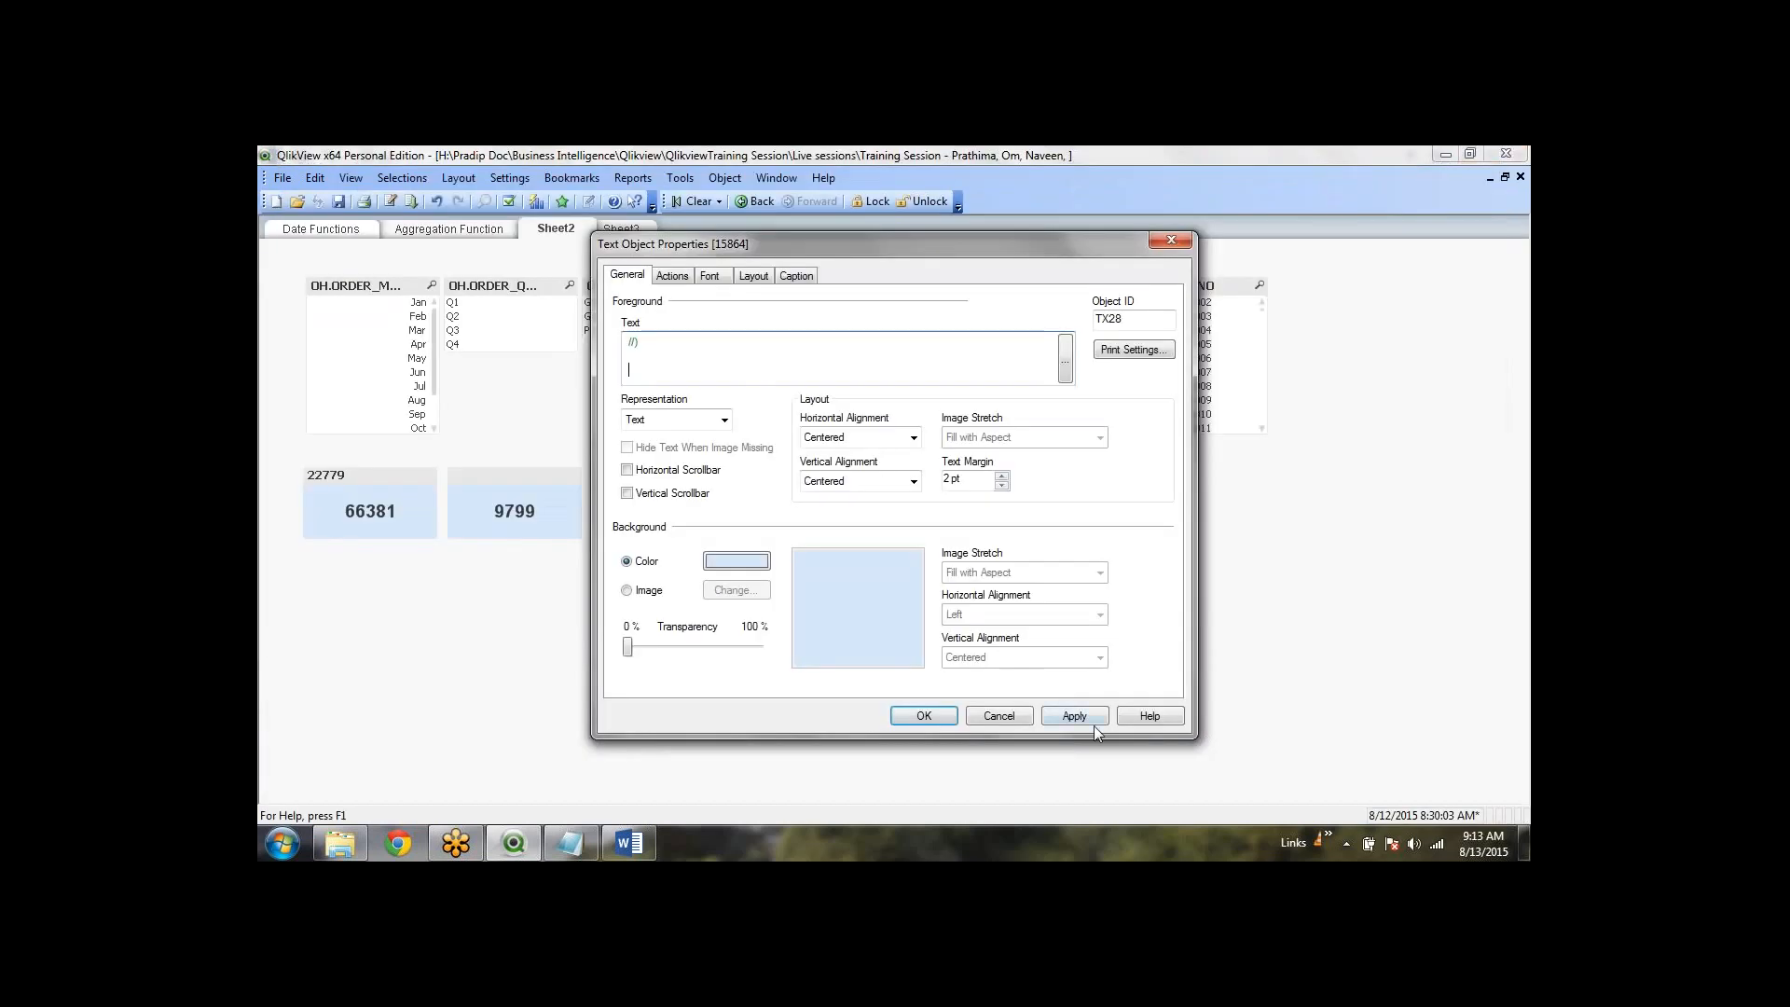
Step: Confirm the copied text object's set analysis expression, and review the if-based WildMatch expression of the original text object beside it
{"action": "left_click", "coordinate": [921, 717]}
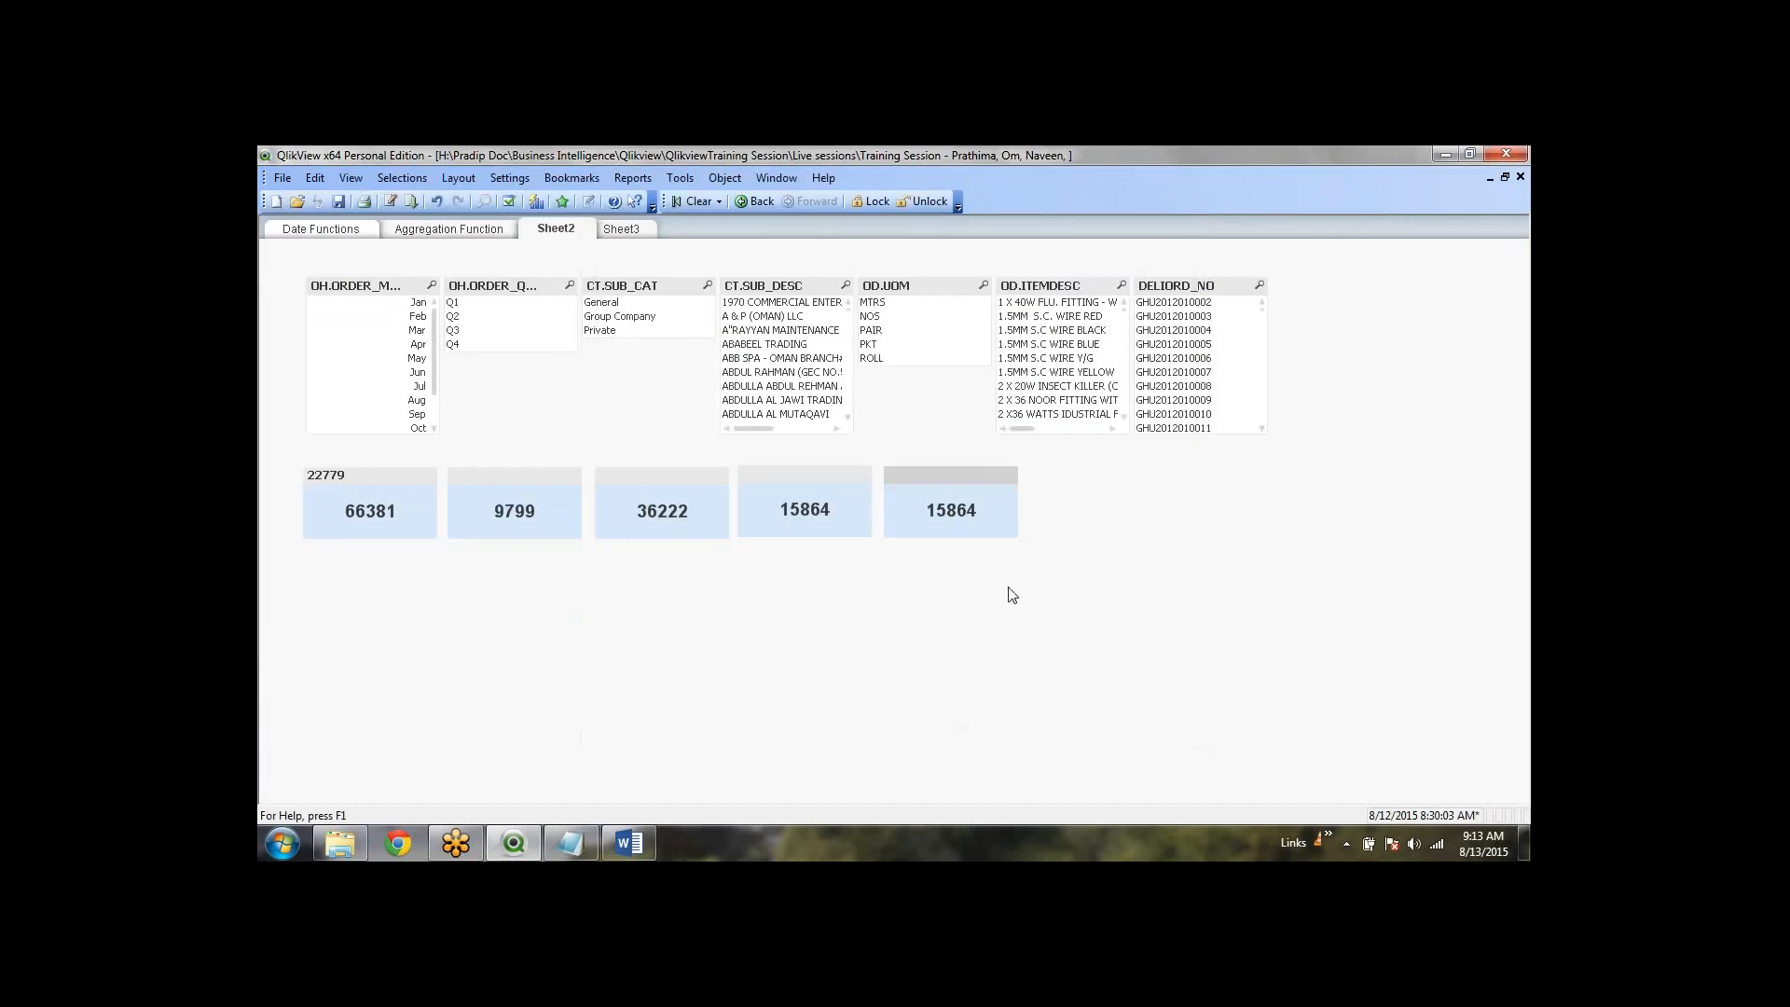
{"action": "left_click", "coordinate": [805, 509]}
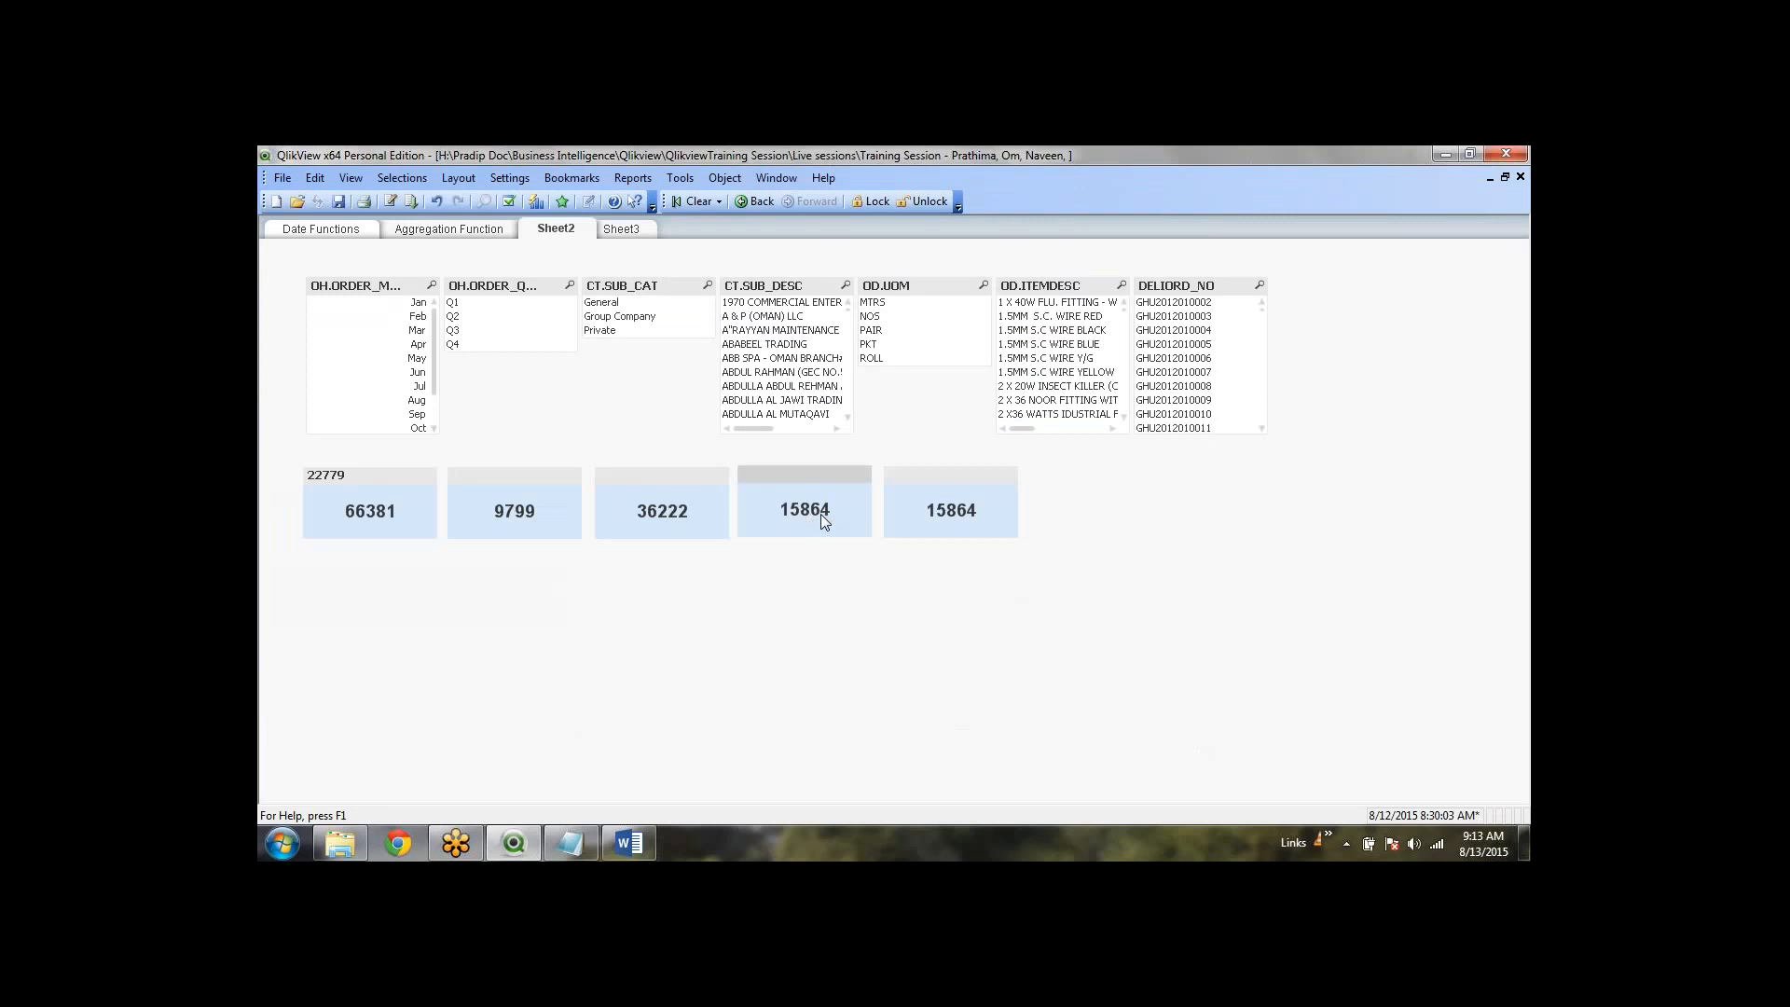
{"action": "right_click", "coordinate": [821, 513]}
{"action": "left_click", "coordinate": [876, 526]}
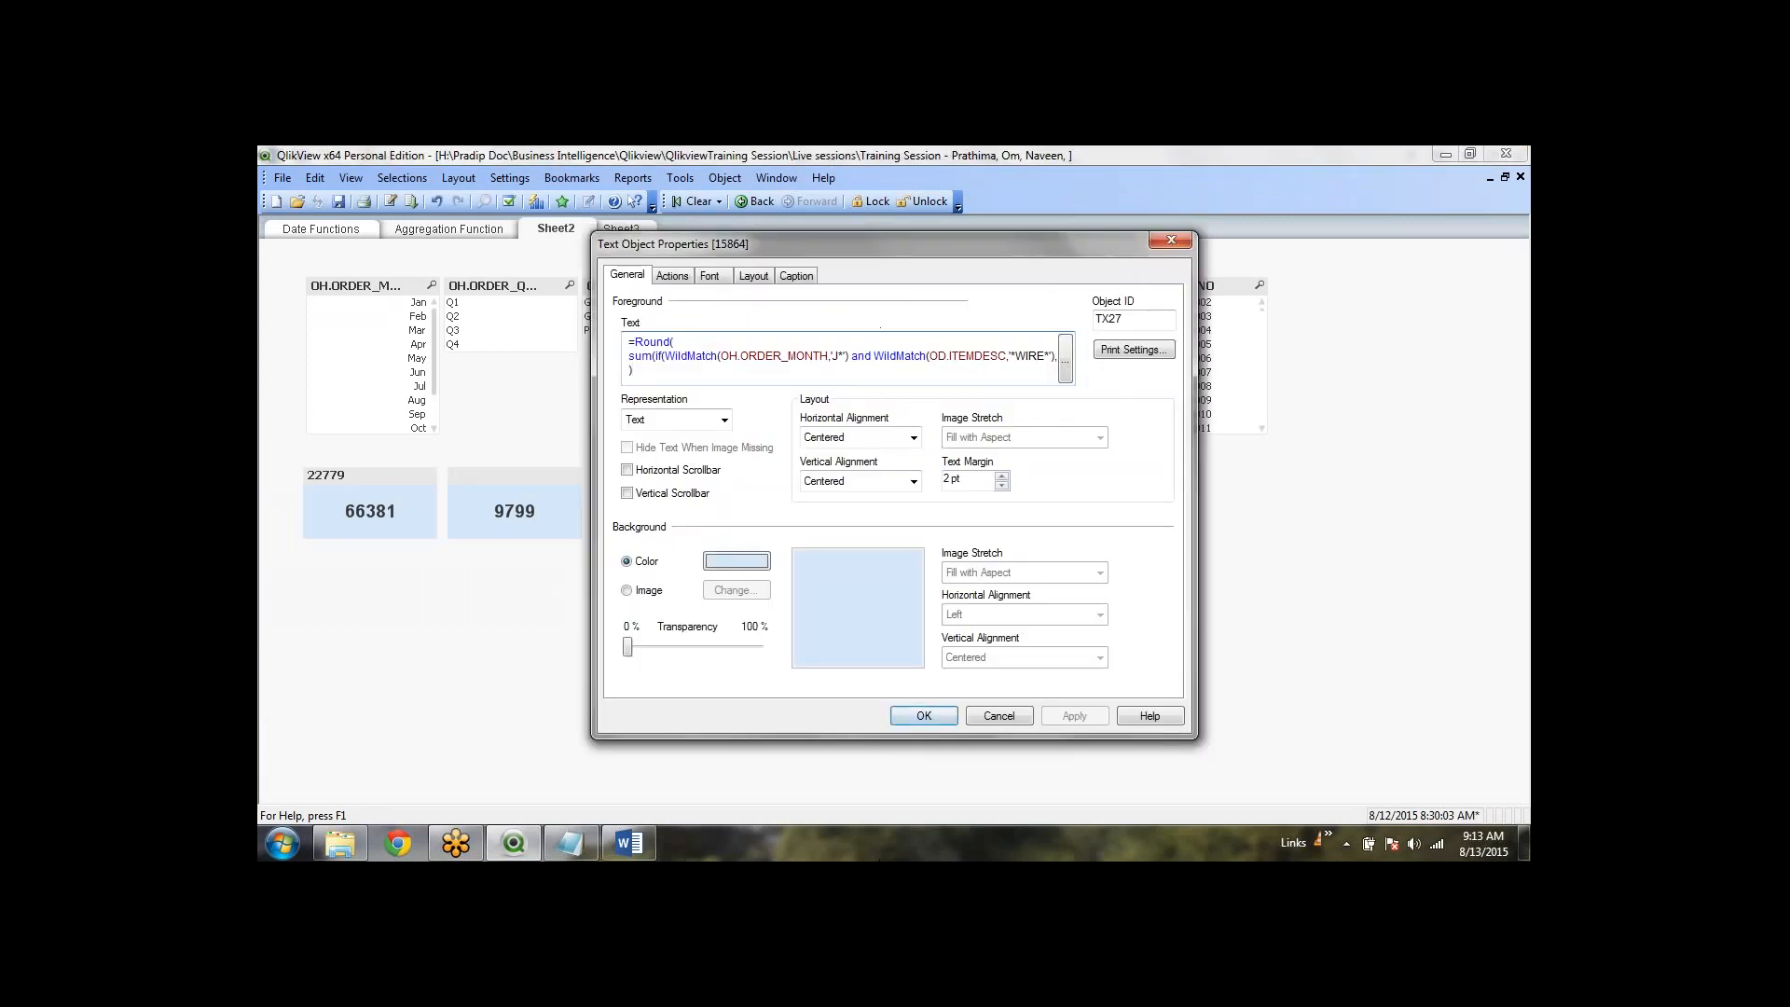
{"action": "left_click", "coordinate": [1065, 358]}
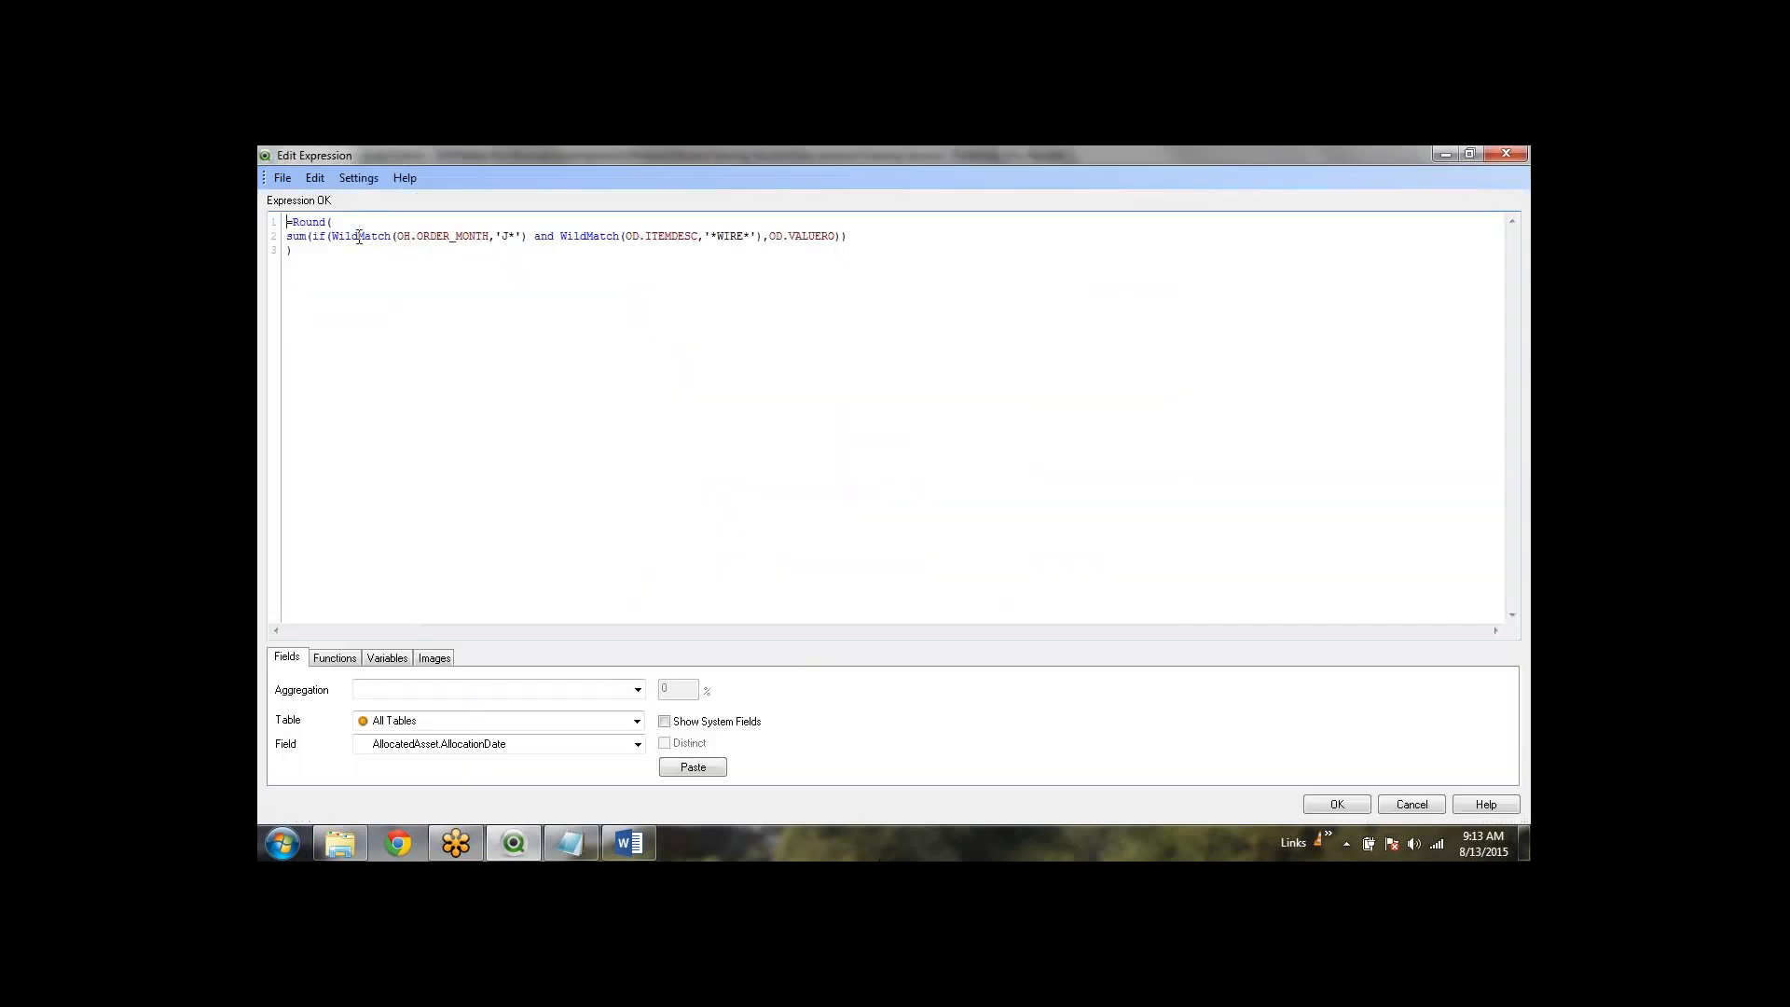
{"action": "left_click", "coordinate": [1332, 805]}
{"action": "left_click", "coordinate": [1003, 724]}
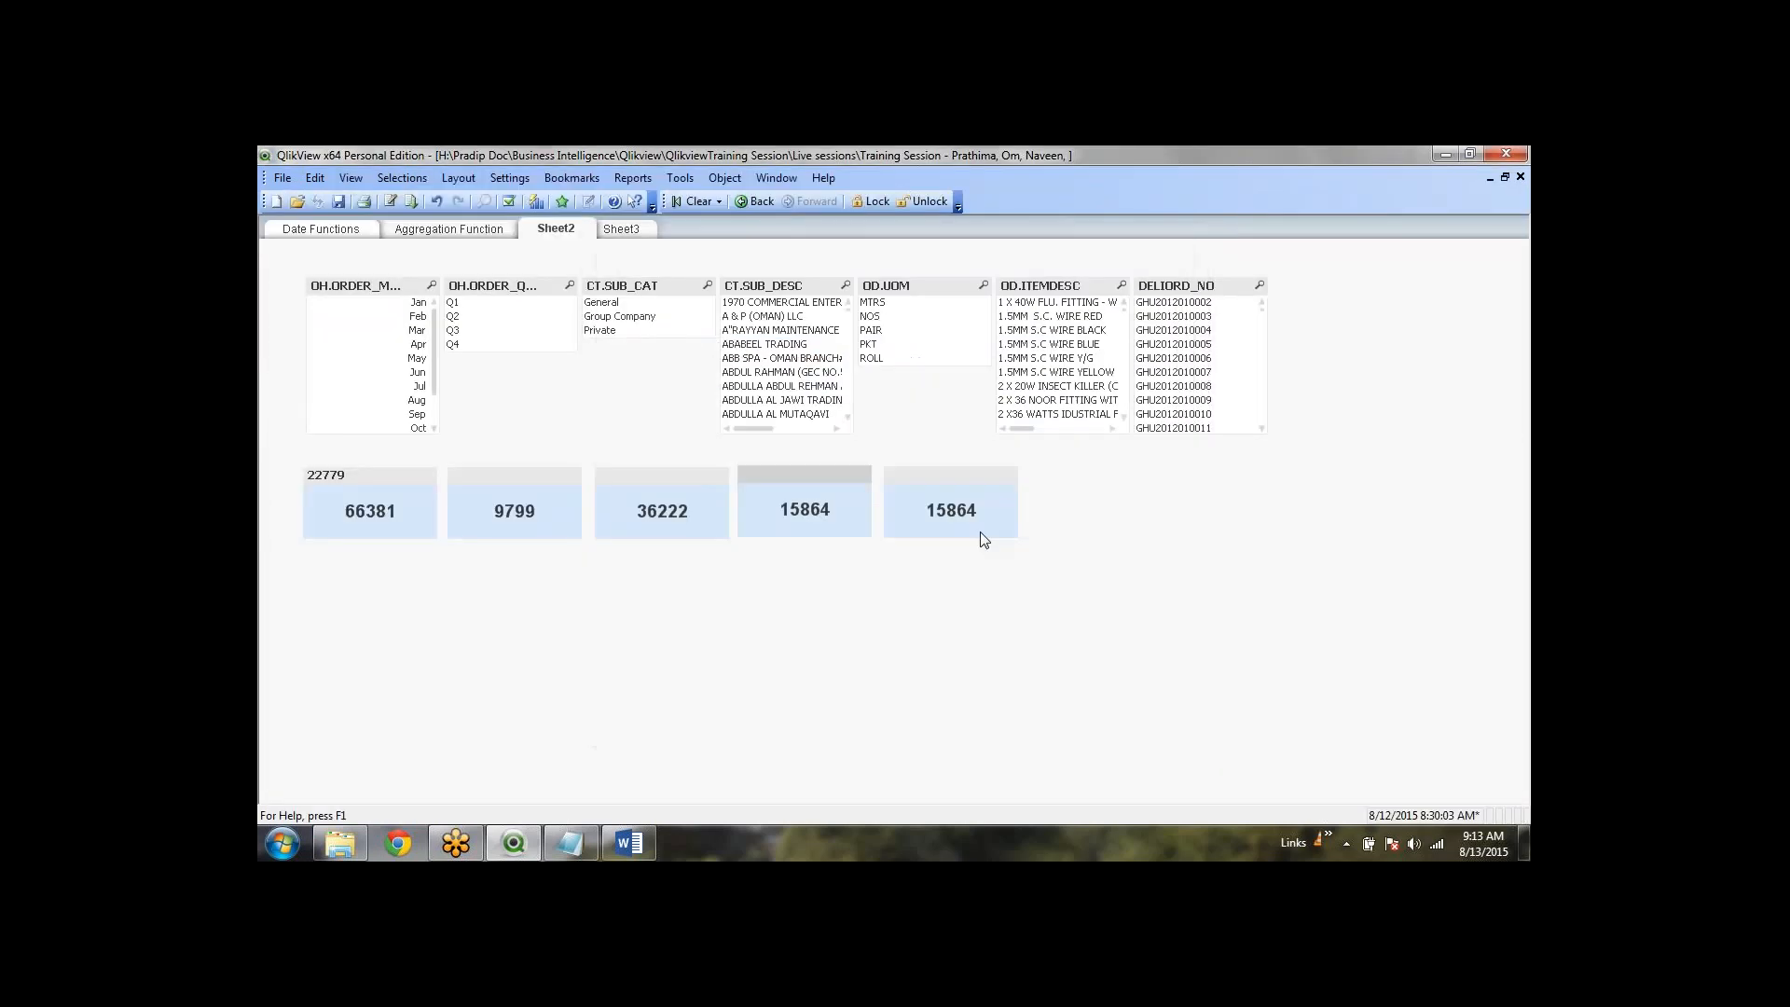
Step: Review the copied text object's set analysis expression against the commented-out WildMatch version, highlighting the OH.ORDER_MONTH={'J*'} modifier, and close its properties
{"action": "right_click", "coordinate": [973, 505]}
{"action": "left_click", "coordinate": [1006, 516]}
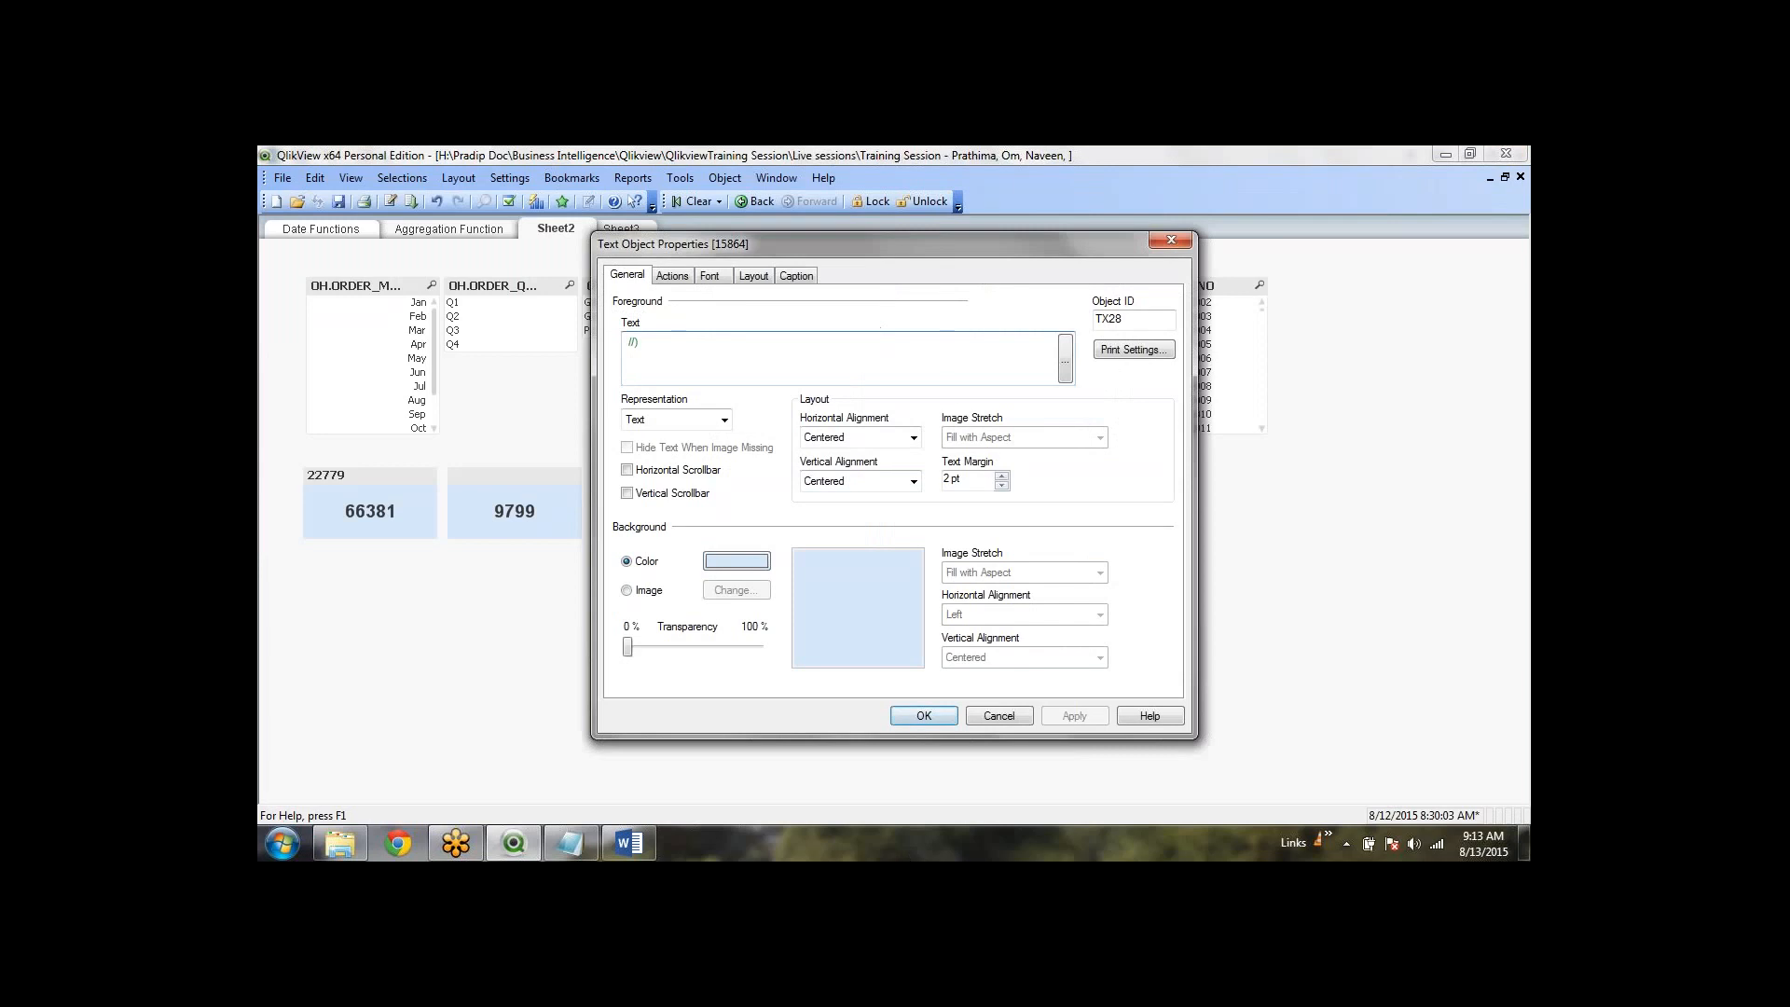
{"action": "left_click", "coordinate": [1064, 358]}
{"action": "left_click", "coordinate": [649, 240]}
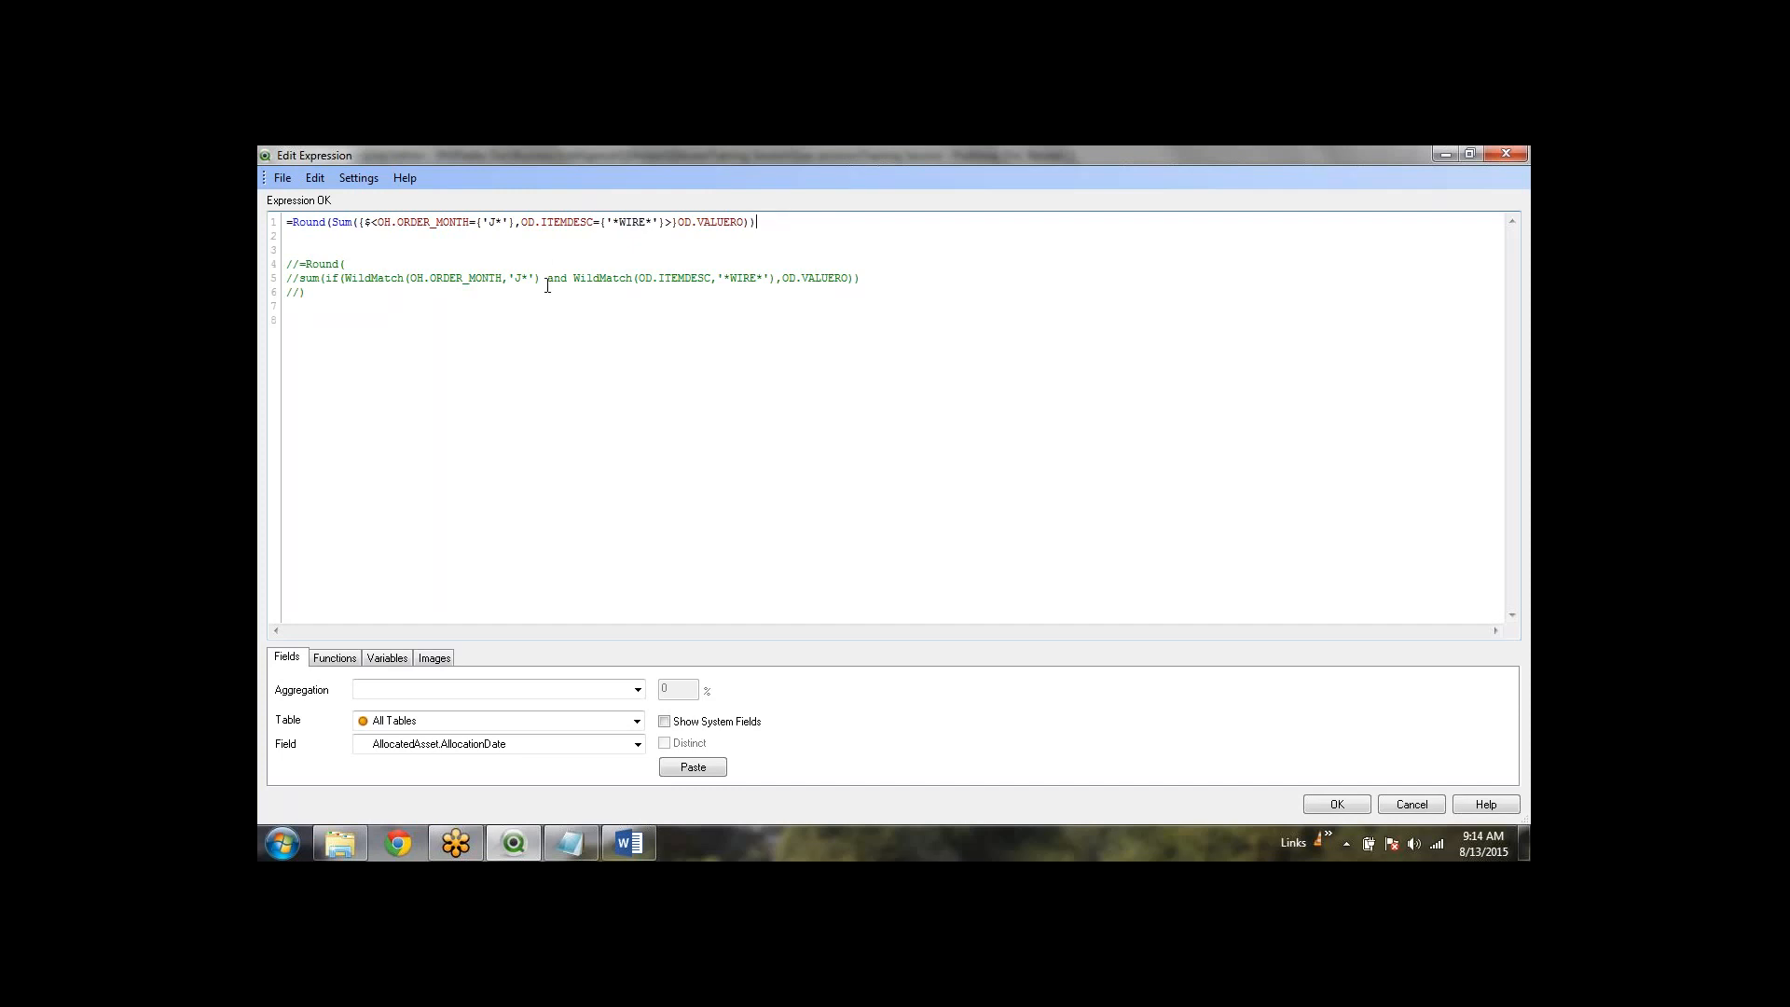
{"action": "left_click_drag", "start_coordinate": [512, 225], "coordinate": [372, 221]}
{"action": "left_click", "coordinate": [590, 277]}
{"action": "left_click", "coordinate": [1349, 816]}
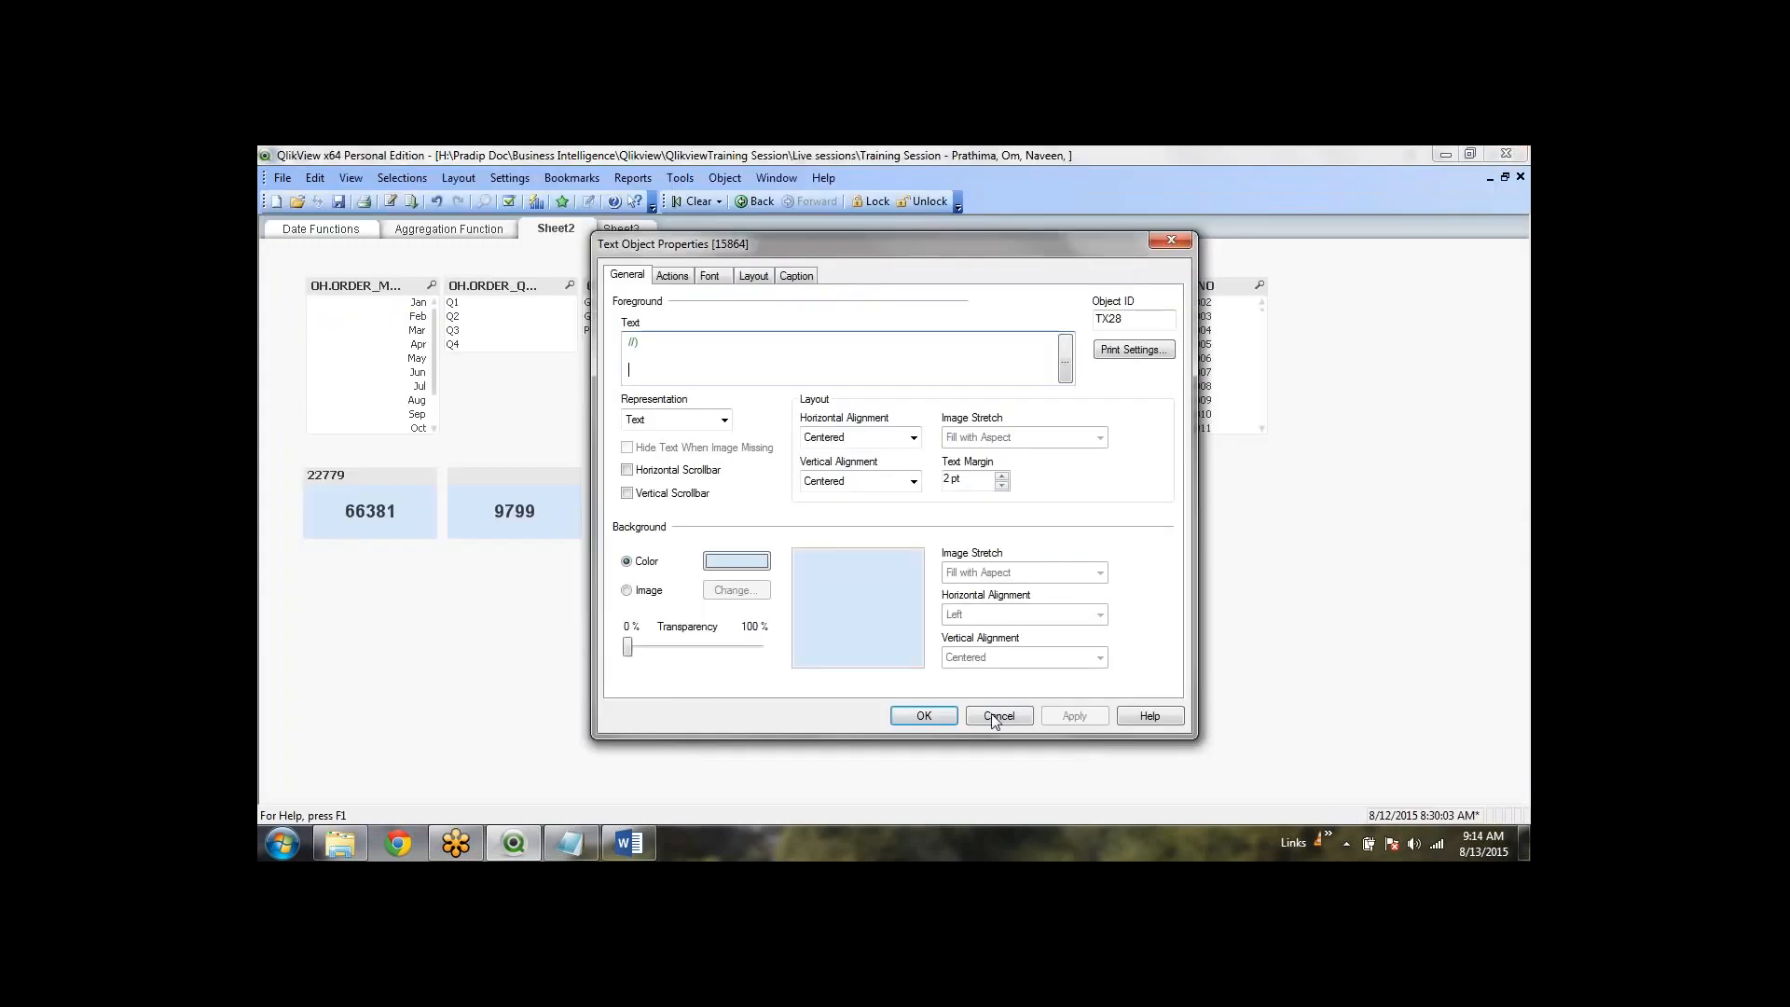
{"action": "left_click", "coordinate": [919, 720]}
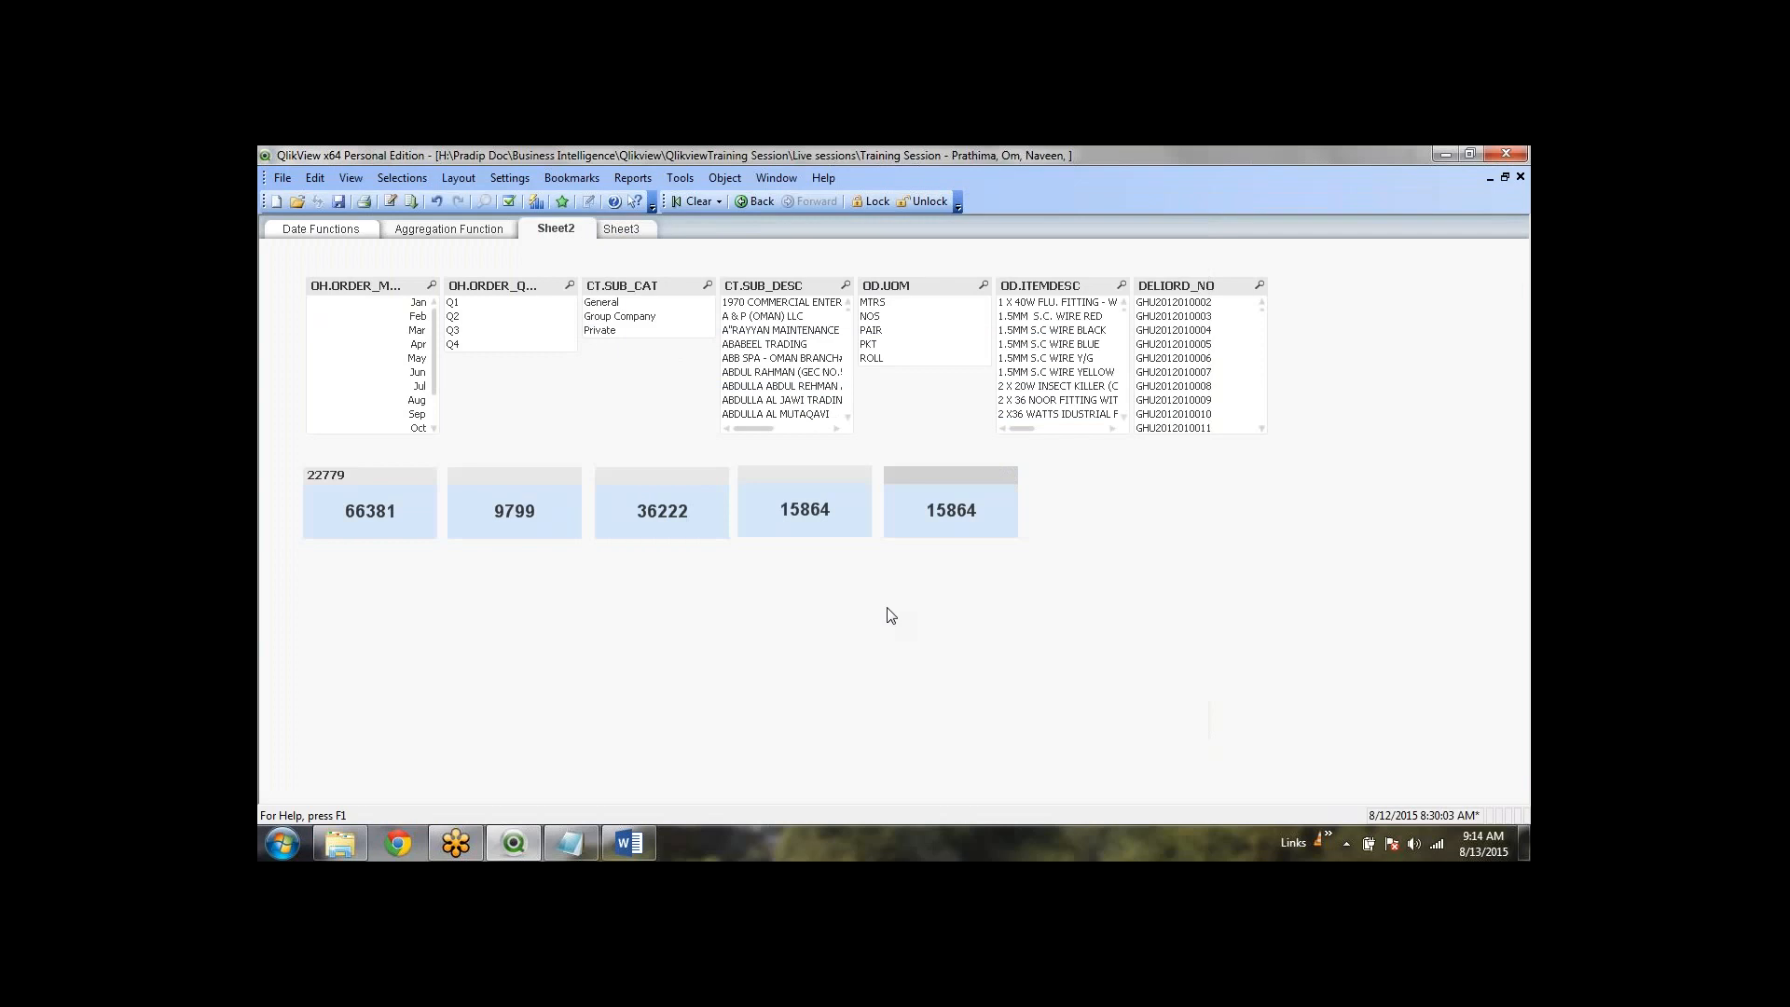
{"action": "left_click", "coordinate": [1265, 560]}
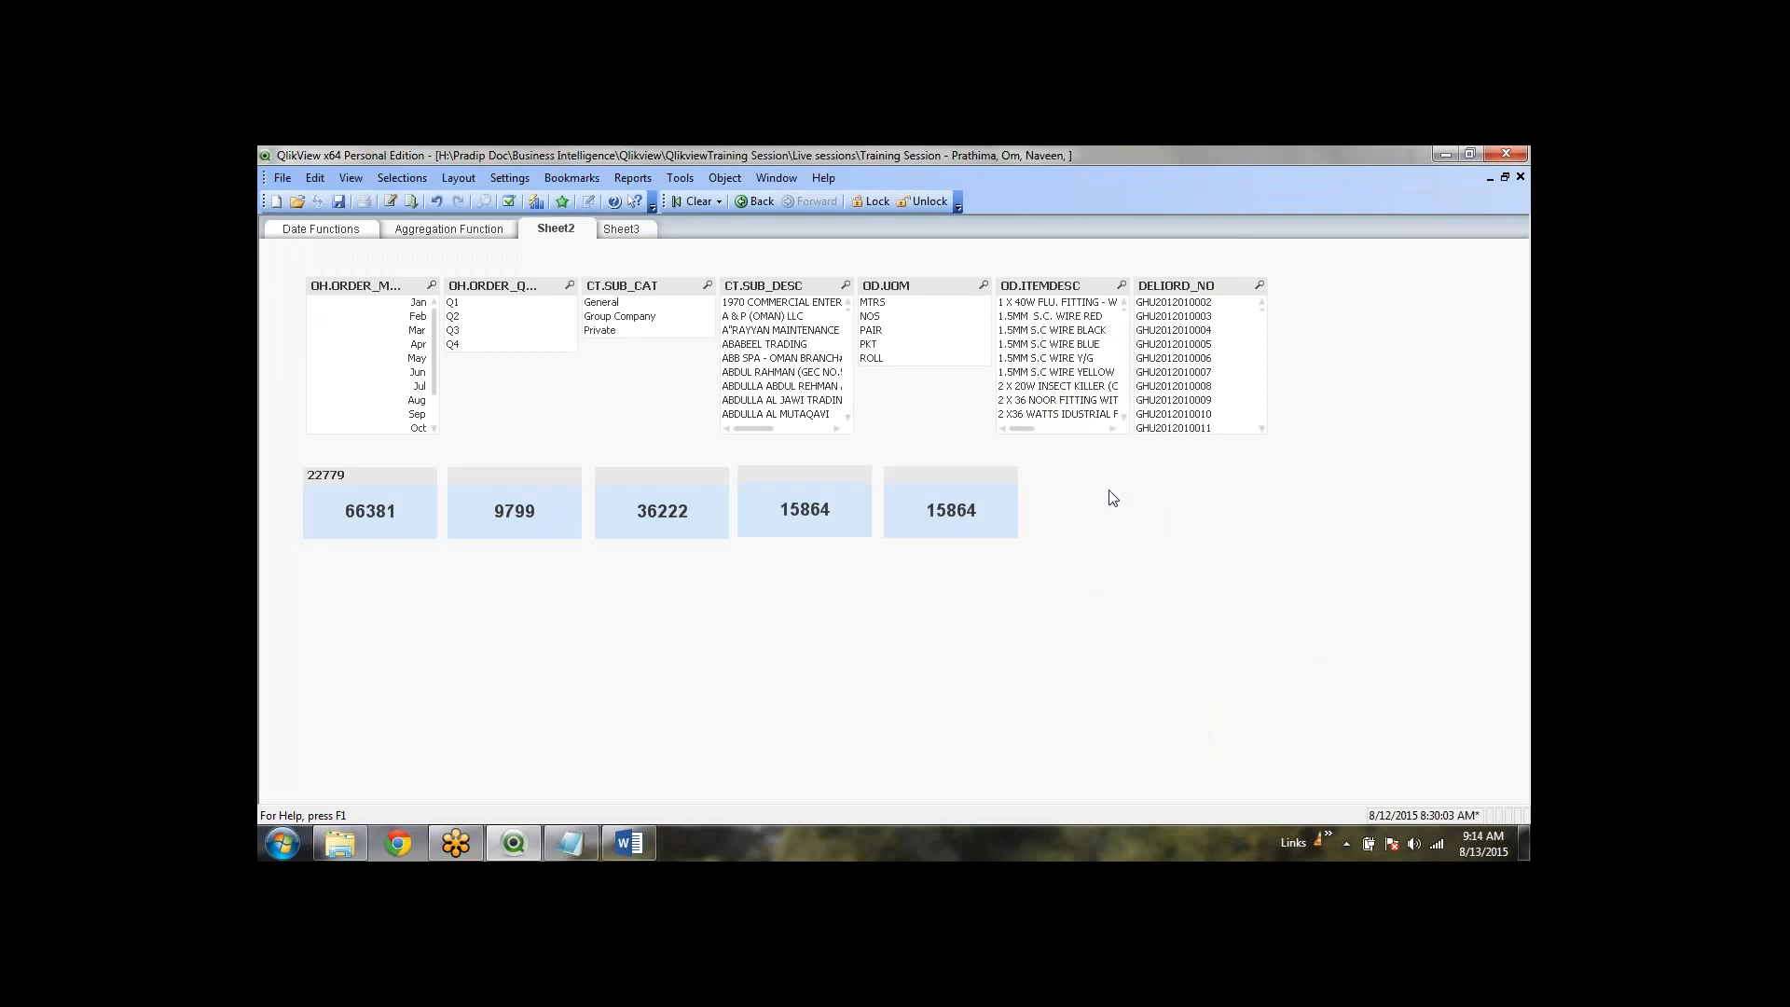
{"action": "left_click", "coordinate": [970, 478]}
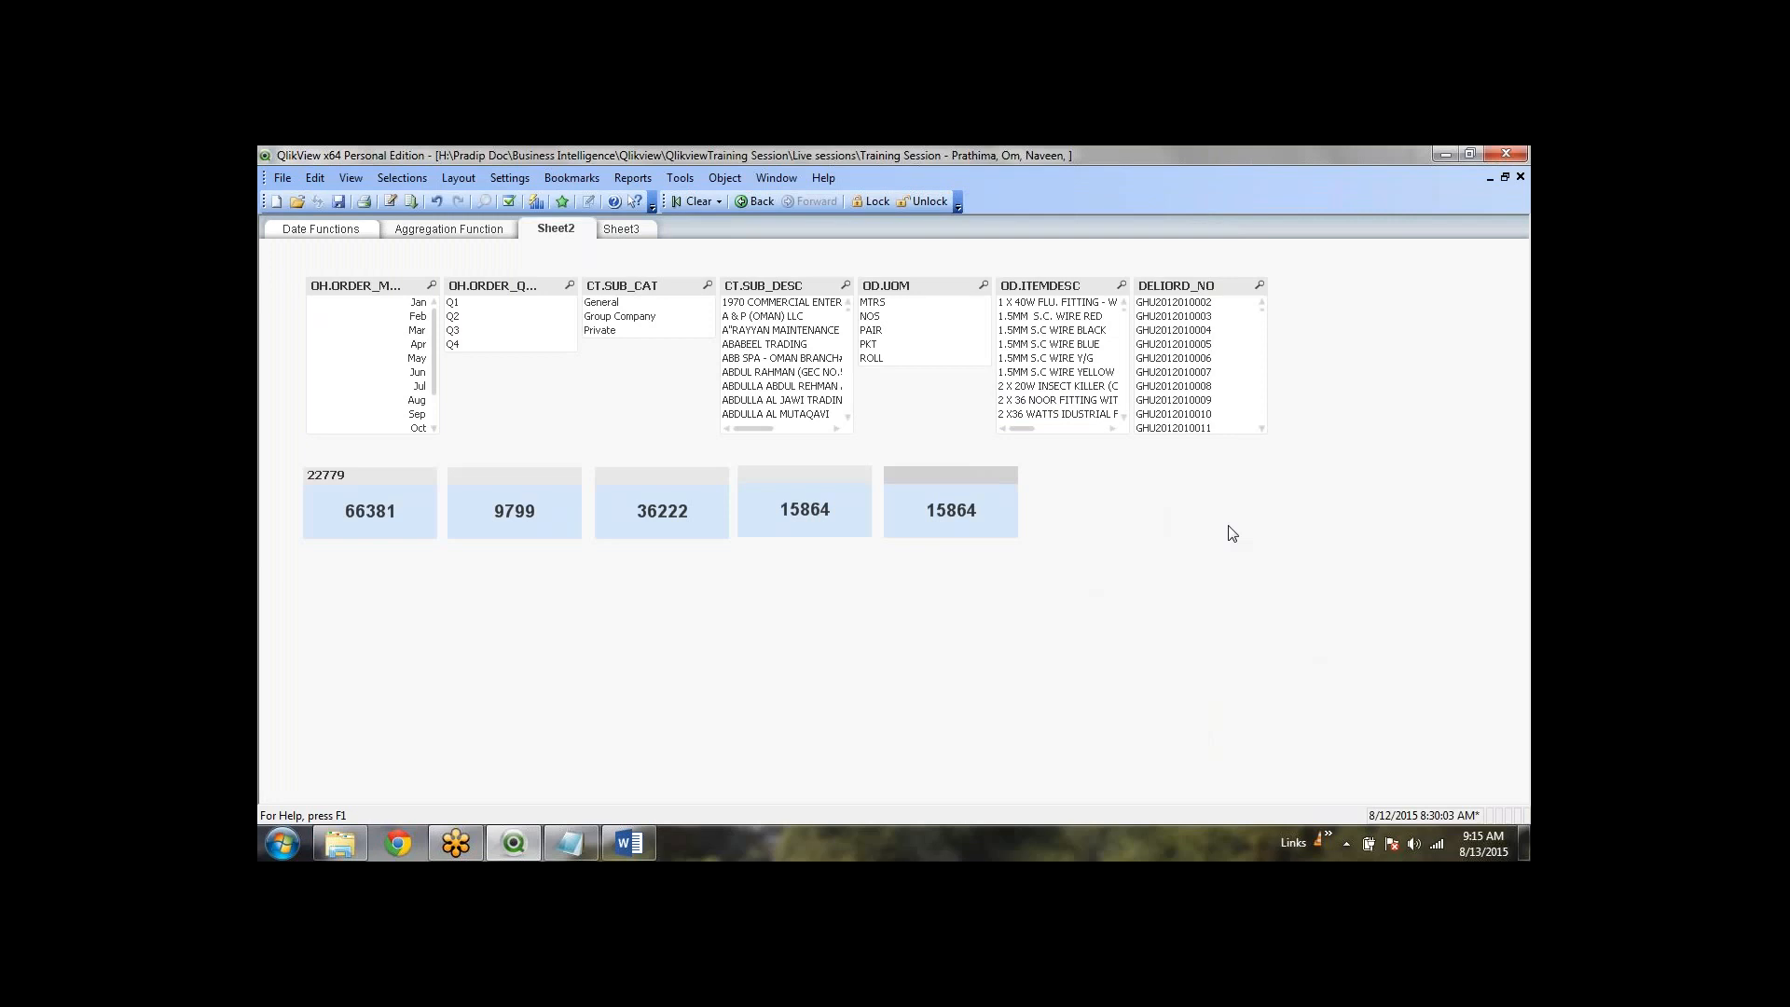
{"action": "left_click", "coordinate": [1202, 611]}
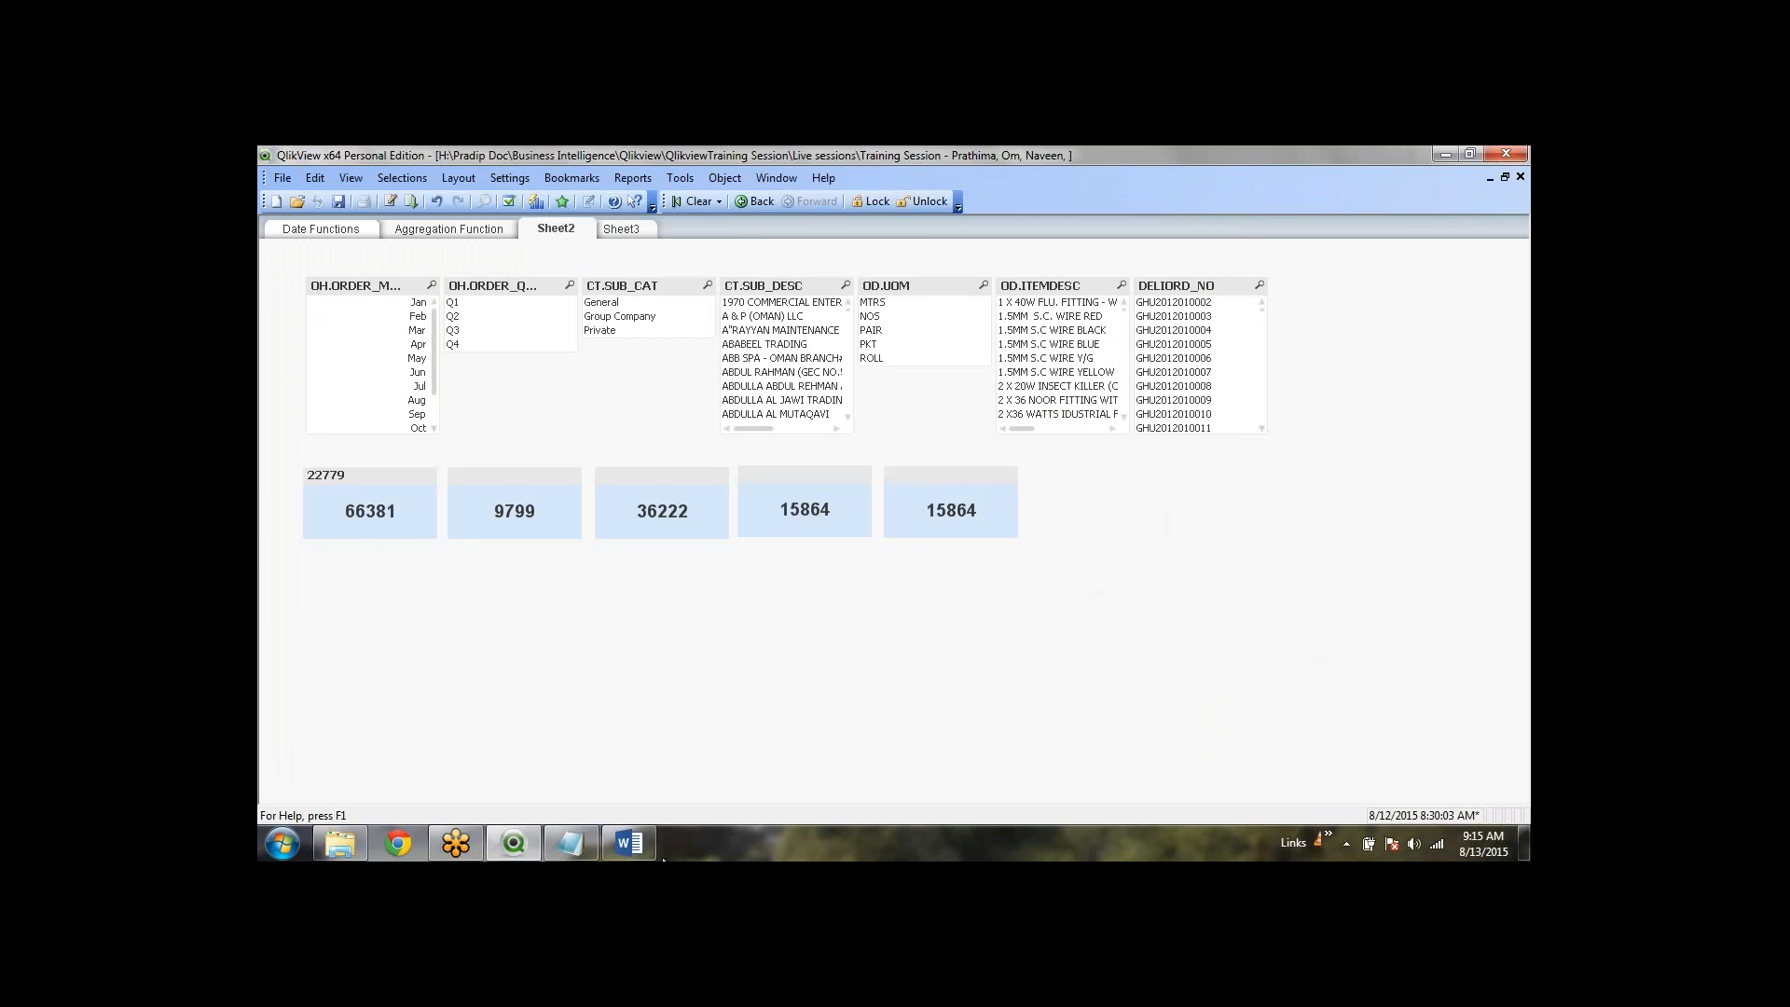
Step: Switch to the Set analysis document in Word and examine the if-else and set analysis examples under "Syntax of Set analysis expression"
{"action": "left_click", "coordinate": [632, 843]}
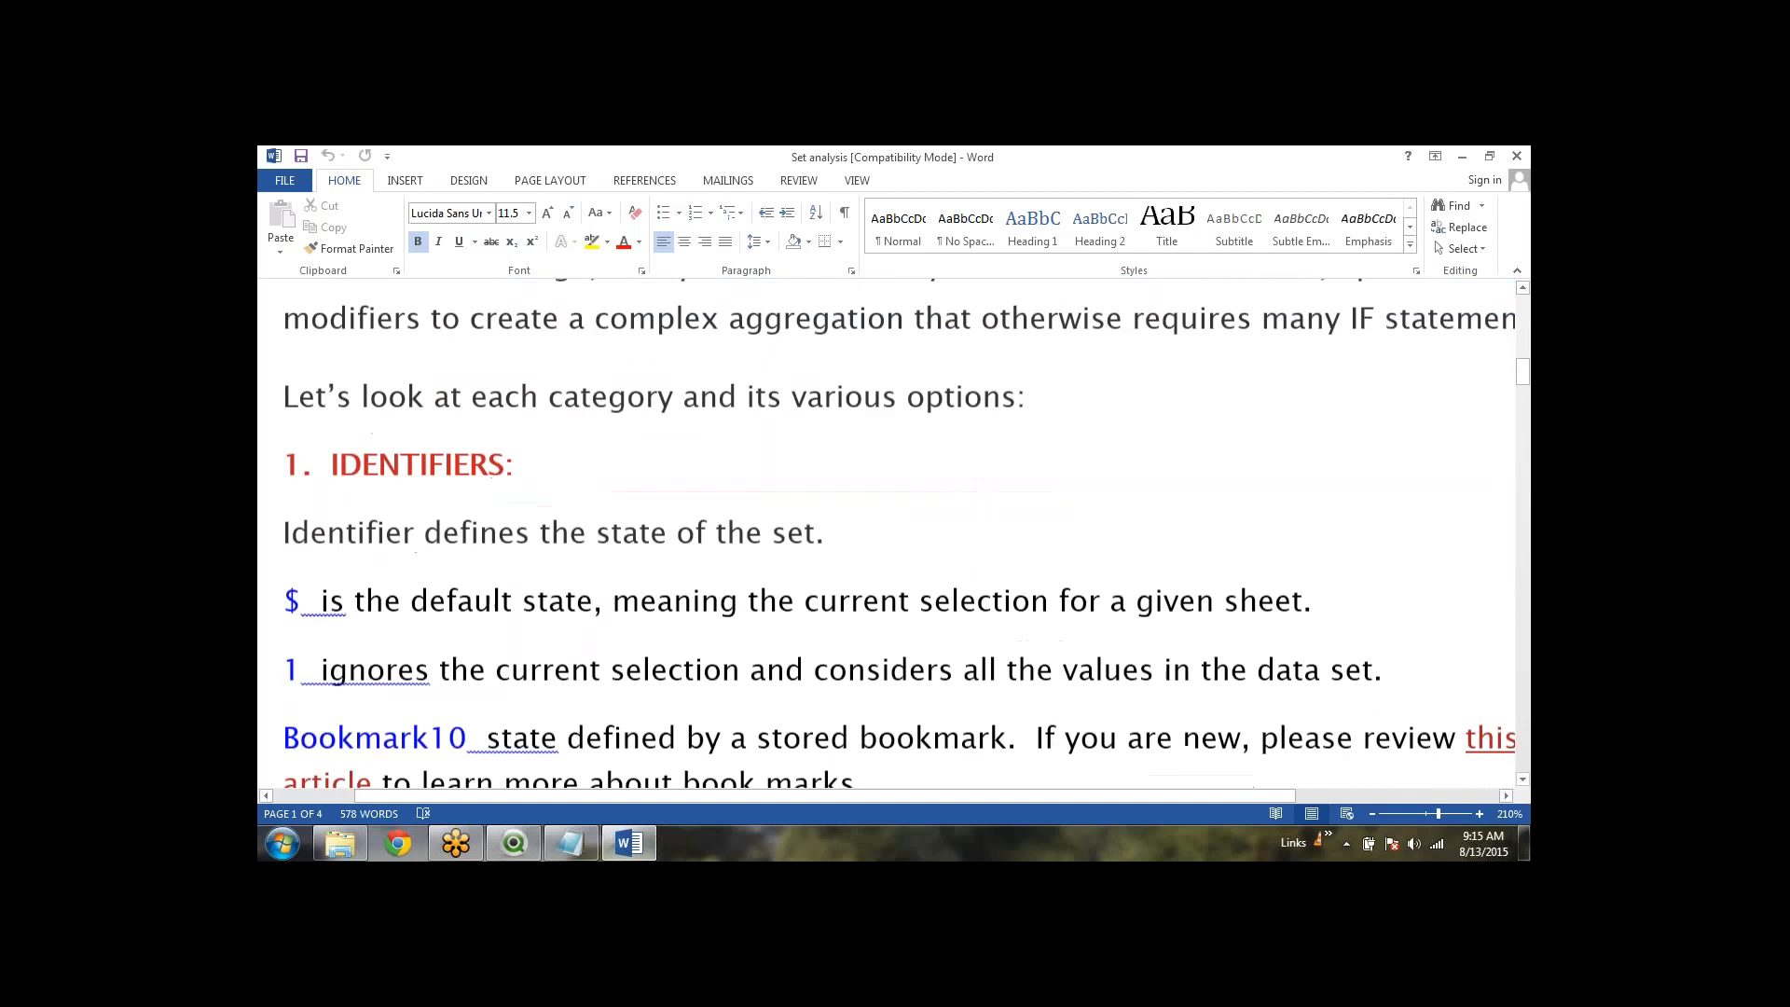
{"action": "scroll", "coordinate": [894, 529], "scroll_direction": "down", "scroll_amount": 15}
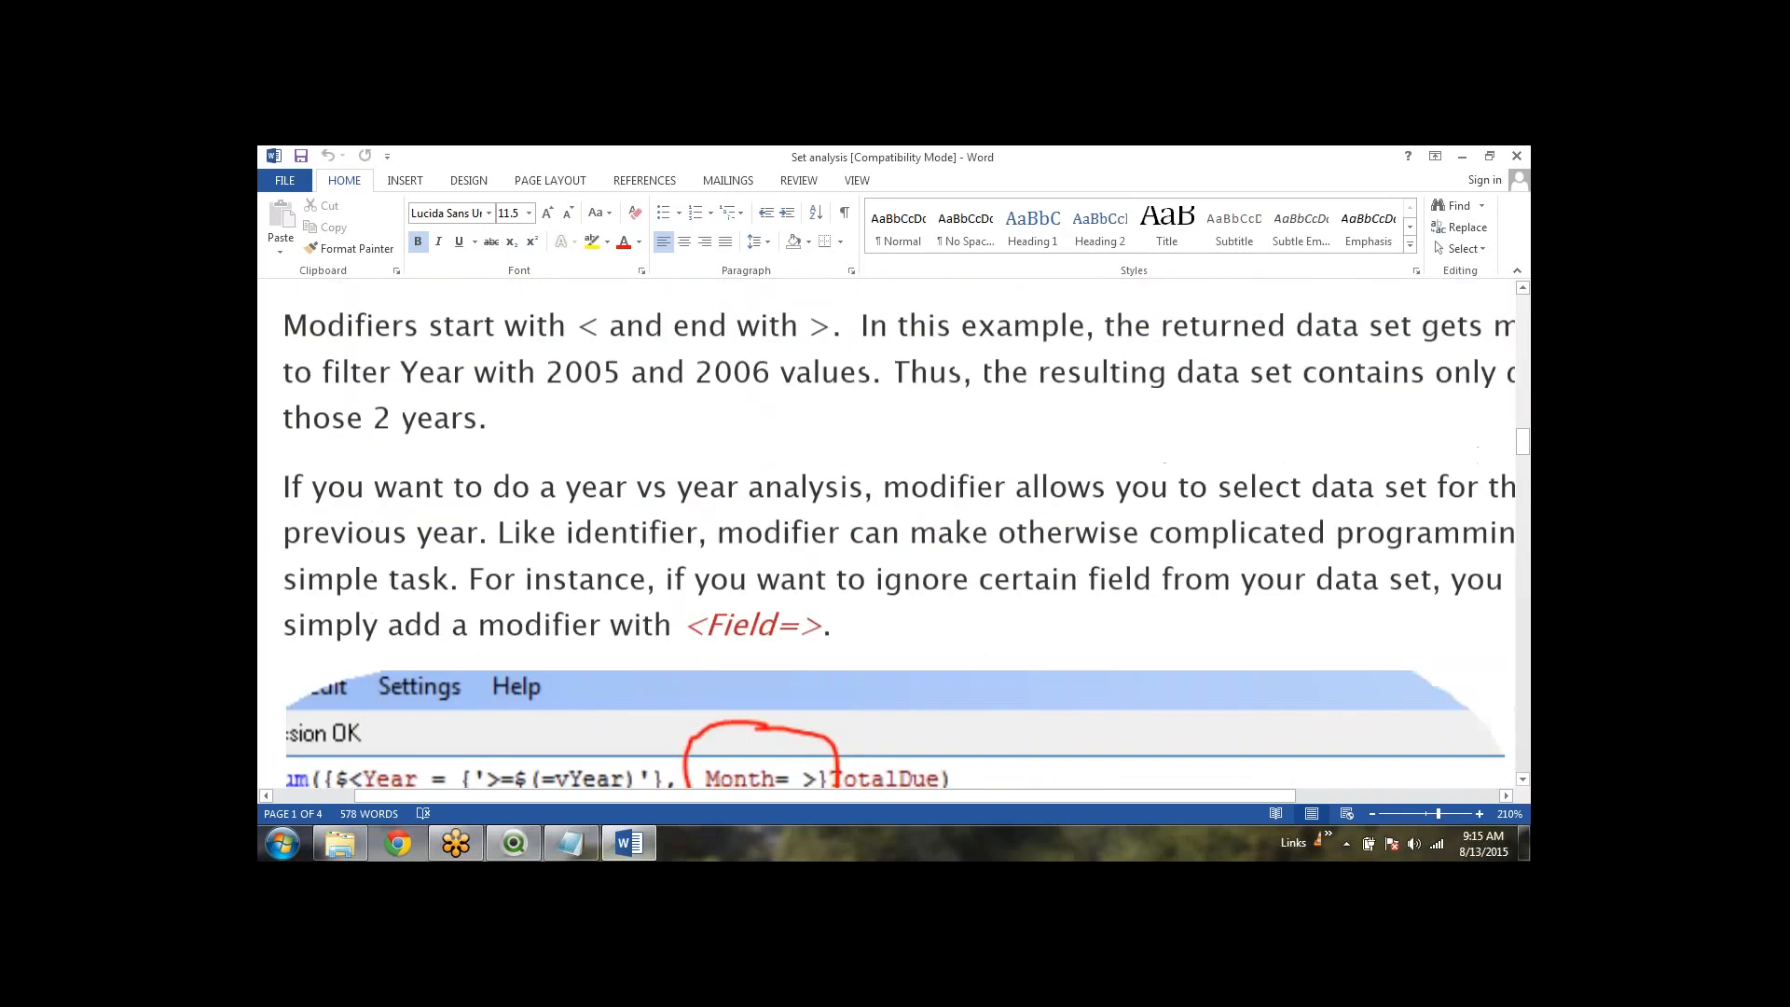
{"action": "scroll", "coordinate": [893, 534], "scroll_direction": "down", "scroll_amount": 3}
{"action": "scroll", "coordinate": [893, 534], "scroll_direction": "down", "scroll_amount": 3}
{"action": "scroll", "coordinate": [893, 535], "scroll_direction": "down", "scroll_amount": 7}
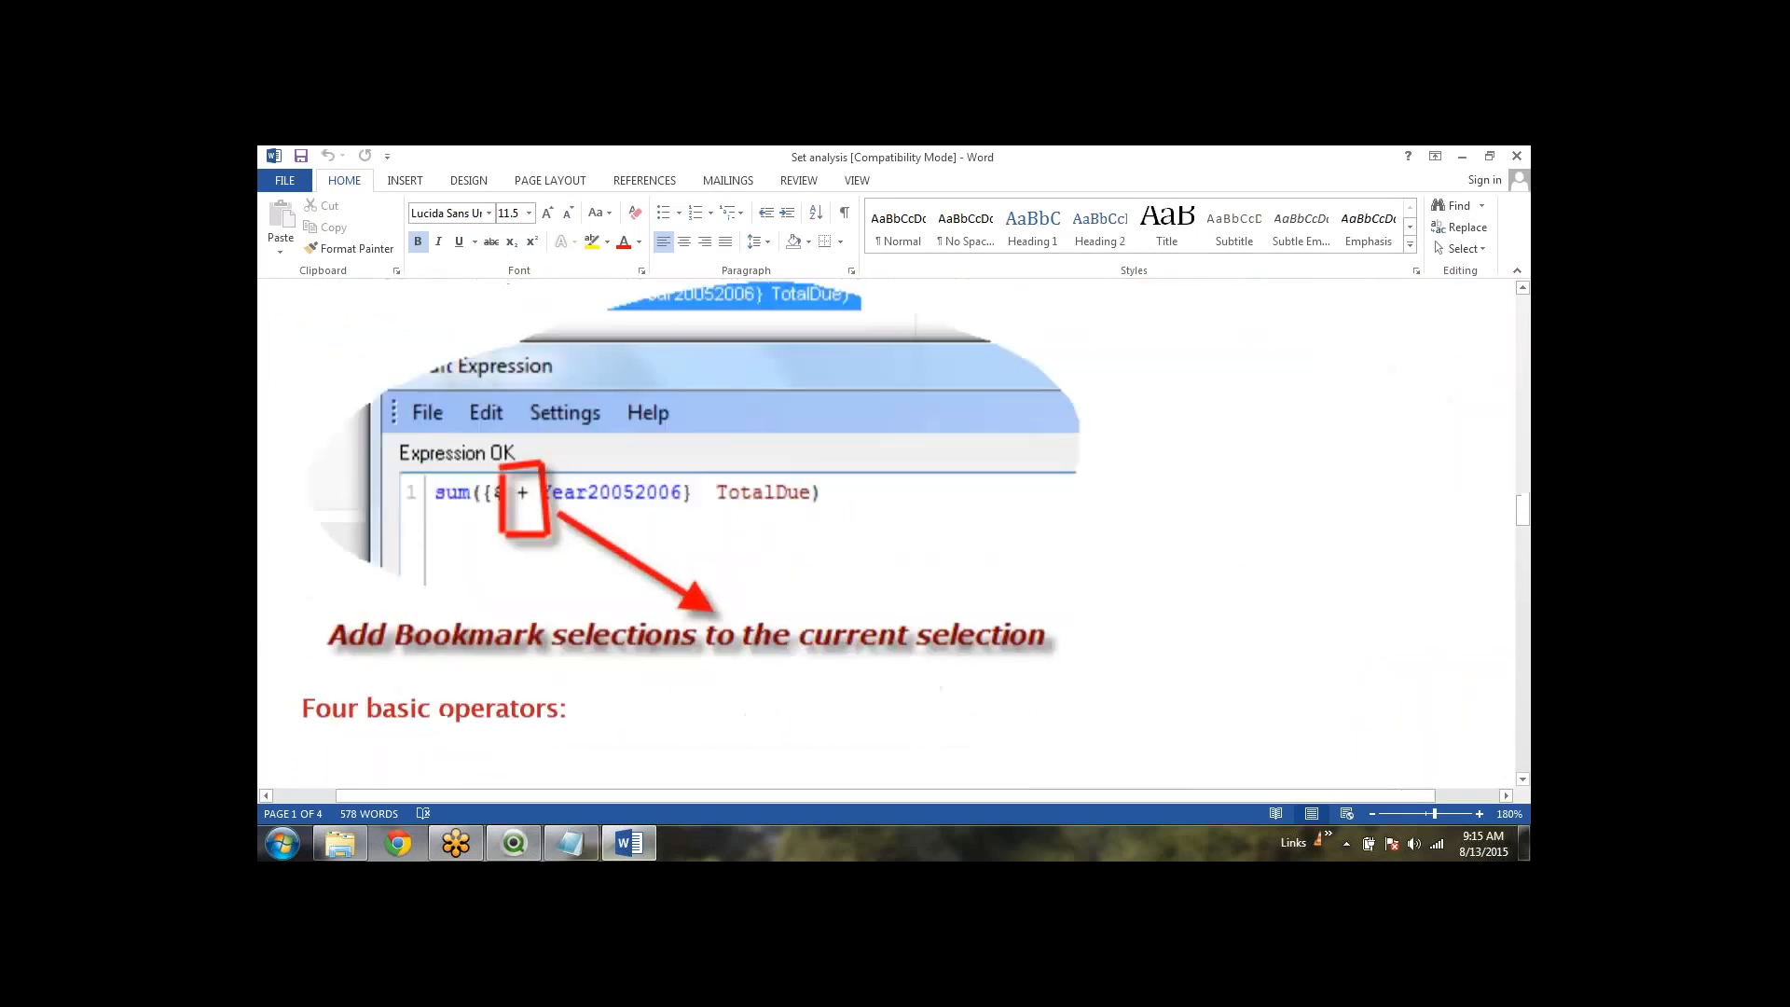
{"action": "scroll", "coordinate": [696, 568], "scroll_direction": "down", "scroll_amount": 15}
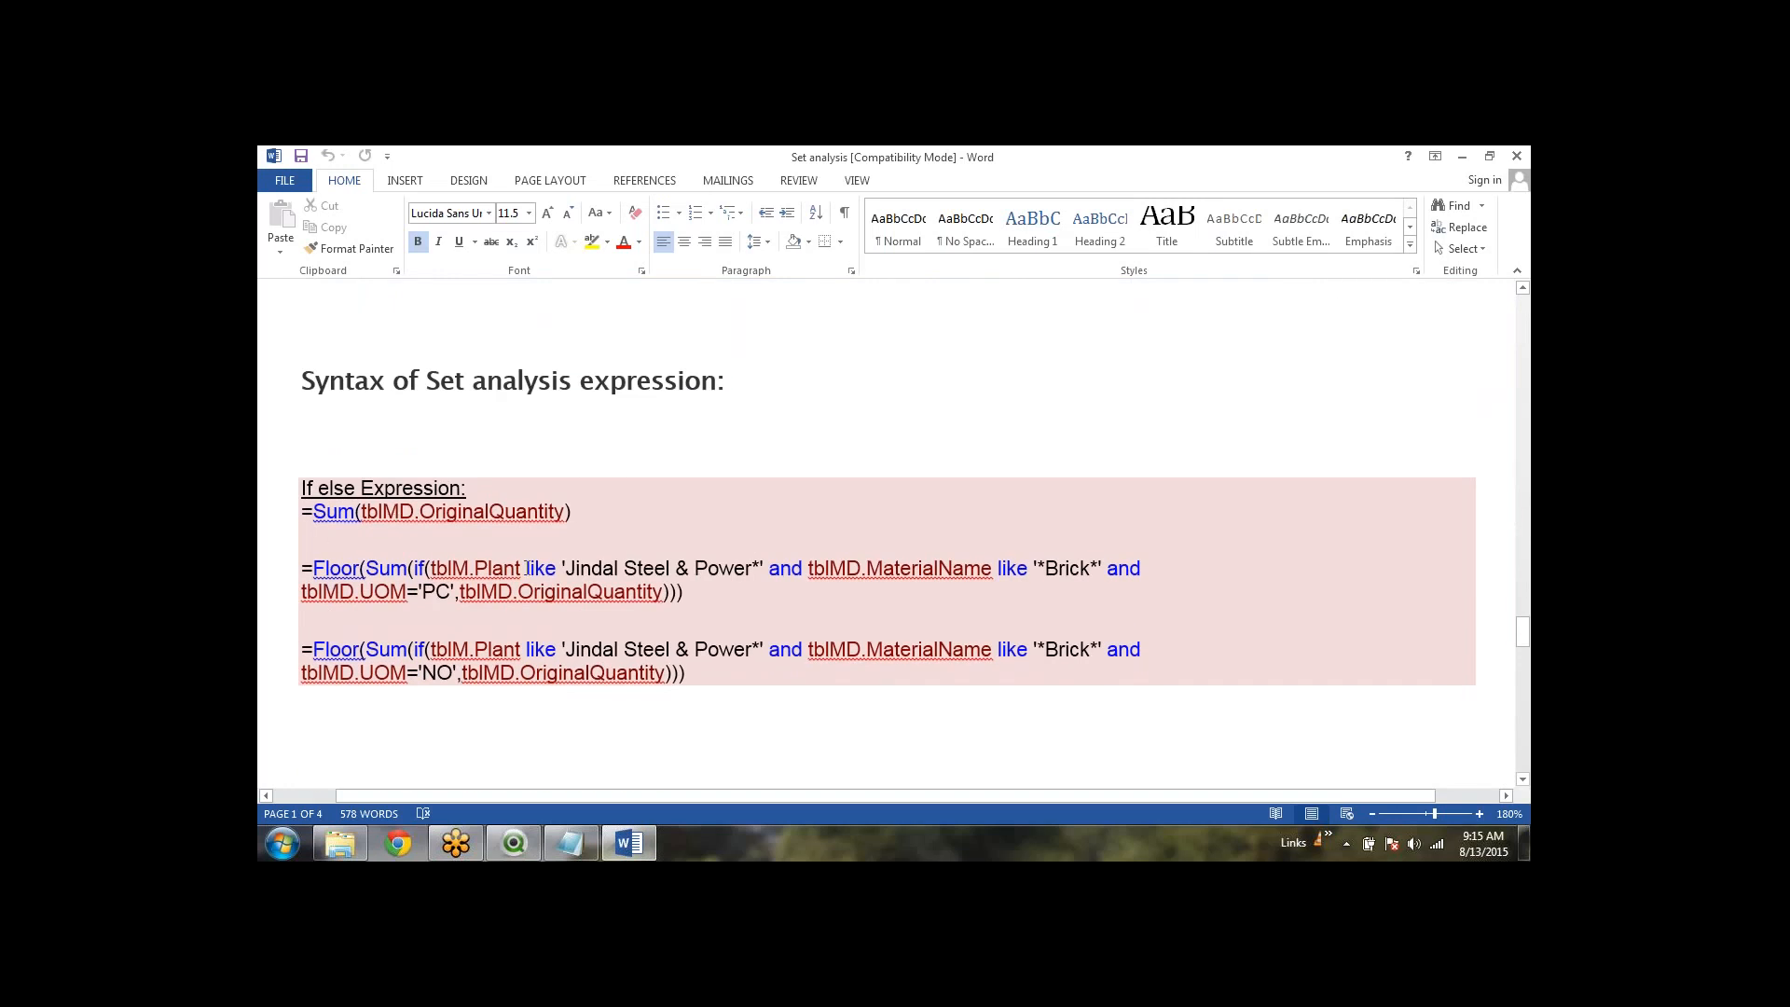
{"action": "scroll", "coordinate": [694, 590], "scroll_direction": "down", "scroll_amount": 2}
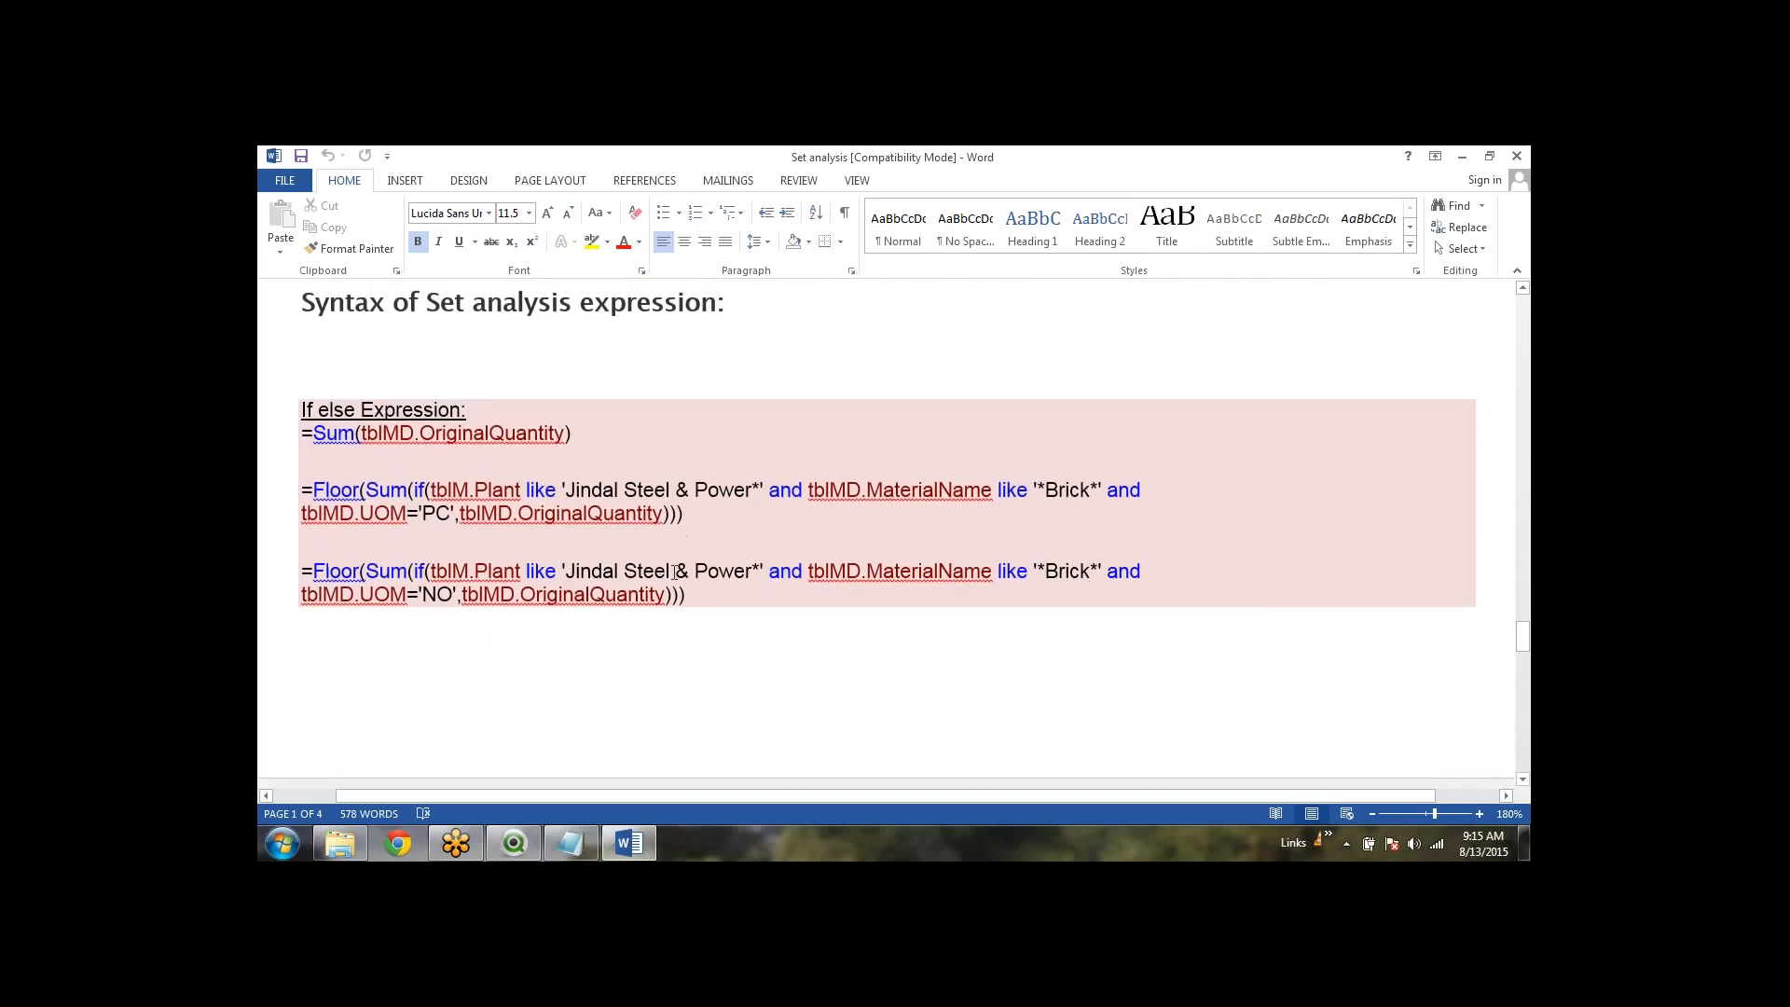
{"action": "scroll", "coordinate": [674, 571], "scroll_direction": "down", "scroll_amount": 1}
{"action": "scroll", "coordinate": [674, 571], "scroll_direction": "down", "scroll_amount": 5}
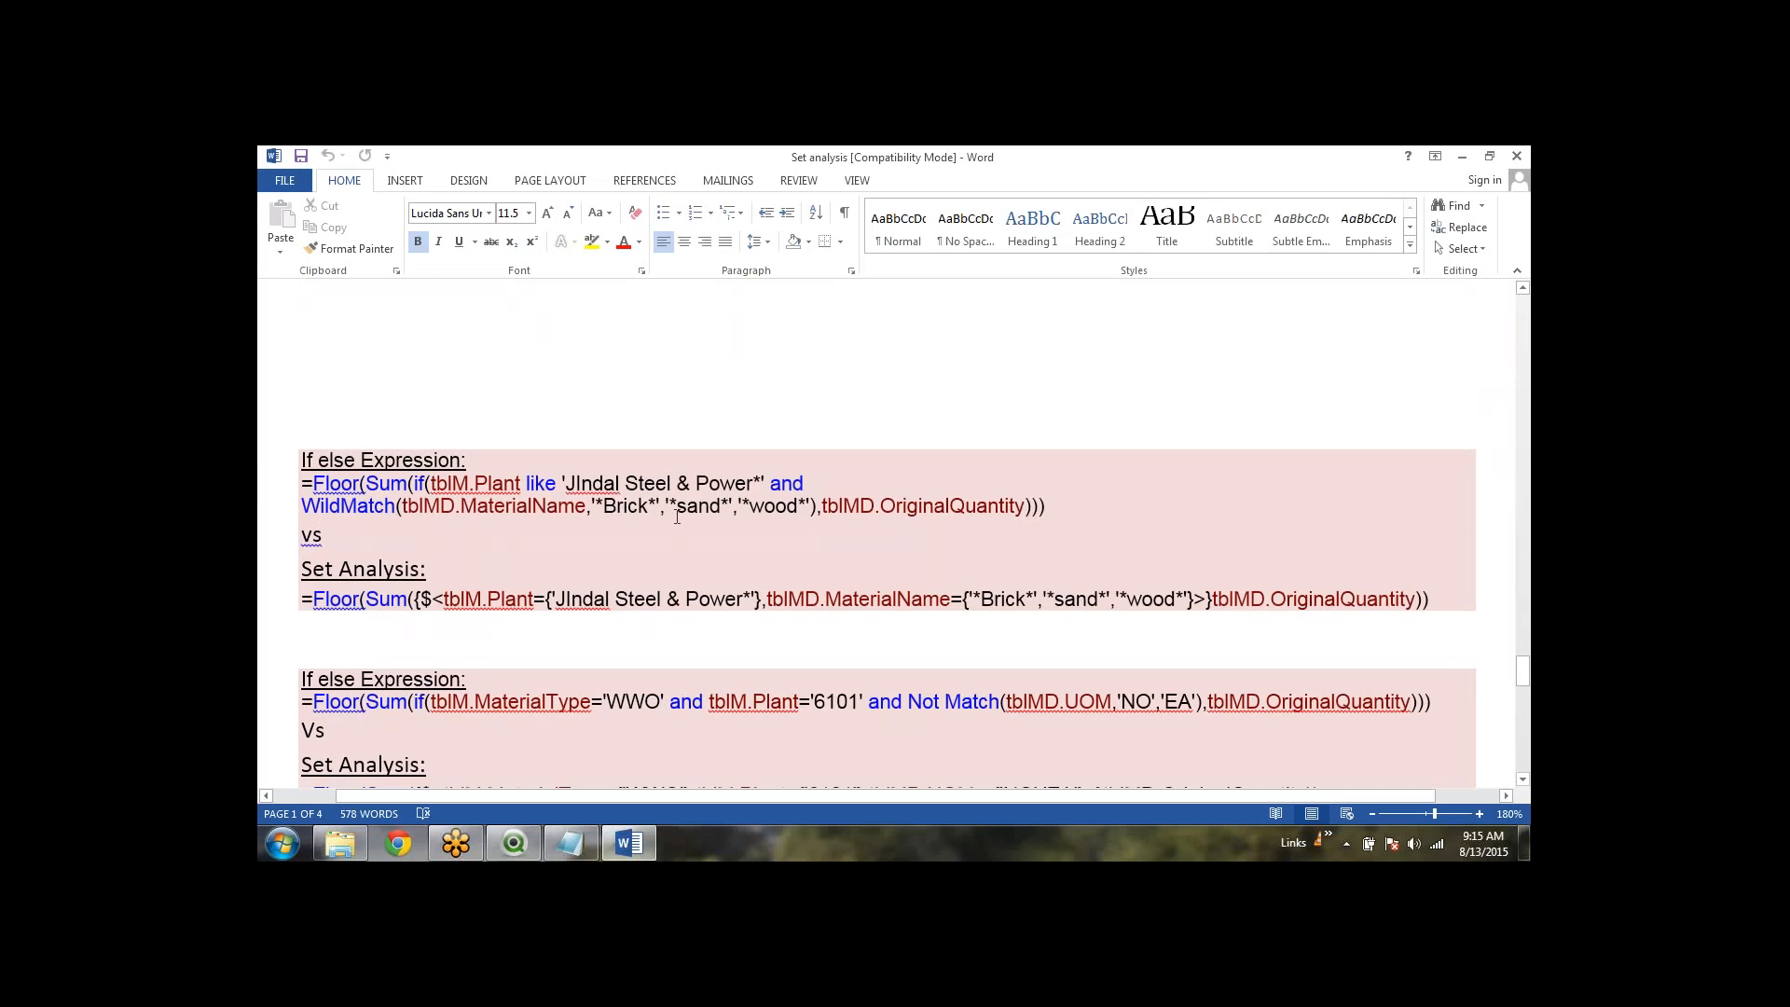
{"action": "scroll", "coordinate": [677, 516], "scroll_direction": "down", "scroll_amount": 2}
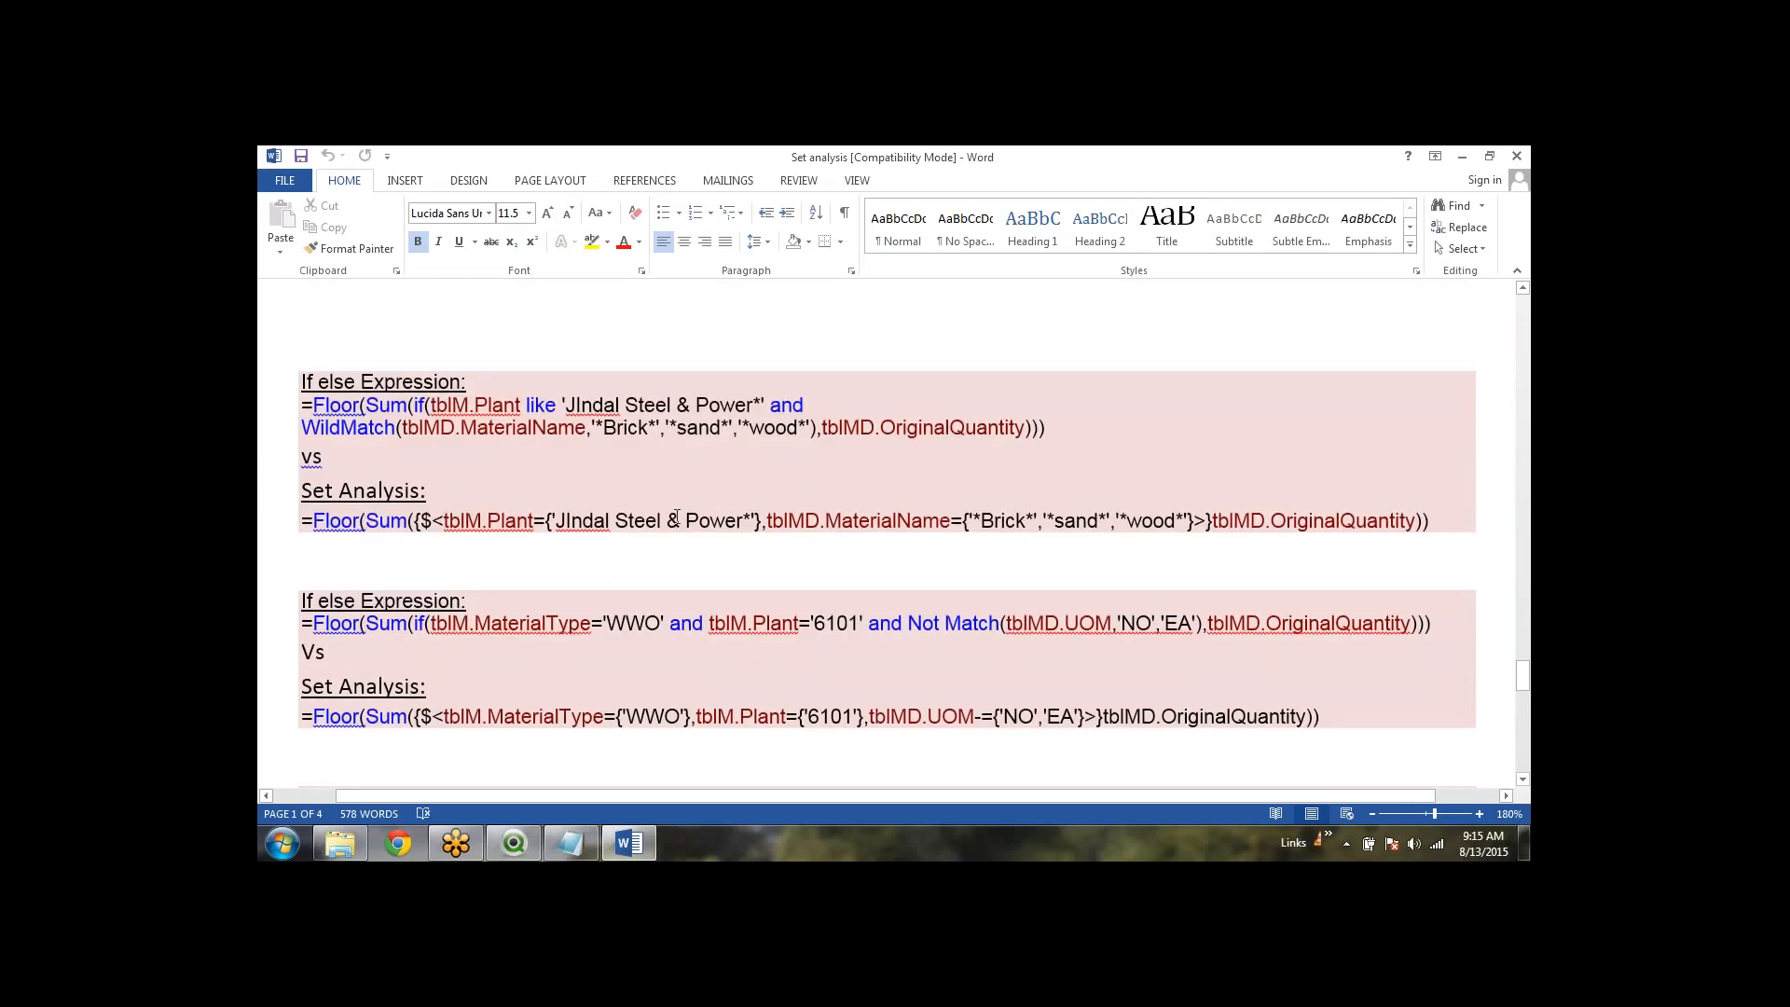
{"action": "scroll", "coordinate": [677, 518], "scroll_direction": "up", "scroll_amount": 12}
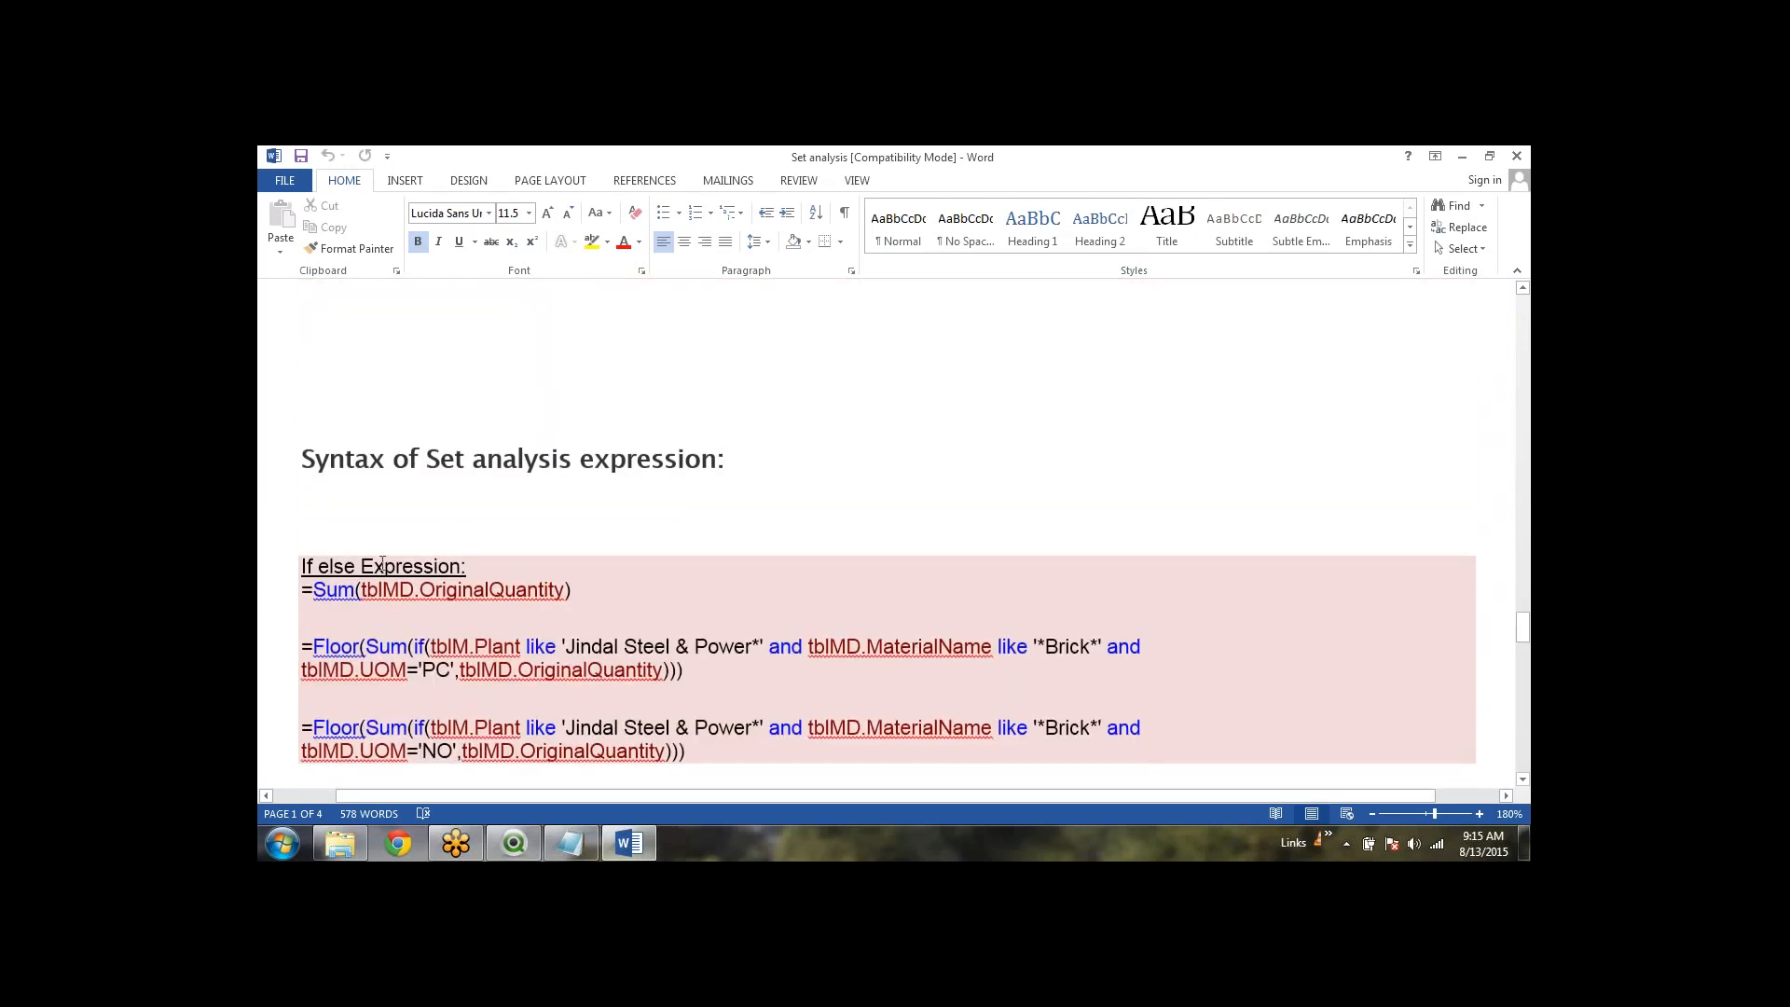
{"action": "scroll", "coordinate": [537, 600], "scroll_direction": "down", "scroll_amount": 2}
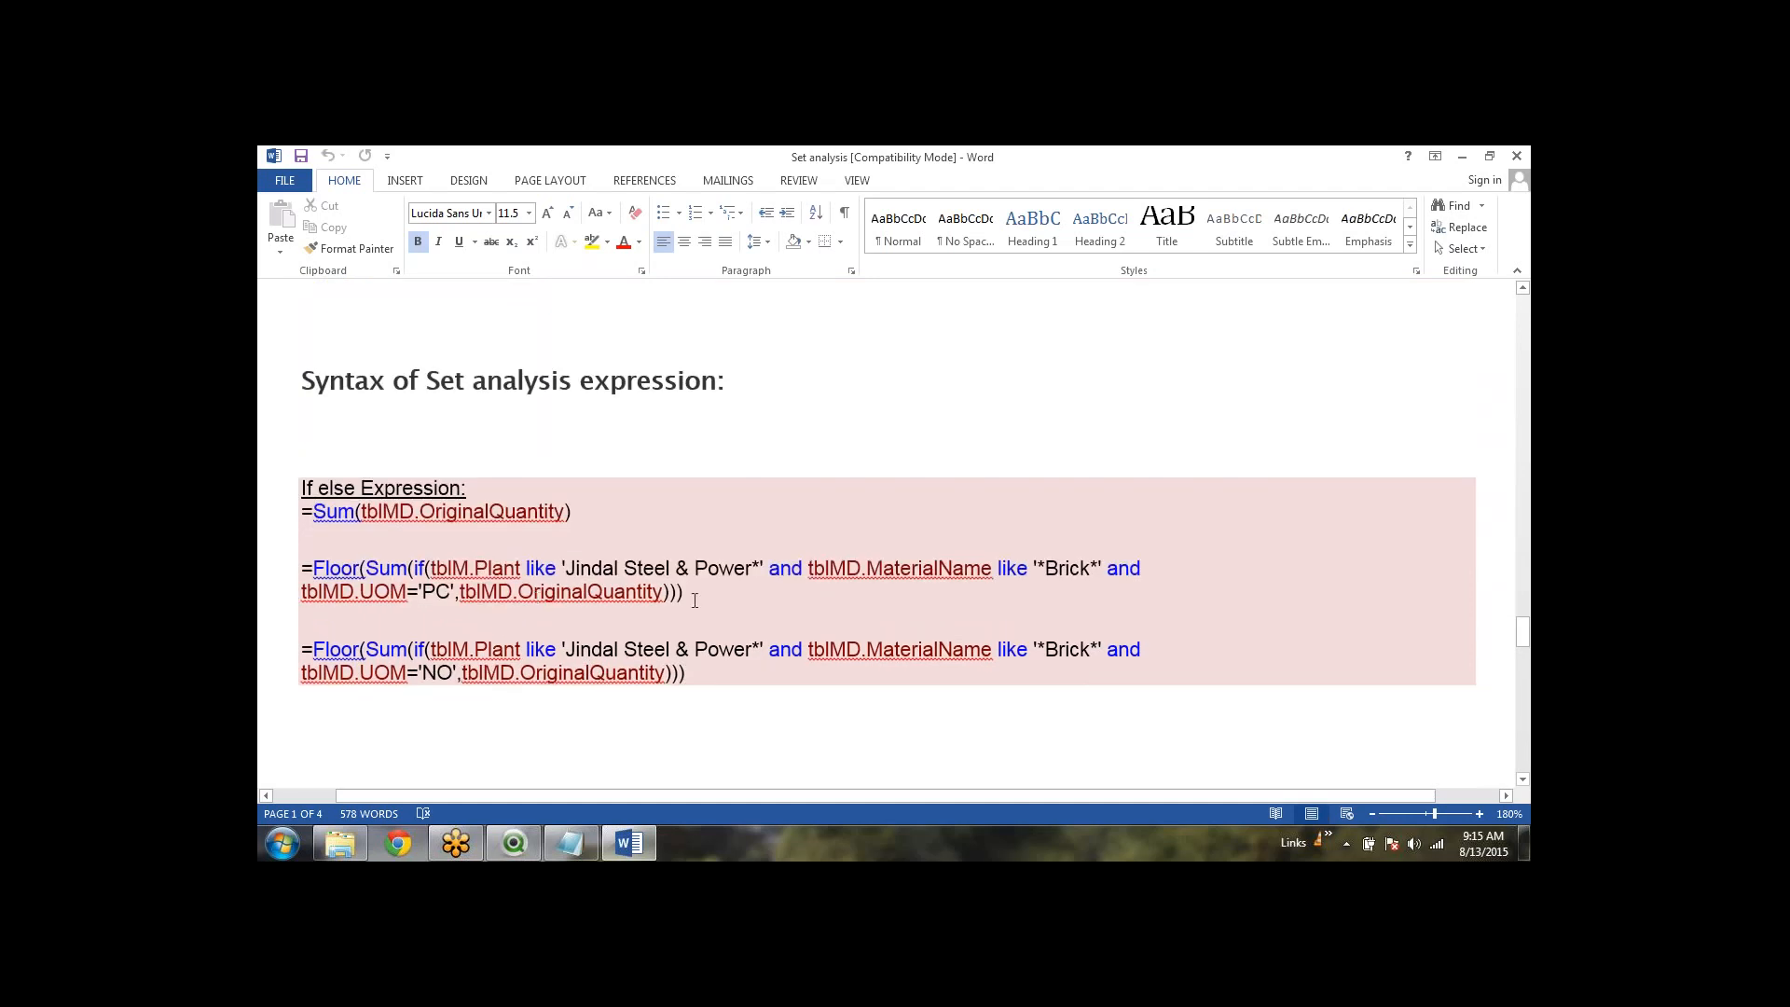
Step: Examine the if-else example with tblMD.UOM='PC', highlighting the whole expression and its tblM.Plant like 'Jindal Steel & Power*' condition
{"action": "left_click_drag", "start_coordinate": [694, 601], "coordinate": [315, 571]}
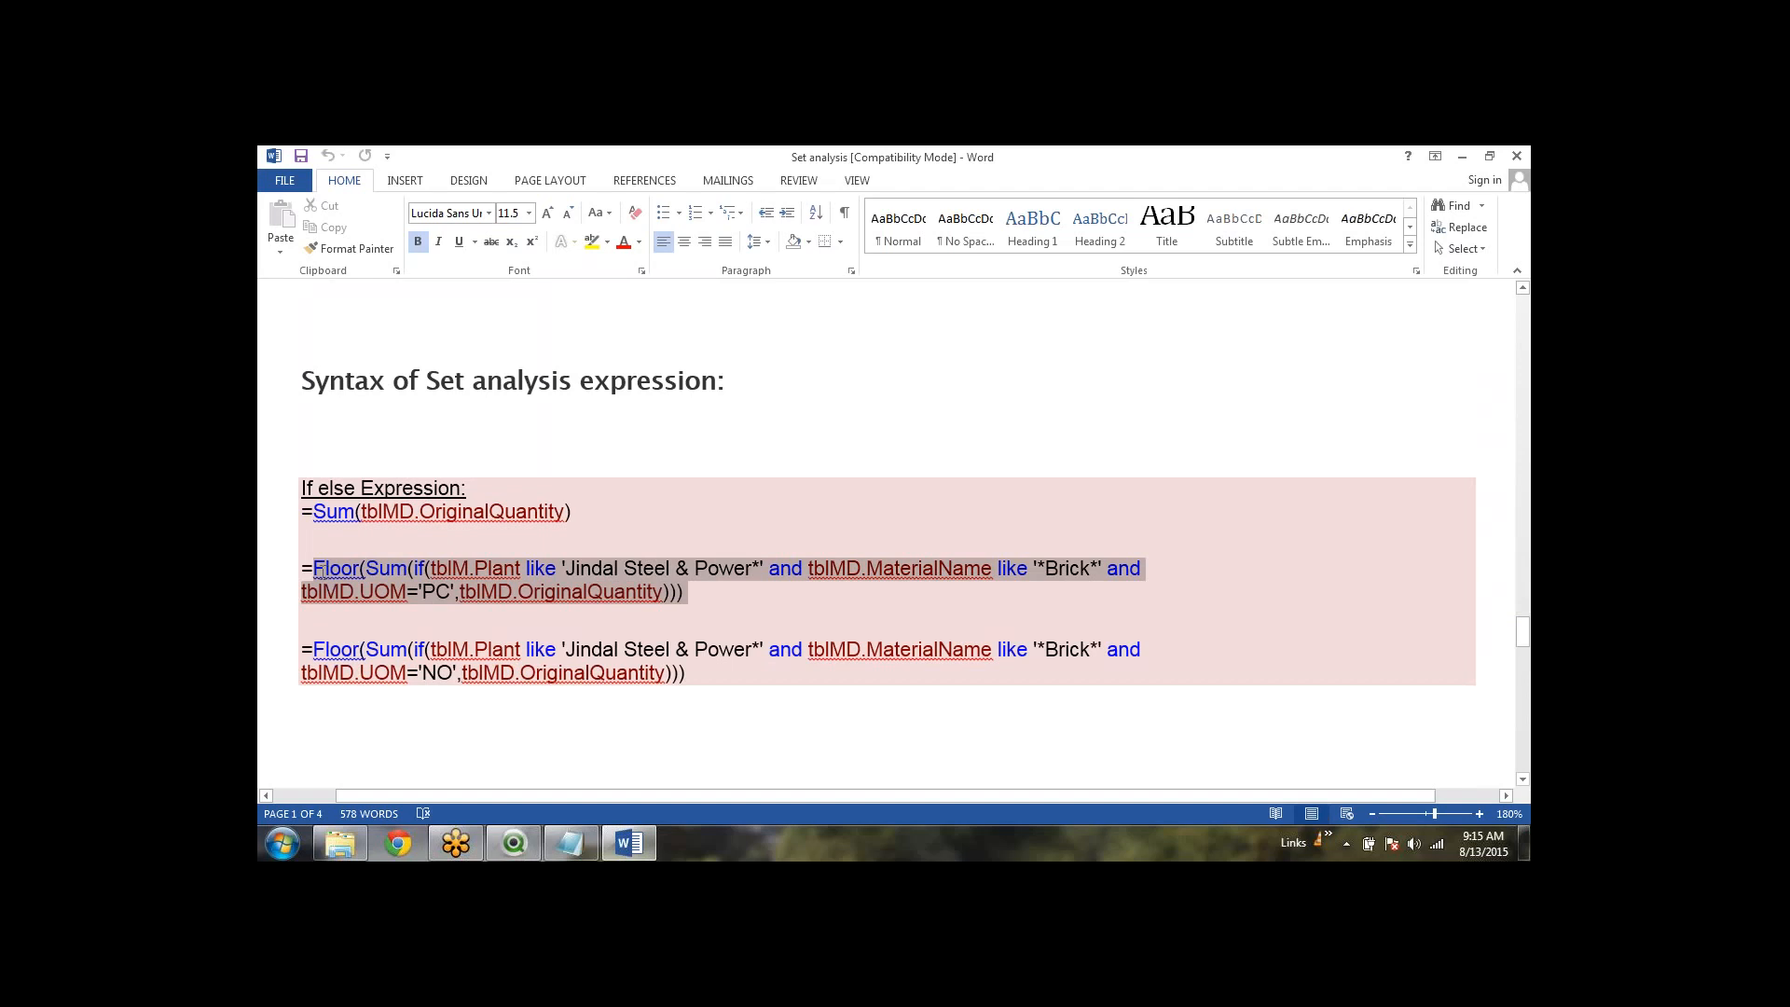
{"action": "left_click", "coordinate": [426, 607]}
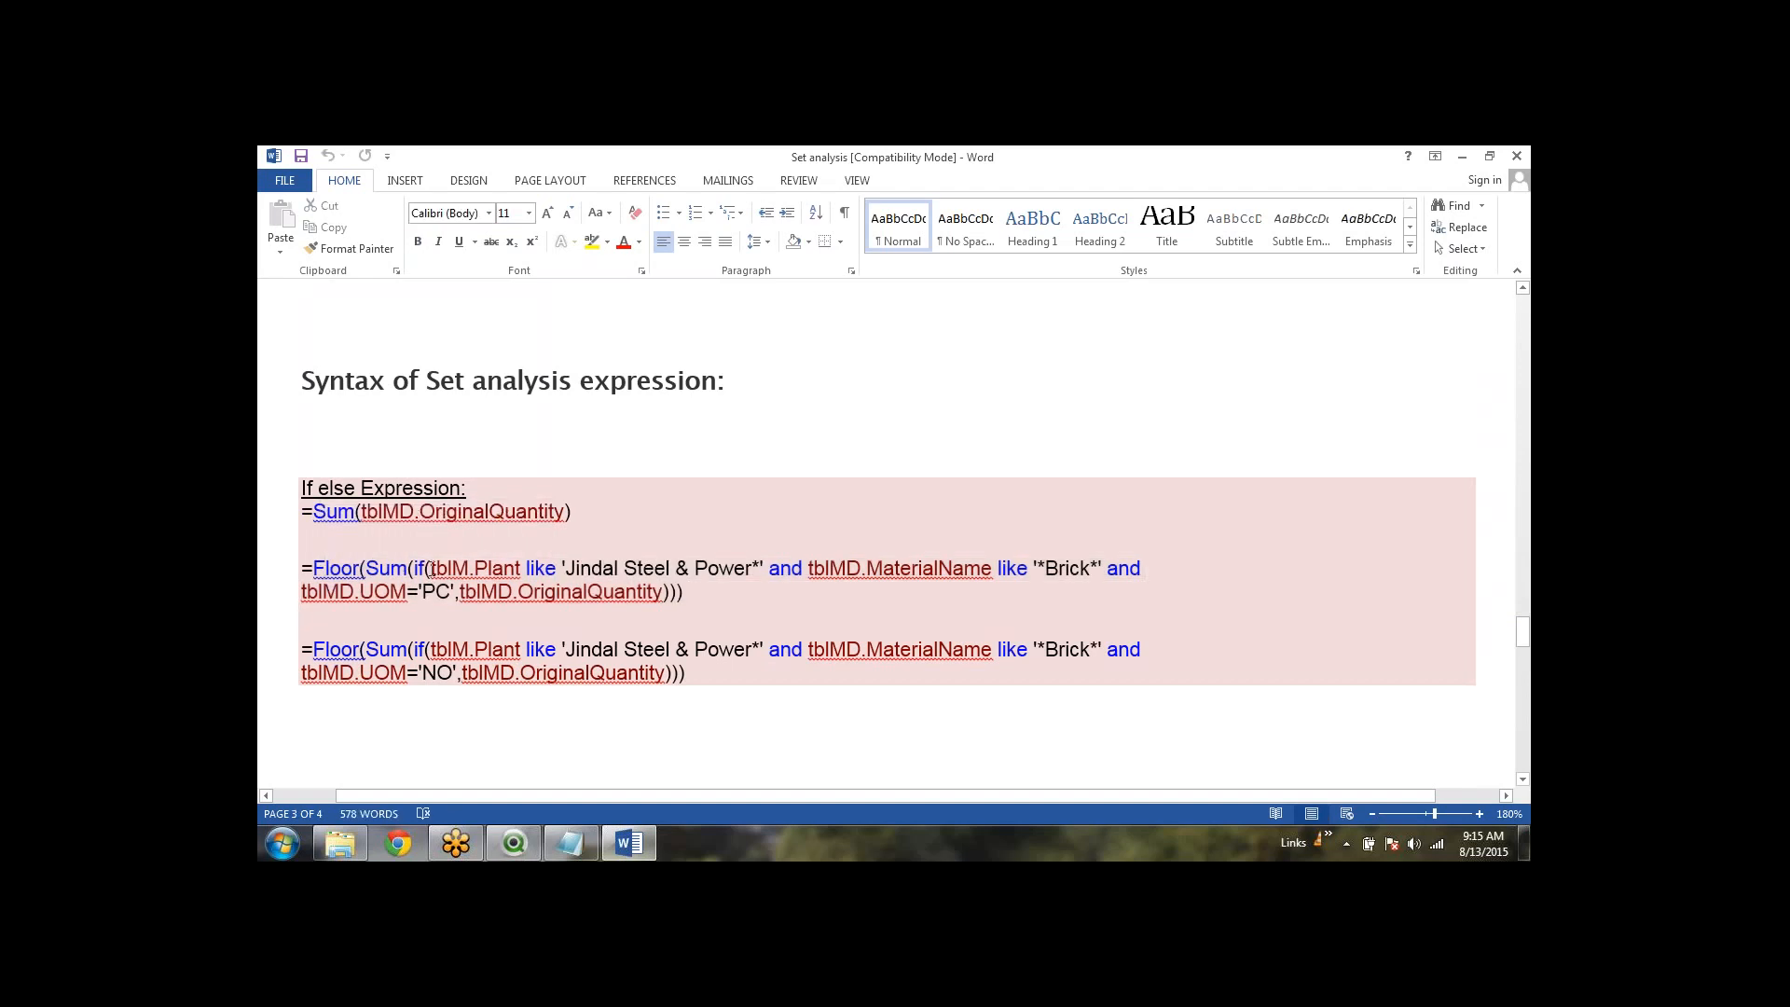
{"action": "left_click_drag", "start_coordinate": [431, 569], "coordinate": [813, 578]}
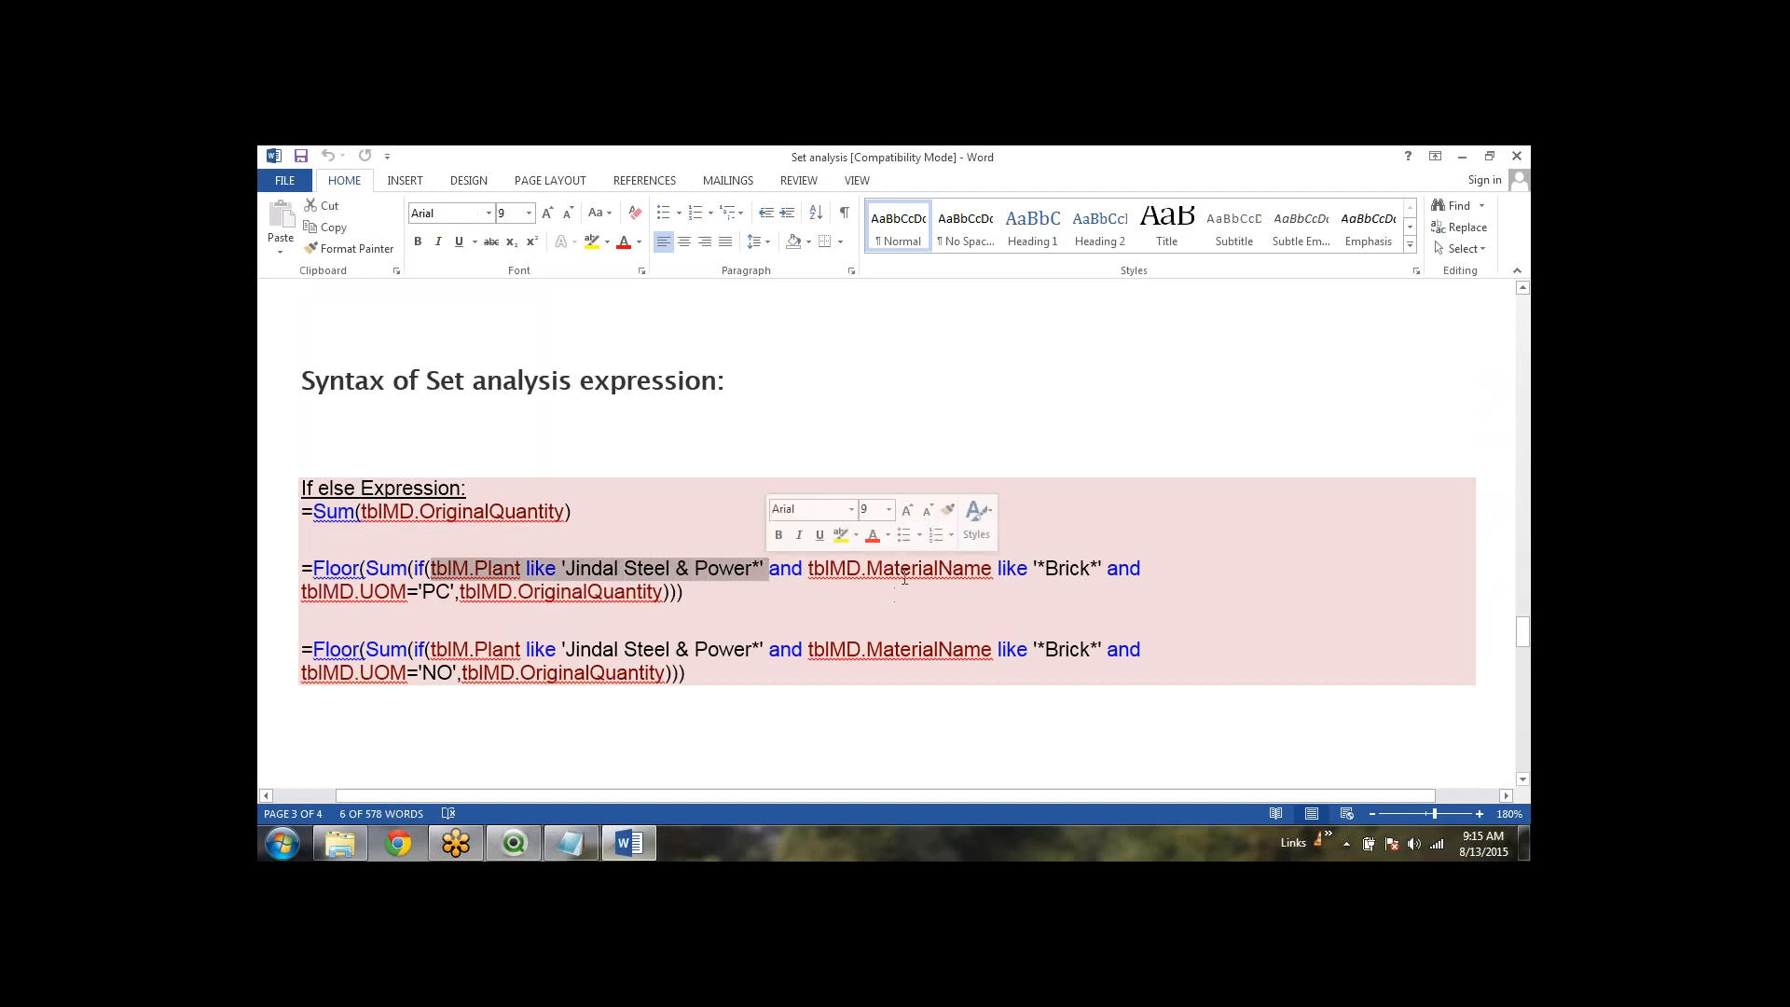
{"action": "left_click", "coordinate": [1012, 568]}
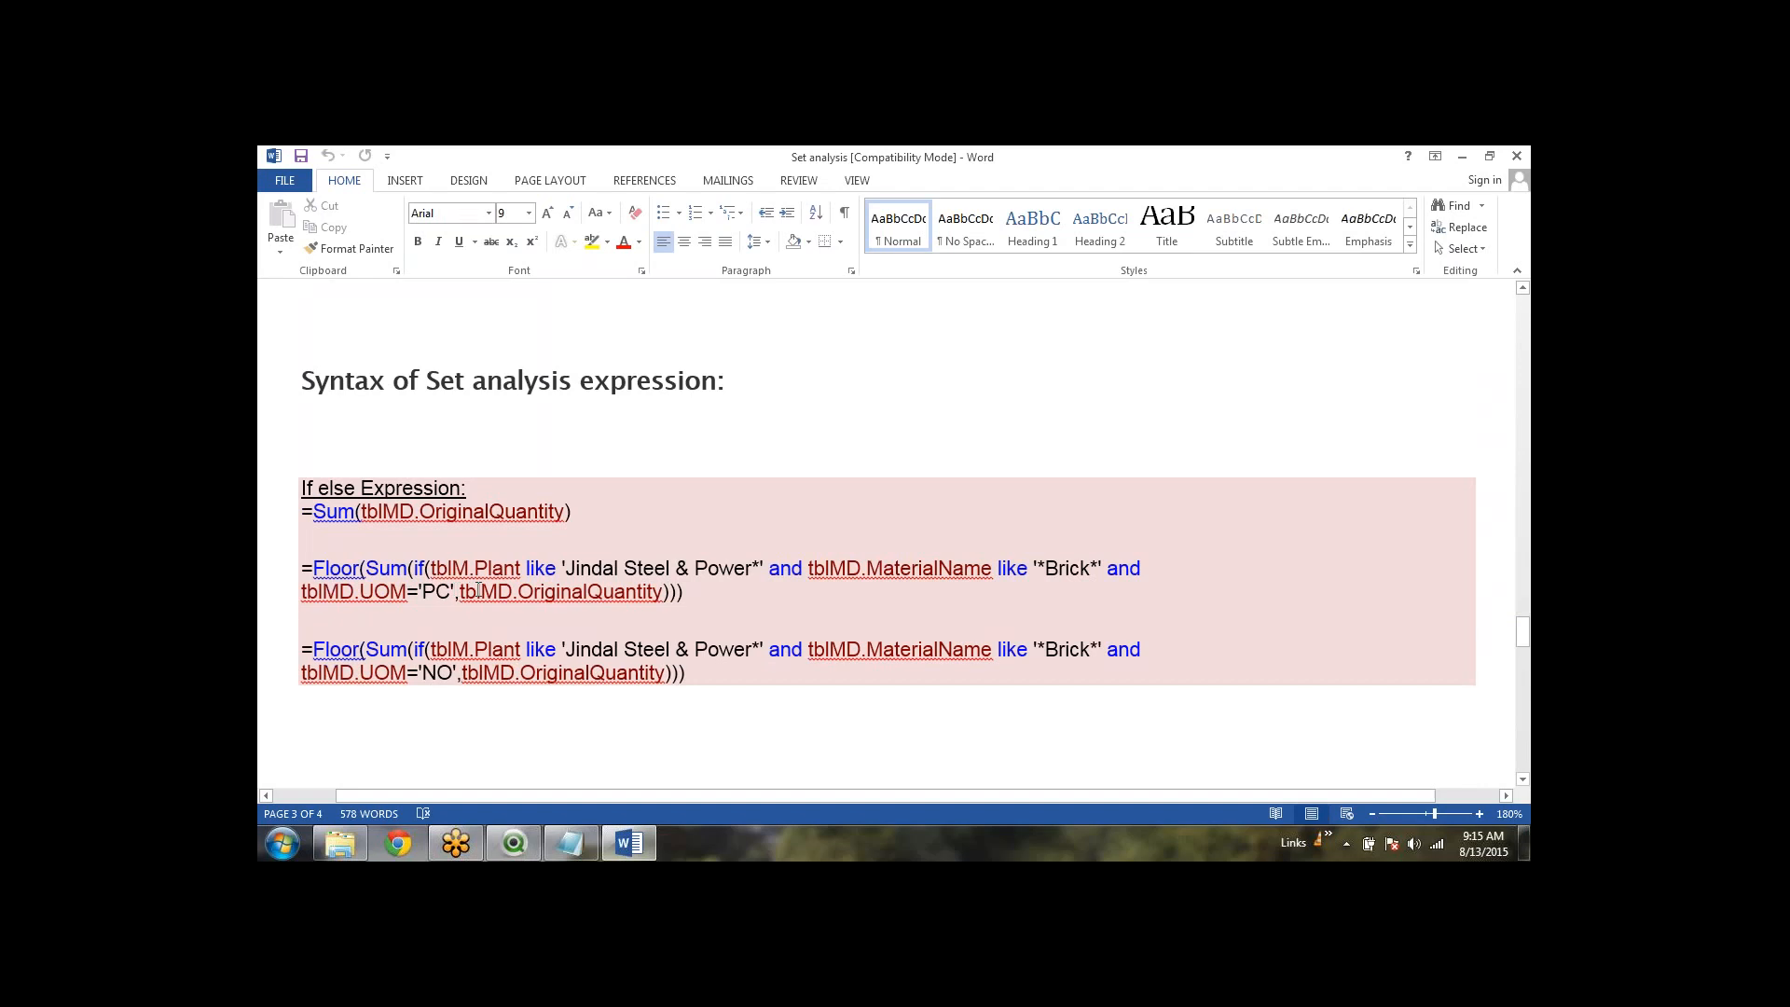
{"action": "left_click_drag", "start_coordinate": [456, 595], "coordinate": [303, 567]}
{"action": "left_click", "coordinate": [680, 594]}
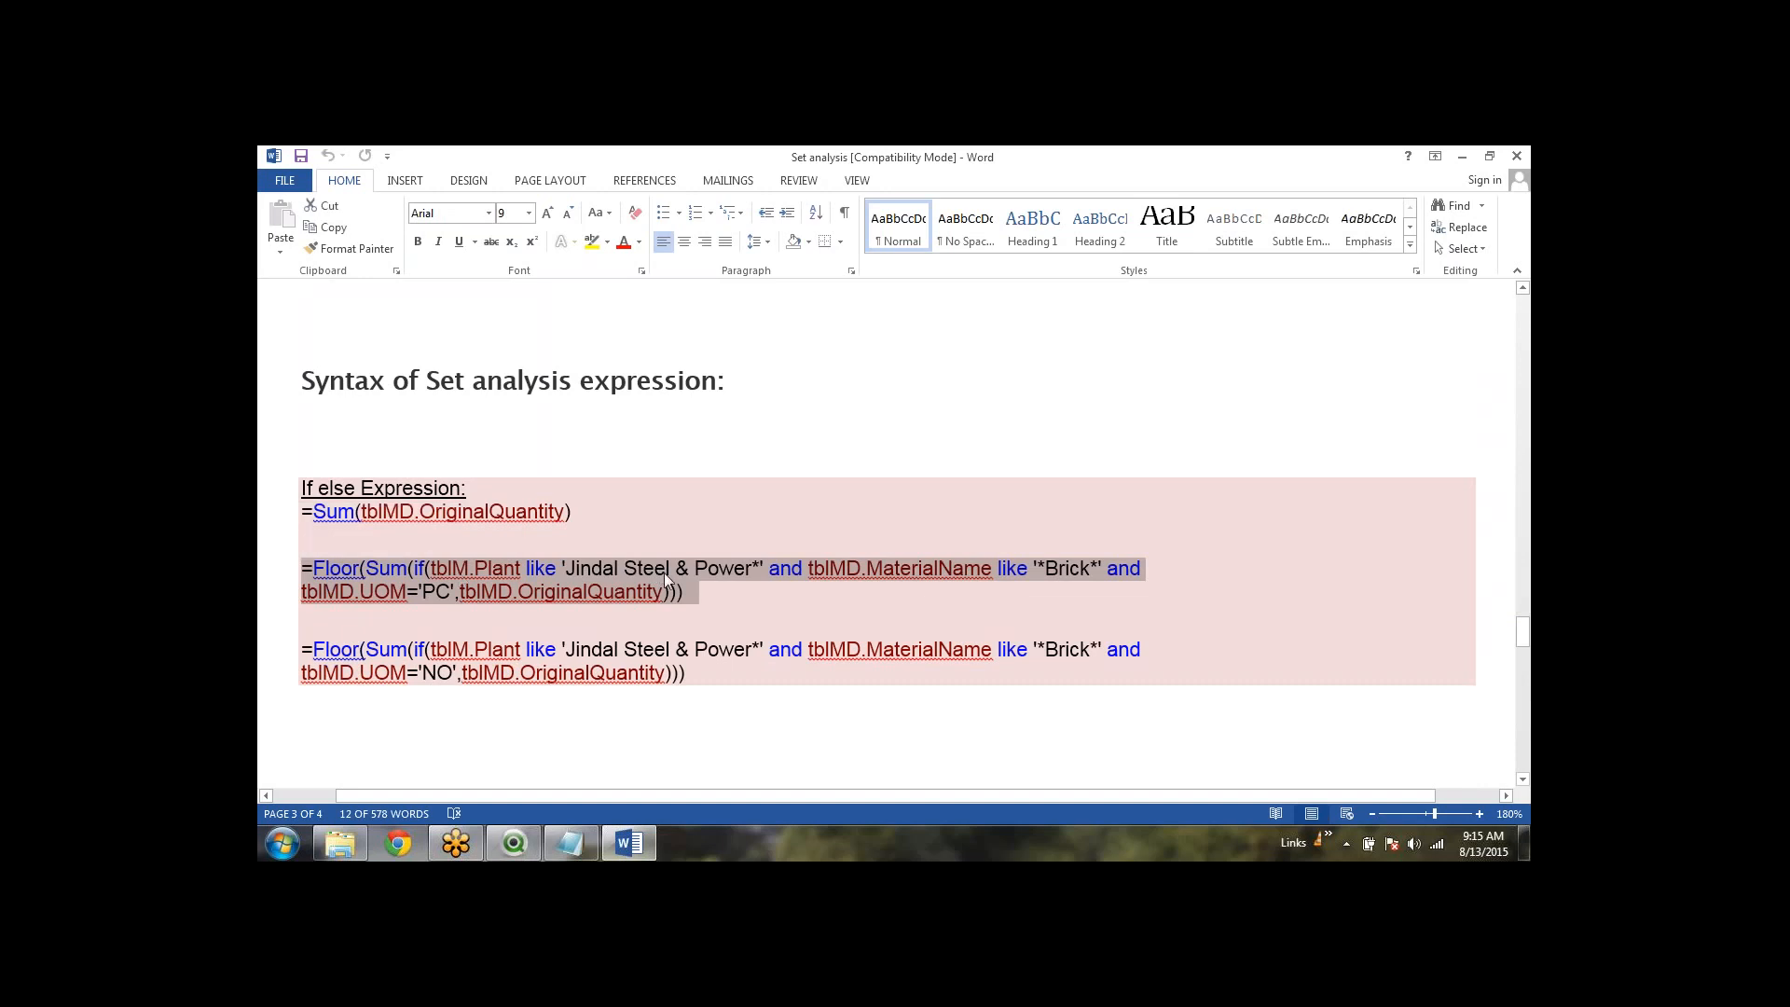
Step: Examine the set analysis equivalent of the 'Brick', 'sand', 'wood' WildMatch example, highlighting its tblM.Plant modifier, and look through the rest of the document
{"action": "scroll", "coordinate": [681, 585], "scroll_direction": "down", "scroll_amount": 10}
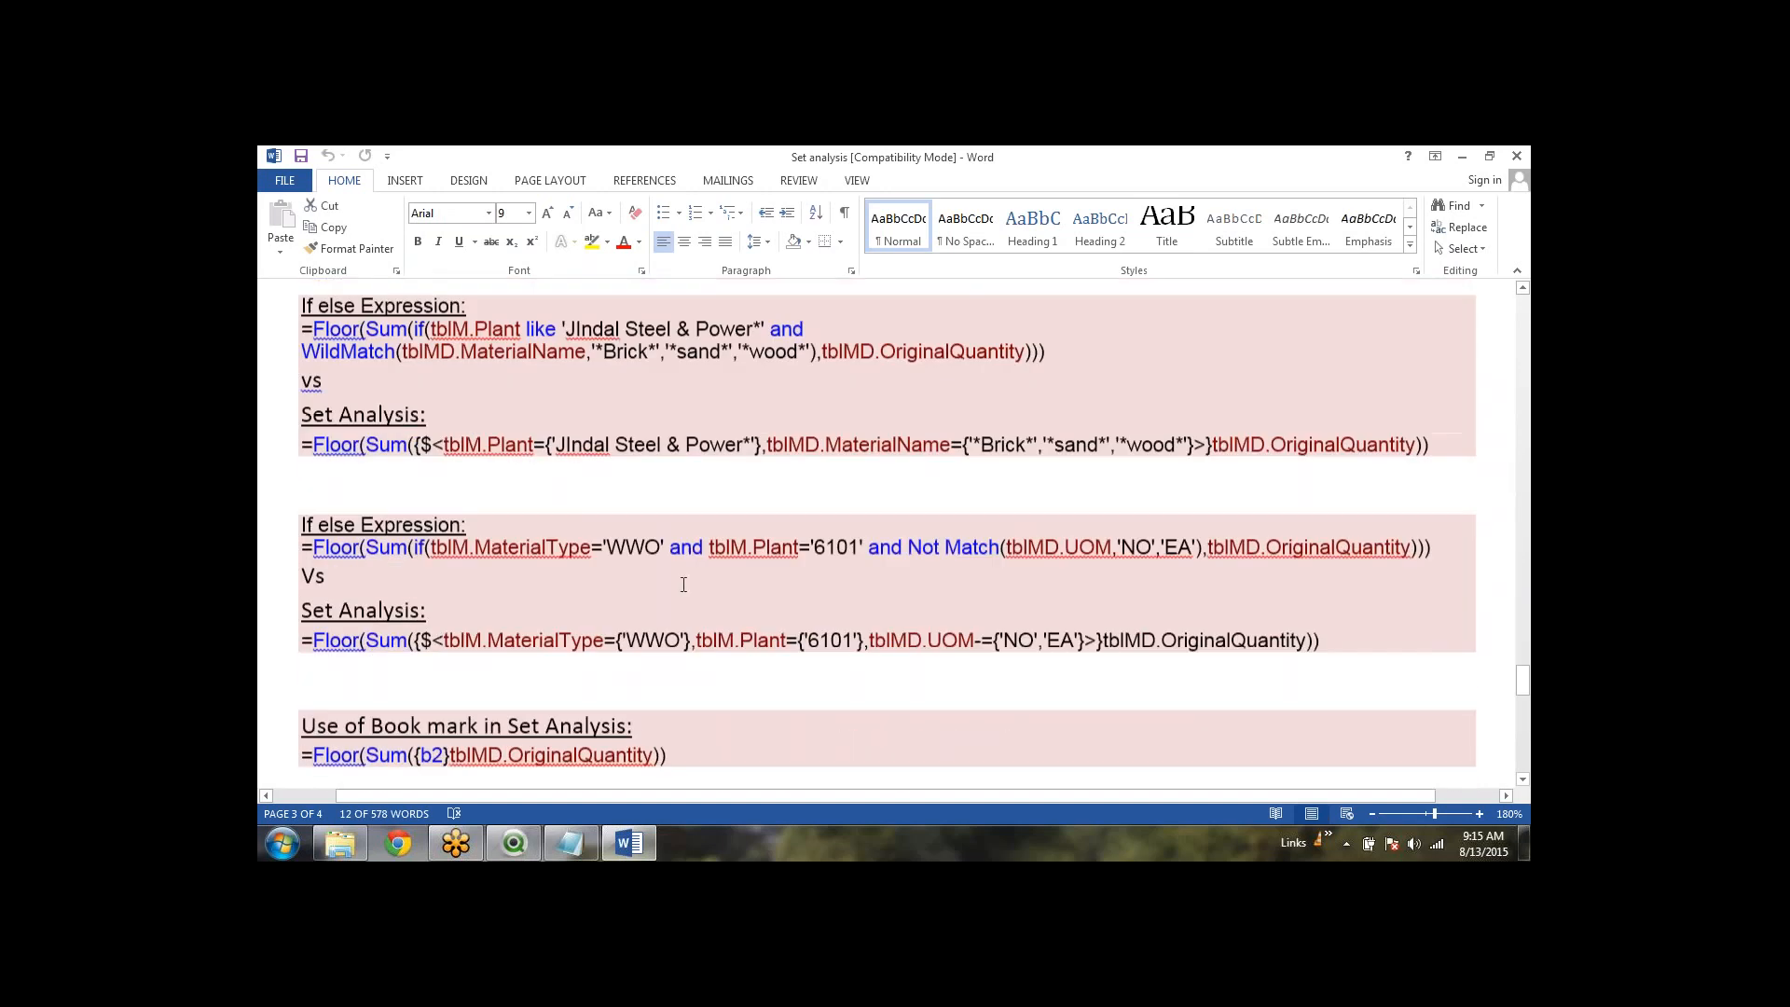
{"action": "scroll", "coordinate": [443, 432], "scroll_direction": "up", "scroll_amount": 1}
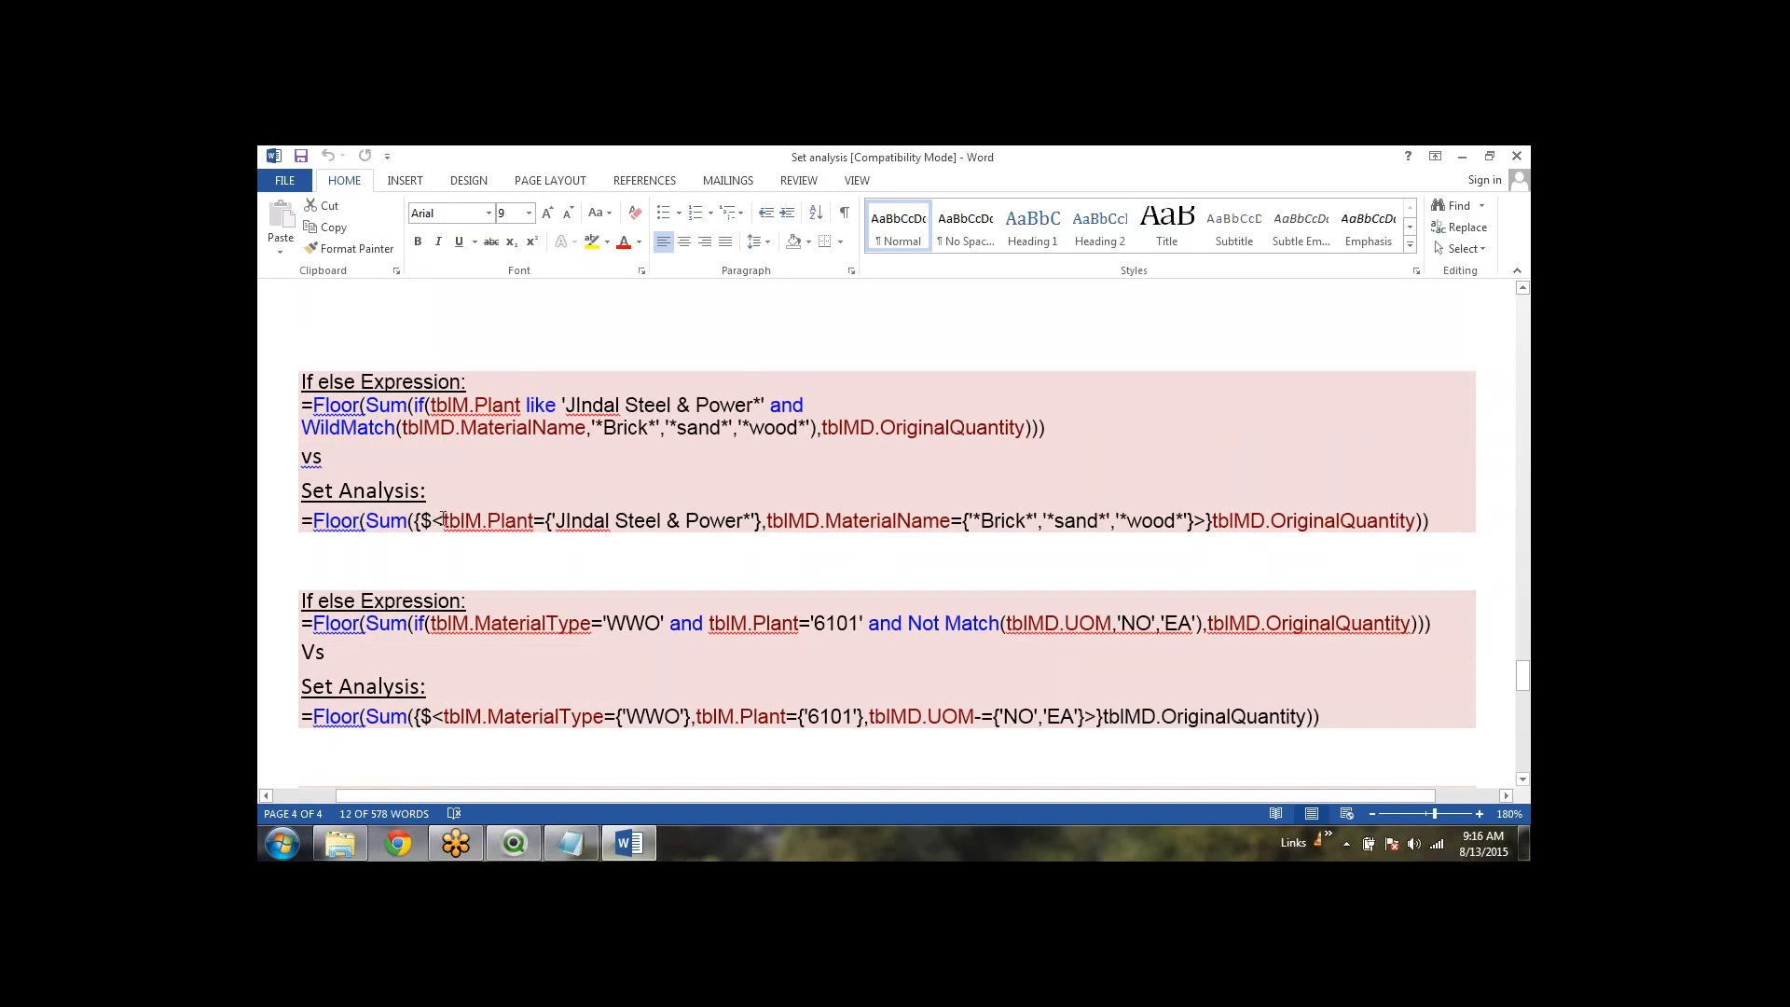
{"action": "left_click_drag", "start_coordinate": [443, 520], "coordinate": [763, 520]}
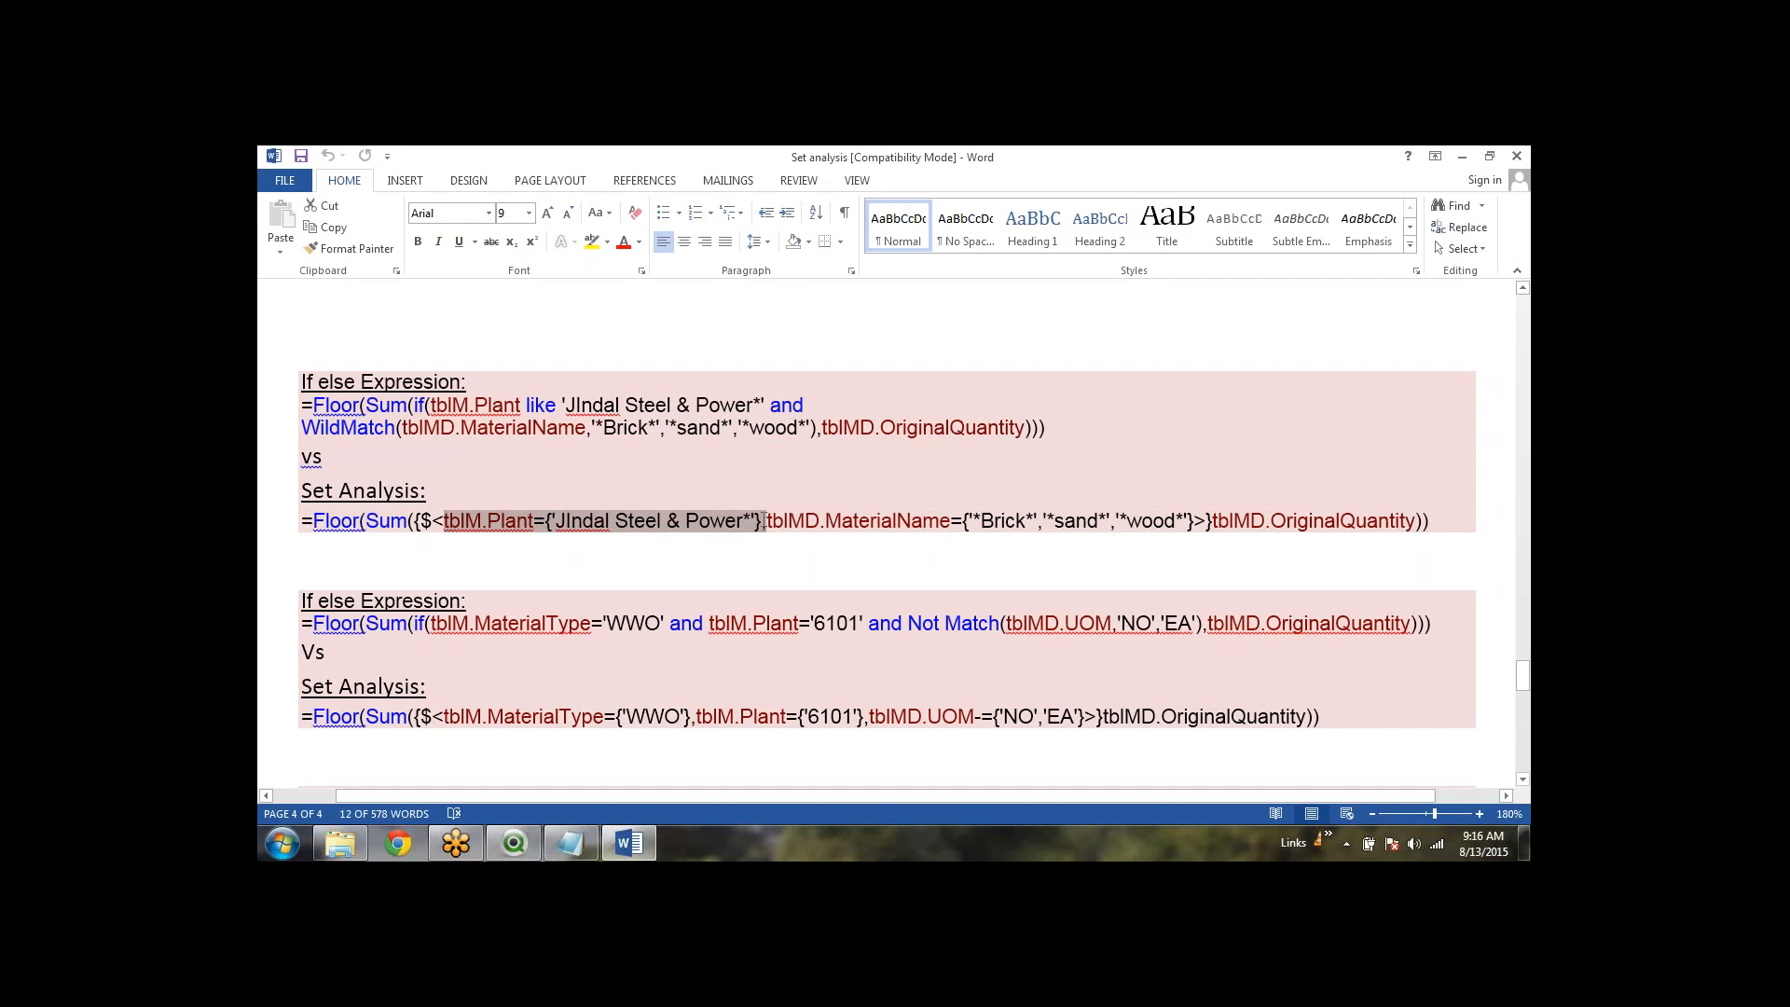
{"action": "left_click", "coordinate": [767, 522]}
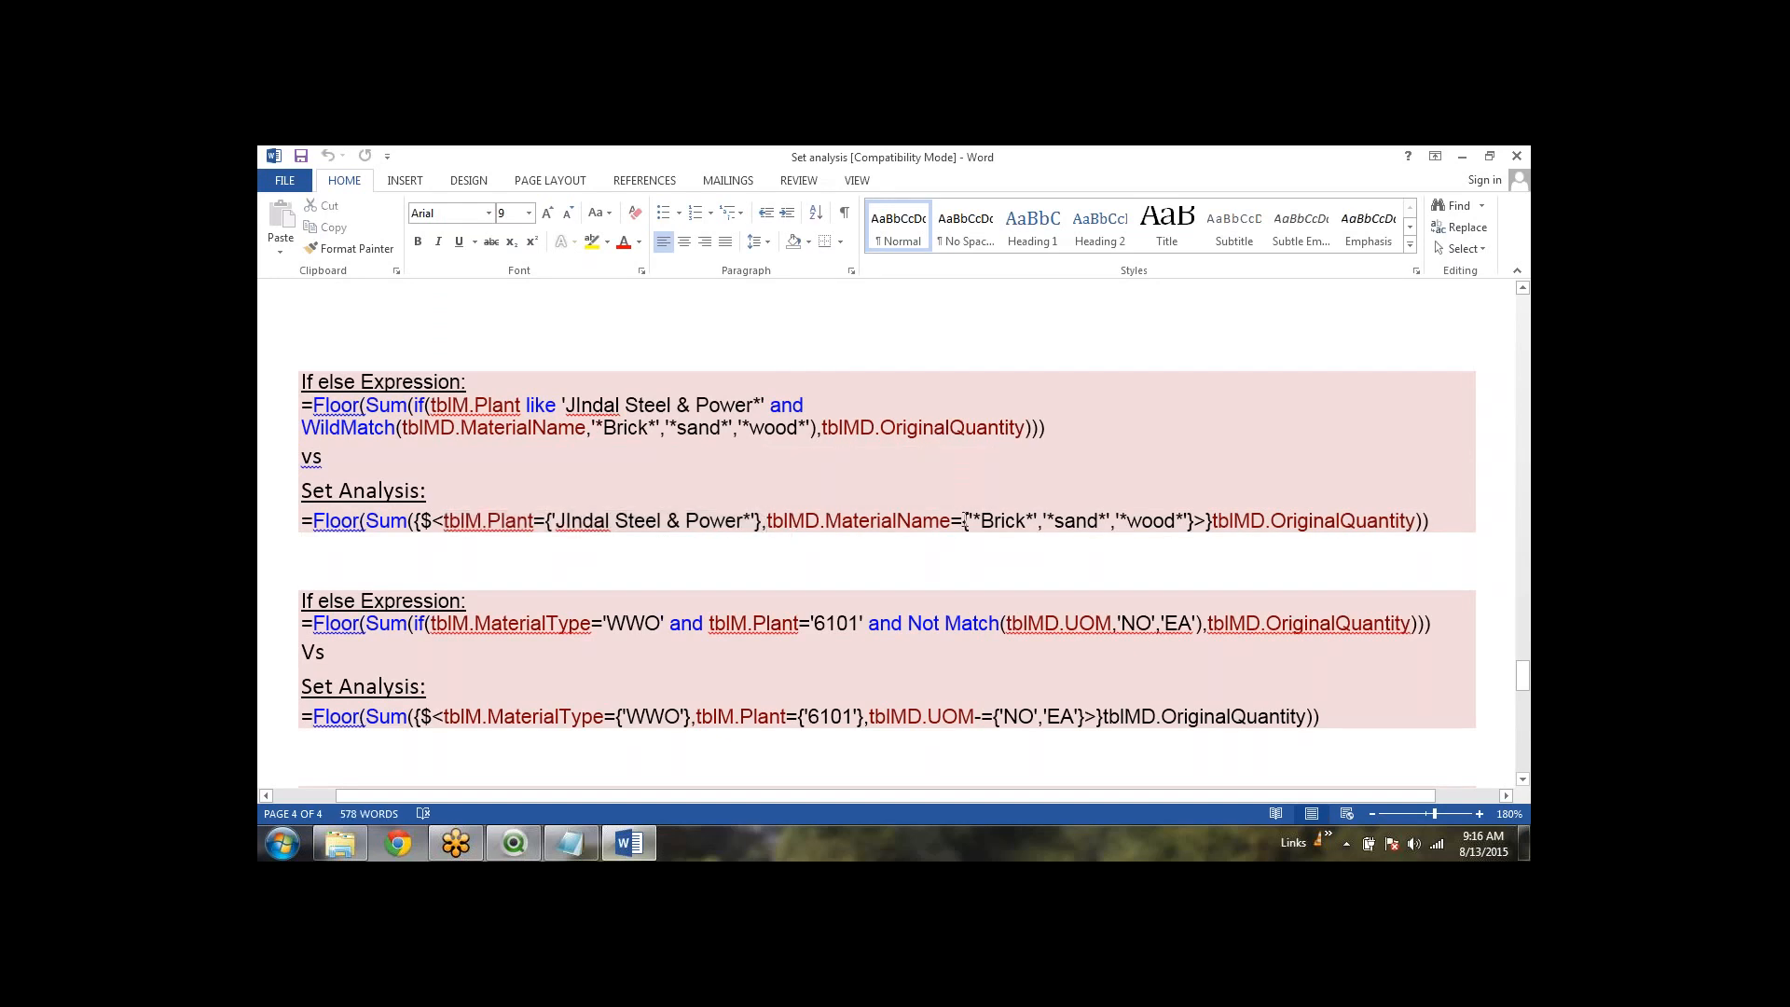
{"action": "left_click", "coordinate": [1025, 519]}
{"action": "left_click_drag", "start_coordinate": [1212, 520], "coordinate": [1415, 521]}
{"action": "left_click", "coordinate": [985, 471]}
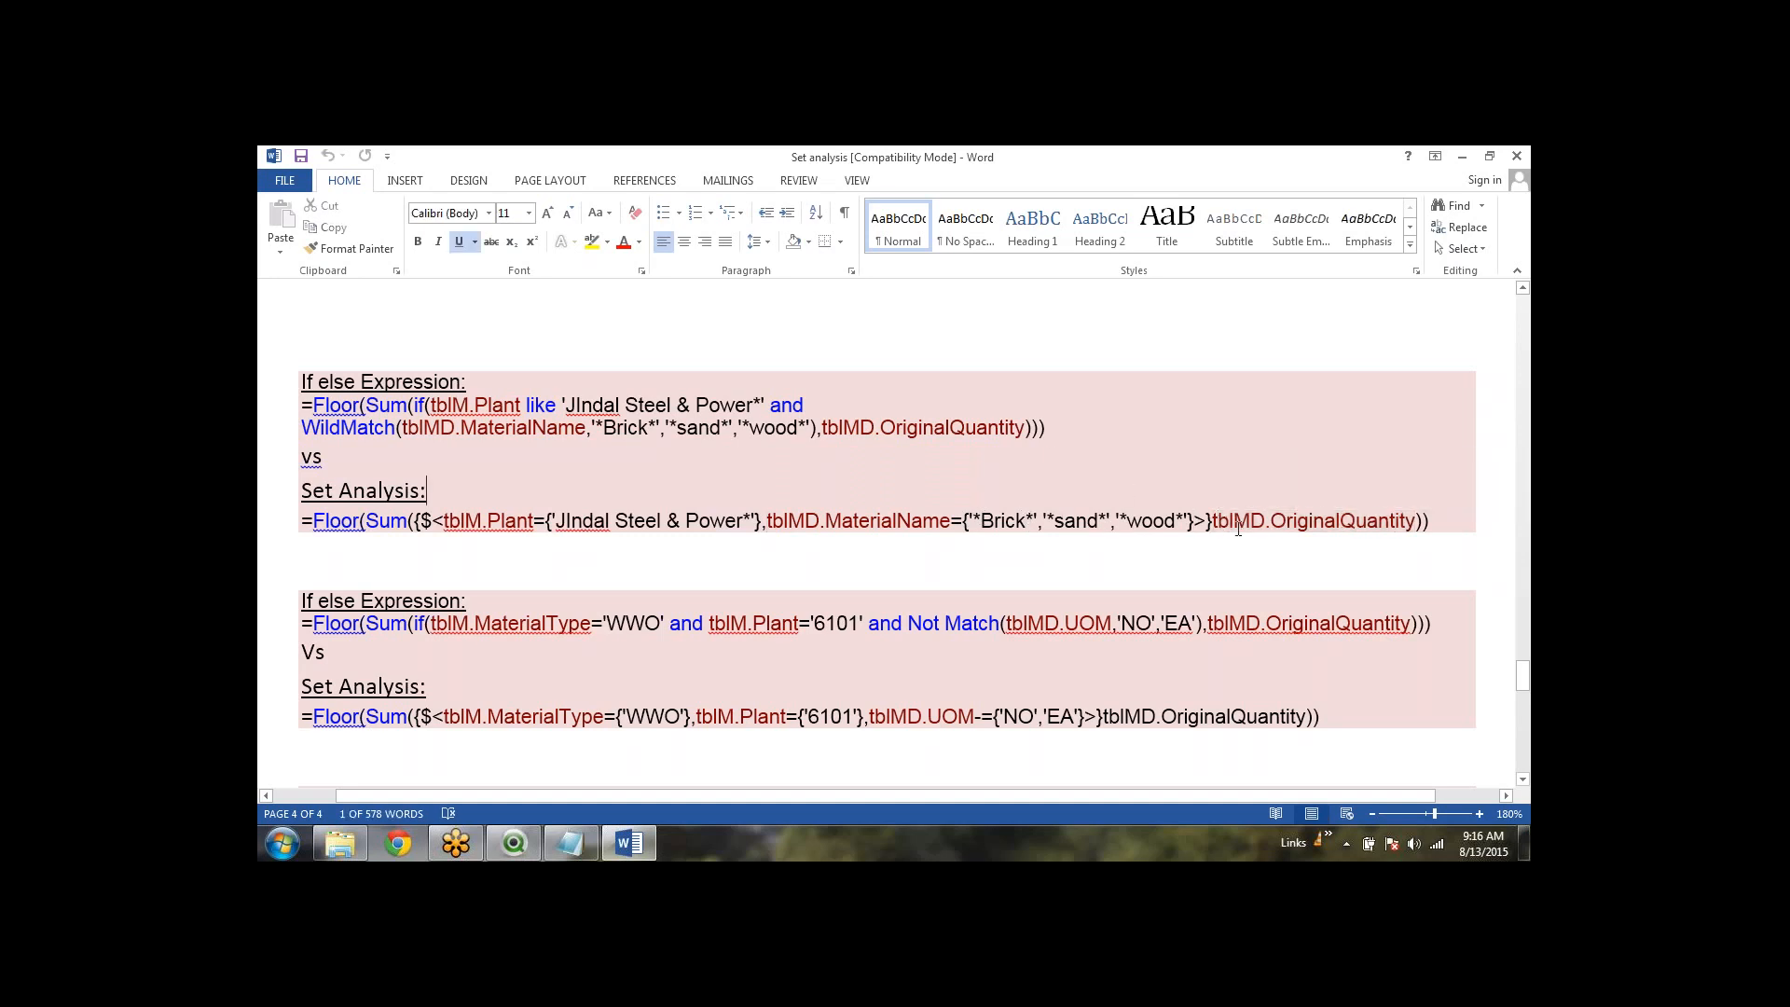
{"action": "scroll", "coordinate": [898, 449], "scroll_direction": "down", "scroll_amount": 10}
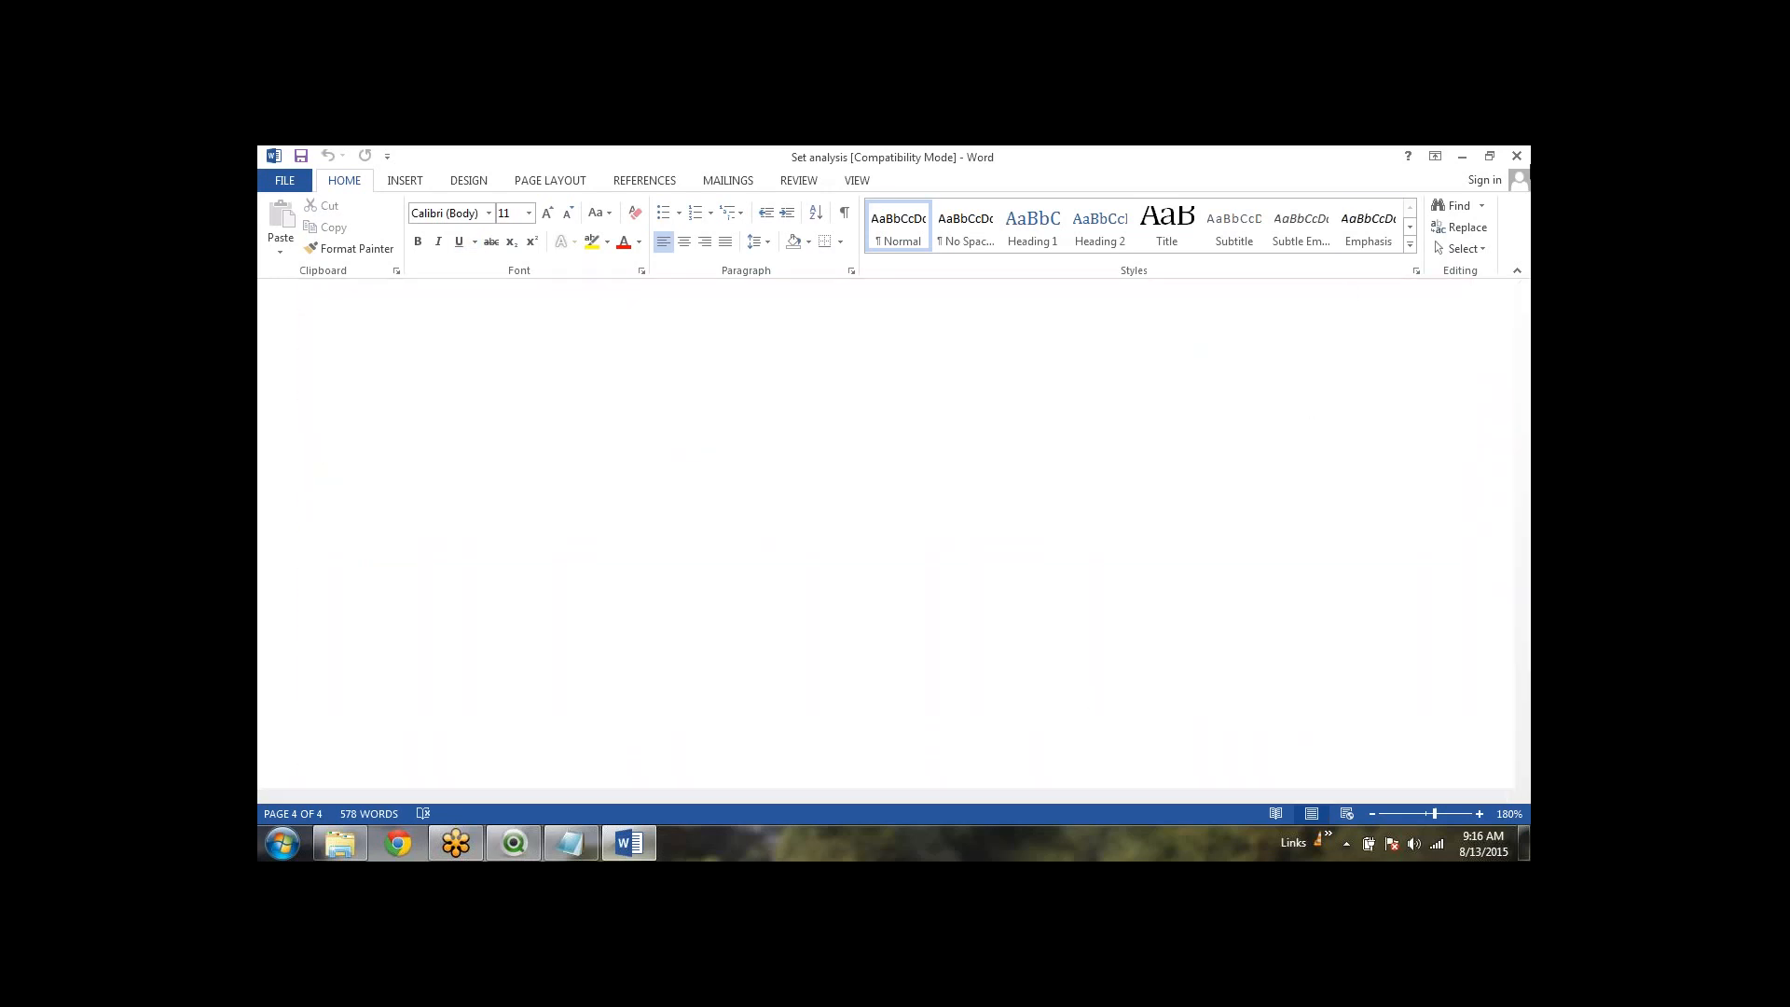
Step: Switch back to QlikView and filter CT.SUB_CAT by Private, and by Group Company instead, to compare the text objects
{"action": "left_click", "coordinate": [513, 844]}
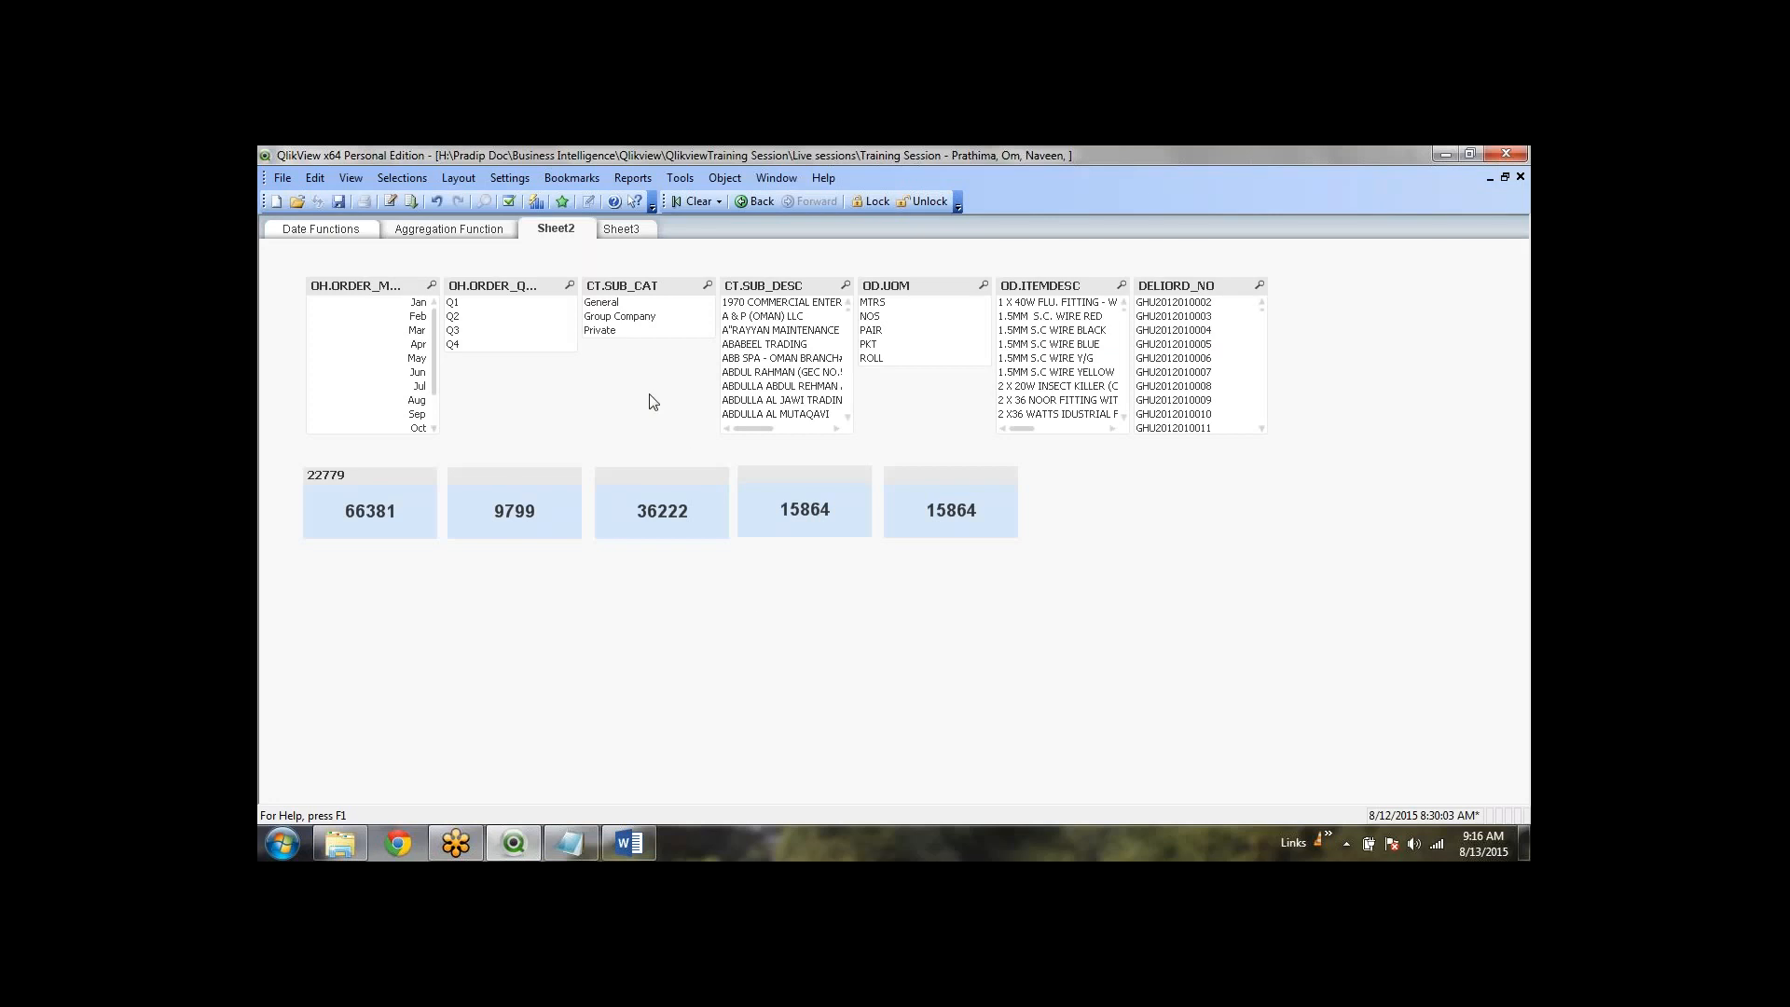
{"action": "left_click", "coordinate": [607, 331]}
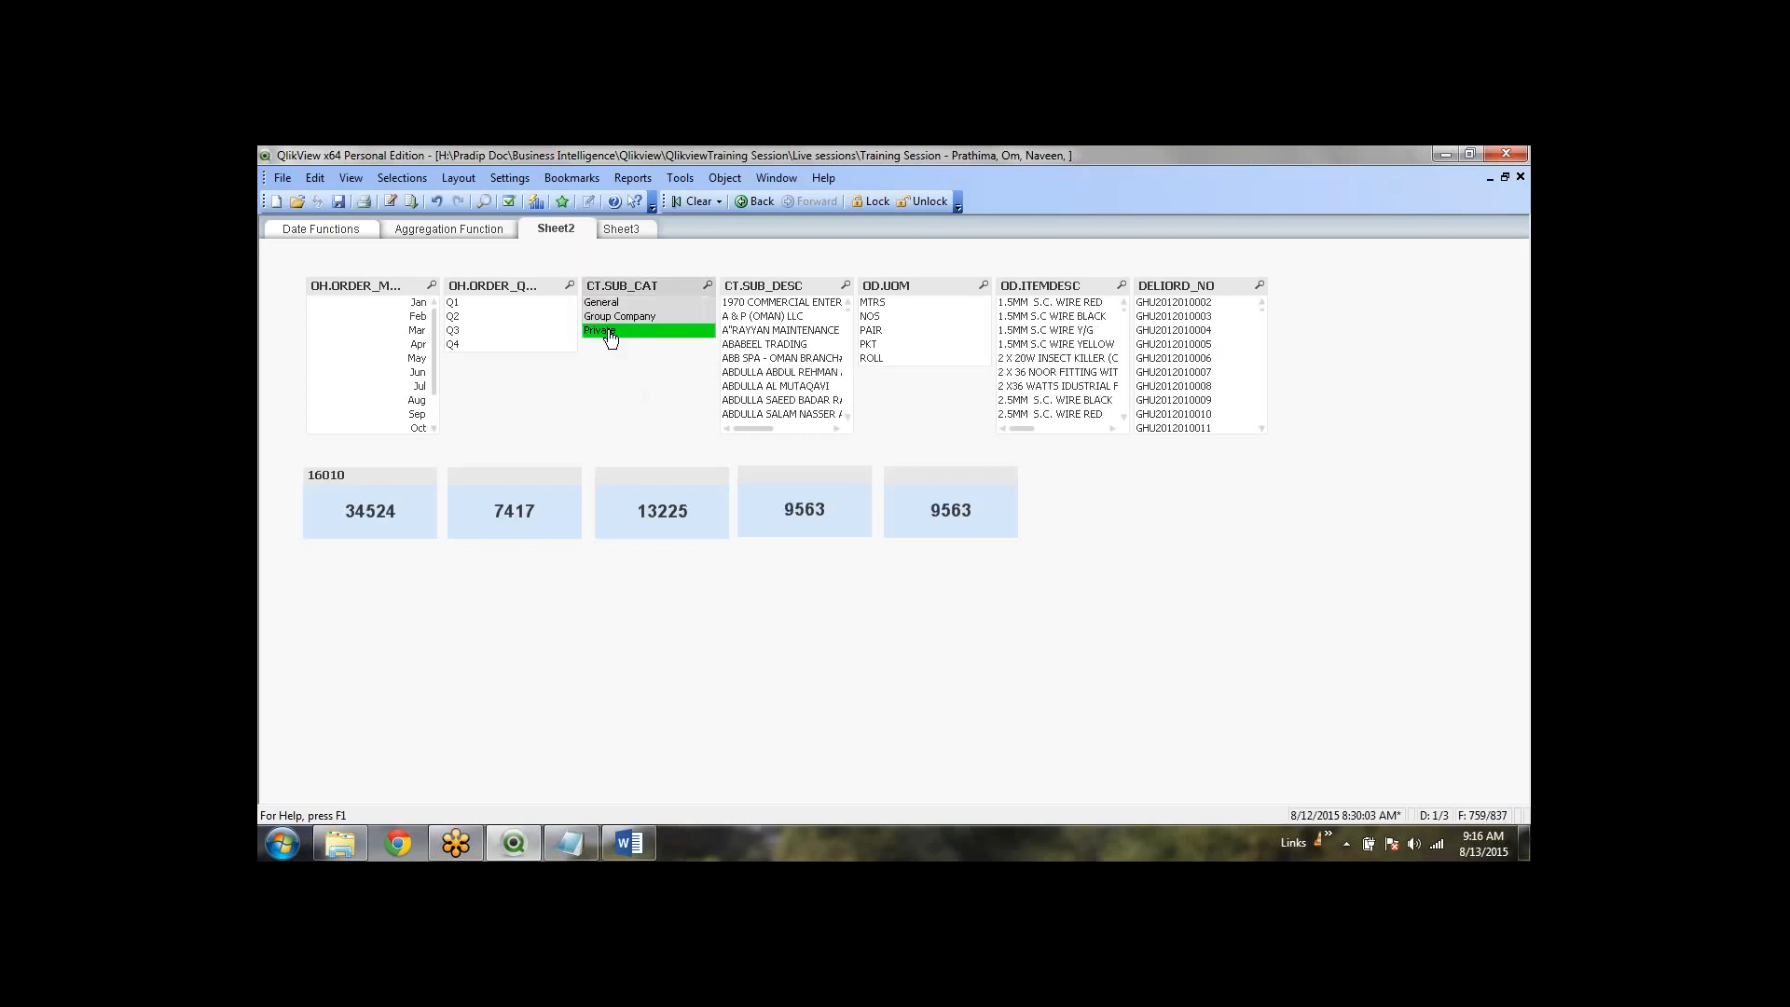
{"action": "left_click", "coordinate": [658, 317]}
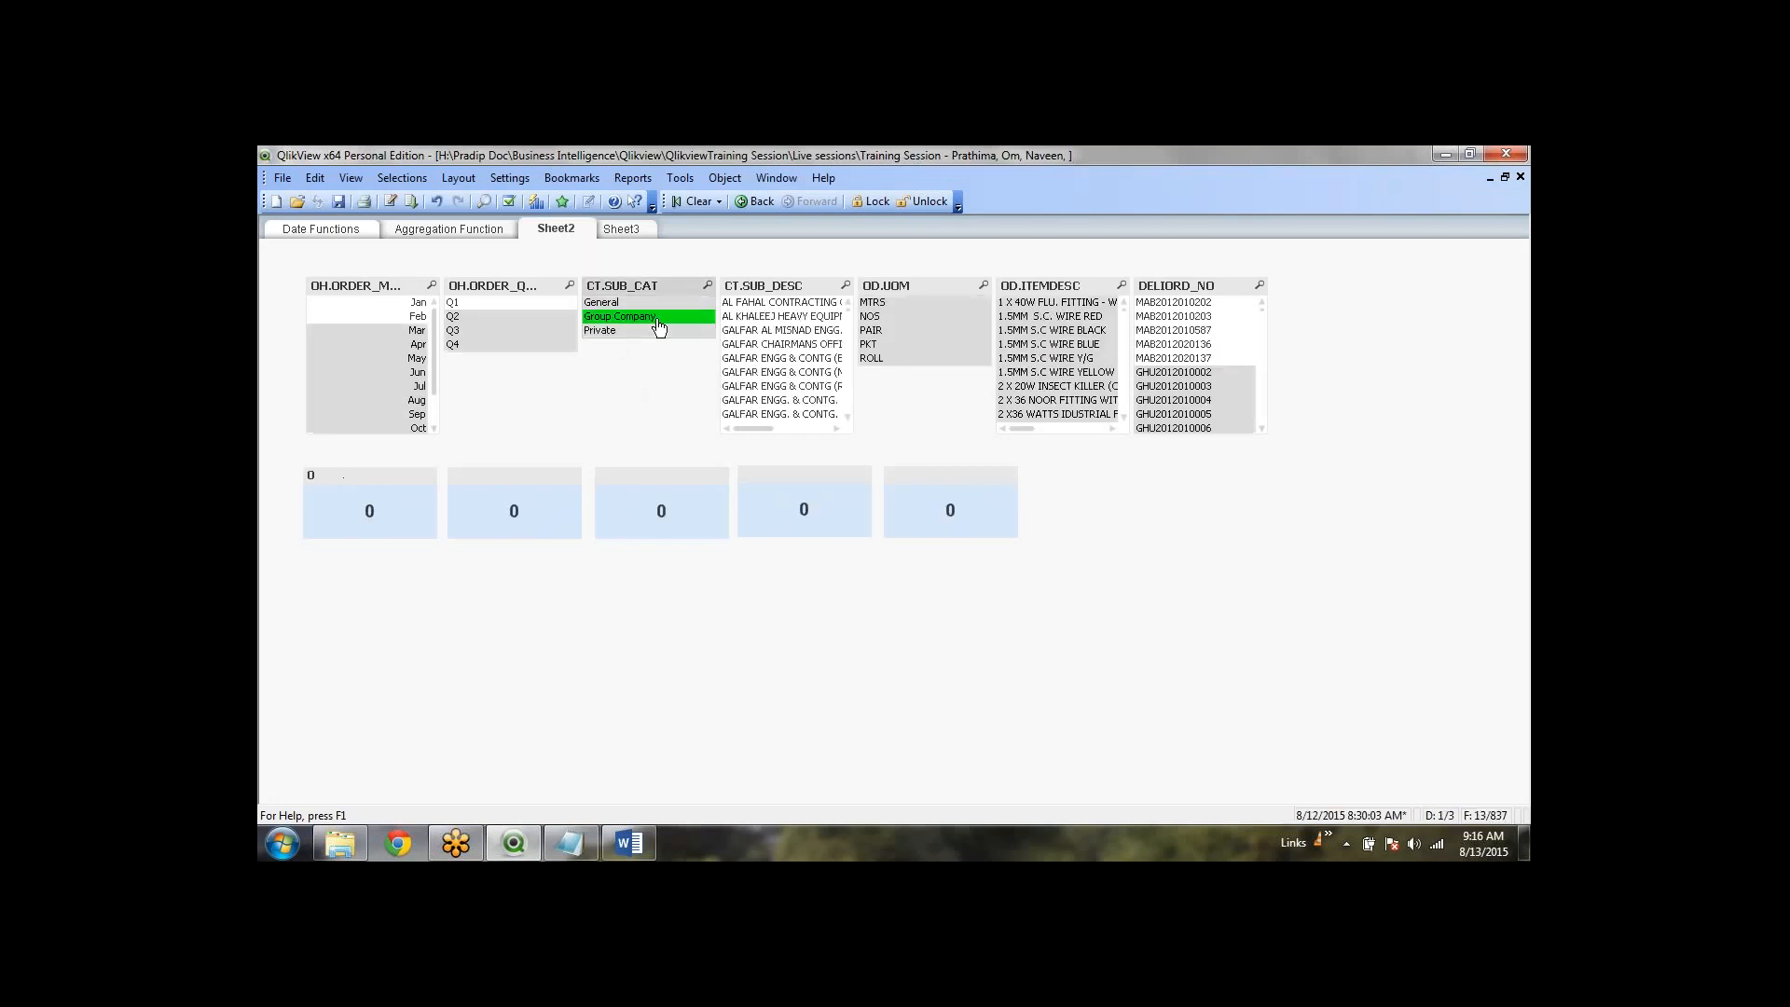
Step: Filter CT.SUB_CAT by General, and by Private instead, to compare the text objects, and clear all selections
{"action": "left_click", "coordinate": [641, 304]}
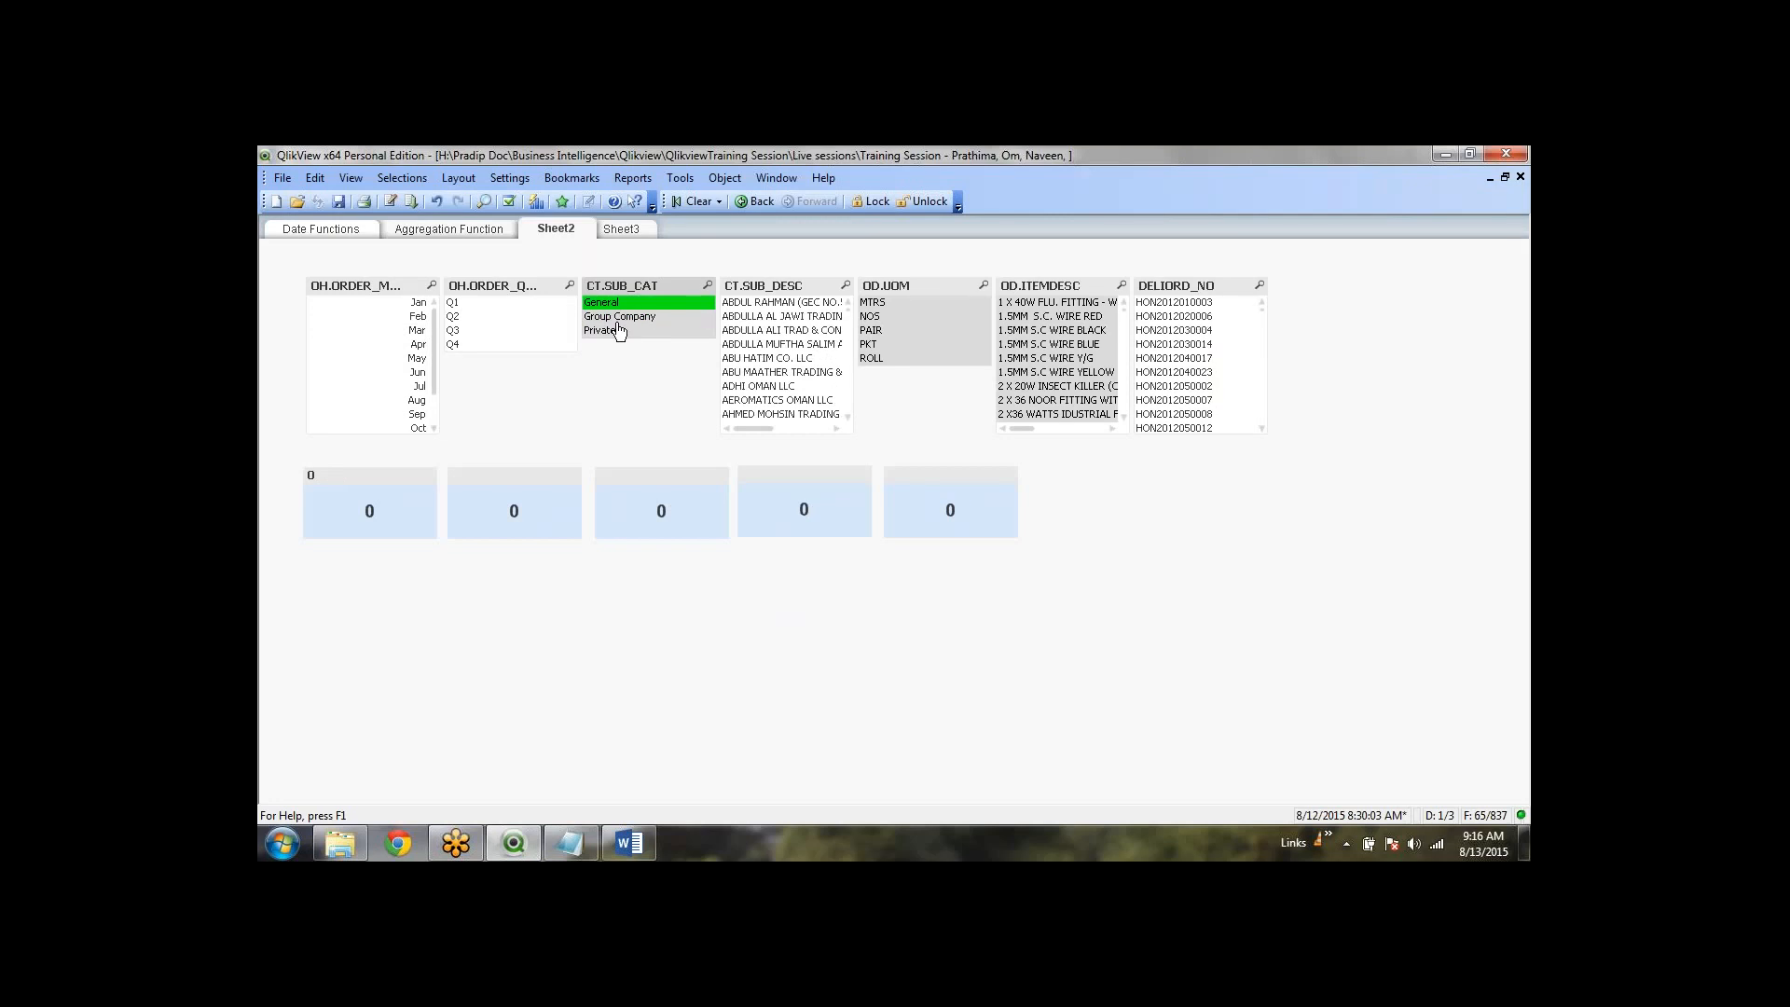
{"action": "left_click", "coordinate": [617, 331]}
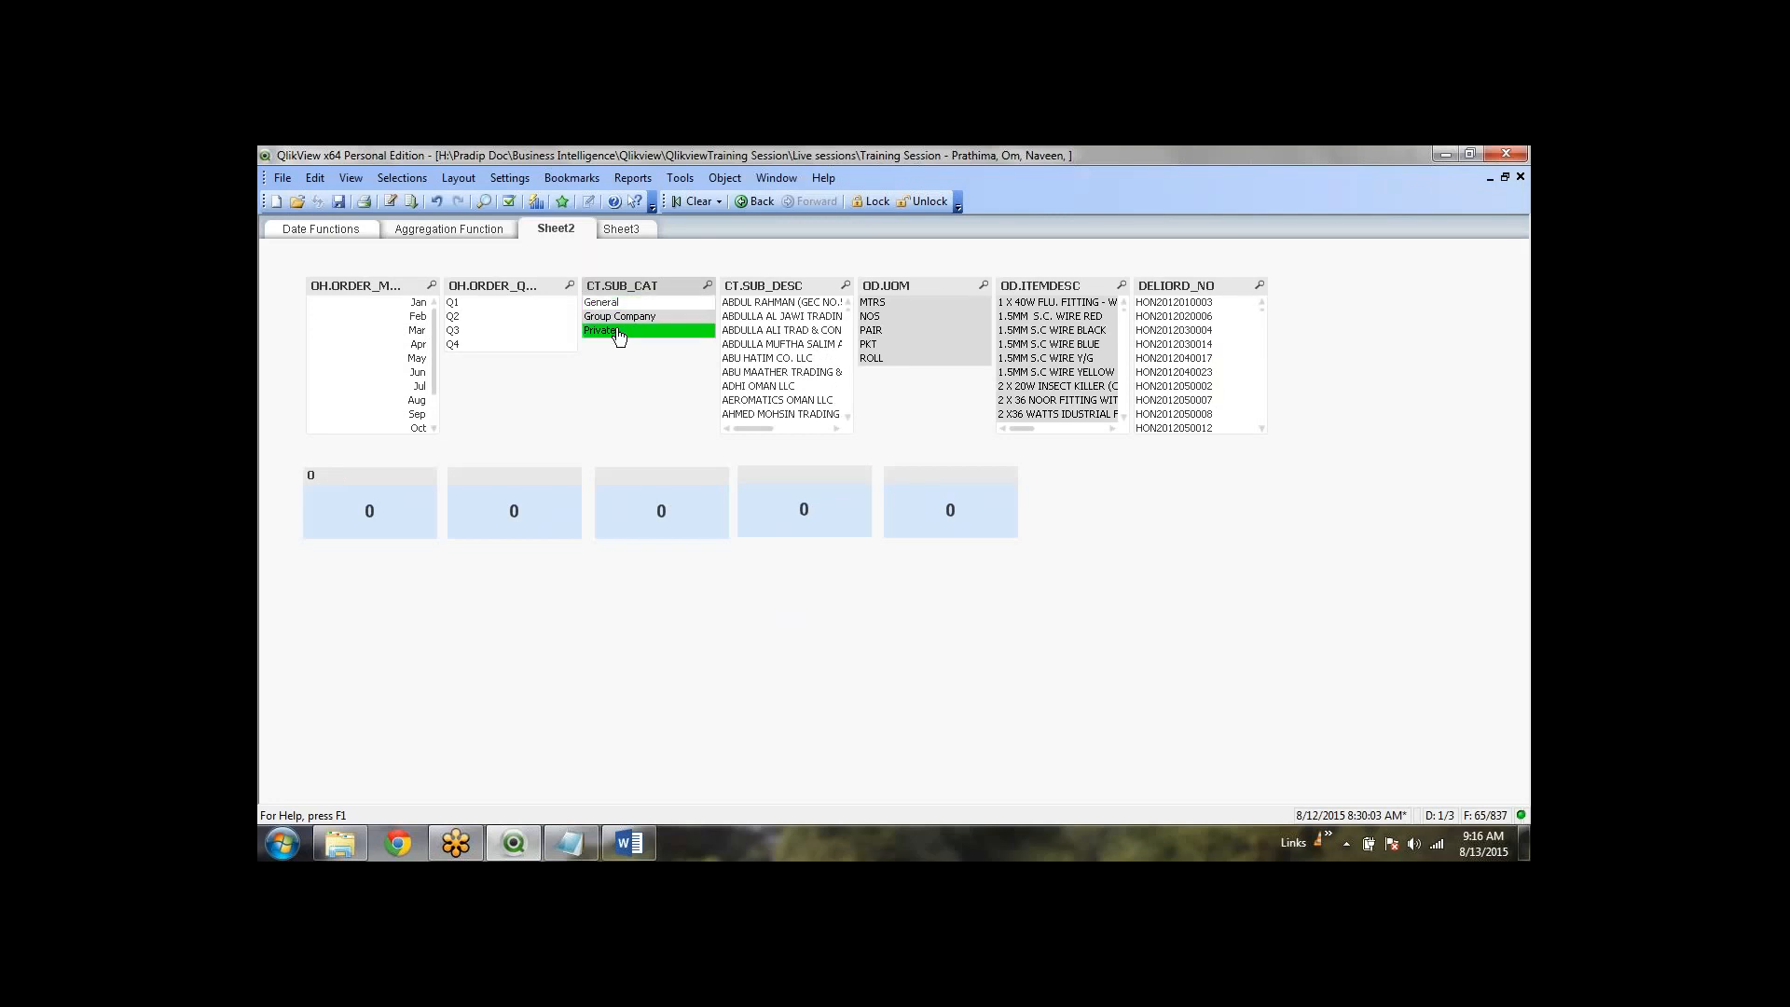
{"action": "left_click", "coordinate": [678, 209]}
Step: Filter the order quarter by Q3, Q2 and Q1 in turn to compare the text objects
{"action": "left_click", "coordinate": [462, 332]}
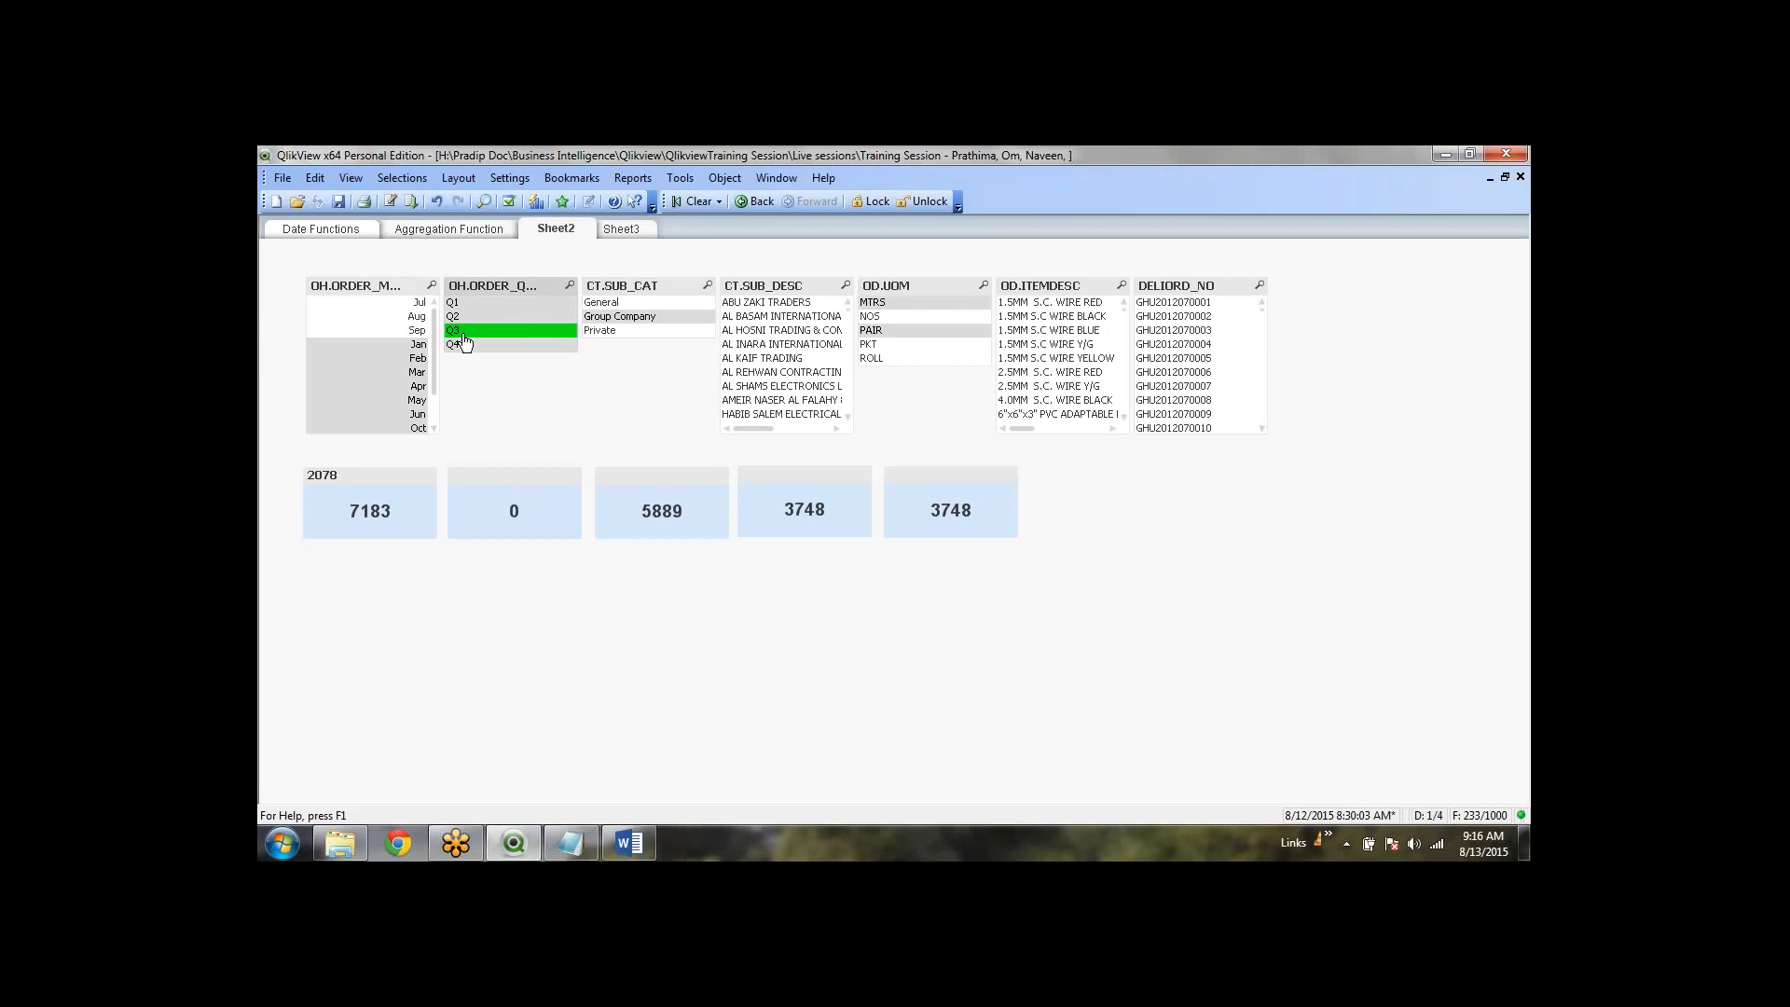
{"action": "left_click", "coordinate": [462, 318]}
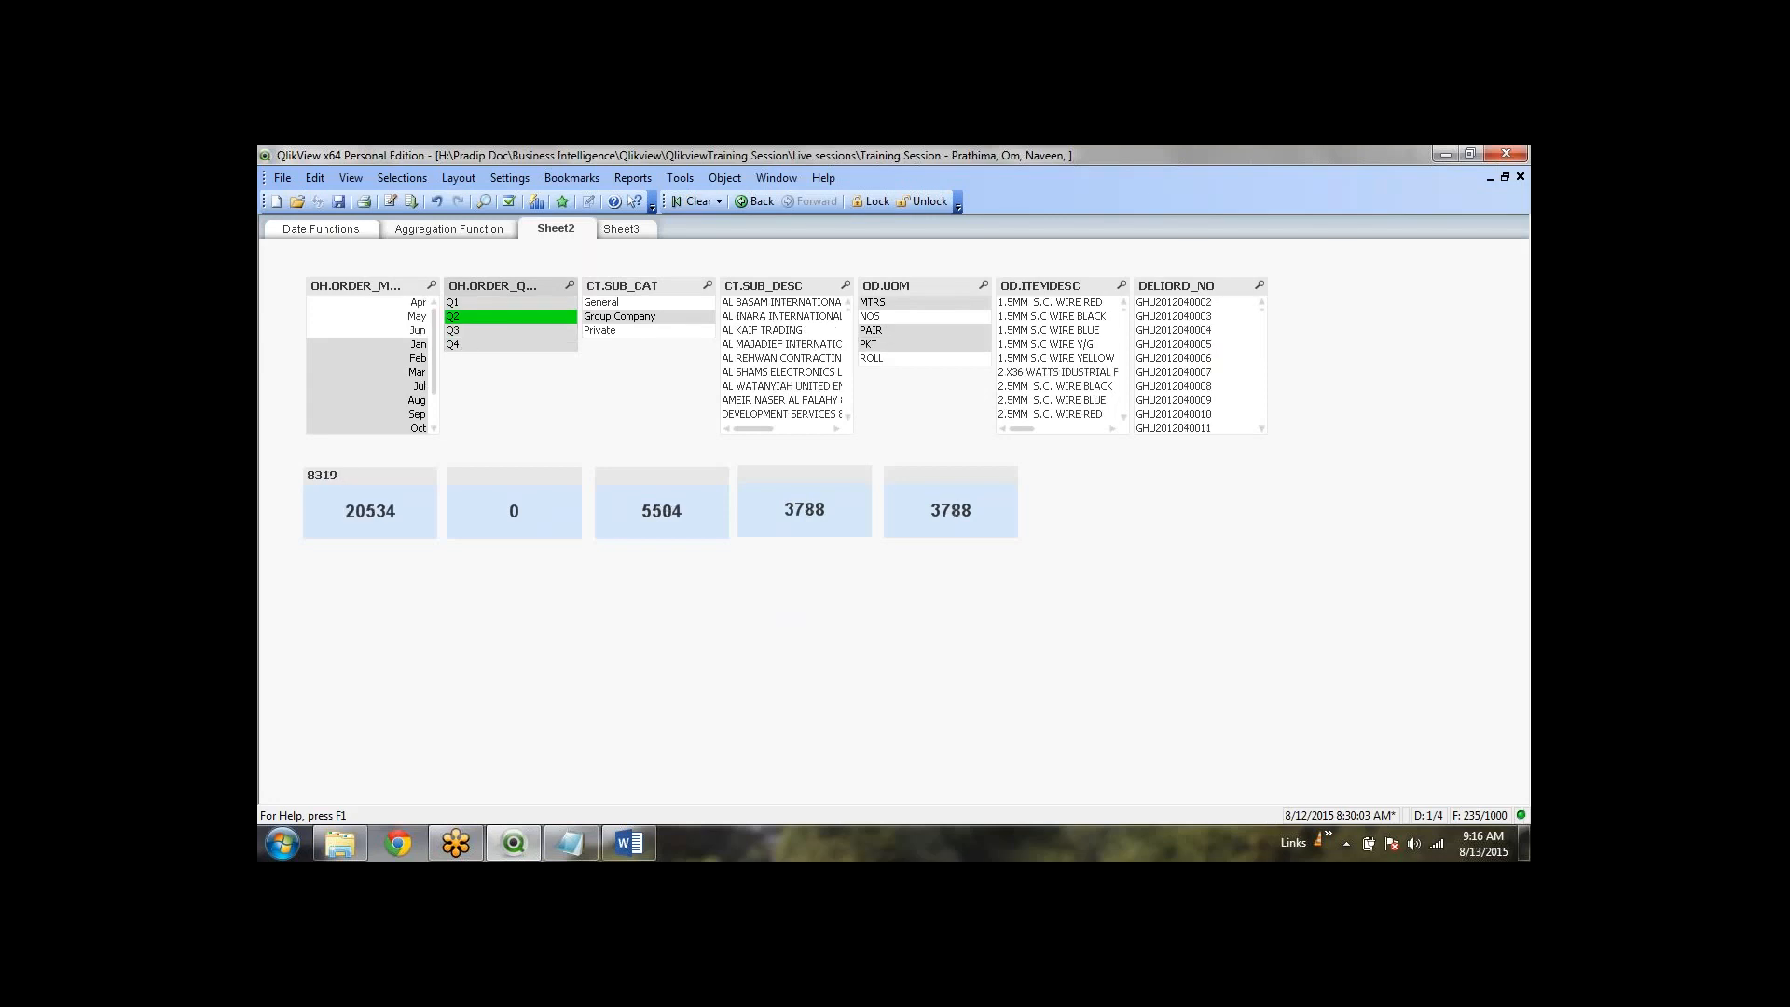
{"action": "left_click", "coordinate": [457, 303]}
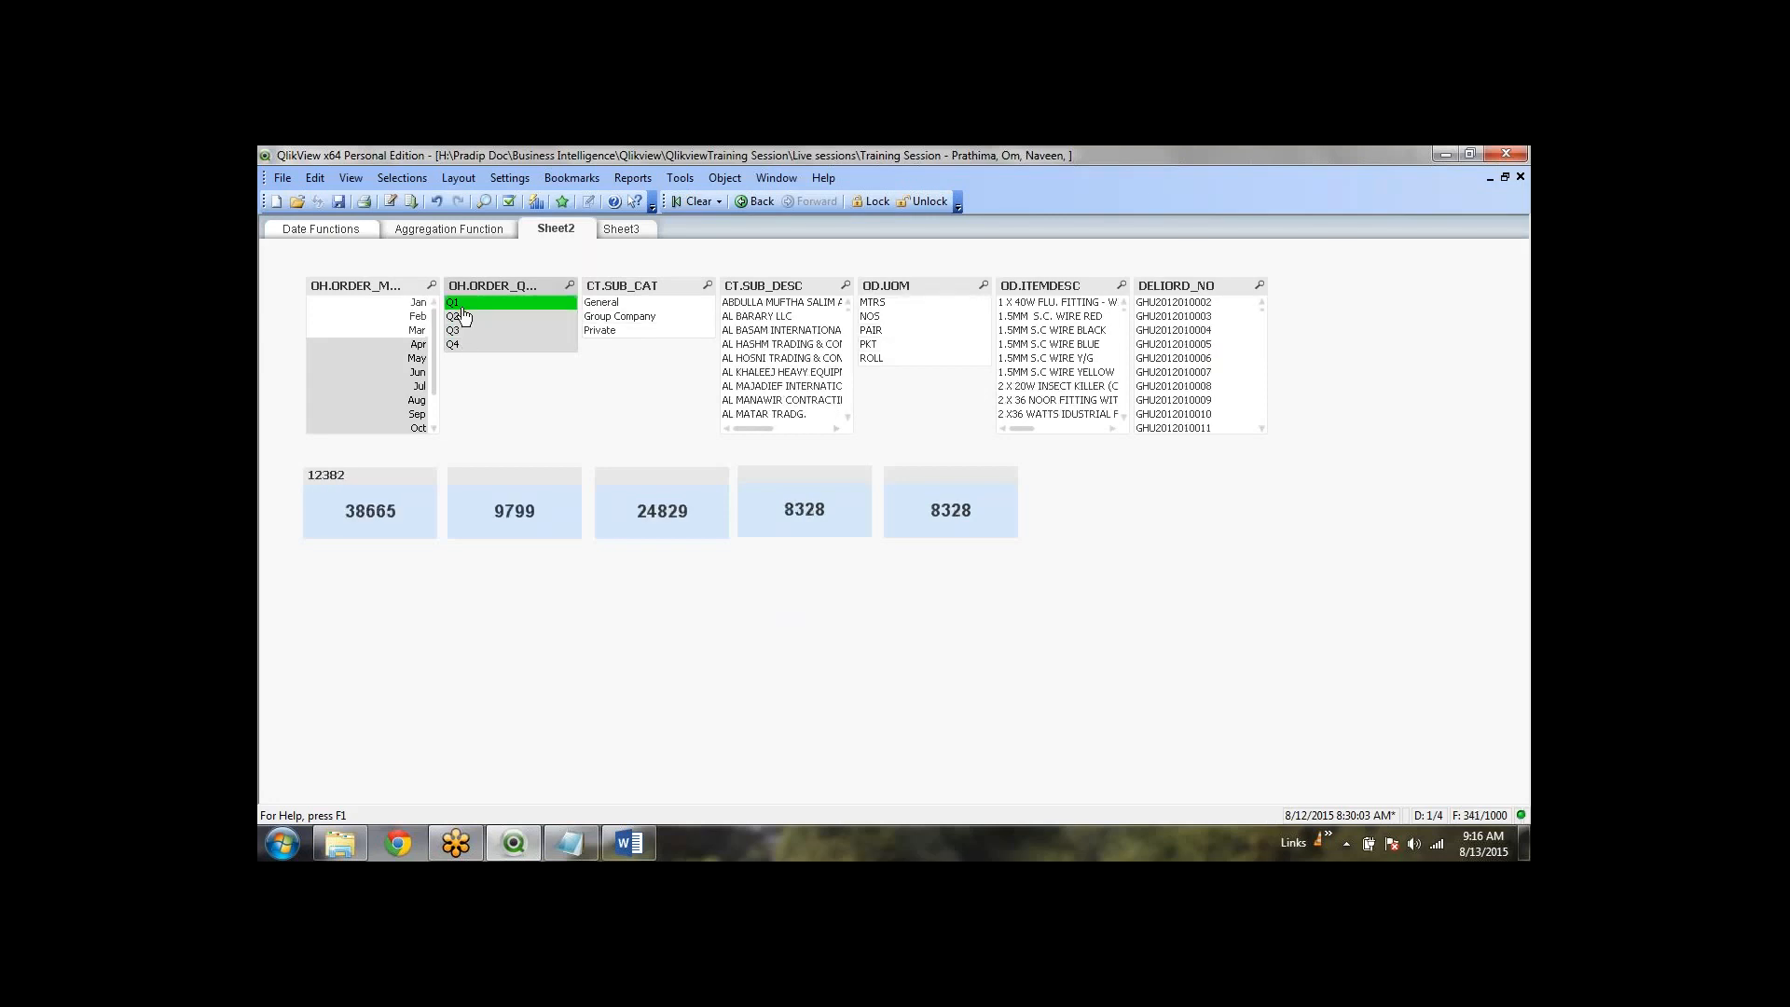
Step: Filter the sheet to order quarter Q2, order month Jun and OD.UOM value NOS
{"action": "left_click", "coordinate": [466, 318]}
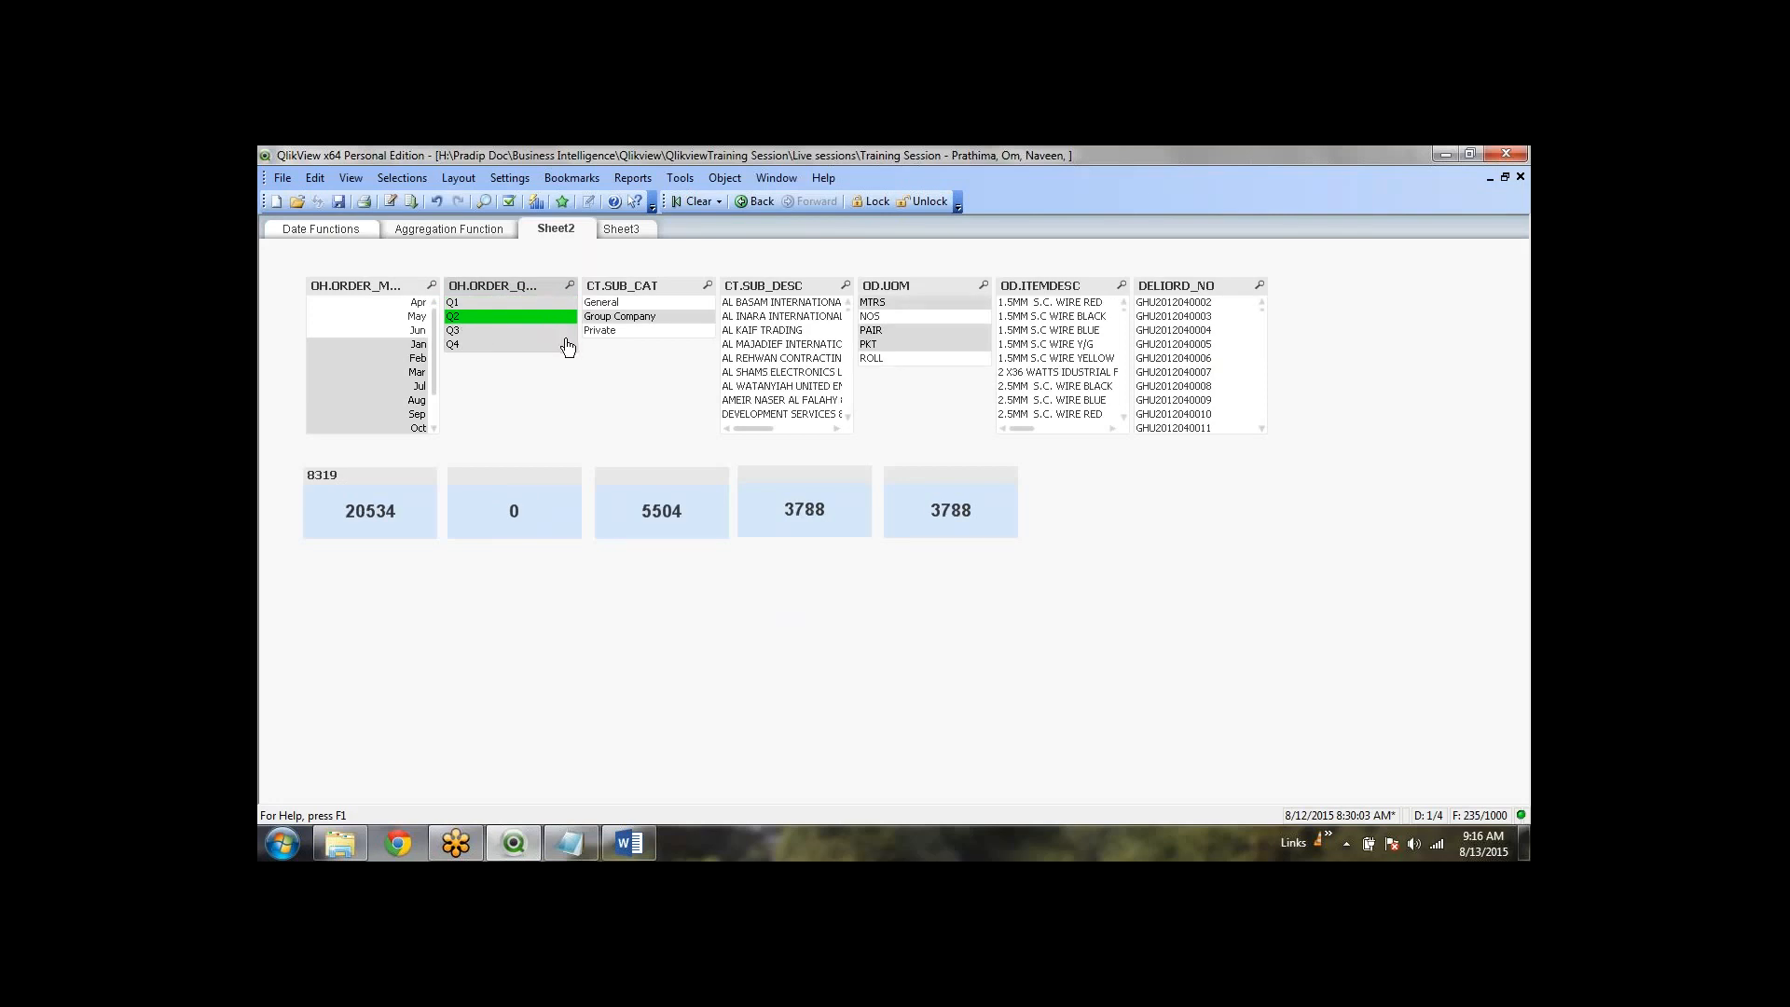
{"action": "left_click", "coordinate": [415, 331]}
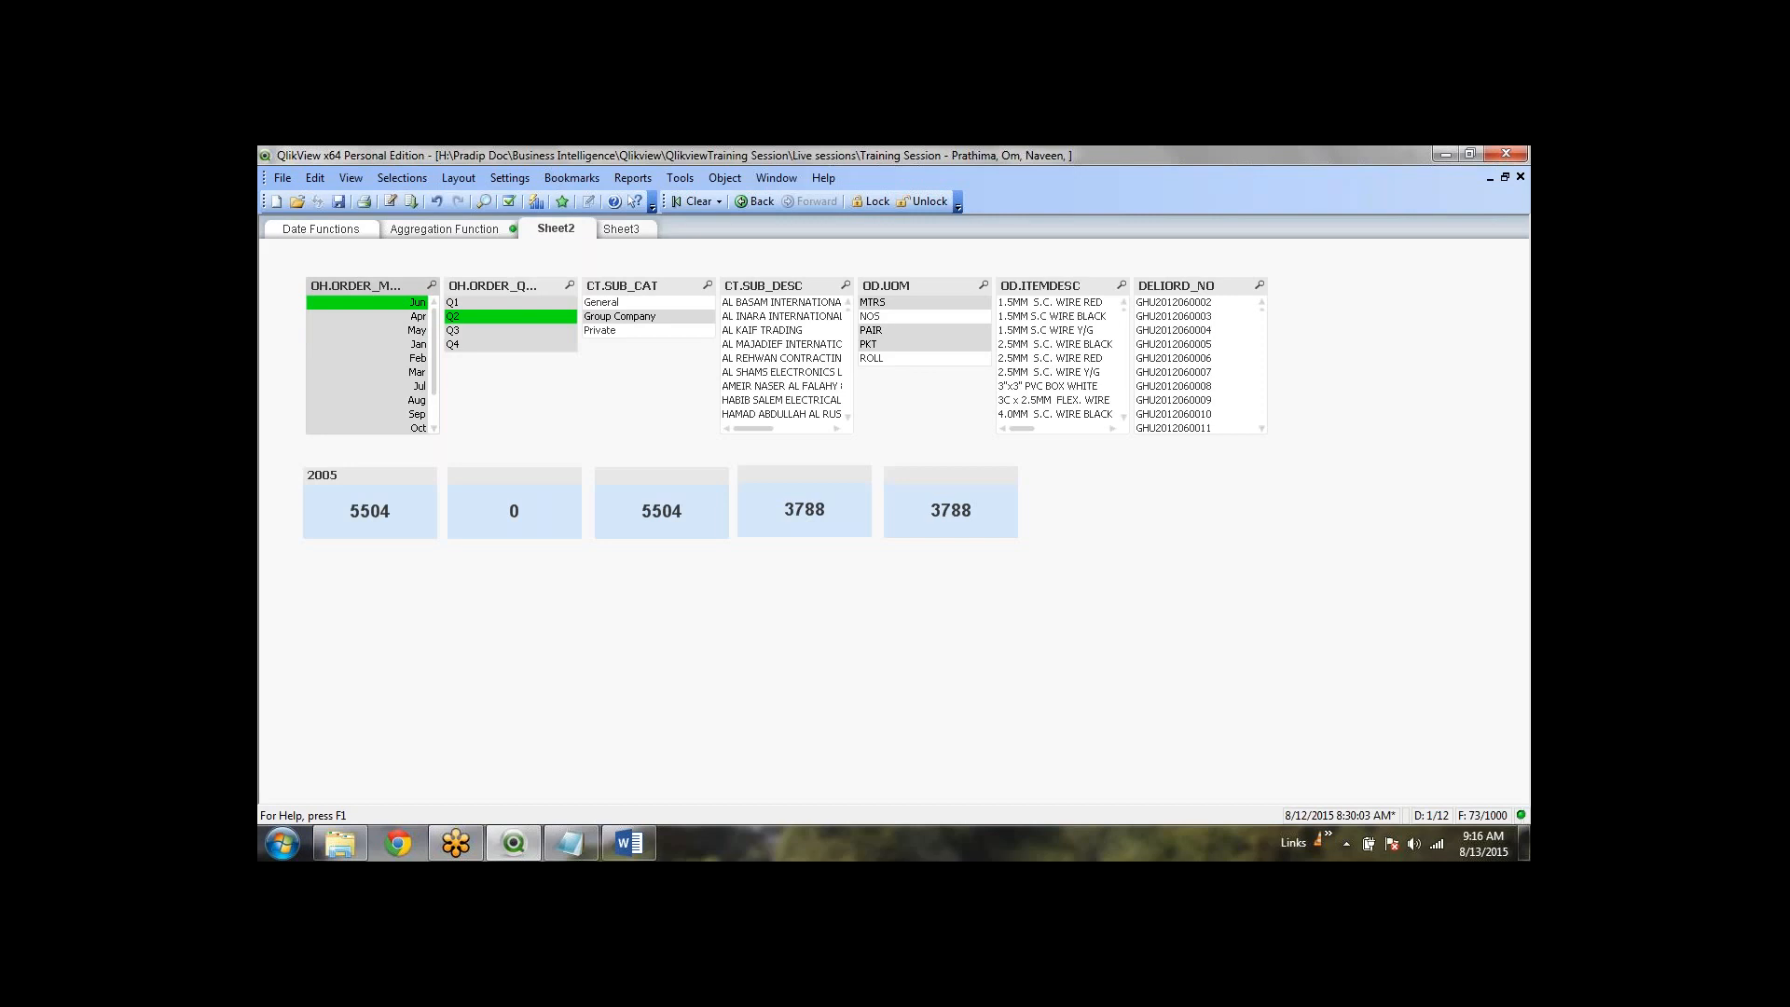
{"action": "left_click", "coordinate": [897, 317]}
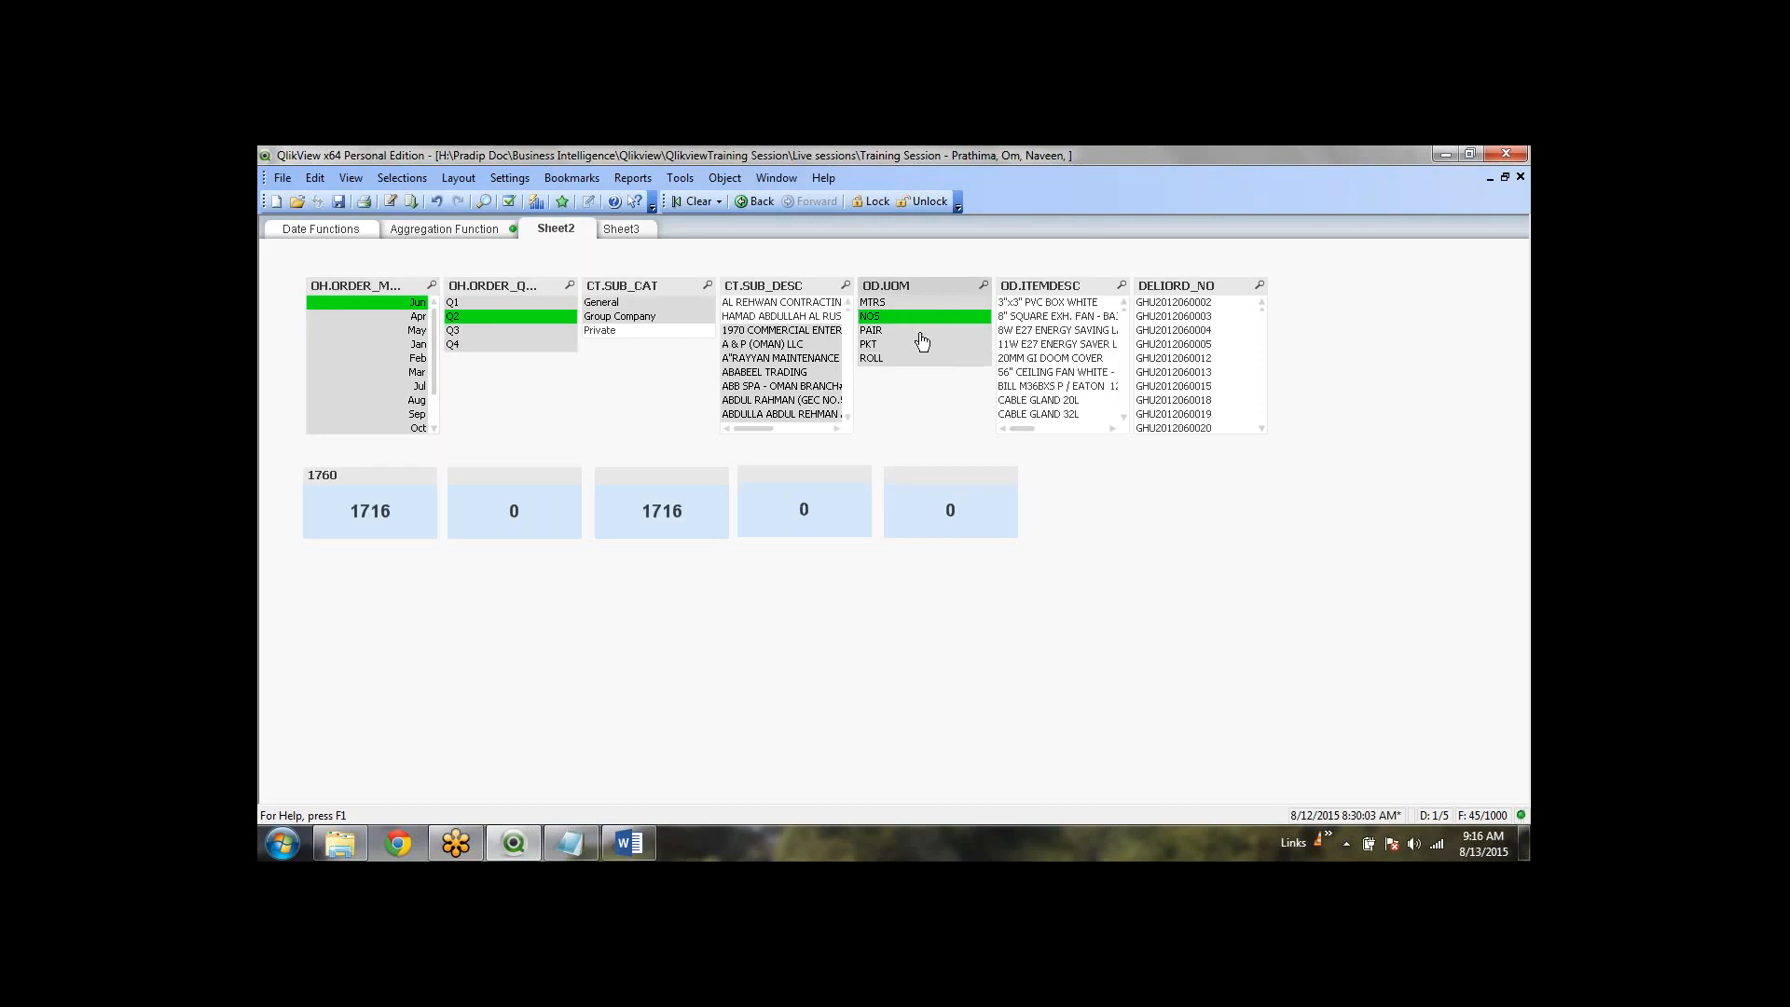
Step: Search OD.ITEMDESC for CABLE* and select all matching items
{"action": "left_click", "coordinate": [1124, 288]}
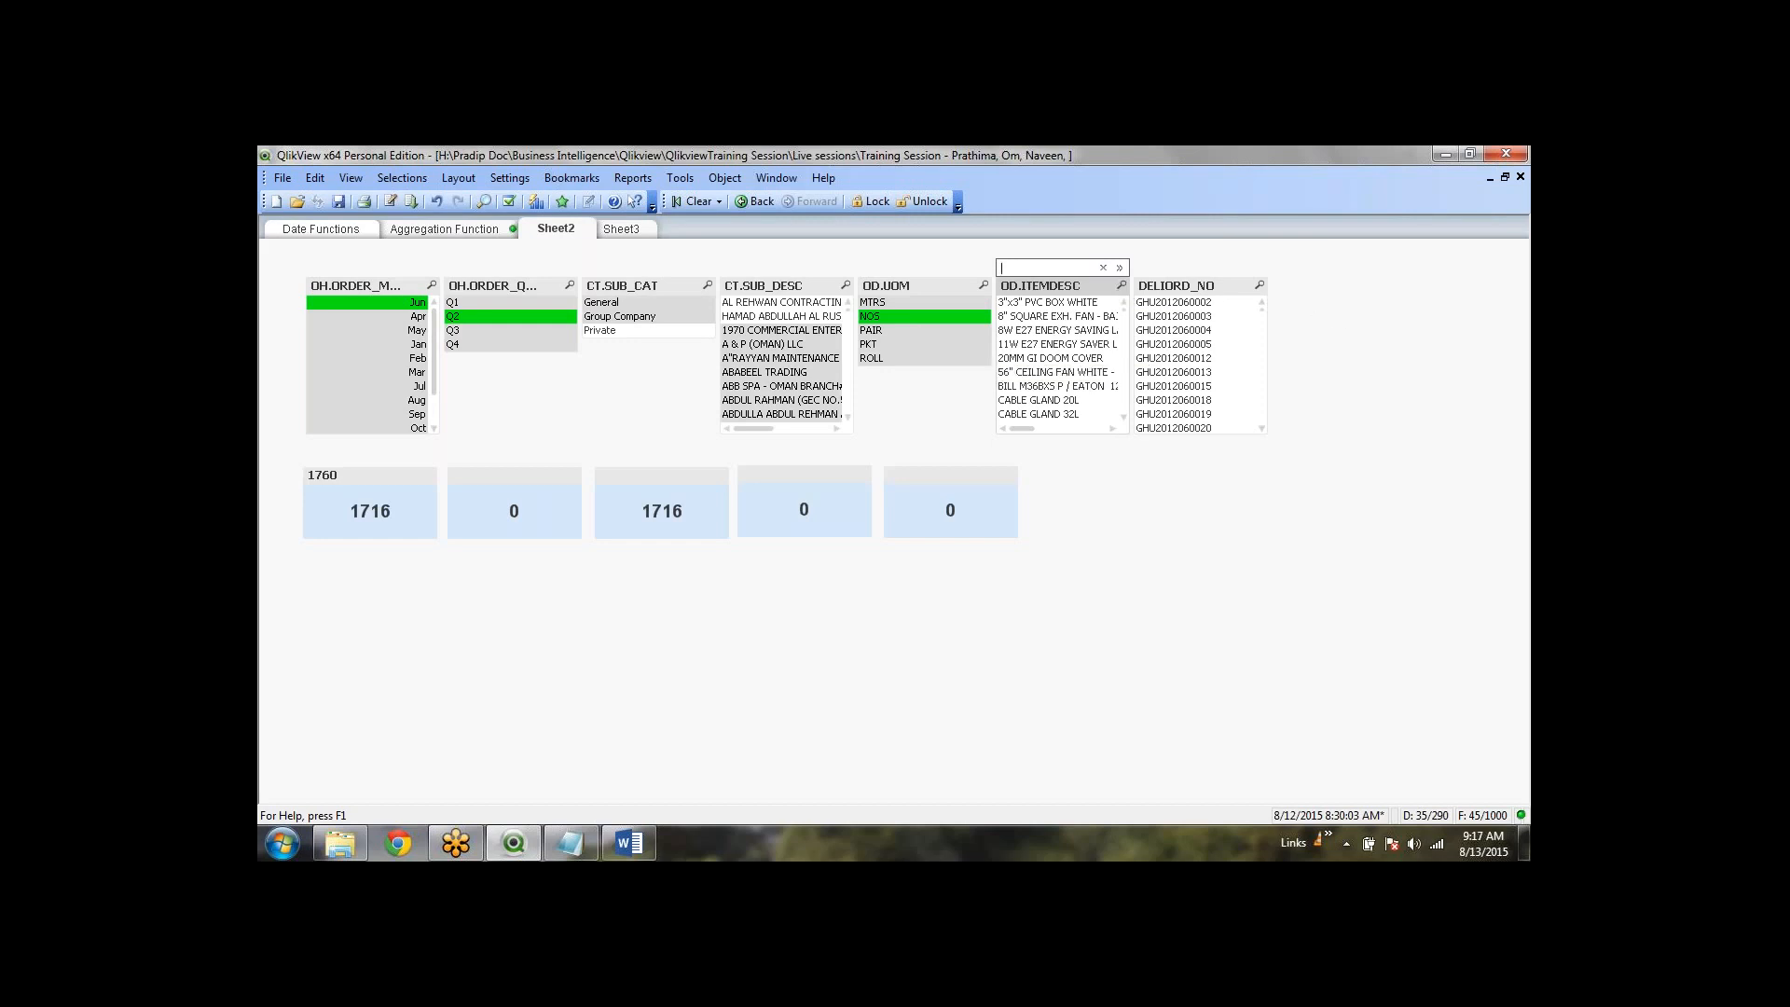
{"action": "type", "text": "CABL"}
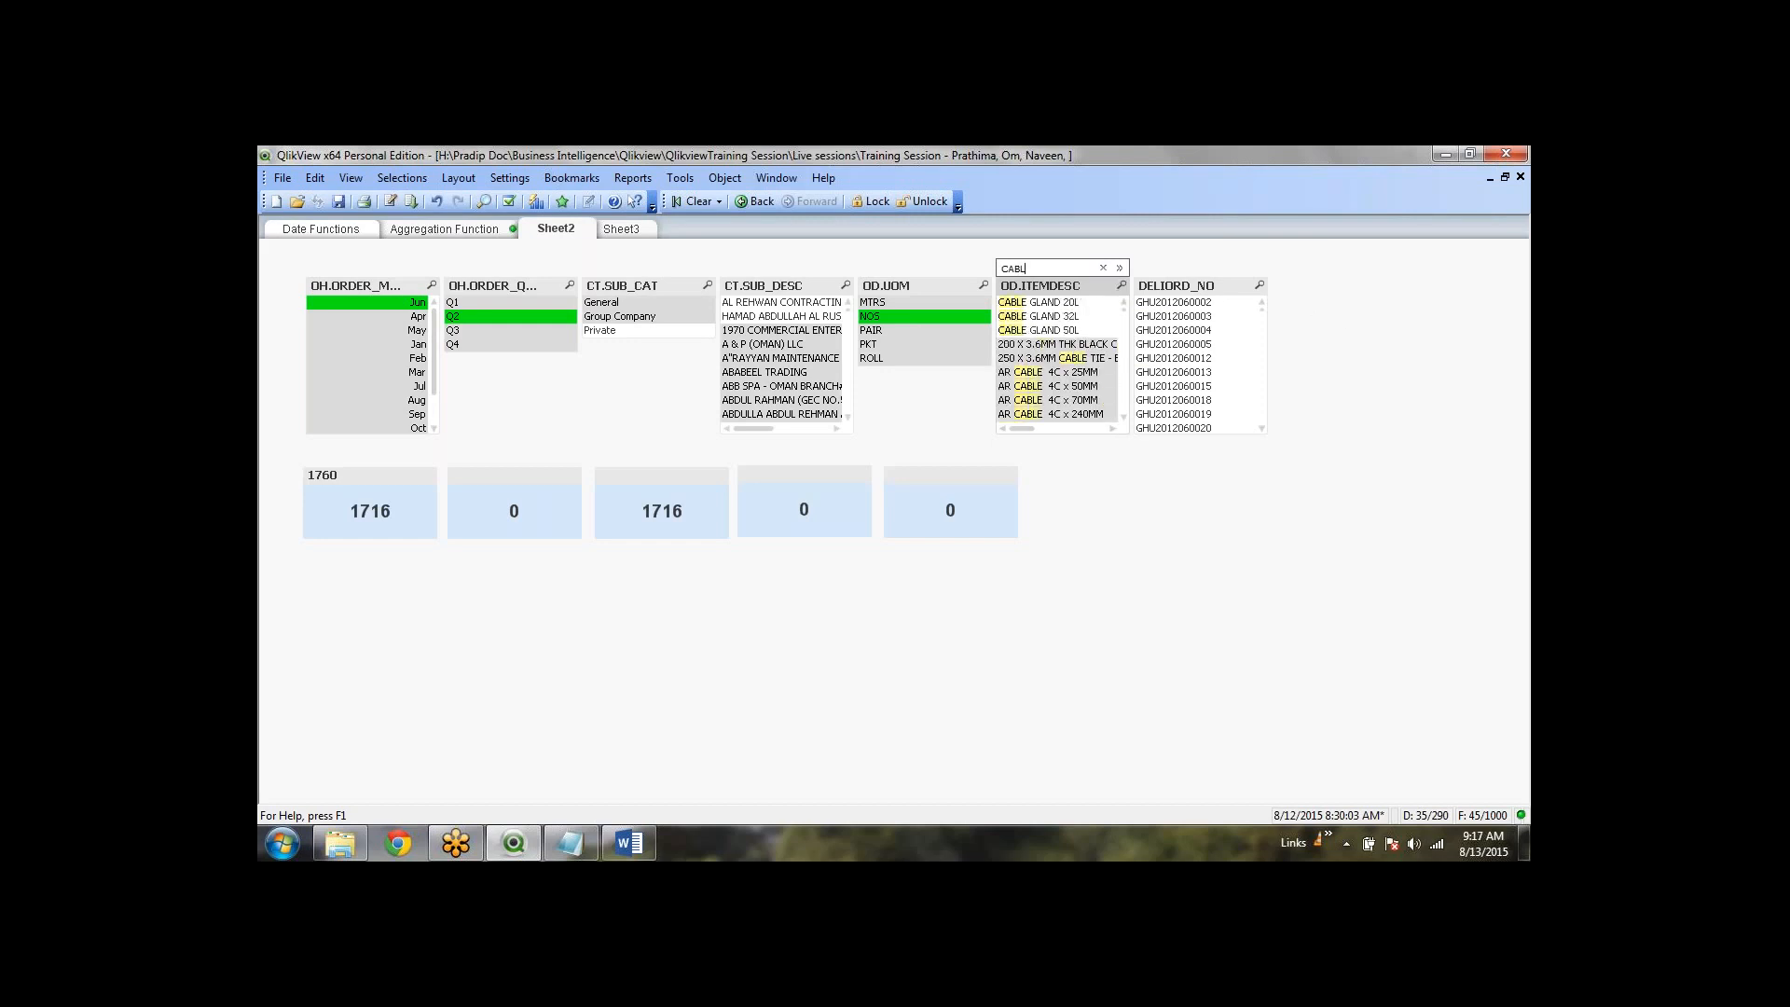
{"action": "type", "text": "E*"}
{"action": "key", "text": "Return"}
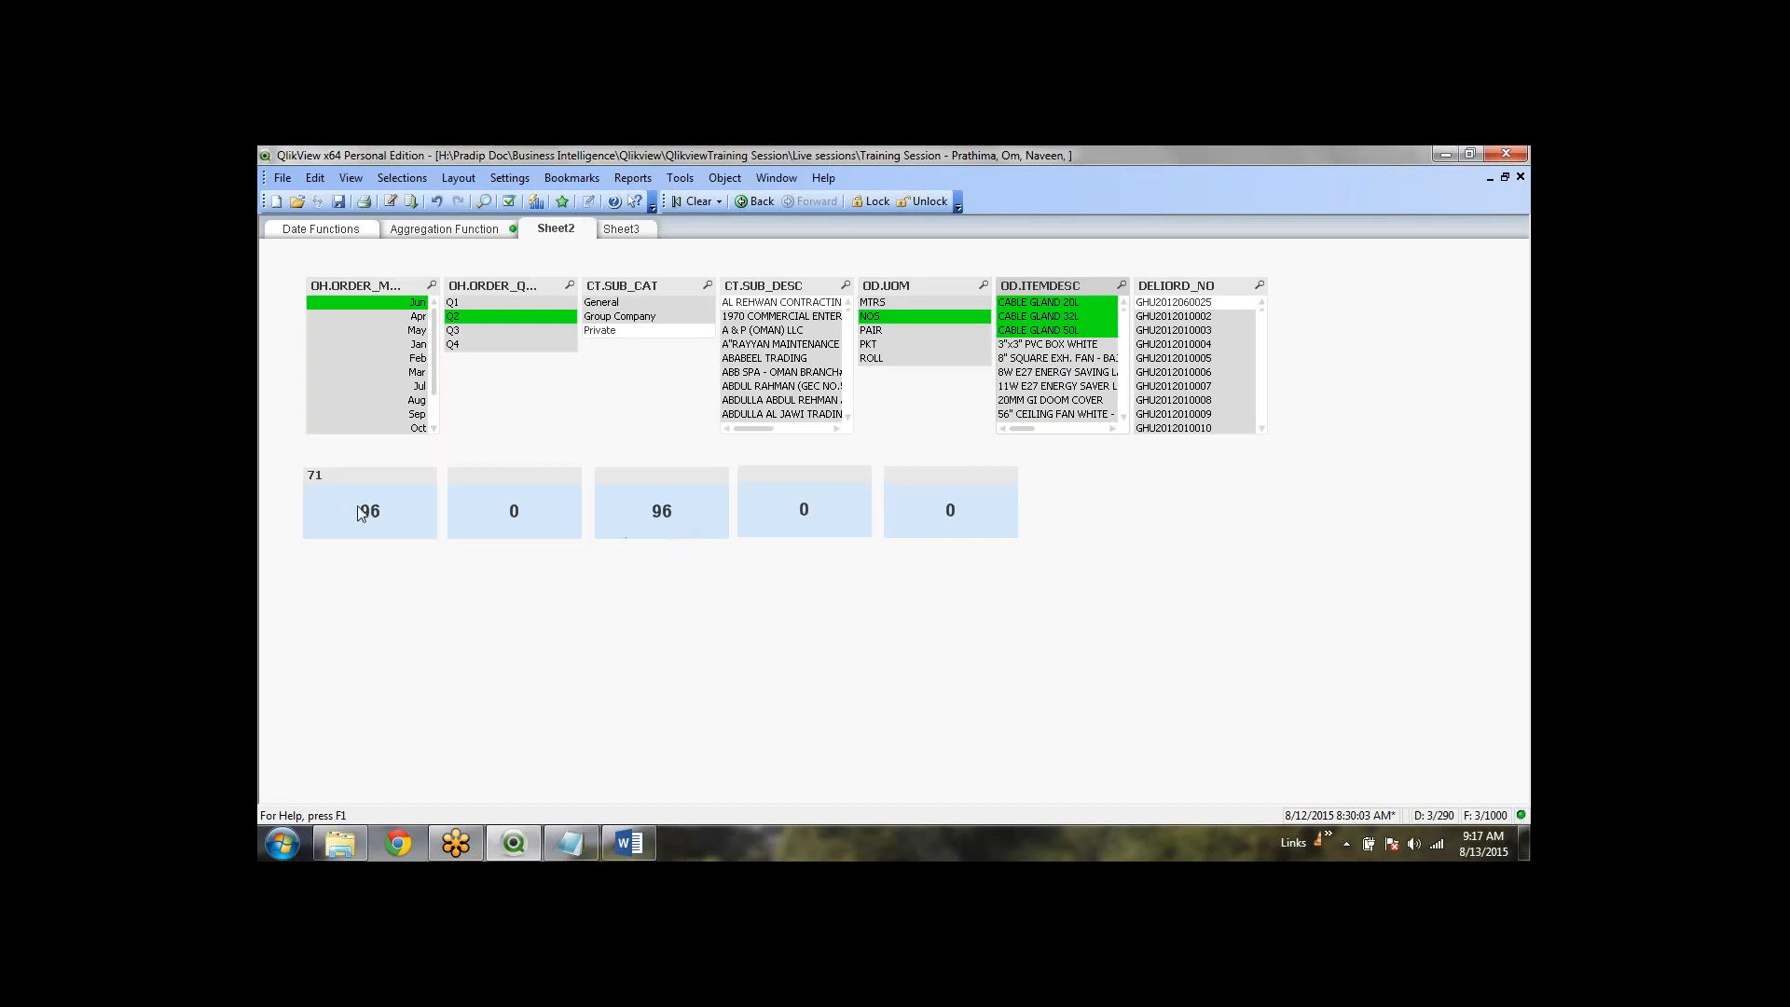
{"action": "right_click", "coordinate": [362, 630]}
{"action": "left_click", "coordinate": [1496, 843]}
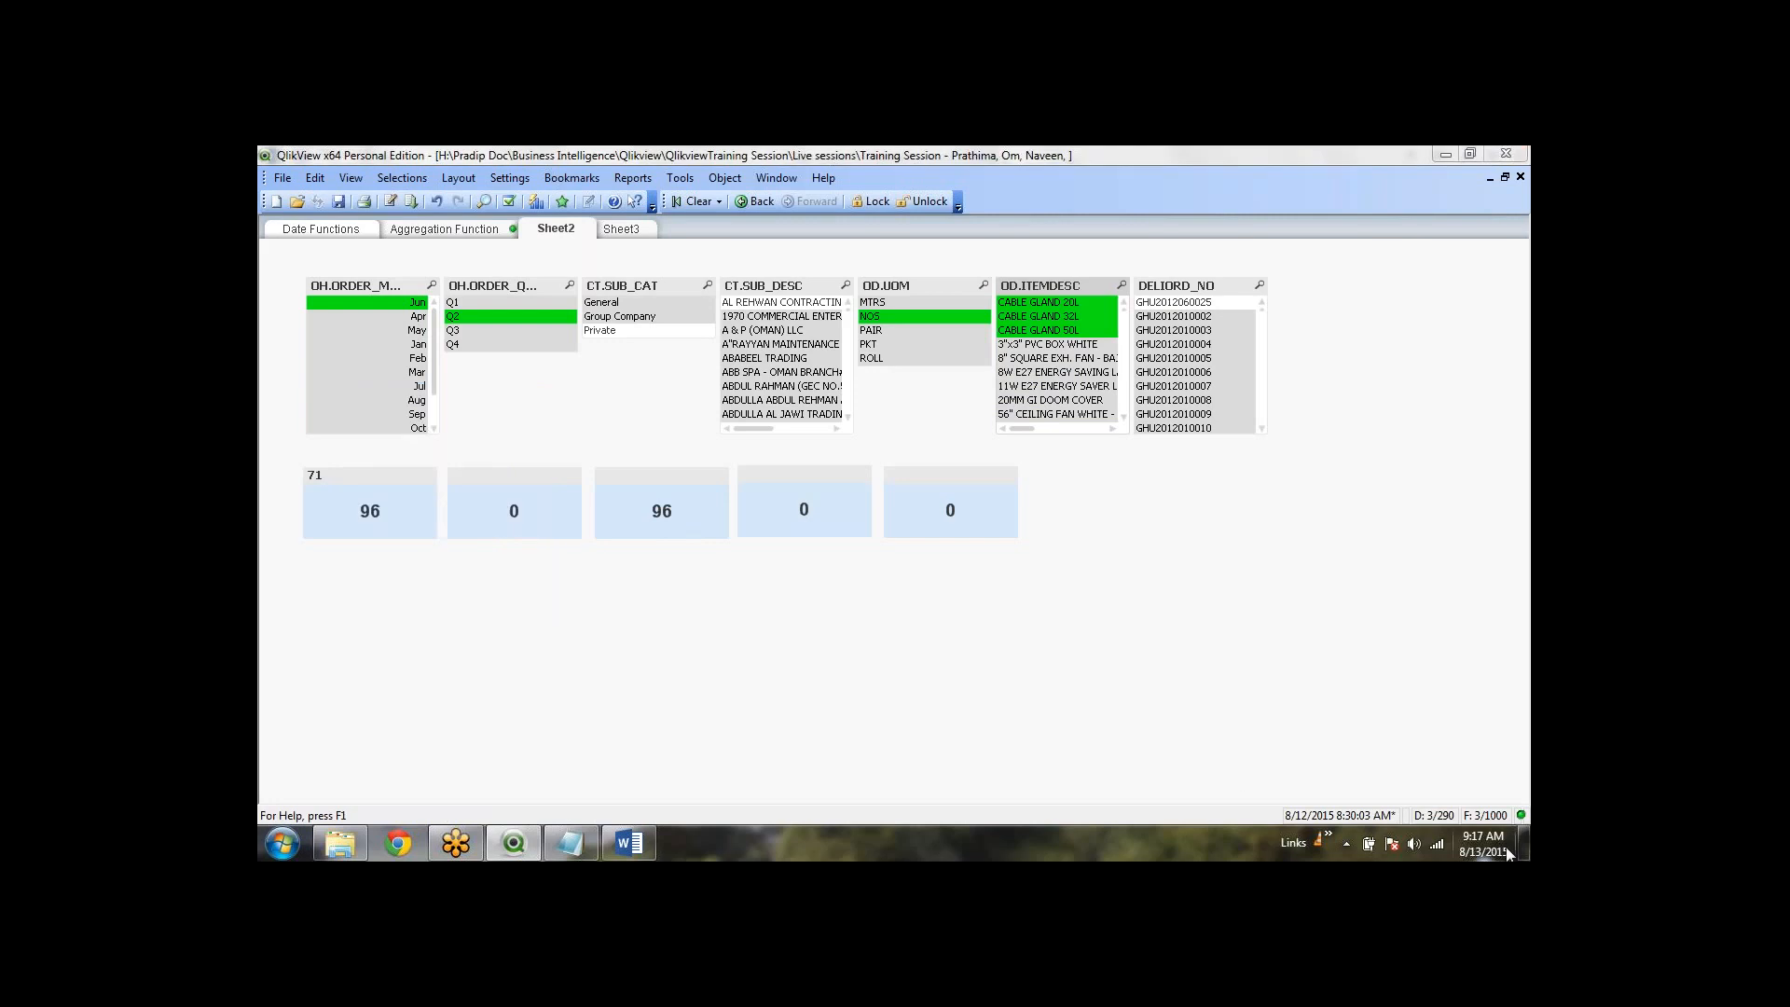
{"action": "left_click", "coordinate": [317, 631]}
{"action": "right_click", "coordinate": [319, 601]}
{"action": "mouse_move", "coordinate": [445, 415]}
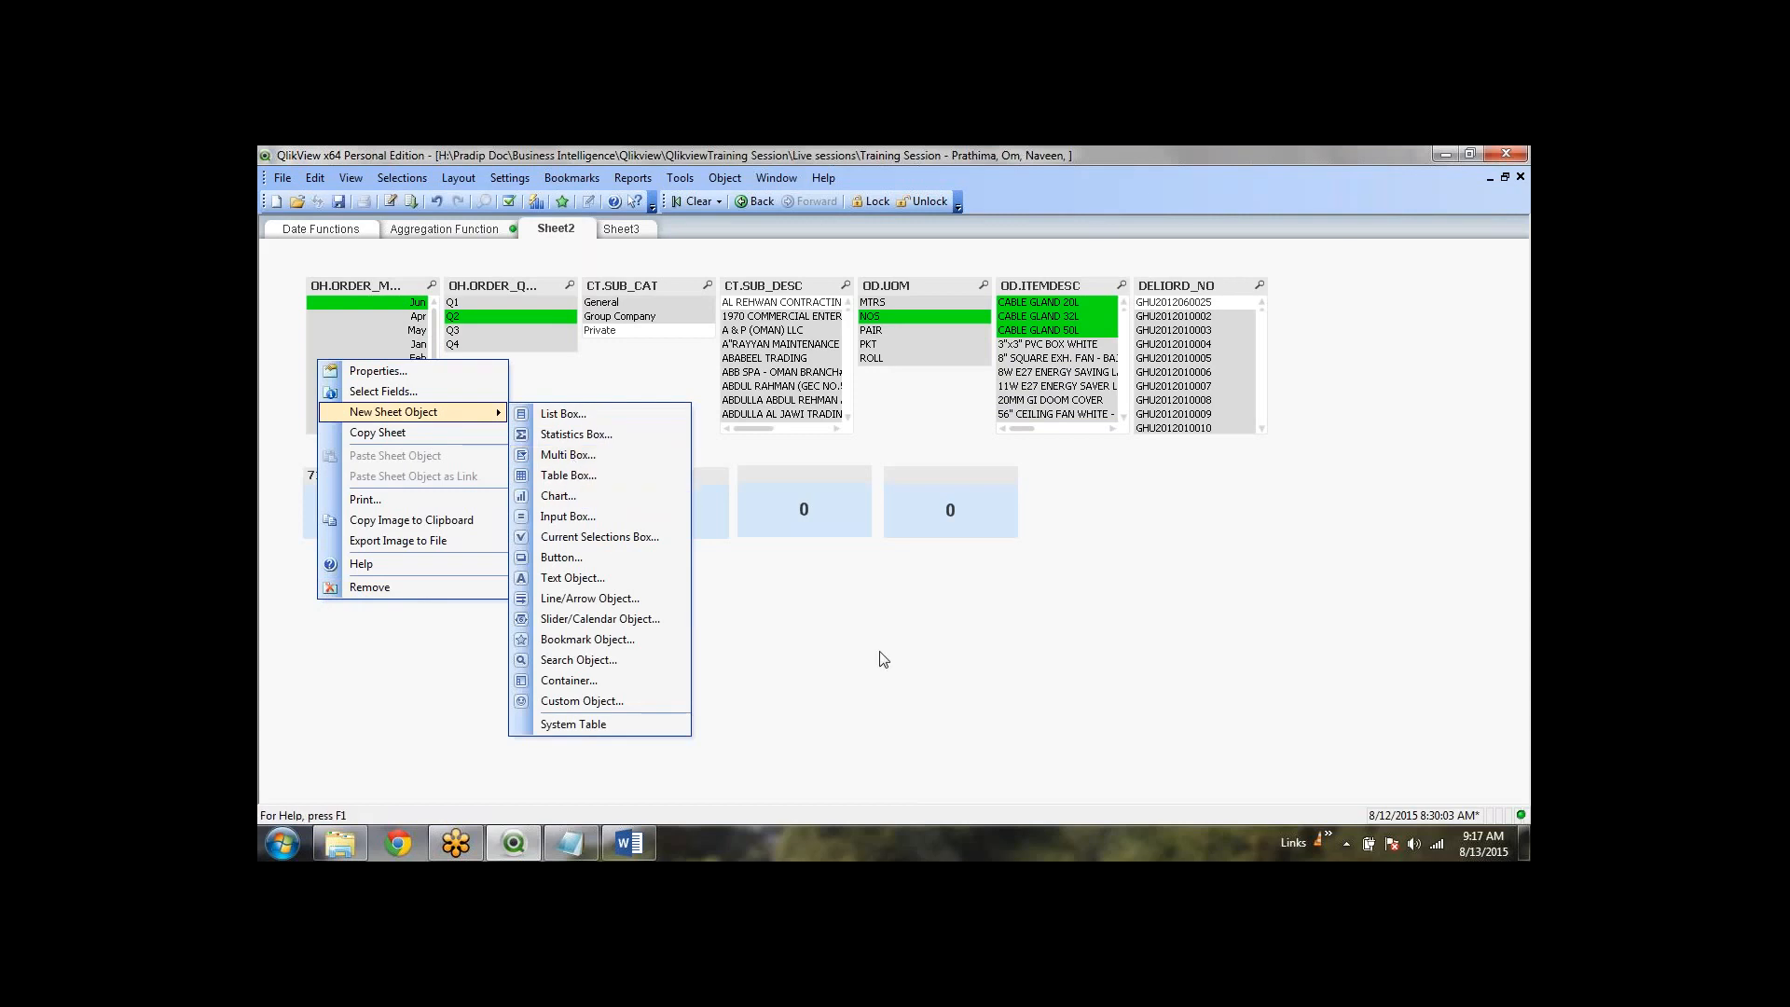
{"action": "left_click", "coordinate": [884, 659]}
Step: Duplicate the fourth text object and place the copy below the first text object
{"action": "left_click", "coordinate": [951, 512]}
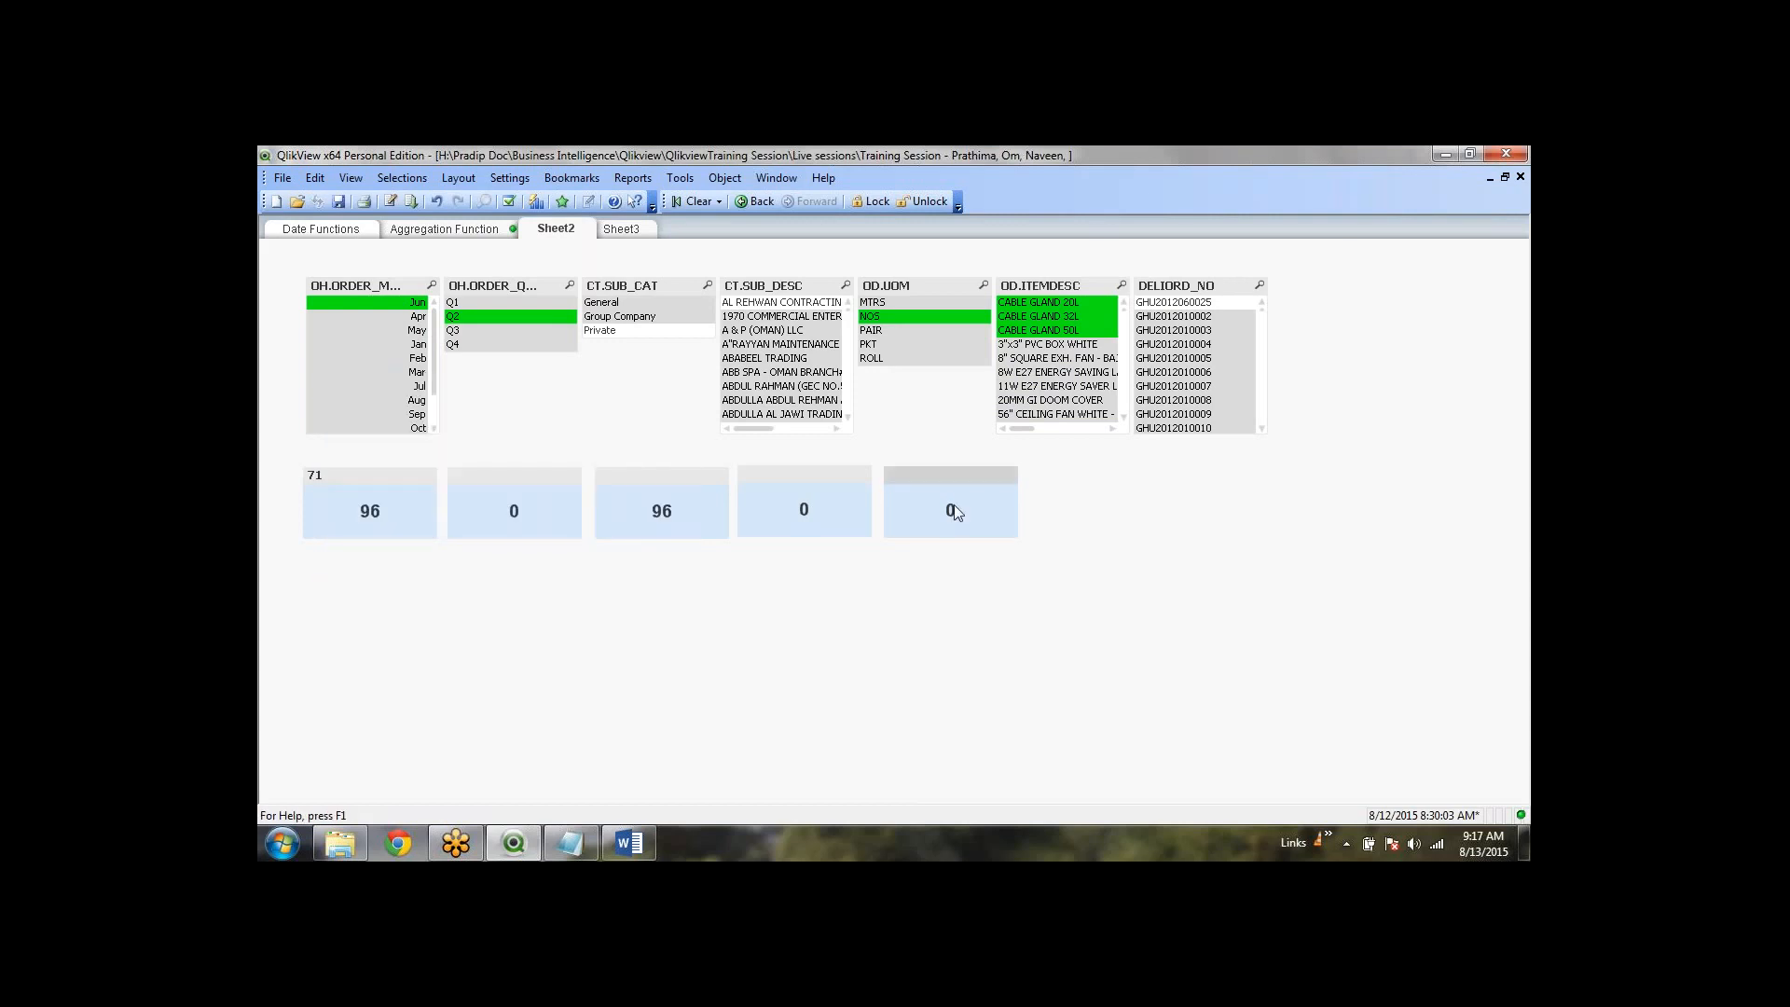
{"action": "left_click", "coordinate": [811, 527]}
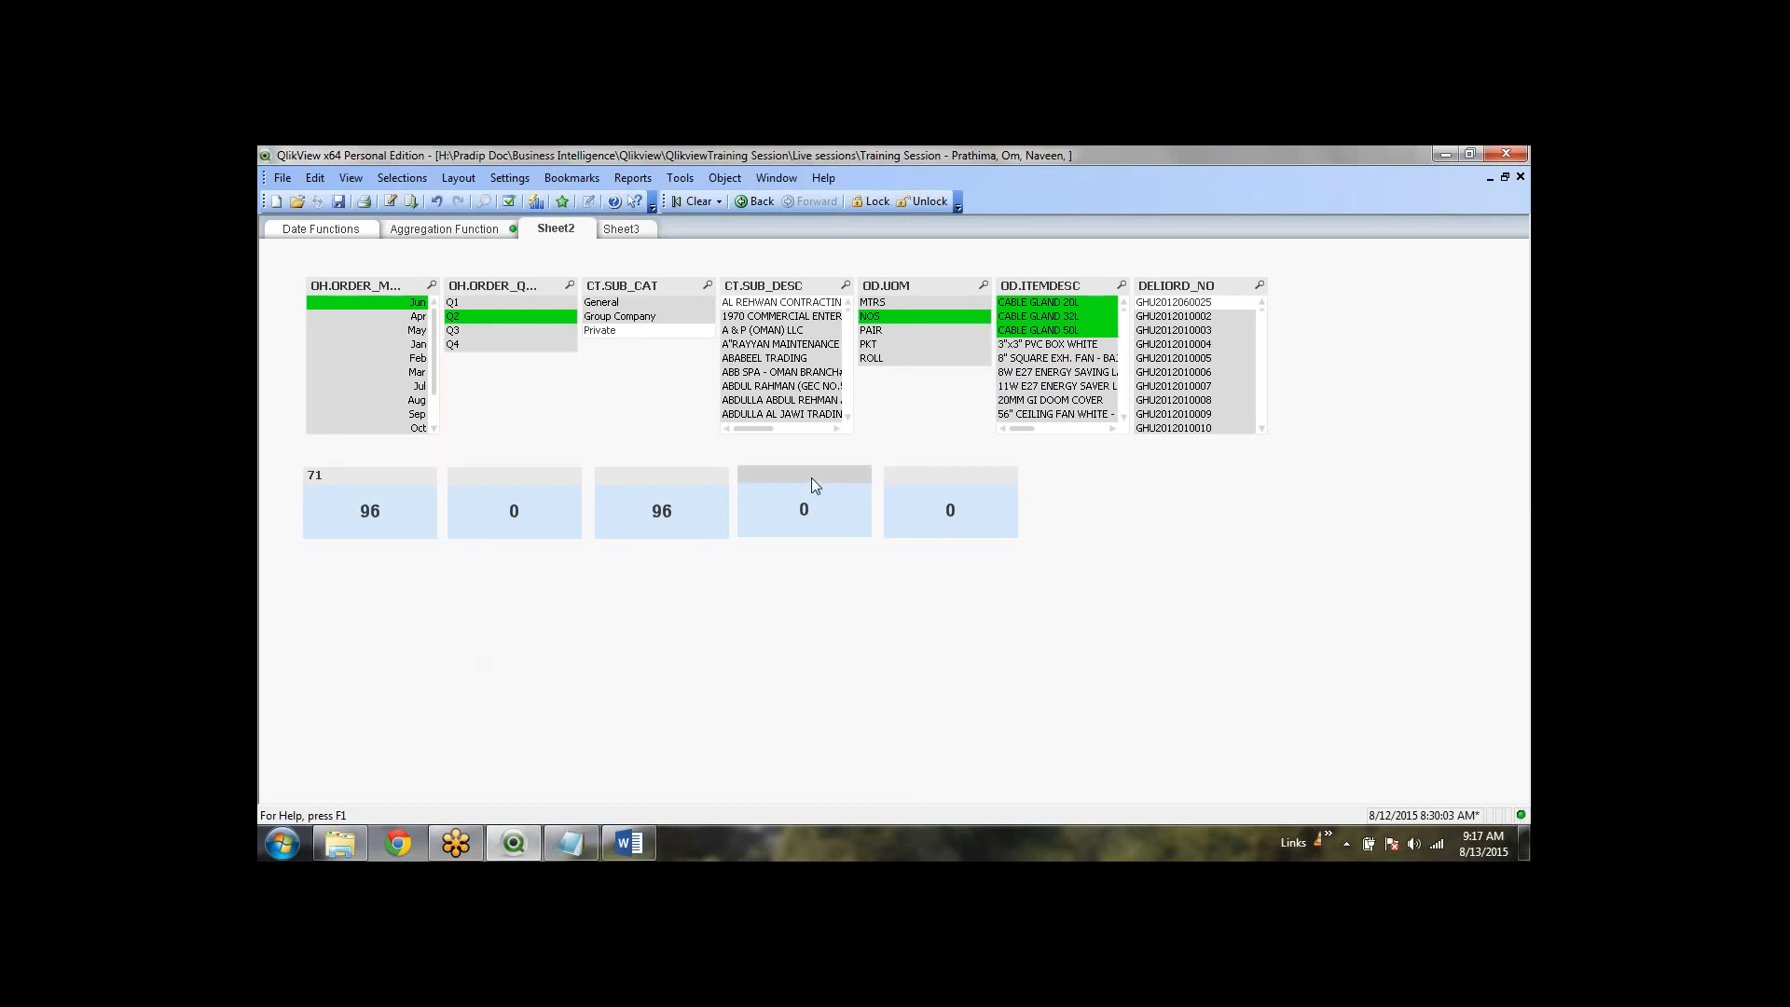
{"action": "left_click_drag", "start_coordinate": [811, 477], "coordinate": [376, 590]}
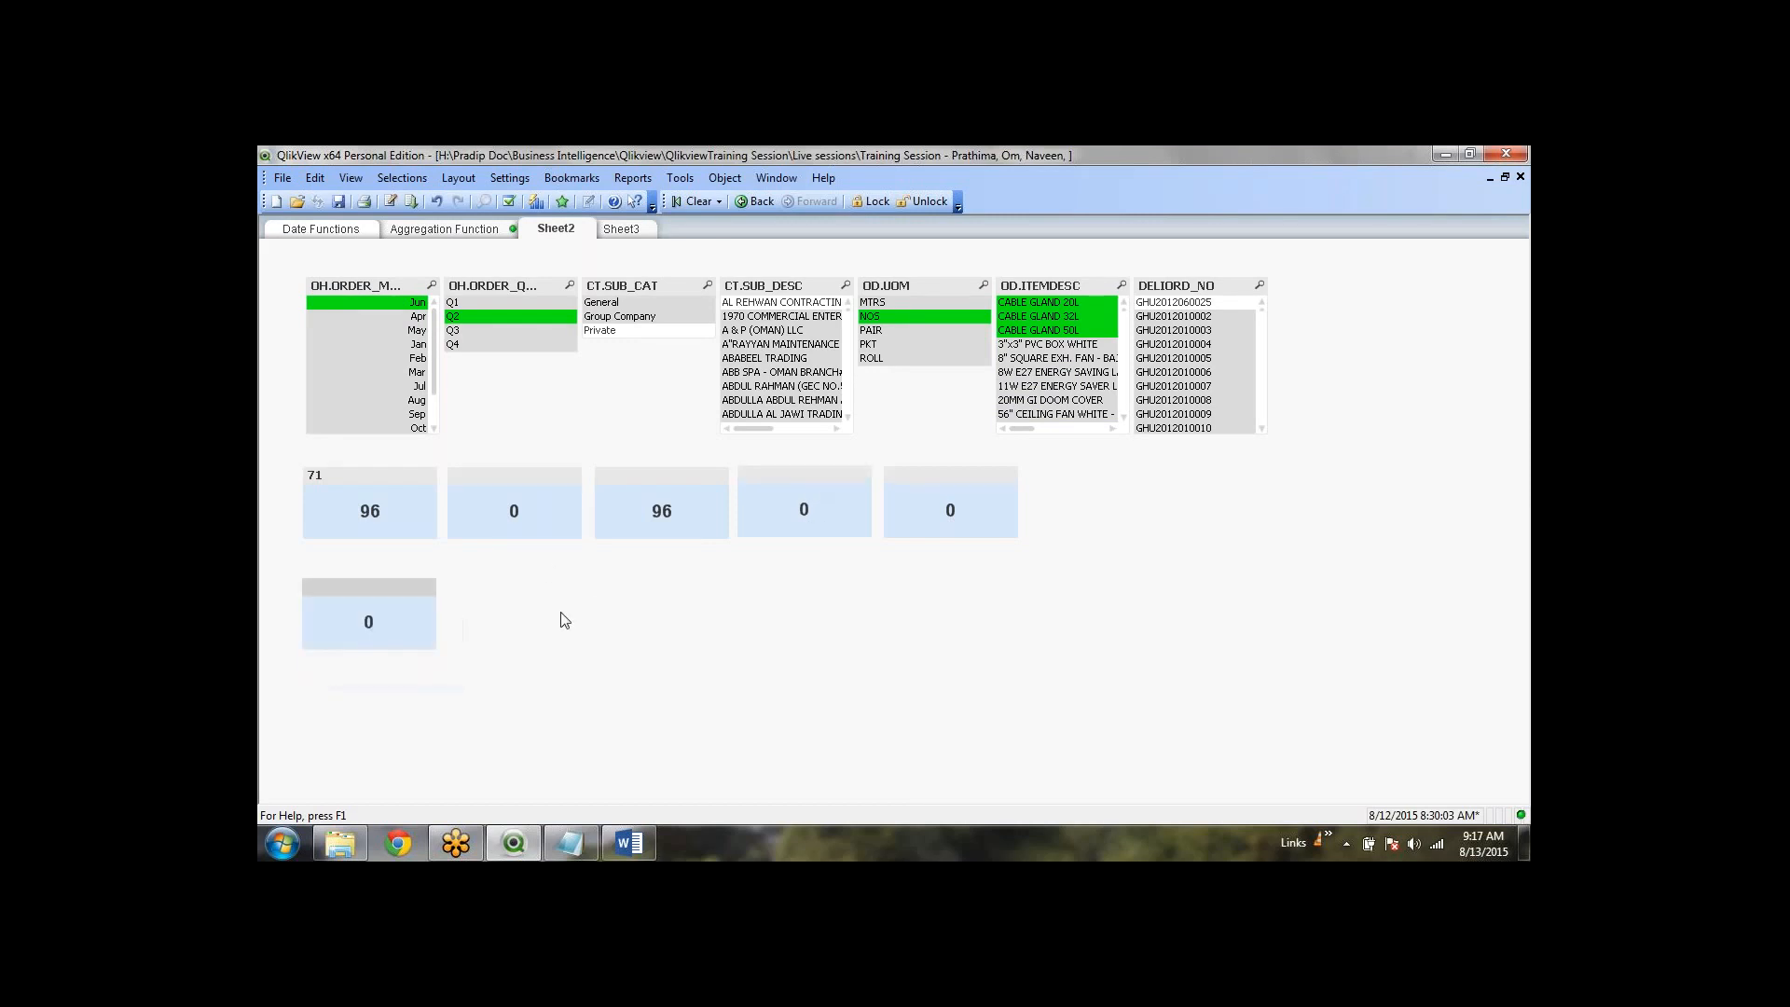
Step: Open the copied text object's expression for editing and remove both WildMatch conditions from its if function
{"action": "right_click", "coordinate": [389, 613]}
{"action": "left_click", "coordinate": [429, 625]}
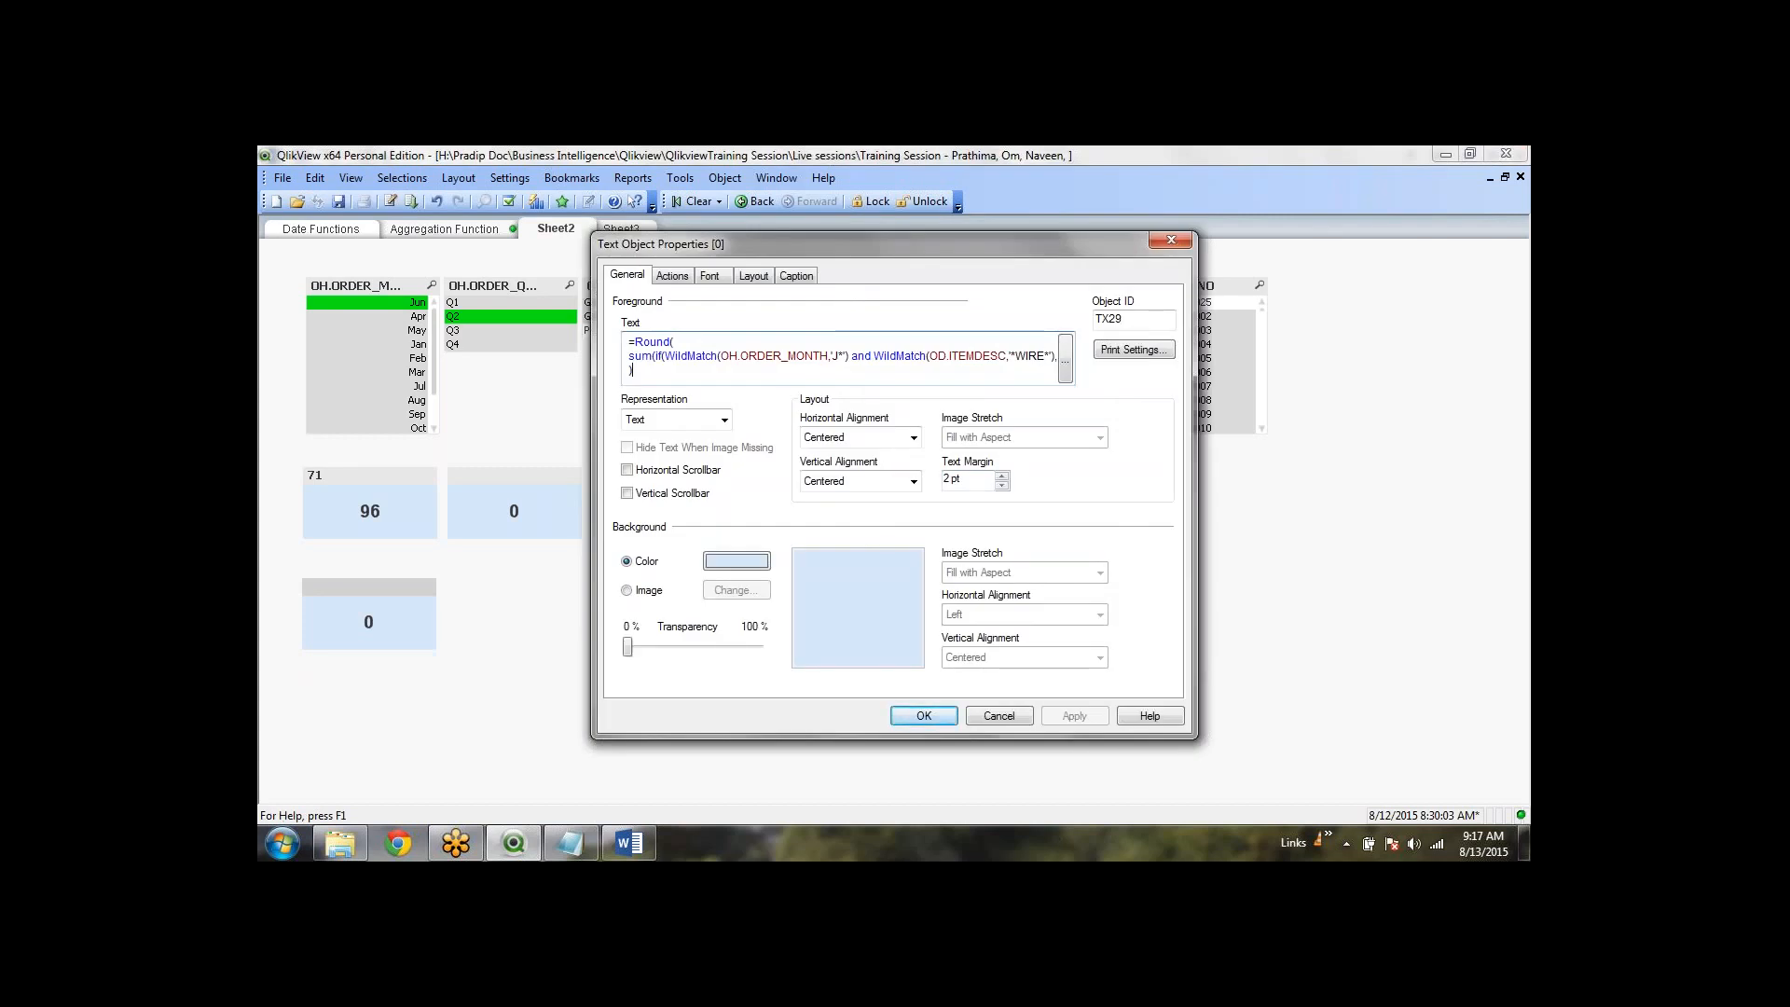
{"action": "left_click", "coordinate": [1065, 357]}
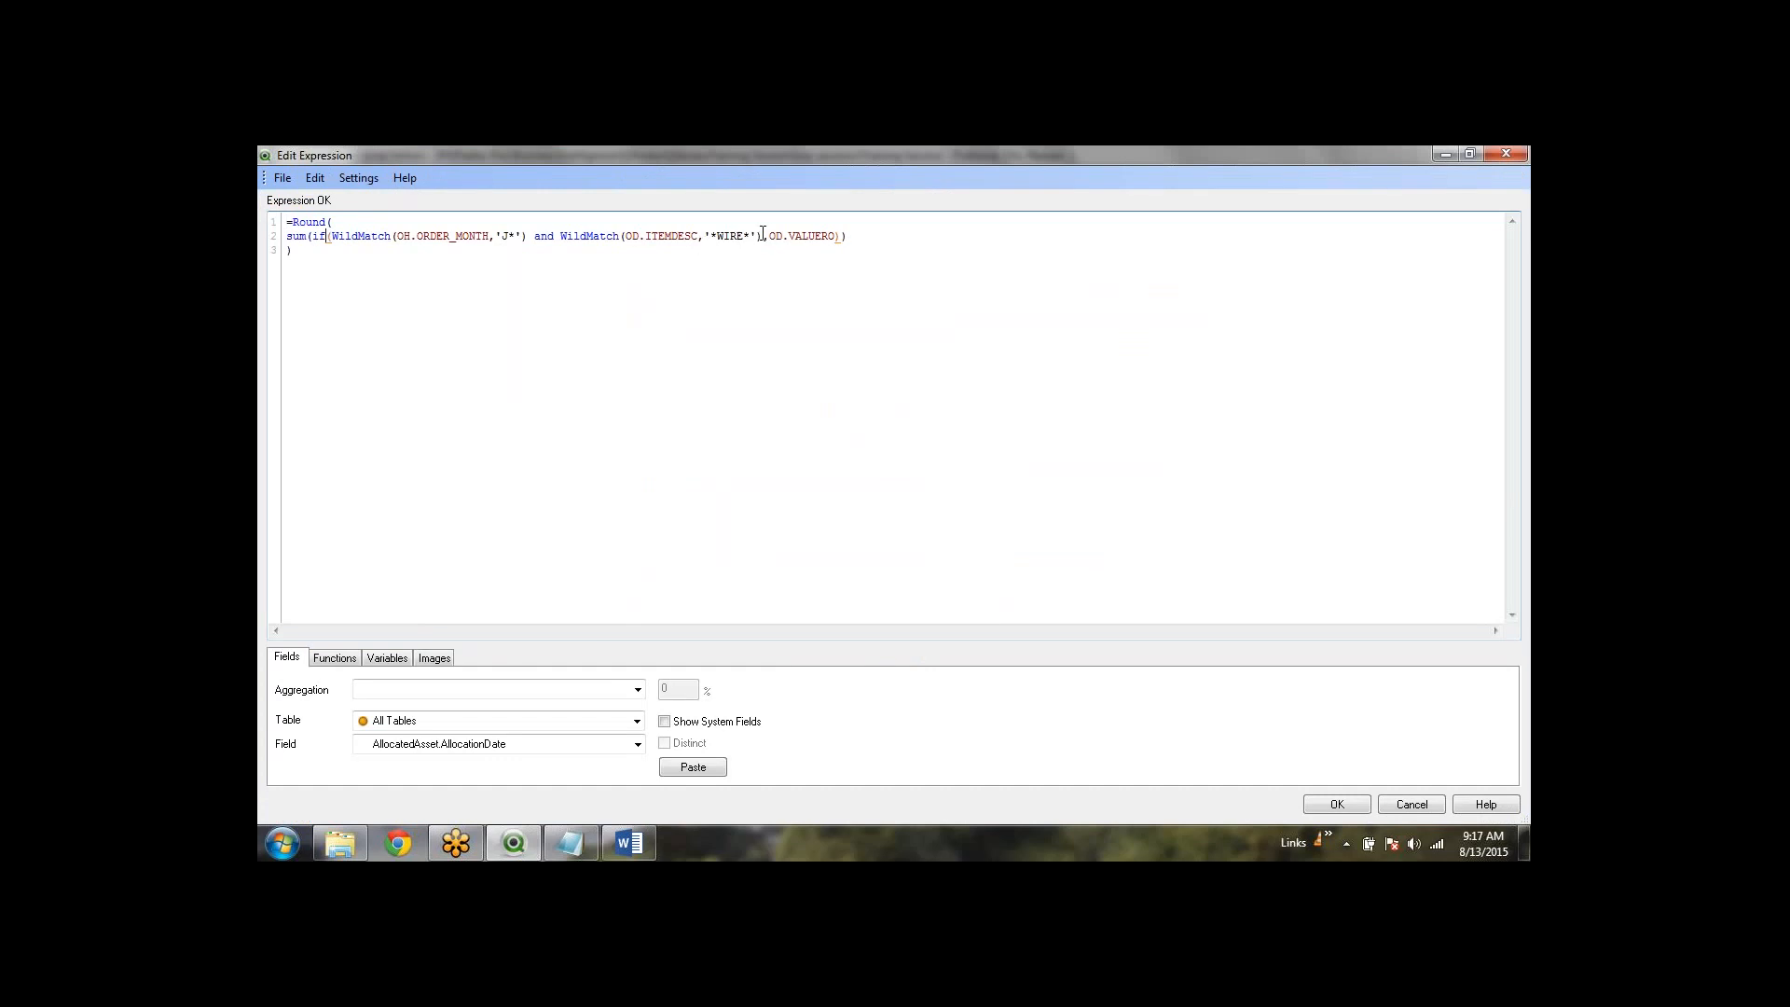
{"action": "left_click_drag", "start_coordinate": [763, 235], "coordinate": [331, 237]}
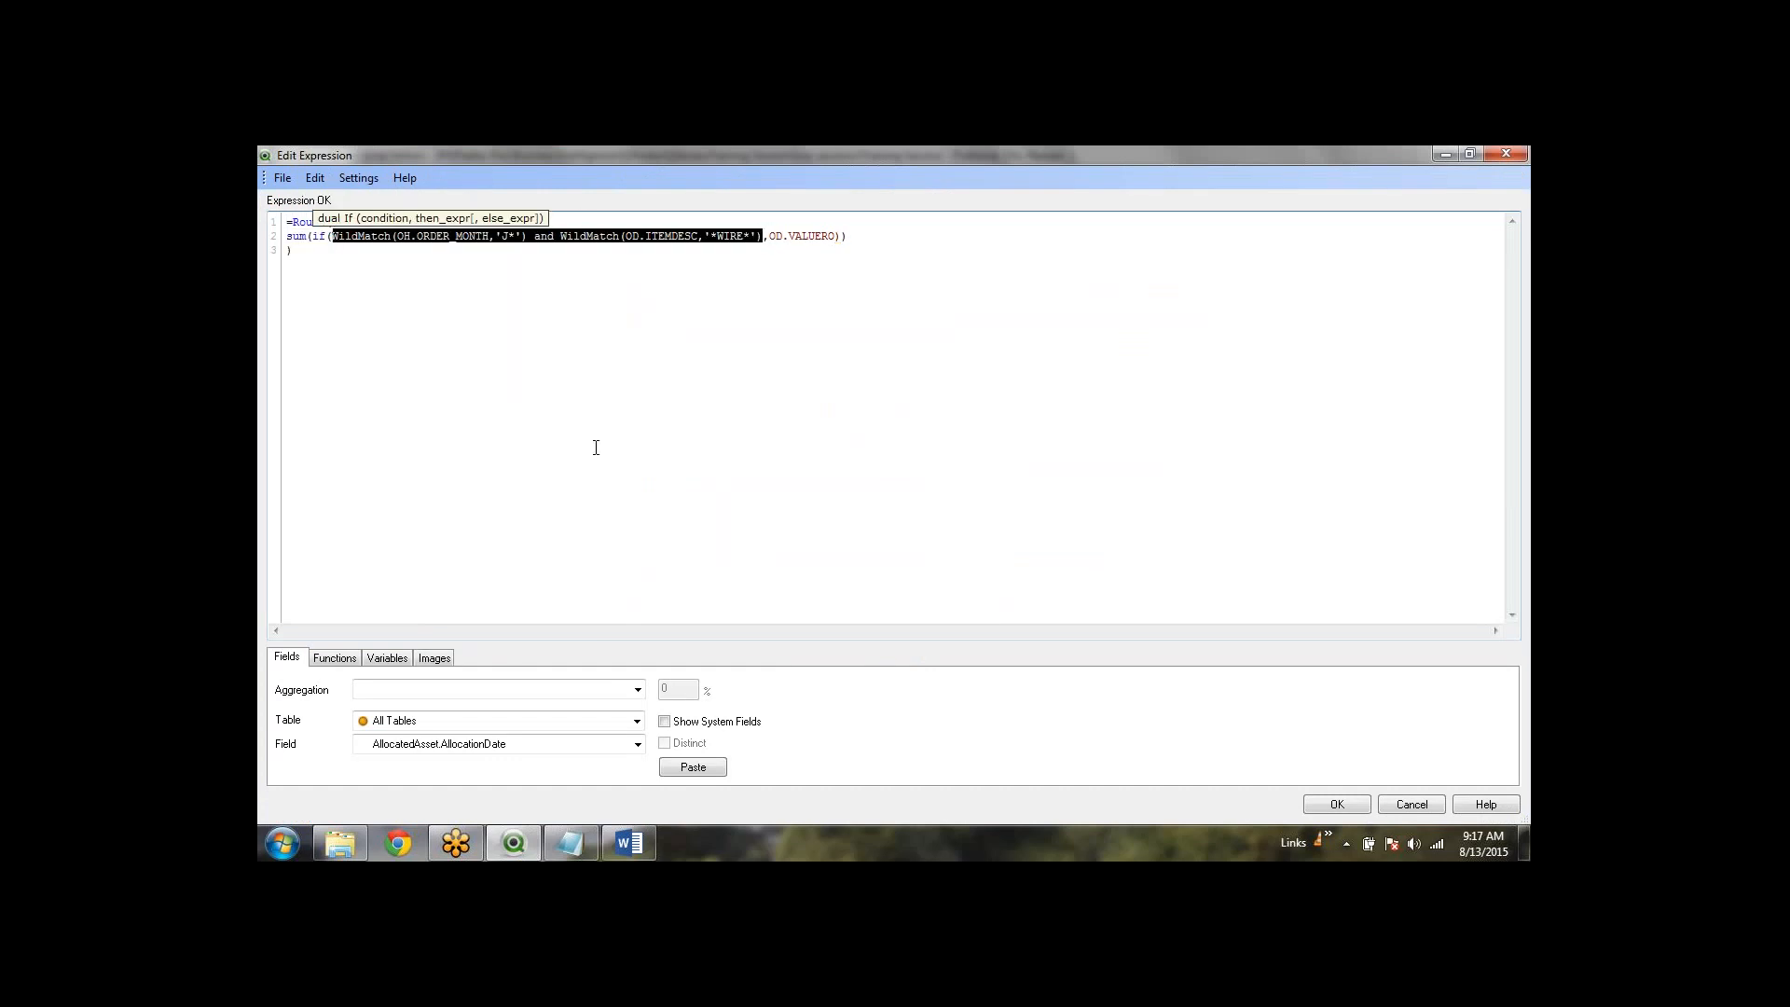
{"action": "key", "text": "Delete"}
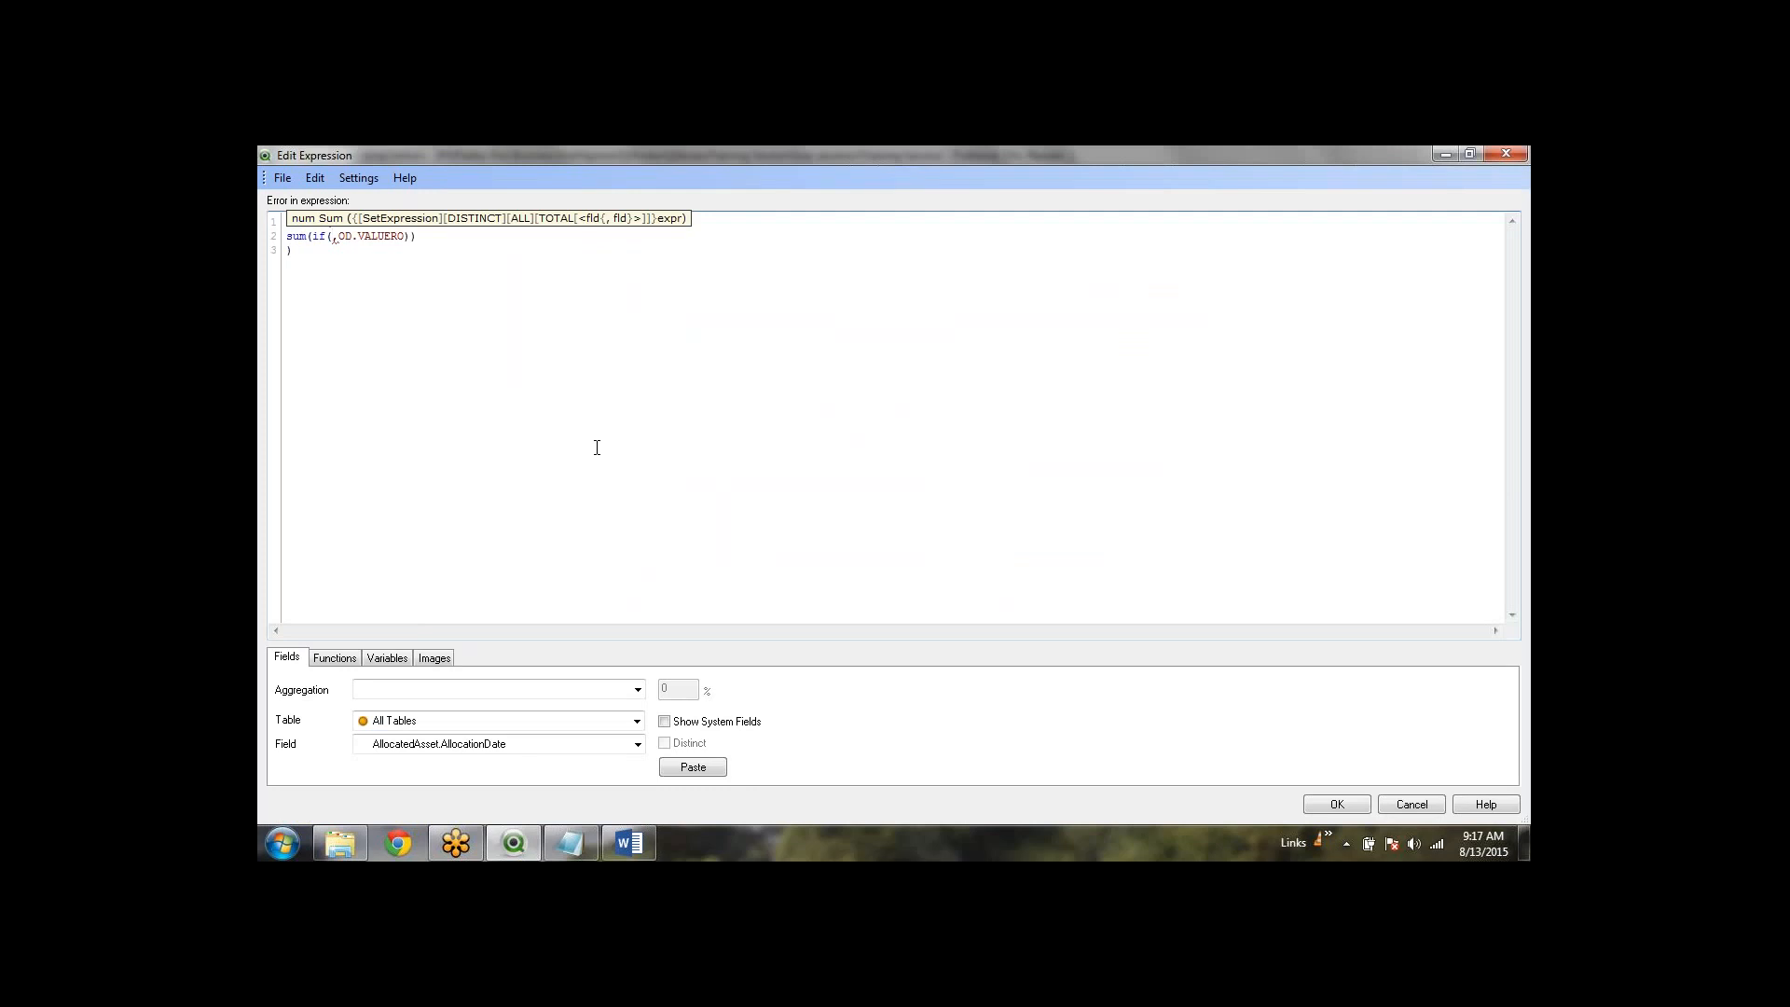
Step: Insert the OH.ORDER_QUATER field as the start of the if condition, before OD.VALUERO
{"action": "type", "text": "od."}
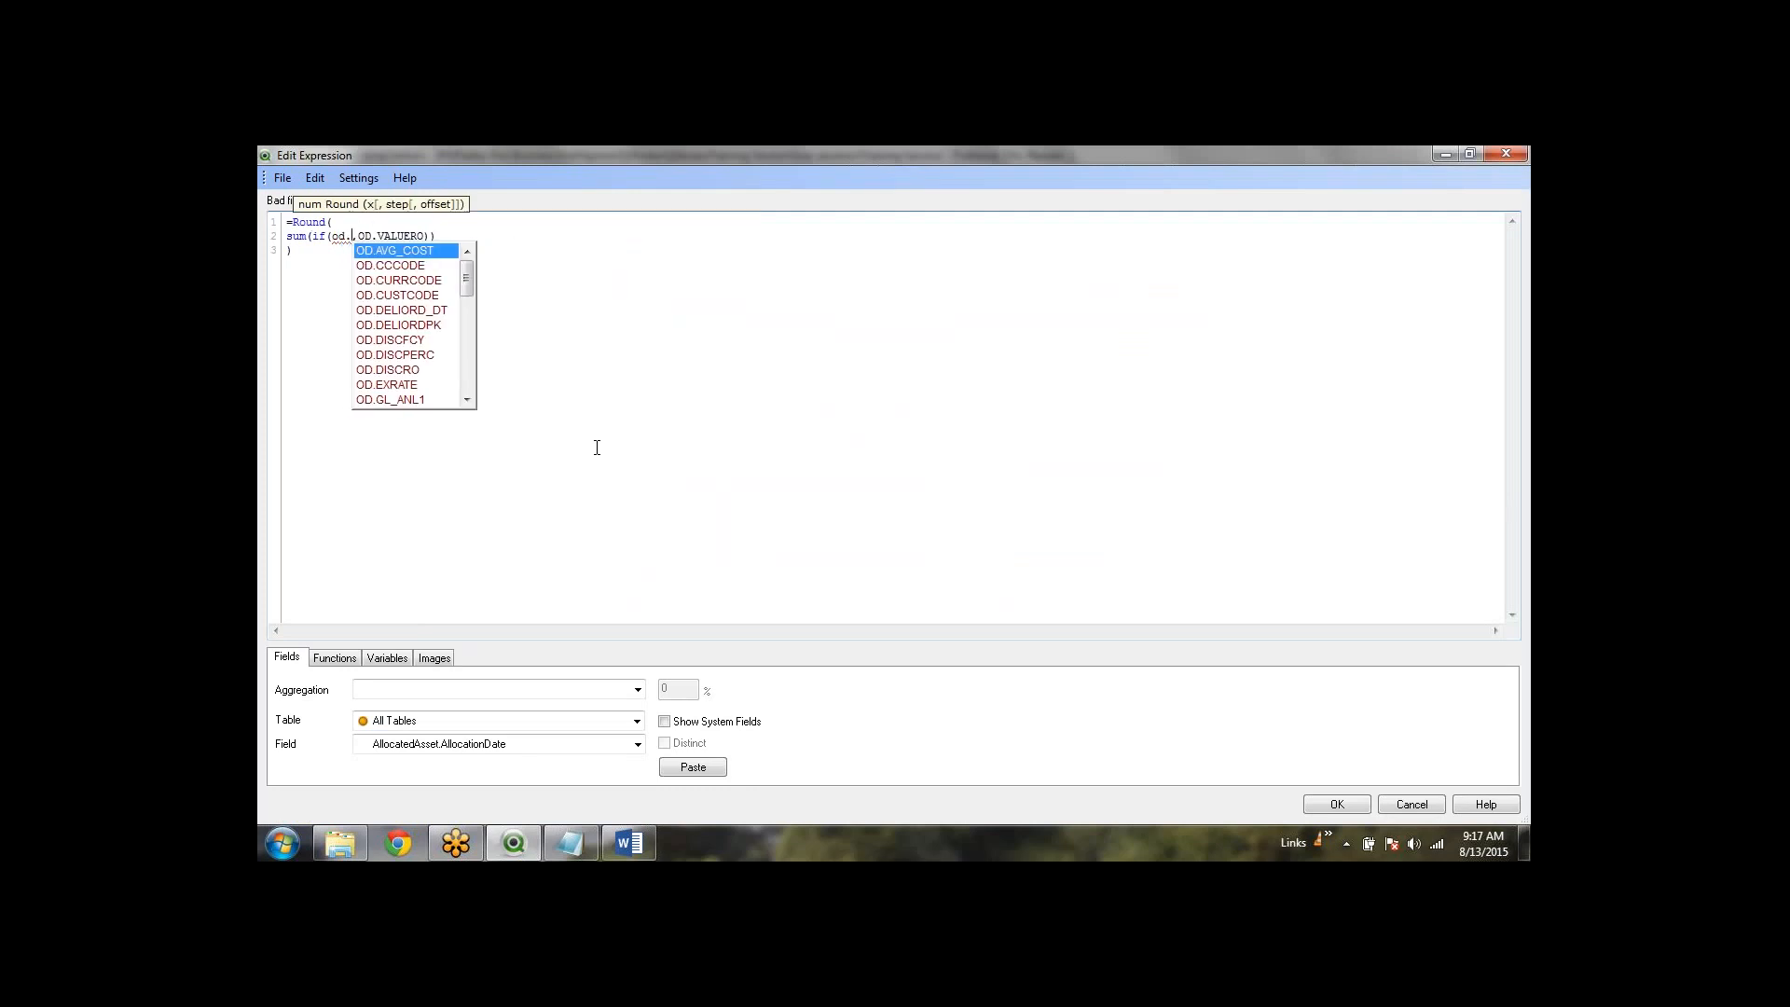
{"action": "type", "text": "q"}
{"action": "key", "text": "Down"}
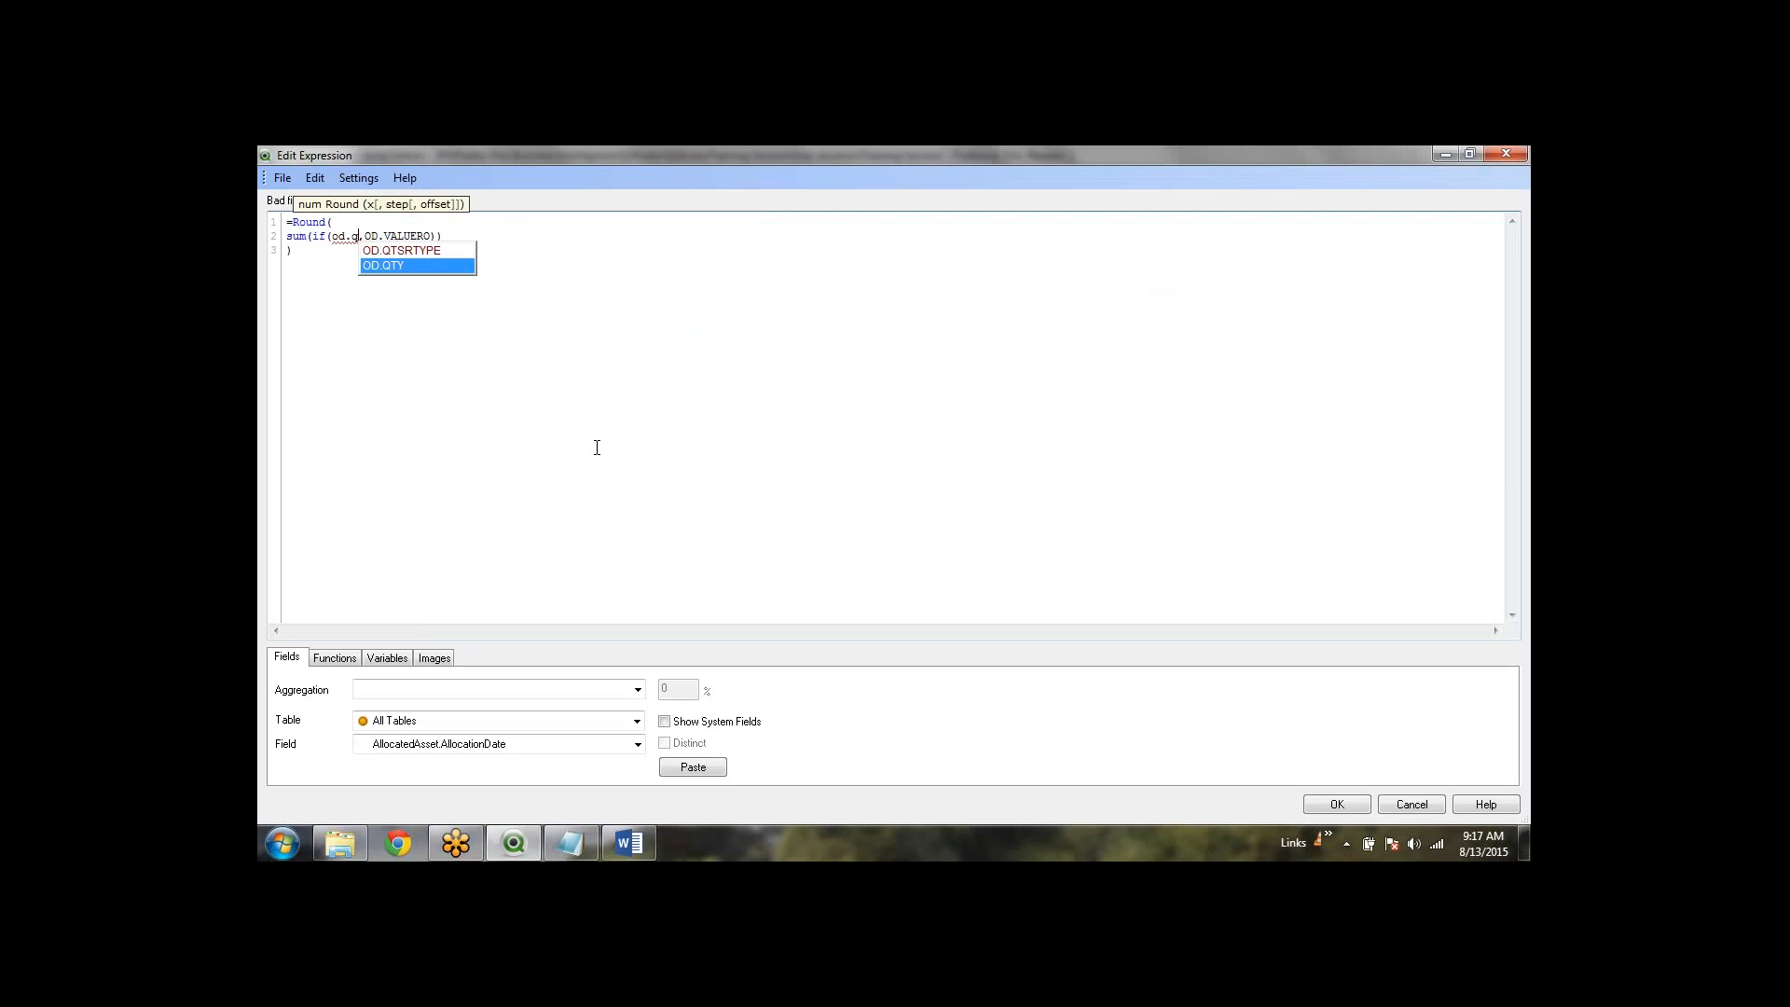
{"action": "key", "text": "BackSpace"}
{"action": "key", "text": "BackSpace"}
{"action": "key", "text": "BackSpace"}
{"action": "type", "text": "h."}
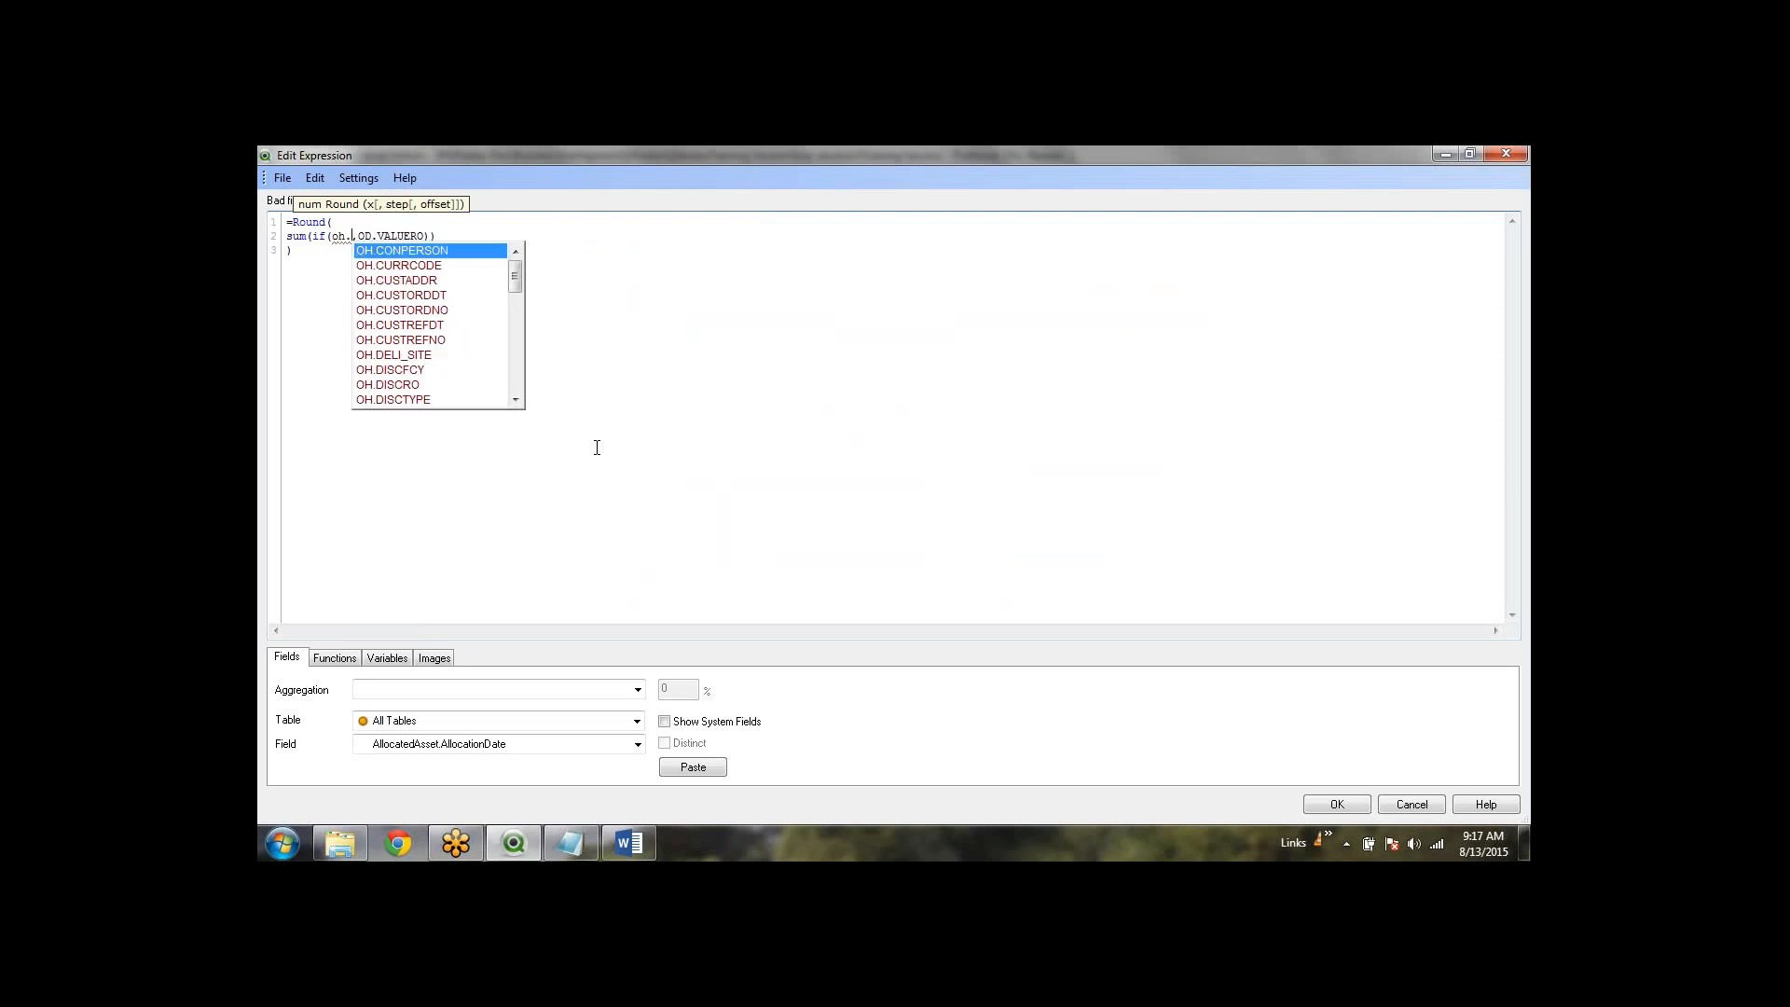
{"action": "type", "text": "q"}
{"action": "key", "text": "BackSpace"}
{"action": "type", "text": "or"}
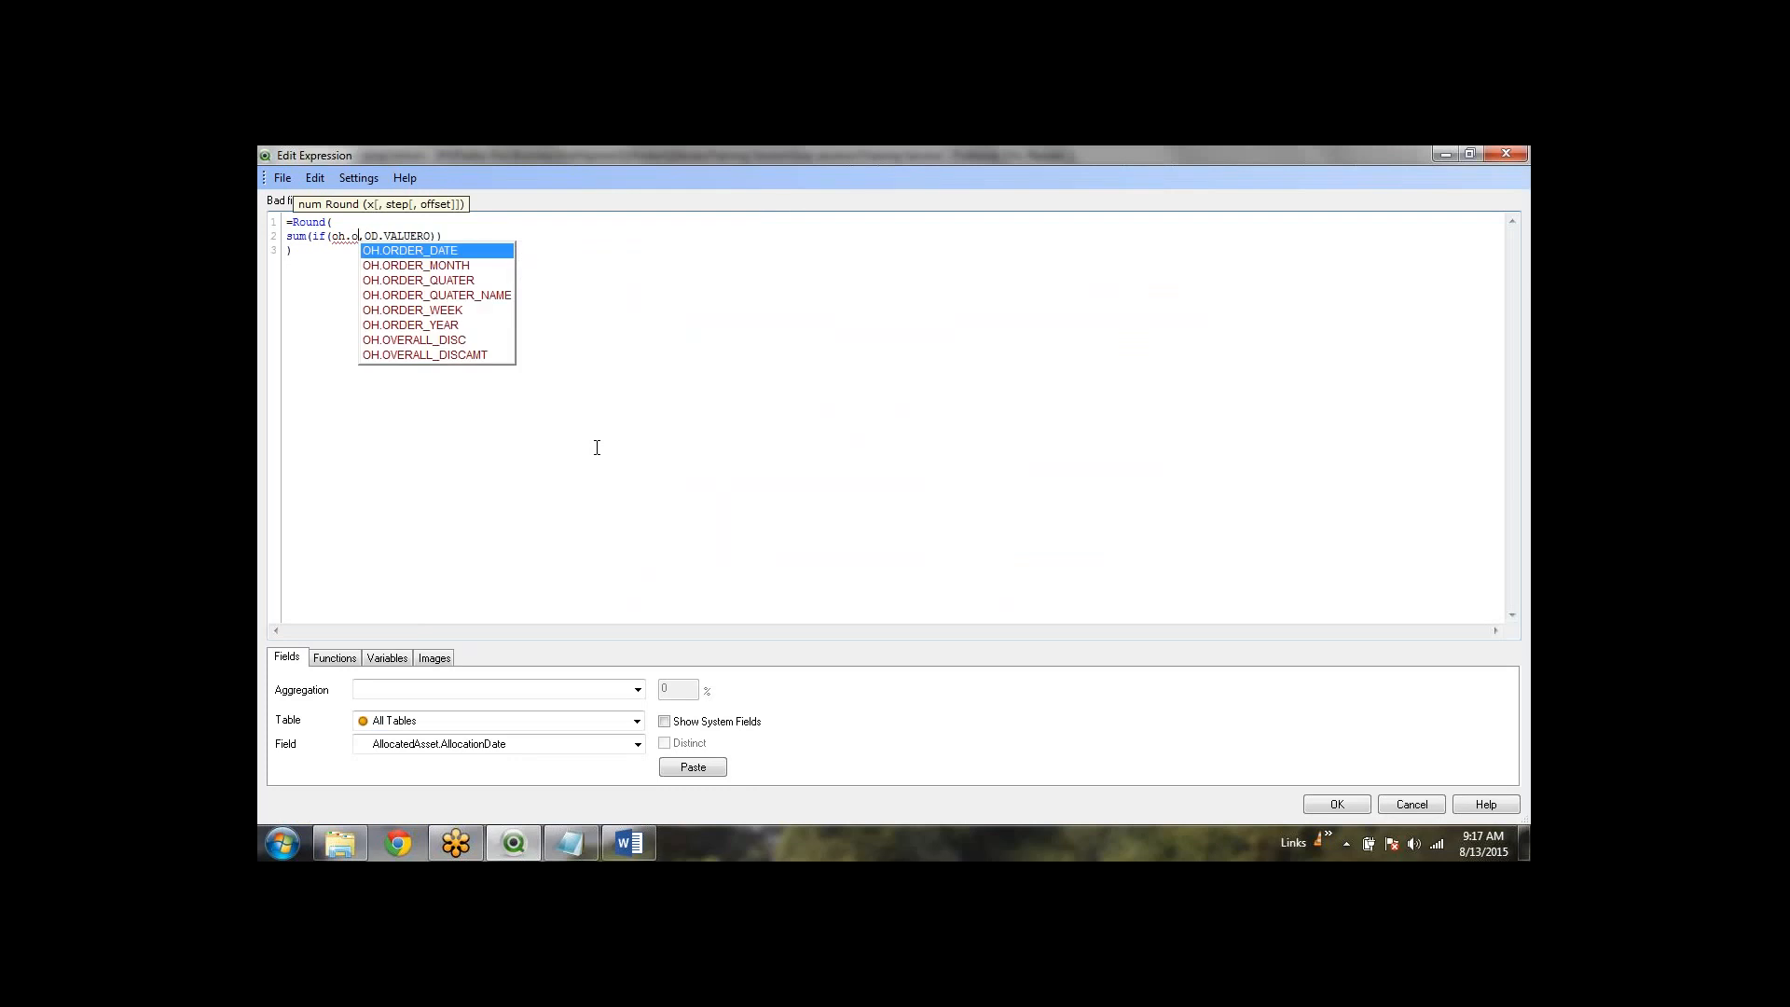
{"action": "key", "text": "Down"}
{"action": "key", "text": "Down"}
{"action": "key", "text": "Return"}
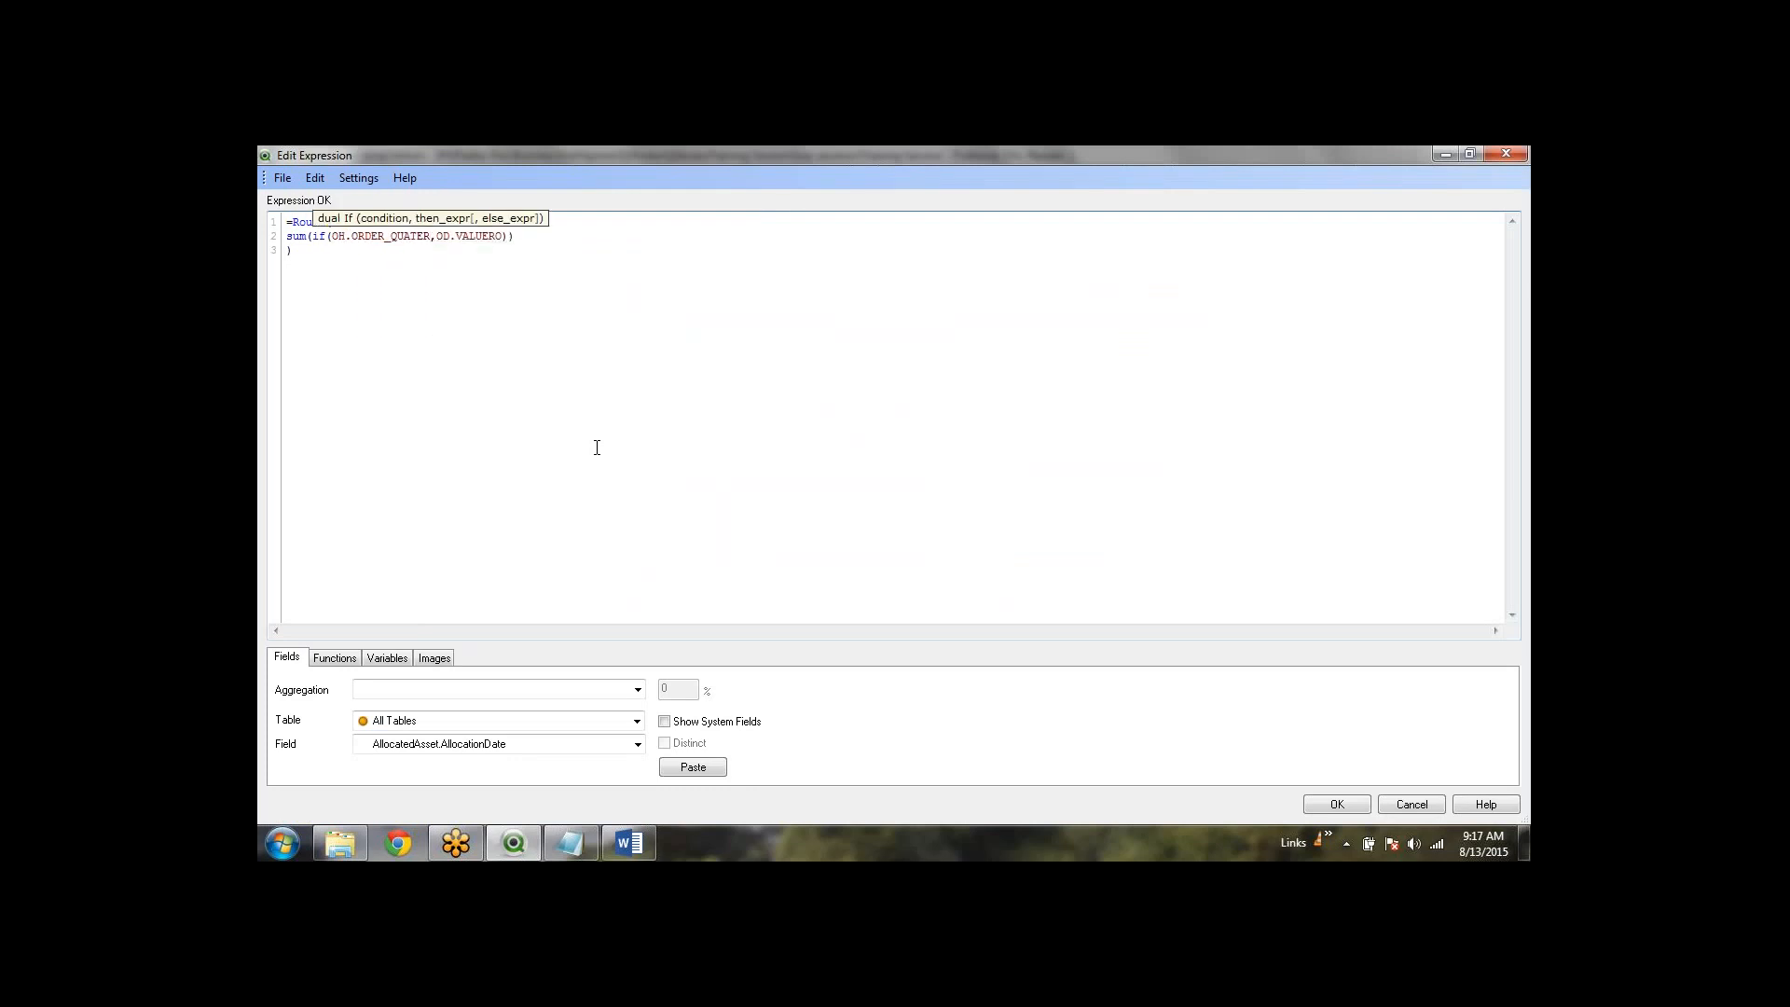
Step: Complete the quarter condition by comparing the field with 'Q2', and accept the edited expression
{"action": "type", "text": "=Q"}
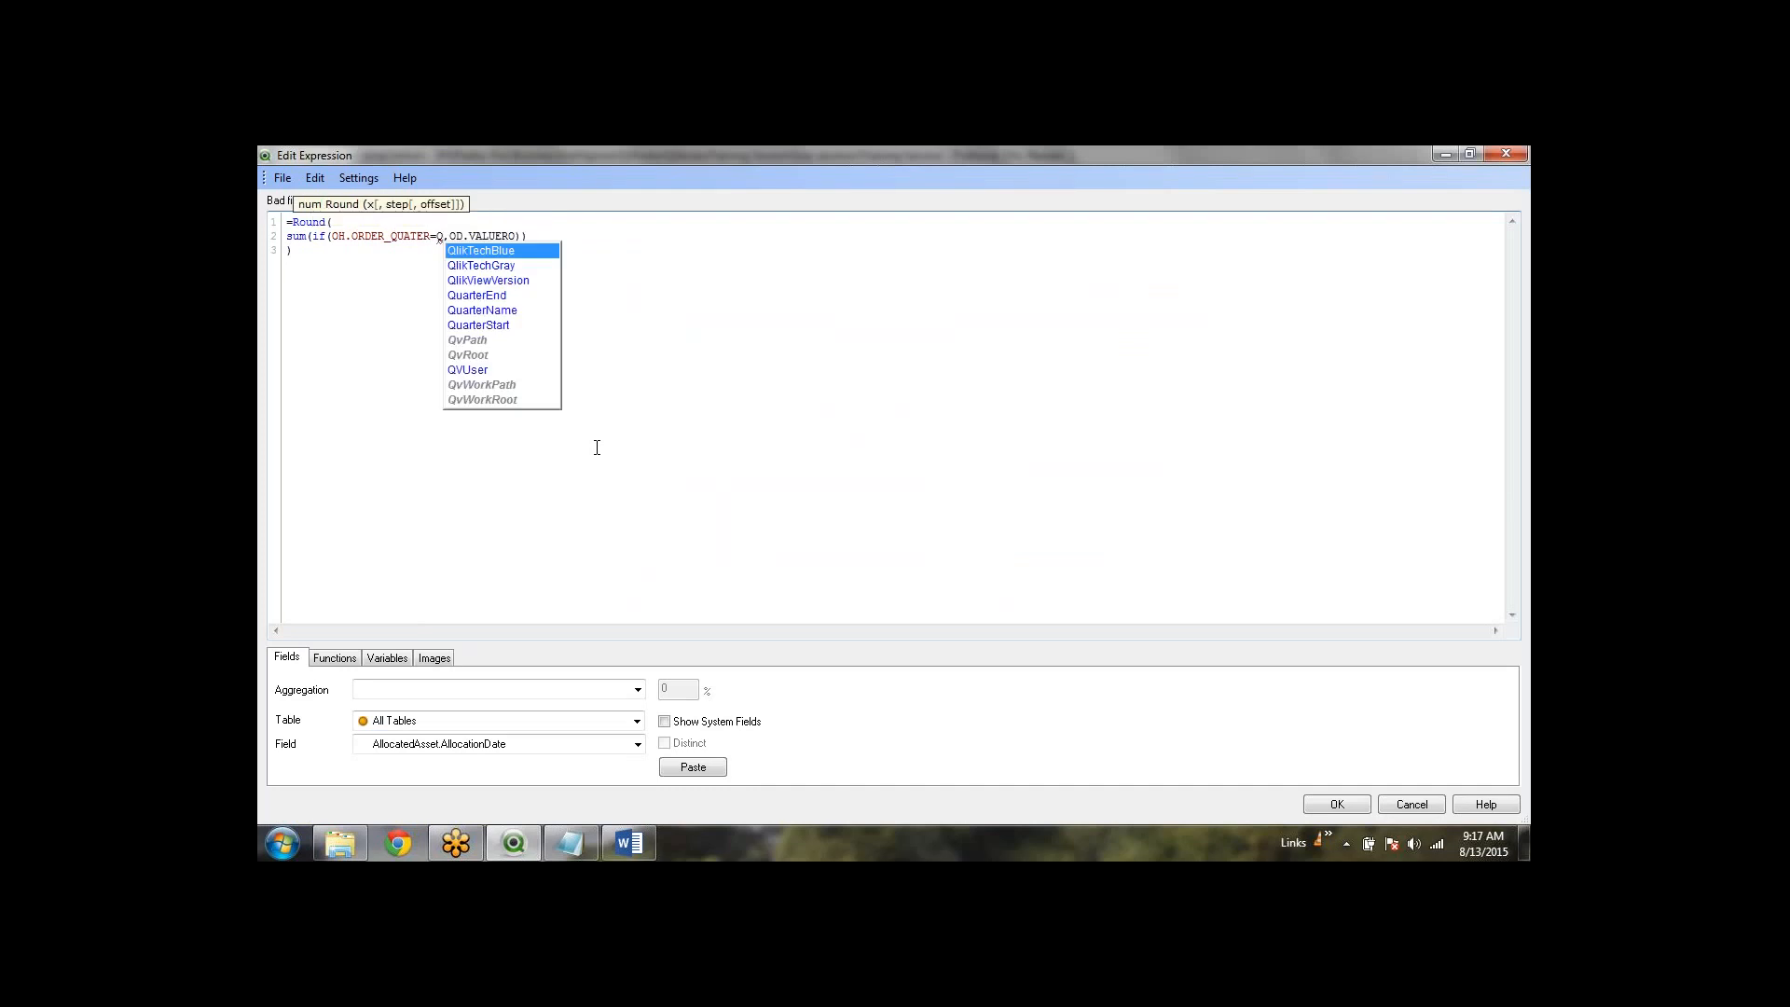
{"action": "key", "text": "BackSpace"}
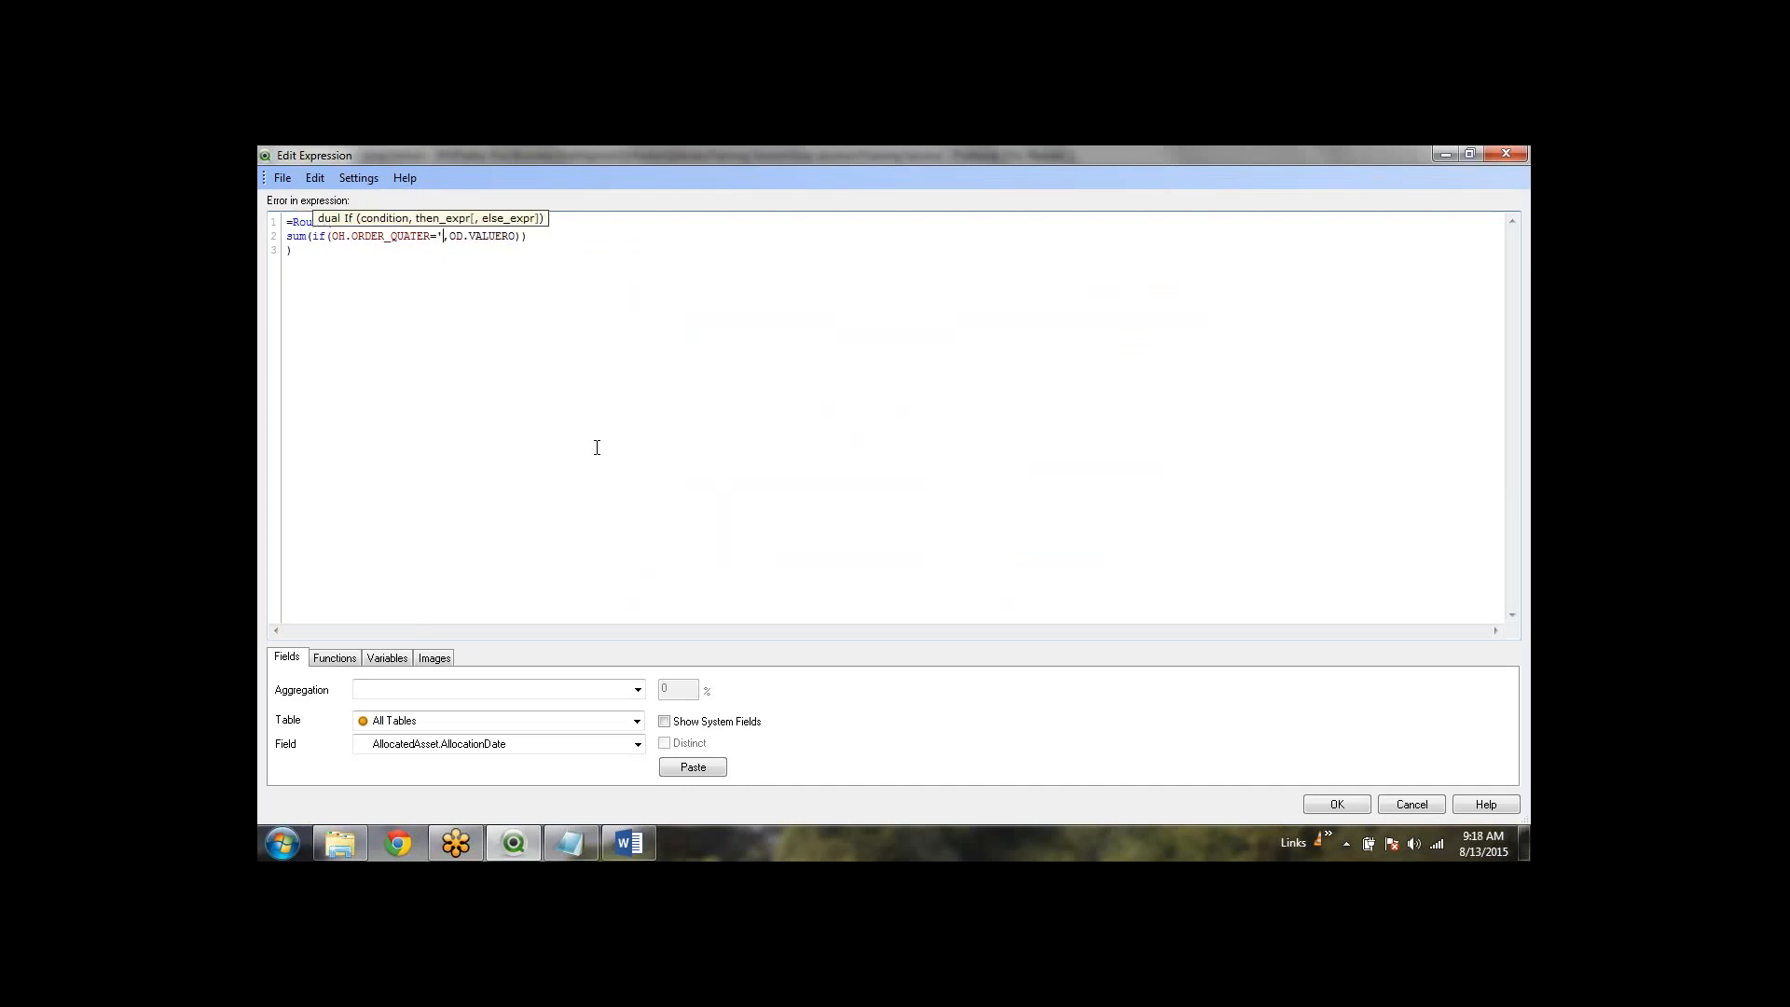
{"action": "type", "text": "''"}
{"action": "type", "text": "Q2"}
{"action": "left_click", "coordinate": [1337, 803]}
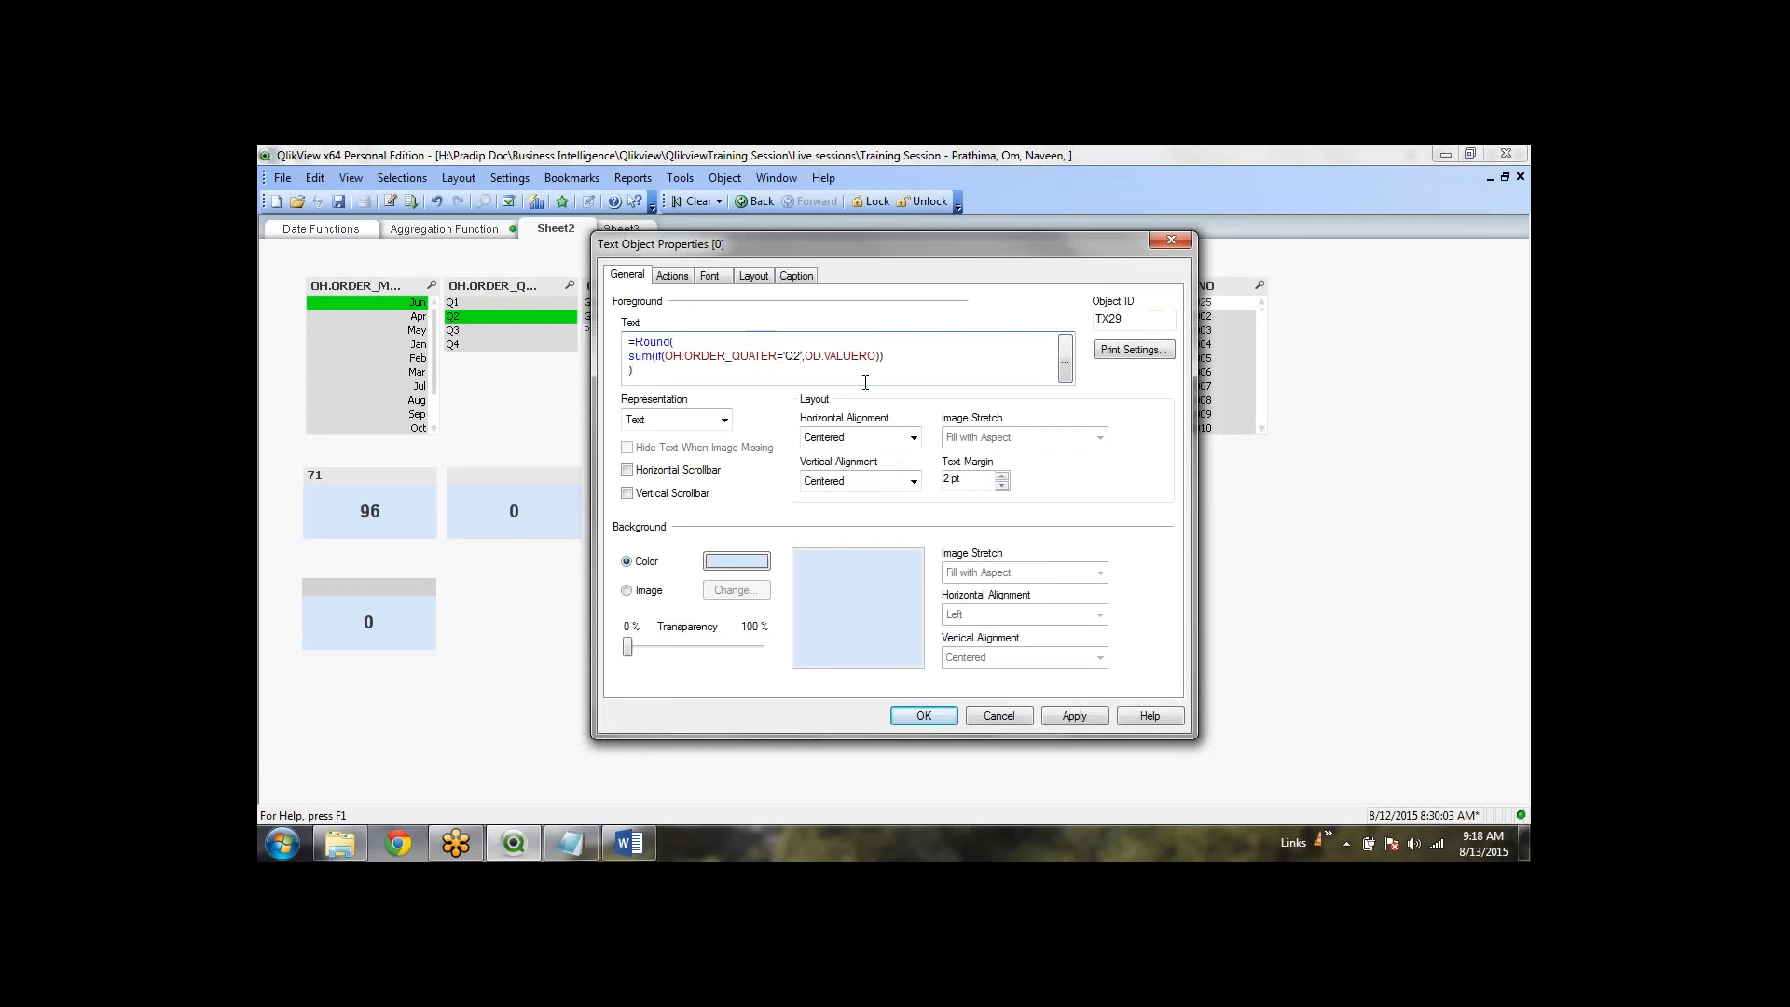
Step: Extend the if condition in the text object's properties with and OH.ORDER_MONTH='Jun'
{"action": "key", "text": "BackSpace"}
{"action": "type", "text": "ans"}
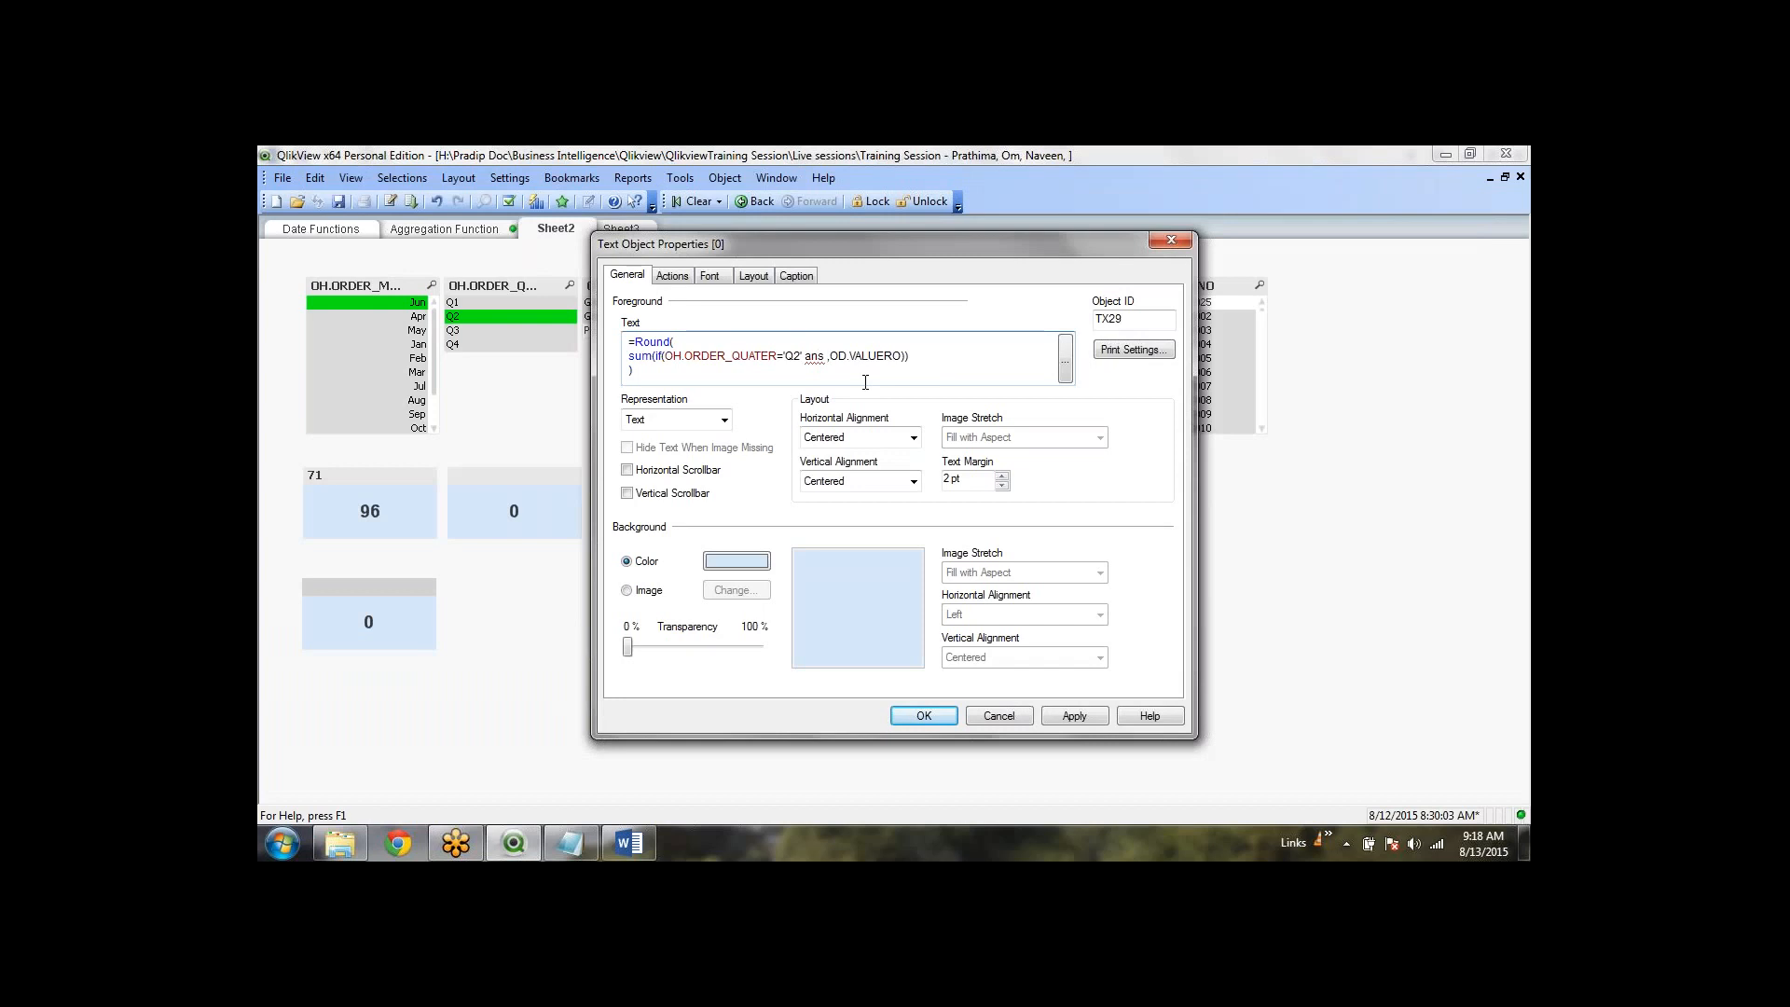
{"action": "key", "text": "BackSpace"}
{"action": "key", "text": "BackSpace"}
{"action": "type", "text": "d od.o"}
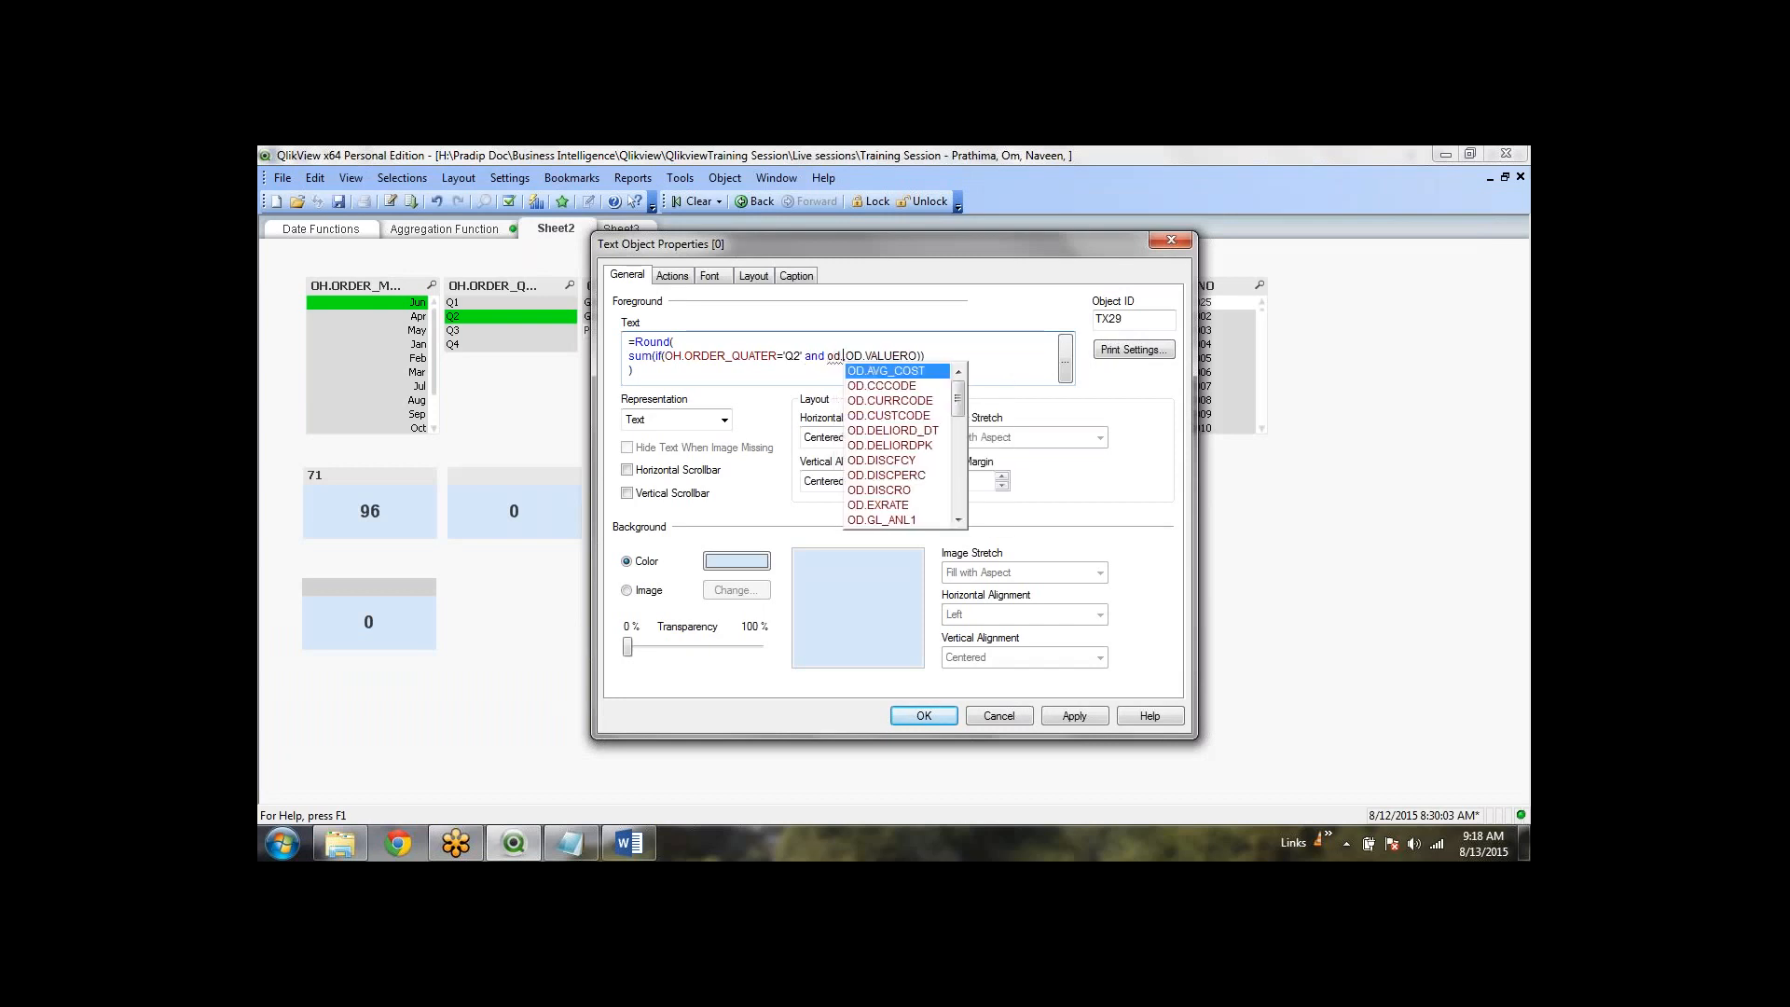
{"action": "key", "text": "BackSpace"}
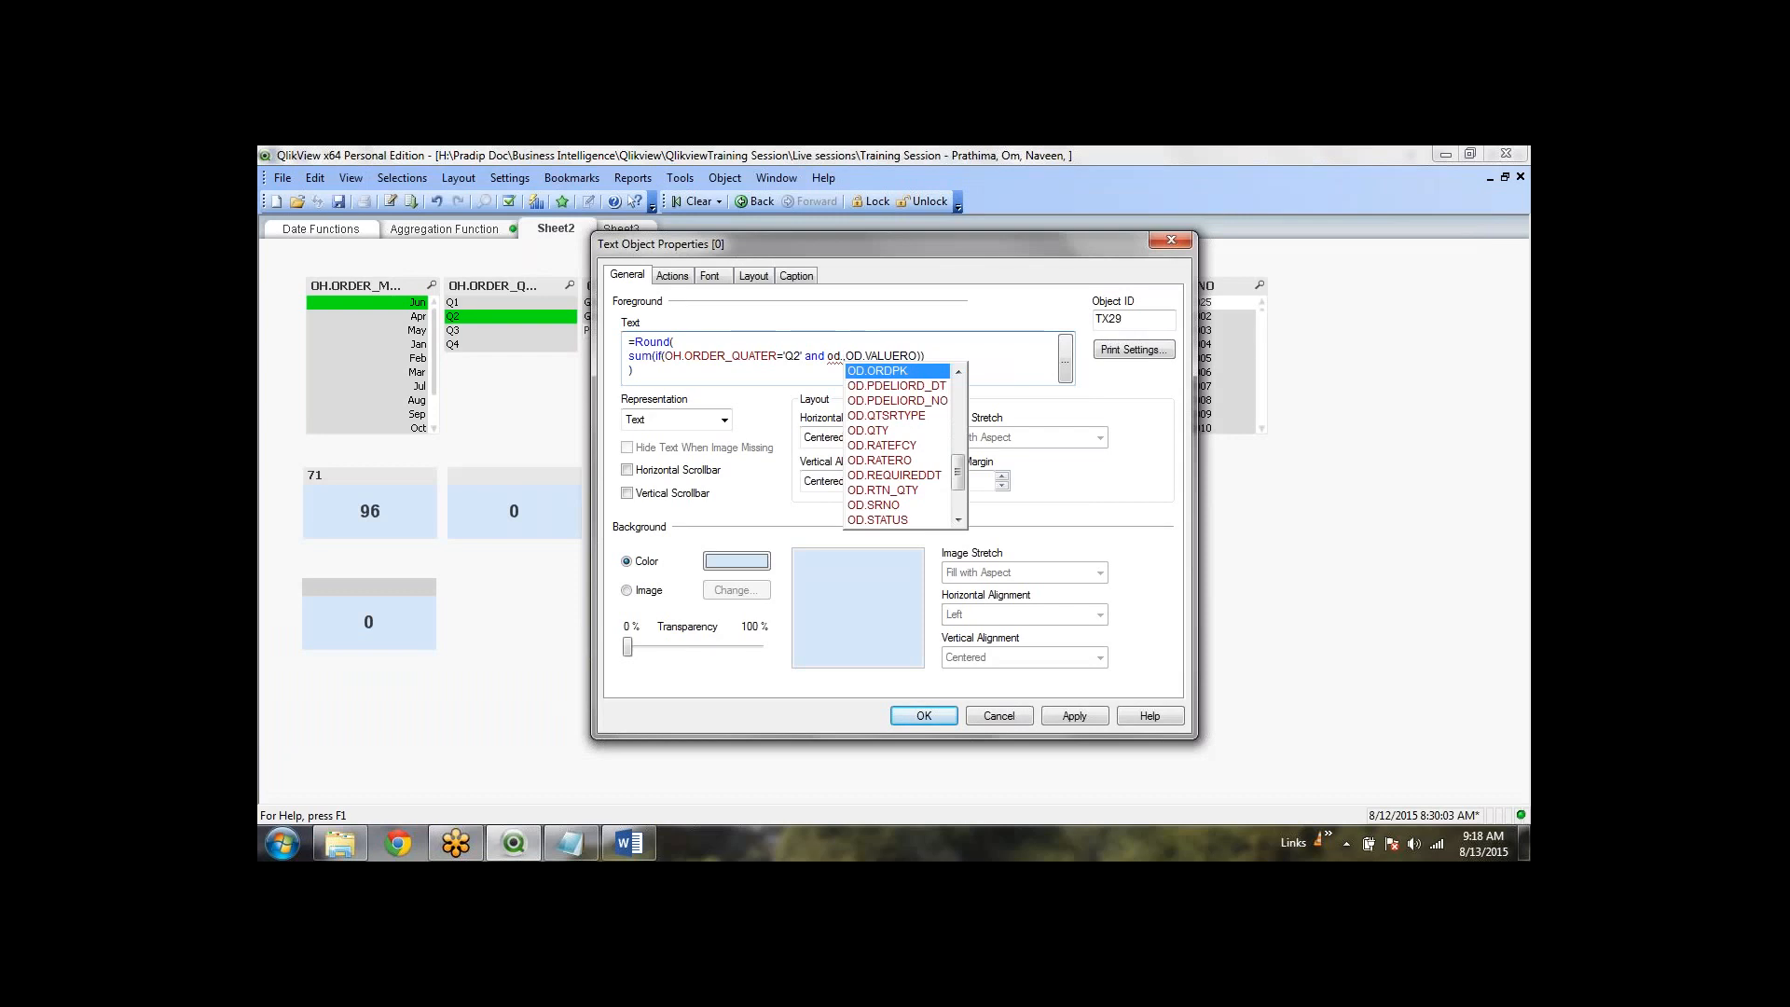
{"action": "key", "text": "BackSpace"}
{"action": "key", "text": "BackSpace"}
{"action": "type", "text": "h.o"}
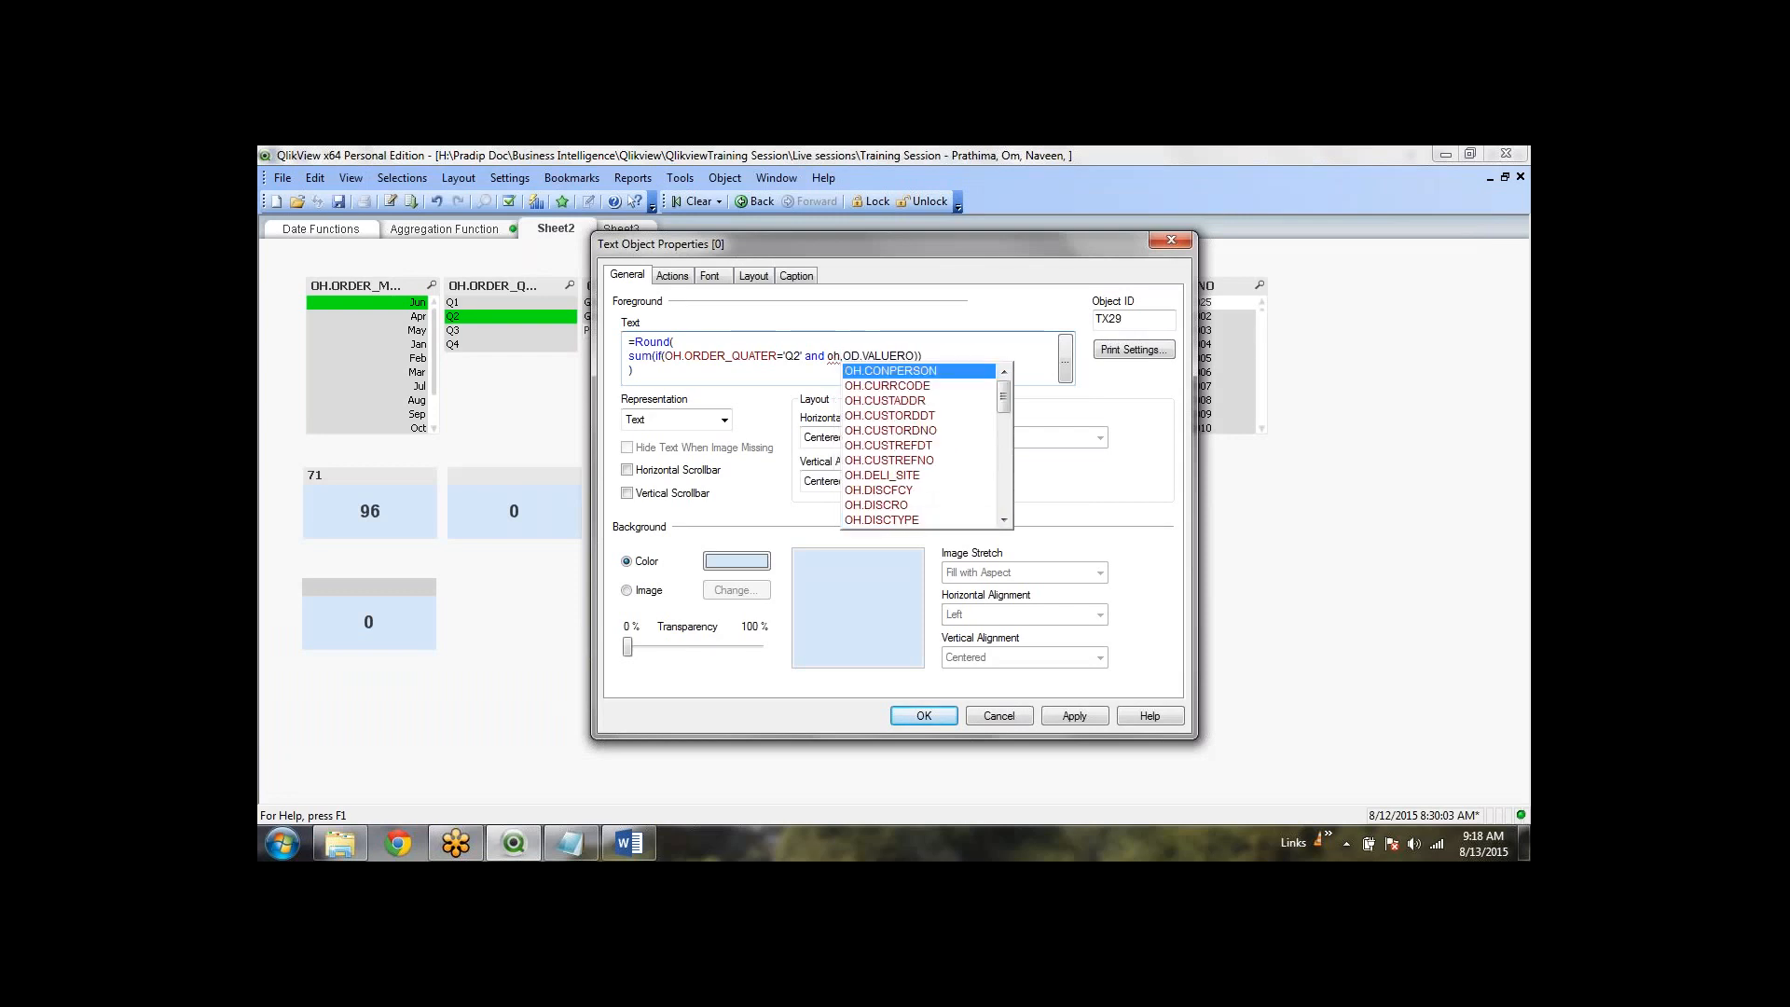
{"action": "key", "text": "Down"}
{"action": "key", "text": "Return"}
{"action": "type", "text": ","}
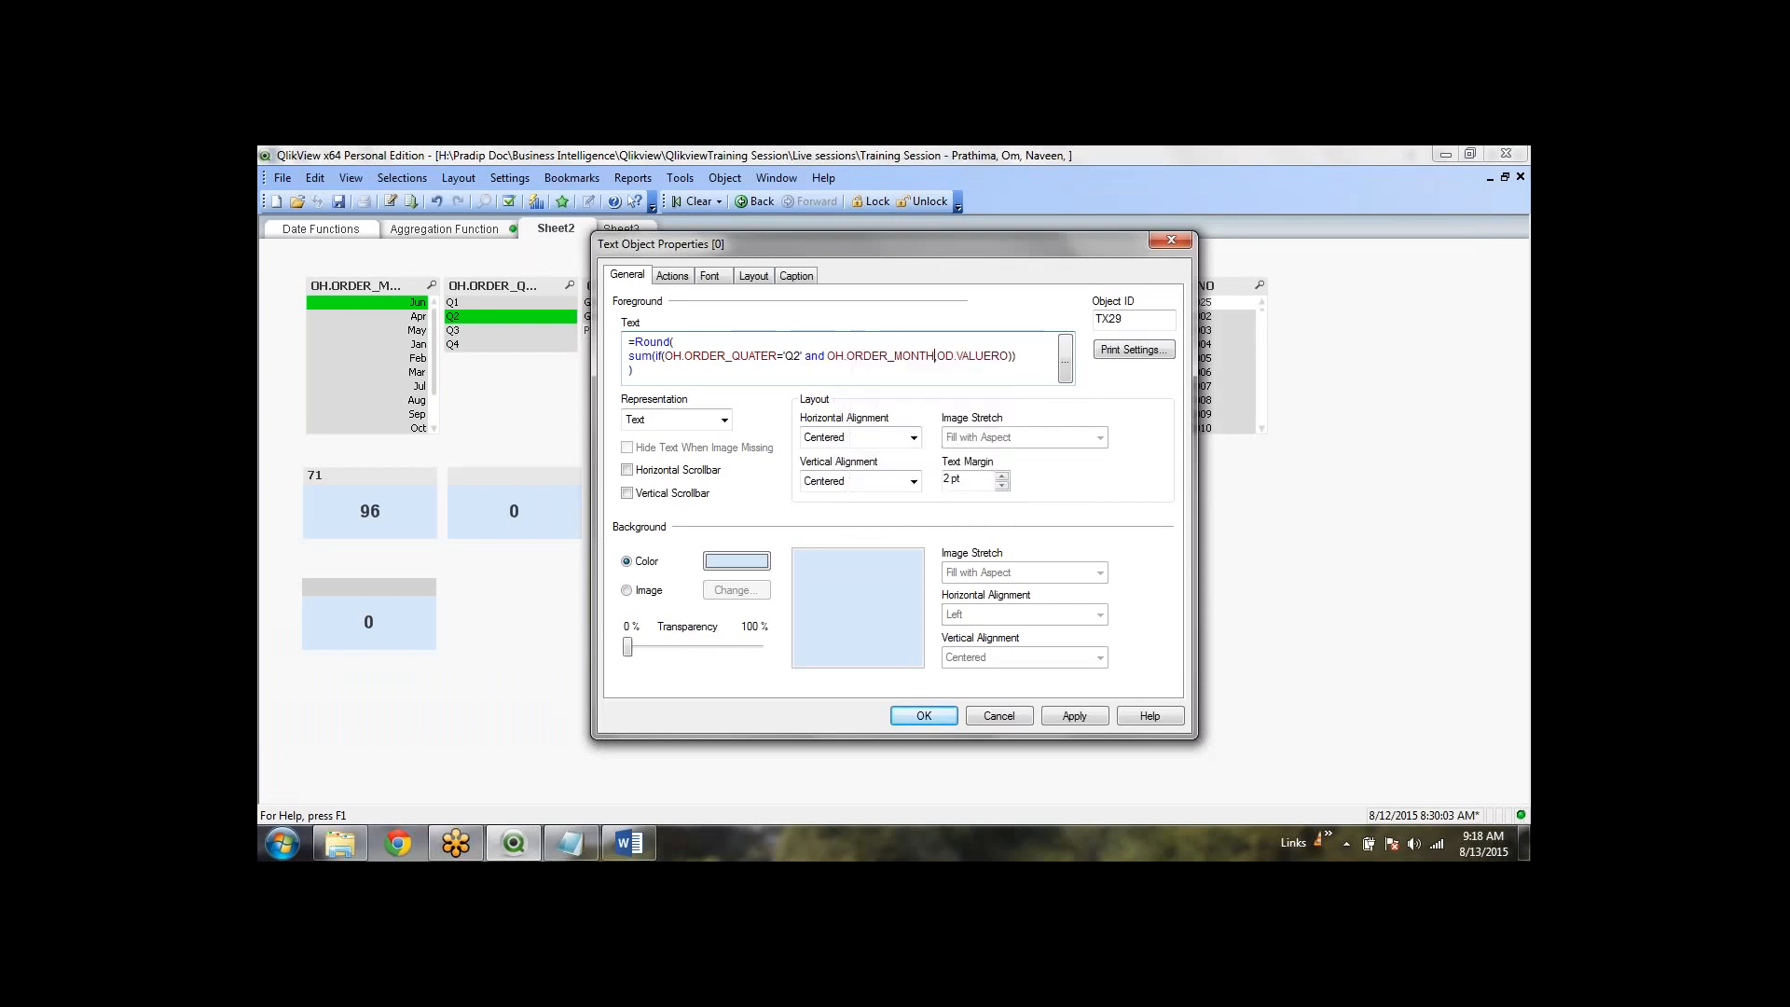
{"action": "type", "text": "=''Jun"}
{"action": "key", "text": "Right"}
Step: Extend the text object's if condition with and OD.UOM='NOS', and move the properties dialog clear of the item description list
{"action": "type", "text": "and "}
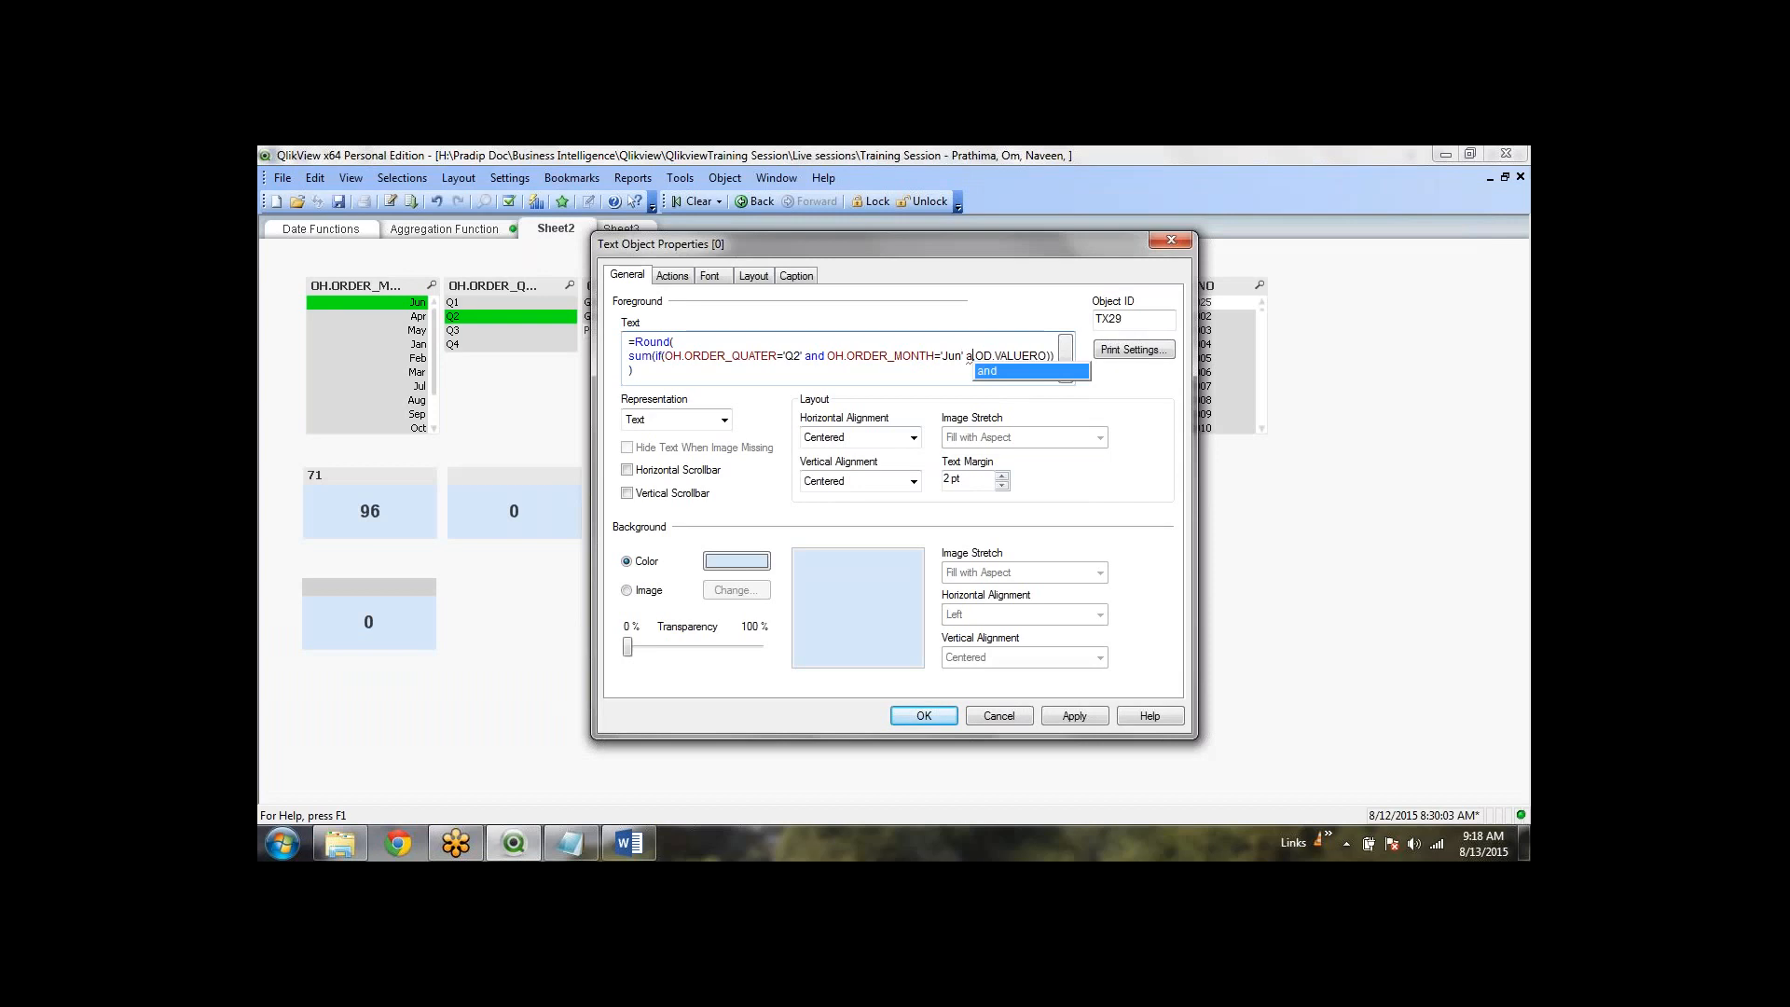
{"action": "type", "text": "od.uo"}
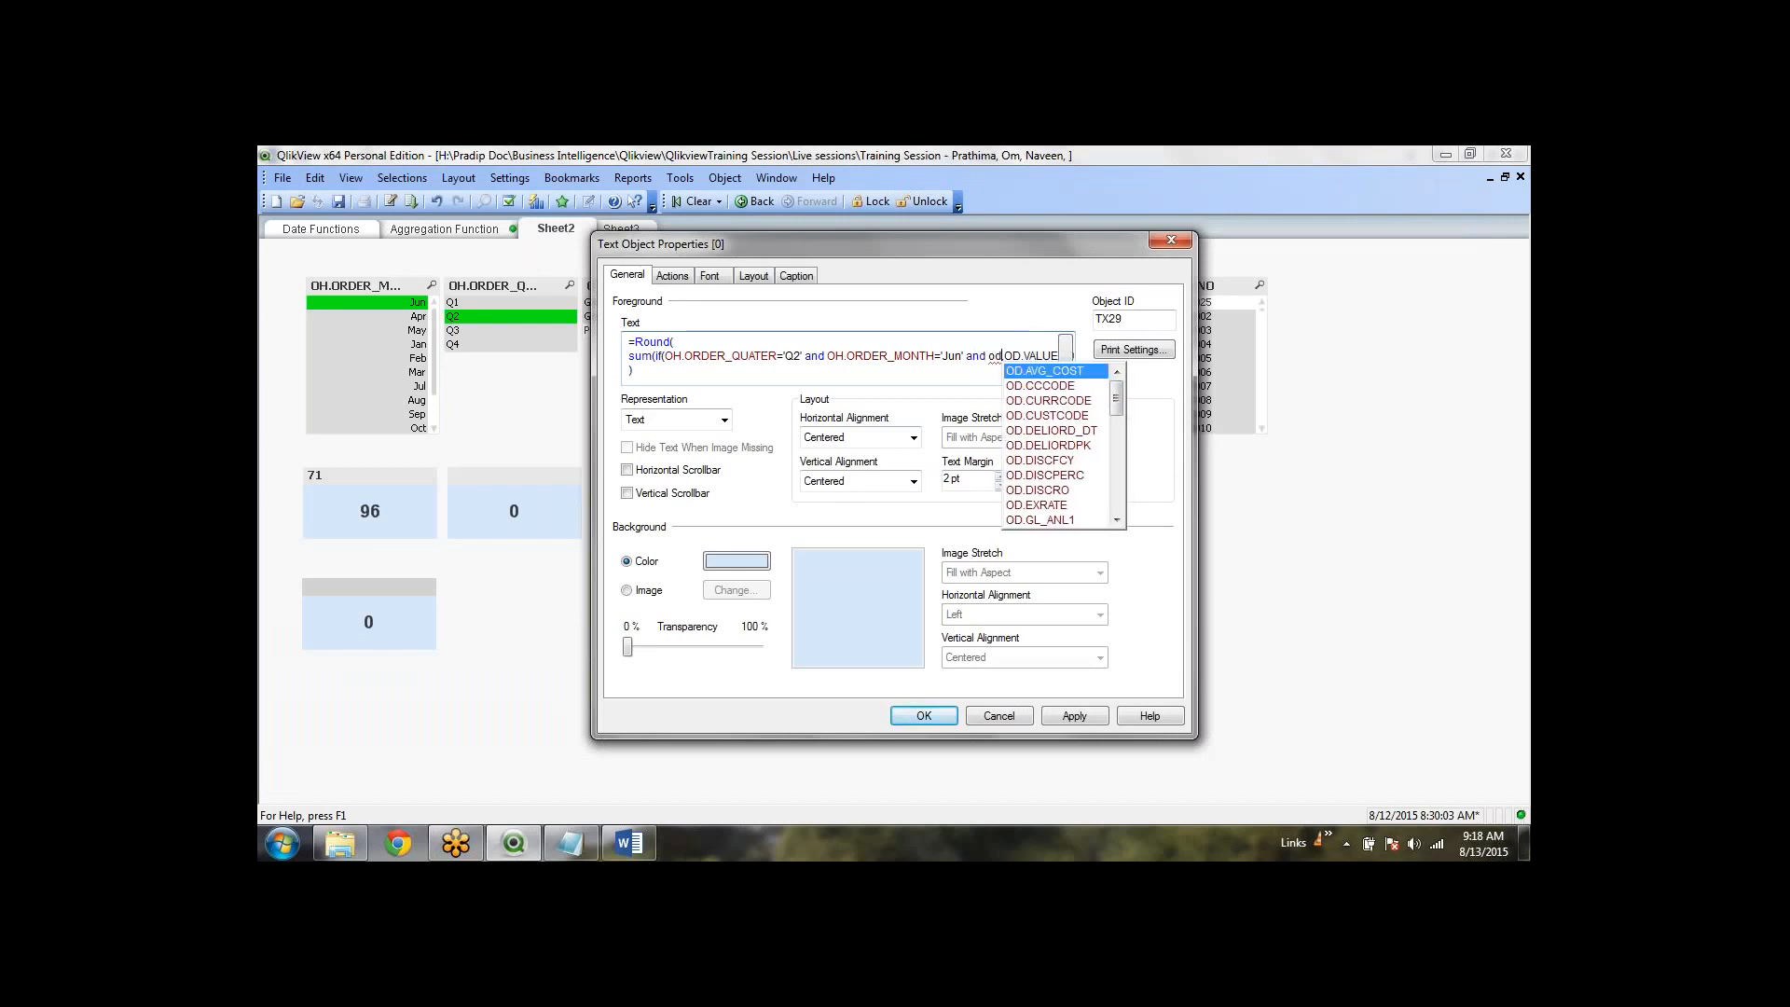
{"action": "key", "text": "Return"}
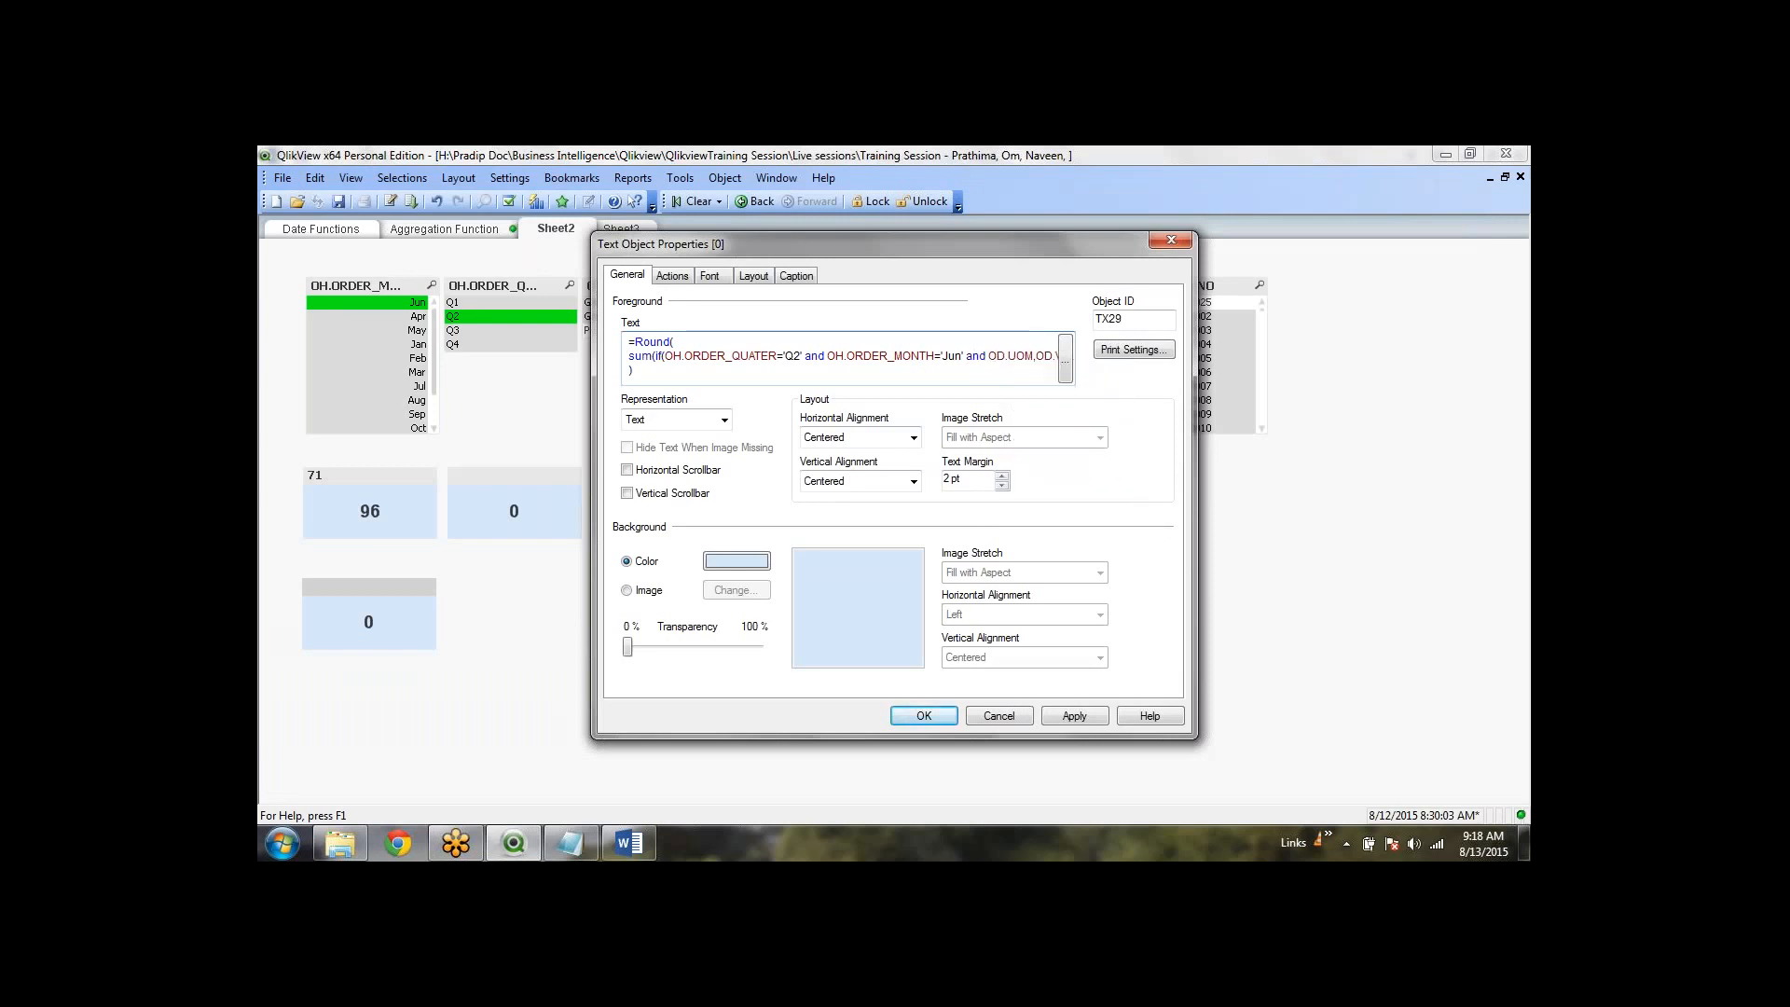
{"action": "type", "text": "='NOS"}
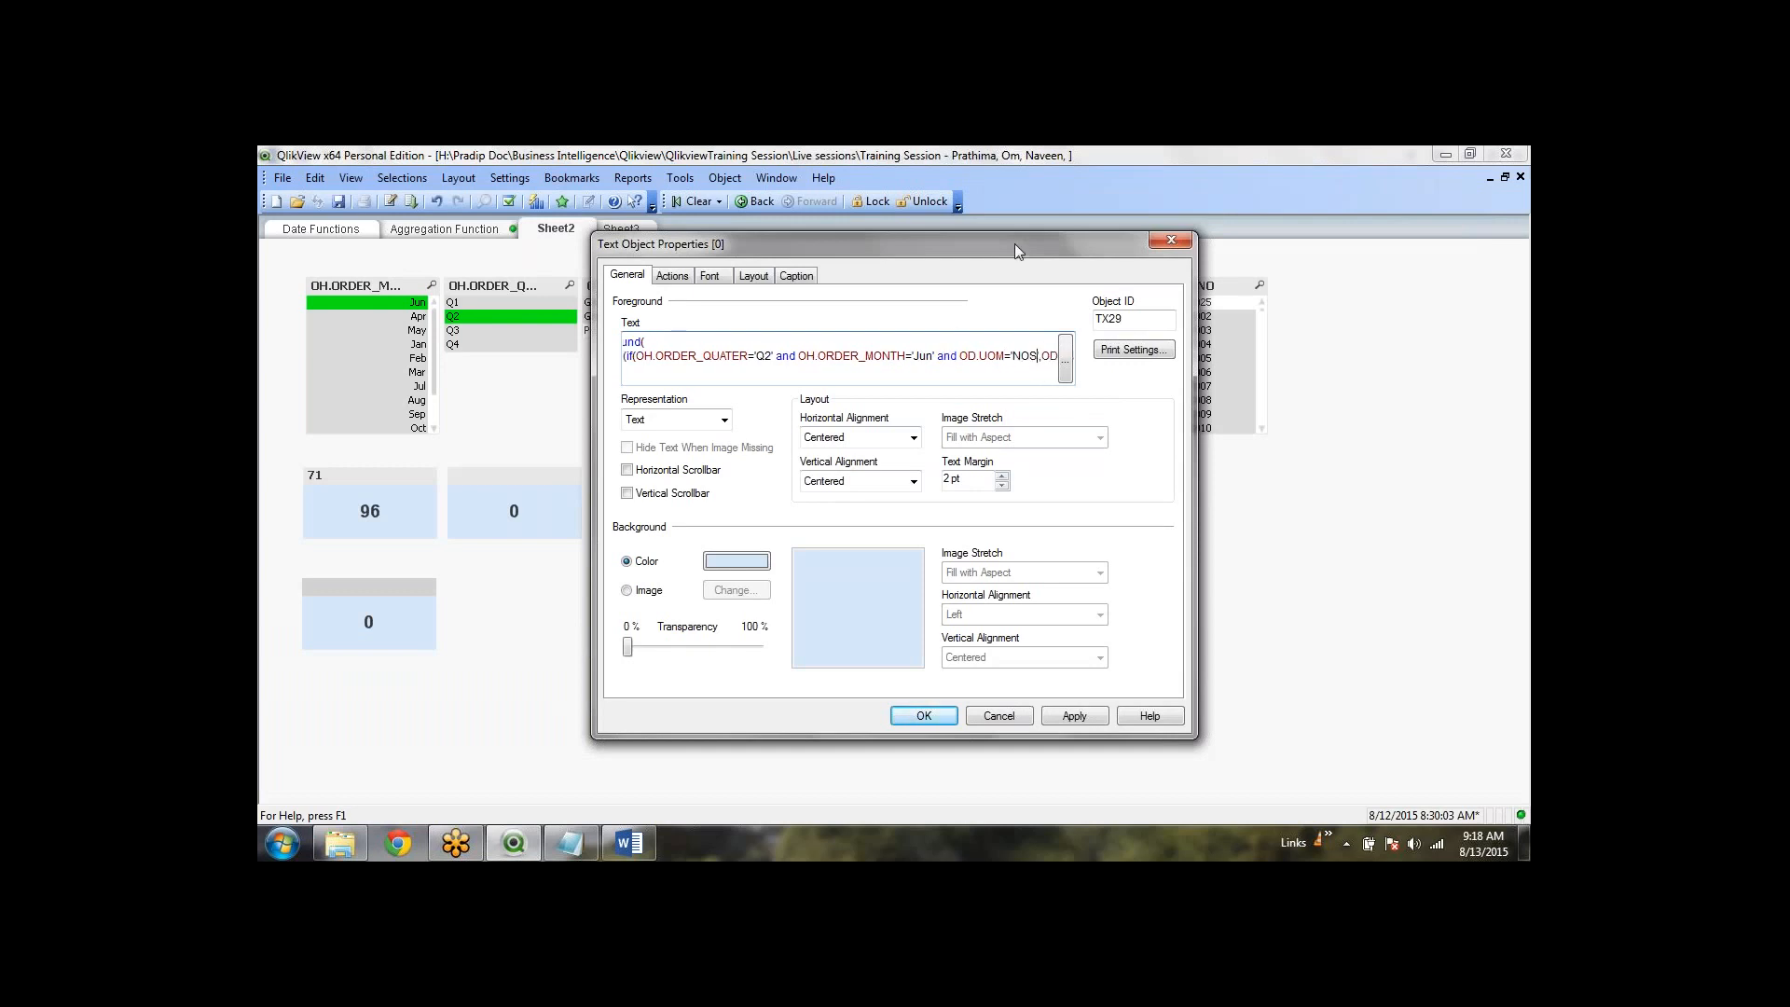
{"action": "left_click_drag", "start_coordinate": [803, 336], "coordinate": [819, 259]}
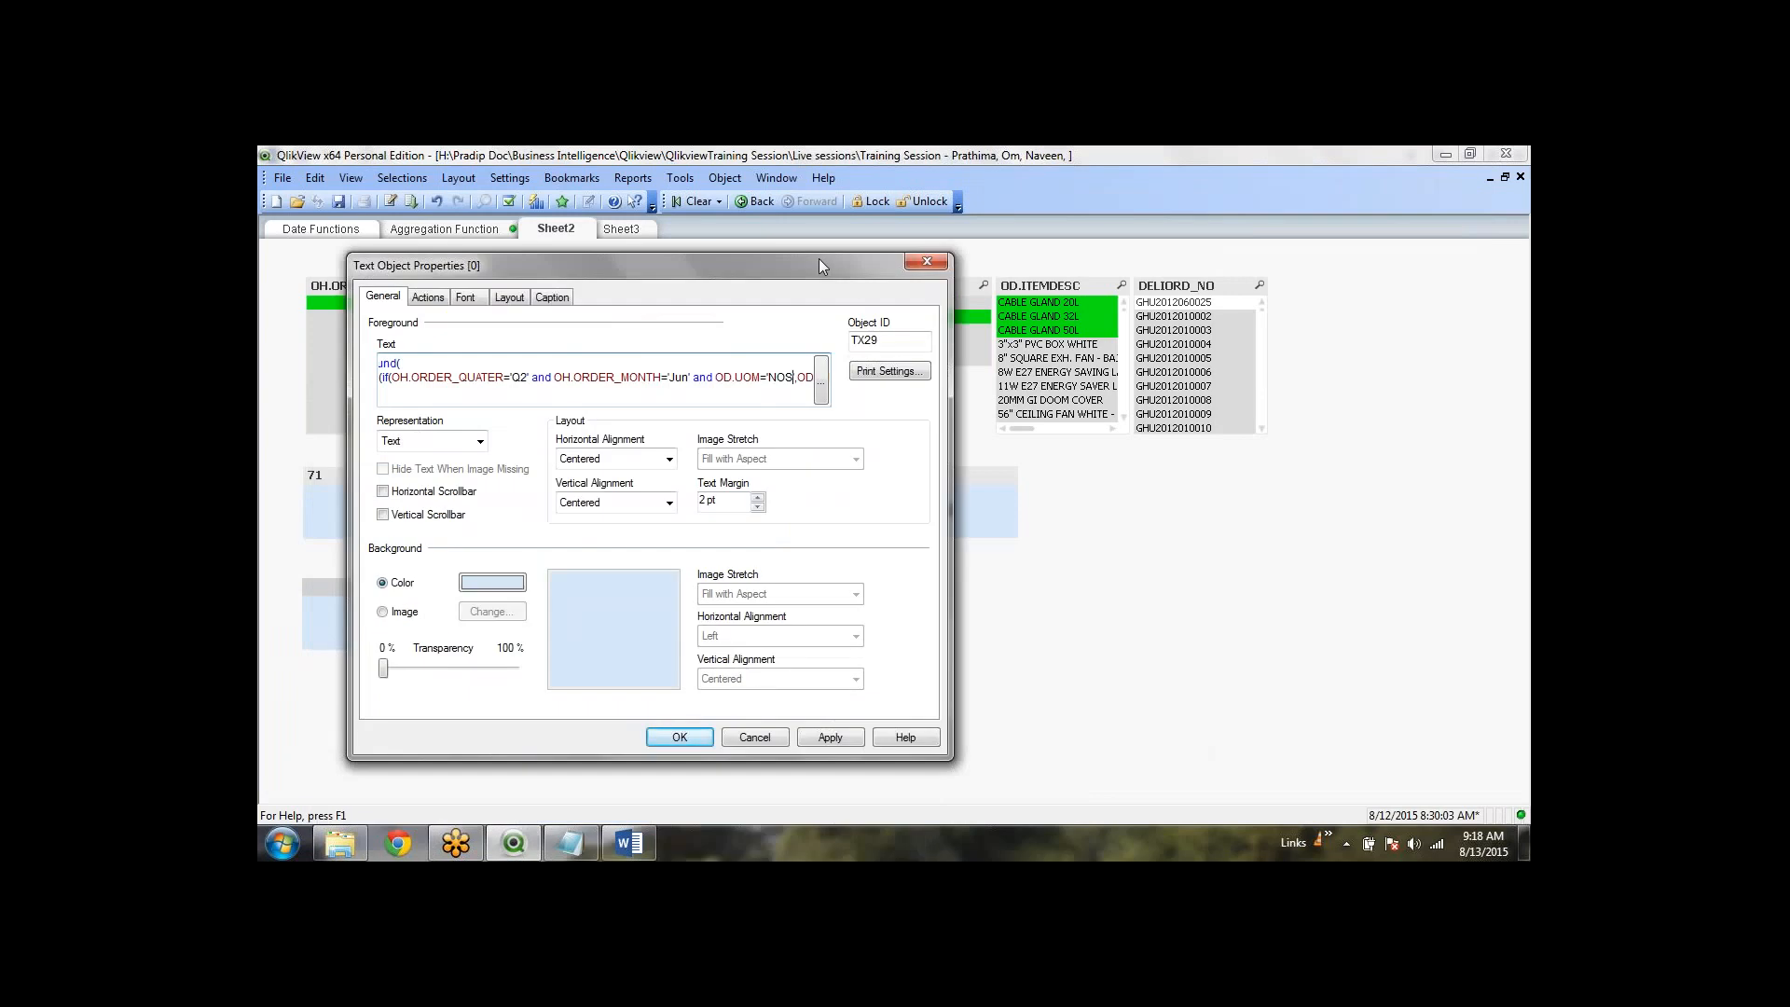
{"action": "type", "text": "' and "}
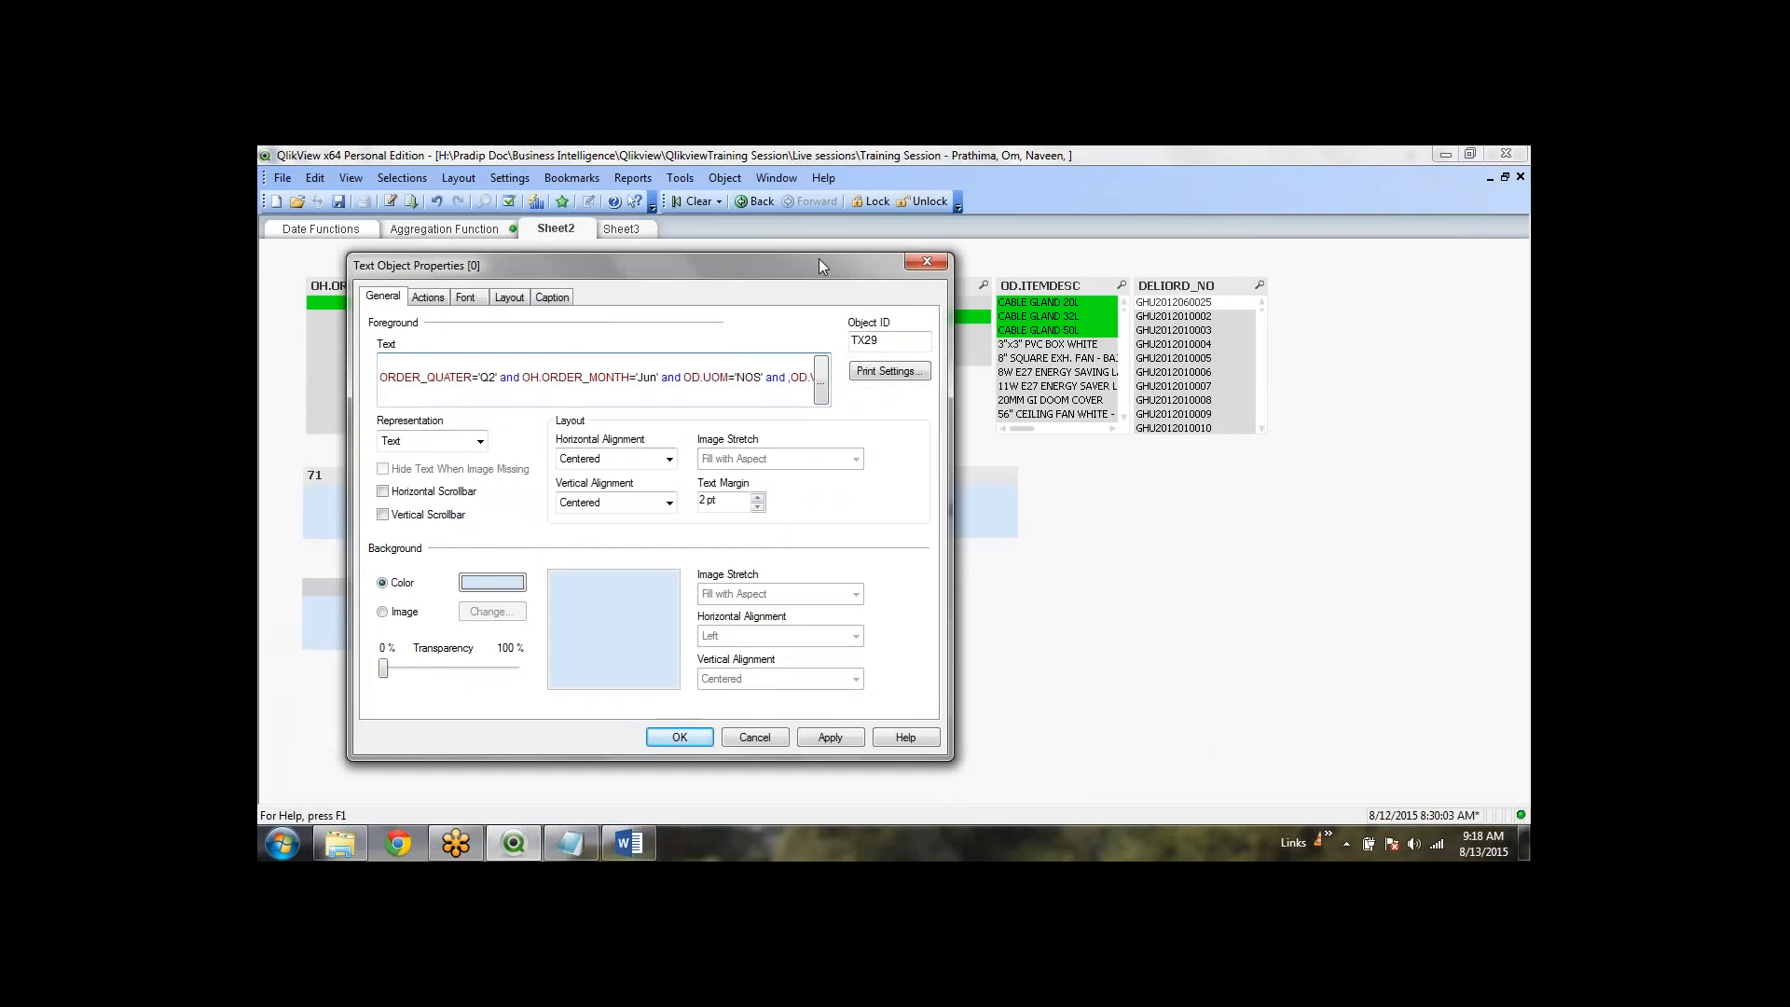
Step: Add the final if condition OD.ITEMDESC like 'CABLE*' before OD.VALUERO
{"action": "type", "text": "od.i"}
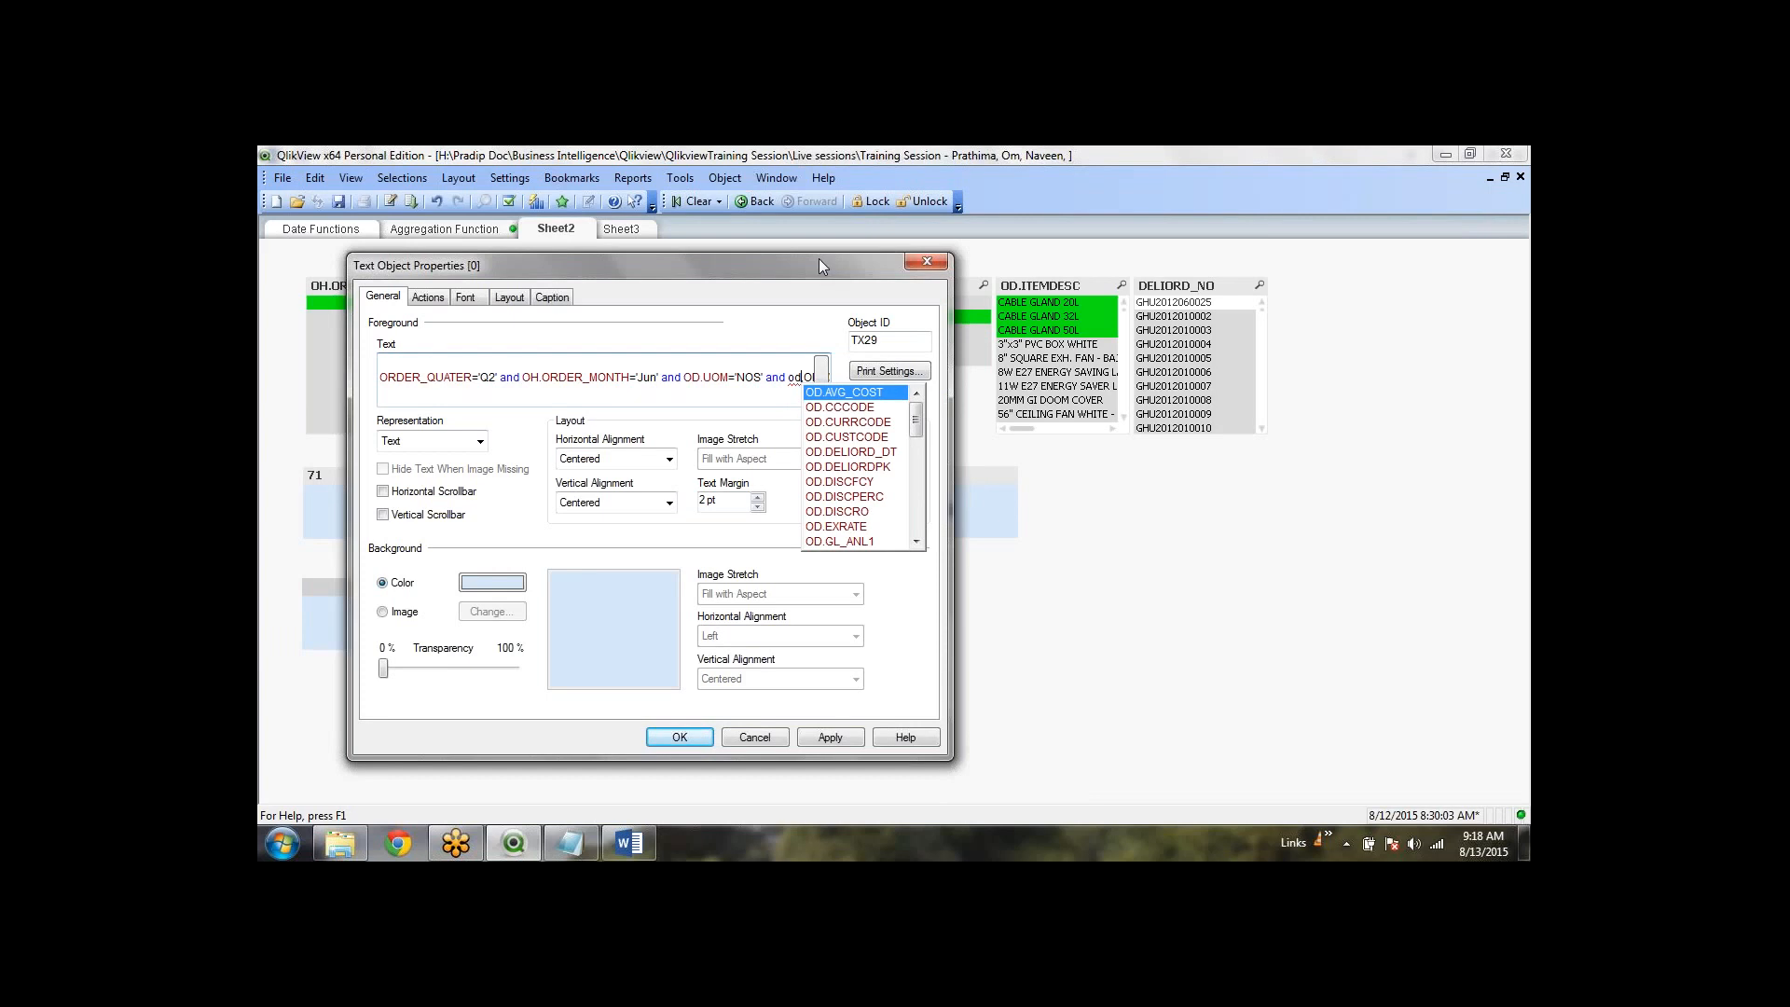
{"action": "key", "text": "Down"}
{"action": "key", "text": "Down"}
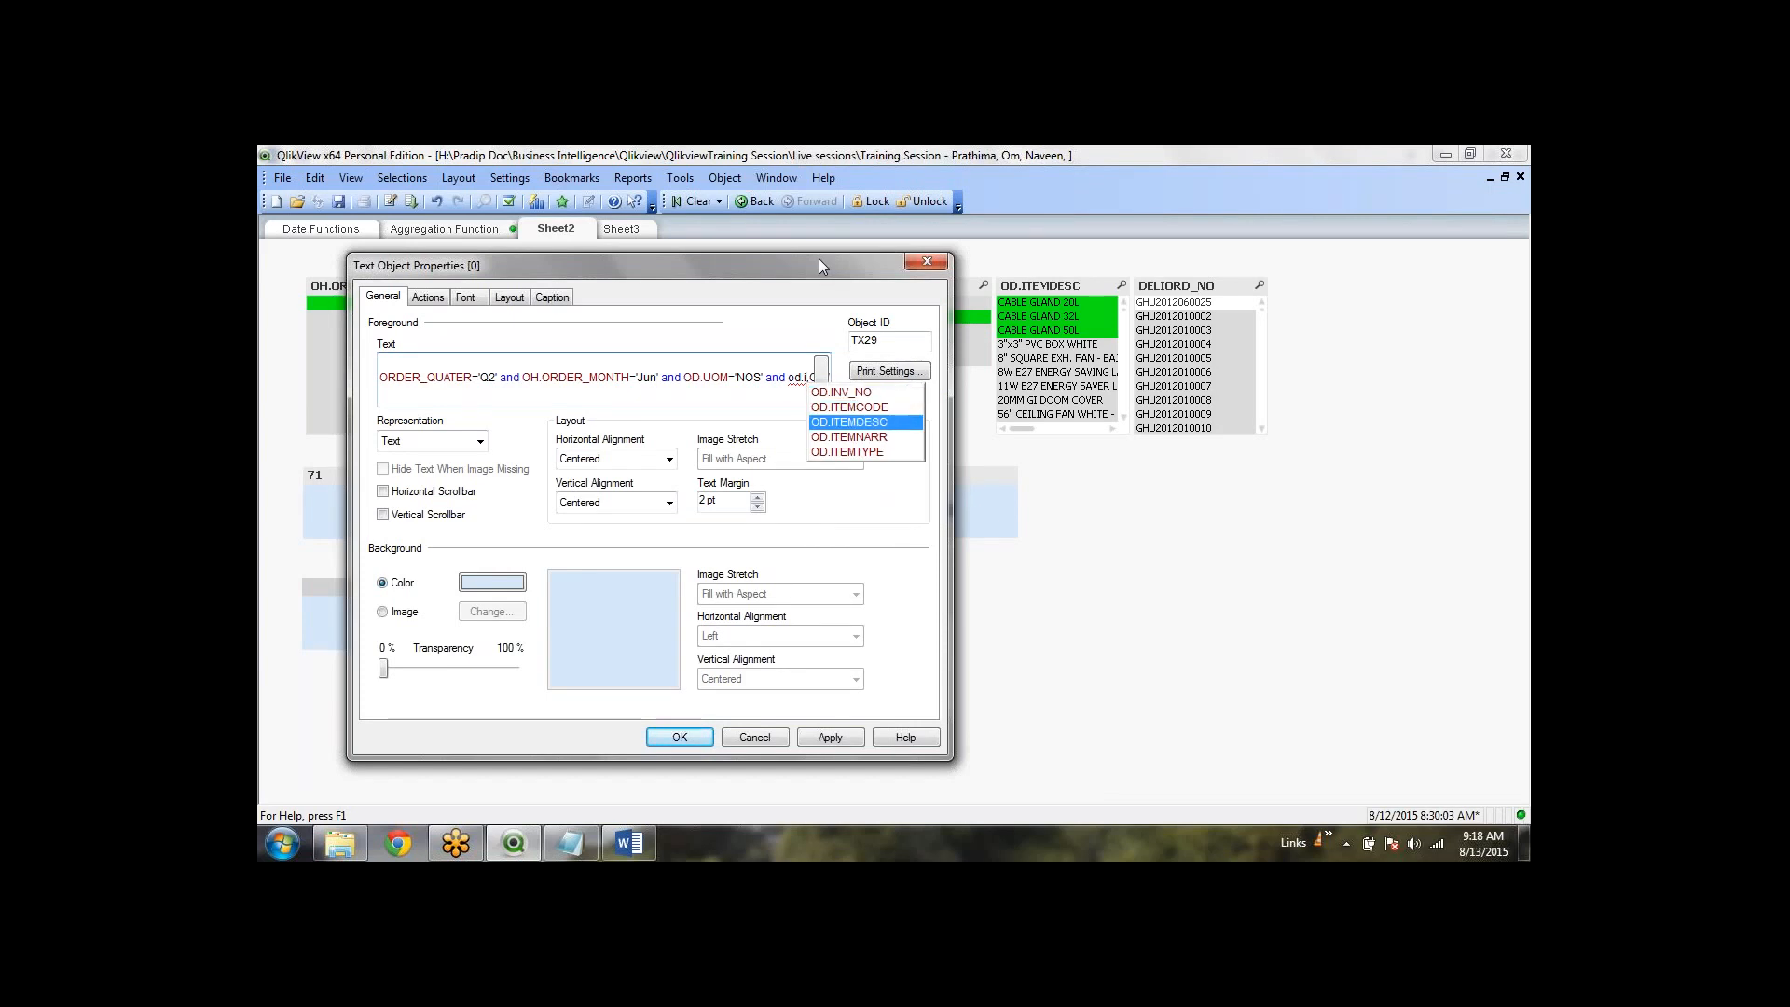
{"action": "key", "text": "Return"}
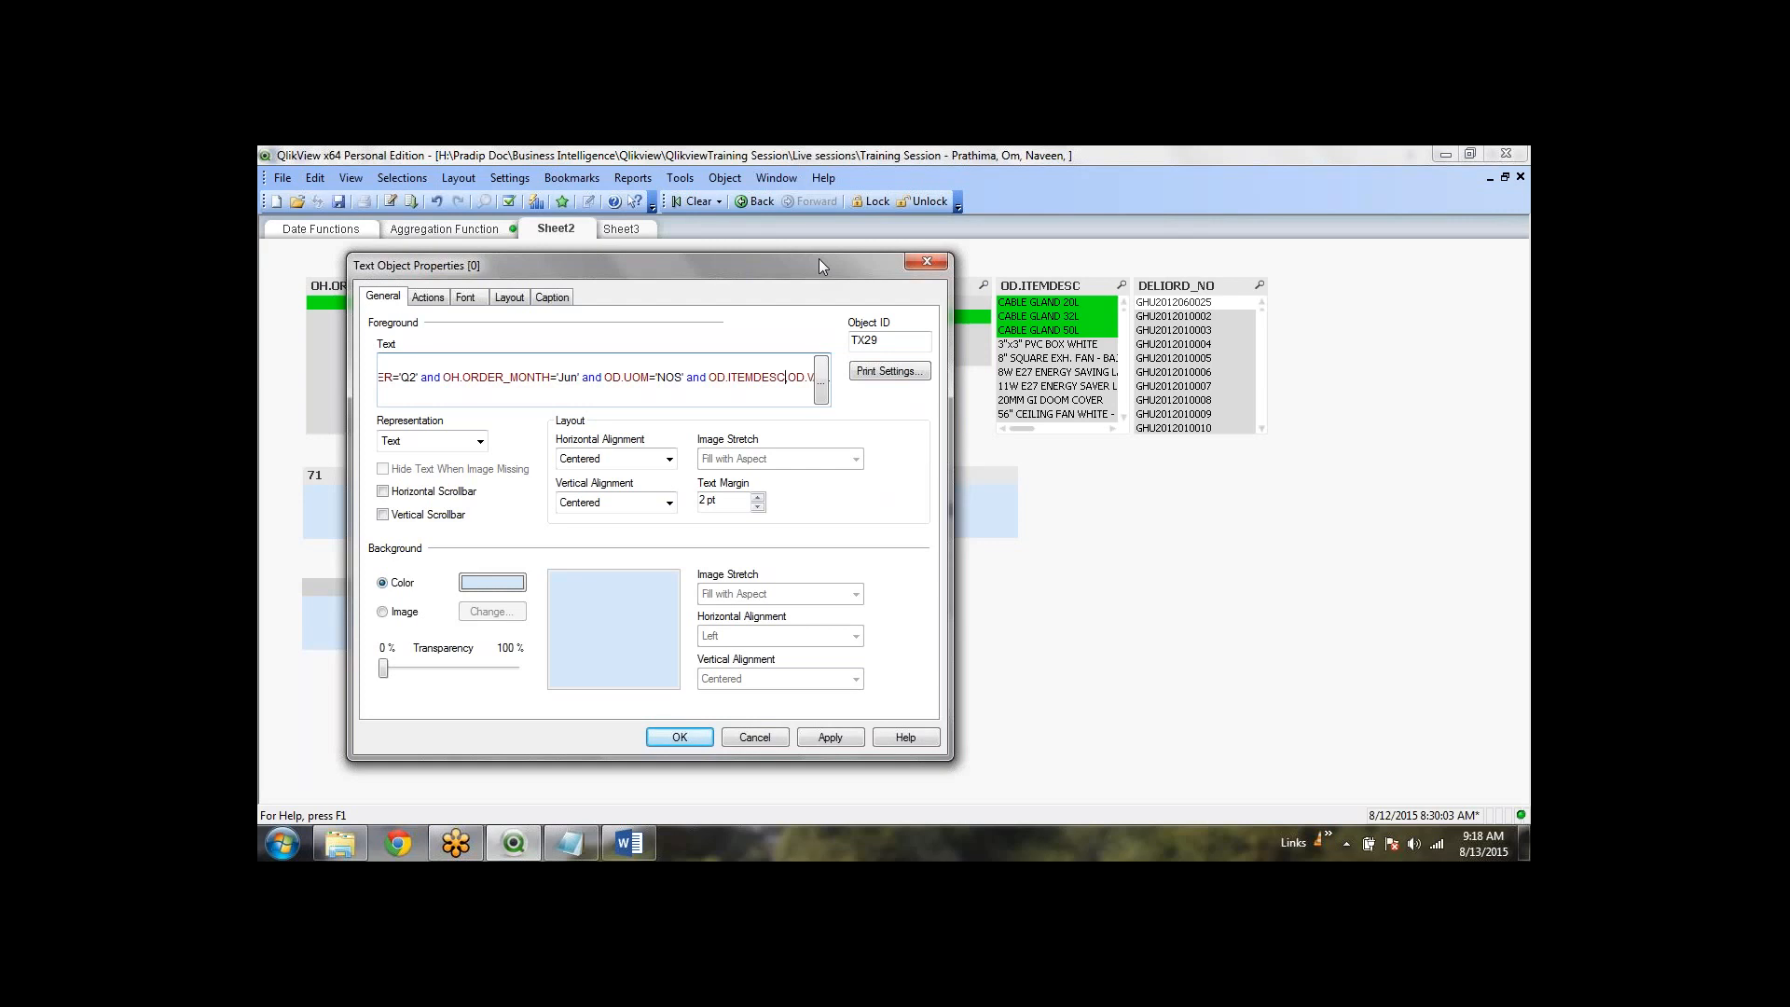
{"action": "type", "text": "like"}
{"action": "type", "text": "CABLE"}
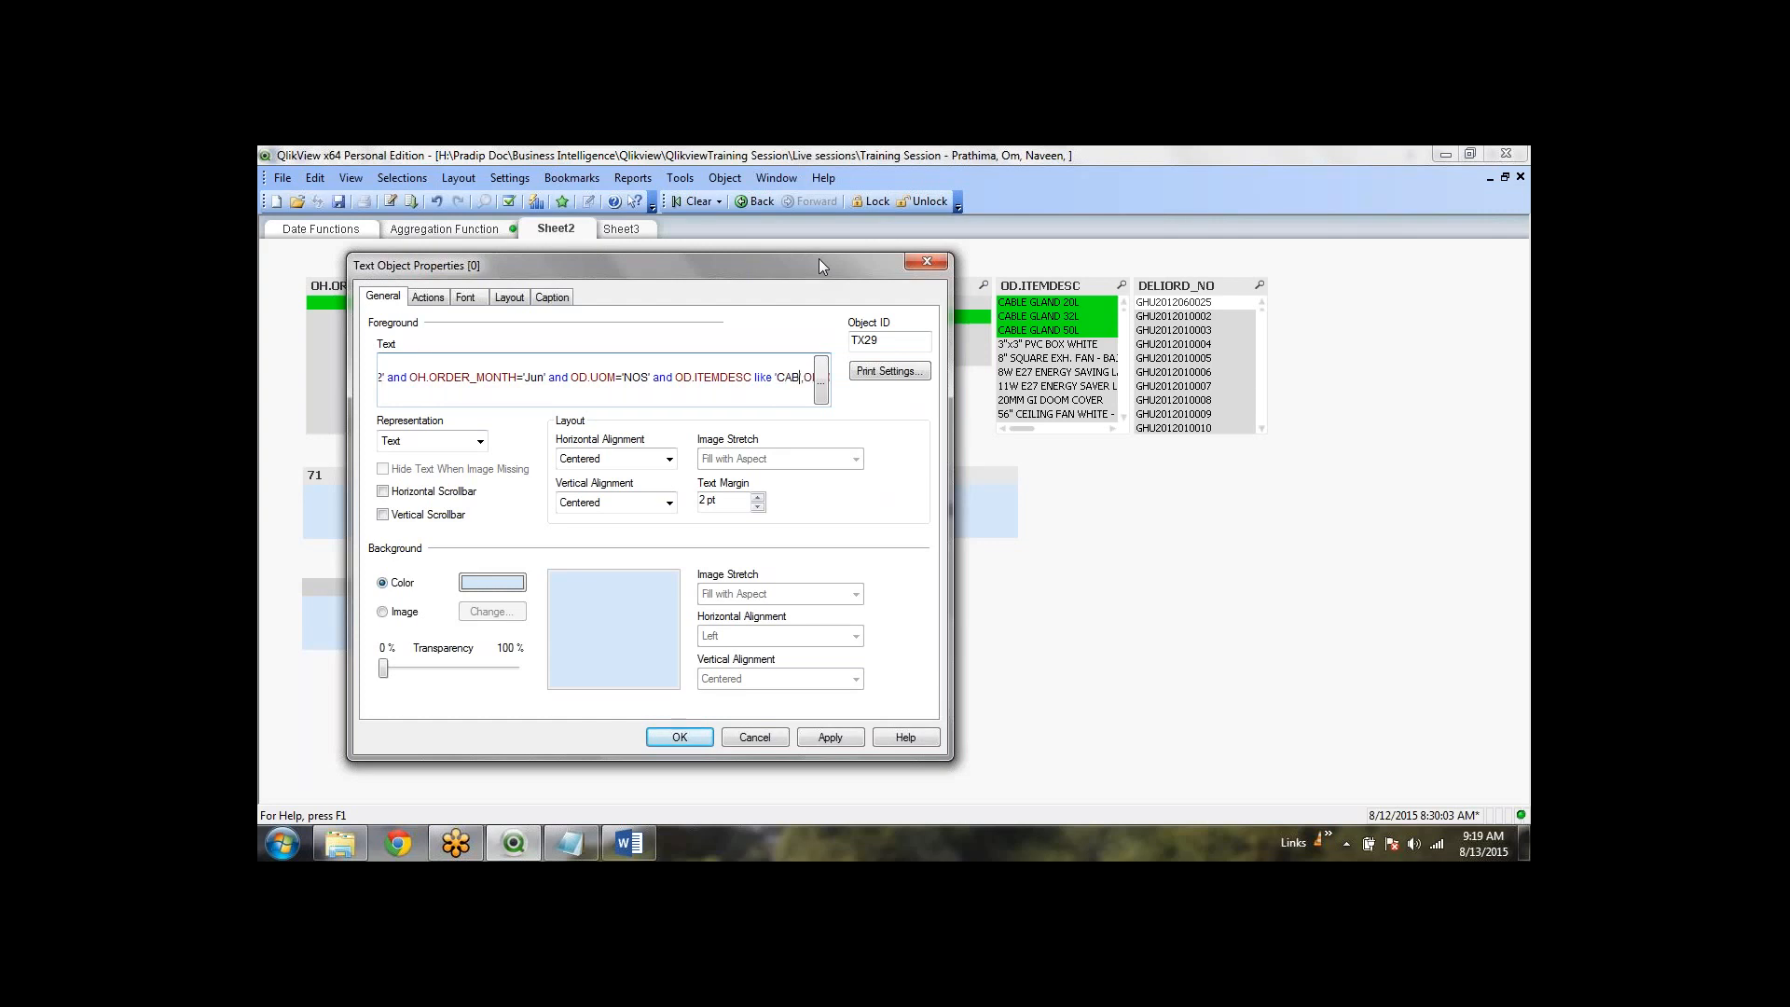
{"action": "type", "text": "*"}
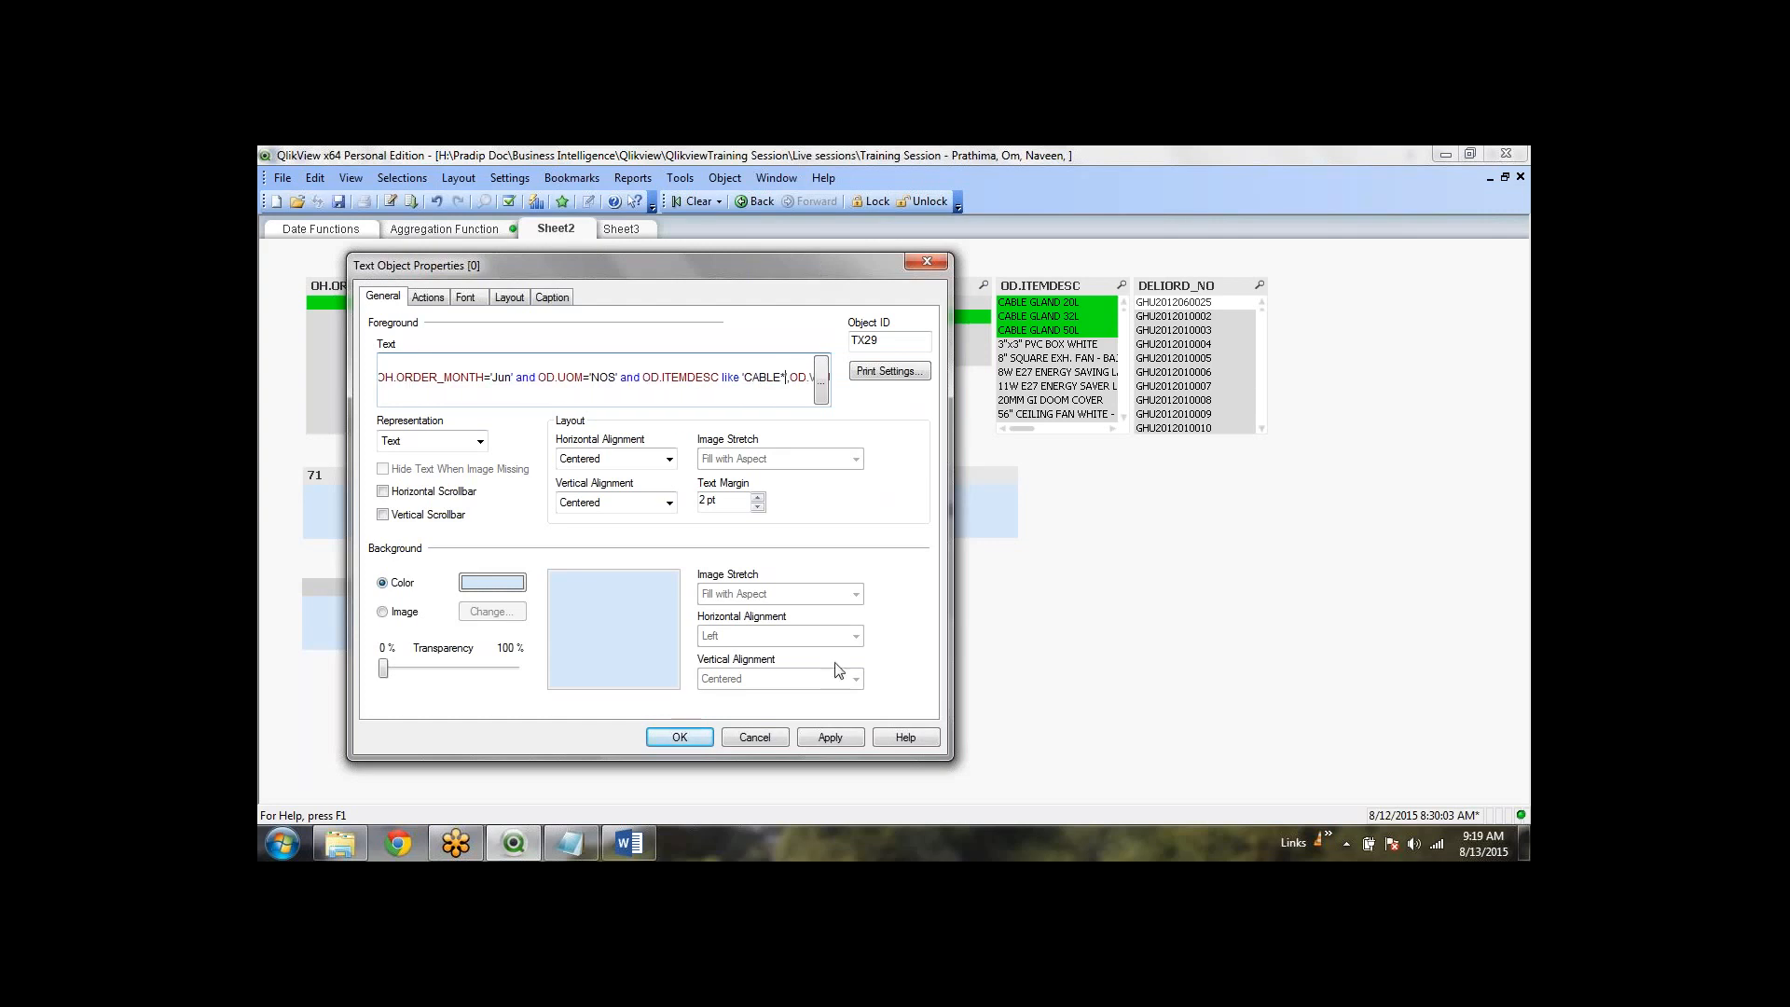
Step: Review the complete if expression in the expression editor and accept it along with the text object's properties
{"action": "left_click", "coordinate": [820, 380]}
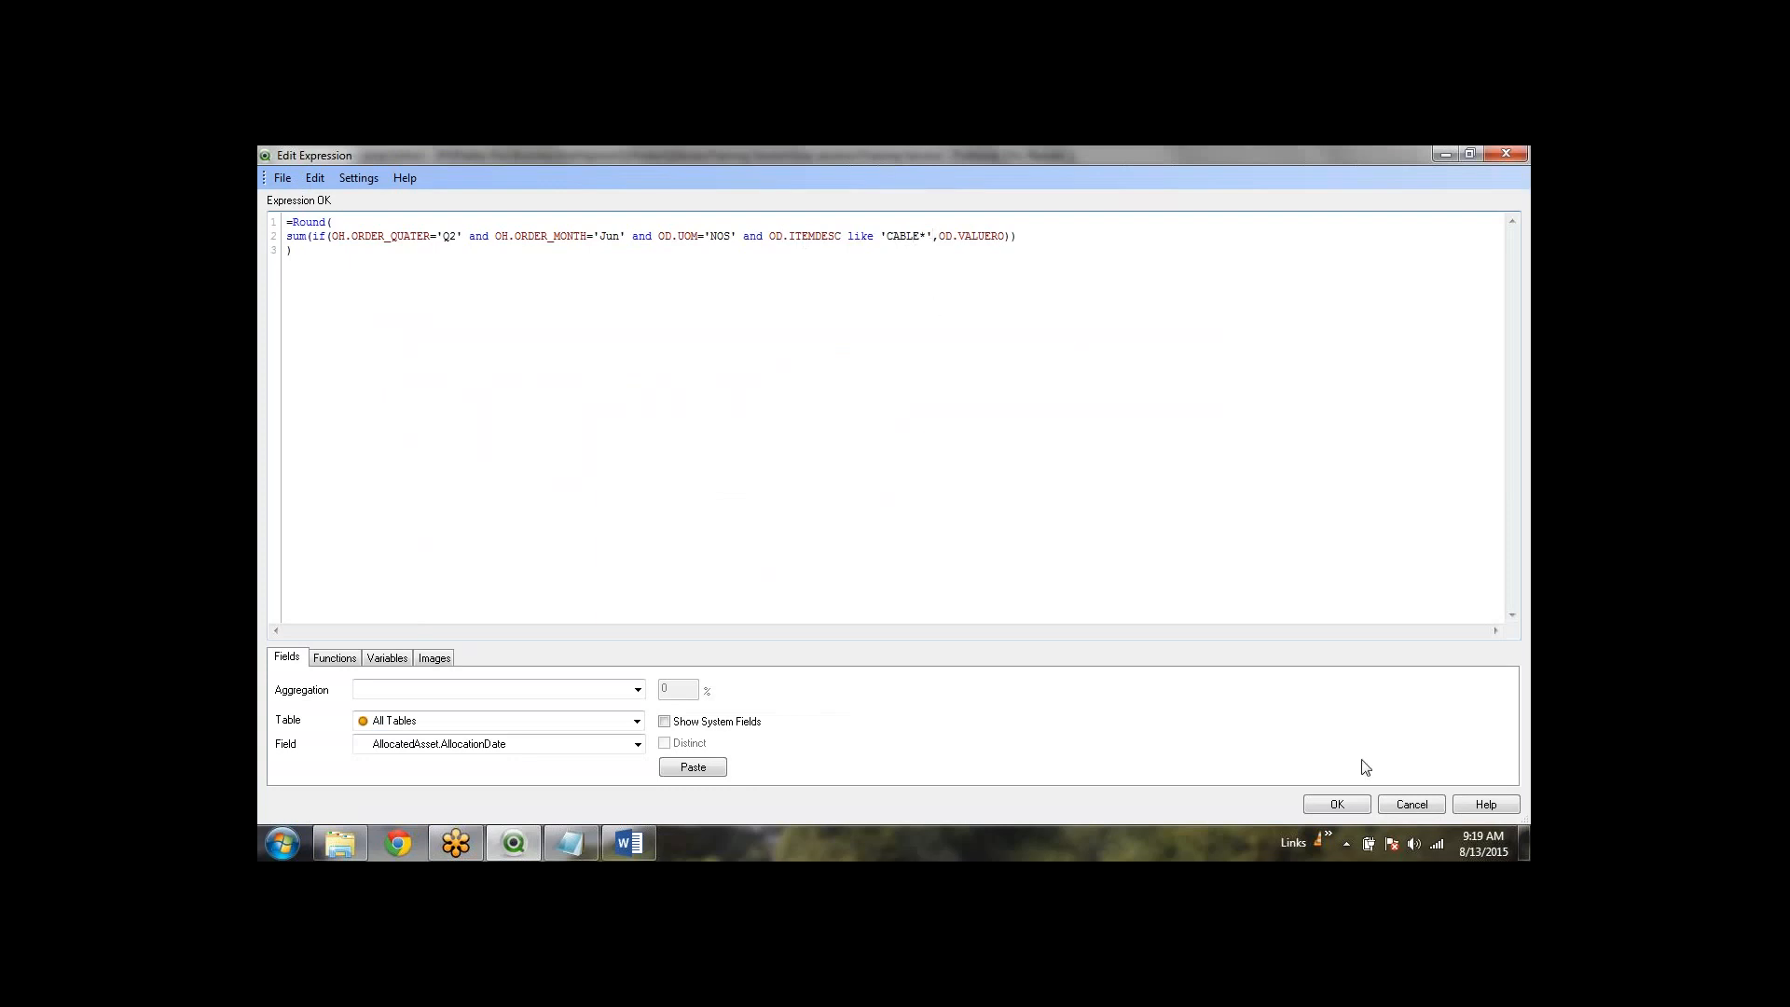
{"action": "left_click", "coordinate": [1354, 807]}
{"action": "left_click", "coordinate": [706, 739]}
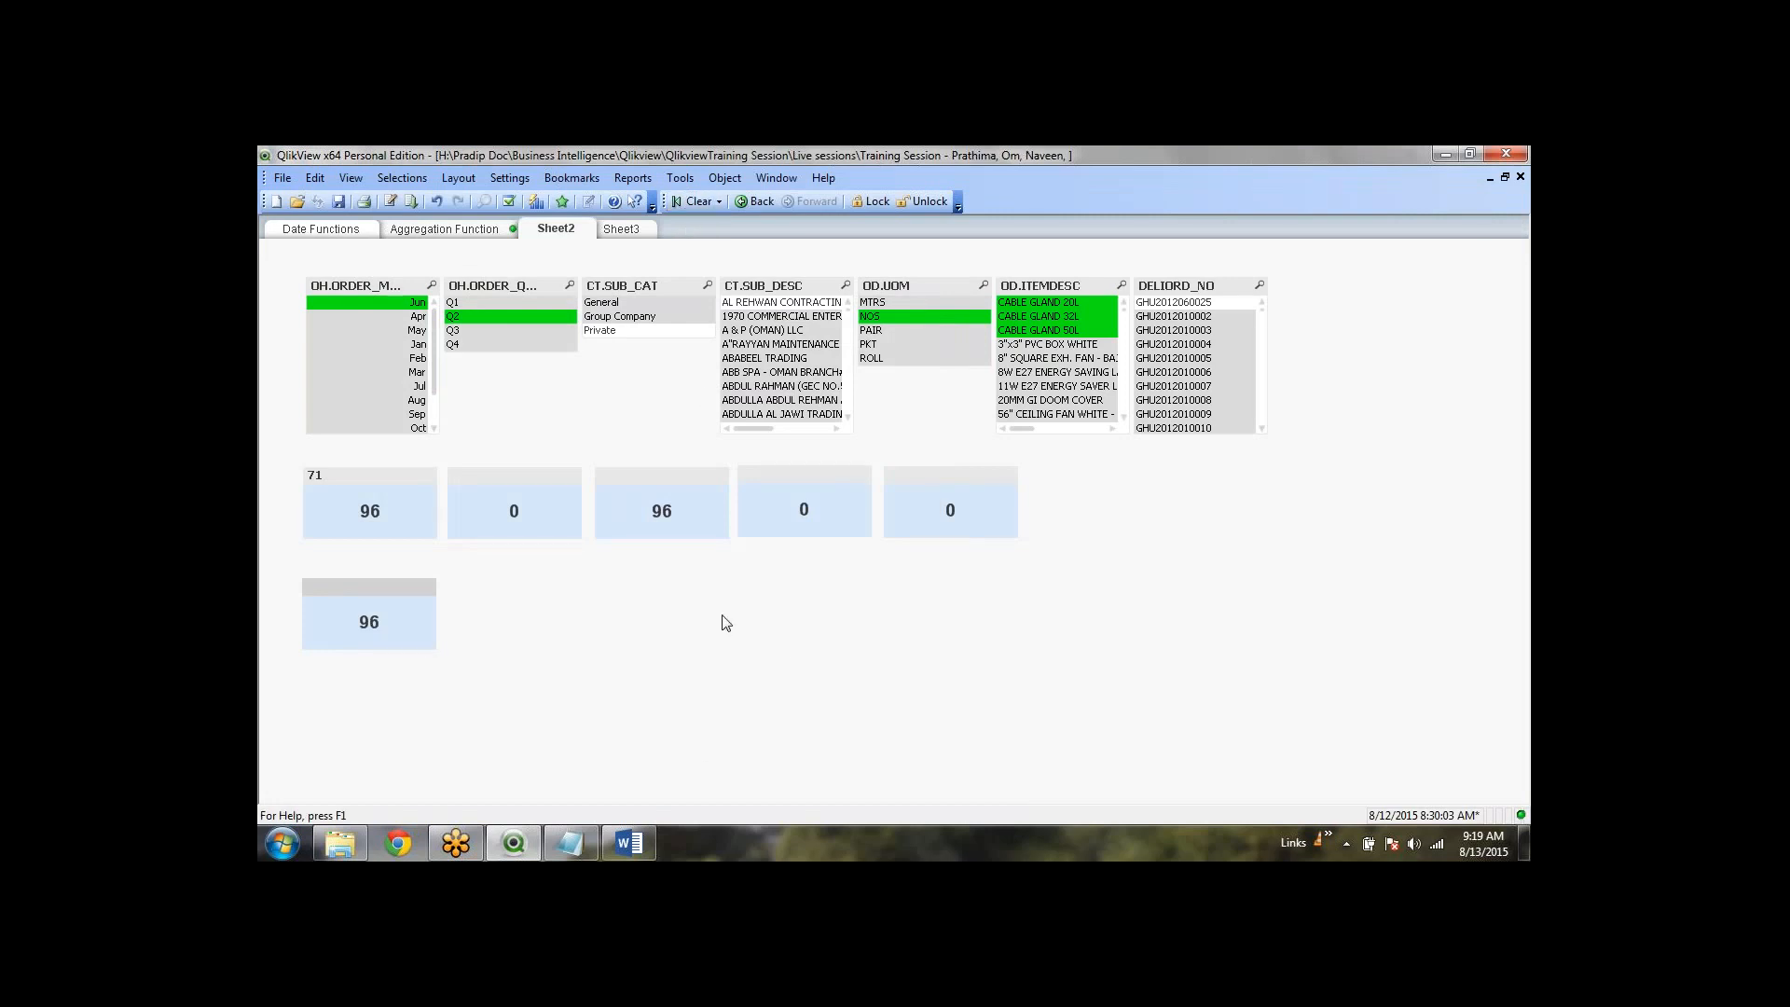
Step: Save the current selections as a bookmark named bm10 and clear all selections
{"action": "key", "text": "ctrl+b"}
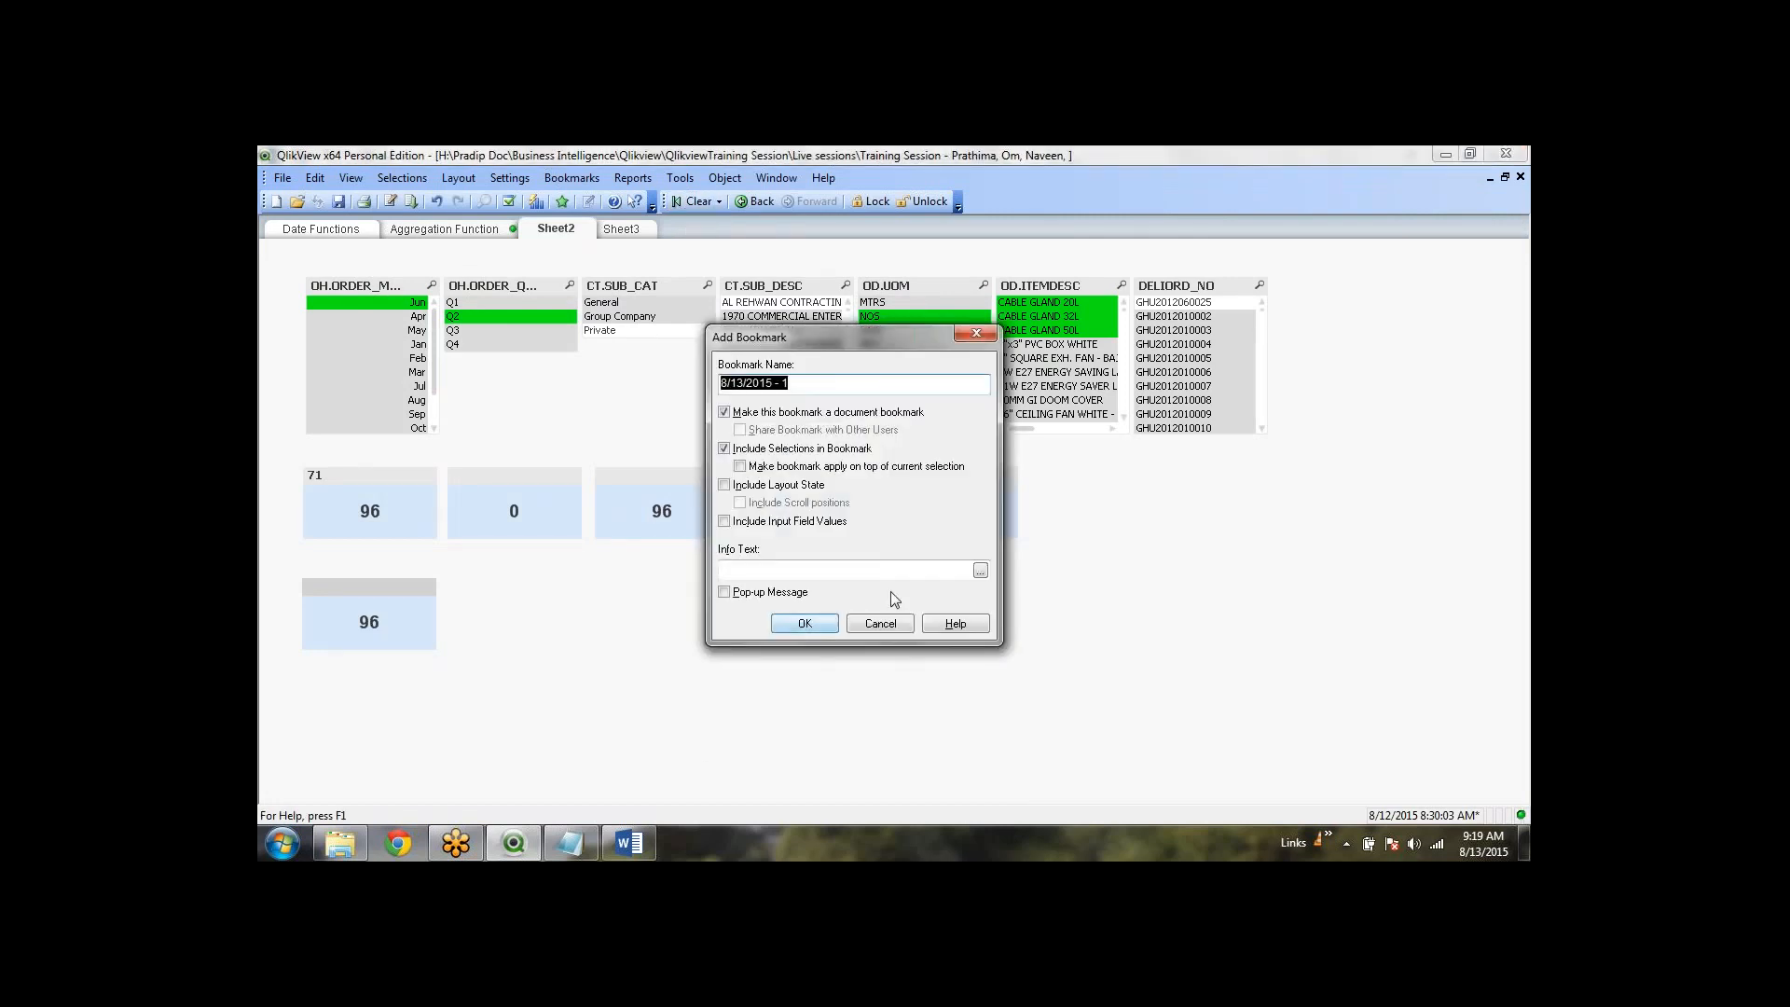
{"action": "type", "text": "bm10"}
{"action": "left_click", "coordinate": [804, 623]}
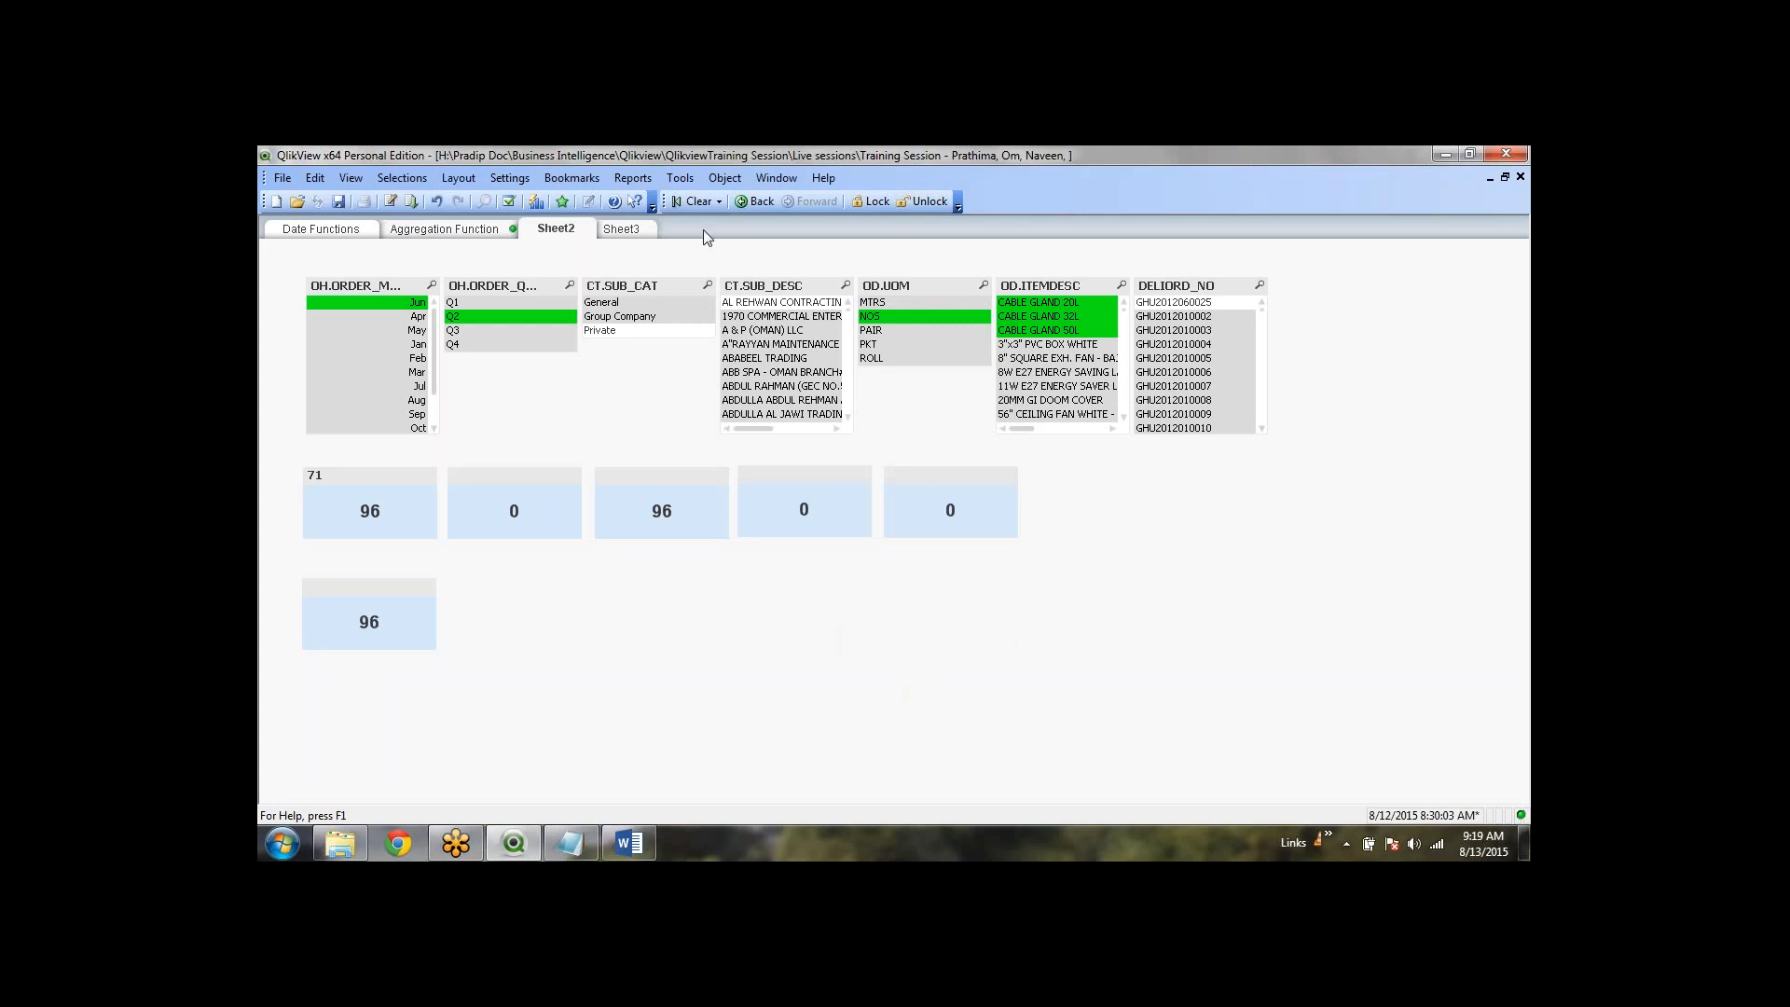
{"action": "left_click", "coordinate": [698, 203]}
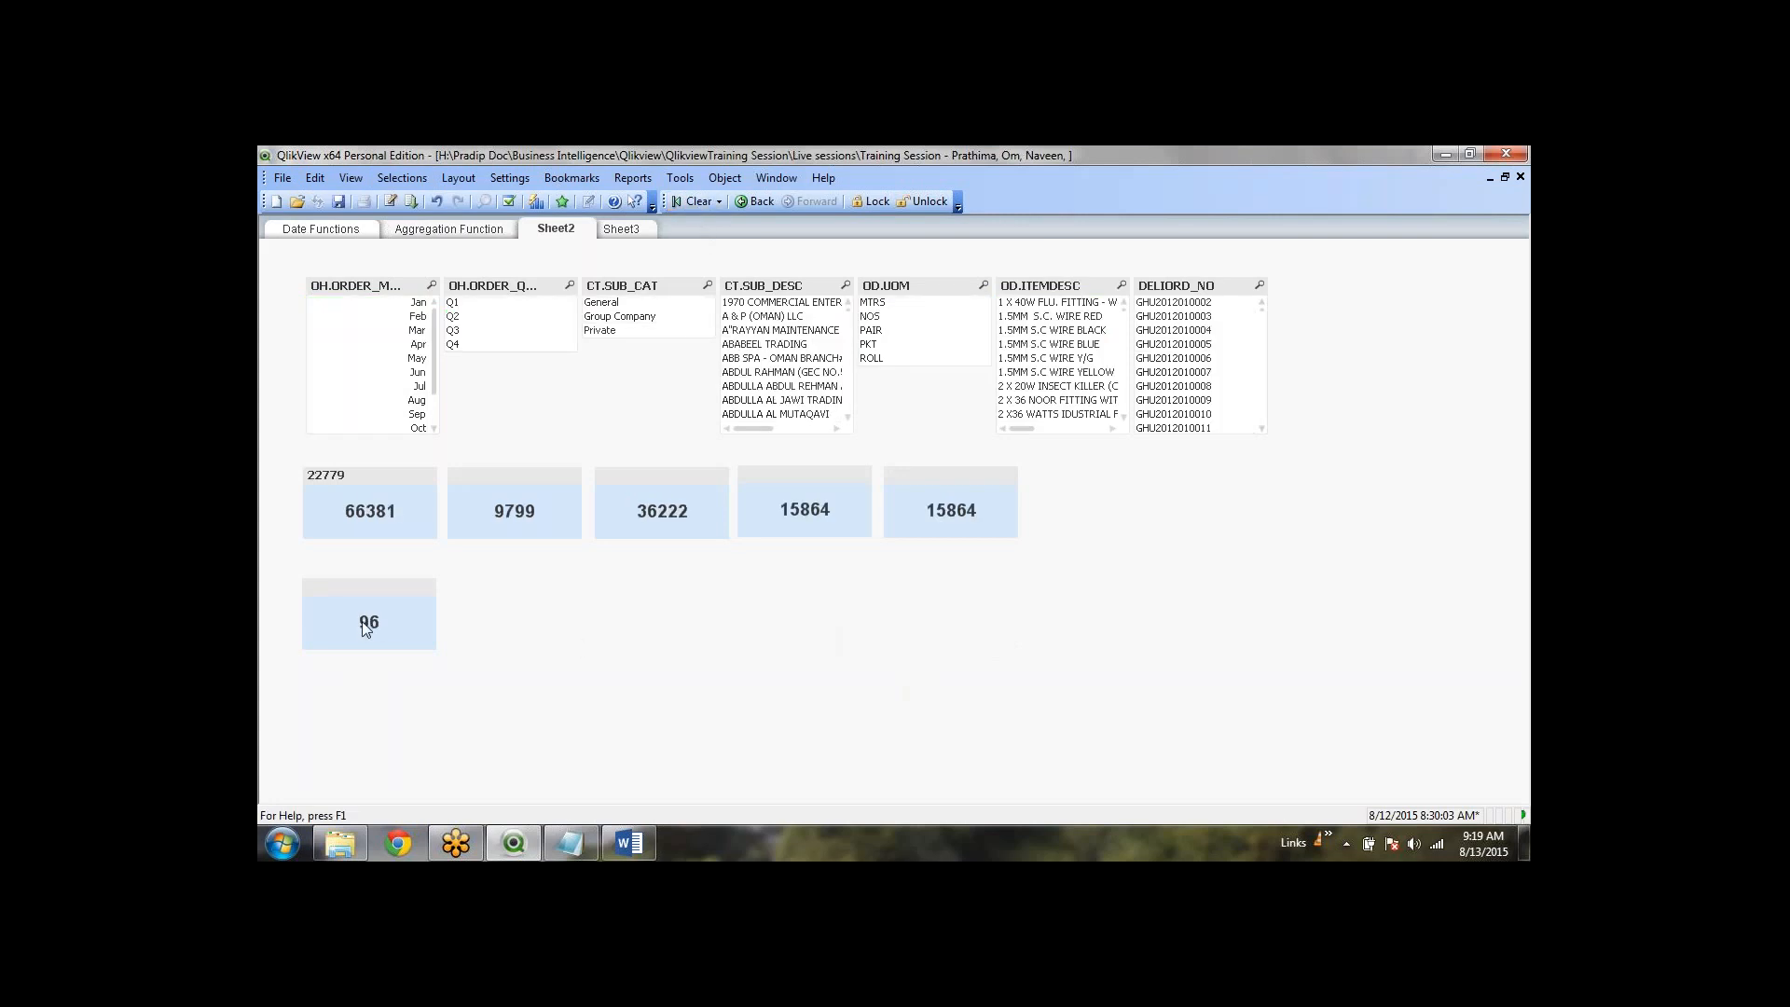
Step: Duplicate the if-based text object in the second row and place the copy directly beside it
{"action": "right_click", "coordinate": [414, 606]}
{"action": "left_click", "coordinate": [599, 591]}
{"action": "left_click", "coordinate": [375, 592]}
{"action": "left_click_drag", "start_coordinate": [376, 593], "coordinate": [518, 589]}
Step: Open the copied text object's expression for editing and remove the opening if( inside the sum
{"action": "right_click", "coordinate": [526, 589]}
{"action": "left_click", "coordinate": [573, 598]}
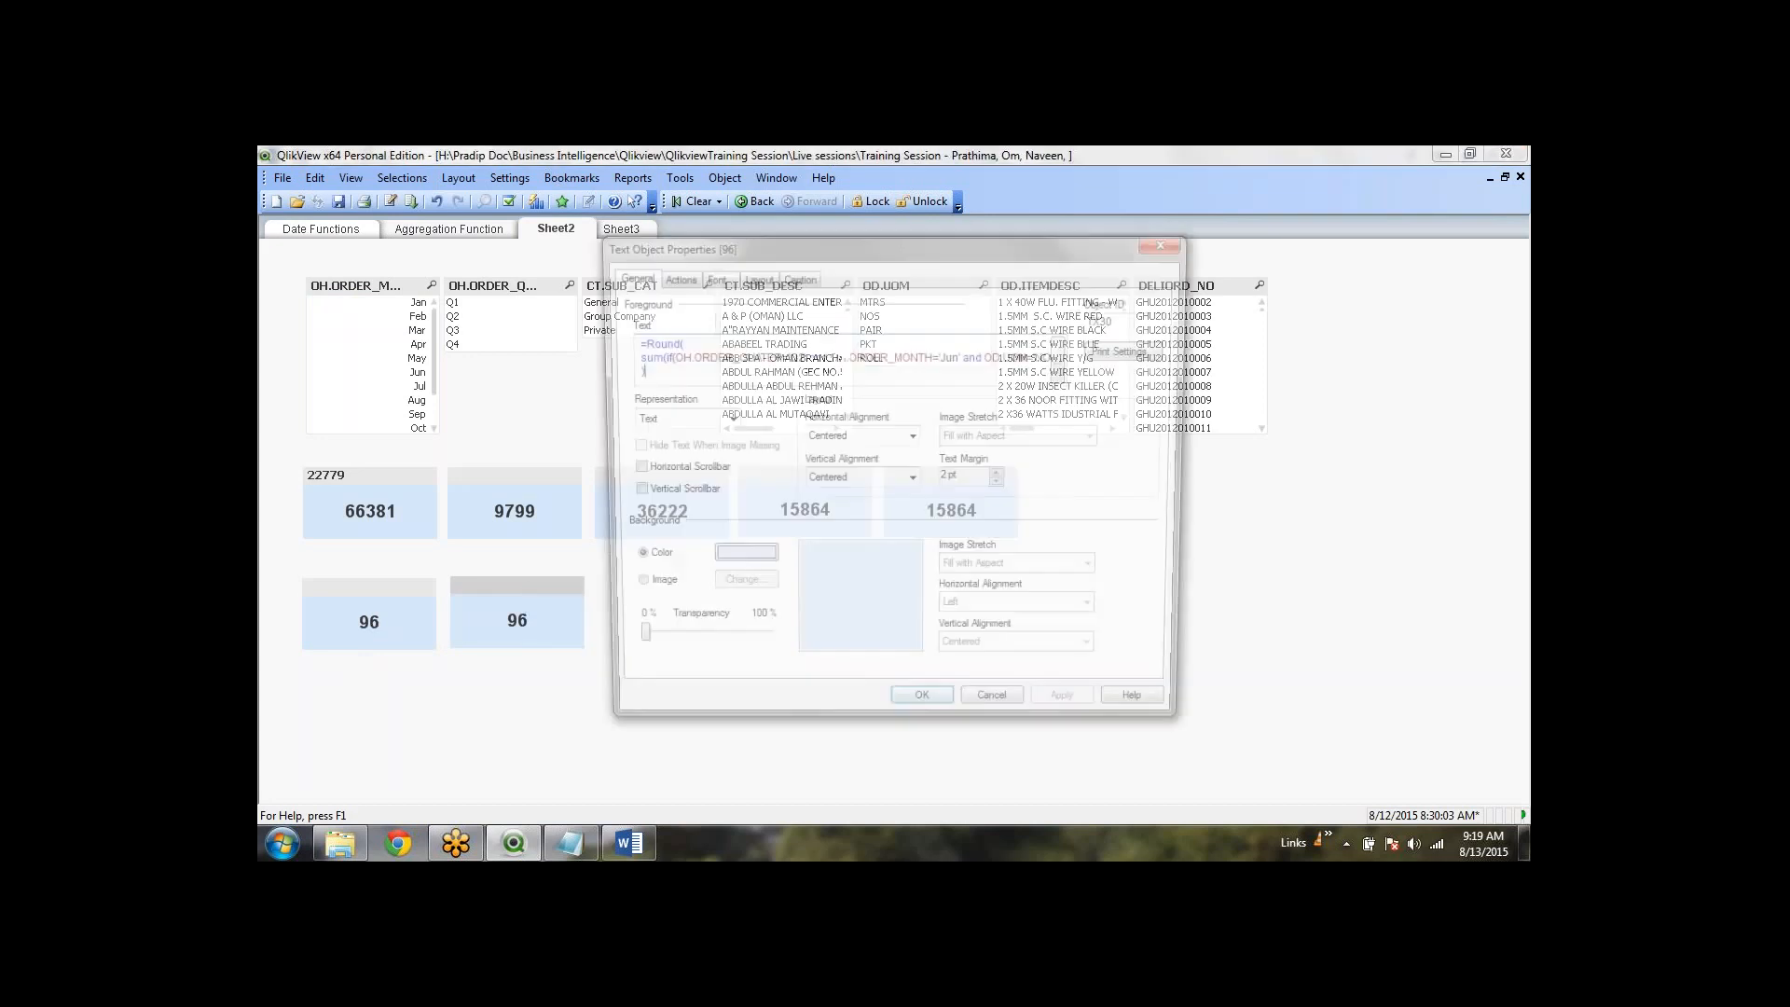
{"action": "left_click", "coordinate": [1065, 345]}
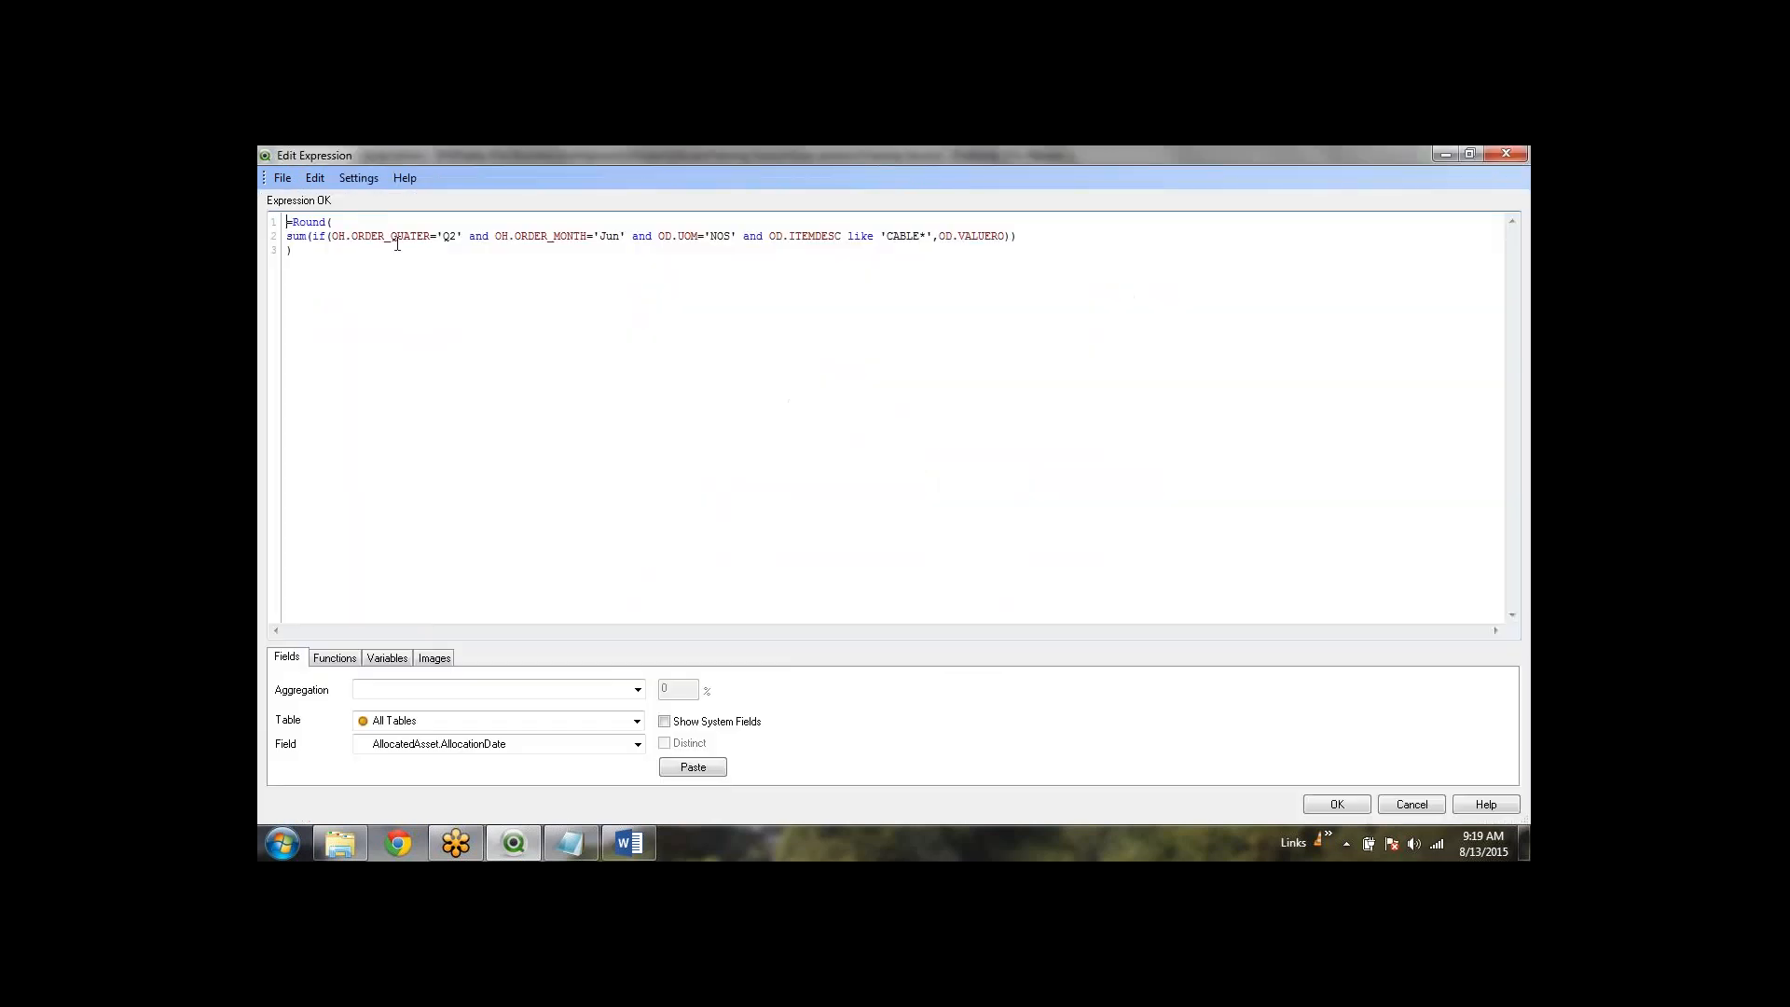
{"action": "left_click", "coordinate": [334, 238]}
{"action": "key", "text": "BackSpace"}
{"action": "key", "text": "BackSpace"}
{"action": "key", "text": "BackSpace"}
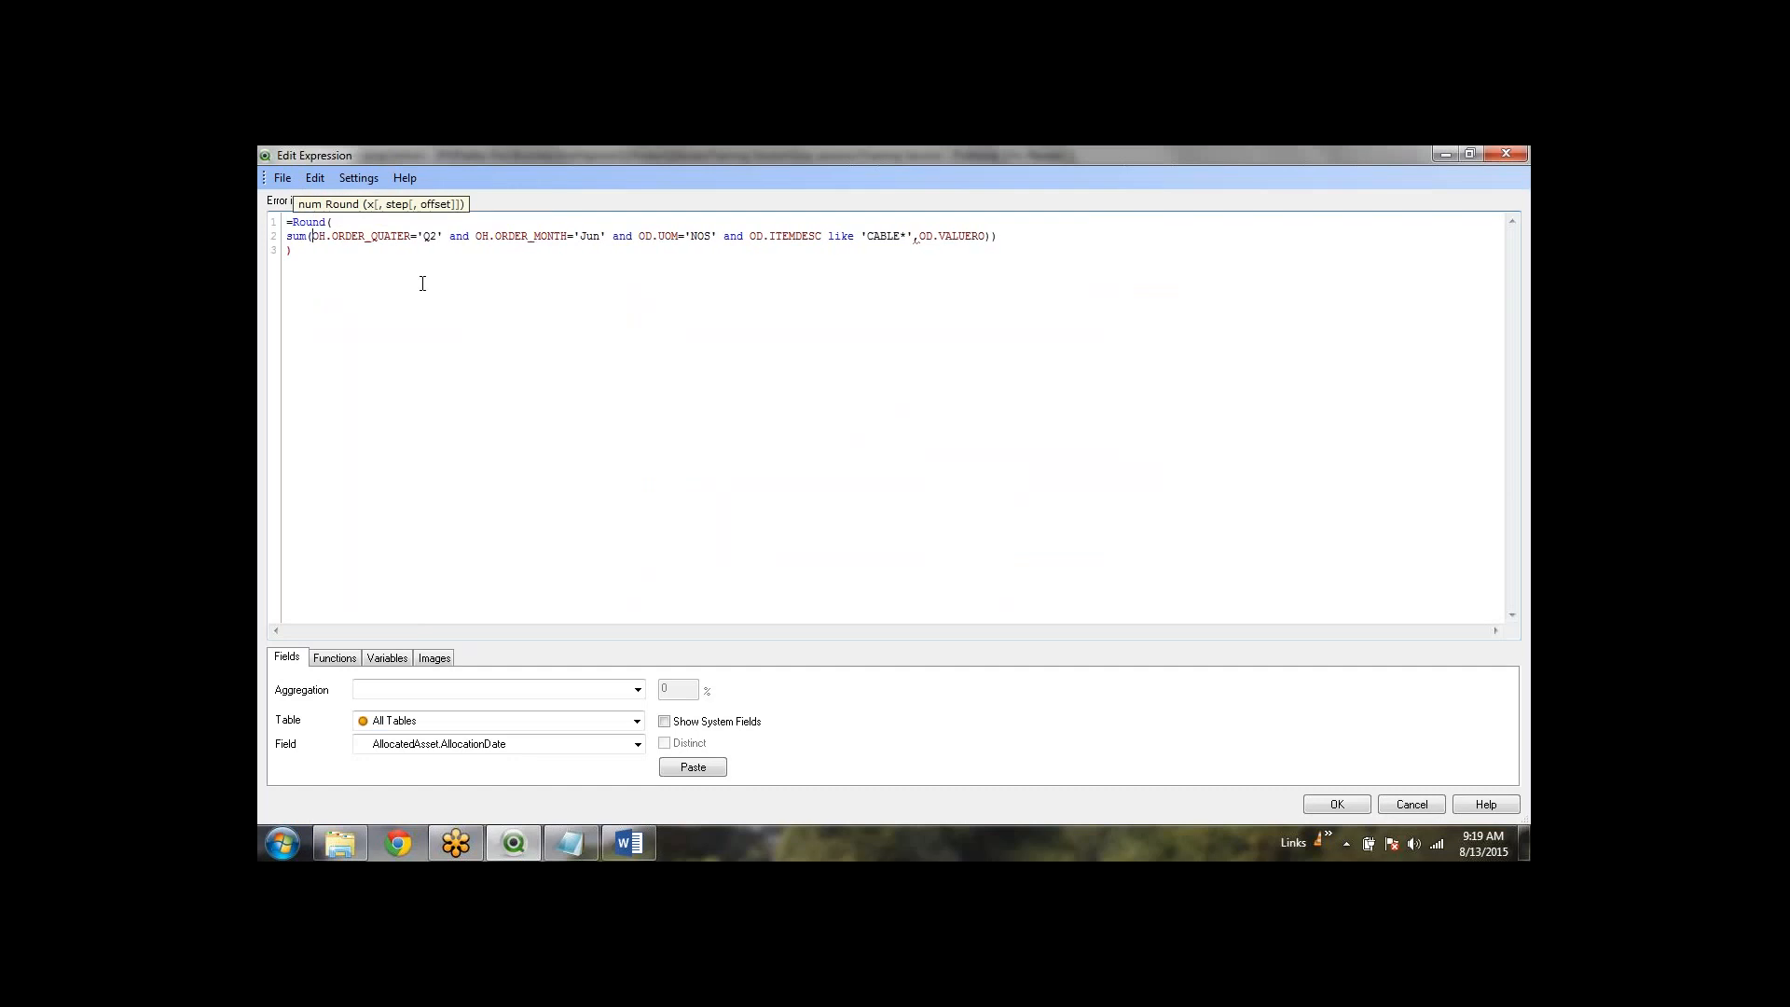
Step: Enclose the conditions in curly braces and start the set modifier with $< before OH.ORDER_QUATER
{"action": "type", "text": "{"}
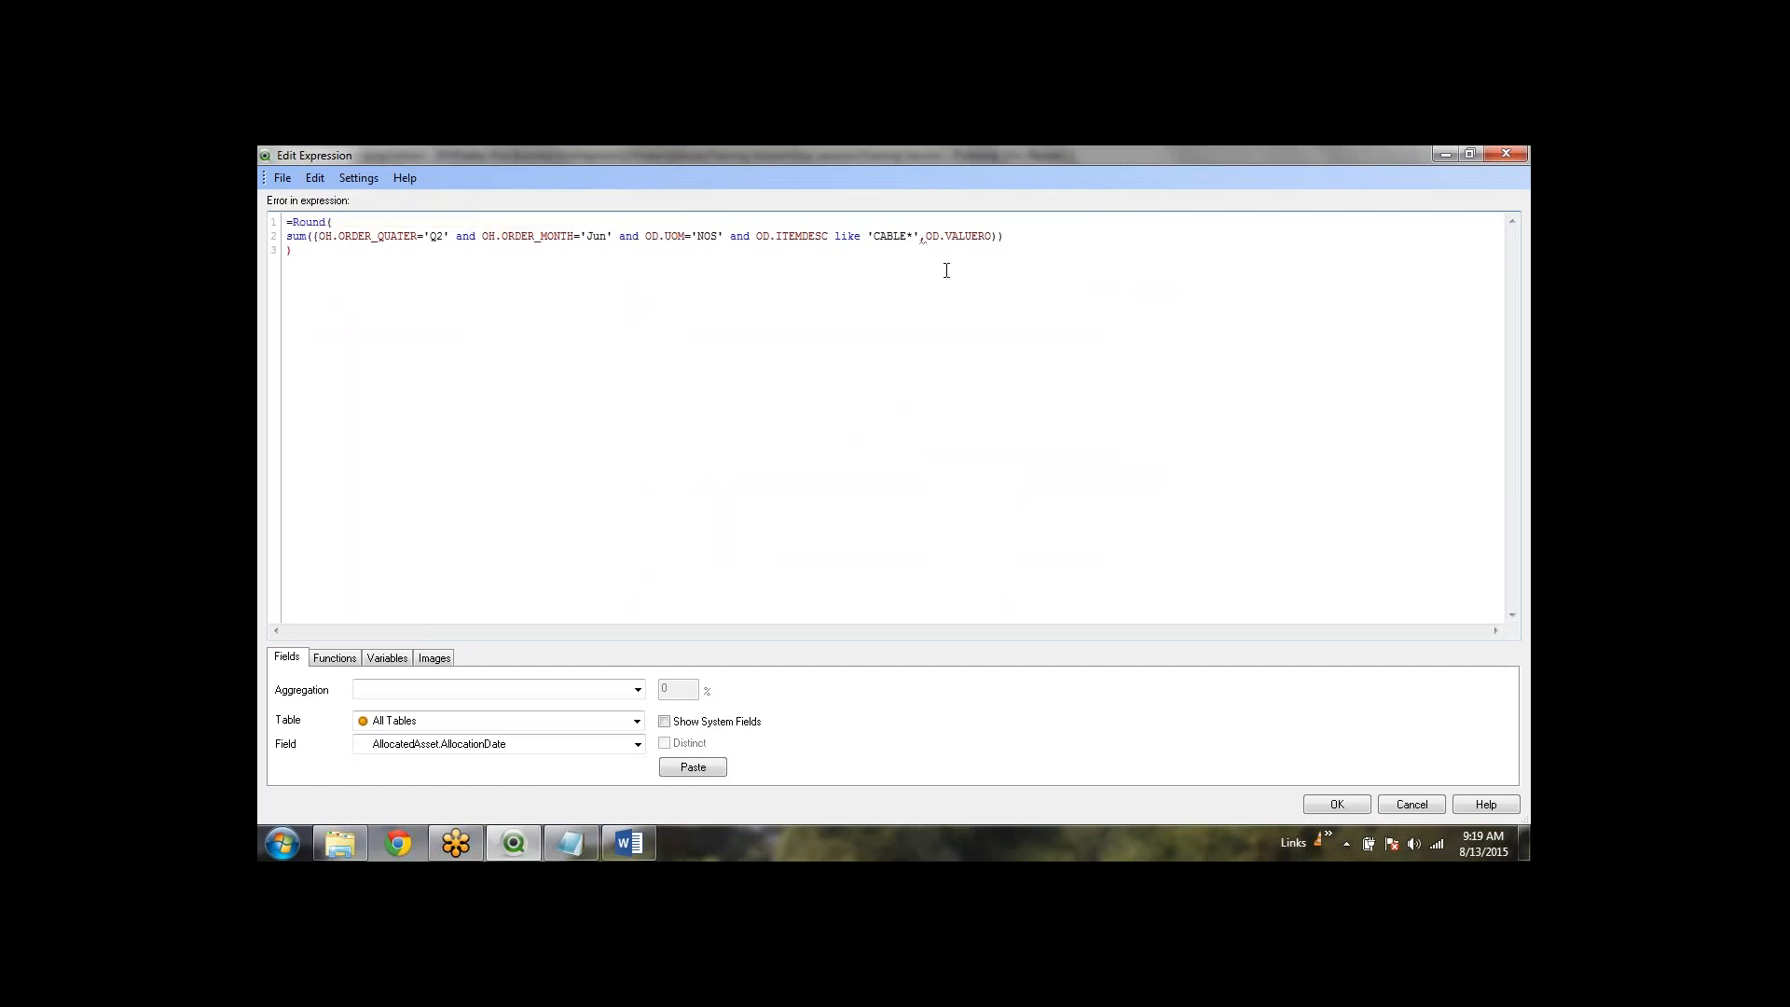
{"action": "type", "text": "}"}
{"action": "type", "text": "$"}
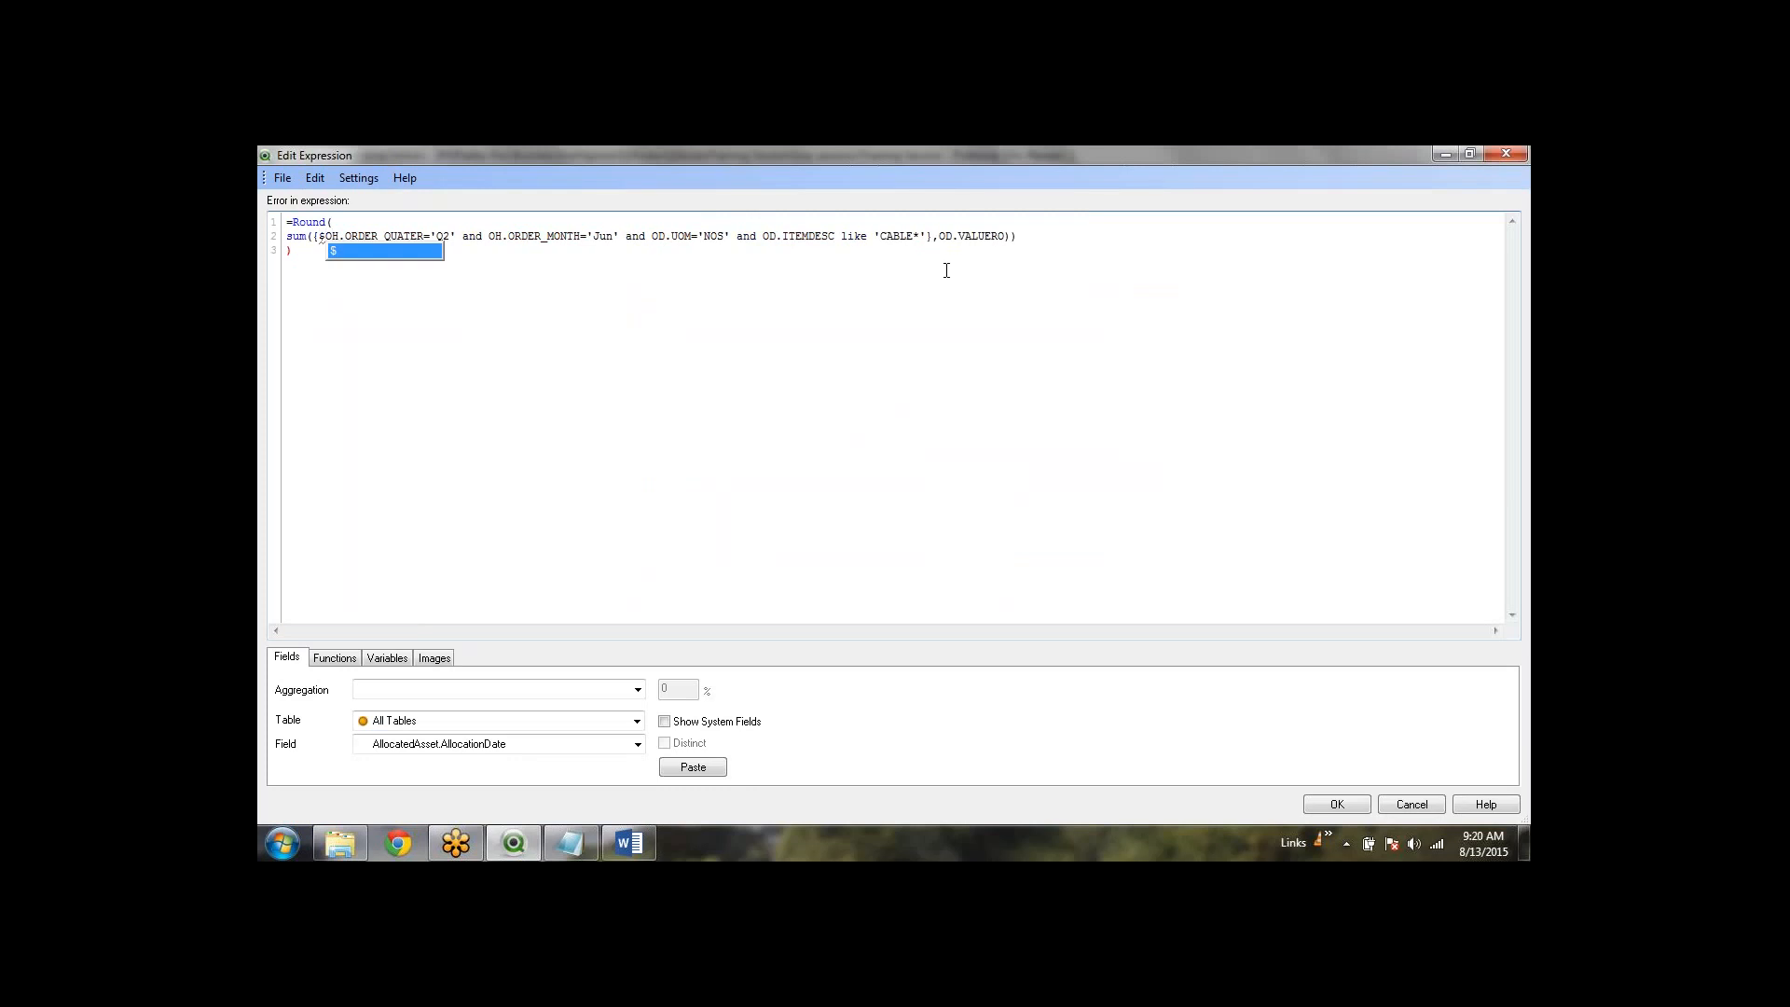
{"action": "type", "text": "<"}
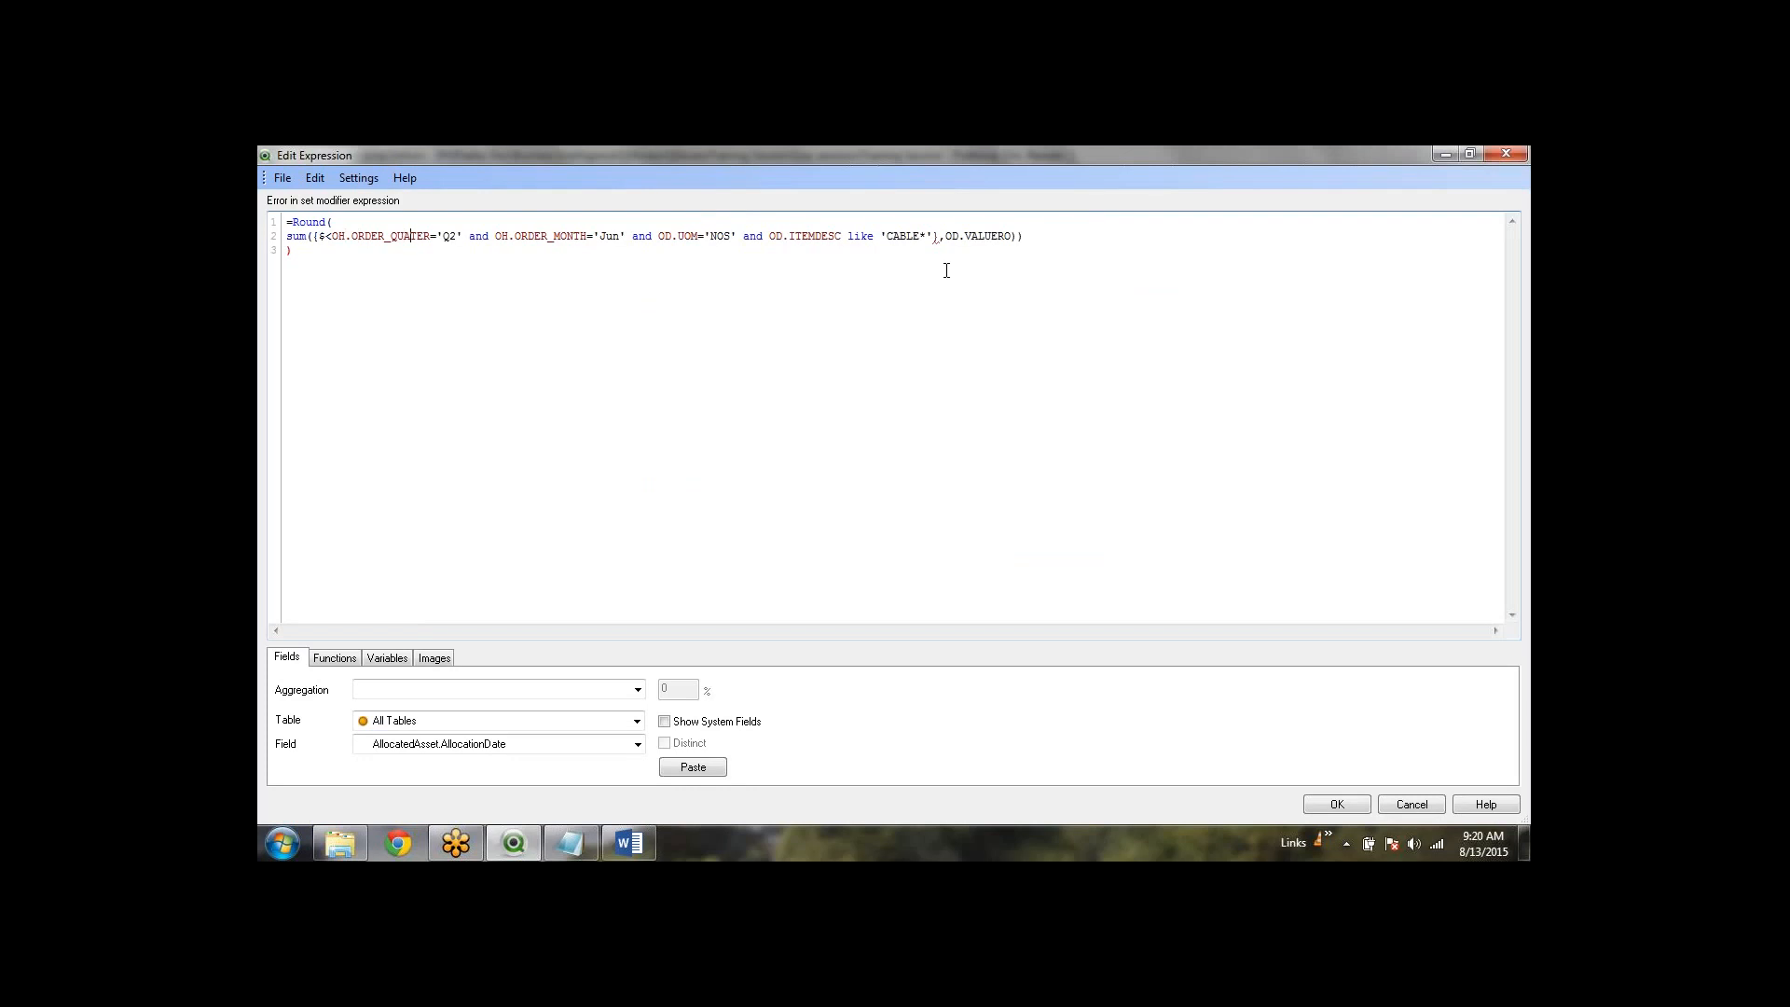
Step: Rewrite the quarter condition as OH.ORDER_QUATER={'Q2'} and replace the and following it with a comma
{"action": "type", "text": "{"}
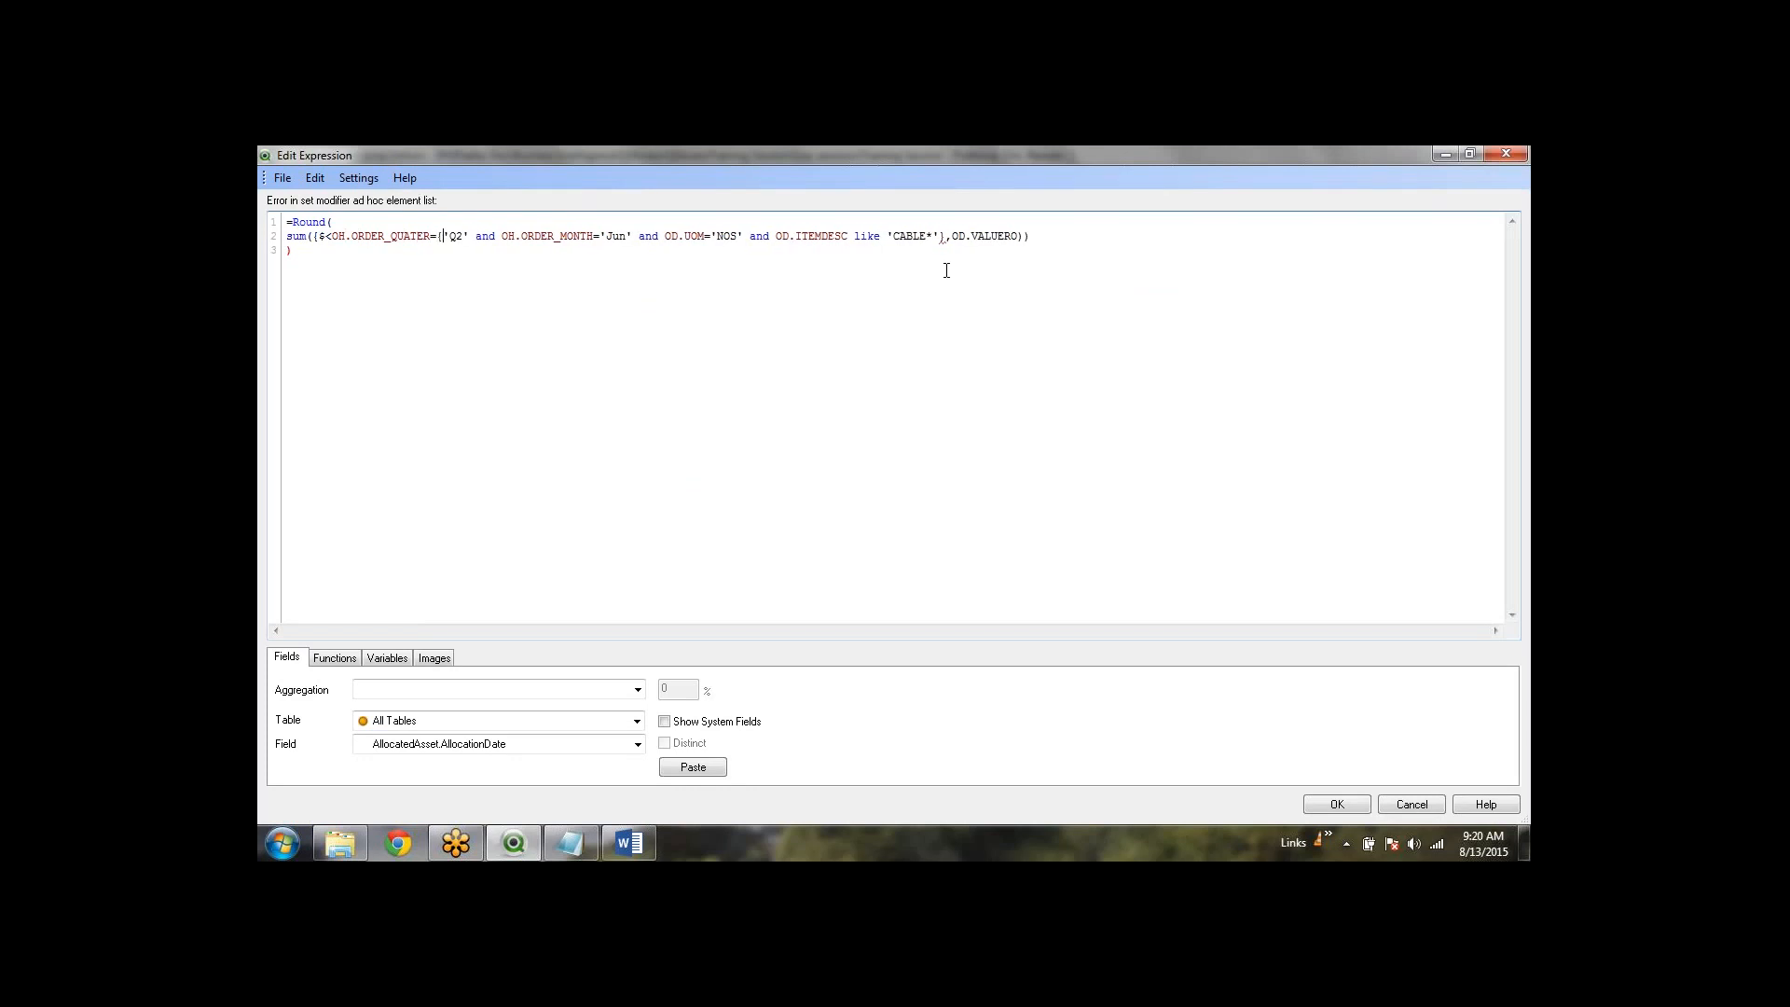
{"action": "type", "text": "}"}
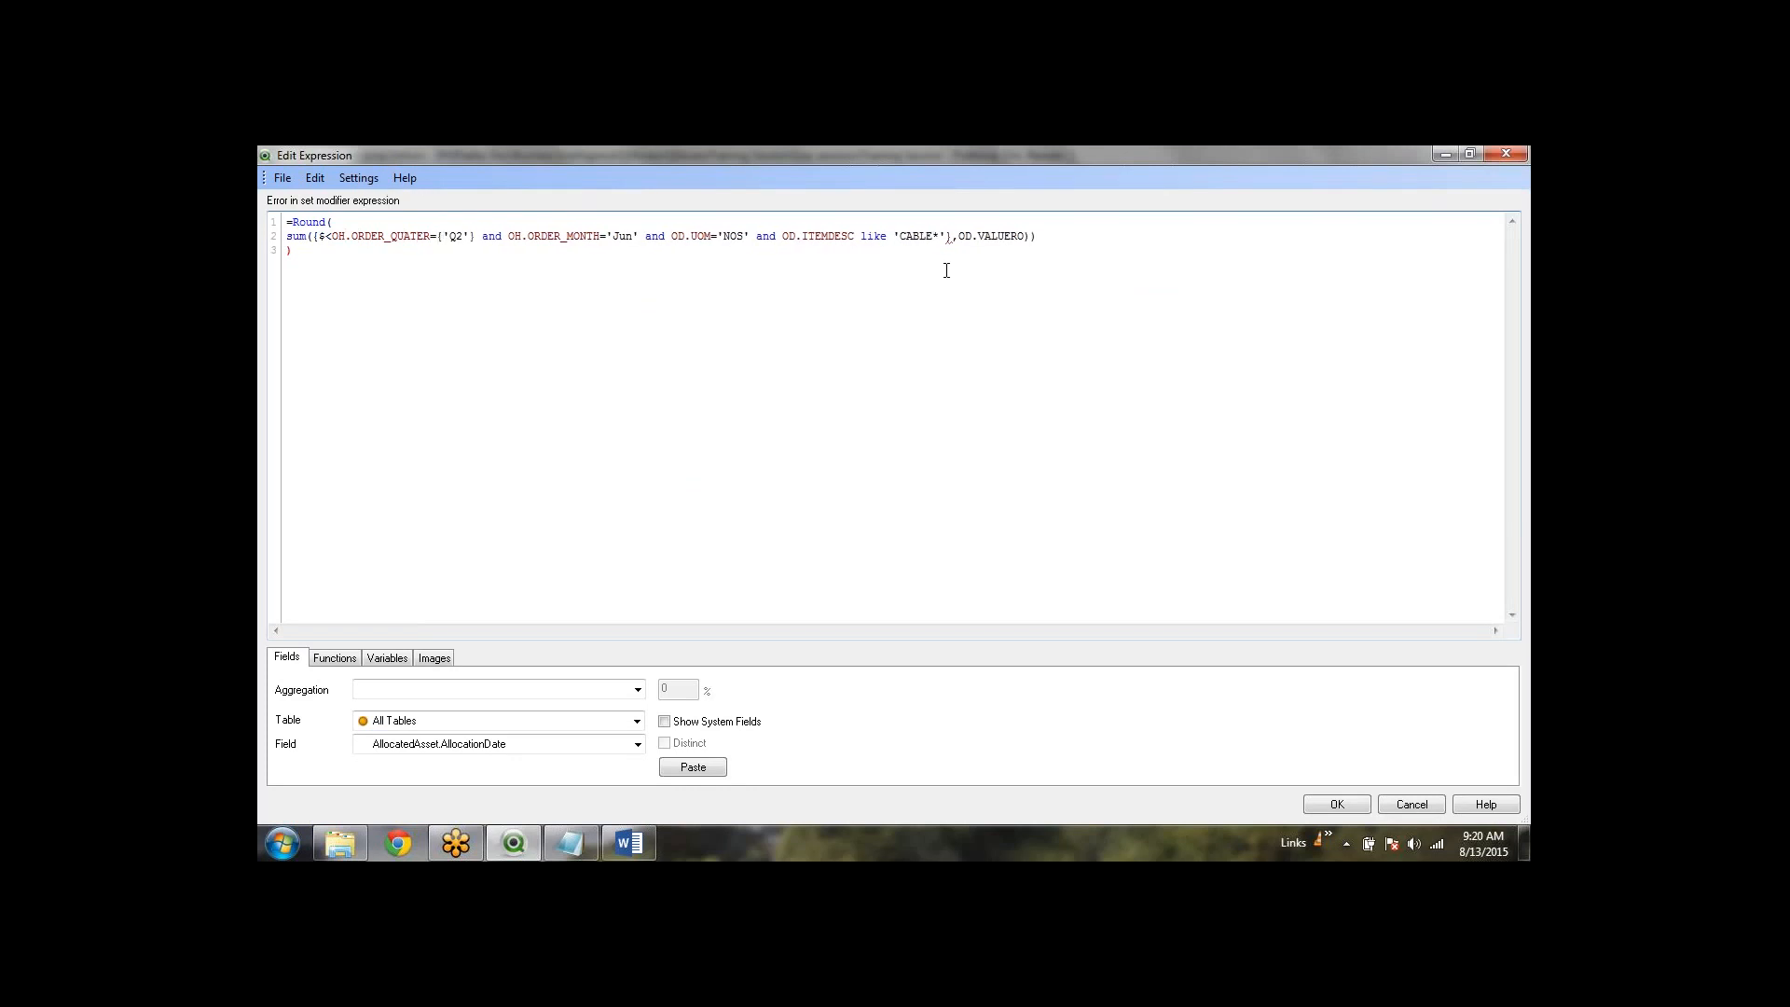
{"action": "key", "text": "shift+Right"}
{"action": "key", "text": "shift+Right"}
{"action": "key", "text": "shift+Right"}
{"action": "key", "text": "shift+Right"}
{"action": "key", "text": "shift+Right"}
{"action": "type", "text": ","}
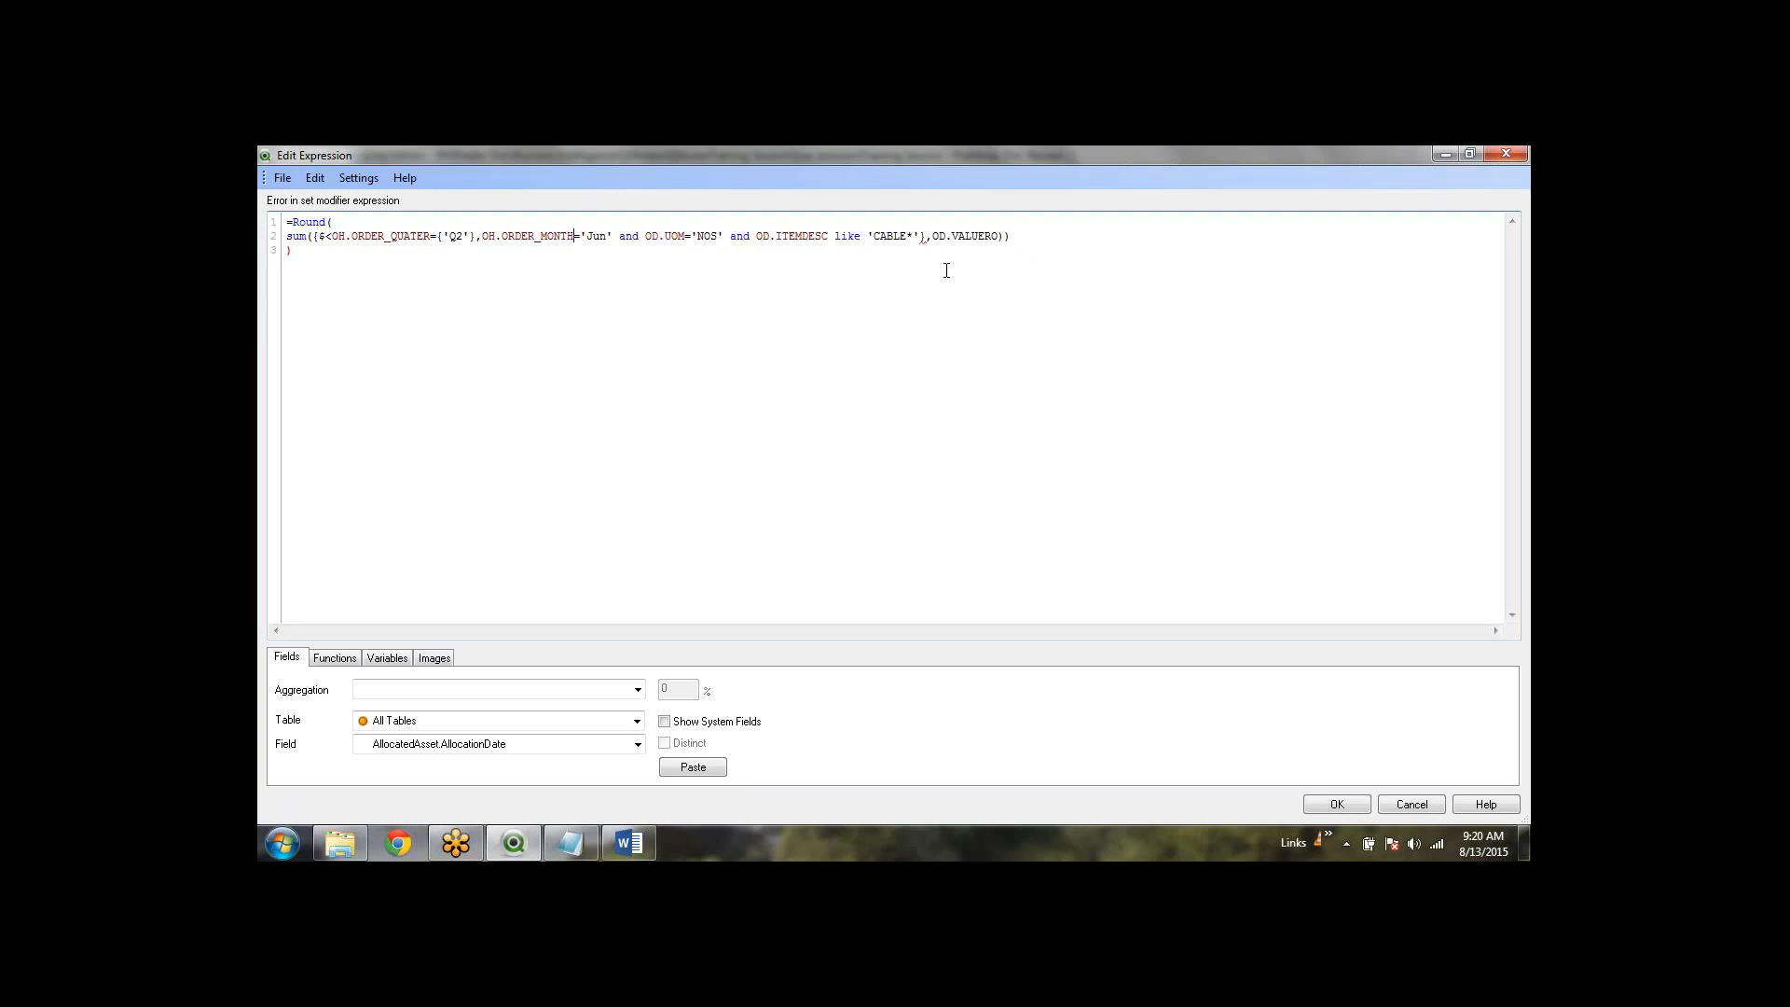
Step: Rewrite the month condition as OH.ORDER_MONTH={'Jun'} and replace the and following it with a comma
{"action": "type", "text": "{"}
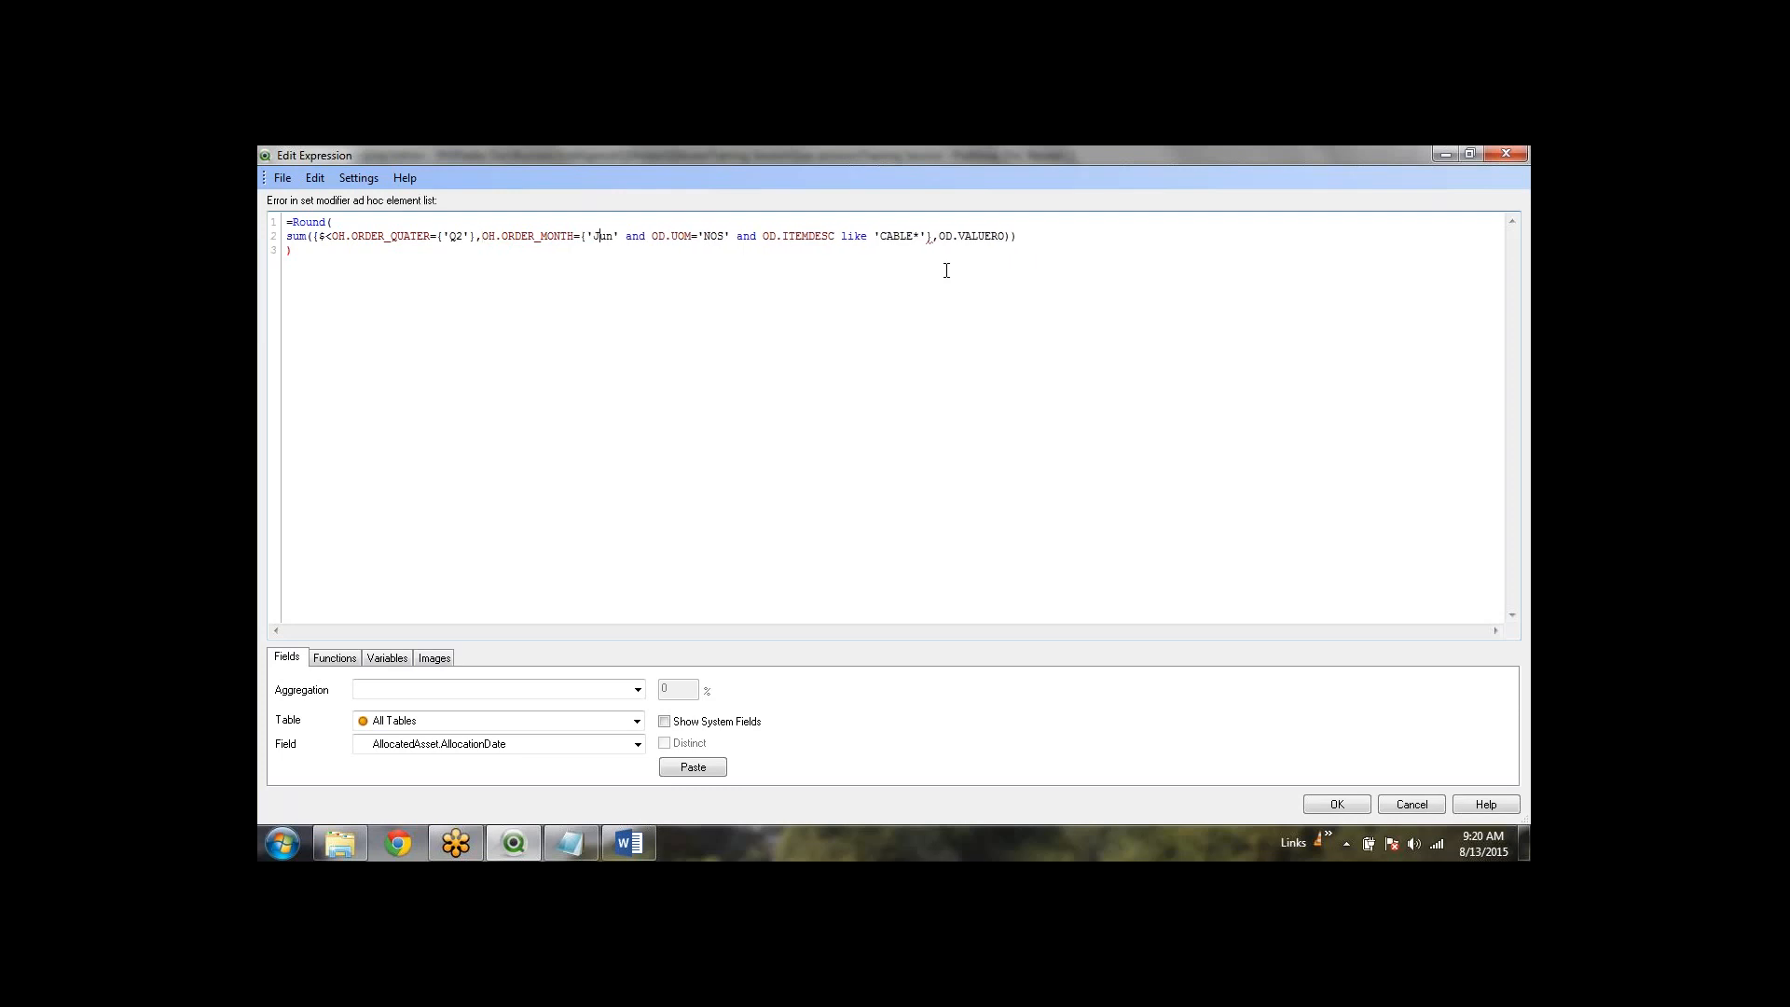
{"action": "type", "text": "}"}
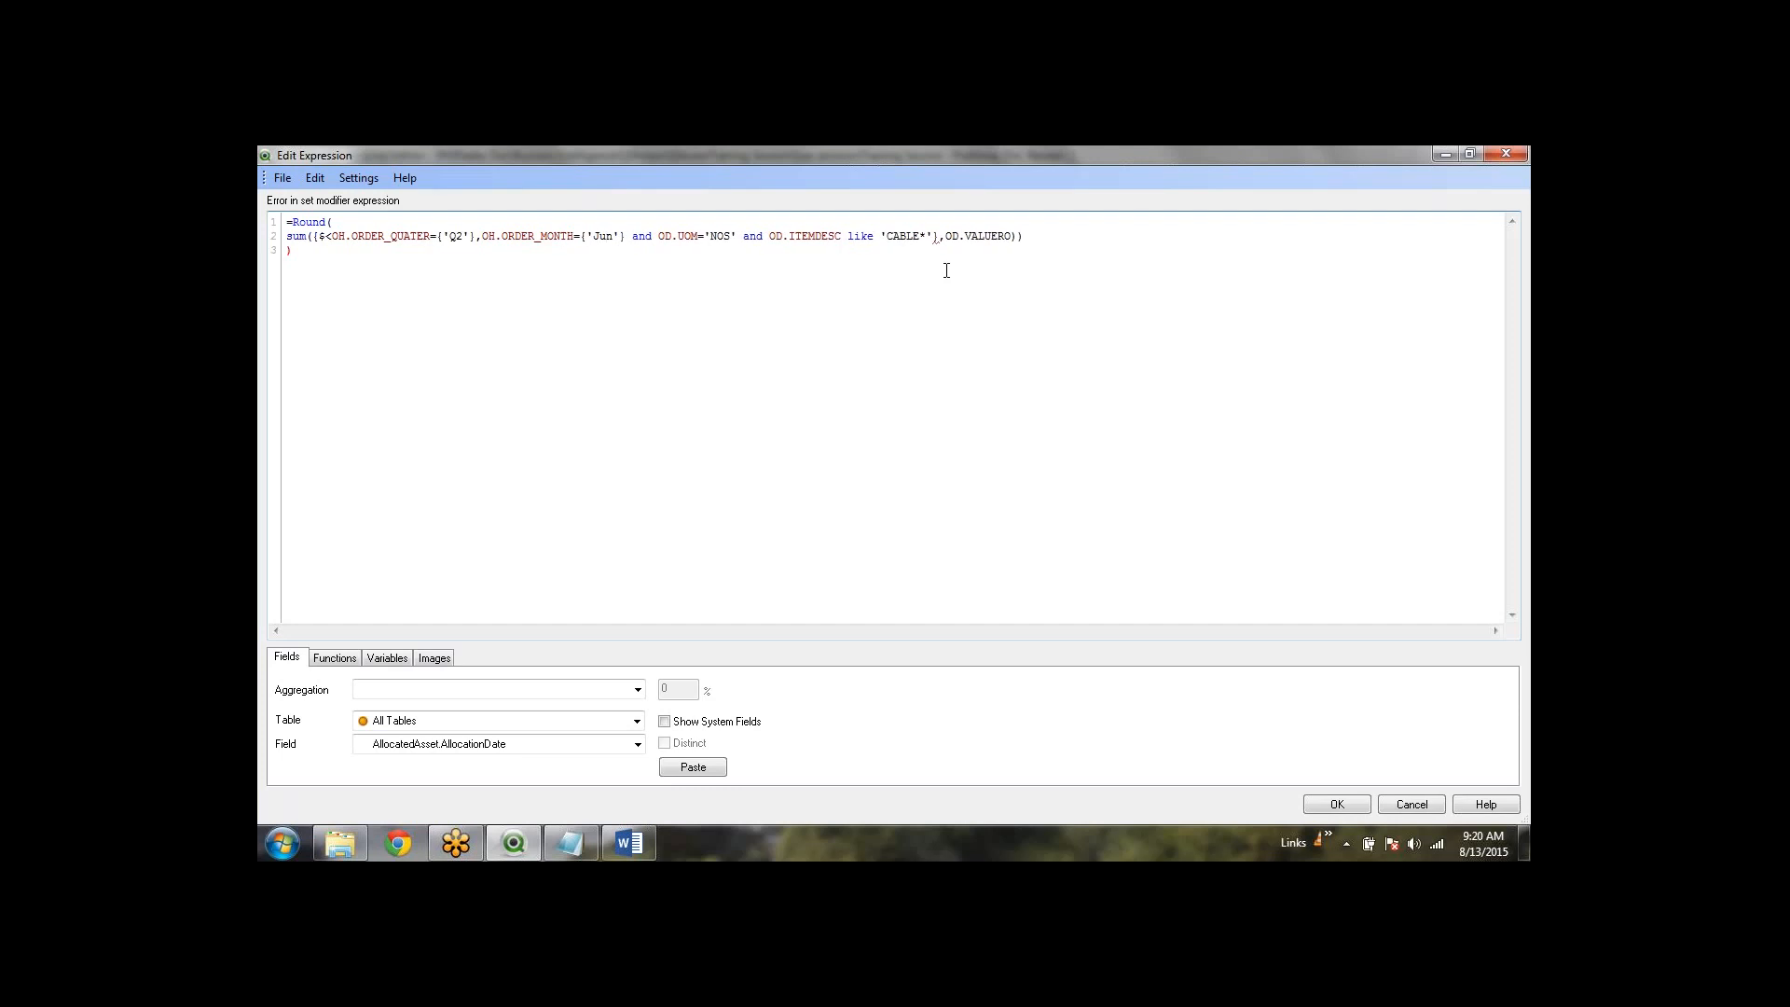
{"action": "type", "text": ","}
{"action": "key", "text": "Delete"}
{"action": "key", "text": "Delete"}
{"action": "key", "text": "Delete"}
{"action": "key", "text": "Delete"}
{"action": "key", "text": "Delete"}
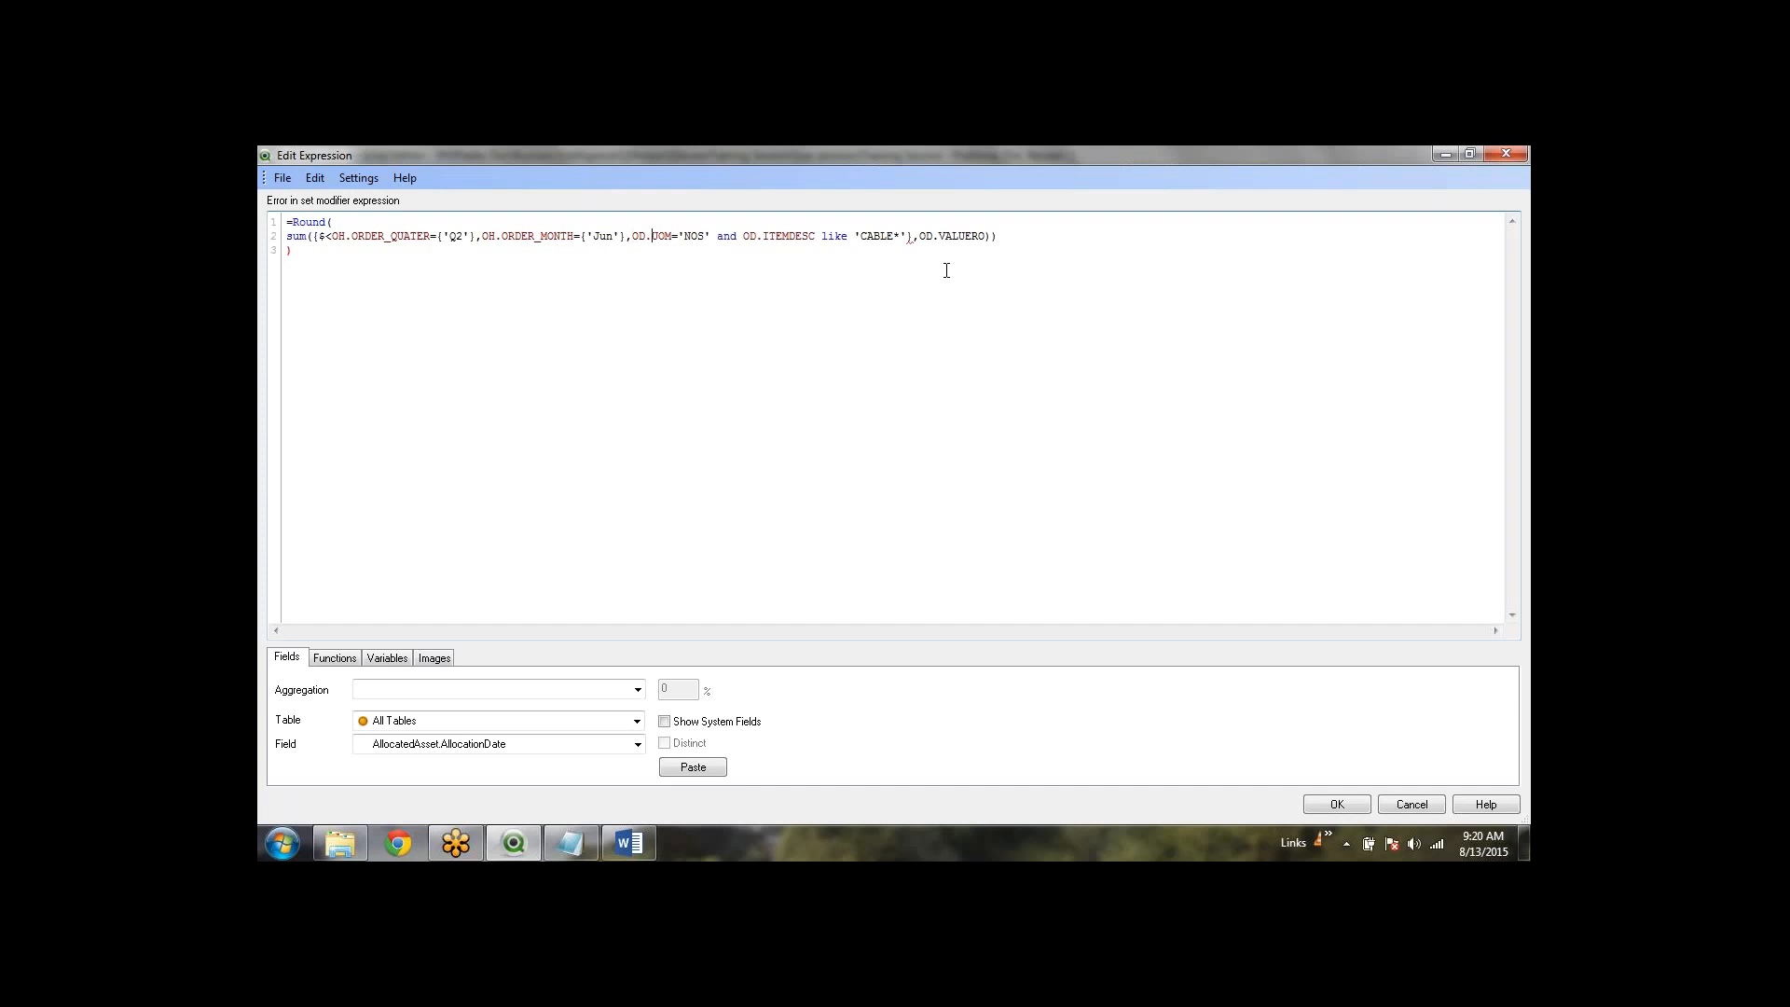
Step: Rewrite the unit condition as OD.UOM={'NOS'} and replace the and following it with a comma
{"action": "type", "text": "{'"}
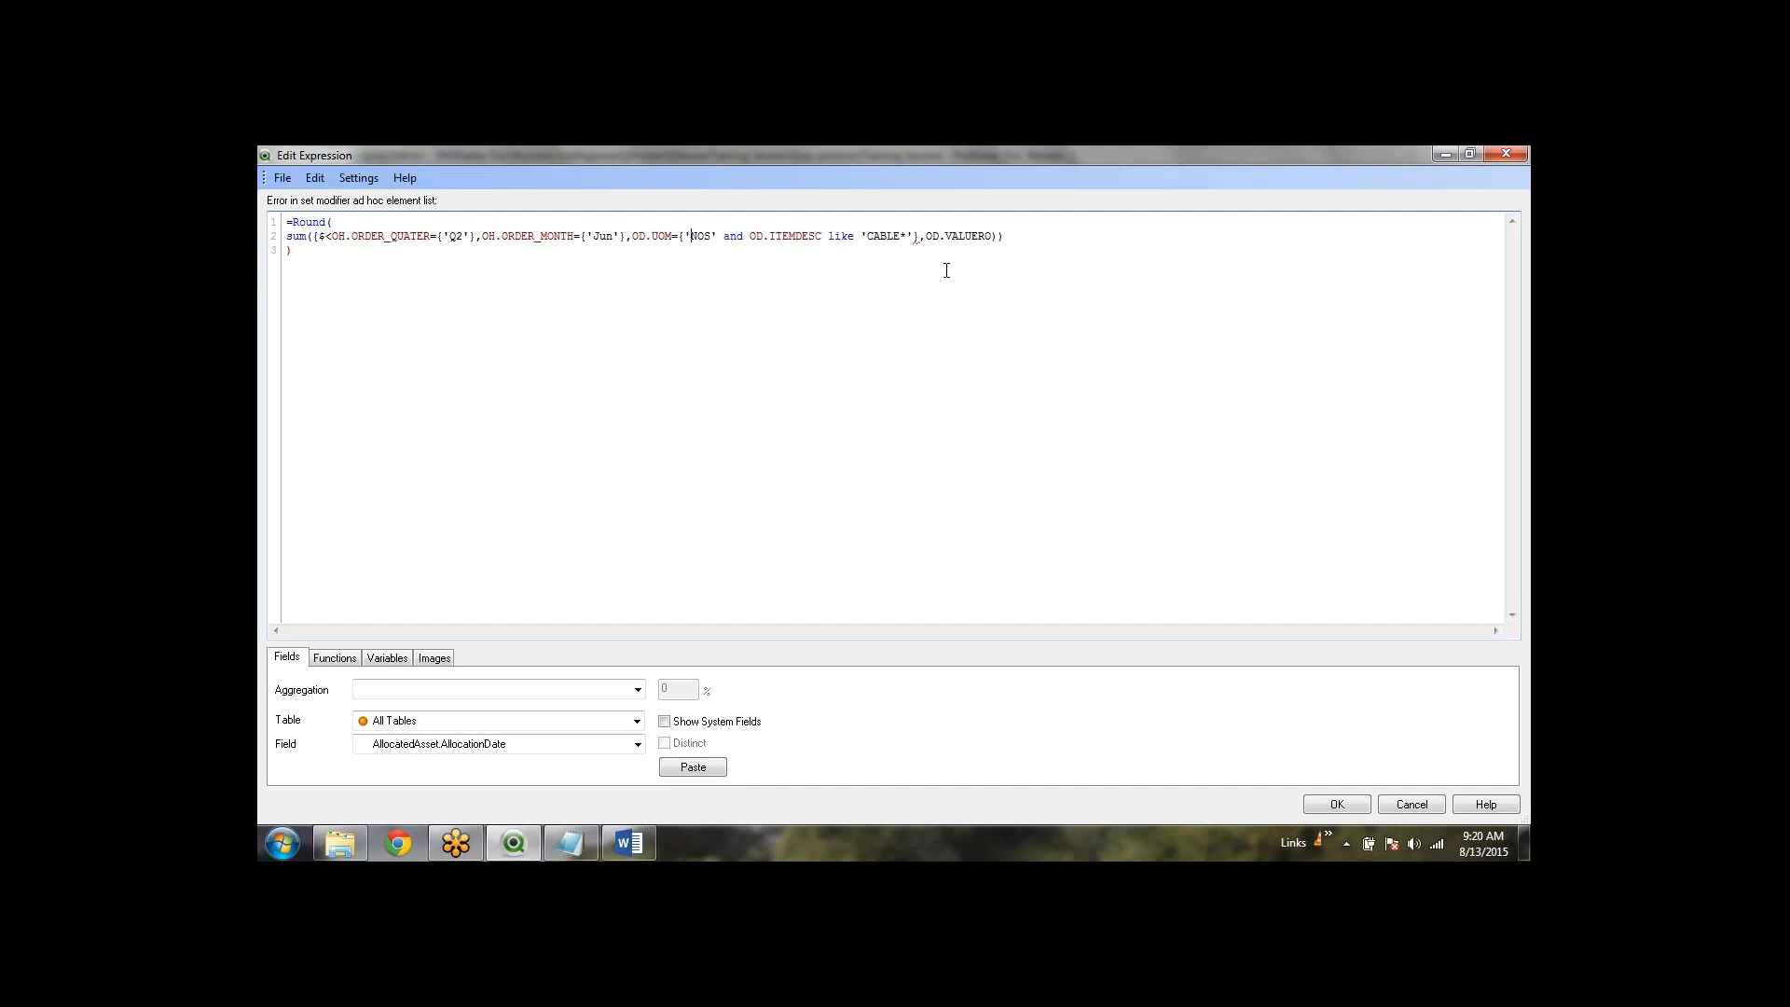
{"action": "key", "text": "Right"}
{"action": "type", "text": "}"}
{"action": "key", "text": "shift+Right"}
{"action": "key", "text": "shift+Right"}
{"action": "key", "text": "shift+Right"}
{"action": "key", "text": "shift+Right"}
{"action": "key", "text": "shift+Right"}
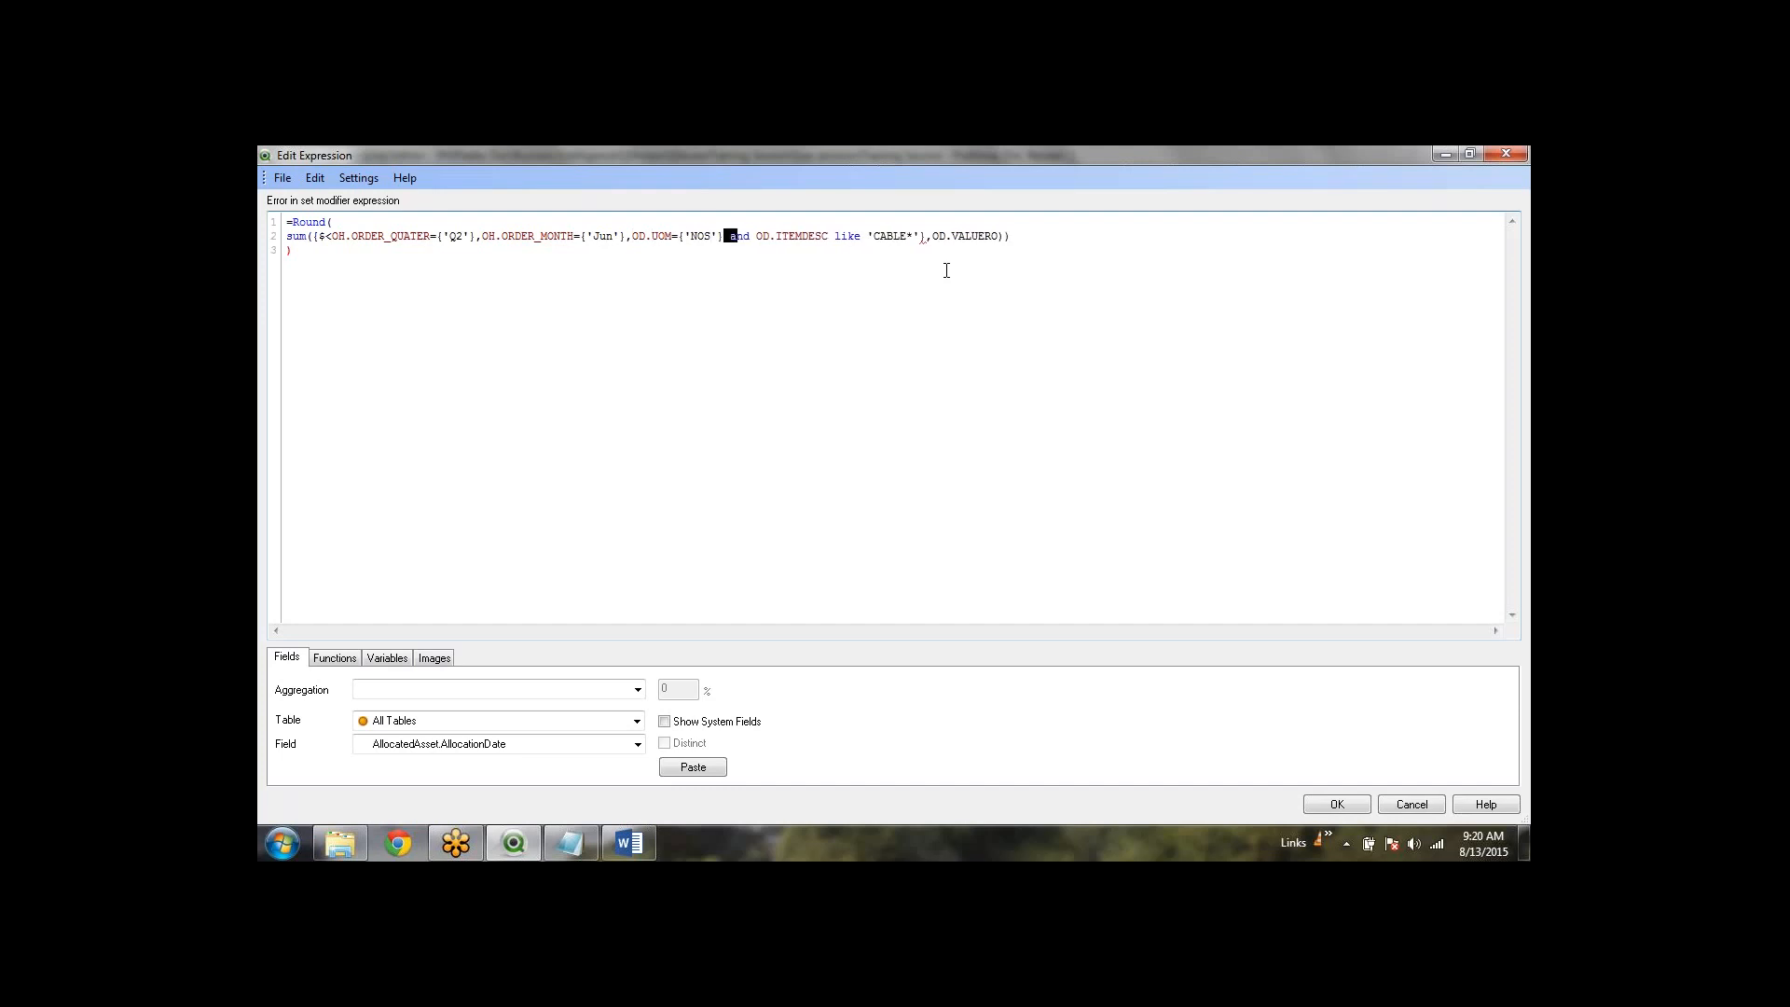
{"action": "type", "text": ","}
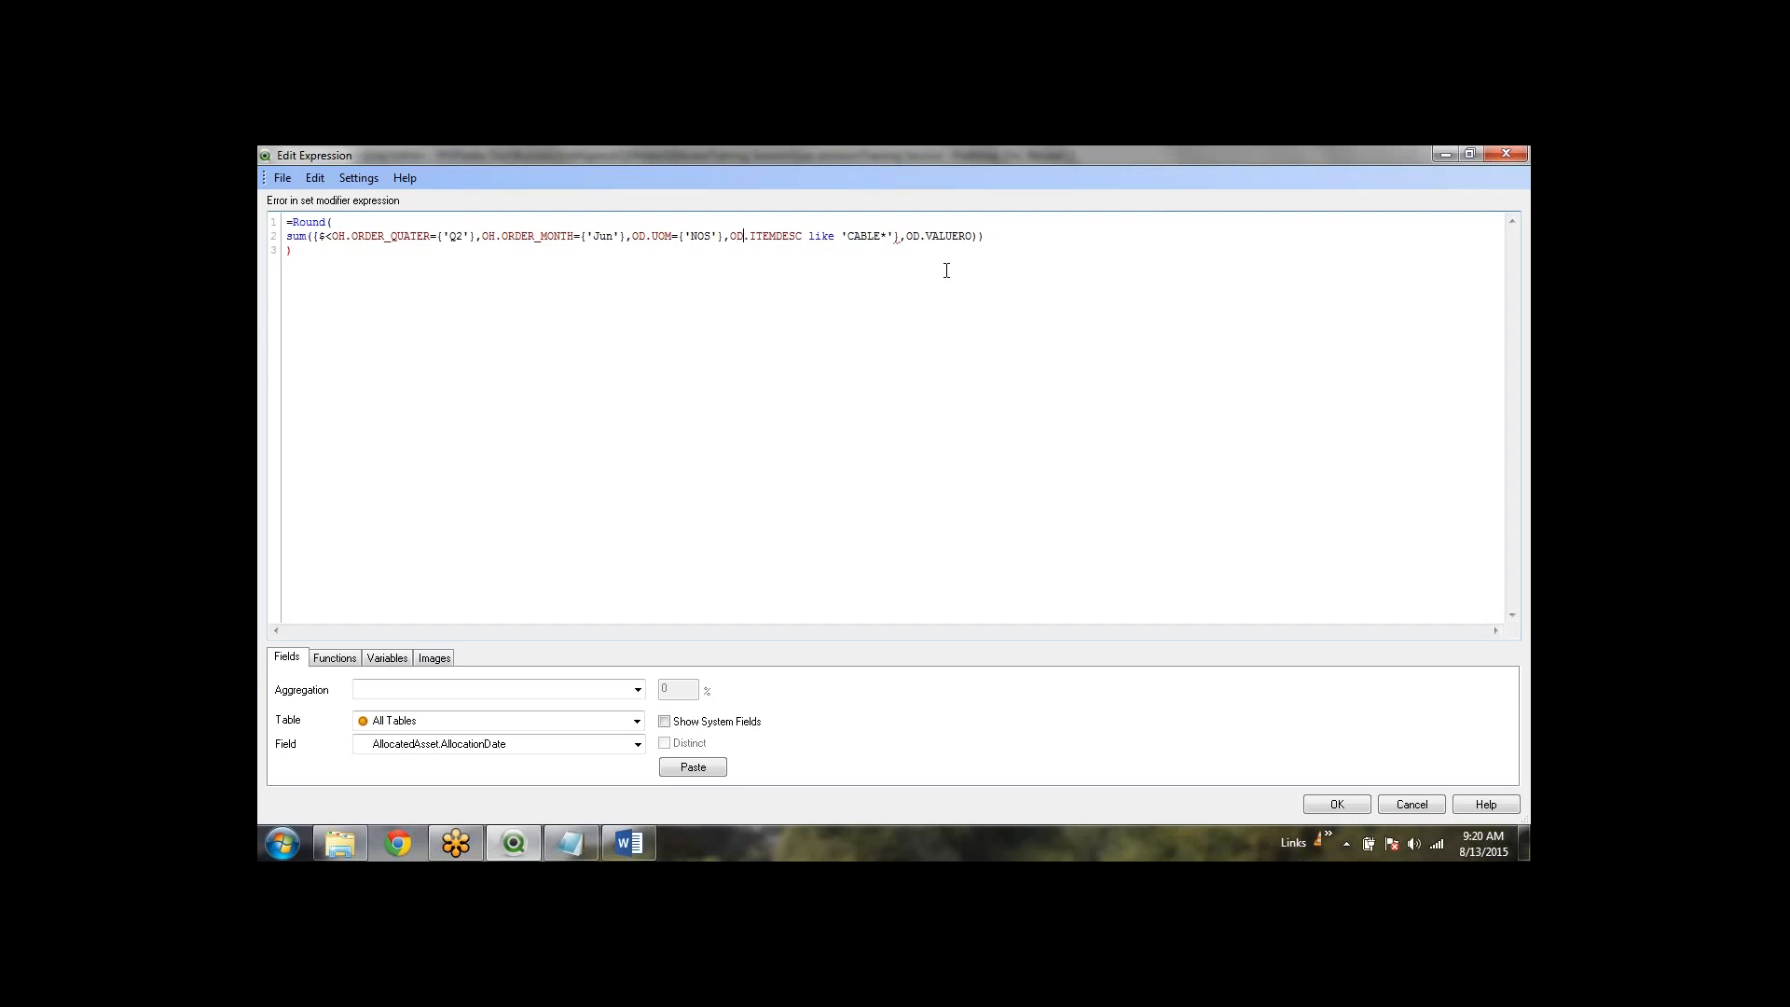
Step: Replace the like comparison on the item description with the set condition OD.ITEMDESC={'CABLE*'}
{"action": "key", "text": "shift+Right"}
{"action": "key", "text": "shift+Right"}
{"action": "key", "text": "shift+Right"}
{"action": "key", "text": "shift+Right"}
{"action": "key", "text": "shift+Right"}
{"action": "key", "text": "shift+Right"}
{"action": "type", "text": "={"}
{"action": "type", "text": "}"}
Step: Close the set modifier with >, remove the leftover comma and extra parenthesis around OD.VALUERO, and accept the expression and properties
{"action": "type", "text": ">"}
{"action": "key", "text": "BackSpace"}
{"action": "key", "text": "BackSpace"}
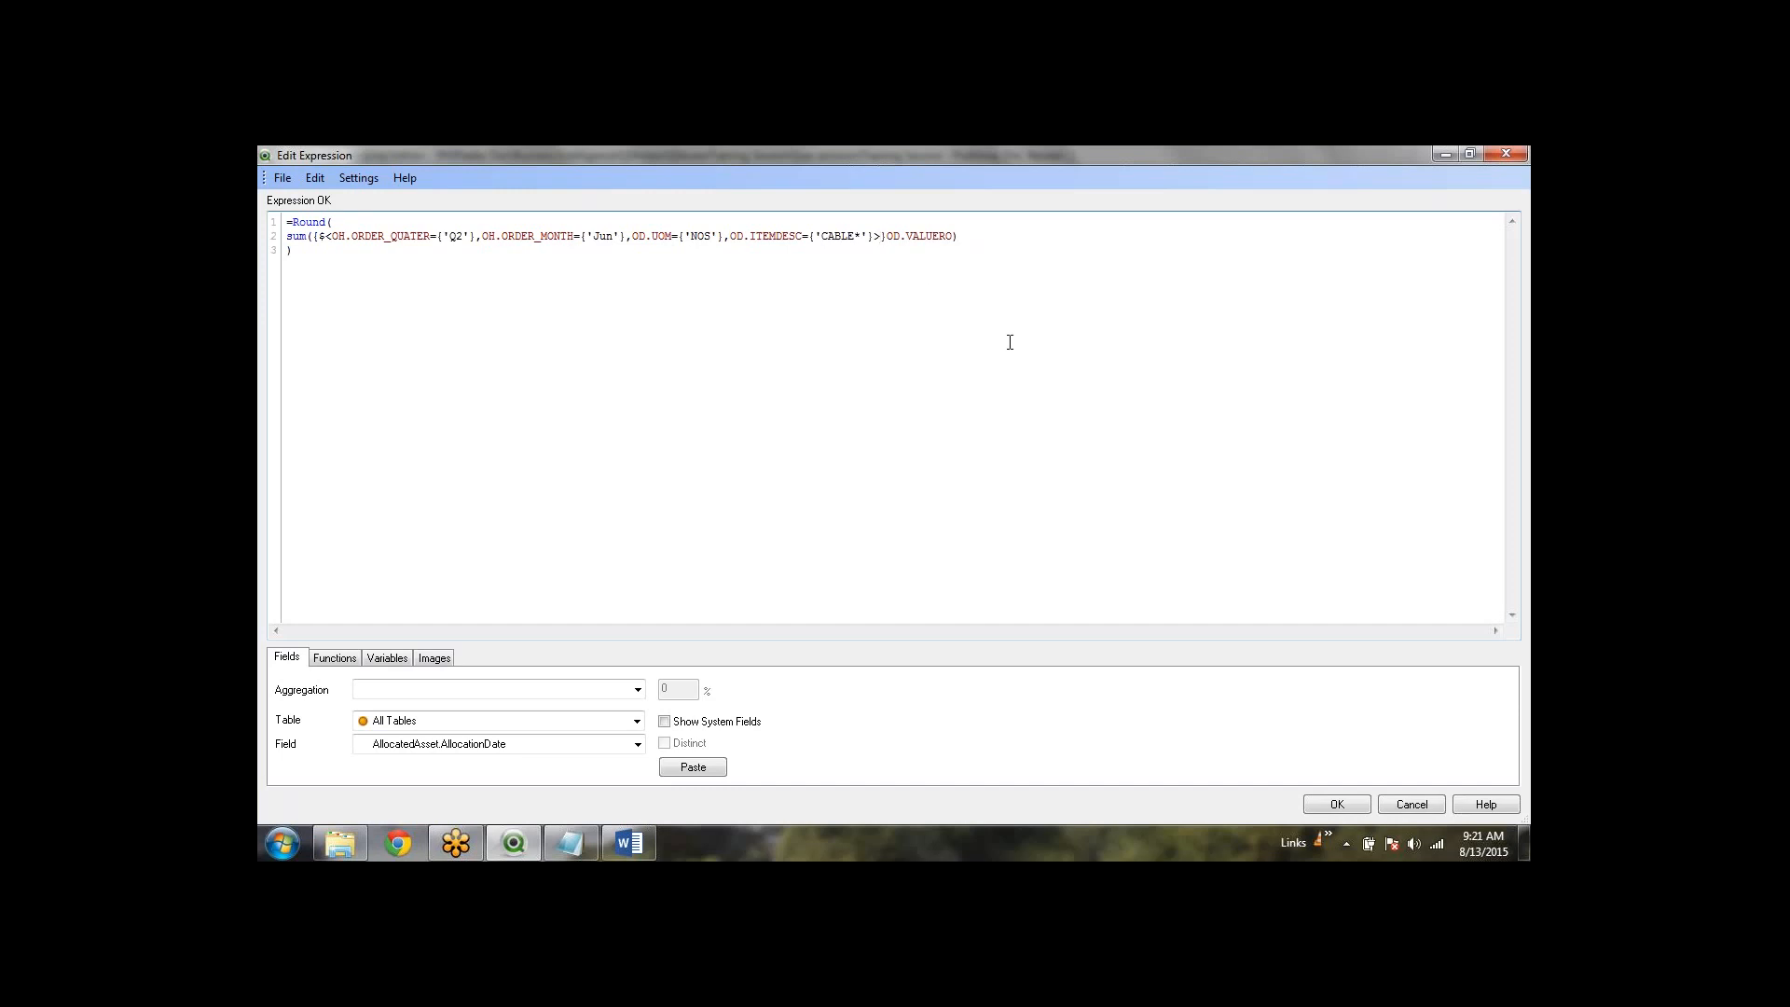
{"action": "left_click", "coordinate": [1337, 804]}
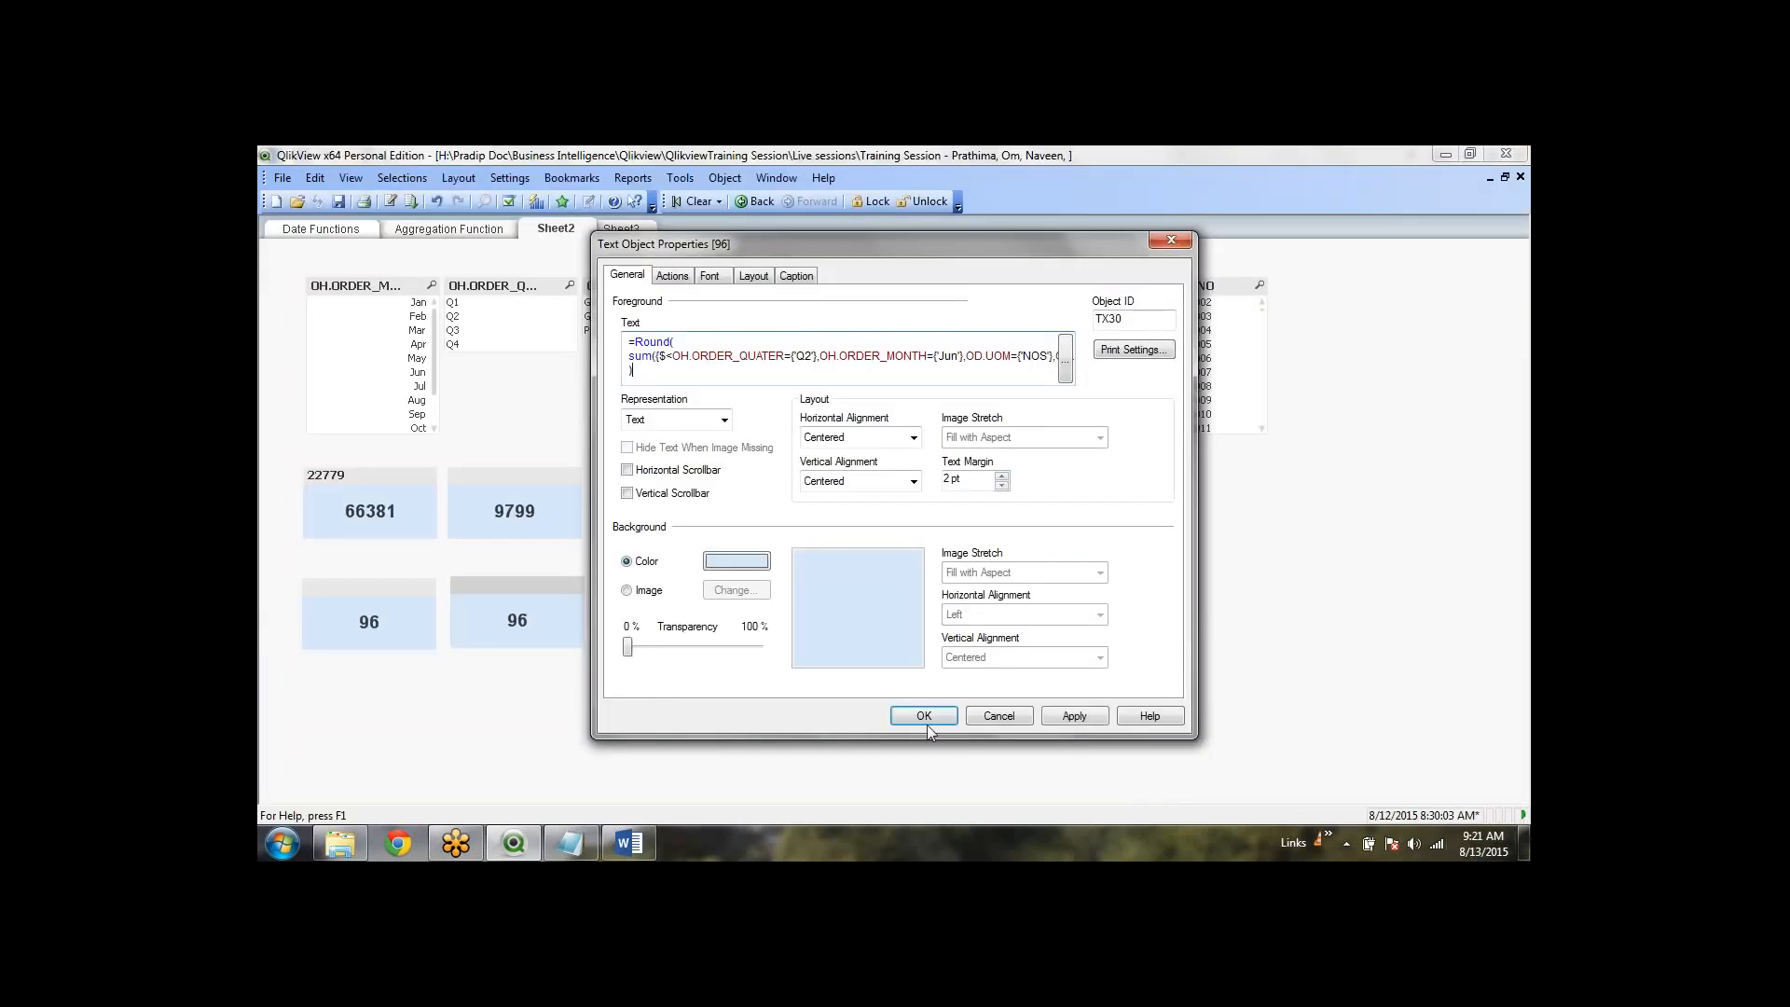
{"action": "left_click", "coordinate": [924, 715]}
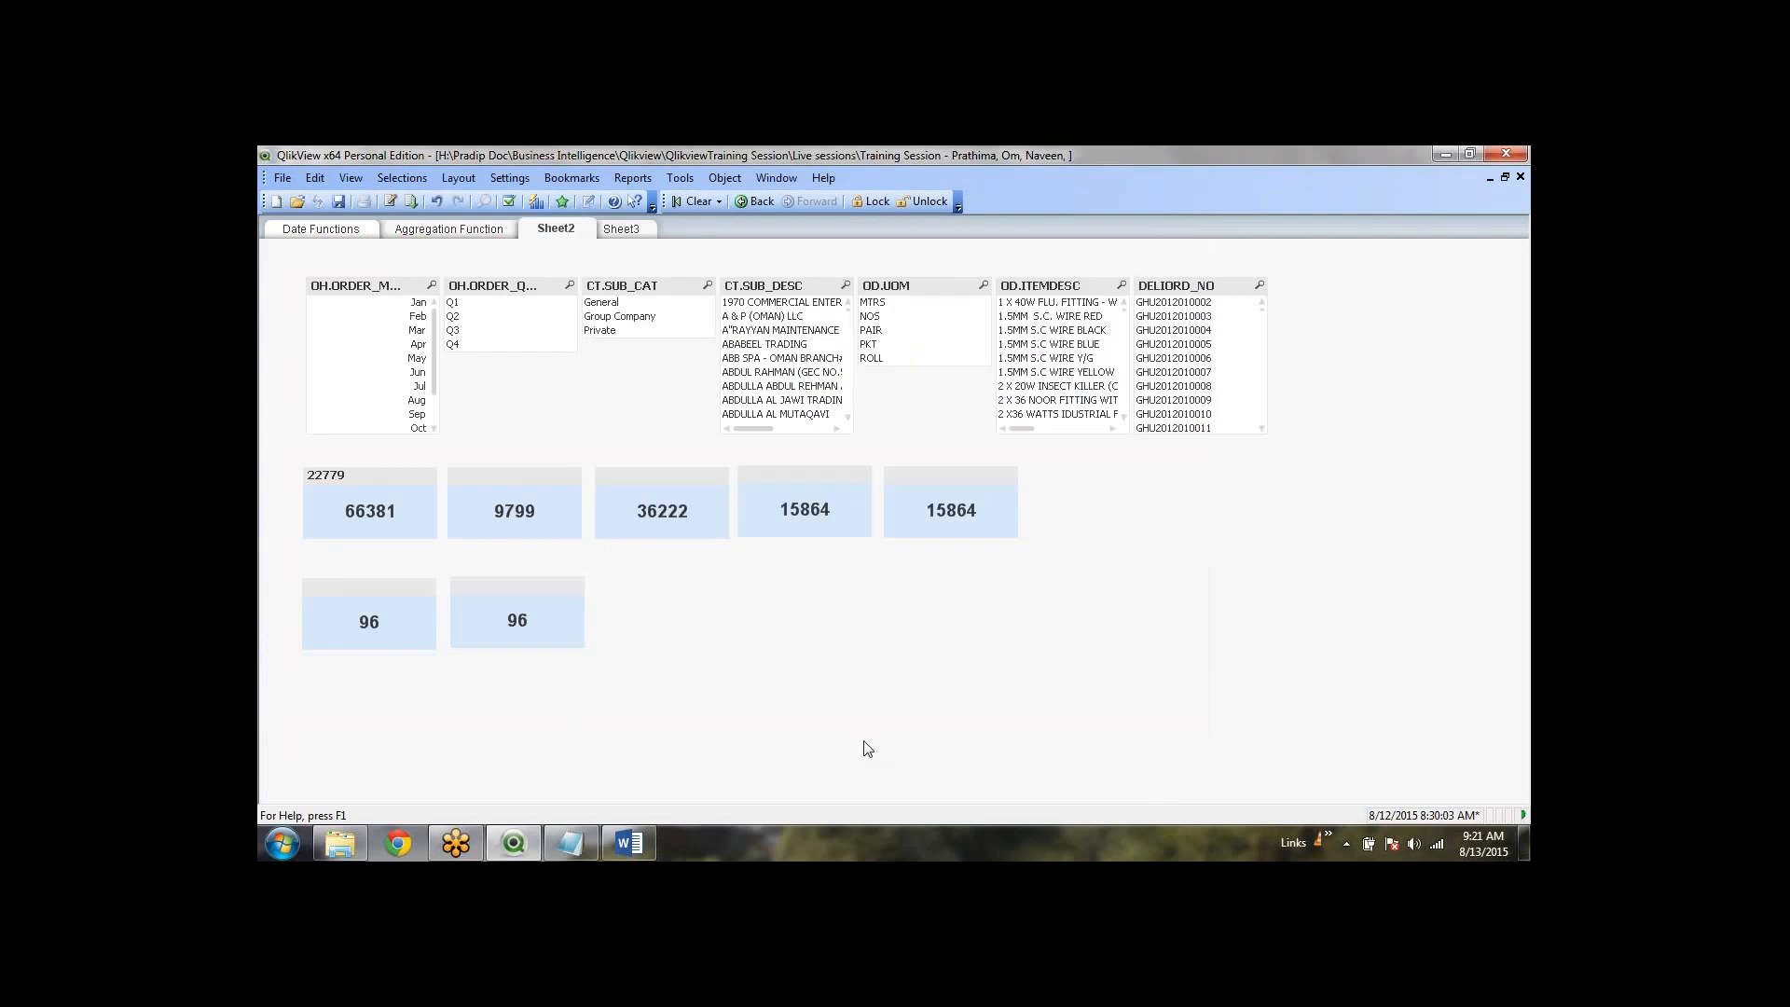
Step: Clear the selections and review the if-based expression of the first text object in the second row without changing it
{"action": "left_click", "coordinate": [694, 203]}
{"action": "right_click", "coordinate": [394, 614]}
{"action": "left_click", "coordinate": [443, 635]}
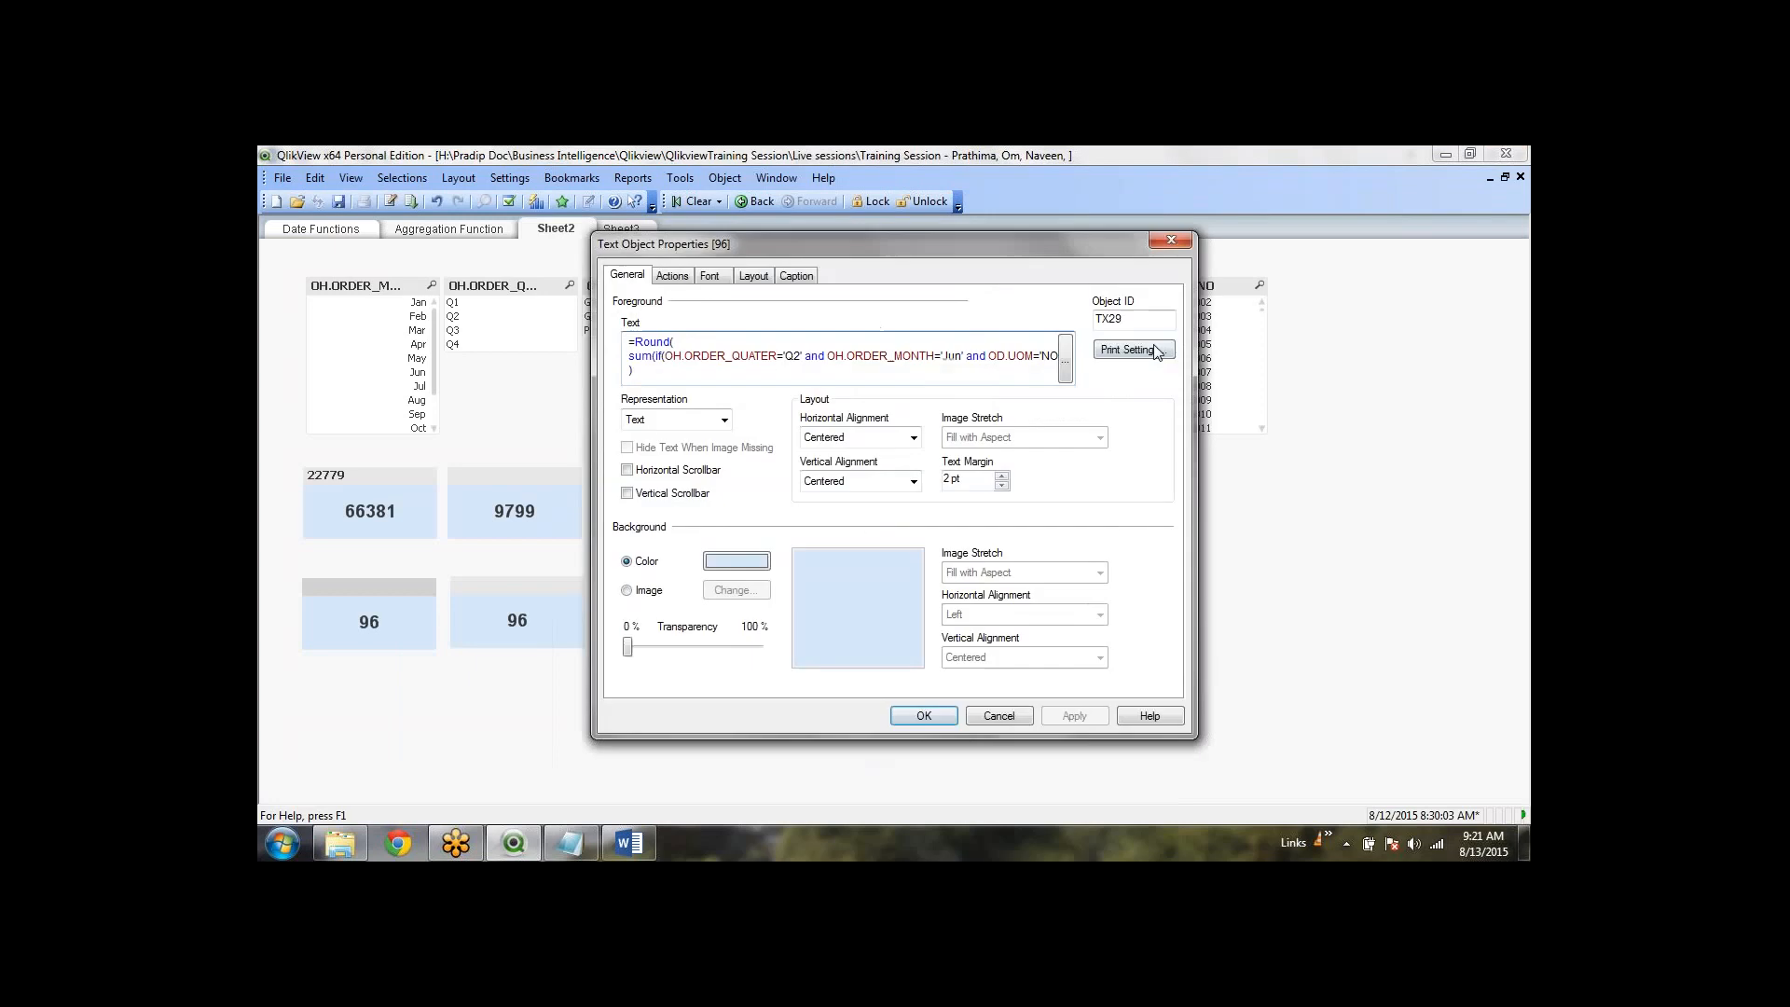
{"action": "left_click", "coordinate": [1065, 359]}
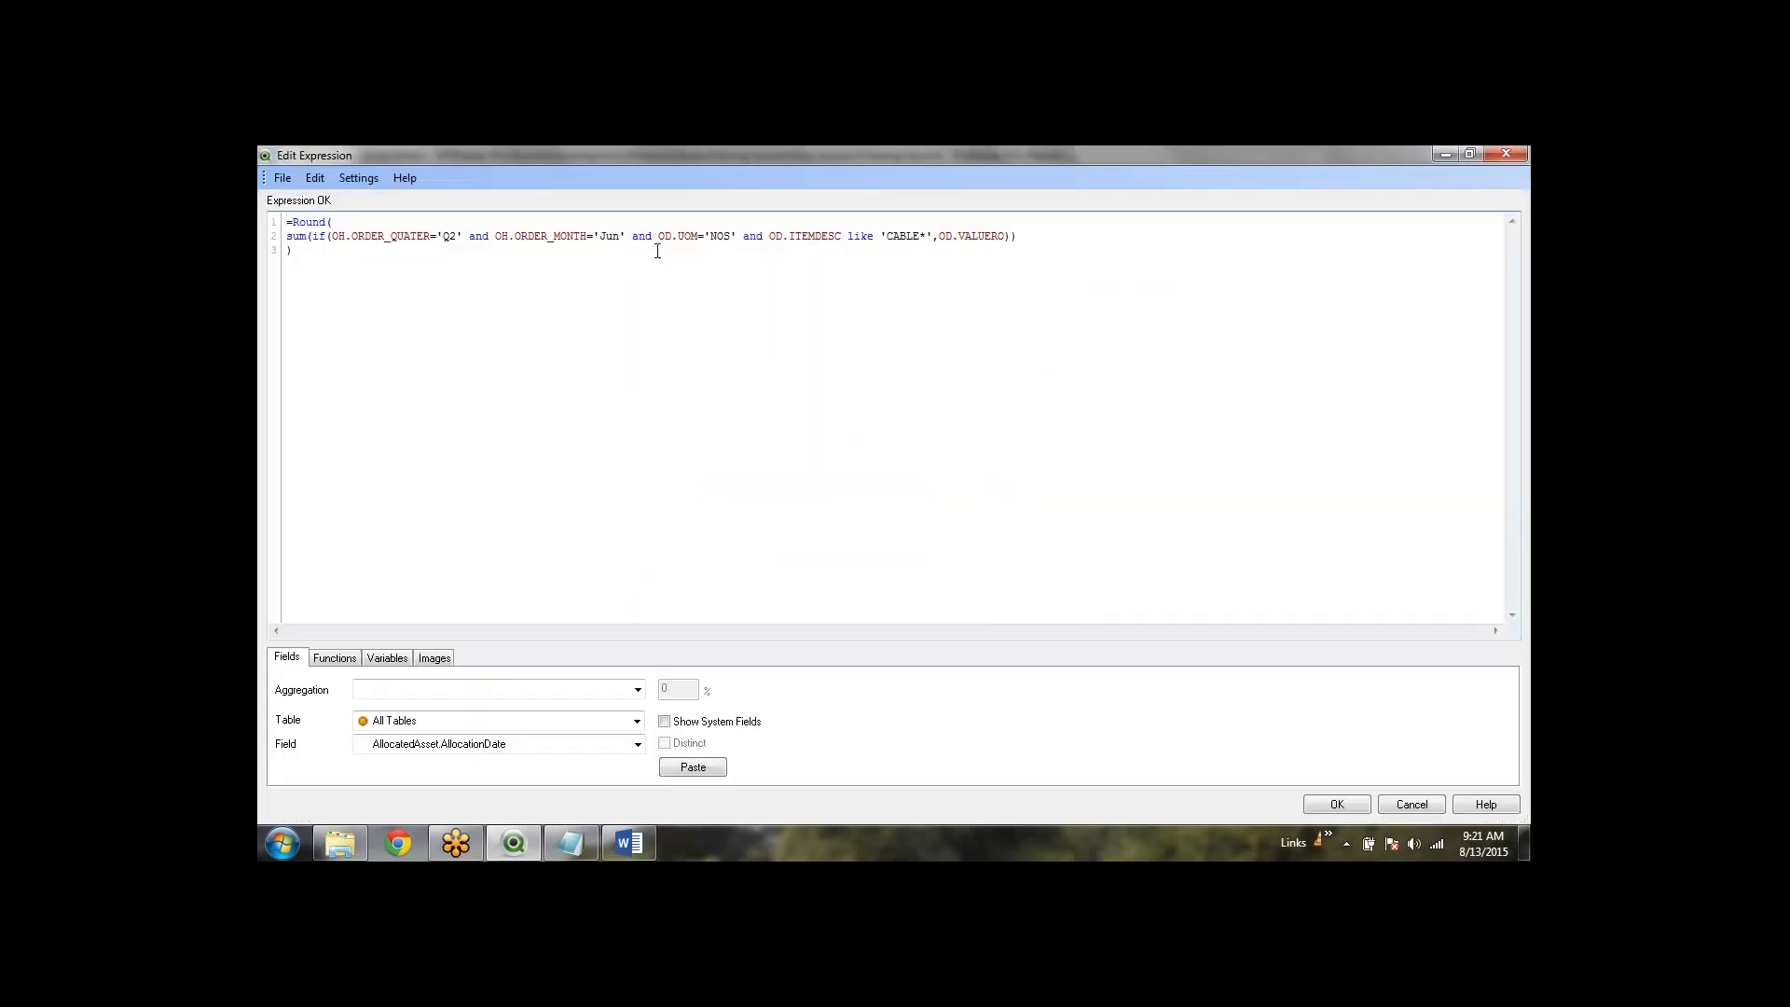
{"action": "key", "text": "Escape"}
{"action": "left_click", "coordinate": [988, 720]}
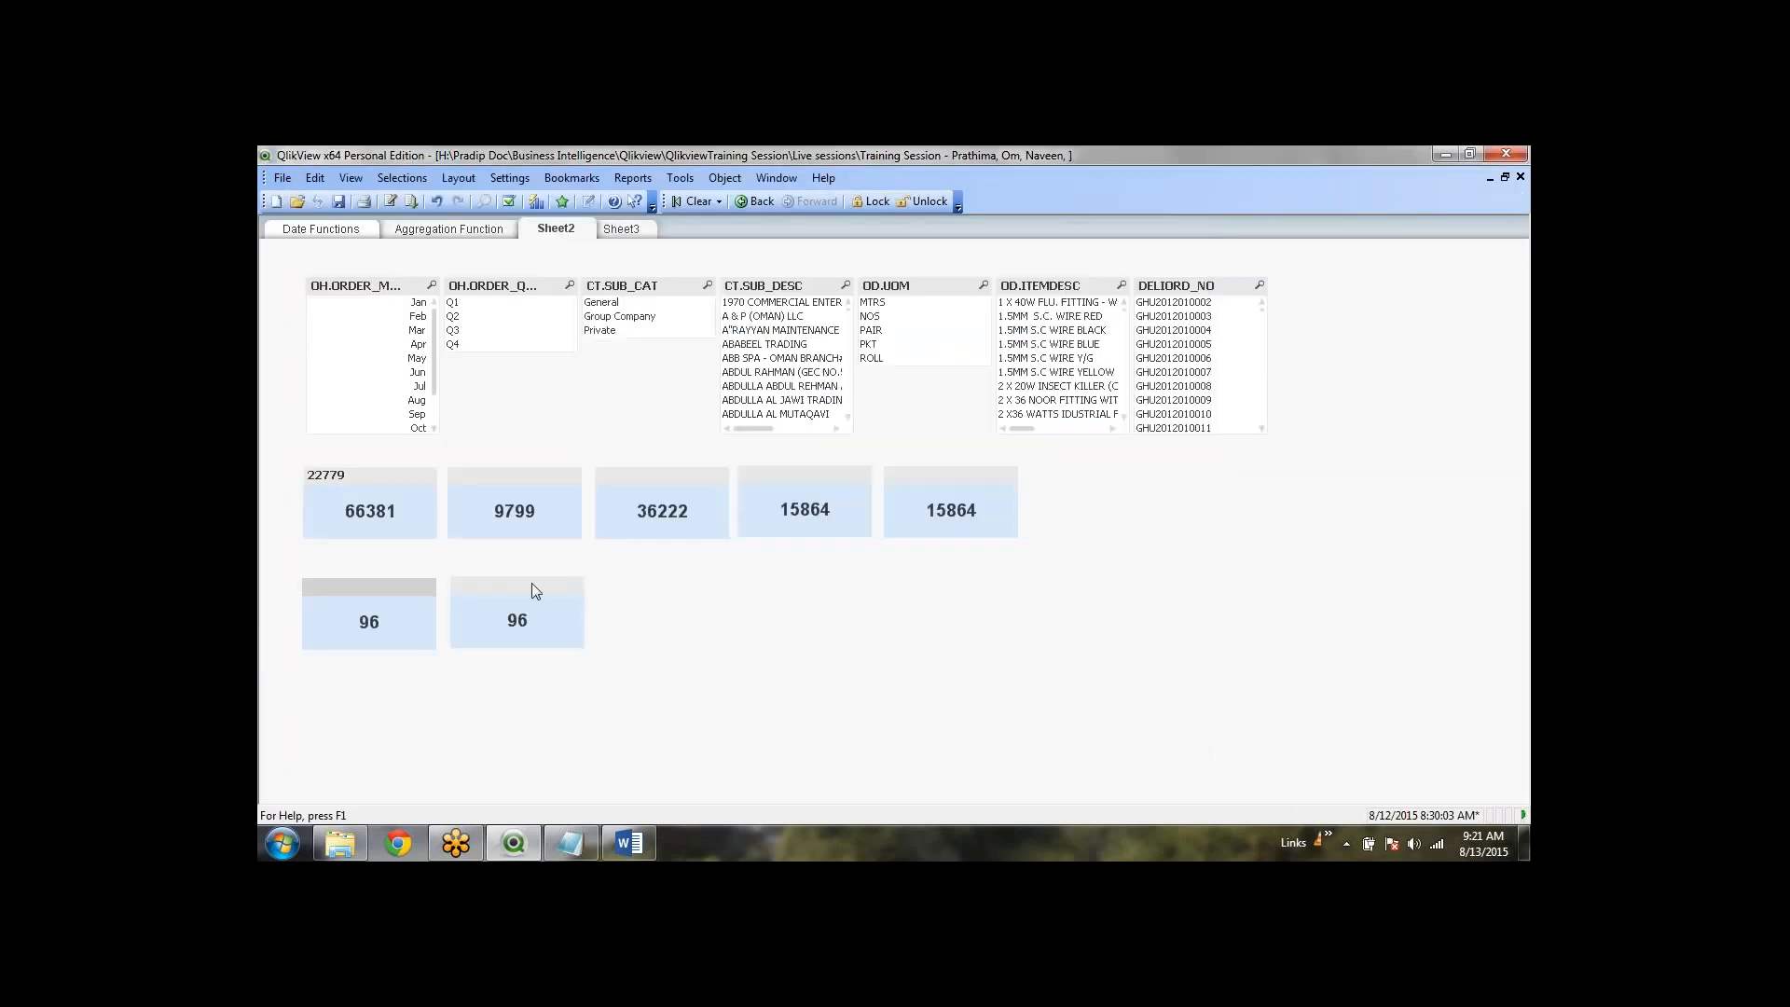
Step: Review the set analysis expression of the second text object in the second row without changing it
{"action": "right_click", "coordinate": [524, 617]}
{"action": "left_click", "coordinate": [559, 630]}
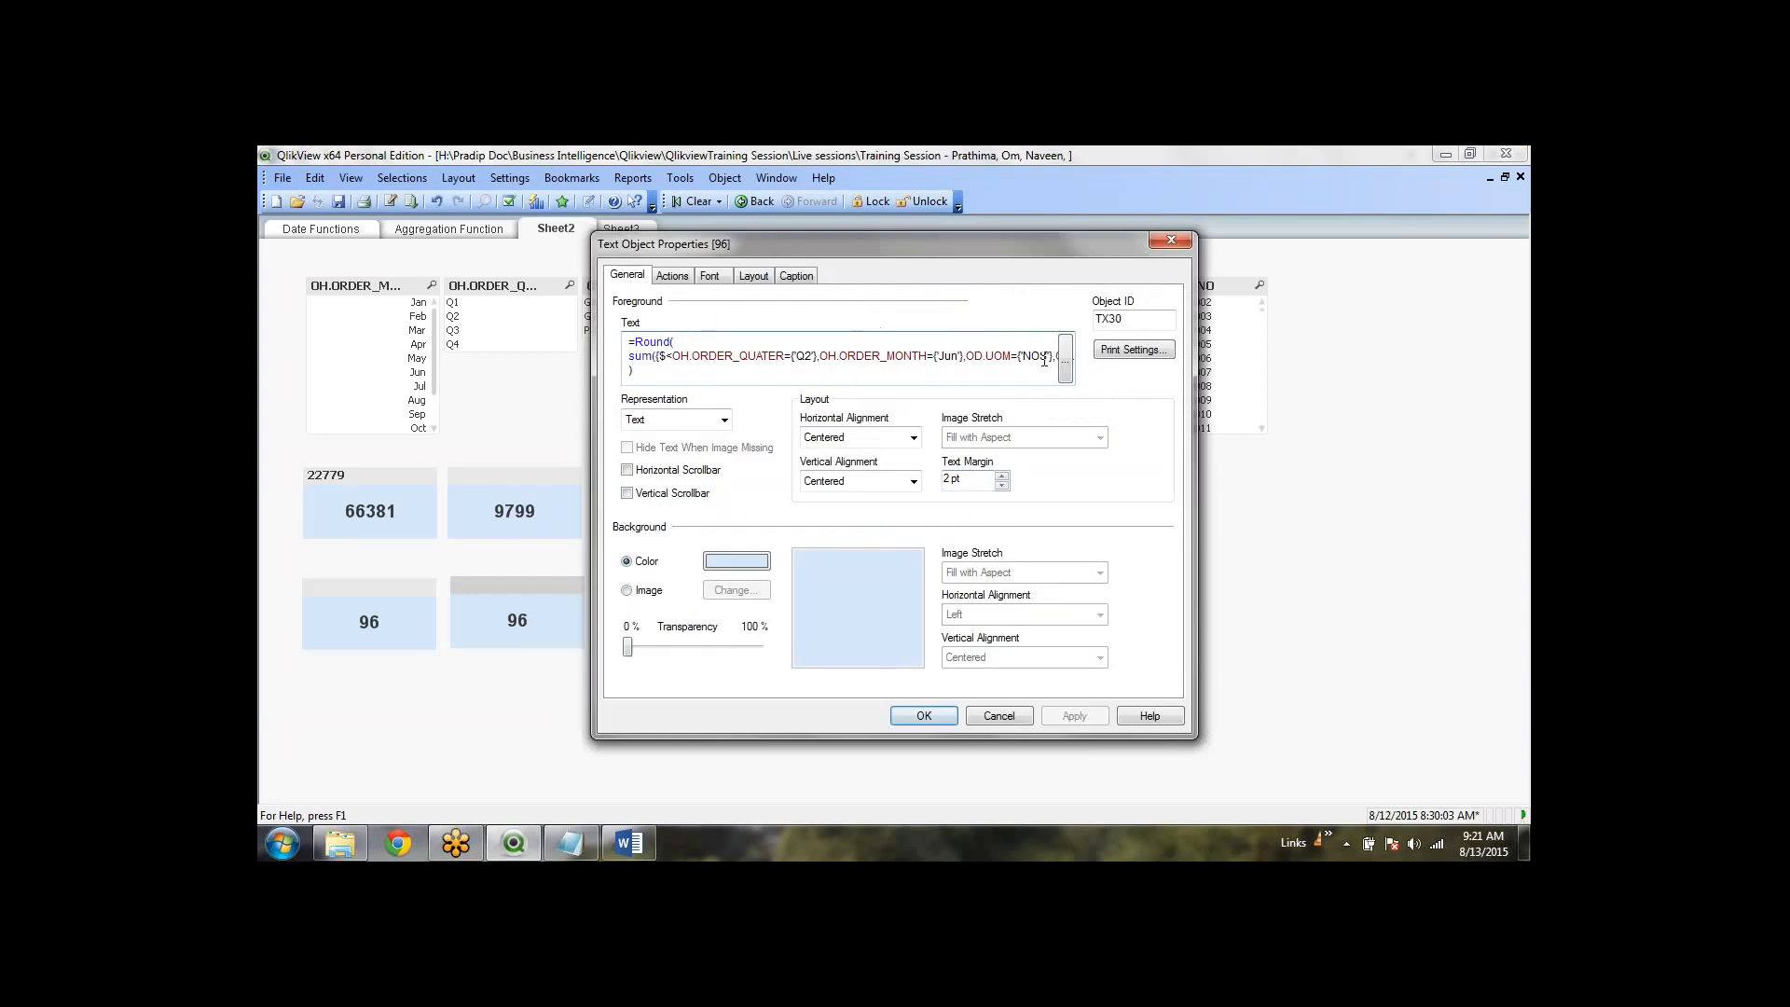
{"action": "left_click", "coordinate": [1068, 363]}
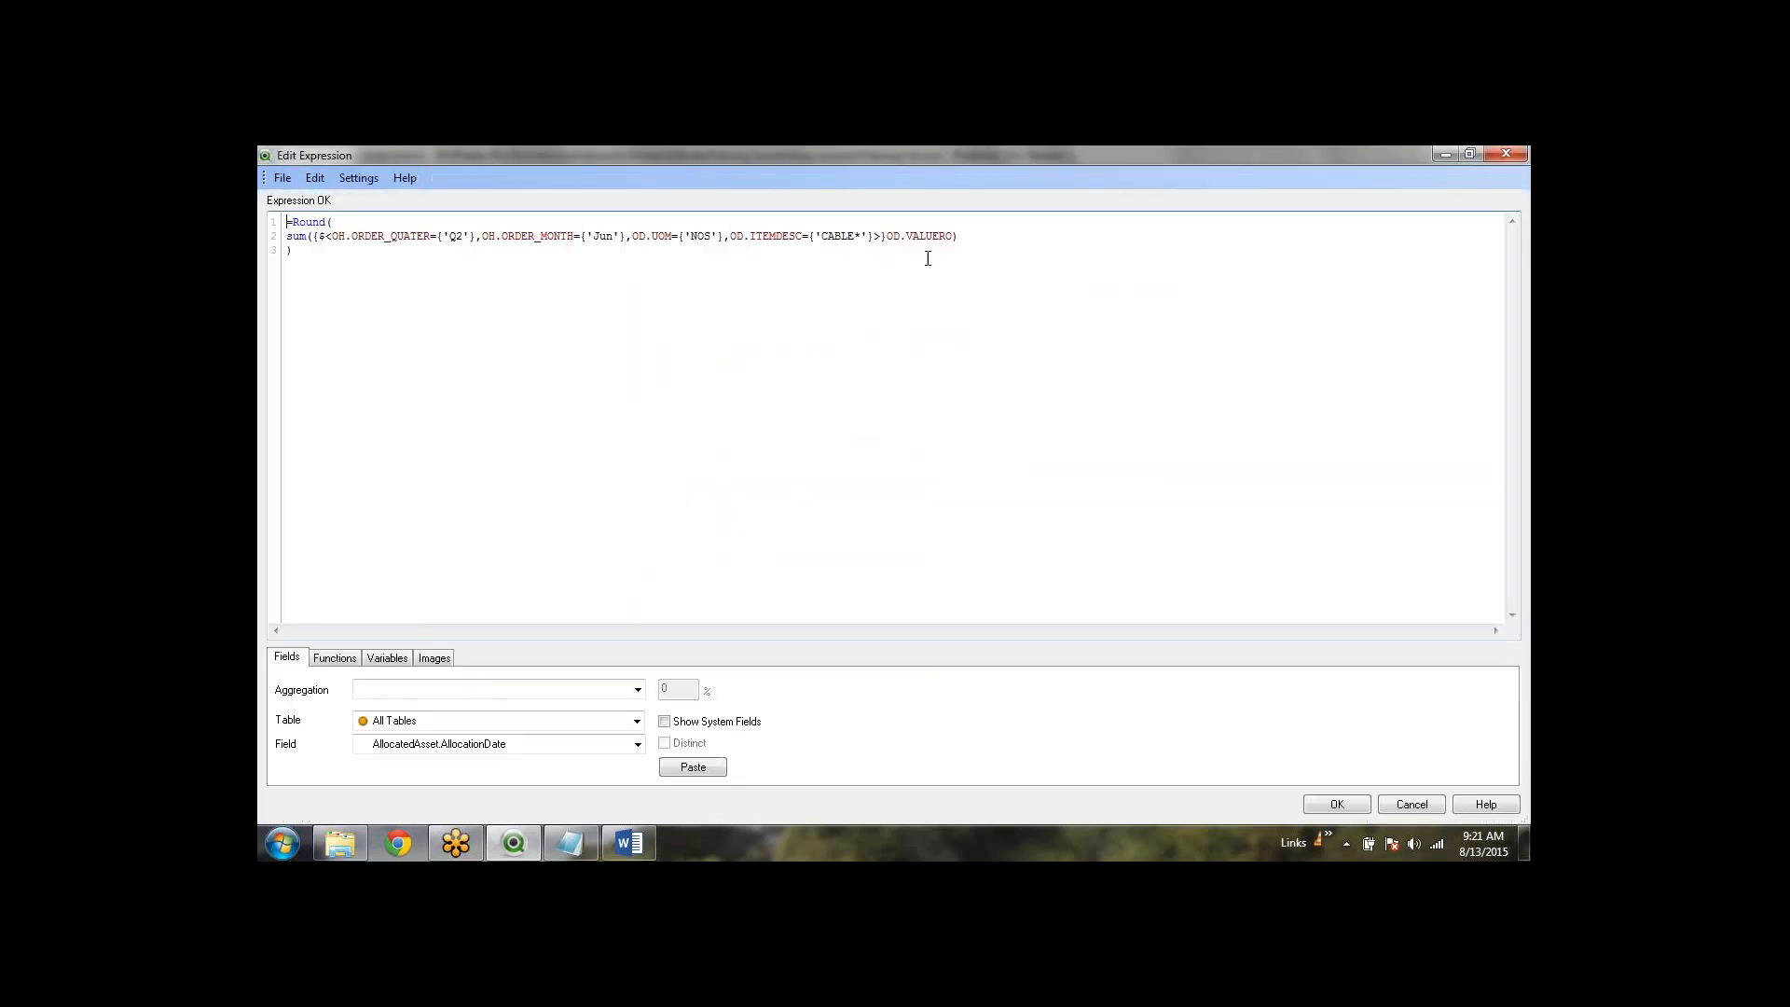
{"action": "left_click", "coordinate": [1412, 806]}
{"action": "left_click", "coordinate": [988, 719]}
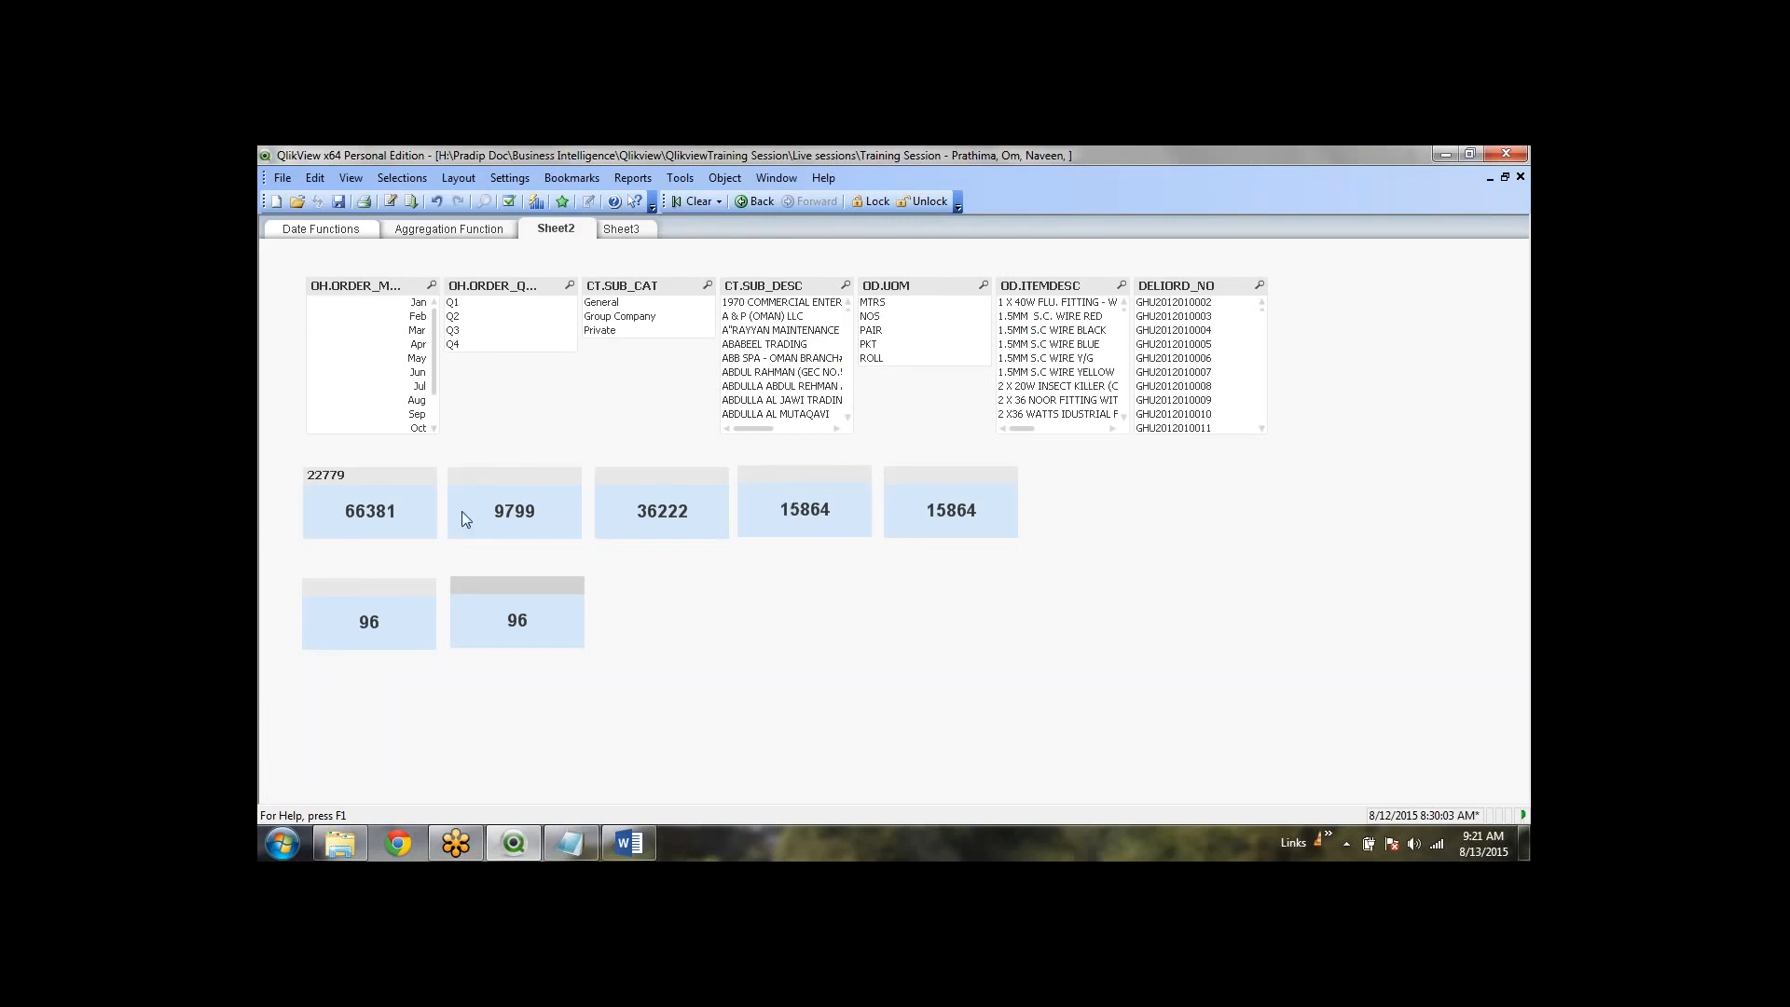
Step: Copy the last text object of the first row to the third place in the second row
{"action": "left_click", "coordinate": [934, 654]}
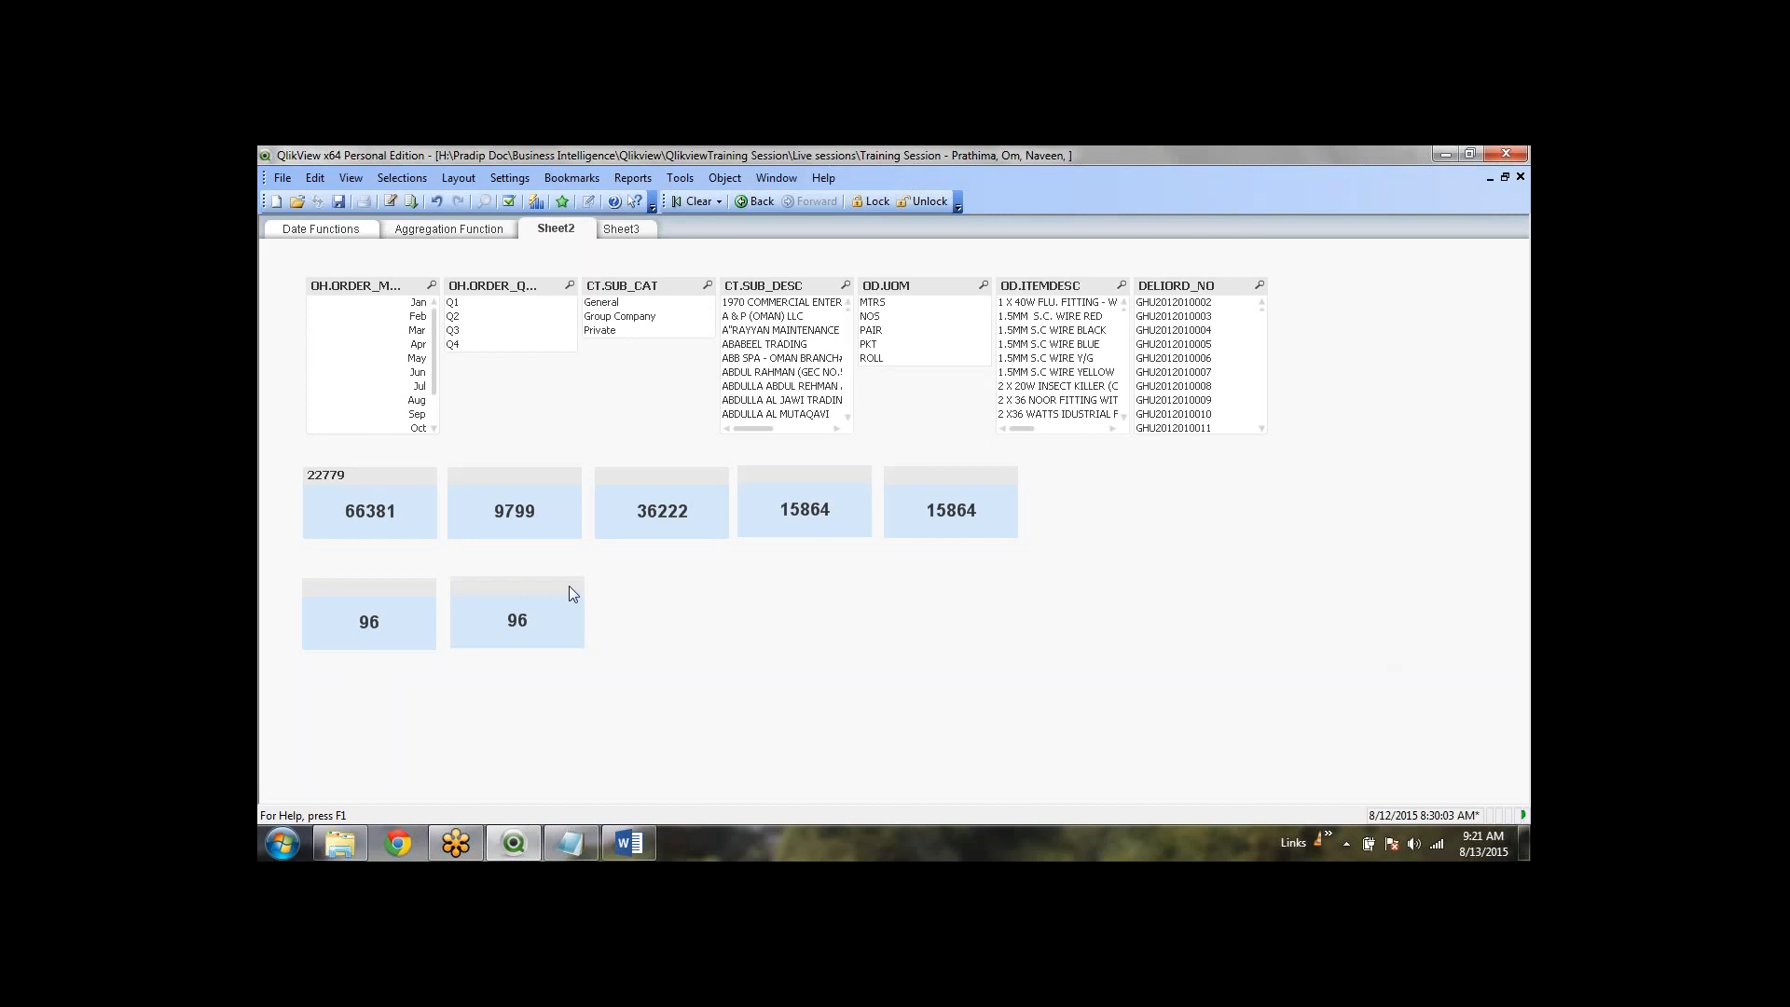
{"action": "left_click", "coordinate": [1004, 479]}
{"action": "left_click_drag", "start_coordinate": [1003, 479], "coordinate": [706, 585]}
Step: Delete the commented-out WildMatch version and the blank lines from the copied text object's expression
{"action": "right_click", "coordinate": [707, 585]}
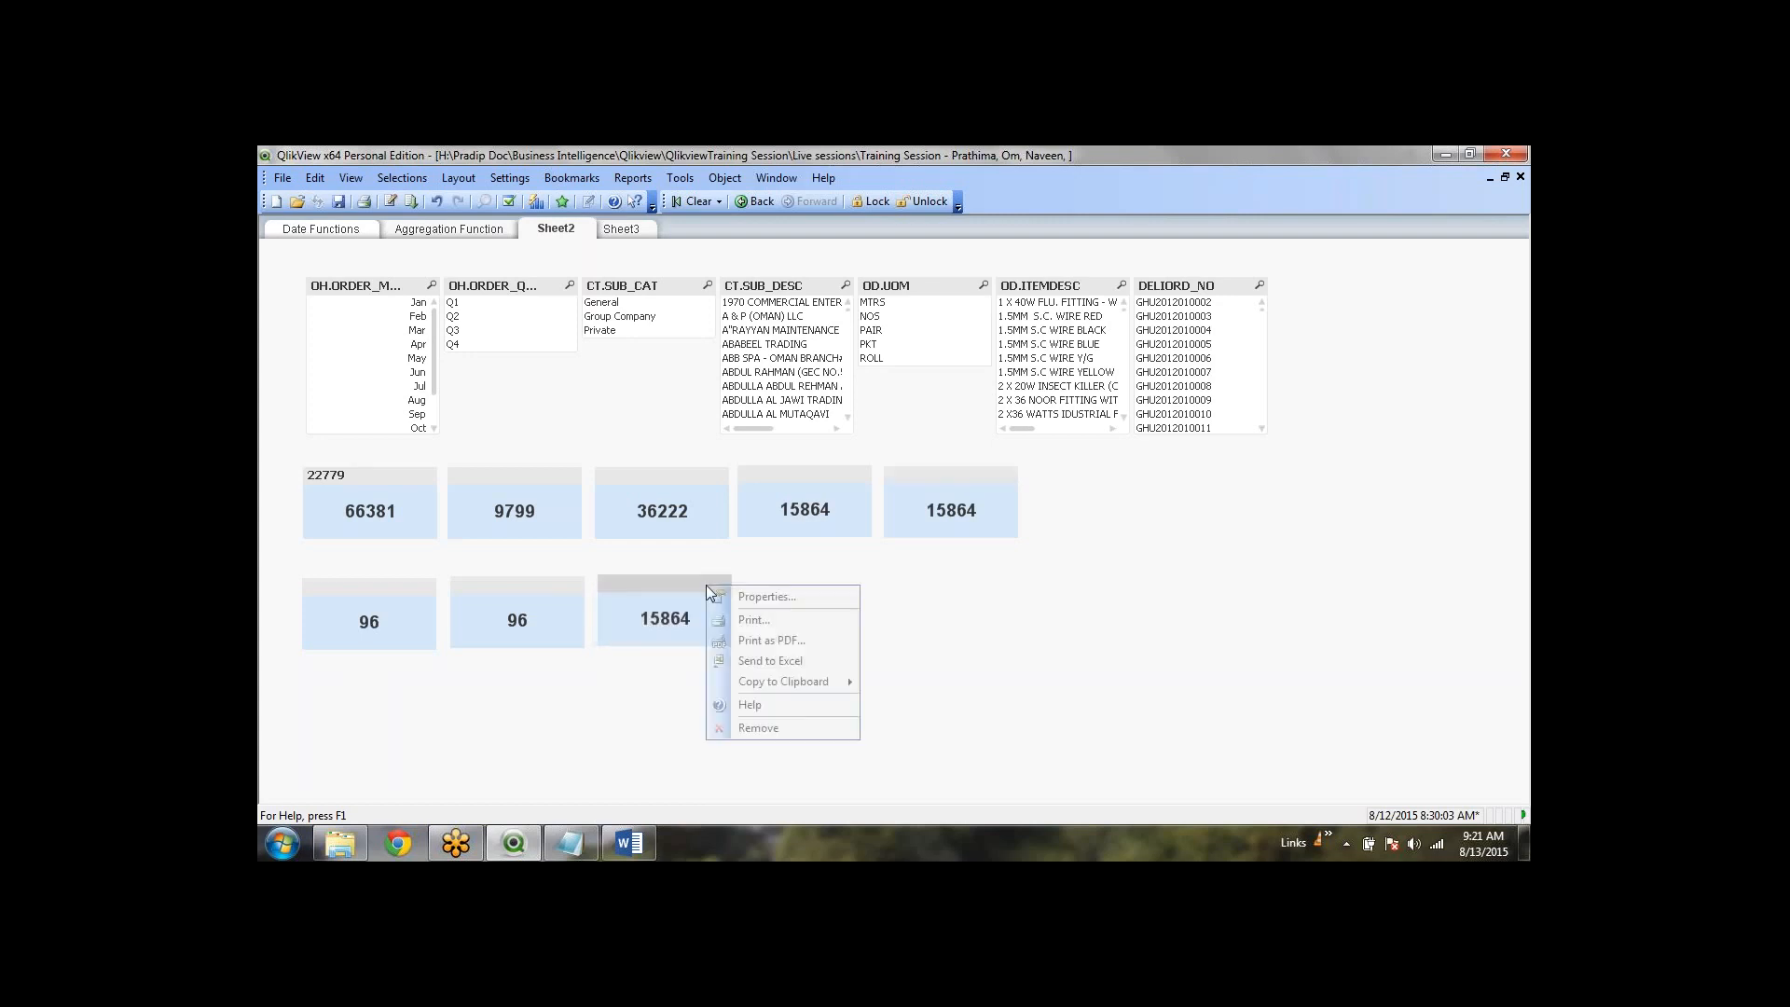
{"action": "left_click", "coordinate": [760, 597]}
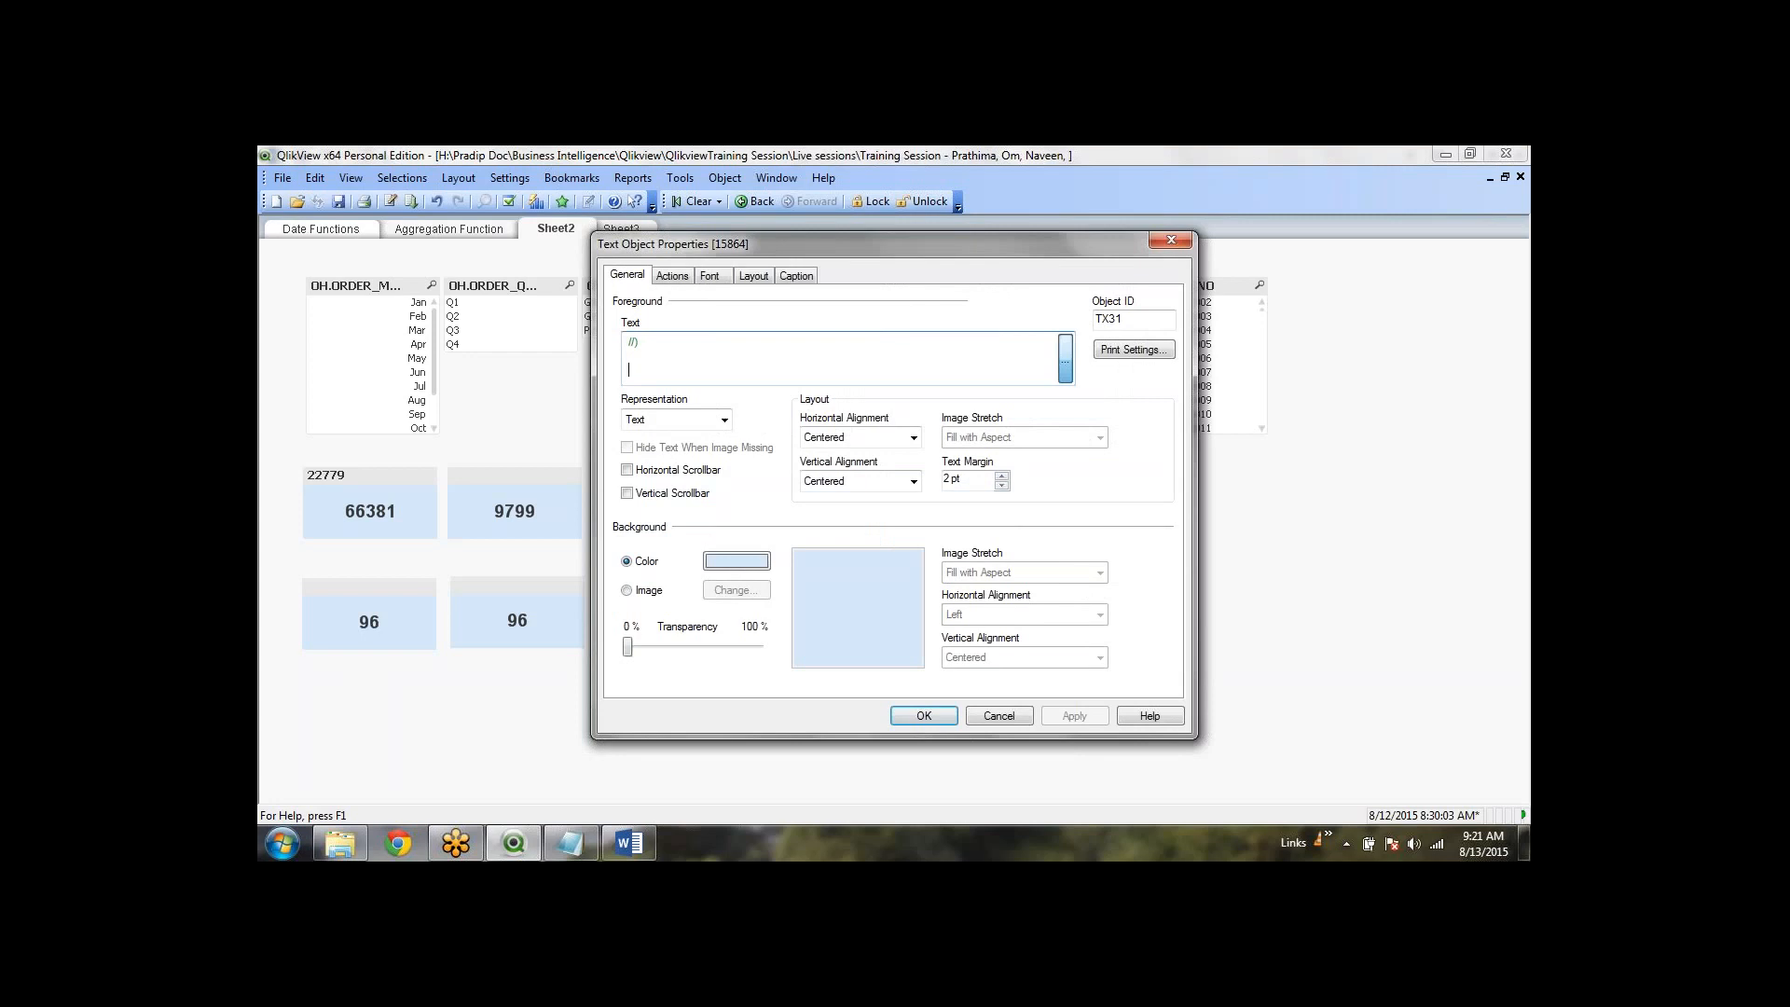
{"action": "left_click", "coordinate": [1064, 358]}
{"action": "key", "text": "shift+Up"}
{"action": "key", "text": "shift+Up"}
{"action": "key", "text": "shift+Up"}
{"action": "key", "text": "shift+Up"}
{"action": "key", "text": "shift+Up"}
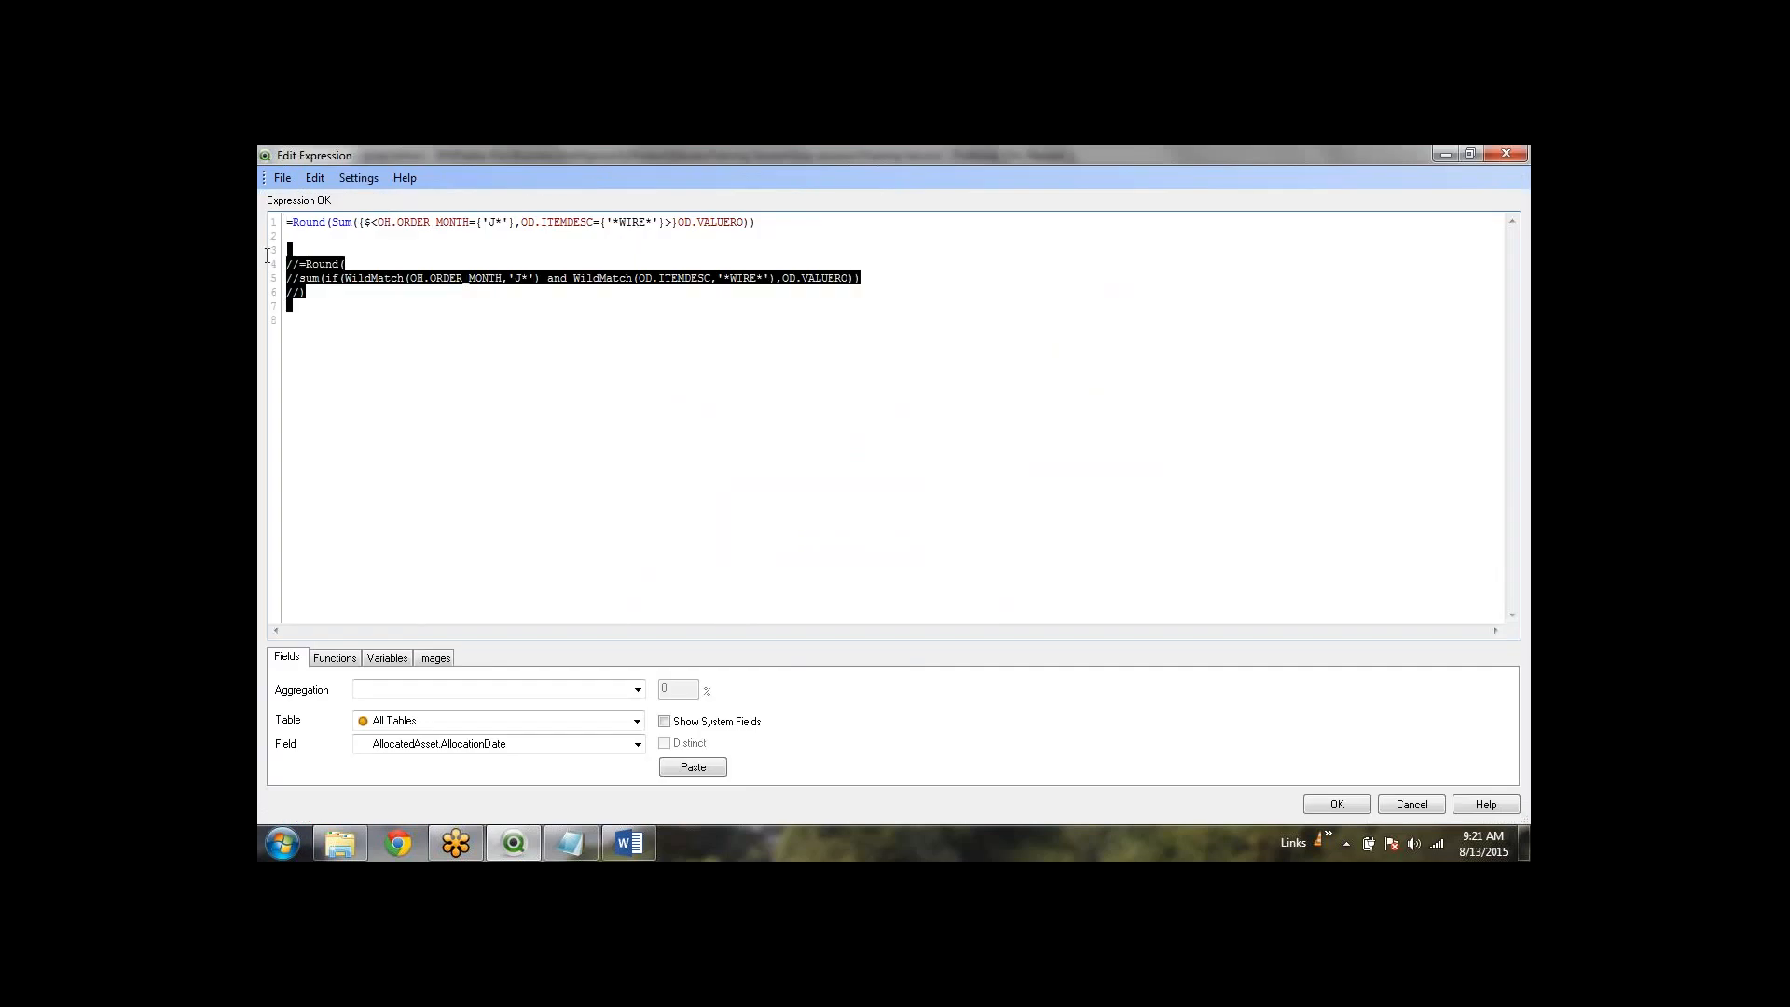
{"action": "key", "text": "BackSpace"}
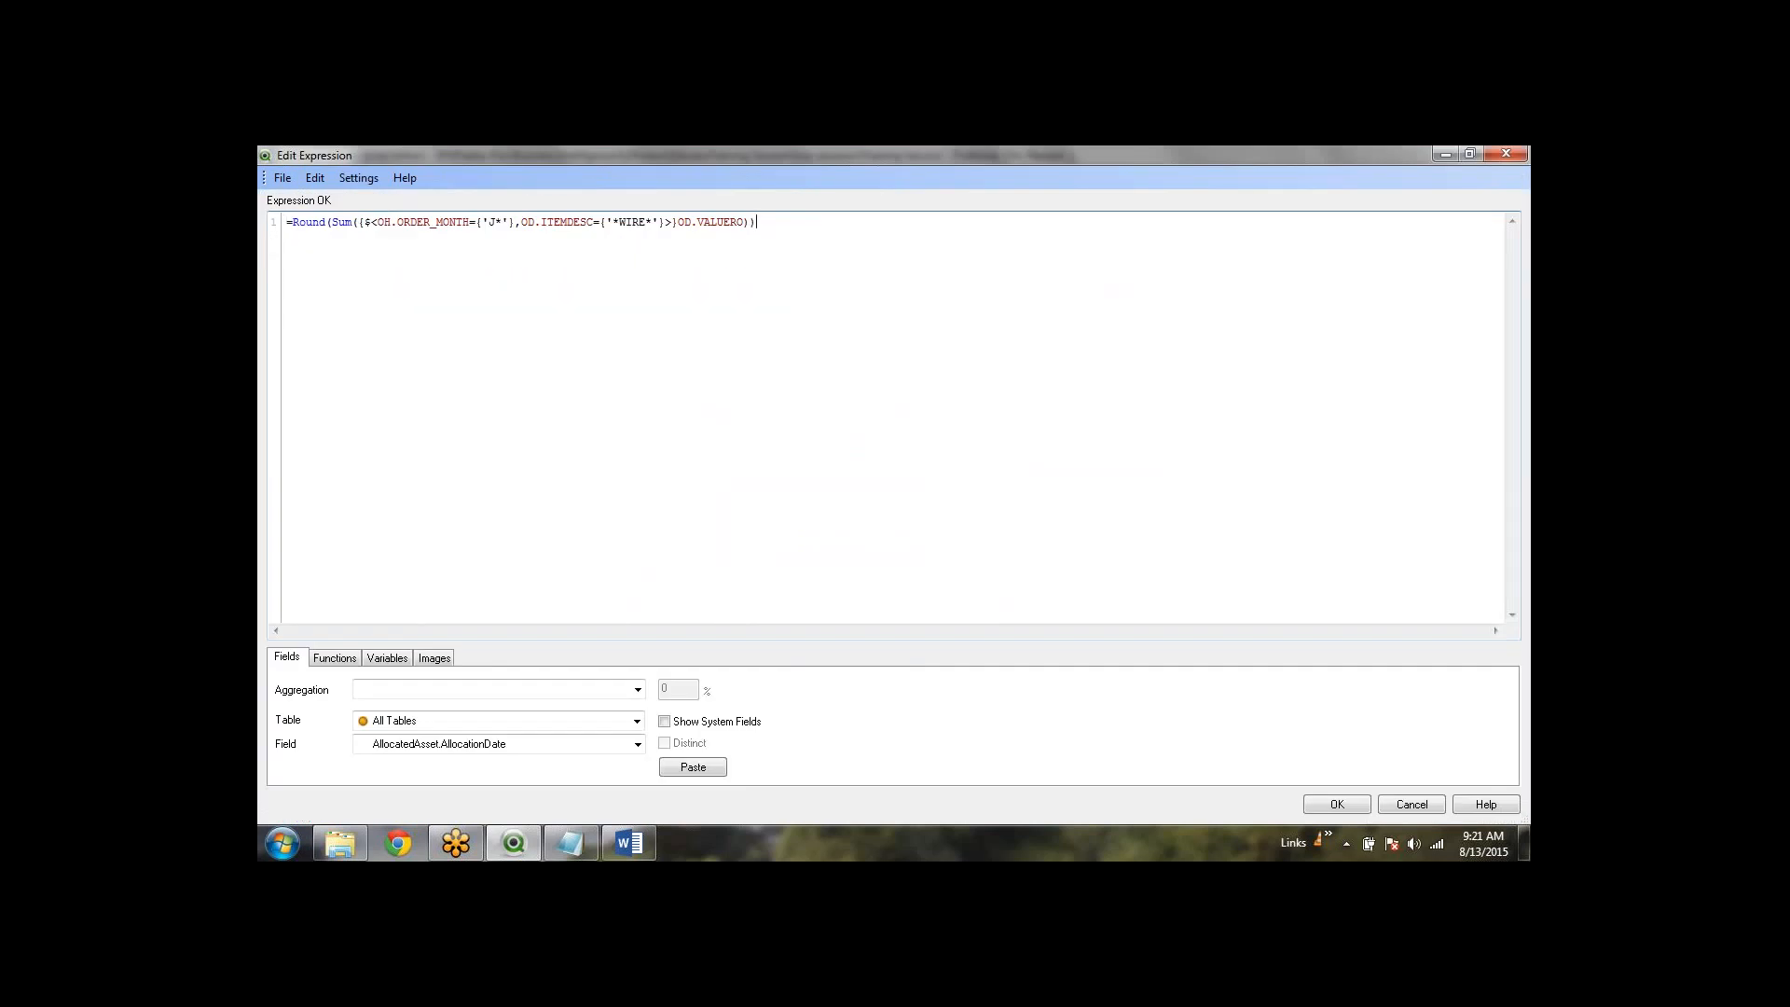
Step: Replace the set modifier inside the braces with the bookmark bm10, giving =Round(Sum({bm10}OD.VALUERO)), and accept the expression and properties
{"action": "left_click", "coordinate": [673, 223]}
{"action": "left_click", "coordinate": [360, 224], "text": "shift"}
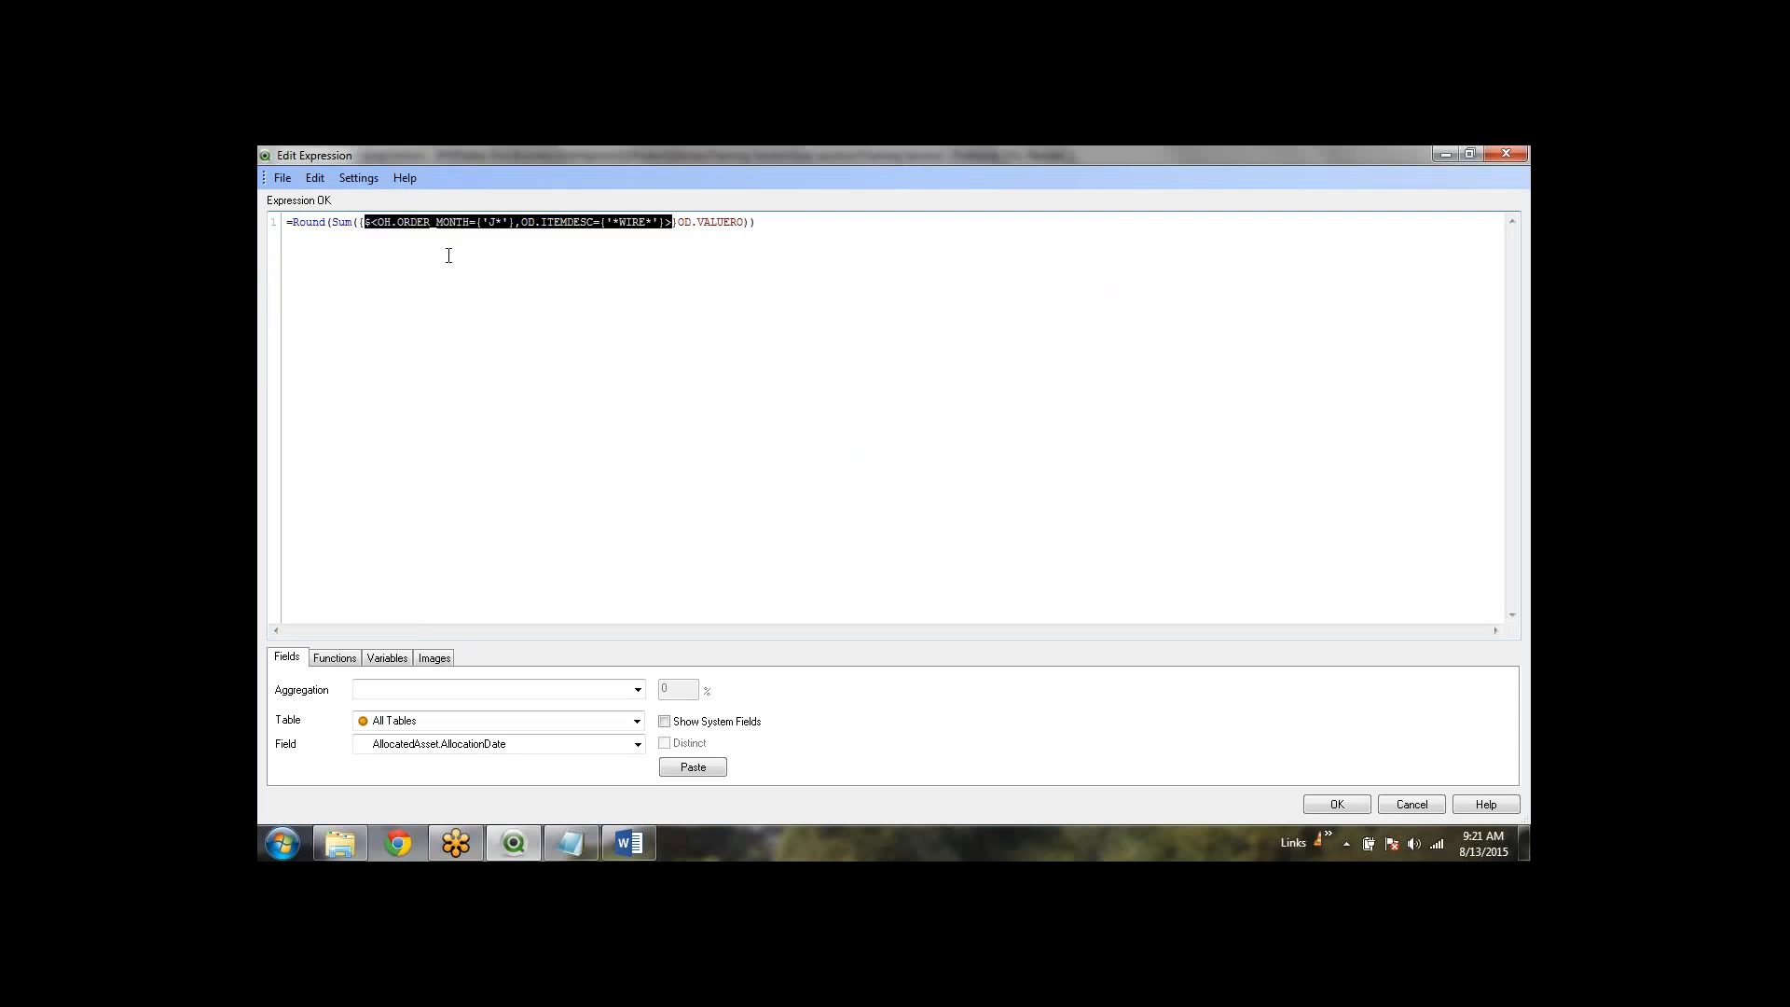
{"action": "key", "text": "BackSpace"}
{"action": "type", "text": "b"}
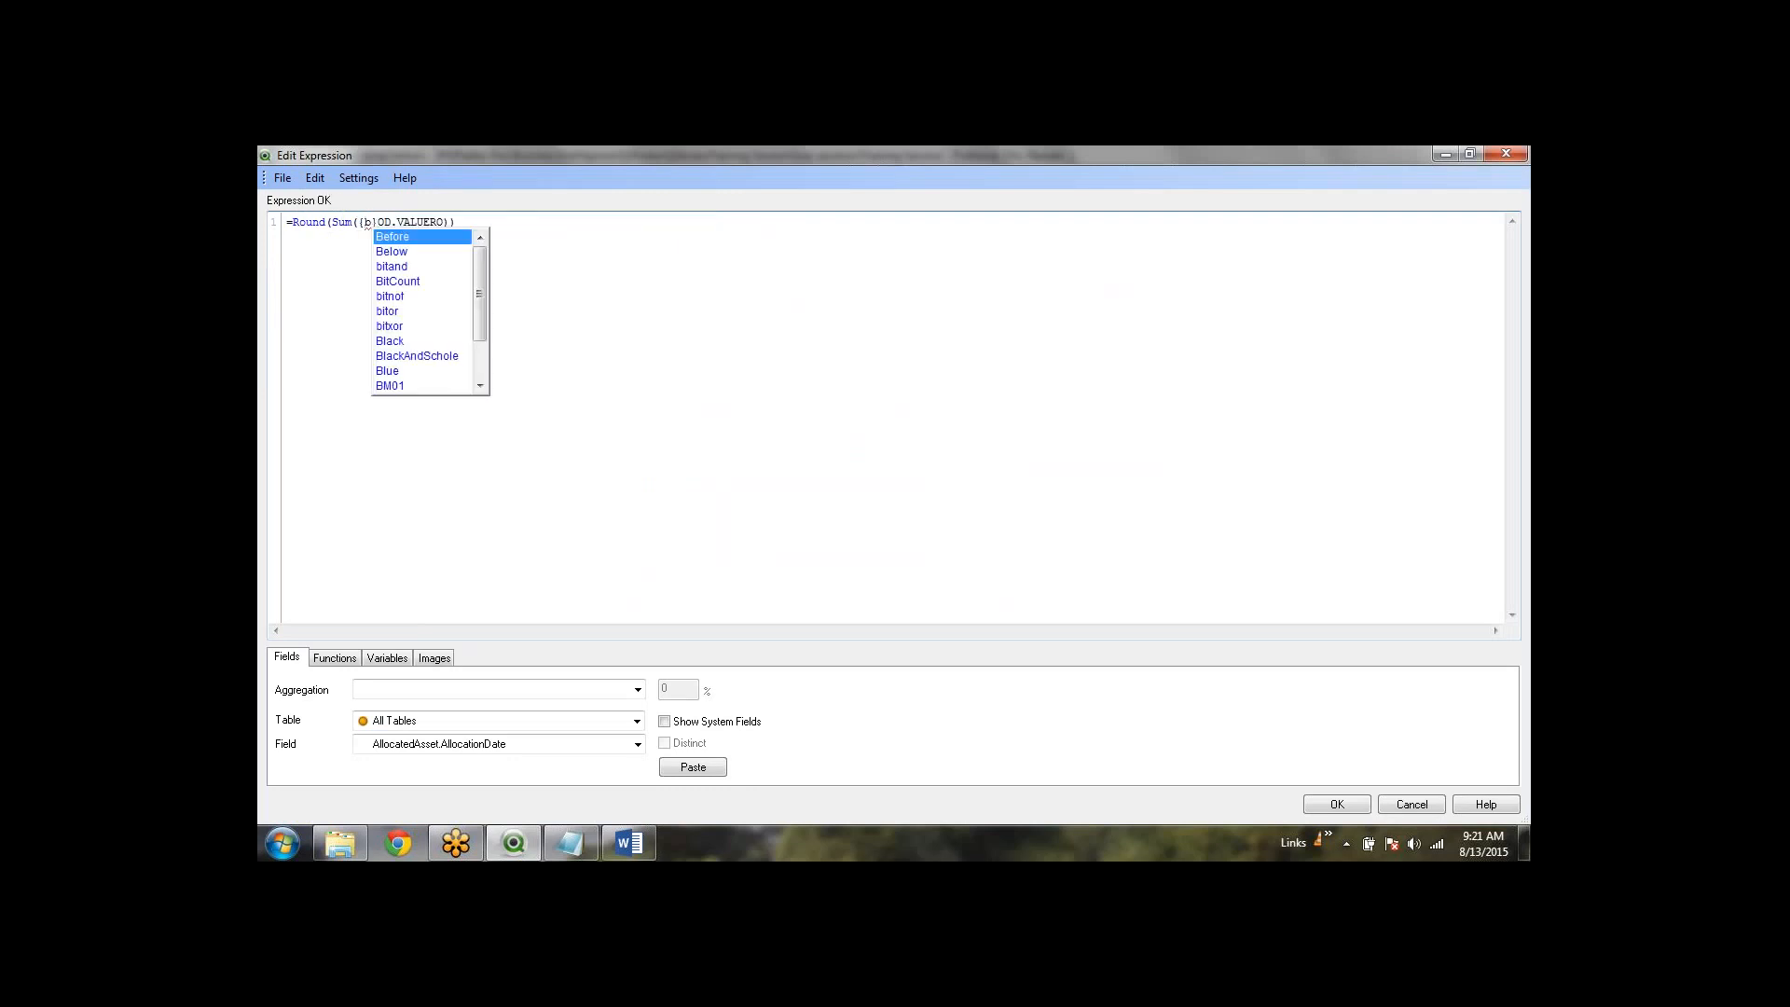
{"action": "type", "text": "m"}
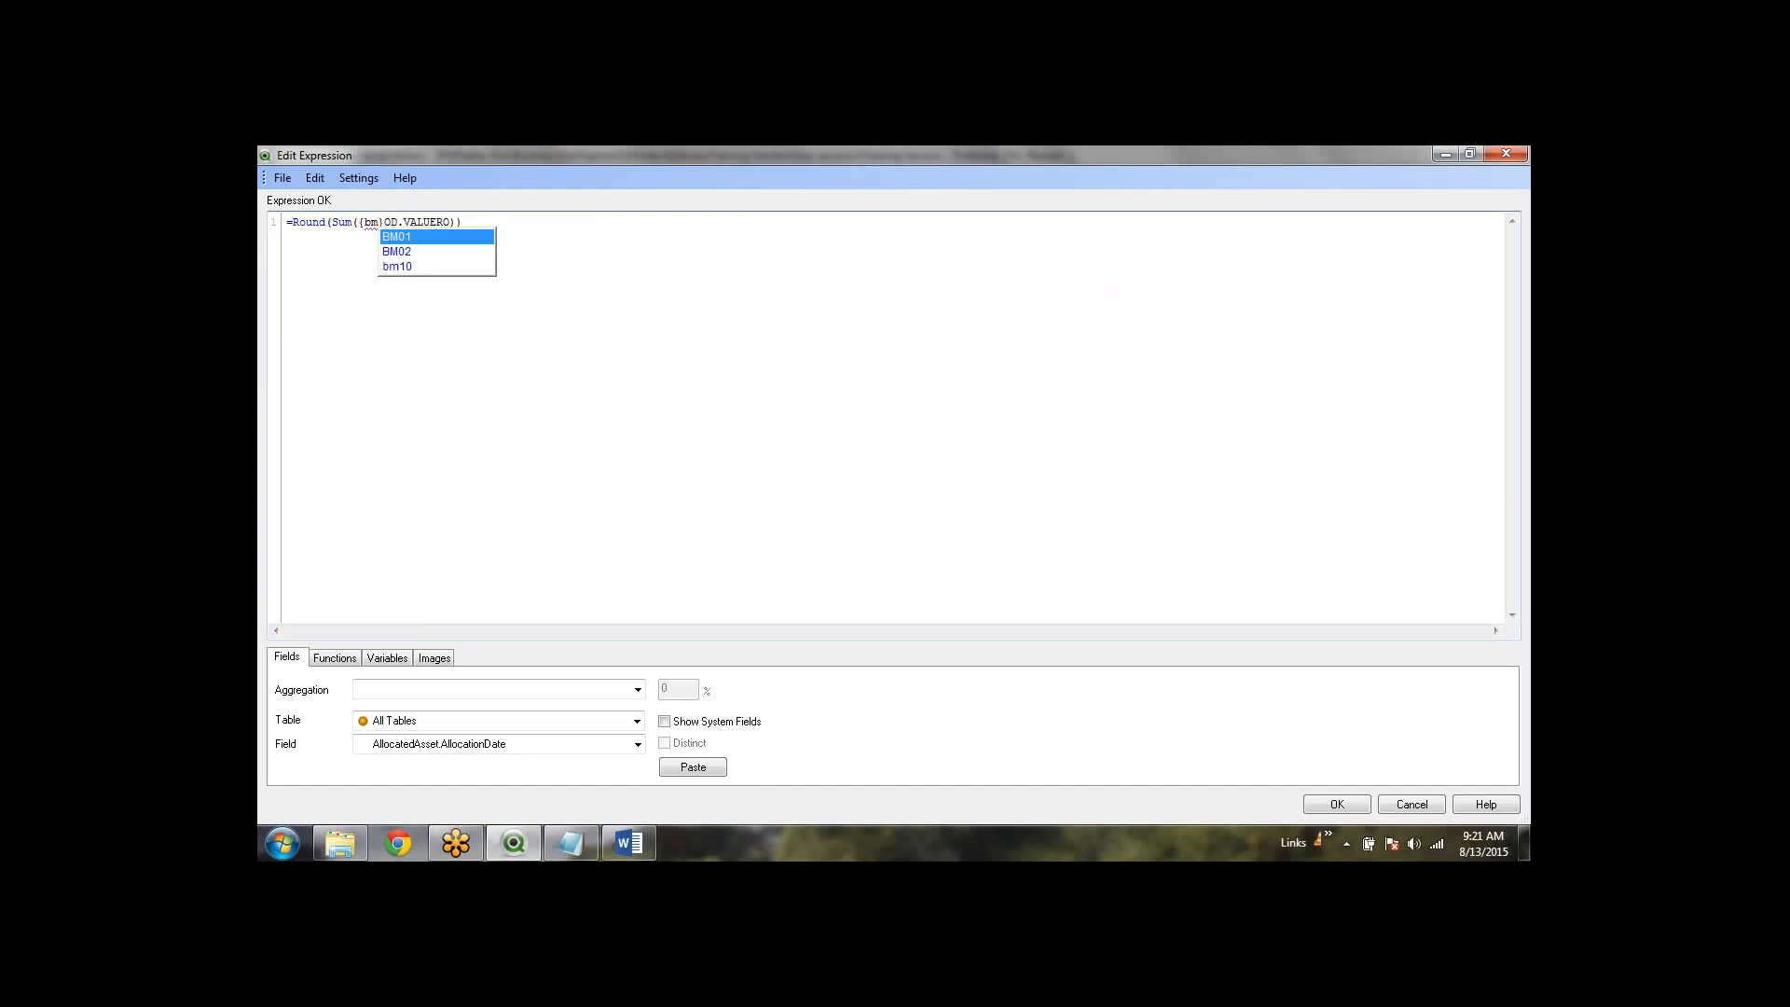
{"action": "key", "text": "Down"}
{"action": "key", "text": "Down"}
{"action": "key", "text": "Return"}
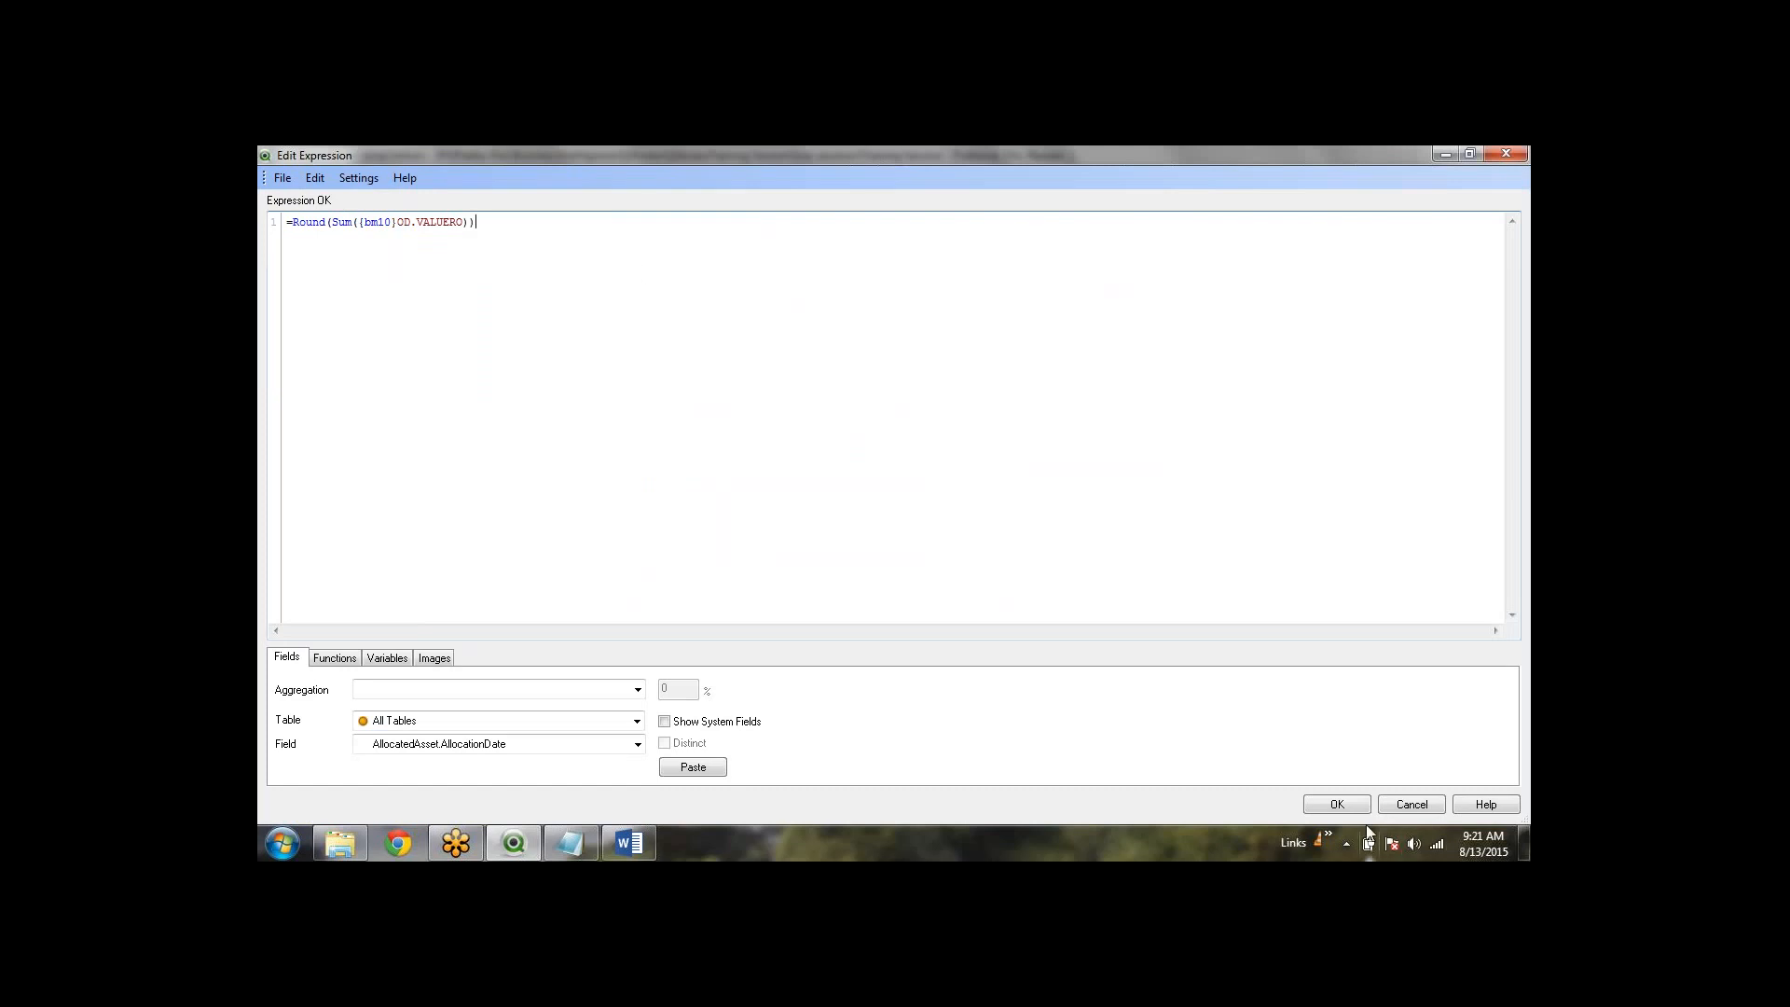
{"action": "left_click", "coordinate": [1352, 805]}
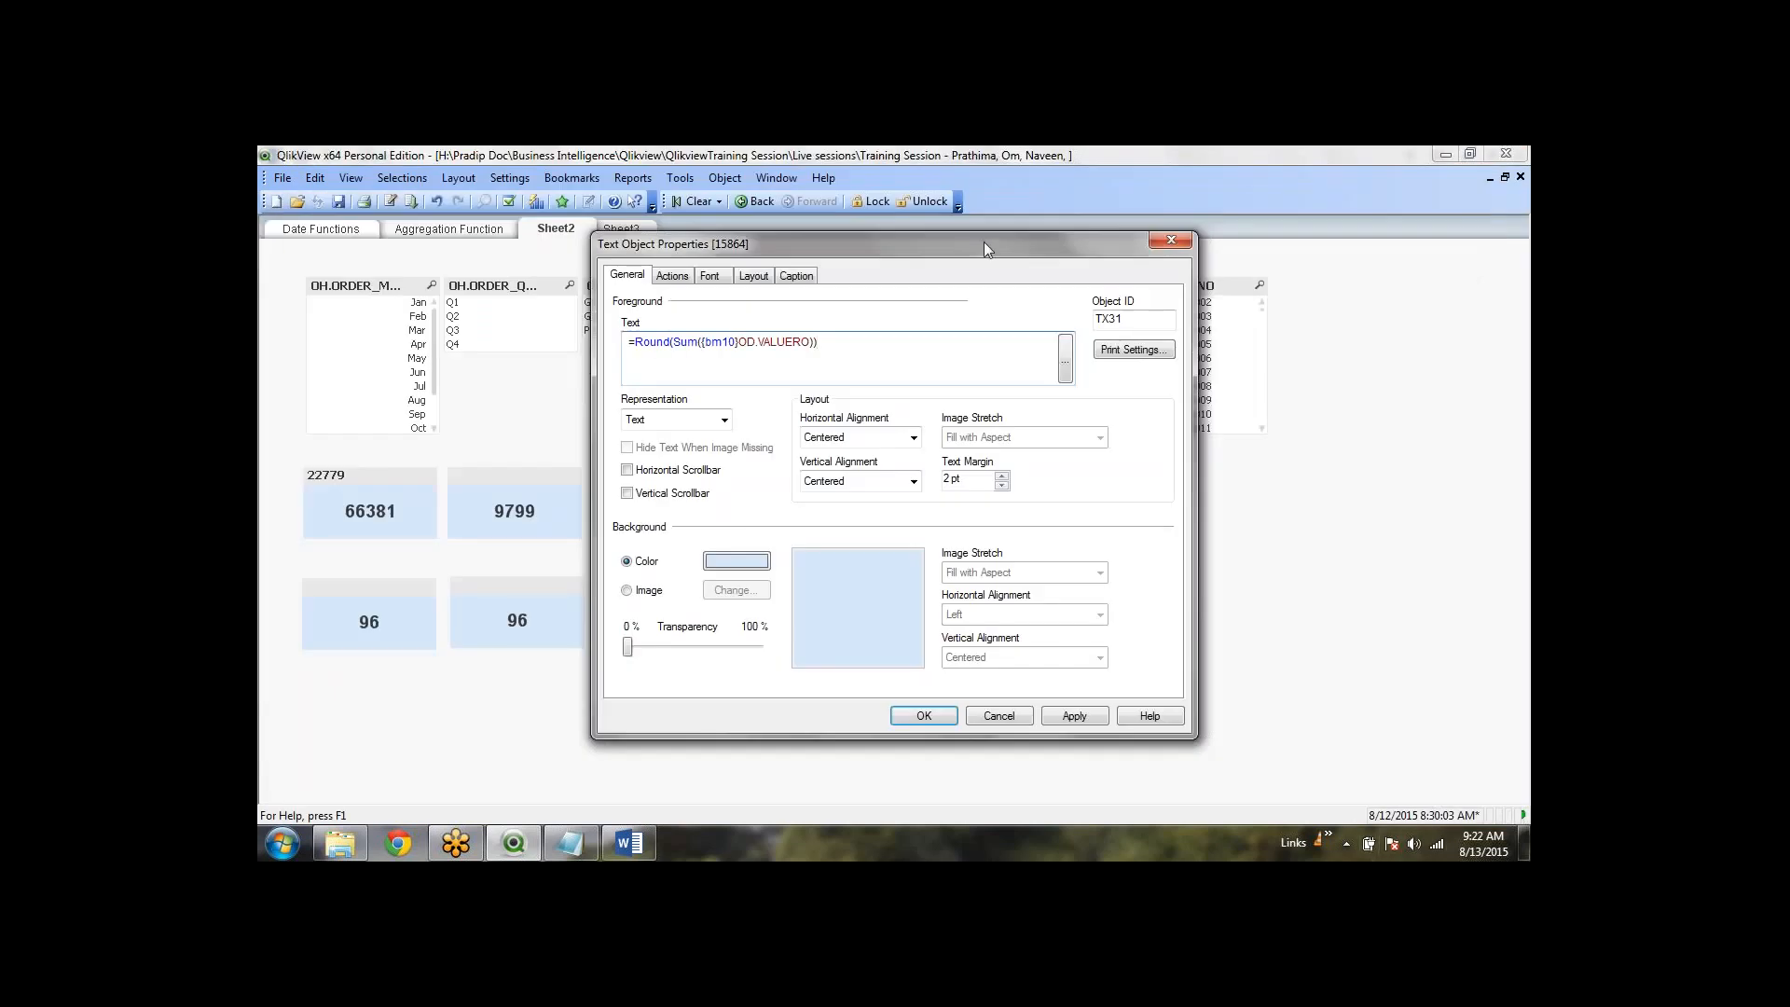
{"action": "left_click_drag", "start_coordinate": [965, 240], "coordinate": [1208, 260]}
{"action": "left_click", "coordinate": [1317, 736]}
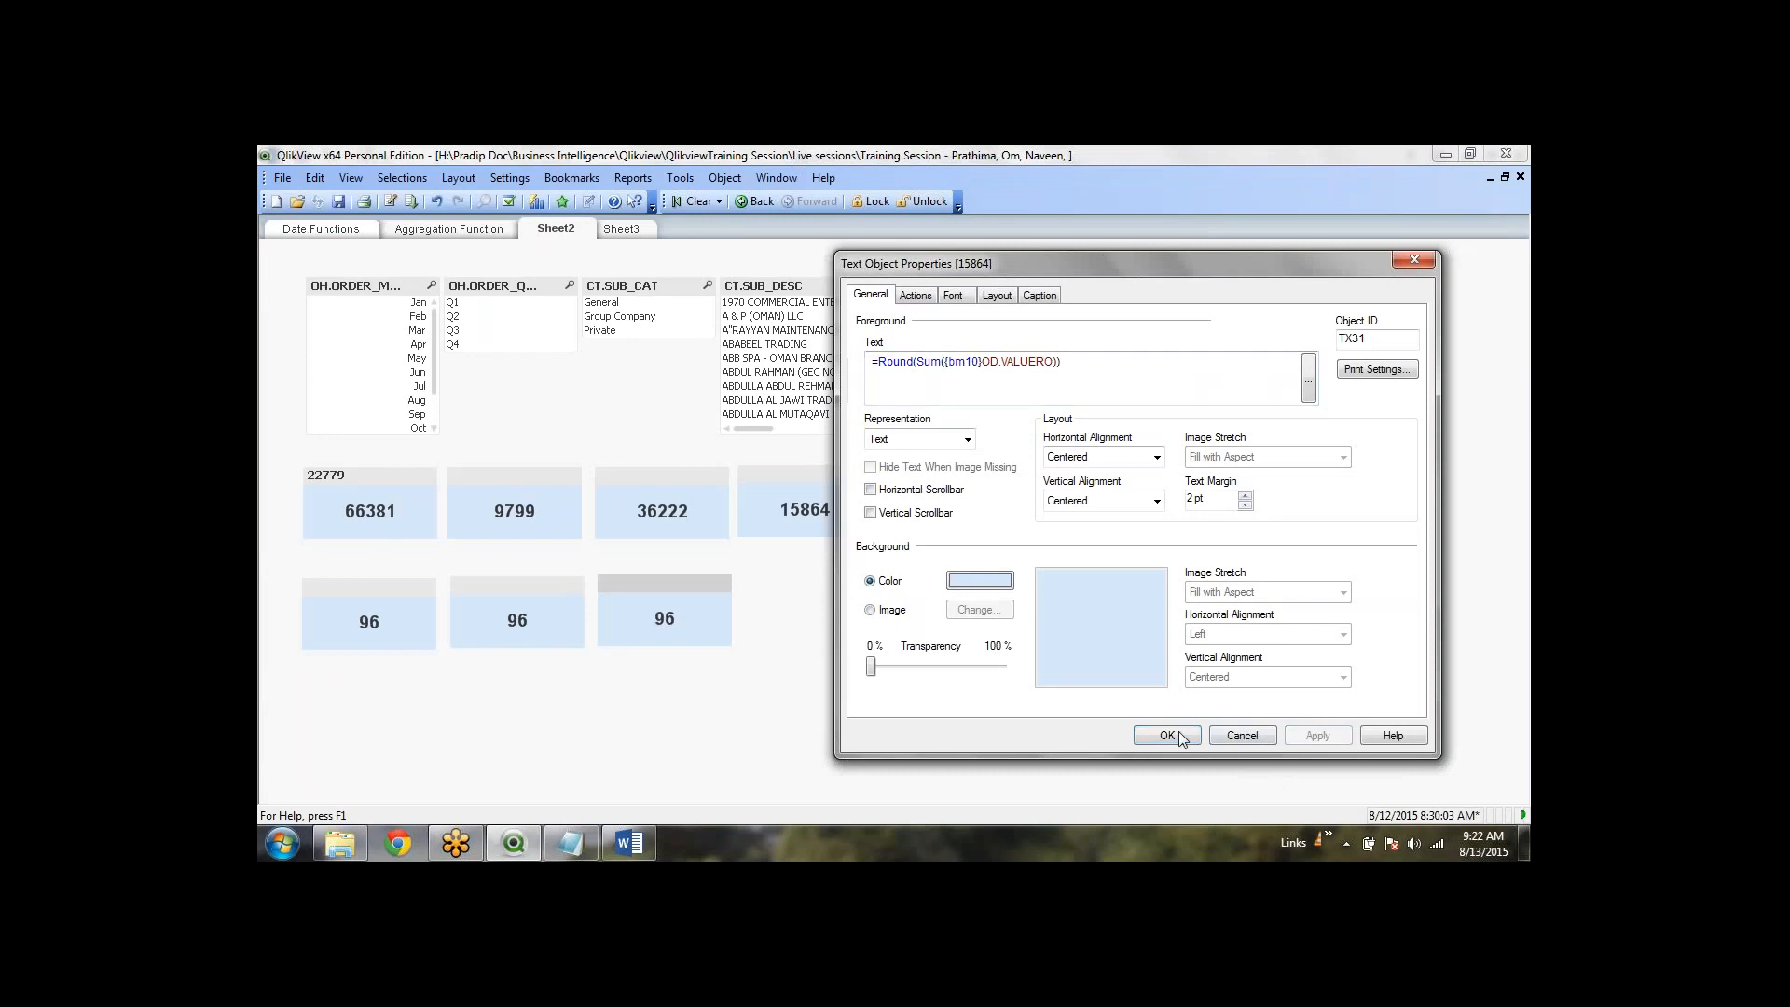
{"action": "left_click", "coordinate": [1168, 736]}
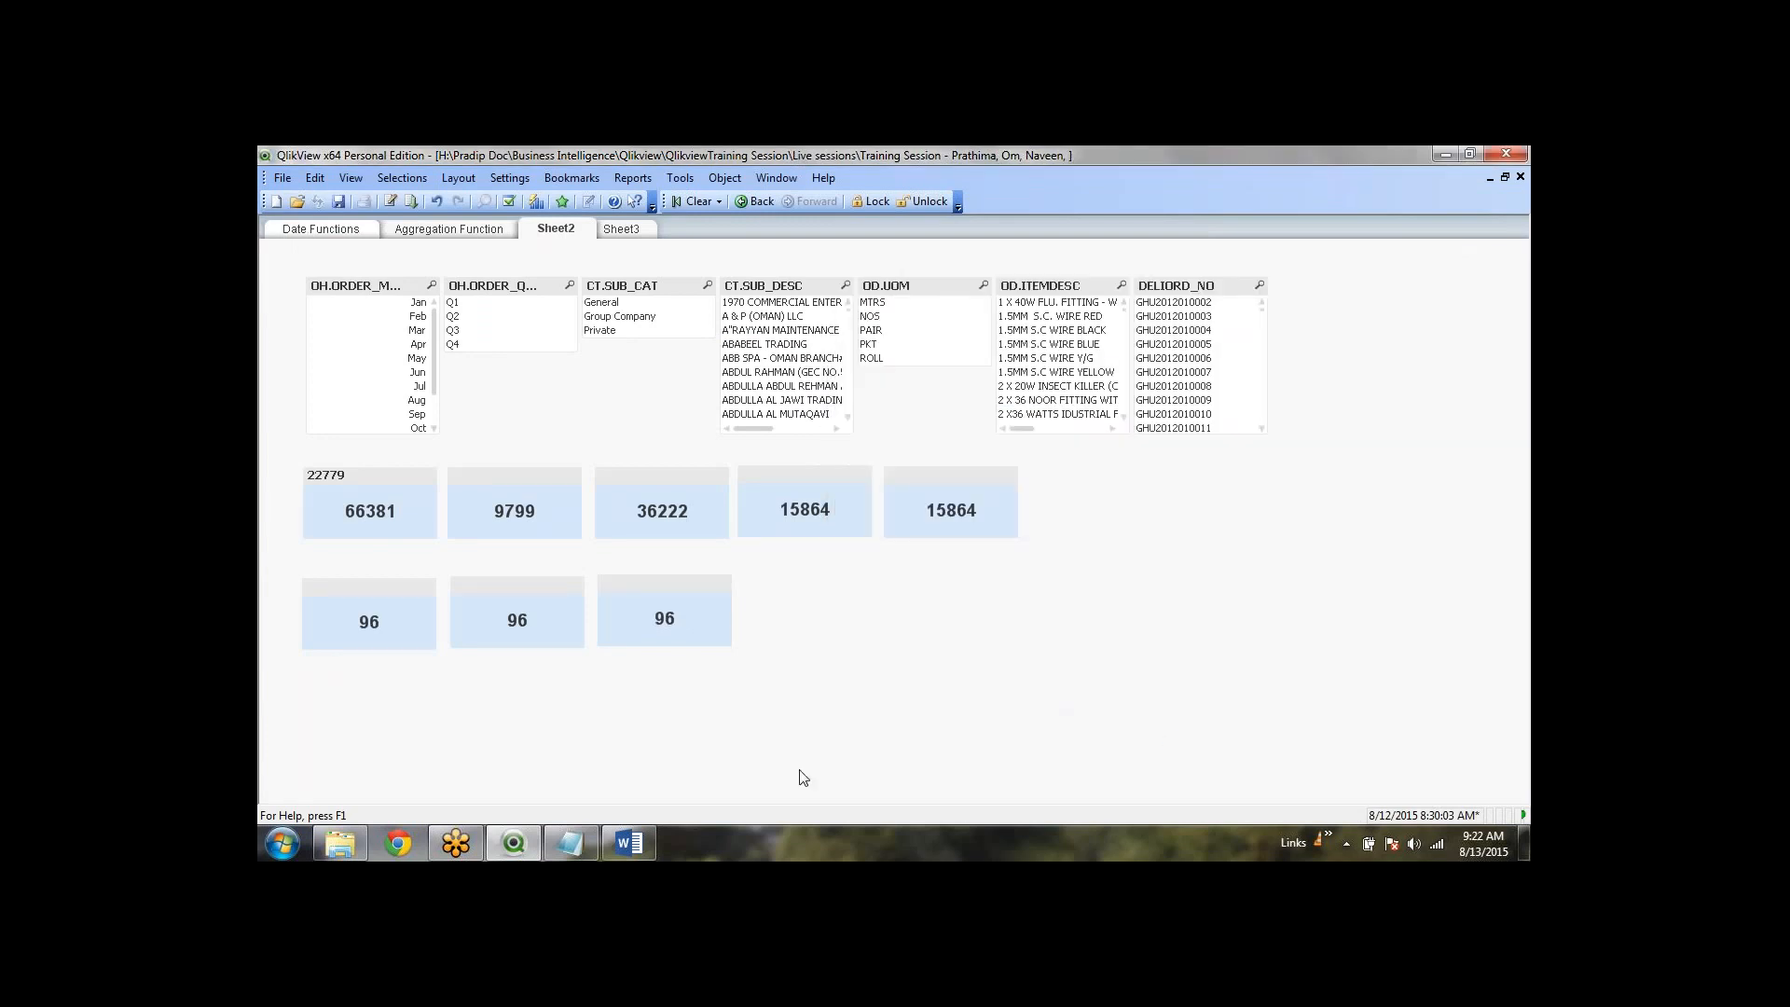
Step: Review the bm10 bookmark expression in the third second-row text object's properties and close them
{"action": "right_click", "coordinate": [678, 624]}
{"action": "left_click", "coordinate": [732, 634]}
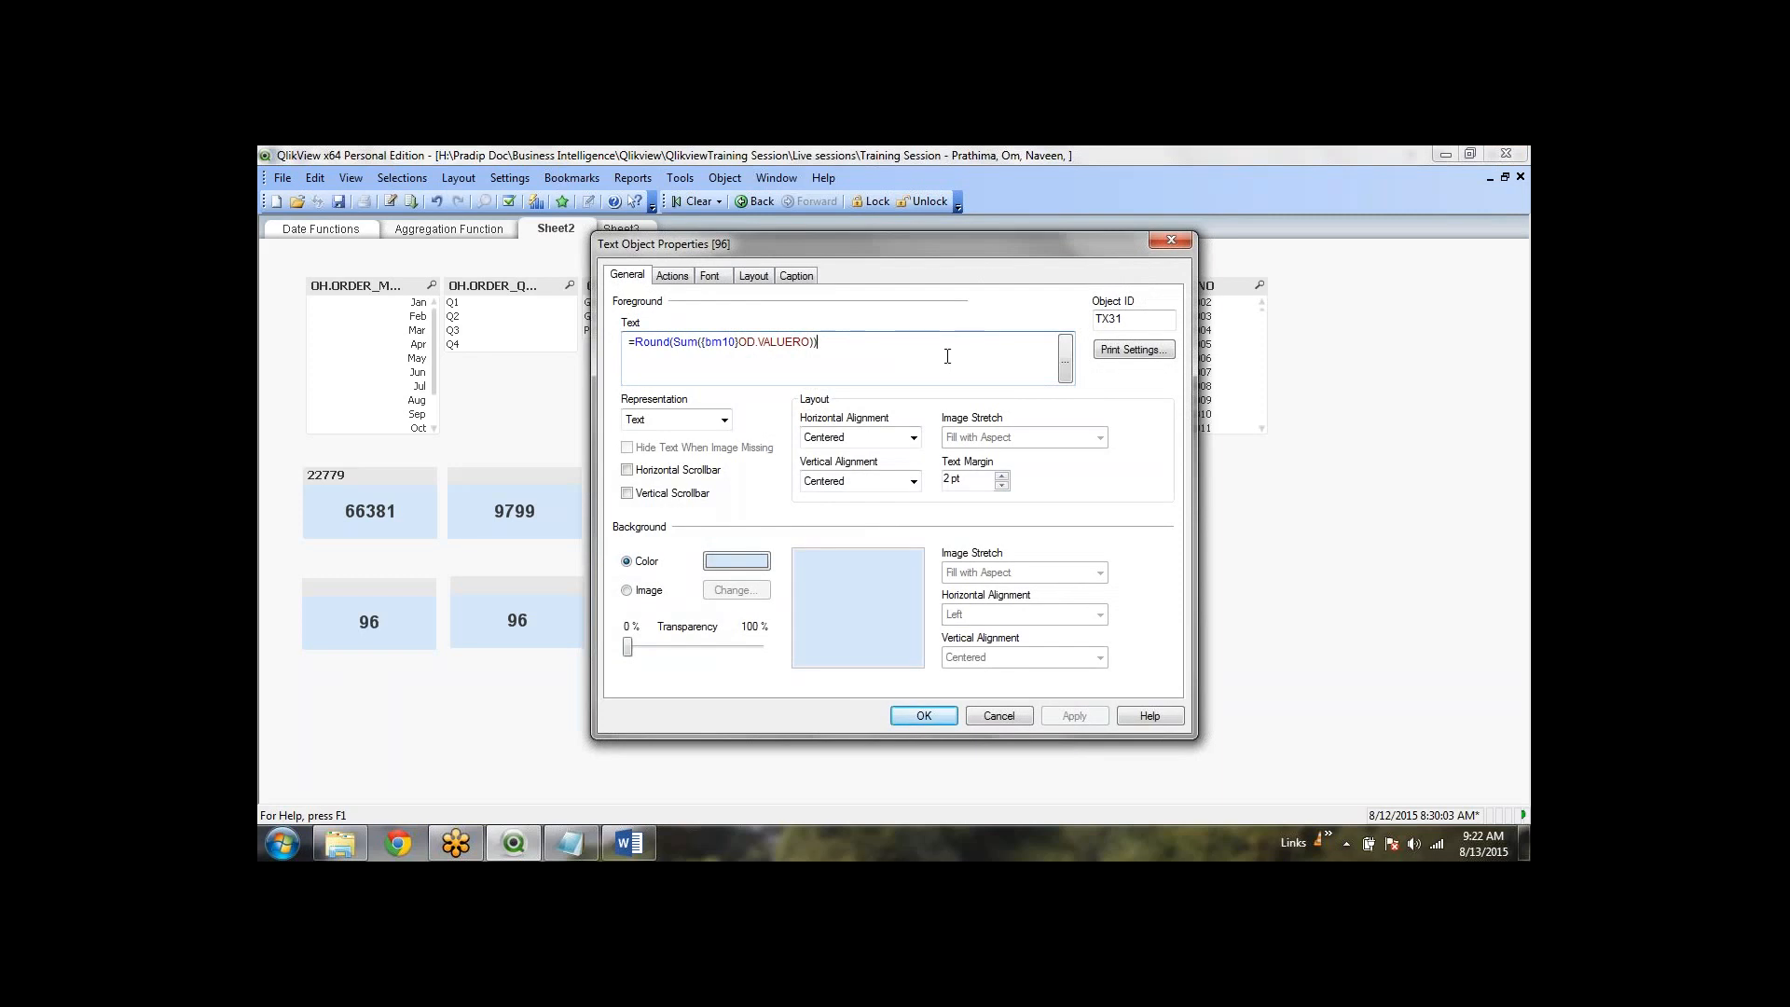
{"action": "left_click", "coordinate": [924, 716]}
{"action": "left_click", "coordinate": [1429, 171]}
{"action": "double_click", "coordinate": [719, 342]}
{"action": "left_click", "coordinate": [829, 341]}
{"action": "left_click", "coordinate": [919, 717]}
Step: Save the document
{"action": "left_click", "coordinate": [339, 203]}
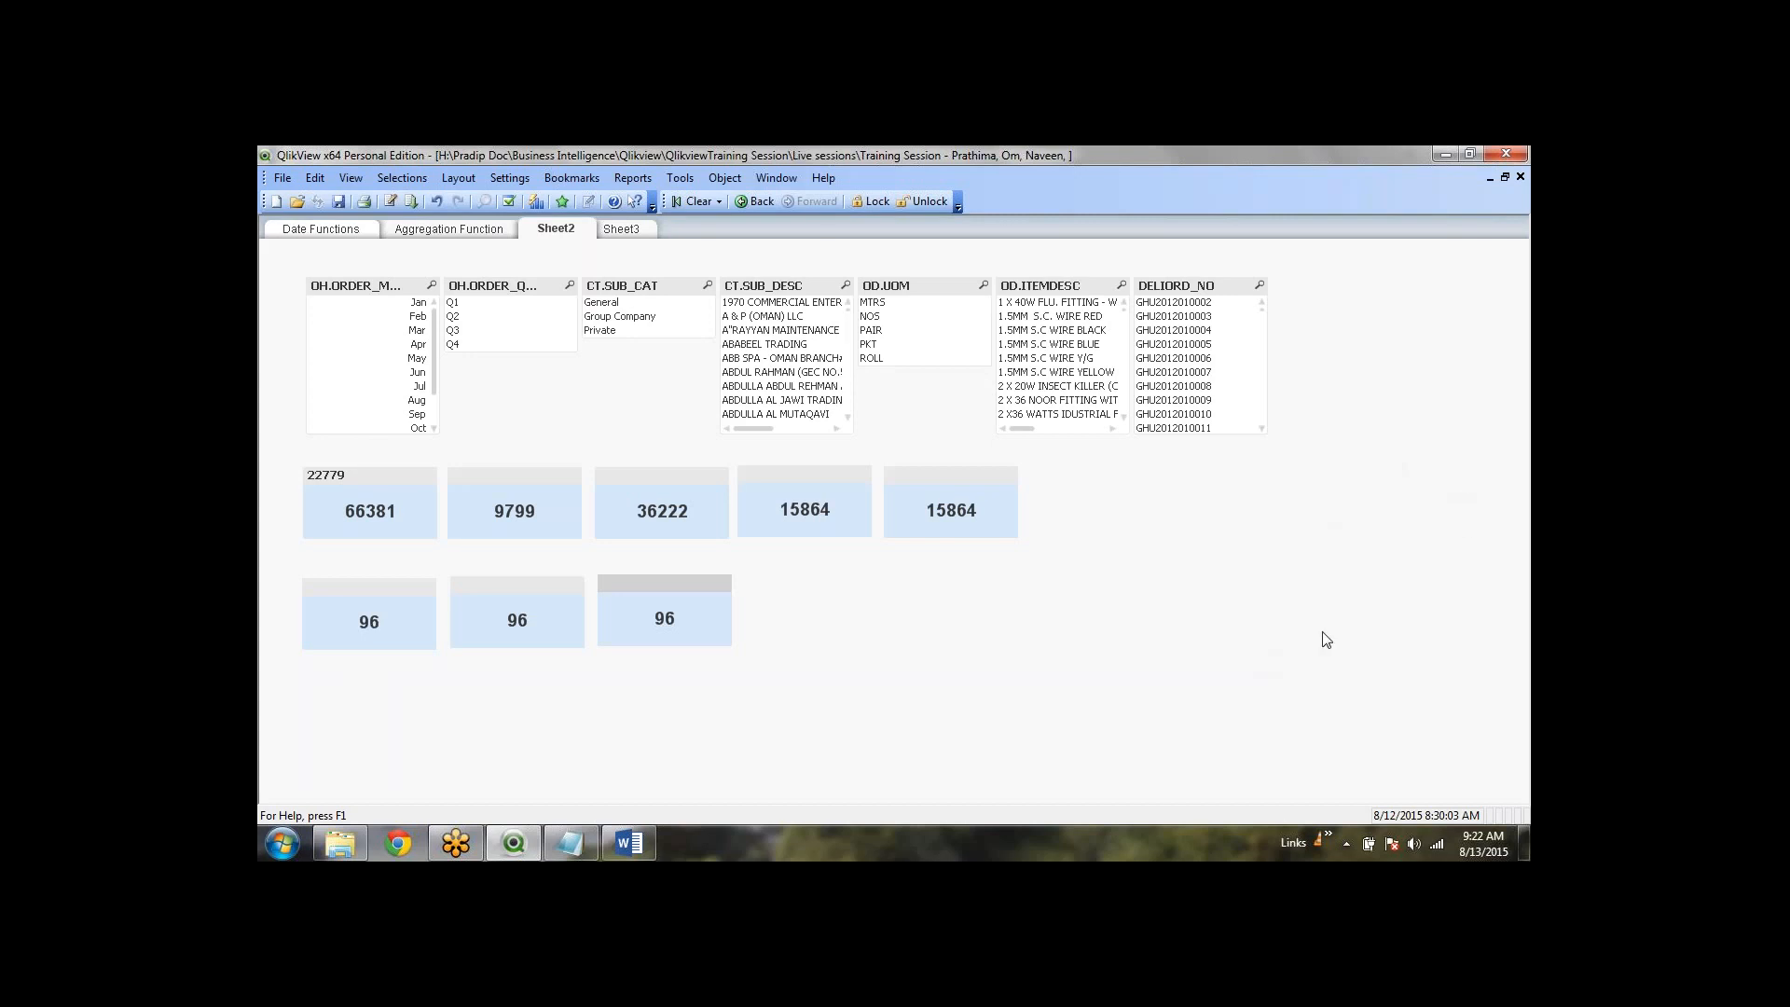
{"action": "left_click", "coordinate": [1327, 265]}
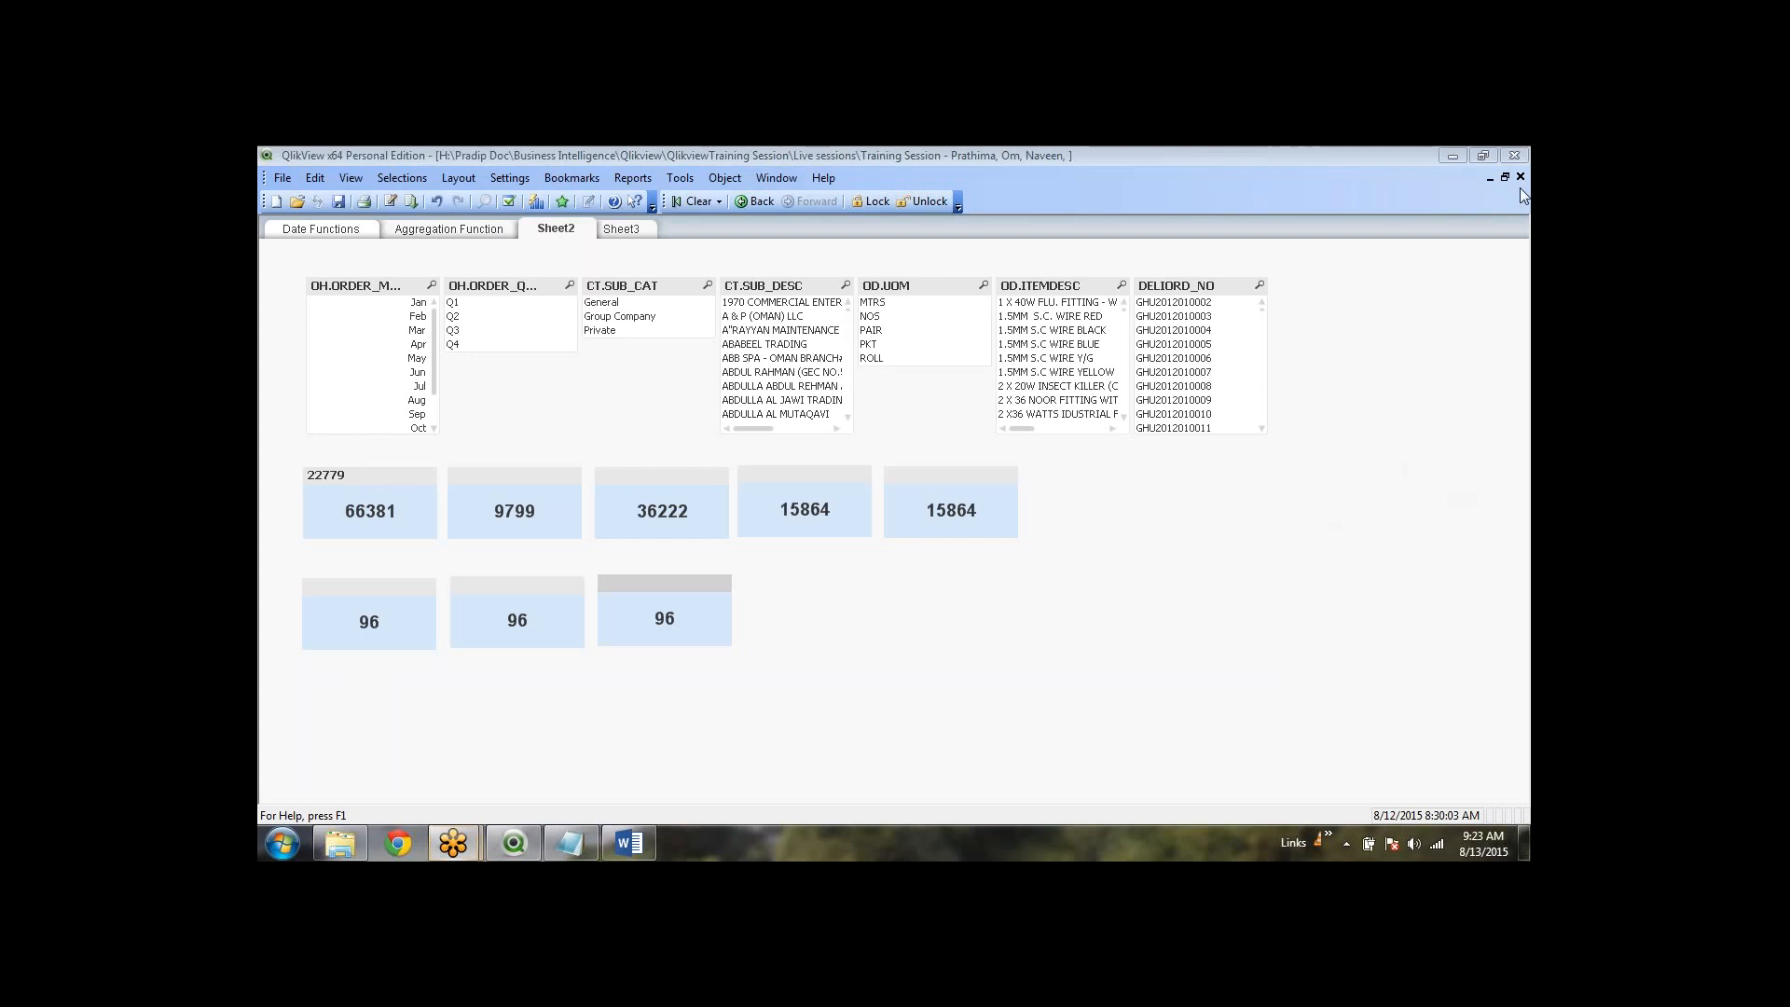